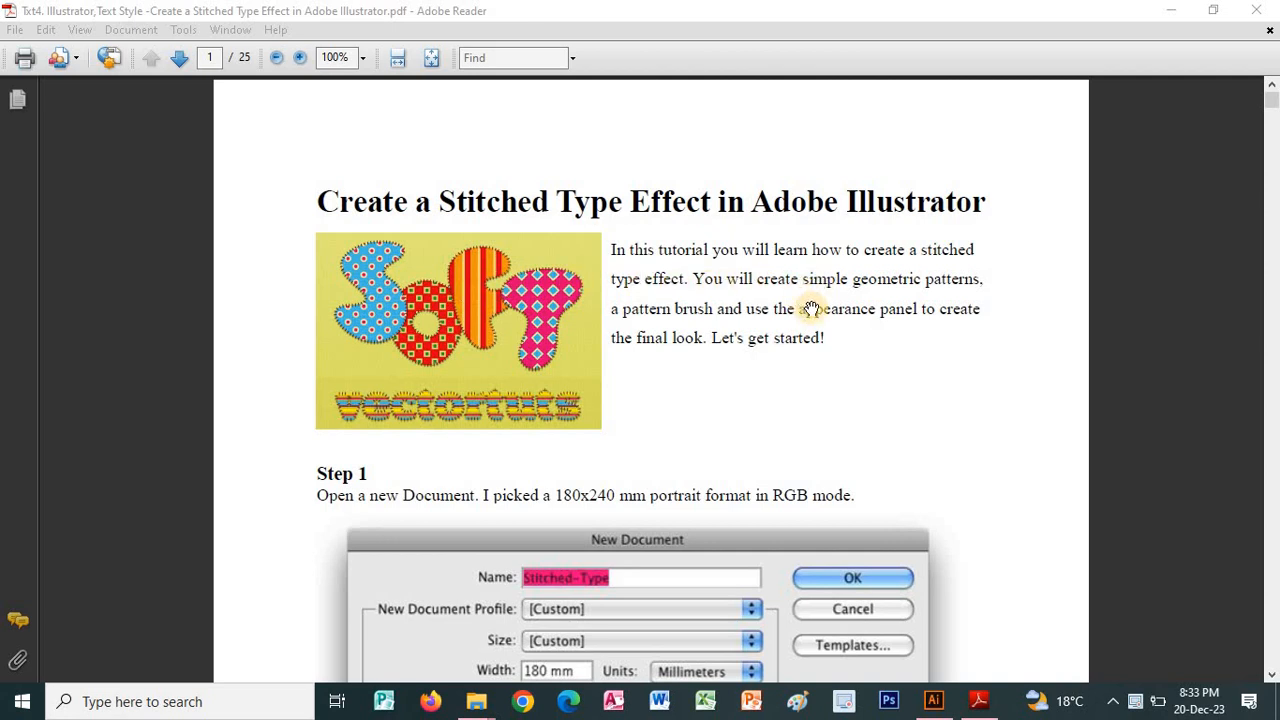
Step: Review Step 1 of the PDF tutorial, switch to Adobe Illustrator and close the open HOME postcard document without saving
{"action": "scroll", "coordinate": [834, 352], "scroll_direction": "down", "scroll_amount": 1}
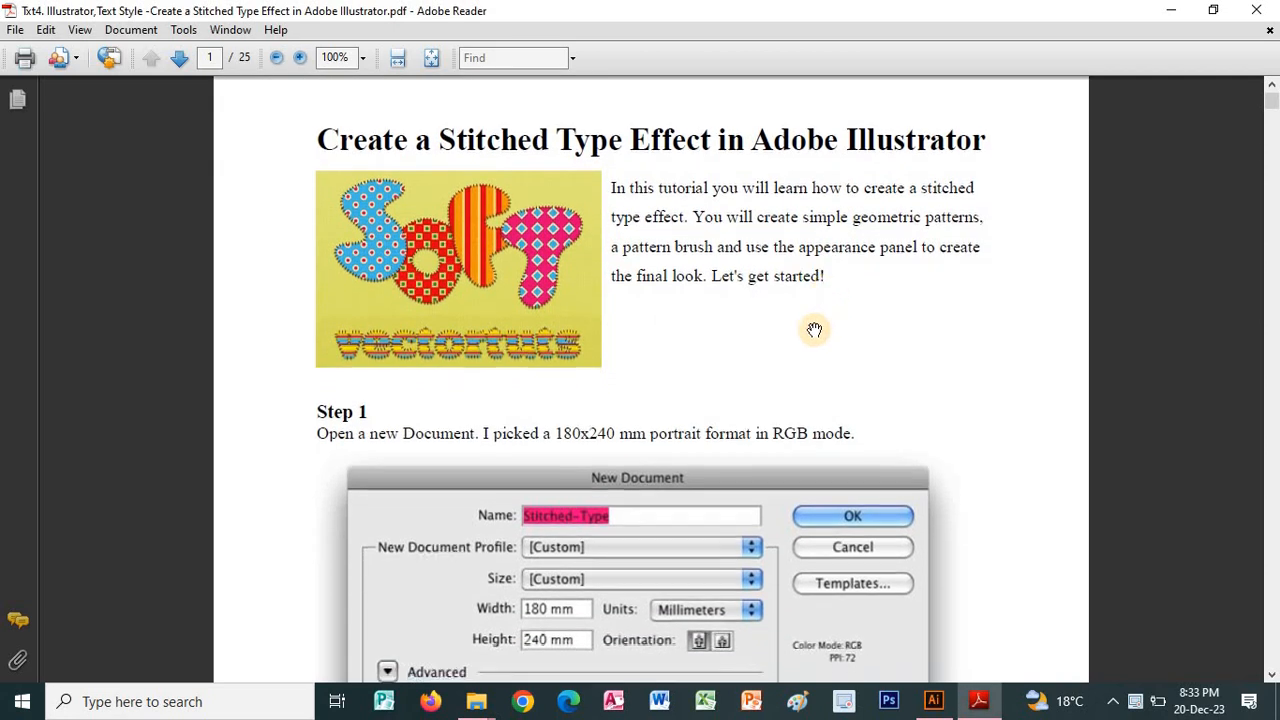
{"action": "scroll", "coordinate": [816, 326], "scroll_direction": "down", "scroll_amount": 2}
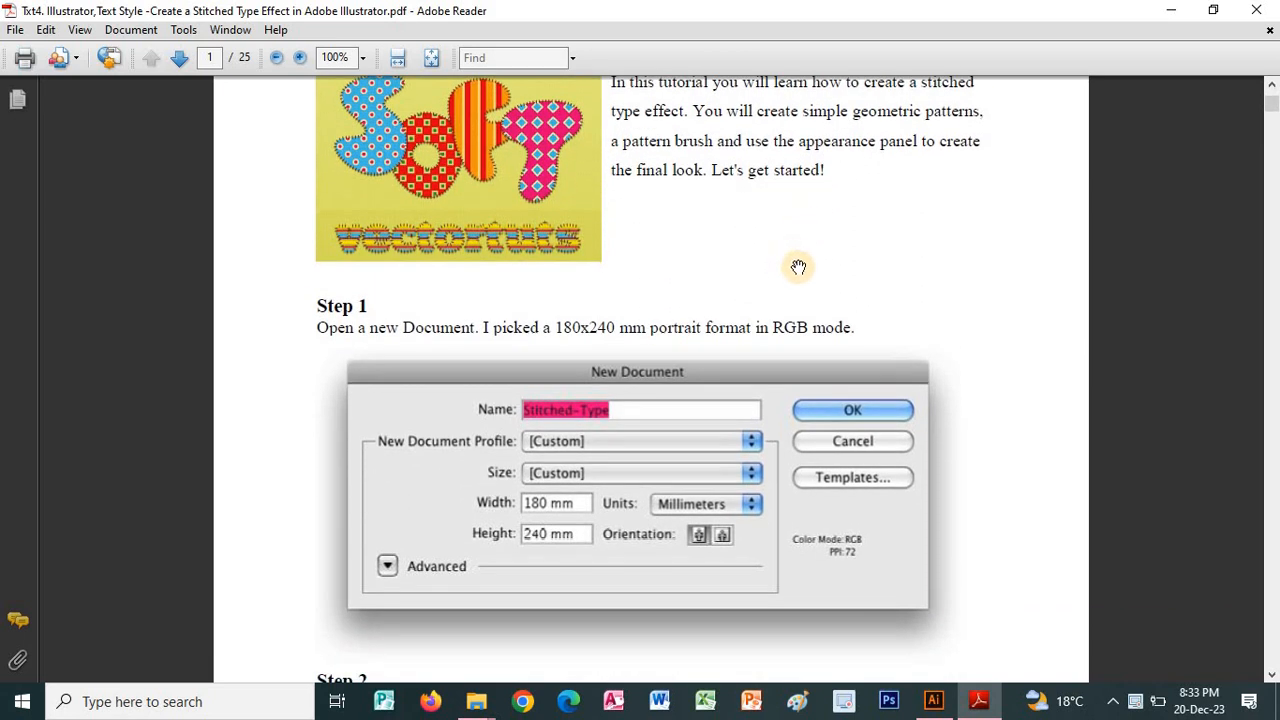
{"action": "left_click_drag", "start_coordinate": [777, 318], "coordinate": [767, 253]}
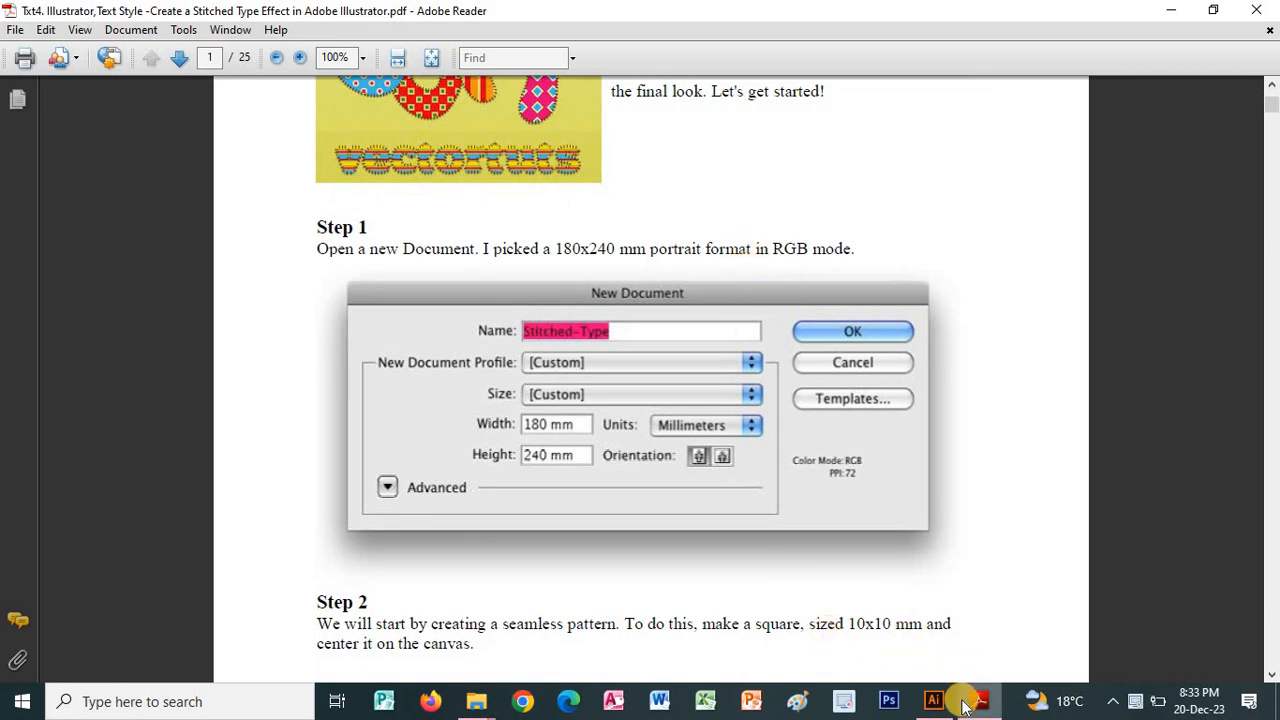
{"action": "mouse_move", "coordinate": [945, 706]}
{"action": "left_click", "coordinate": [909, 660]}
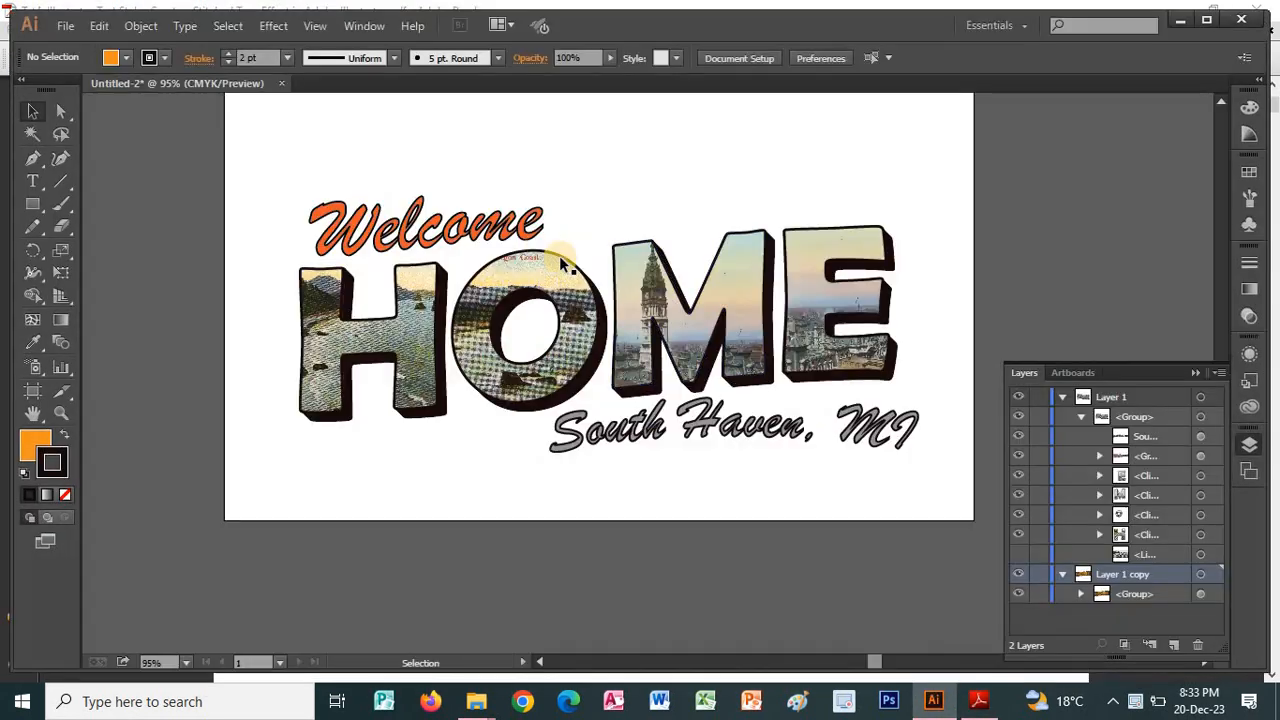
{"action": "left_click", "coordinate": [283, 84]}
{"action": "left_click", "coordinate": [743, 365]}
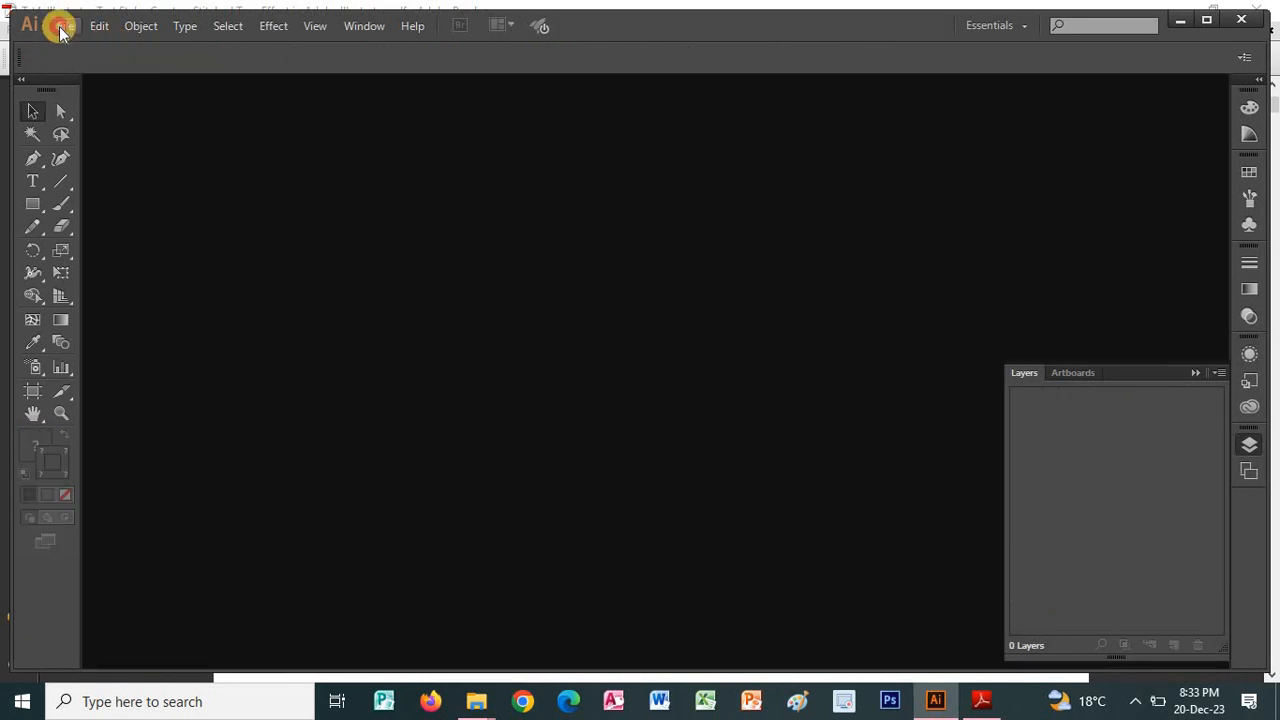
Step: Create a new A4 landscape document with points as the units
{"action": "left_click", "coordinate": [62, 26]}
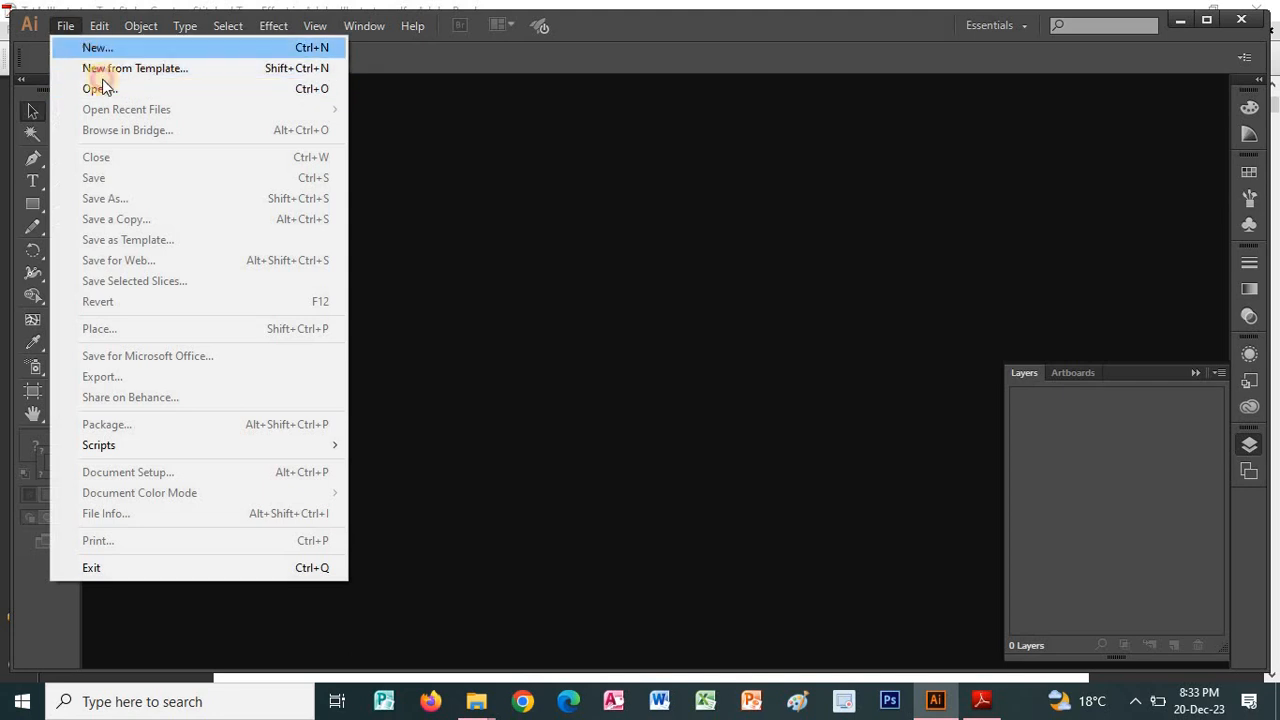
{"action": "left_click", "coordinate": [98, 48]}
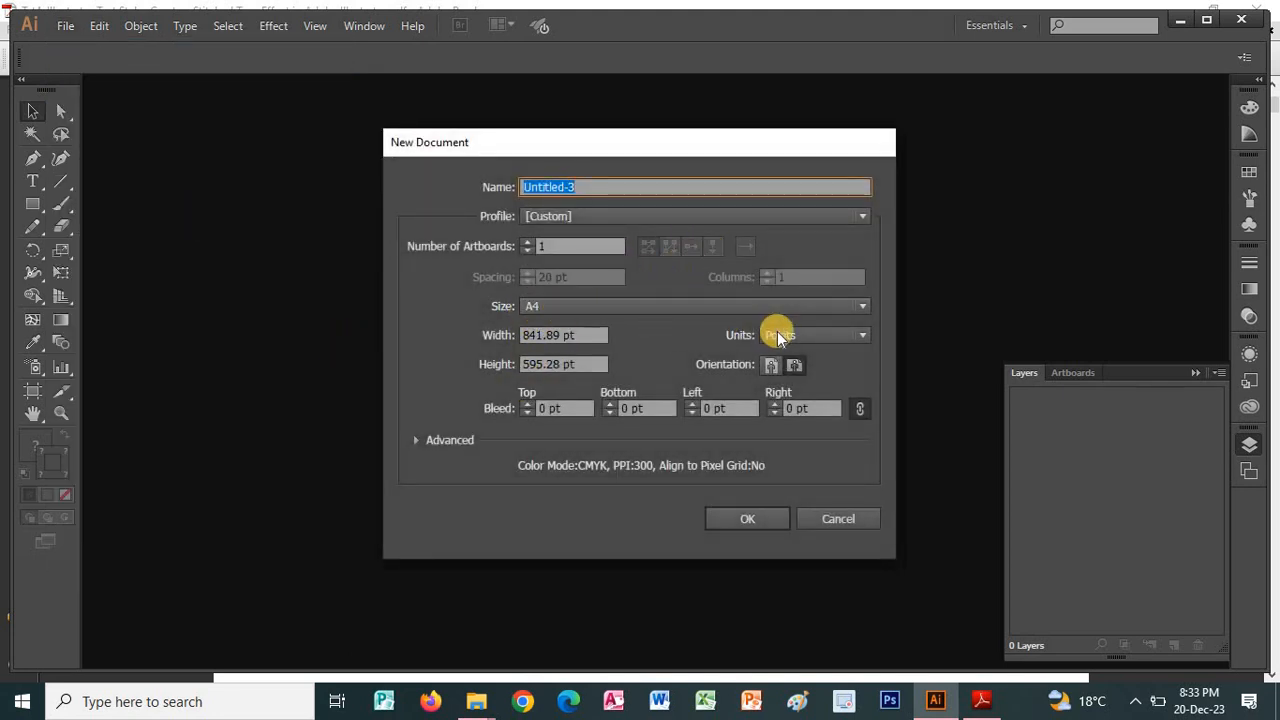
{"action": "left_click", "coordinate": [796, 362]}
{"action": "left_click", "coordinate": [748, 519]}
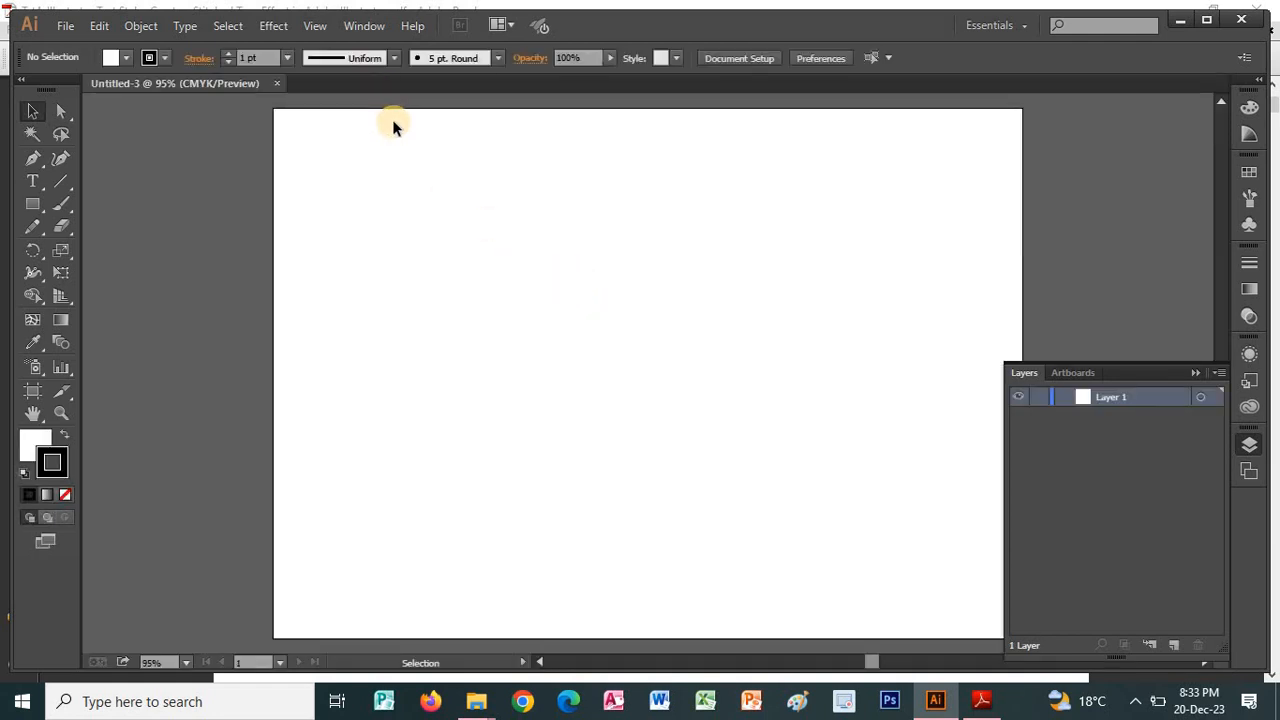
Step: Create a new A4 landscape document with millimeters as the units, and close the other blank document
{"action": "left_click", "coordinate": [64, 25]}
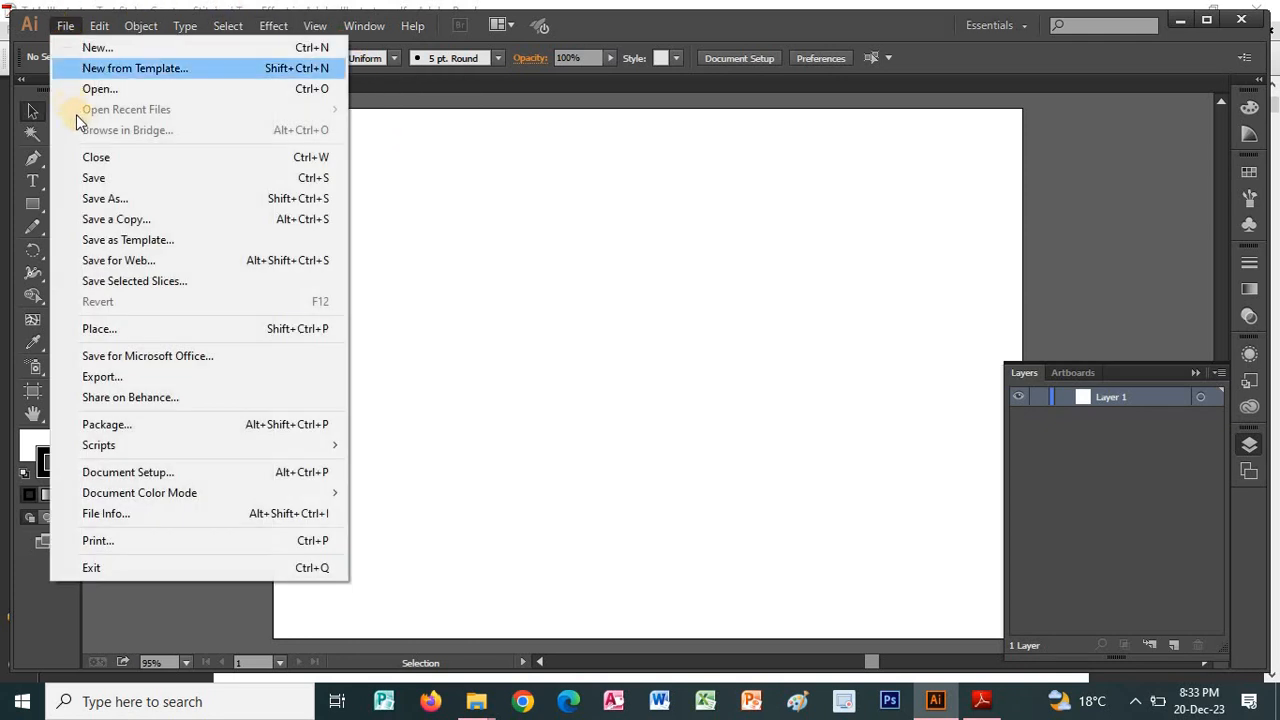
{"action": "left_click", "coordinate": [96, 47]}
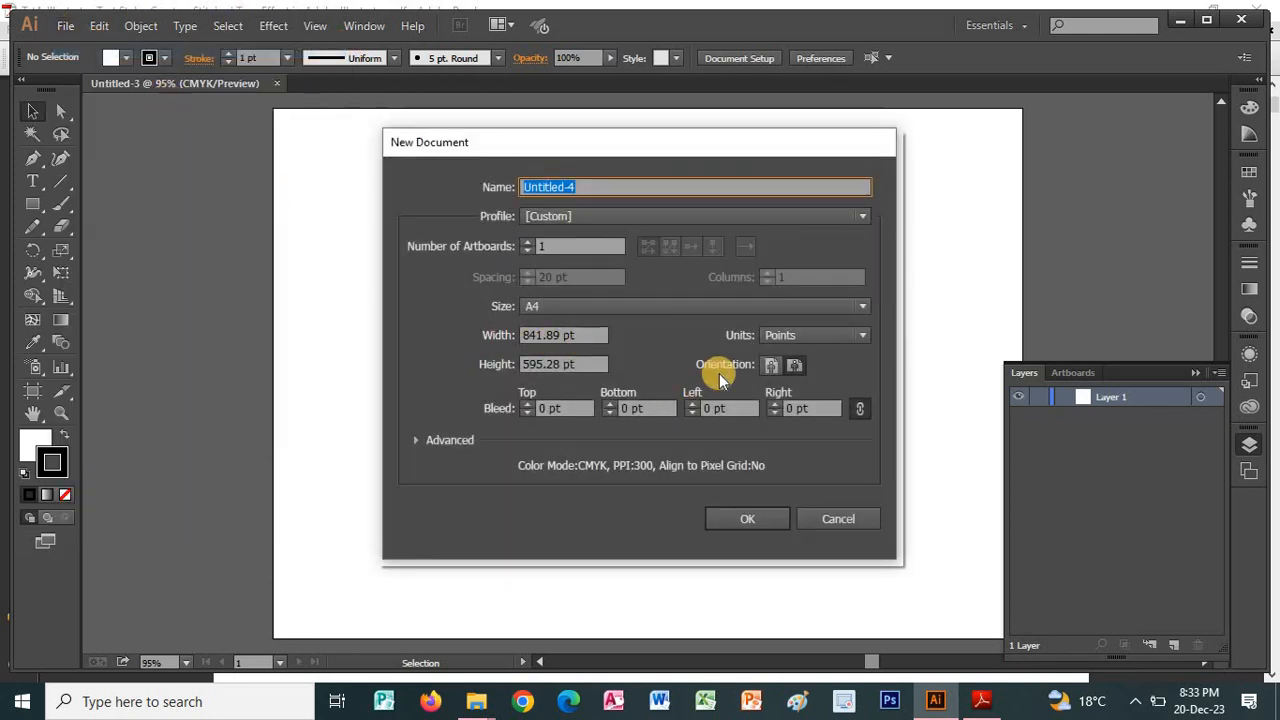
{"action": "left_click", "coordinate": [788, 336]}
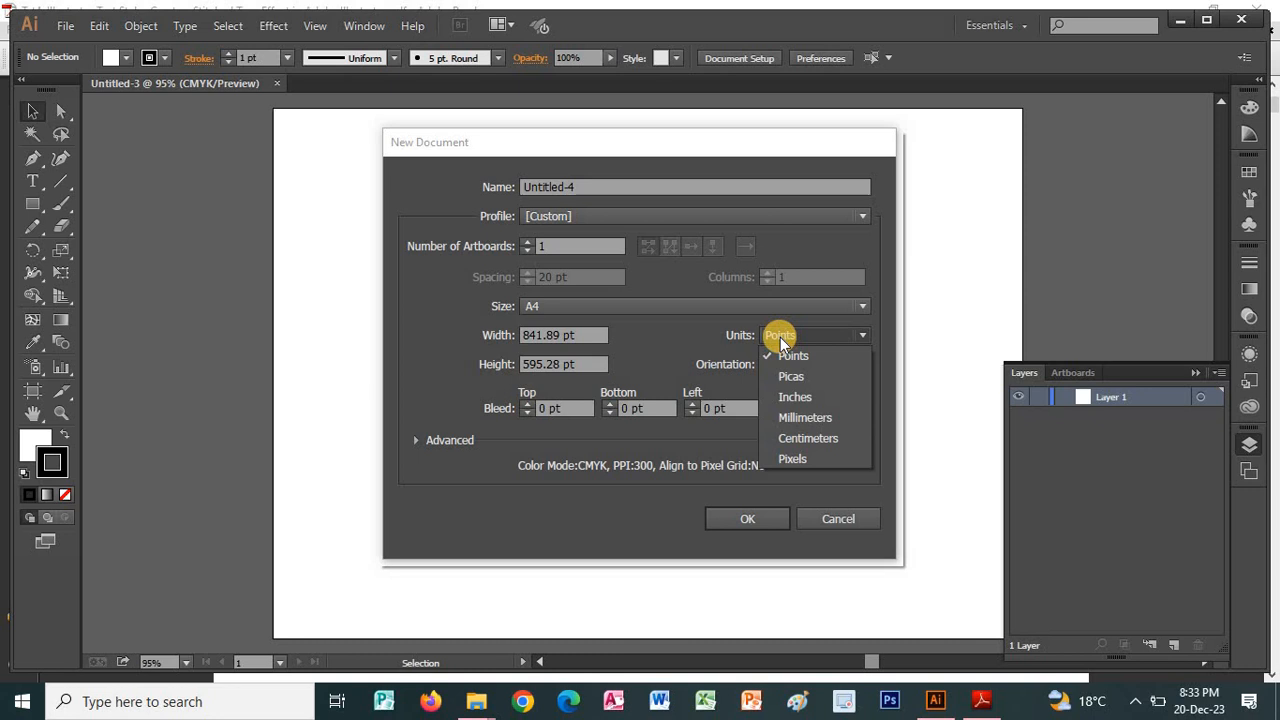
{"action": "left_click", "coordinate": [806, 419]}
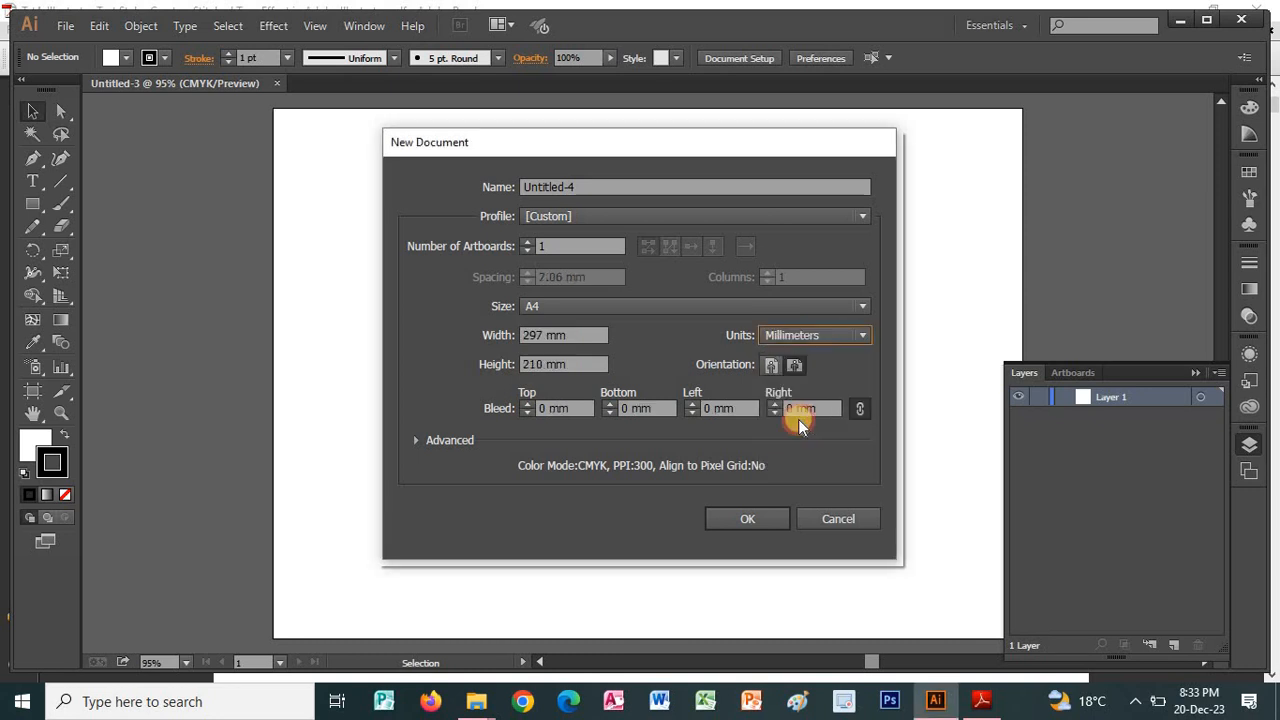
{"action": "left_click", "coordinate": [770, 365]}
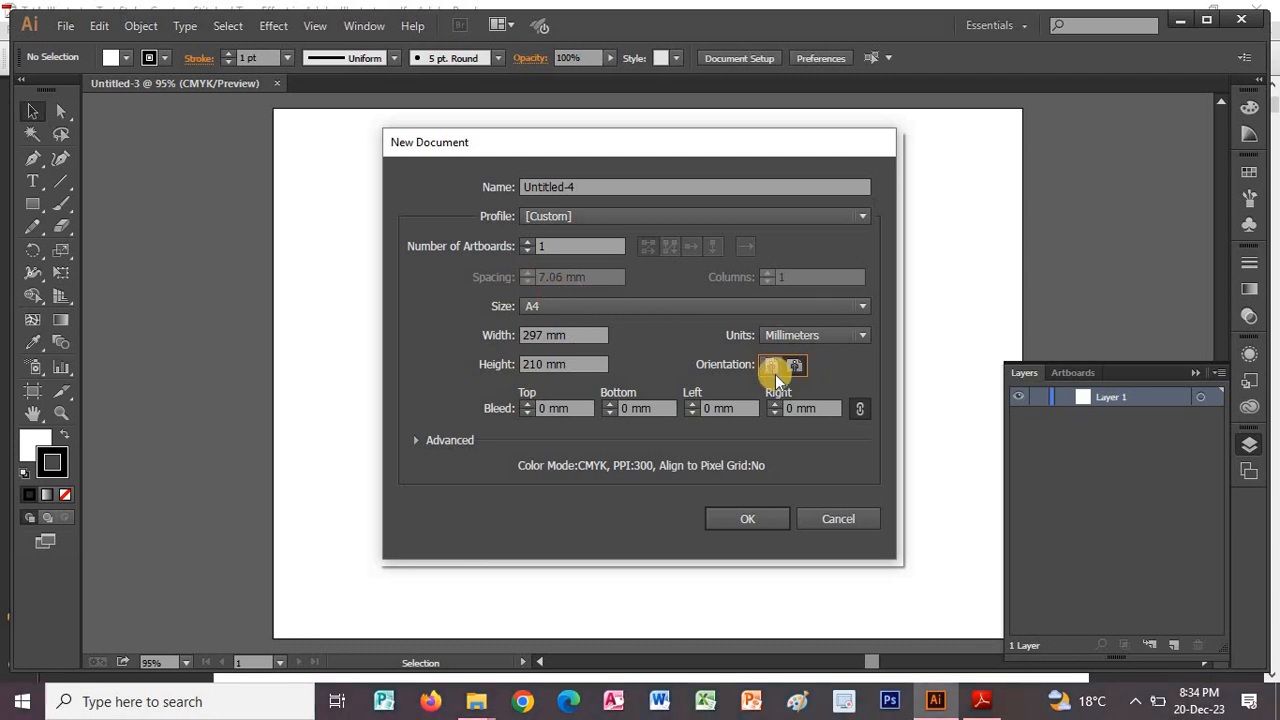
{"action": "left_click", "coordinate": [724, 515]}
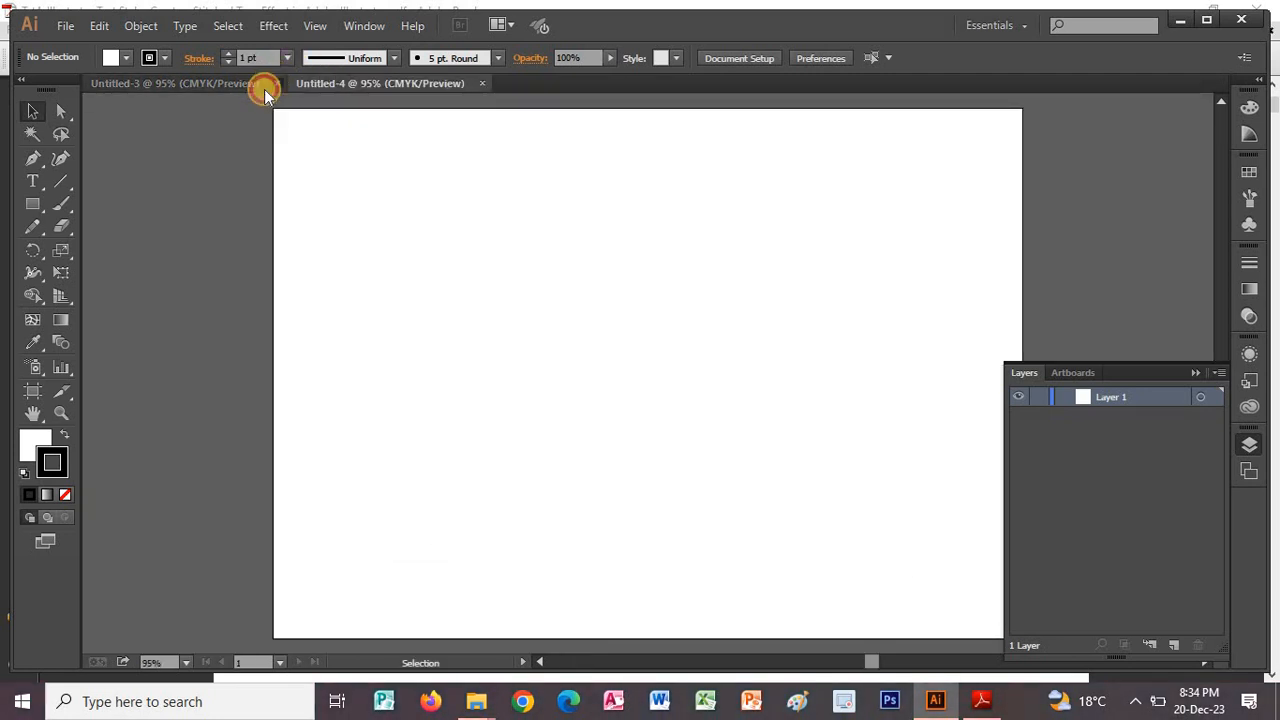
{"action": "left_click", "coordinate": [277, 83]}
Step: Switch to Adobe Reader and read the tutorial's Step 2 instructions and Transform settings for the pattern square
{"action": "key", "text": "alt+Tab"}
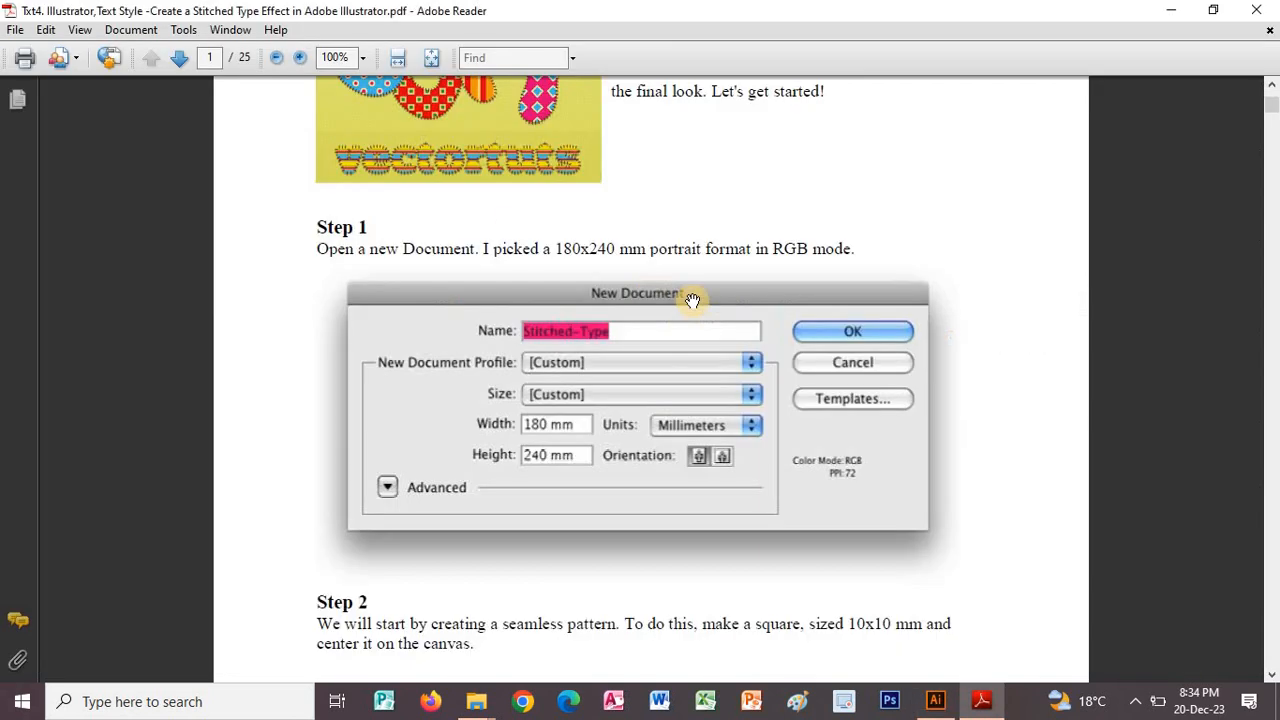
{"action": "scroll", "coordinate": [797, 428], "scroll_direction": "down", "scroll_amount": 3}
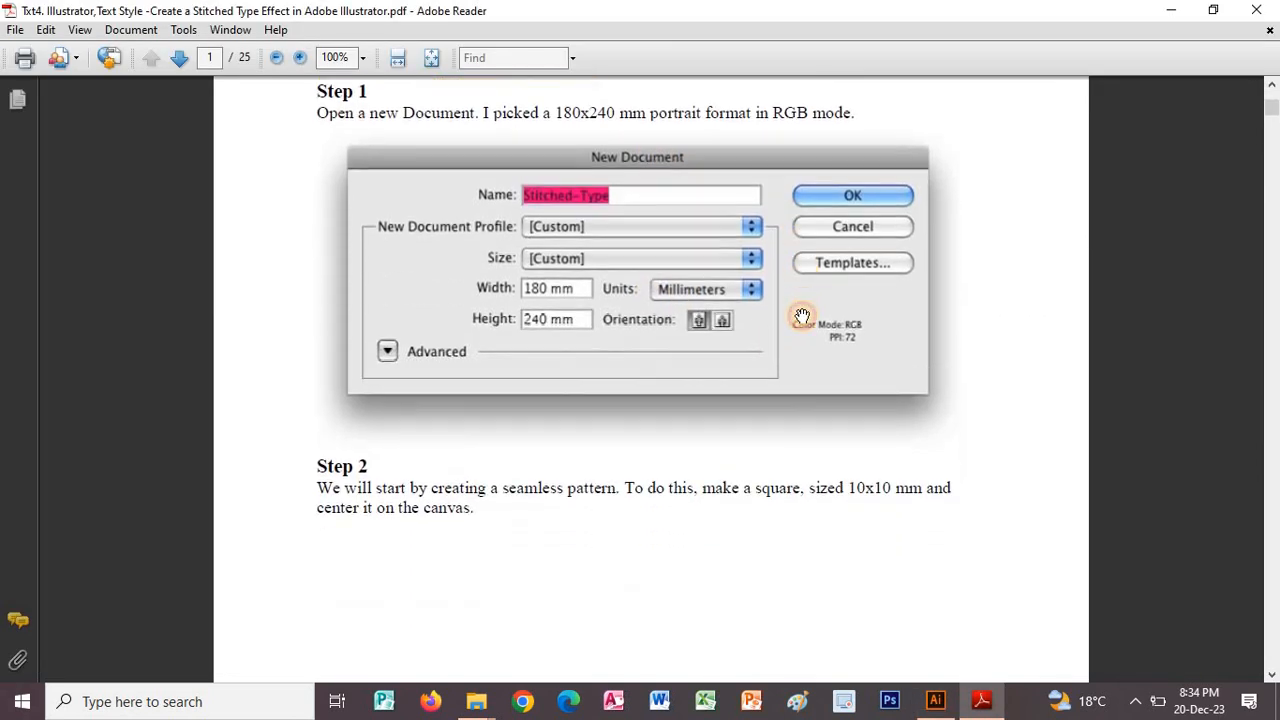
{"action": "scroll", "coordinate": [759, 427], "scroll_direction": "down", "scroll_amount": 6}
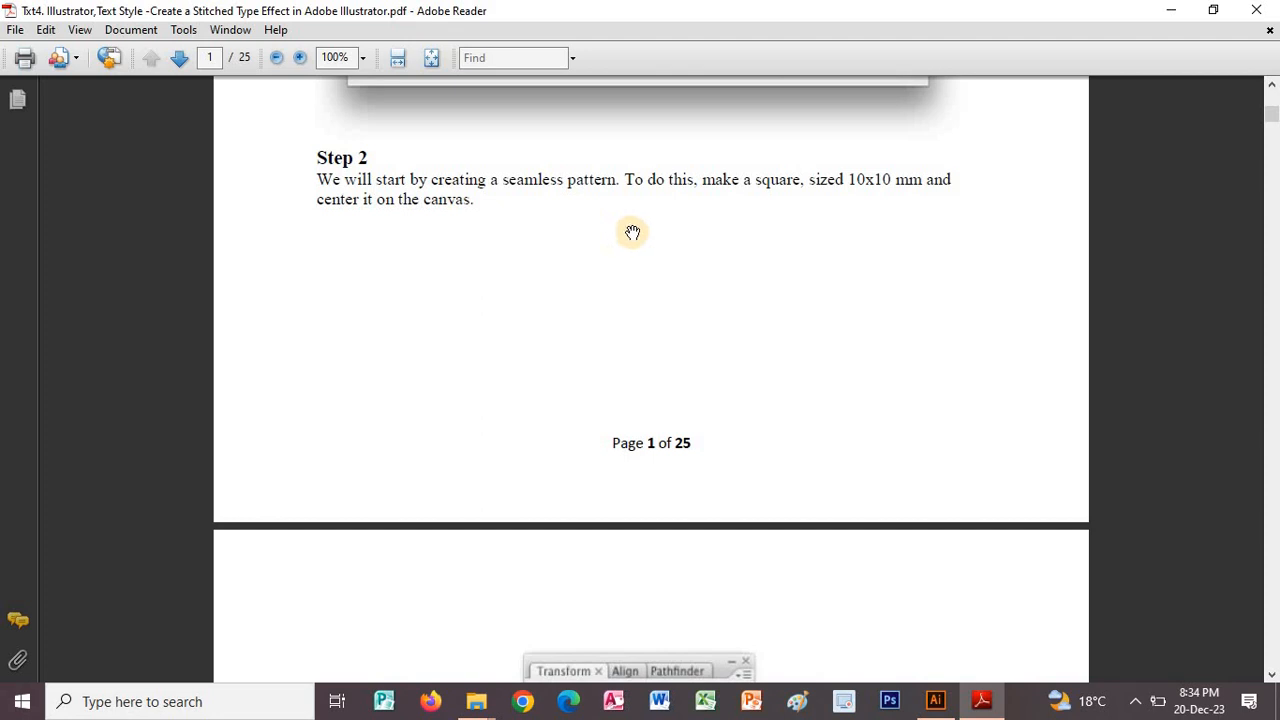
{"action": "left_click_drag", "start_coordinate": [796, 277], "coordinate": [794, 229]}
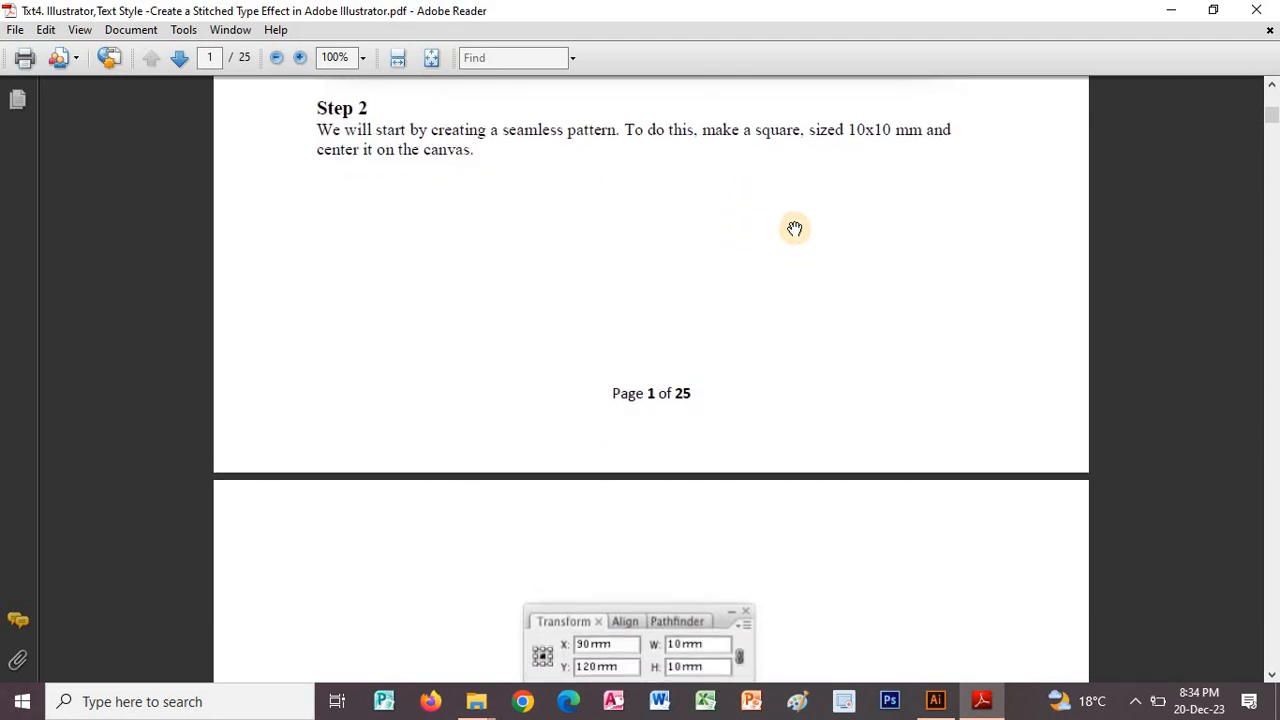
{"action": "left_click_drag", "start_coordinate": [863, 323], "coordinate": [891, 143]}
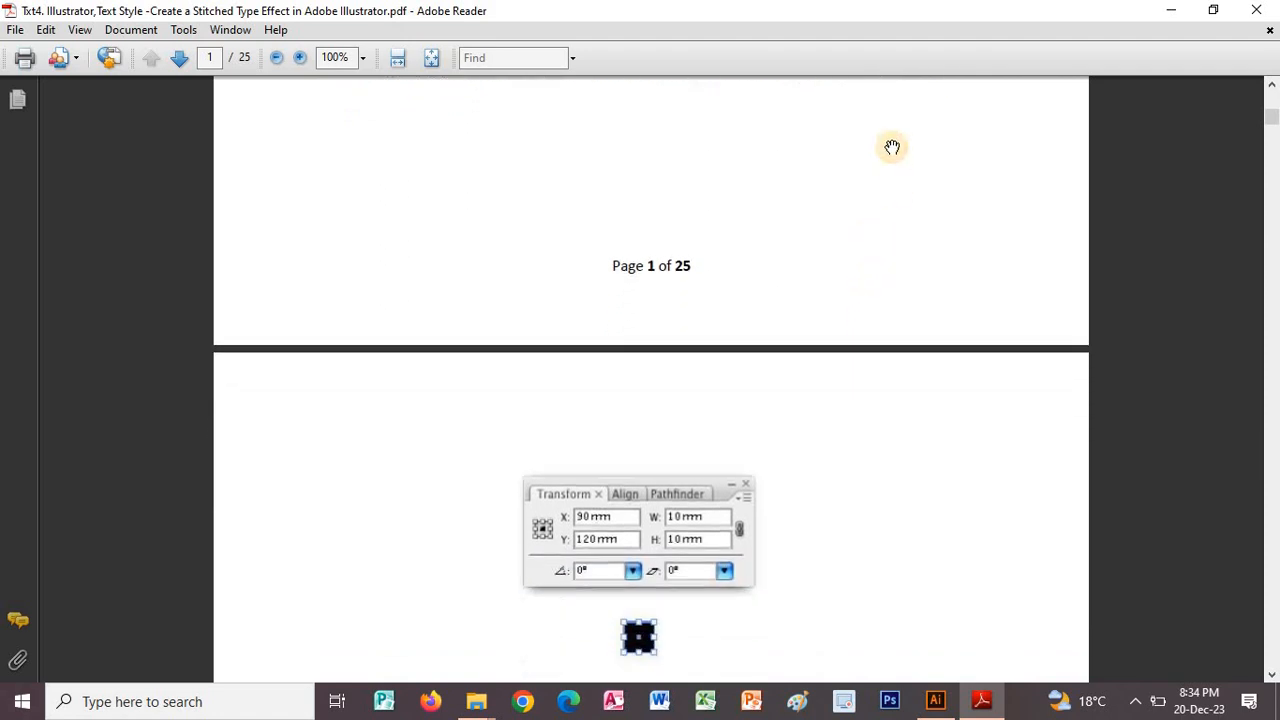
{"action": "left_click_drag", "start_coordinate": [880, 284], "coordinate": [880, 229]}
{"action": "left_click_drag", "start_coordinate": [857, 408], "coordinate": [857, 234]}
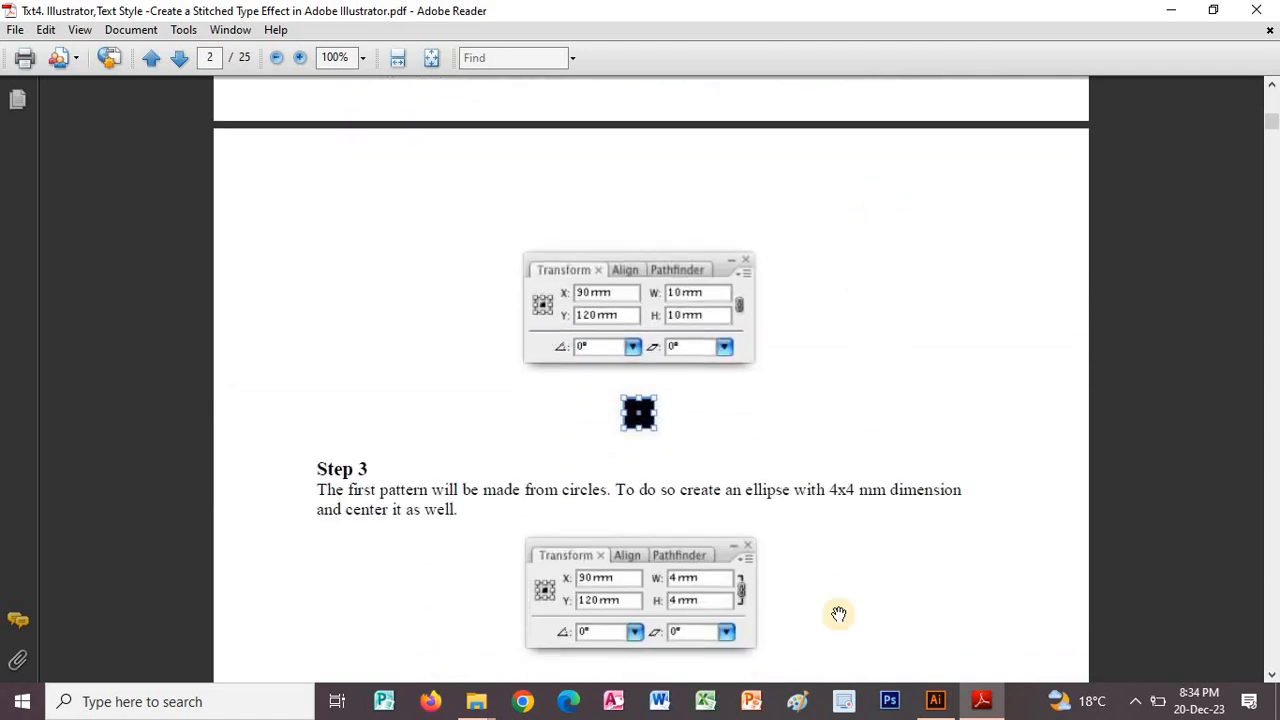
Step: Switch to Adobe Illustrator and create a 10 x 10 mm square on the artboard with the Rectangle tool
{"action": "left_click", "coordinate": [935, 701]}
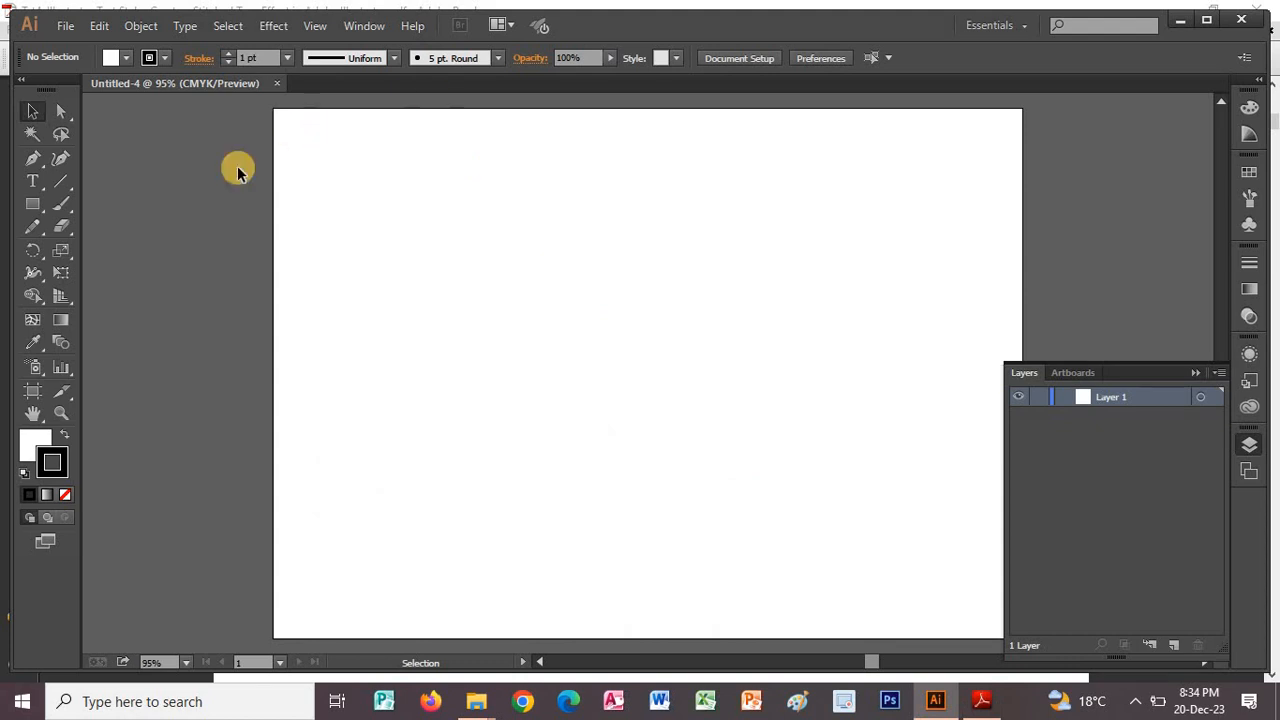
{"action": "left_click", "coordinate": [32, 203]}
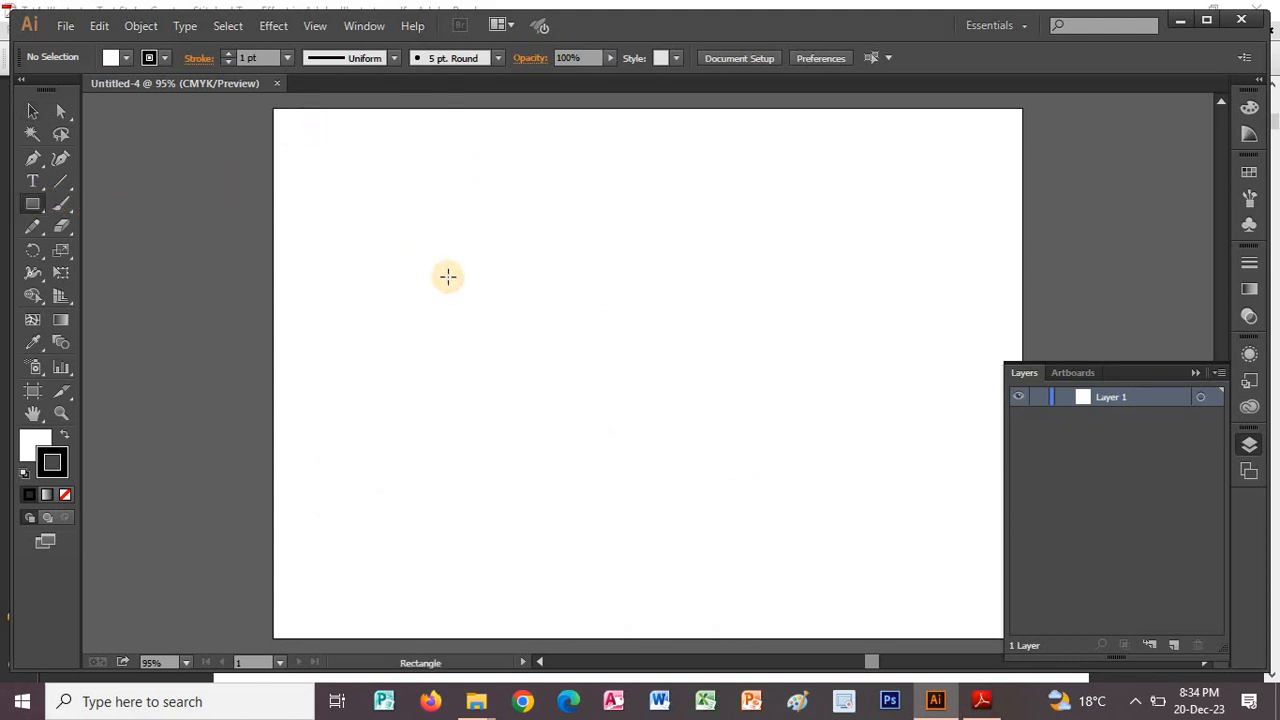
{"action": "left_click", "coordinate": [389, 273]}
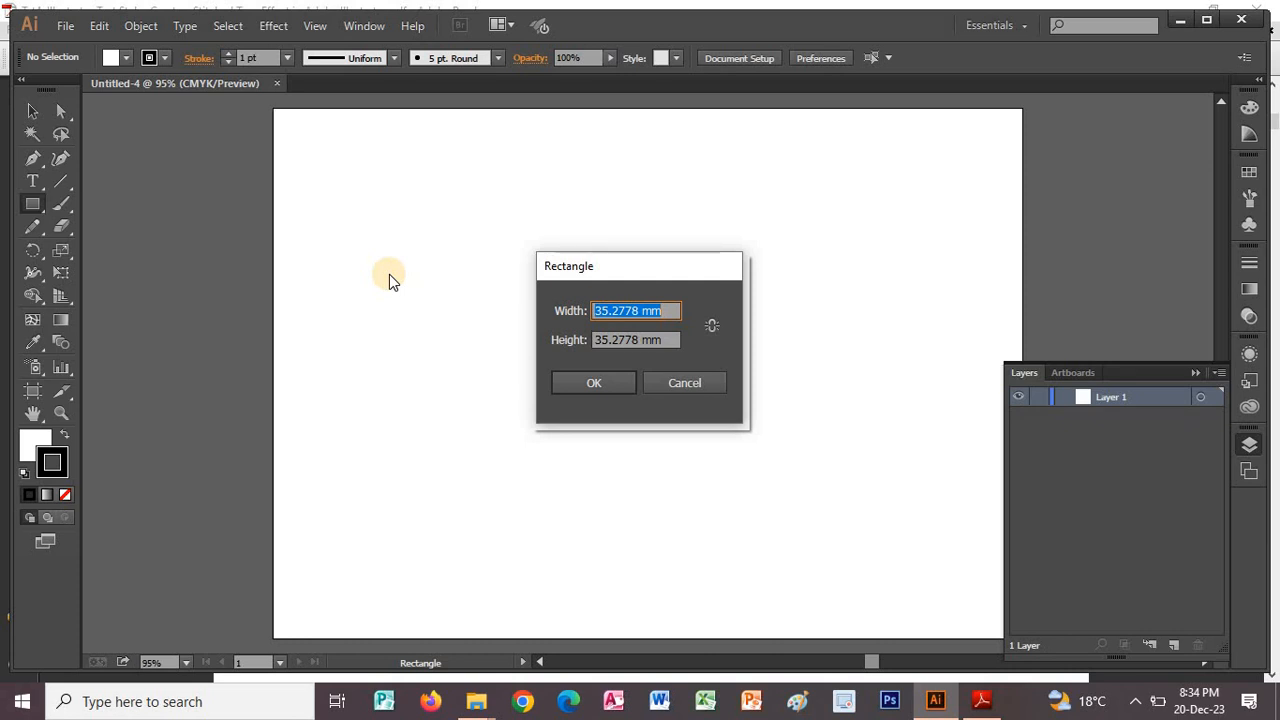
{"action": "type", "text": "4"}
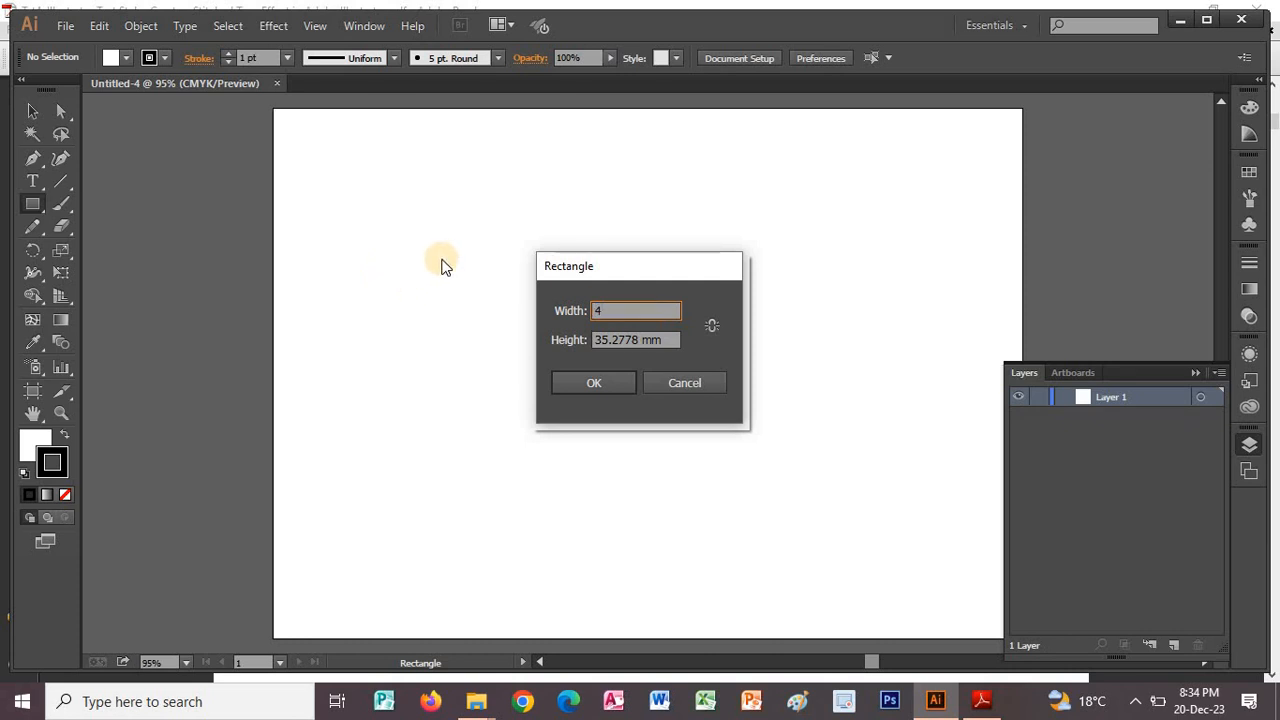
{"action": "type", "text": "0"}
{"action": "key", "text": "Tab"}
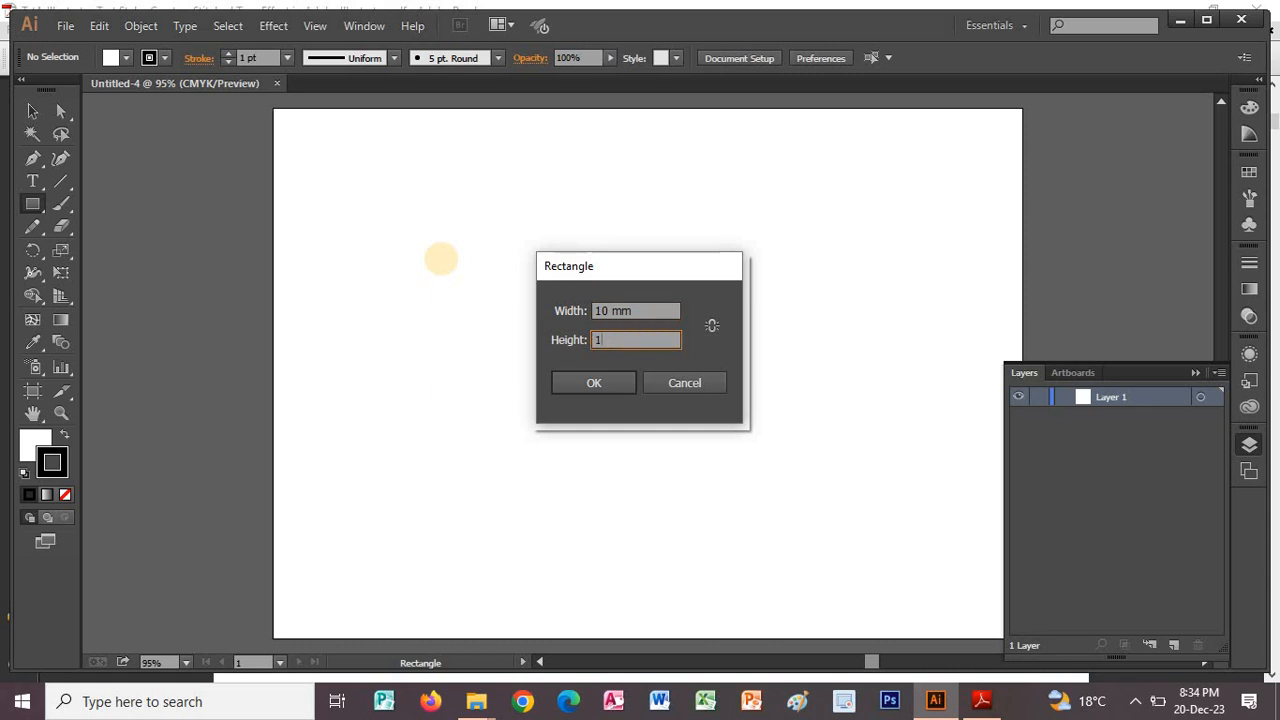
{"action": "left_click", "coordinate": [613, 377]}
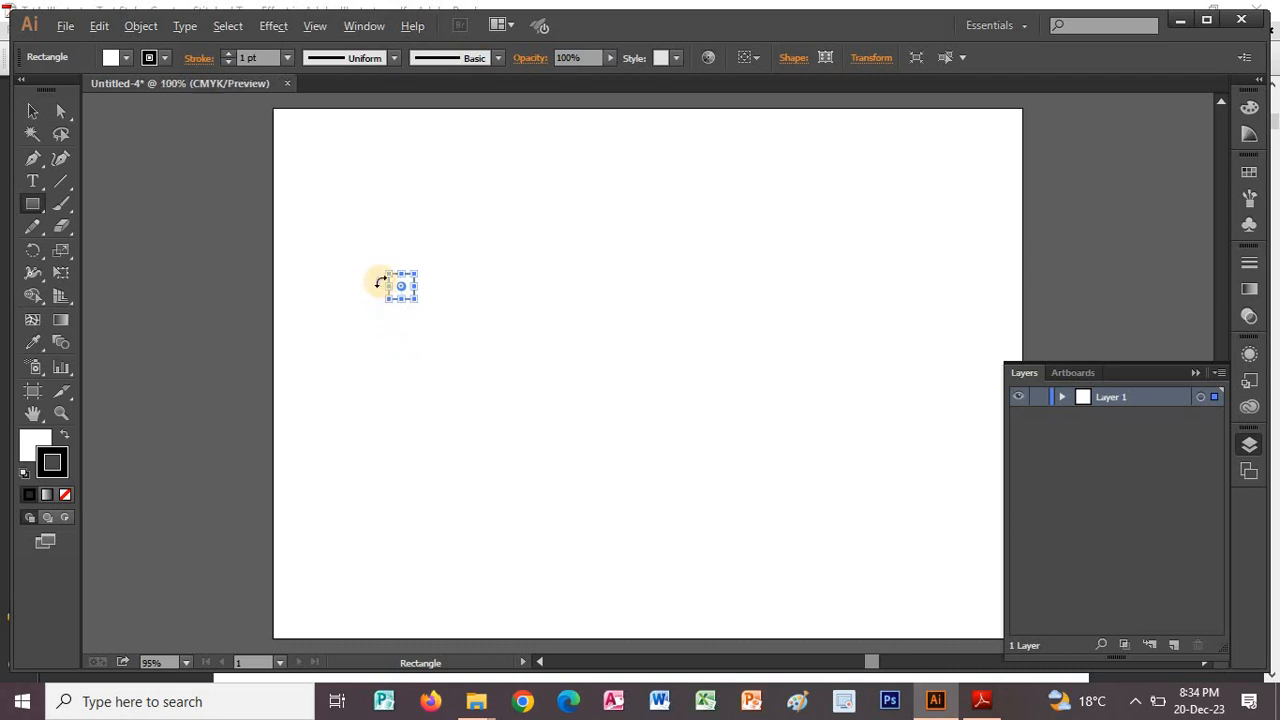
Step: Fill the square with black and set its stroke to none
{"action": "scroll", "coordinate": [378, 280], "scroll_direction": "up", "scroll_amount": 5}
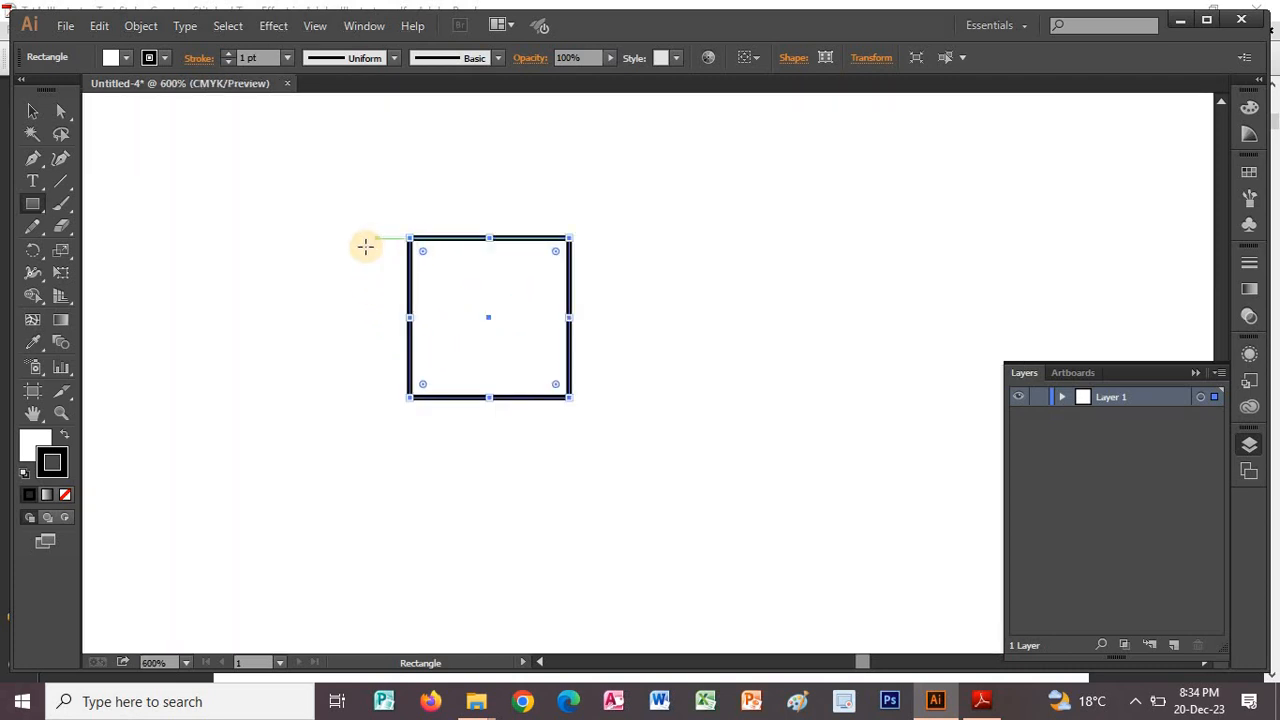
{"action": "left_click", "coordinate": [129, 57]}
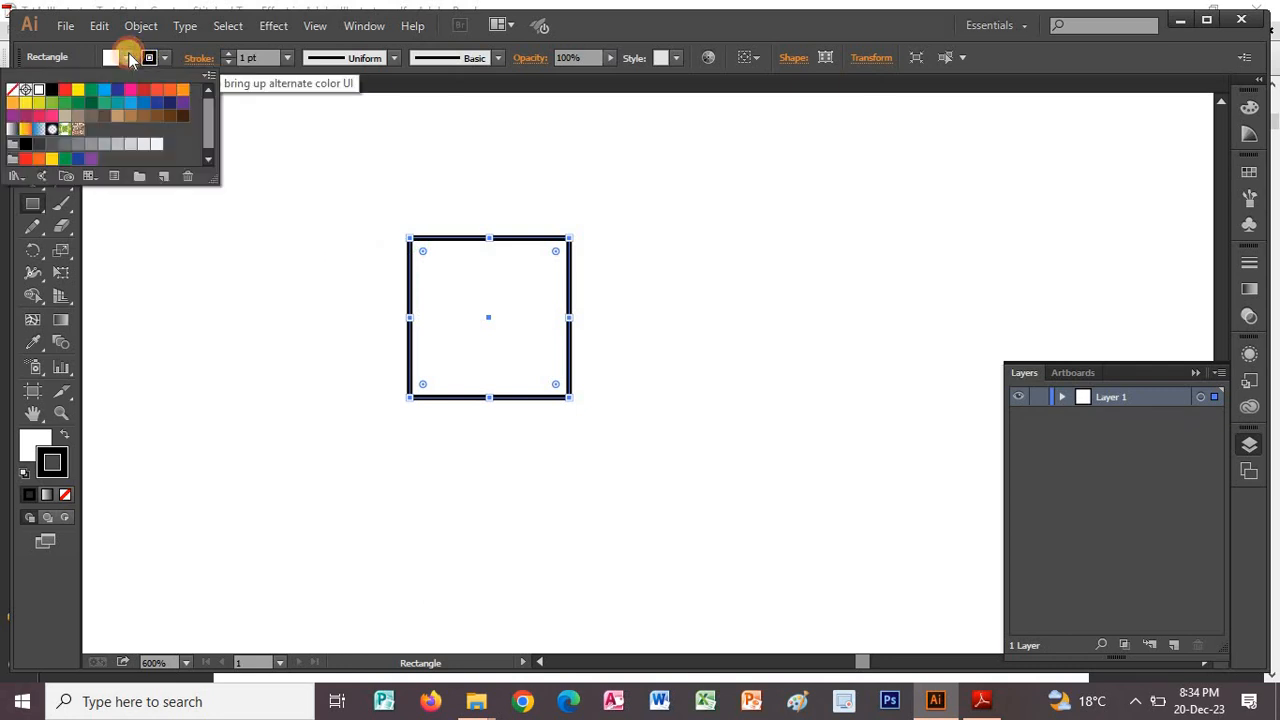
{"action": "left_click", "coordinate": [55, 90]}
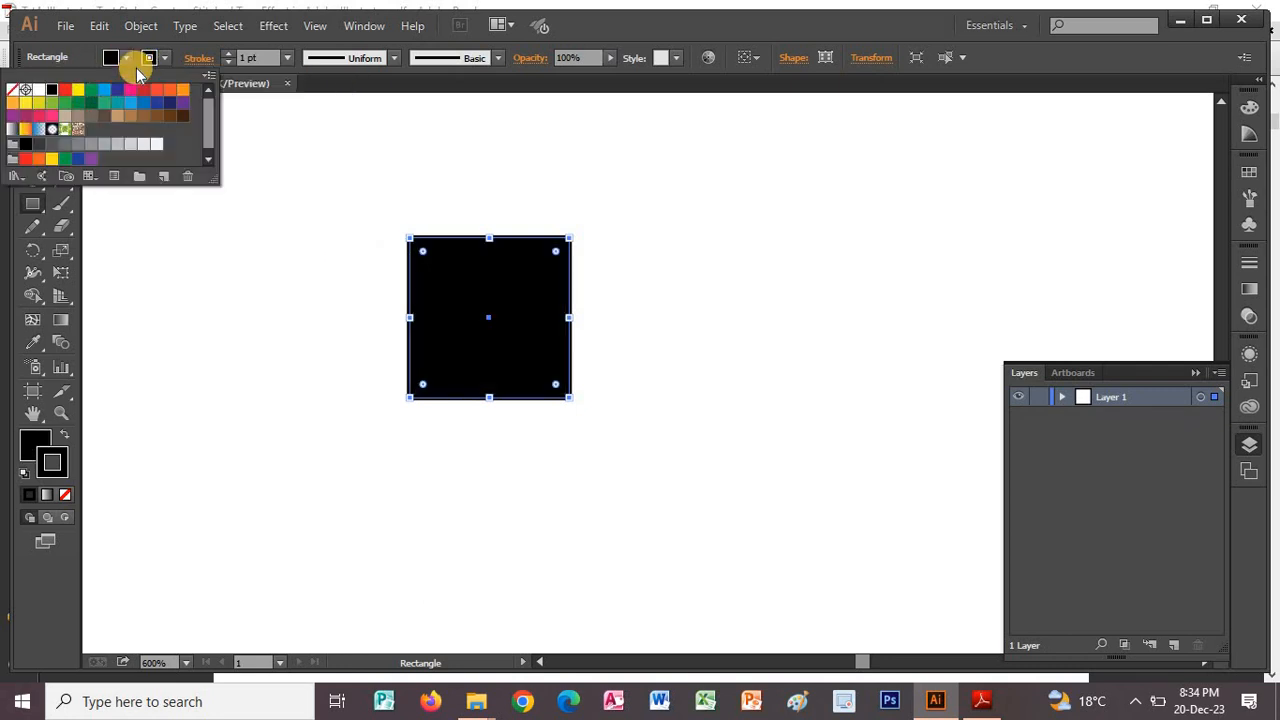
{"action": "left_click", "coordinate": [165, 58]}
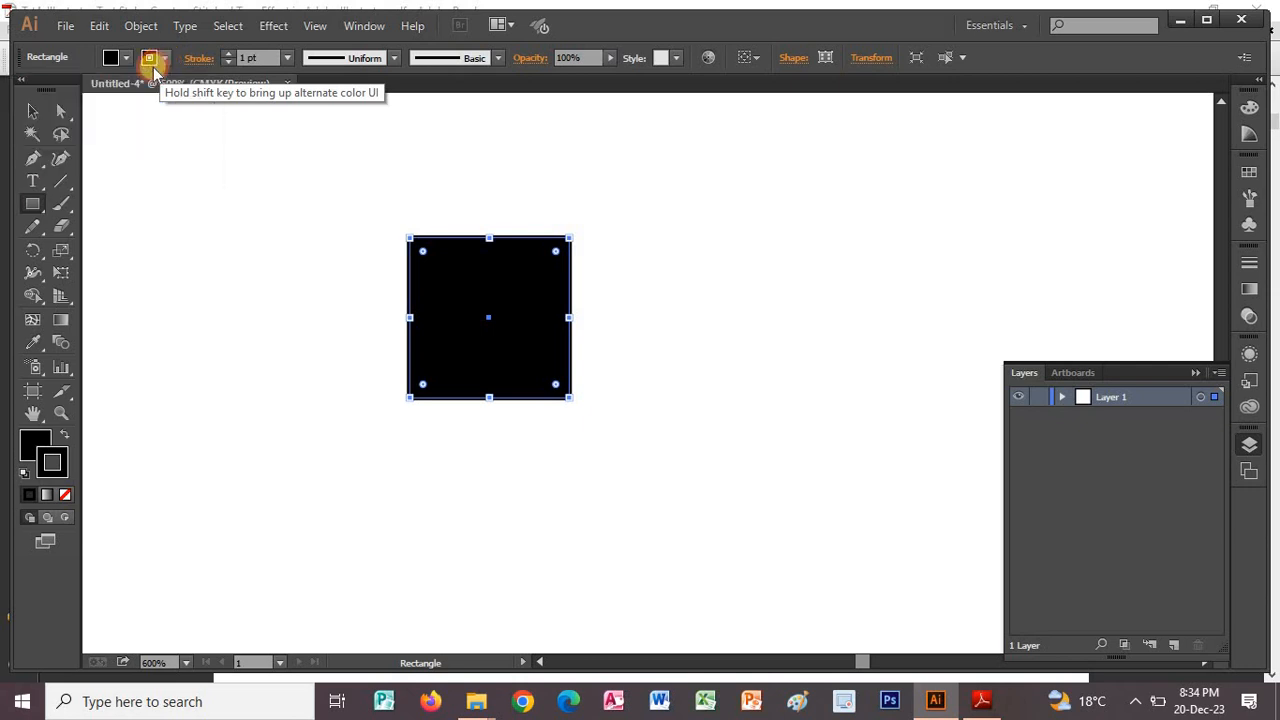
{"action": "left_click", "coordinate": [164, 57]}
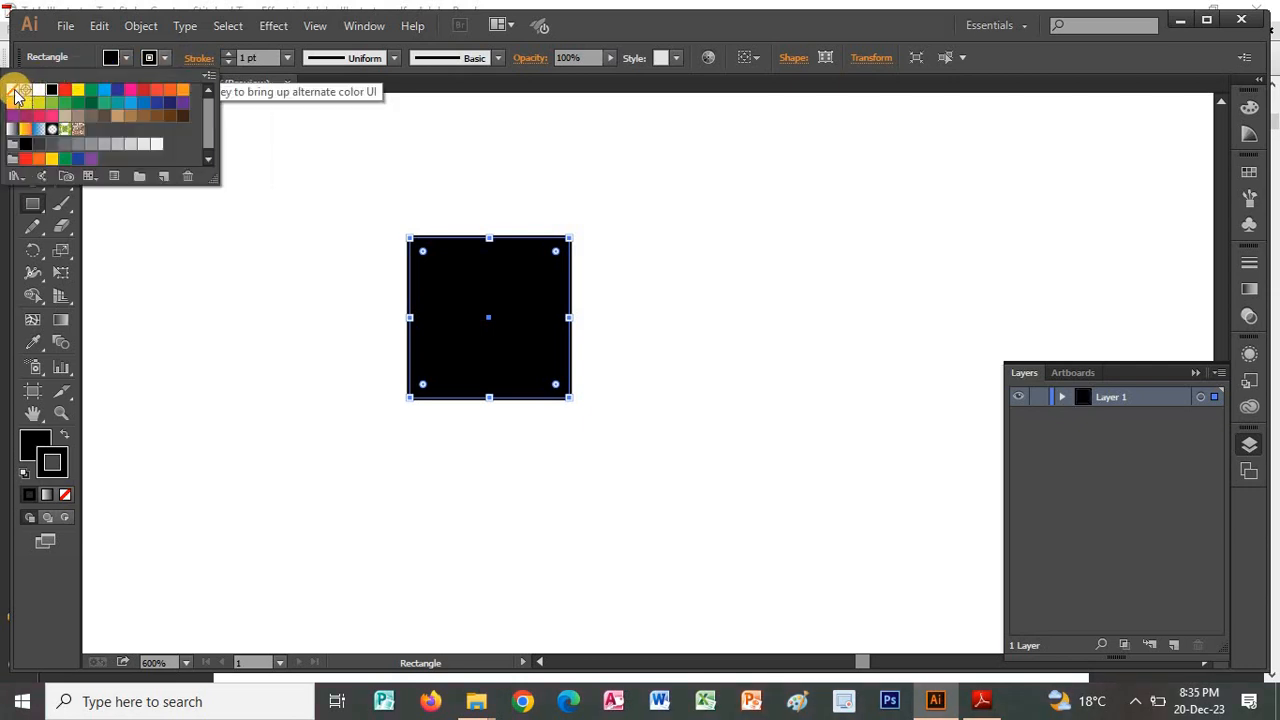
{"action": "left_click", "coordinate": [15, 92]}
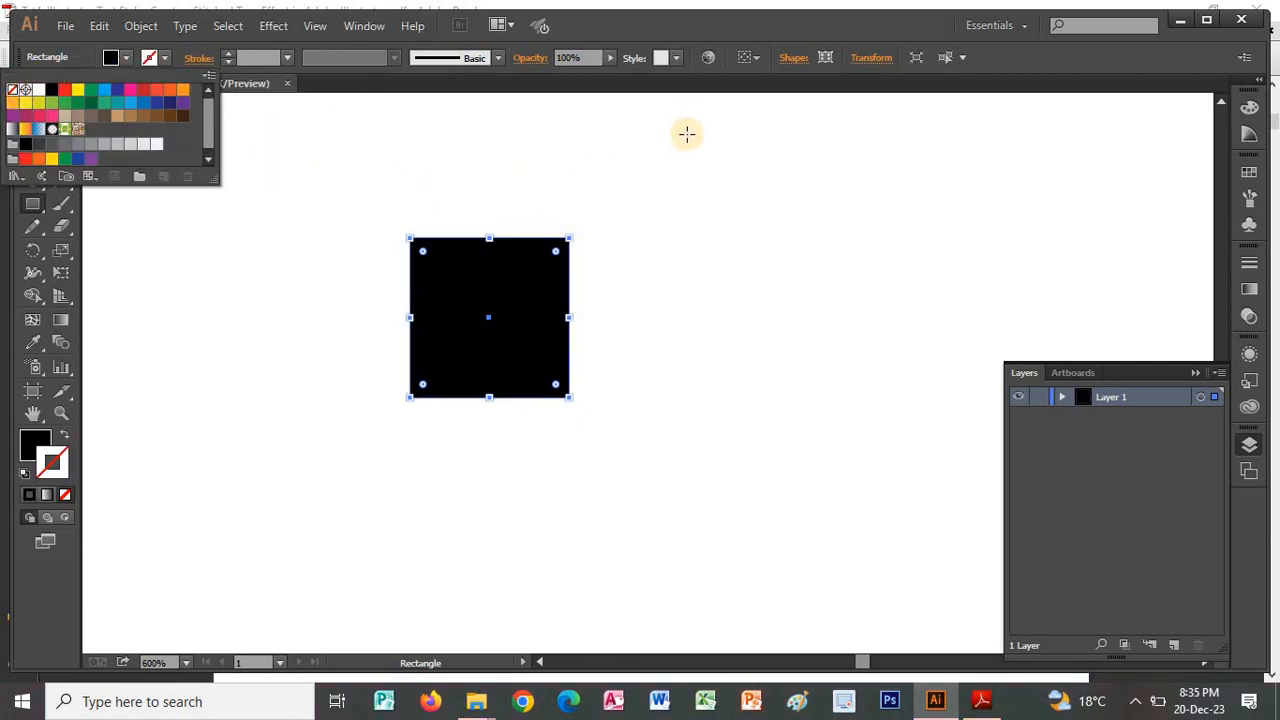
Step: Switch to Adobe Reader and read the tutorial's Step 3 instructions and example image for the first circle
{"action": "key", "text": "alt+Tab"}
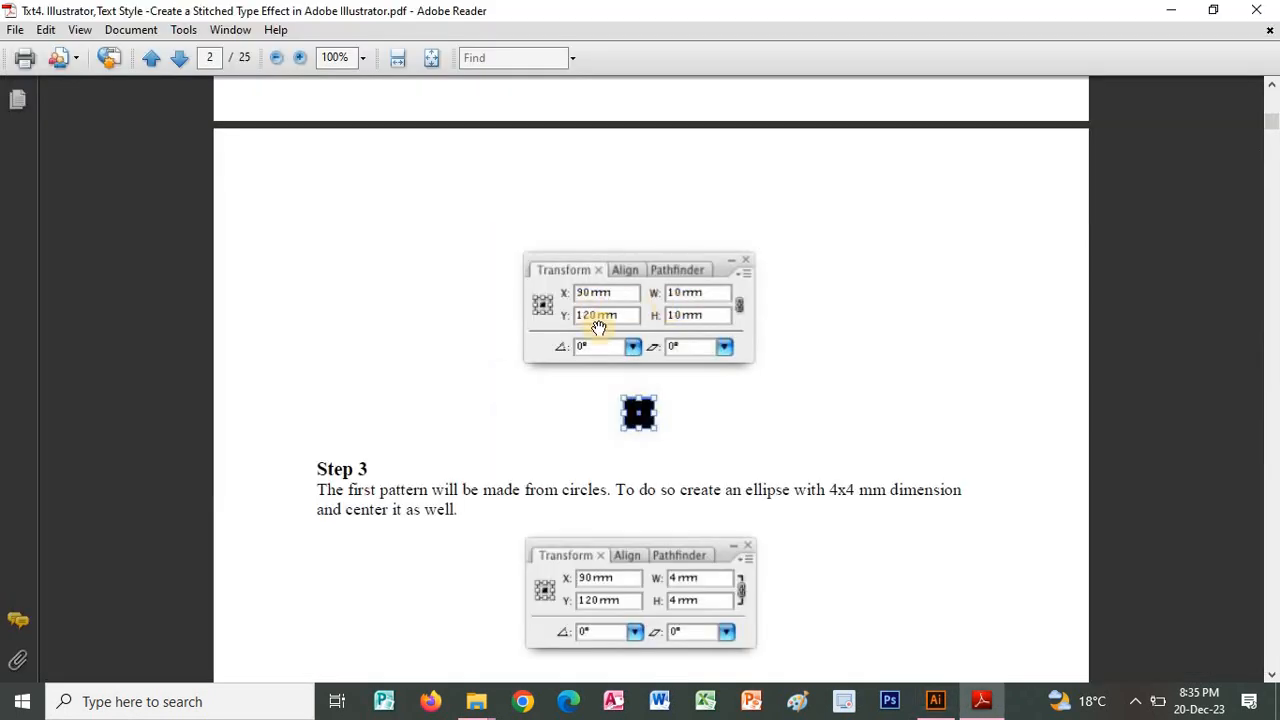
{"action": "scroll", "coordinate": [786, 320], "scroll_direction": "down", "scroll_amount": 1}
{"action": "scroll", "coordinate": [786, 320], "scroll_direction": "down", "scroll_amount": 5}
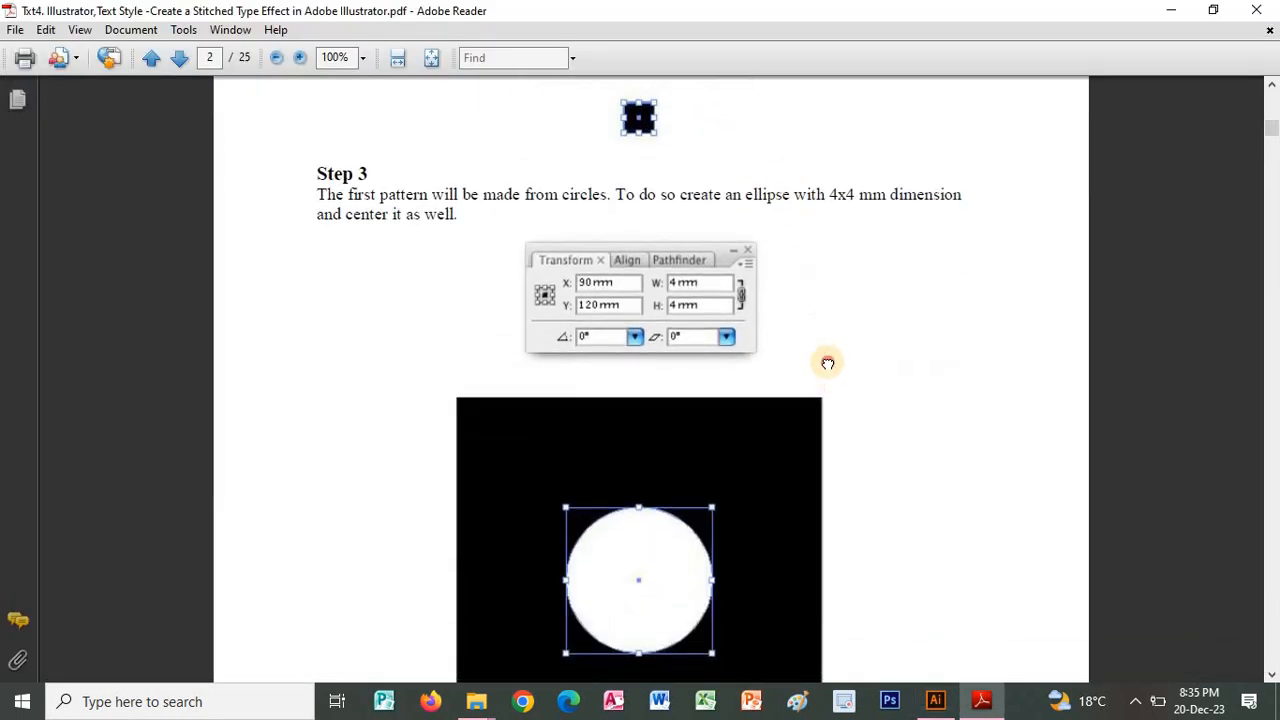
{"action": "scroll", "coordinate": [843, 282], "scroll_direction": "down", "scroll_amount": 3}
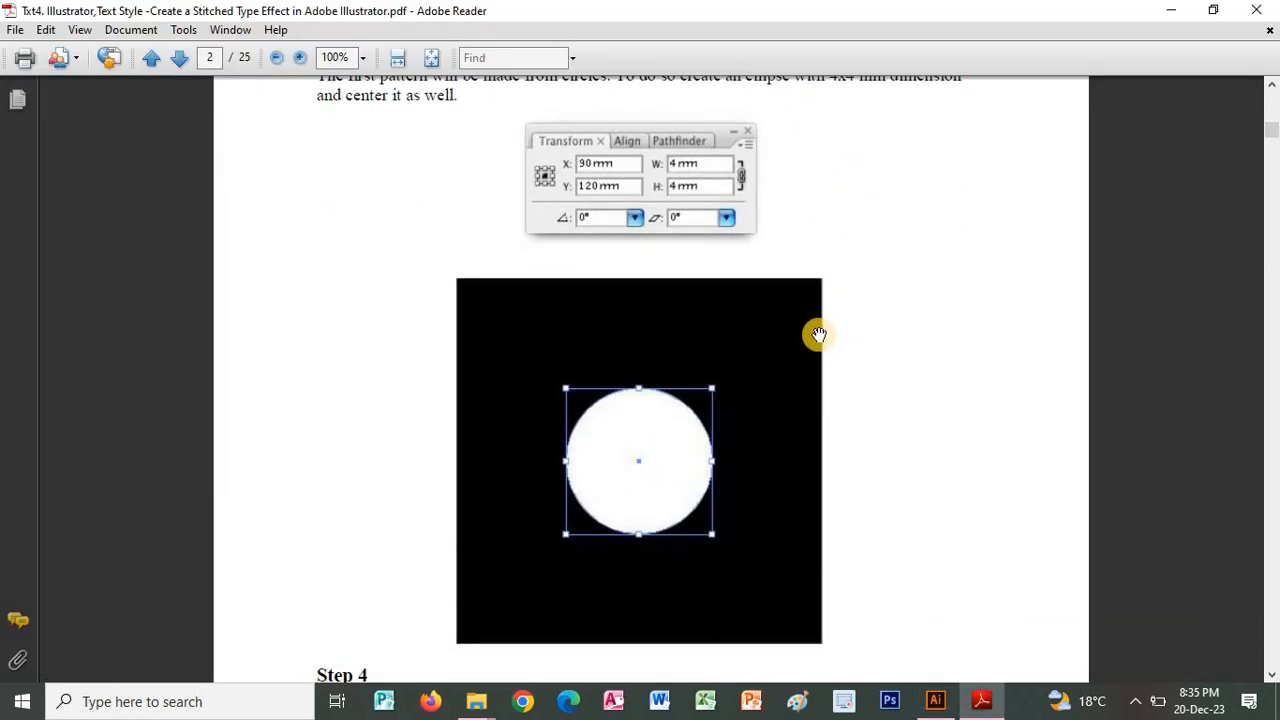
Step: Switch to Adobe Illustrator, create a 4 x 4 mm circle on the black square with the Ellipse tool, and fill it with white
{"action": "key", "text": "alt+Tab"}
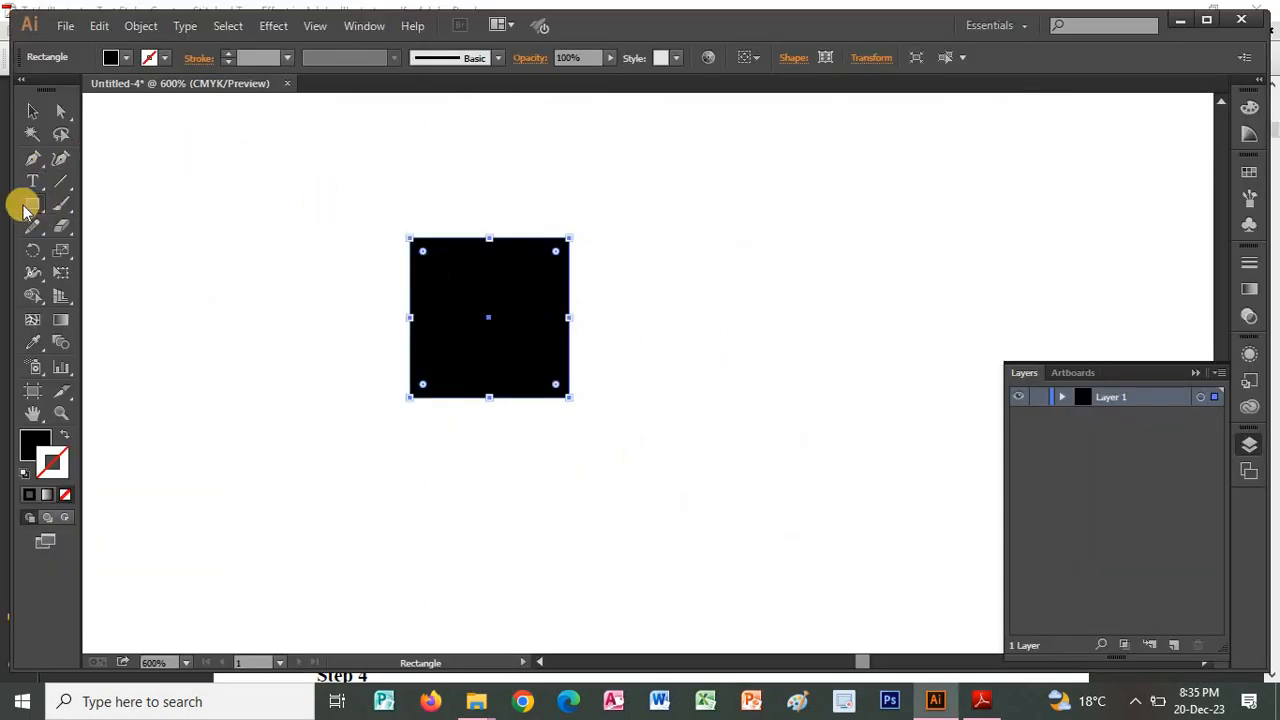
{"action": "left_click_drag", "start_coordinate": [40, 207], "coordinate": [100, 248]}
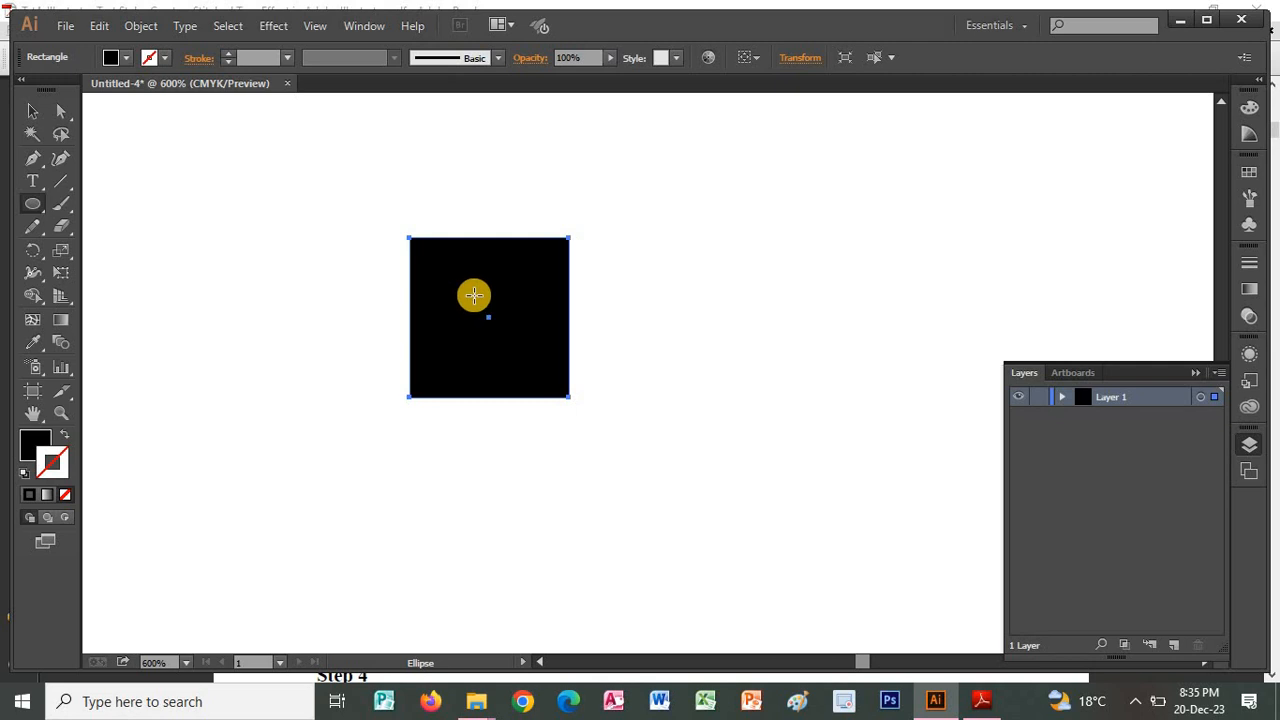
{"action": "left_click", "coordinate": [474, 292]}
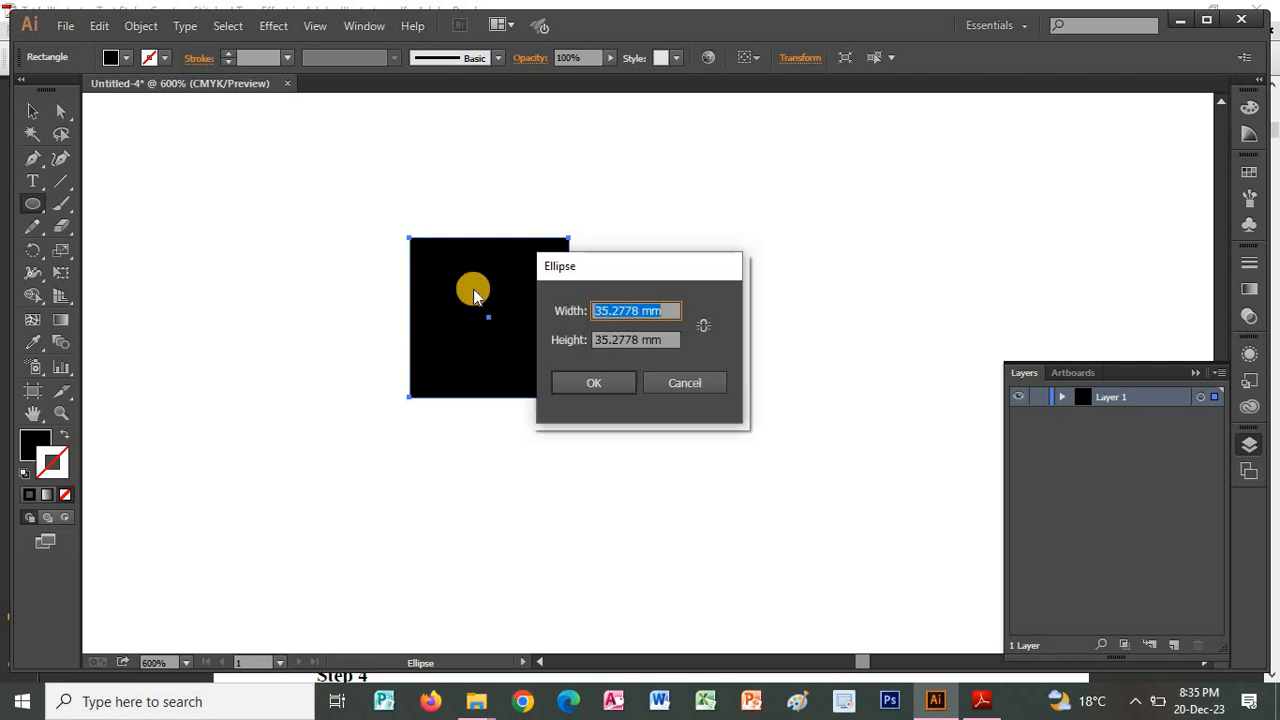
{"action": "type", "text": "4"}
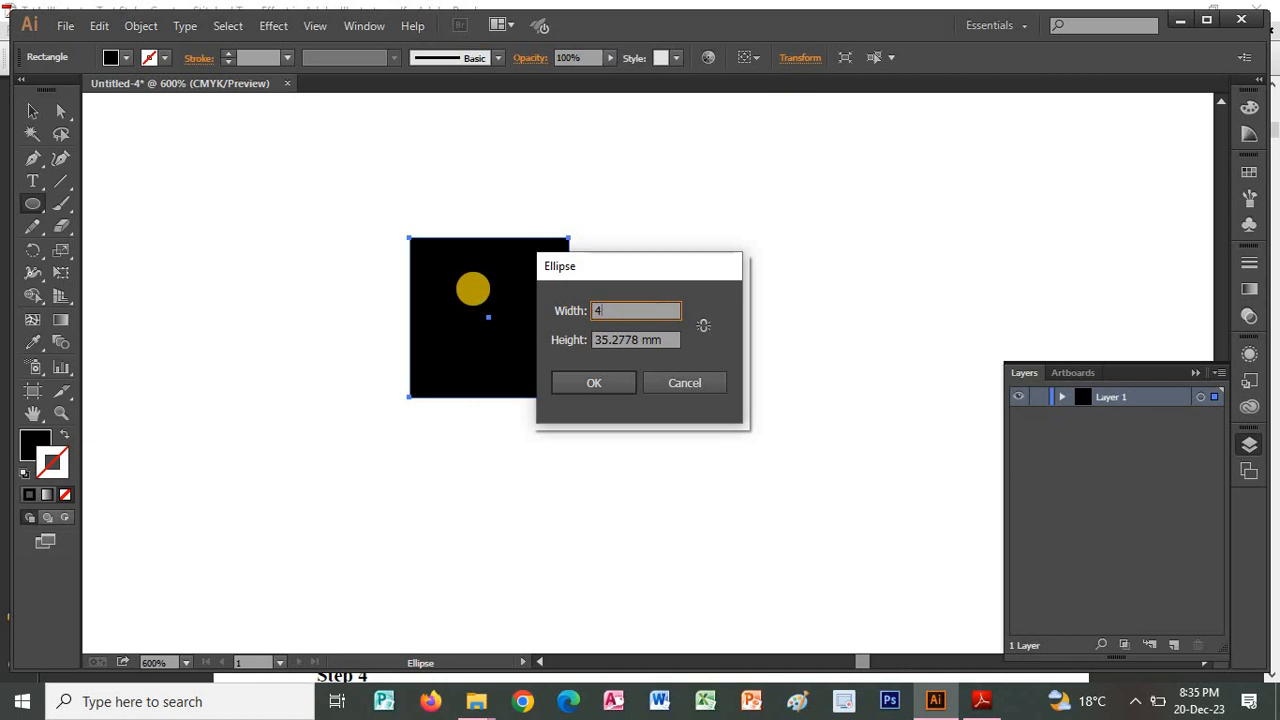
{"action": "key", "text": "Tab"}
{"action": "type", "text": "4"}
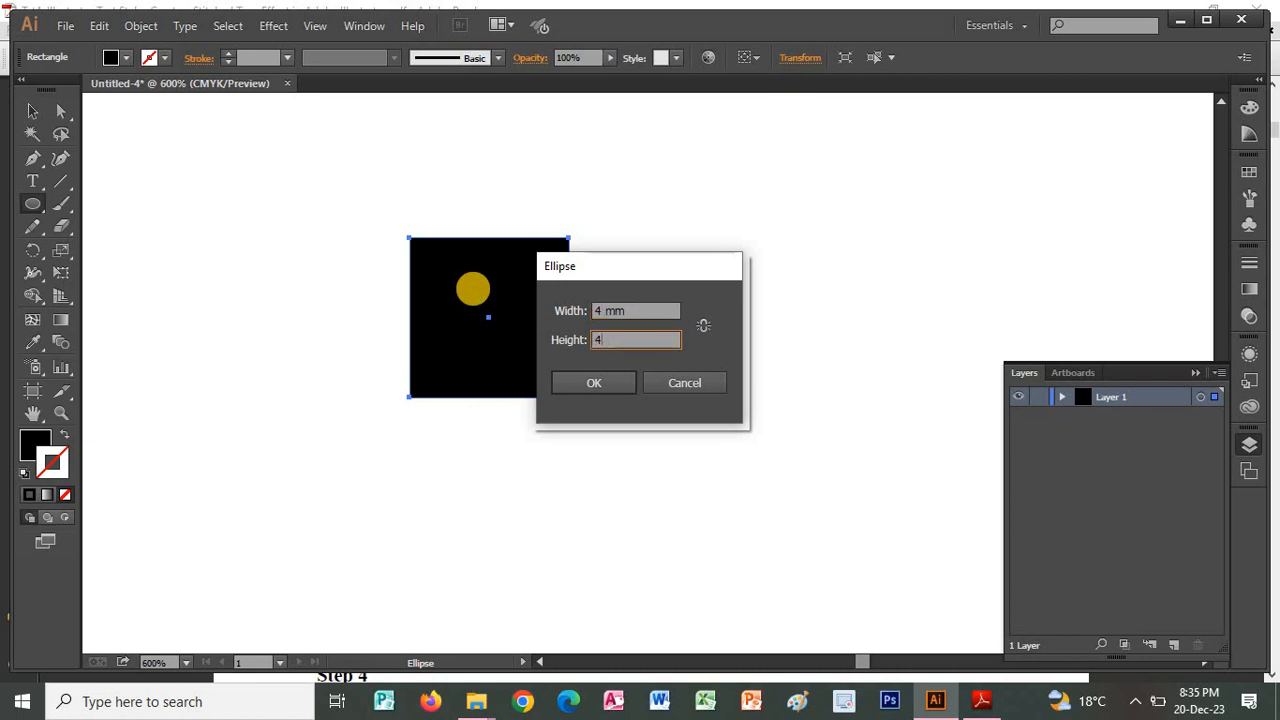
{"action": "key", "text": "Return"}
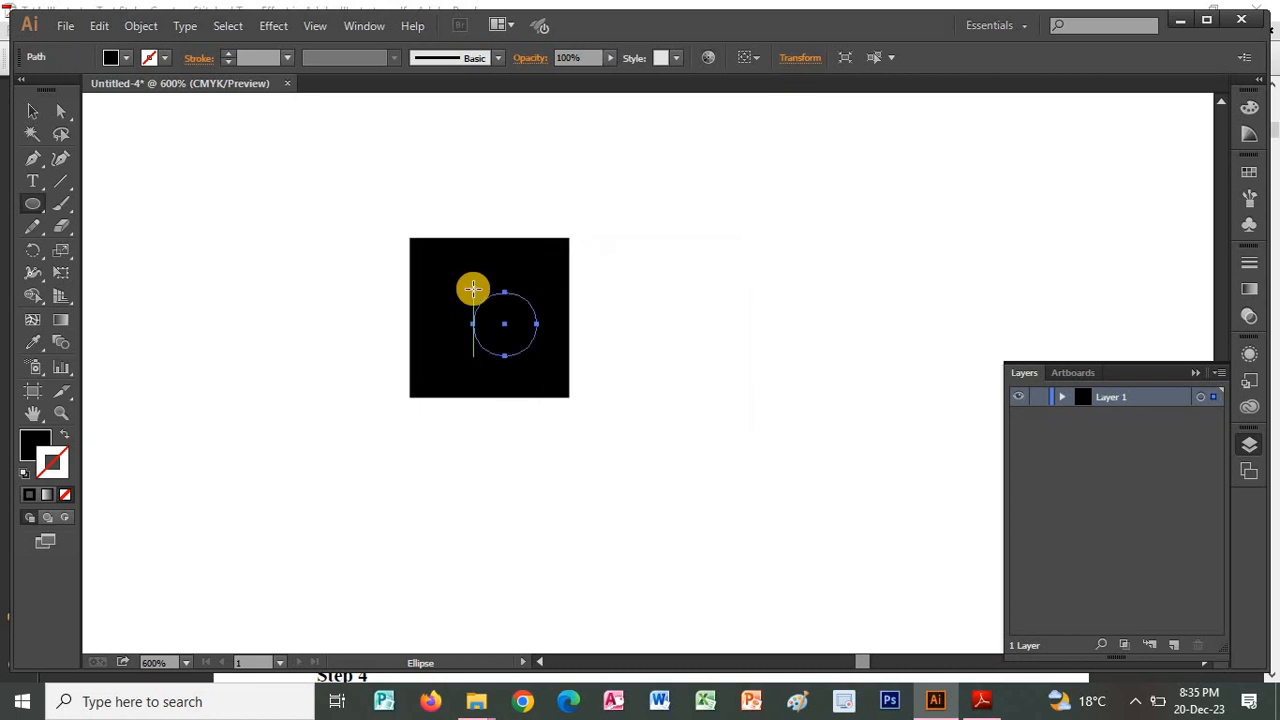
{"action": "left_click", "coordinate": [127, 58]}
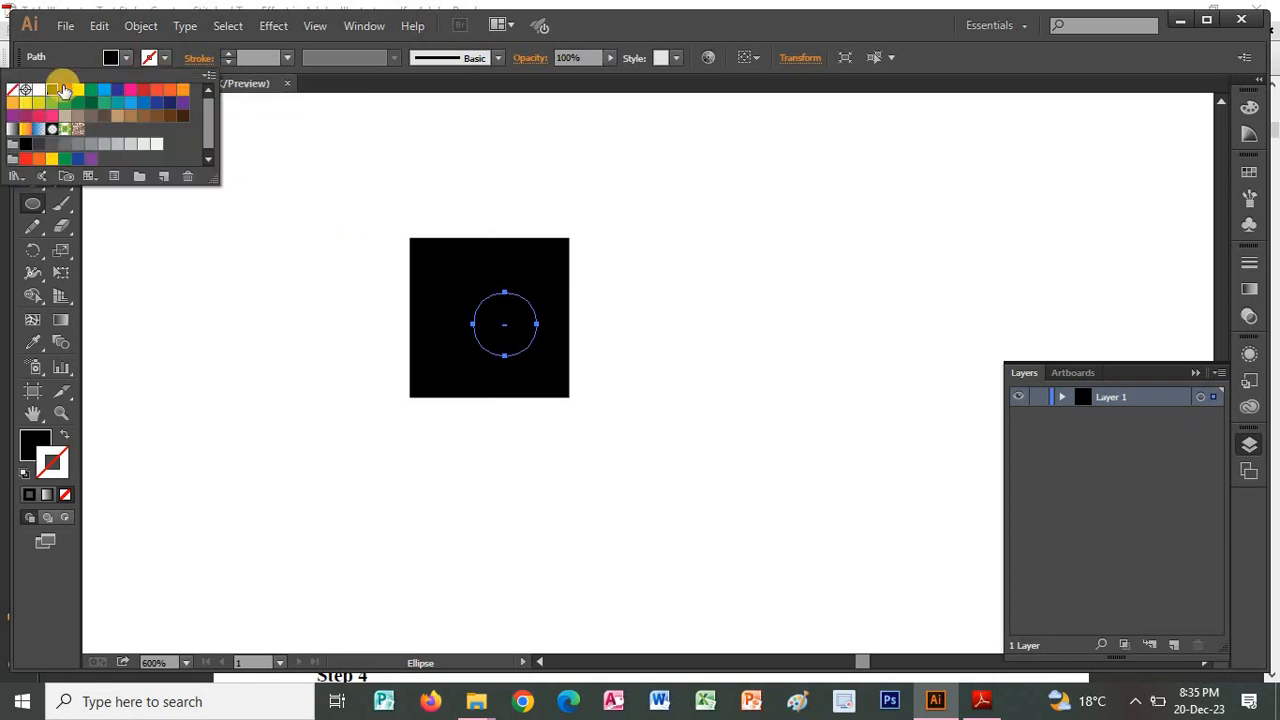
{"action": "left_click", "coordinate": [38, 91]}
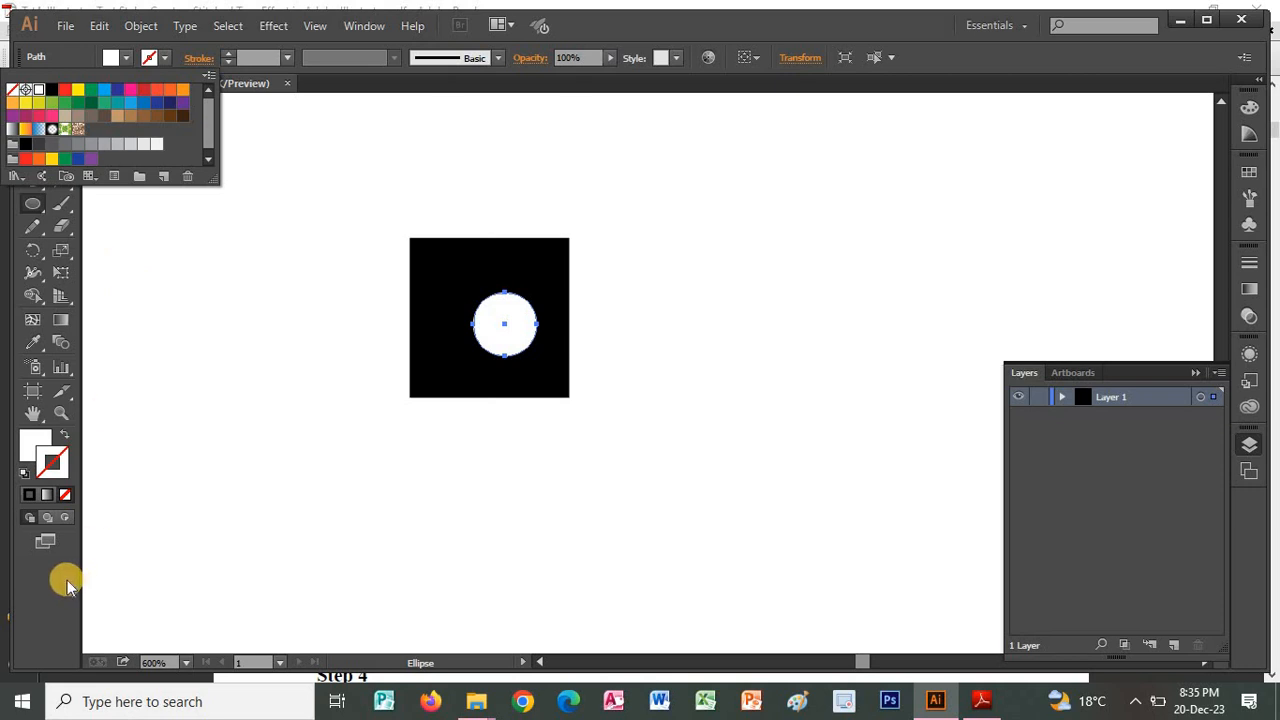
Step: Move the white circle so that its center snaps to the center of the black square
{"action": "left_click", "coordinate": [32, 110]}
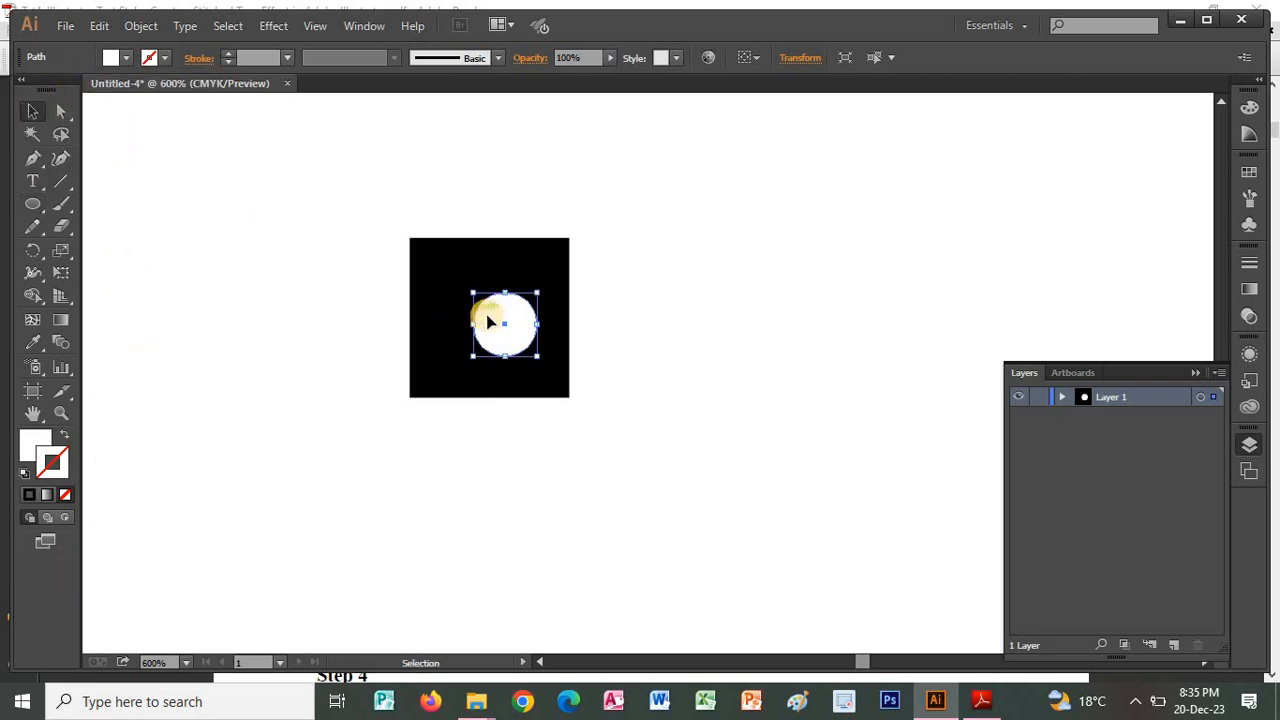
{"action": "mouse_move", "coordinate": [490, 320]}
{"action": "left_mouse_down"}
{"action": "mouse_move", "coordinate": [549, 327]}
{"action": "mouse_move", "coordinate": [483, 330]}
{"action": "left_mouse_up"}
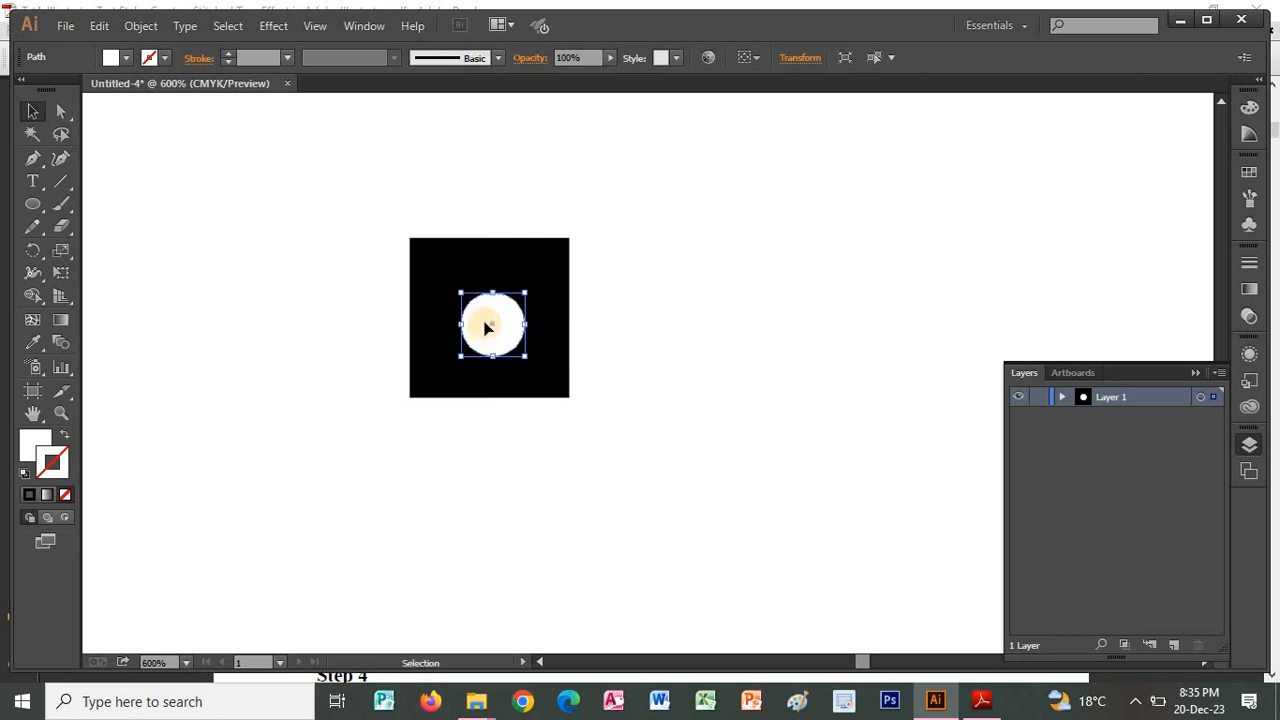
{"action": "scroll", "coordinate": [505, 322], "scroll_direction": "up", "scroll_amount": 2}
{"action": "scroll", "coordinate": [290, 205], "scroll_direction": "up", "scroll_amount": 1}
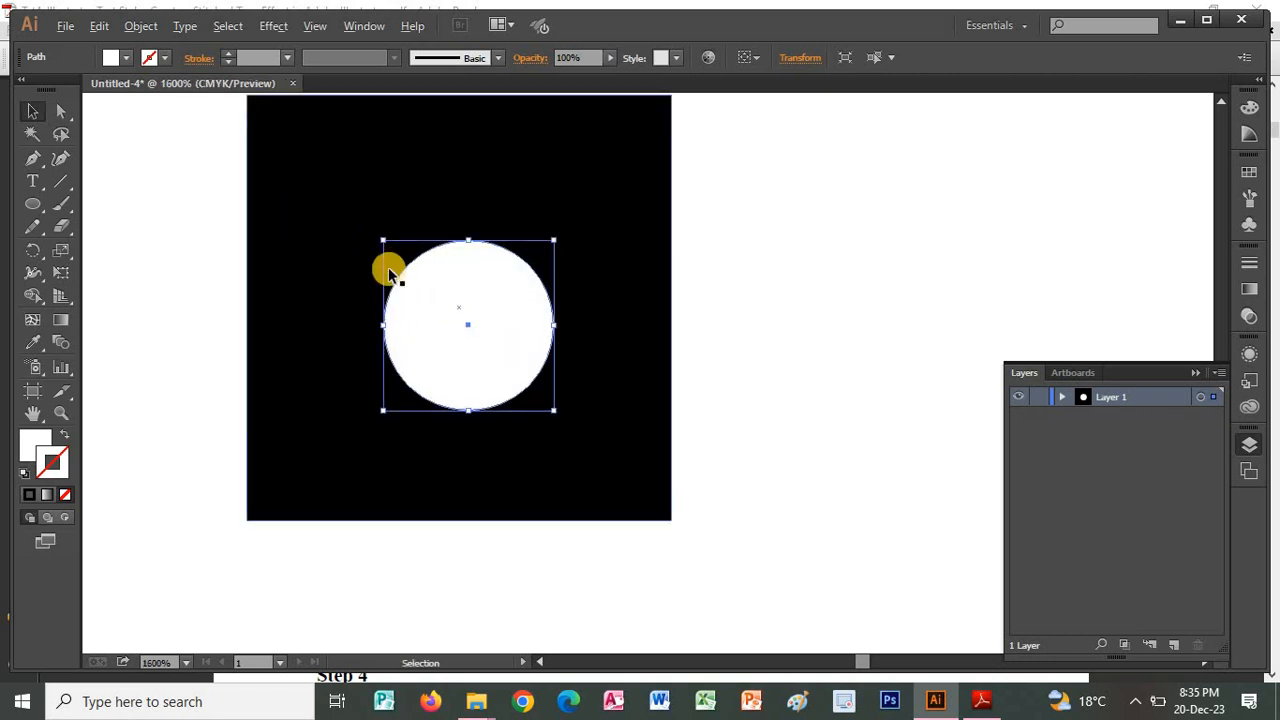
{"action": "scroll", "coordinate": [124, 177], "scroll_direction": "up", "scroll_amount": 1}
{"action": "scroll", "coordinate": [124, 177], "scroll_direction": "up", "scroll_amount": 1}
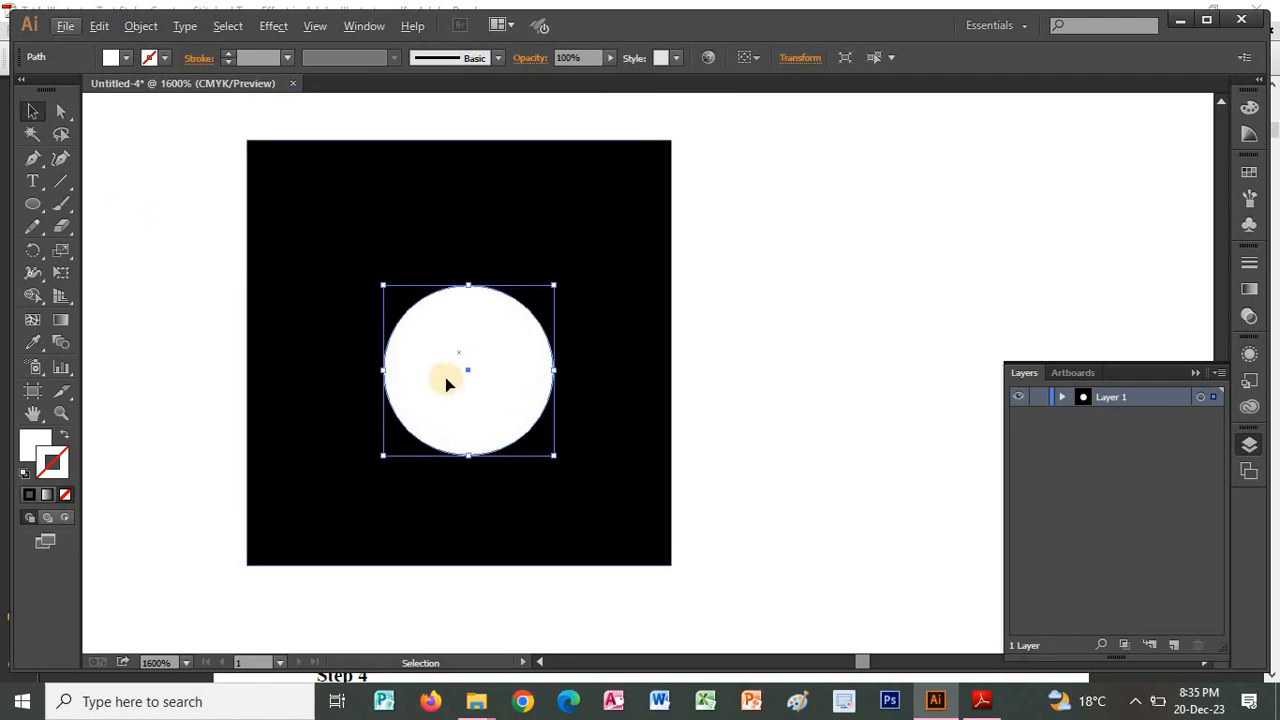
{"action": "left_click_drag", "start_coordinate": [470, 371], "coordinate": [458, 358]}
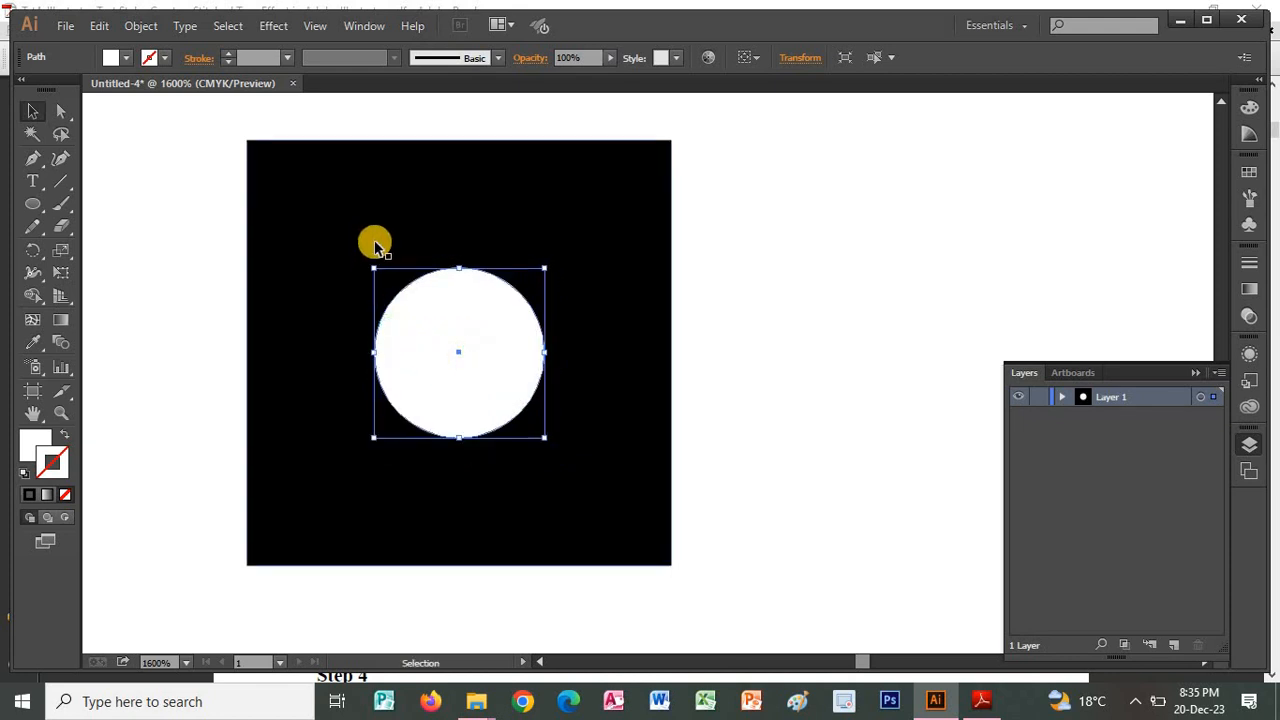
Step: Switch to Adobe Reader and examine the tutorial's Step 4 Transform settings and example image for the inner circle
{"action": "key", "text": "alt+Tab"}
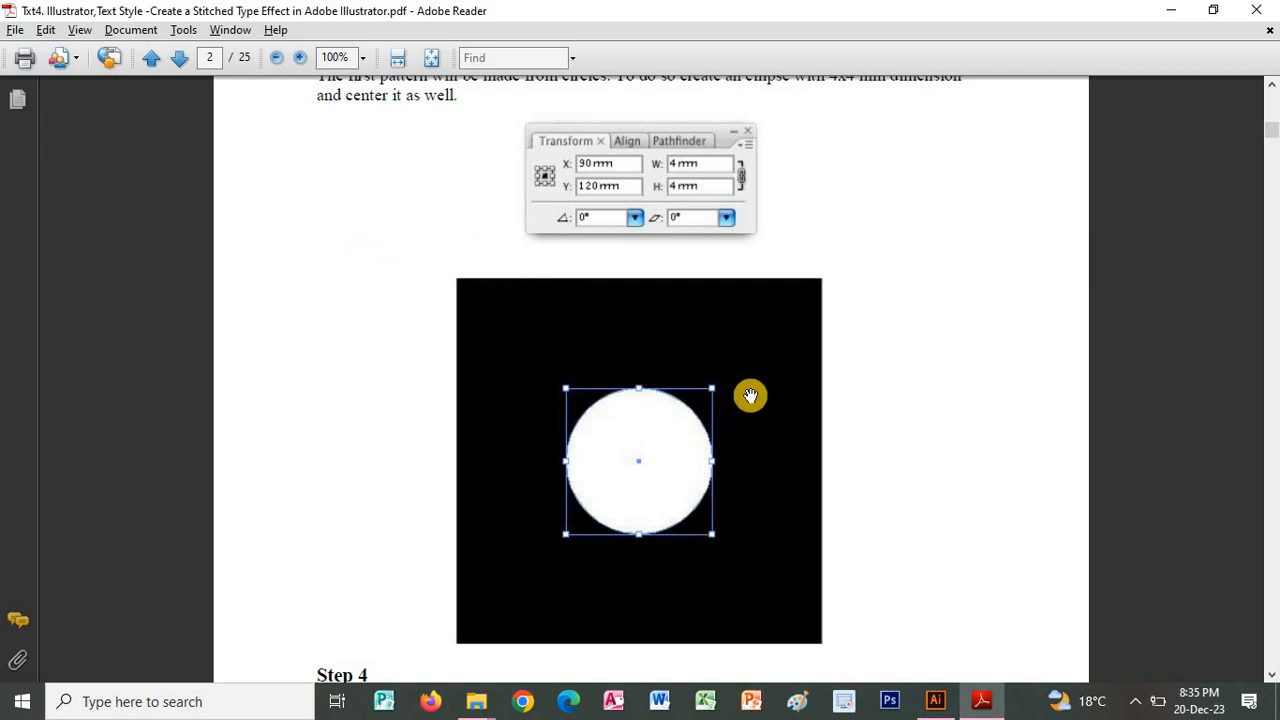
{"action": "scroll", "coordinate": [749, 394], "scroll_direction": "down", "scroll_amount": 7}
{"action": "scroll", "coordinate": [749, 395], "scroll_direction": "up", "scroll_amount": 10}
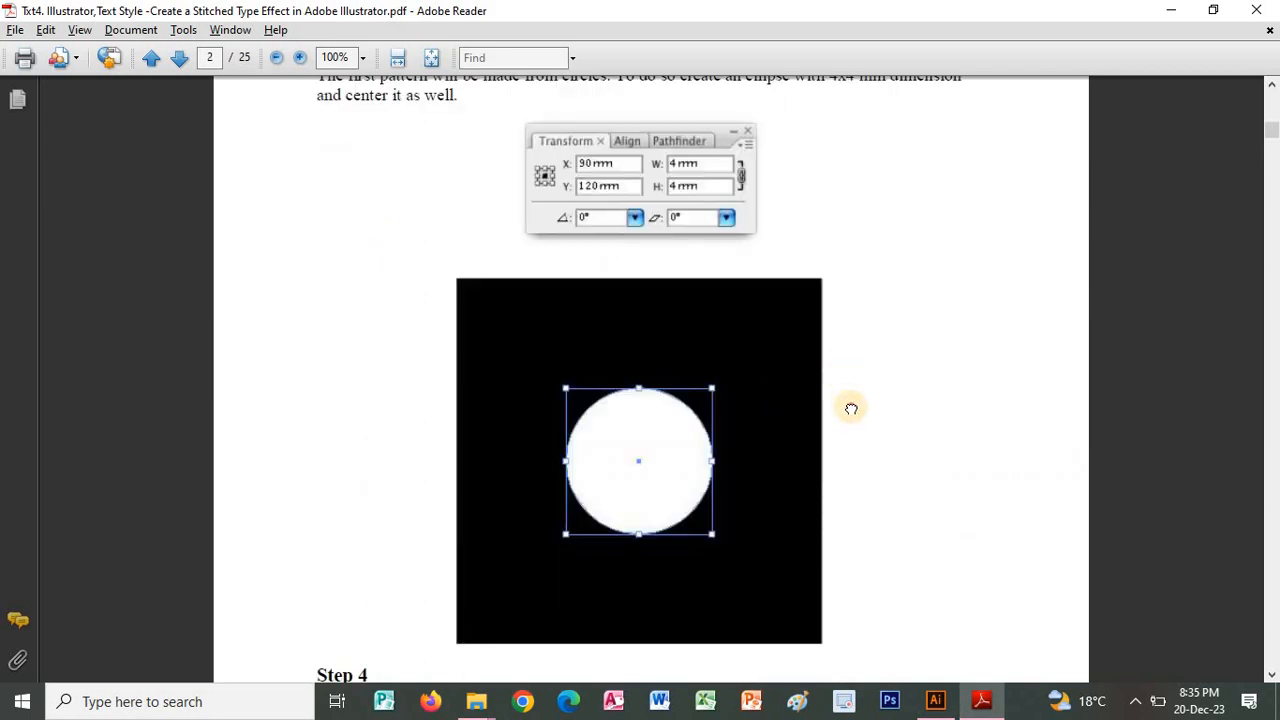
{"action": "left_click_drag", "start_coordinate": [851, 408], "coordinate": [851, 269]}
{"action": "scroll", "coordinate": [851, 269], "scroll_direction": "down", "scroll_amount": 1}
{"action": "scroll", "coordinate": [843, 400], "scroll_direction": "up", "scroll_amount": 3}
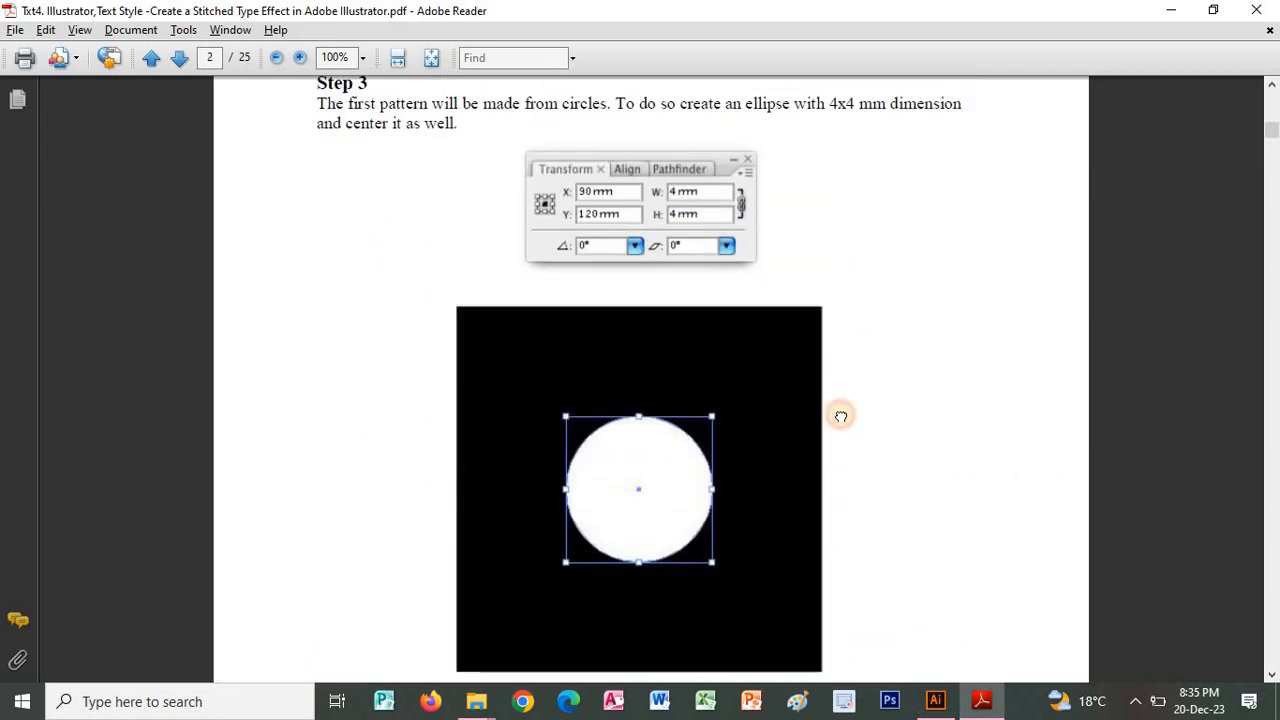
{"action": "scroll", "coordinate": [837, 417], "scroll_direction": "down", "scroll_amount": 5}
{"action": "scroll", "coordinate": [834, 396], "scroll_direction": "down", "scroll_amount": 10}
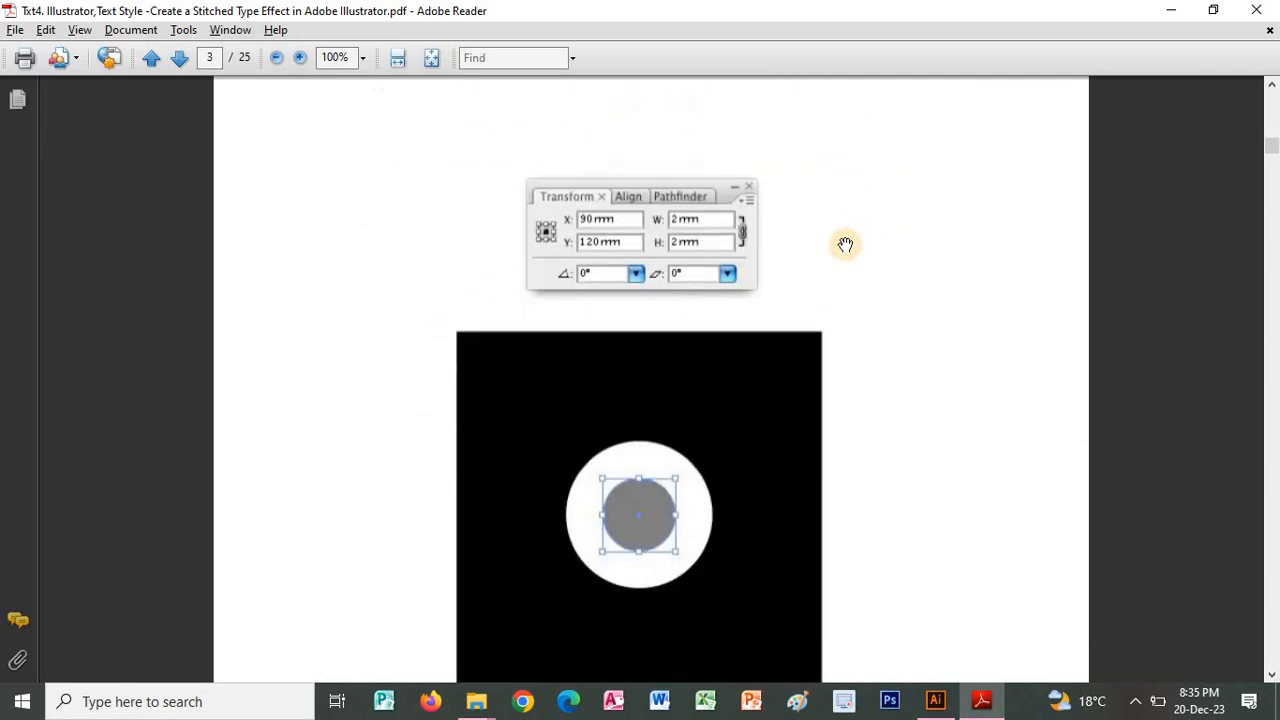
{"action": "scroll", "coordinate": [853, 232], "scroll_direction": "down", "scroll_amount": 2}
Step: Switch to Adobe Illustrator and create a 2 x 2 mm circle over the white circle with the Ellipse tool
{"action": "key", "text": "alt+Tab"}
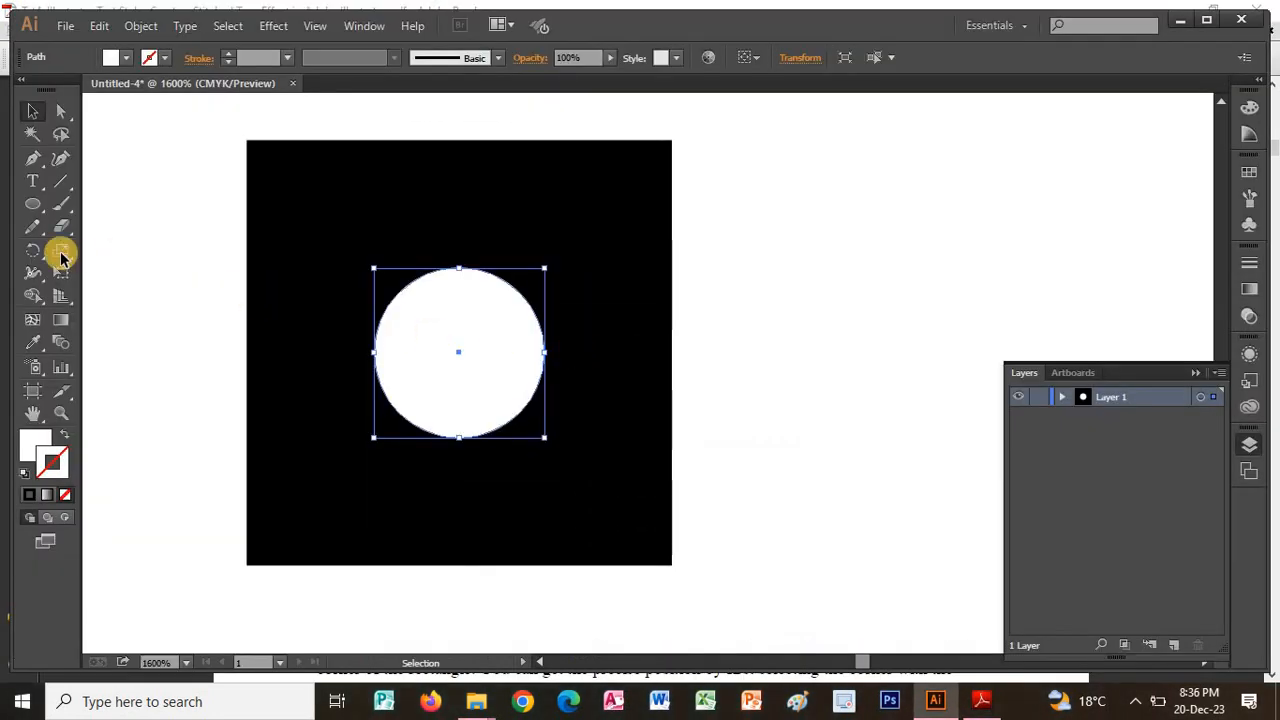
{"action": "left_click", "coordinate": [138, 232]}
{"action": "left_click", "coordinate": [31, 204]}
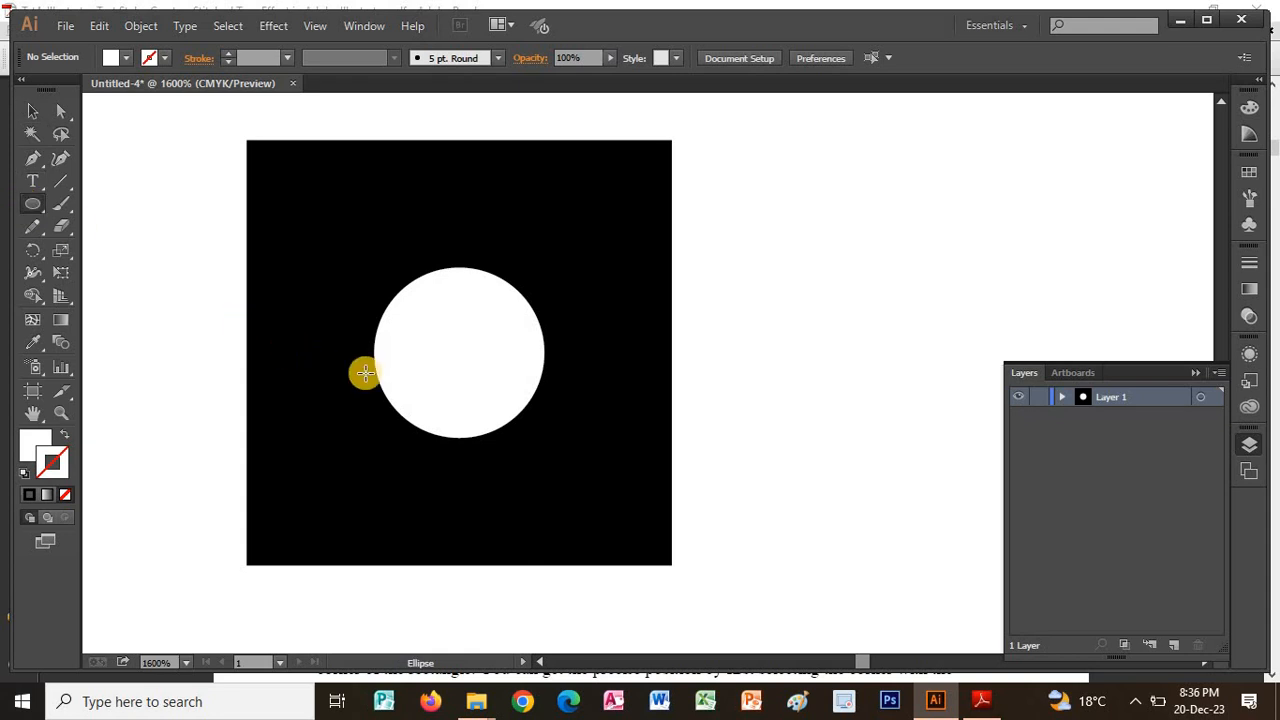
{"action": "left_click_drag", "start_coordinate": [423, 364], "coordinate": [425, 367]}
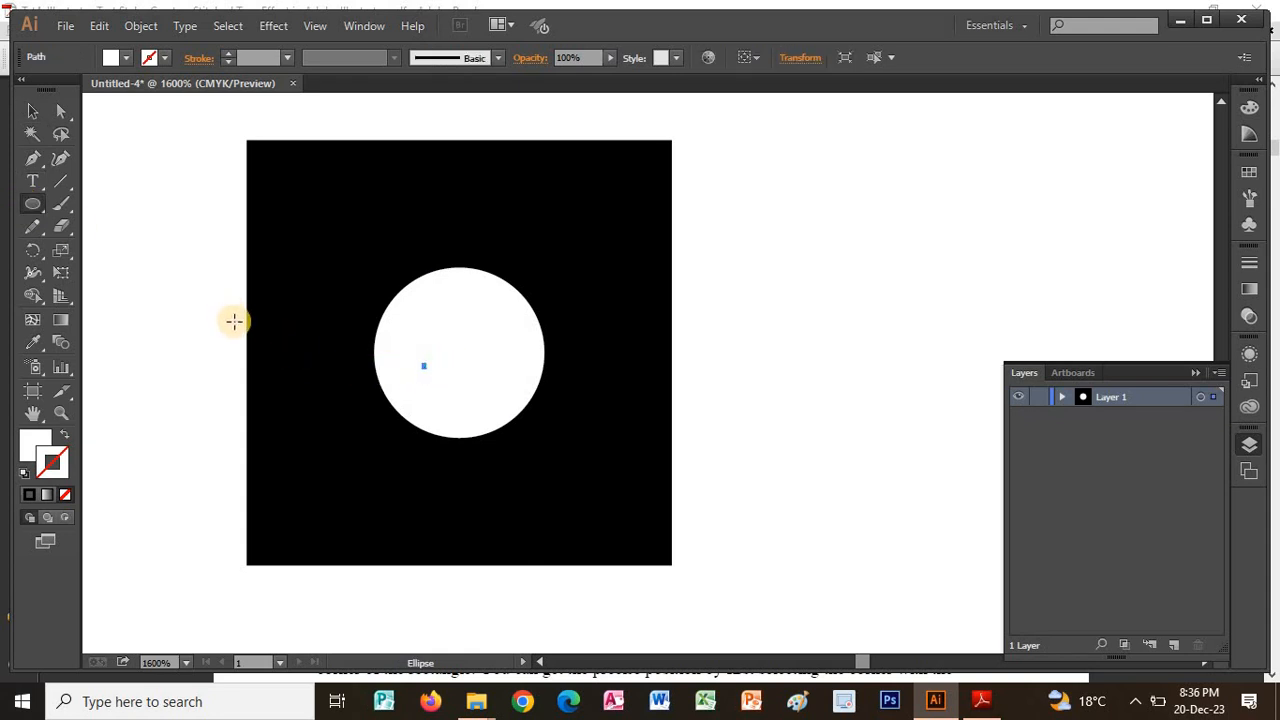
{"action": "key", "text": "ctrl+z"}
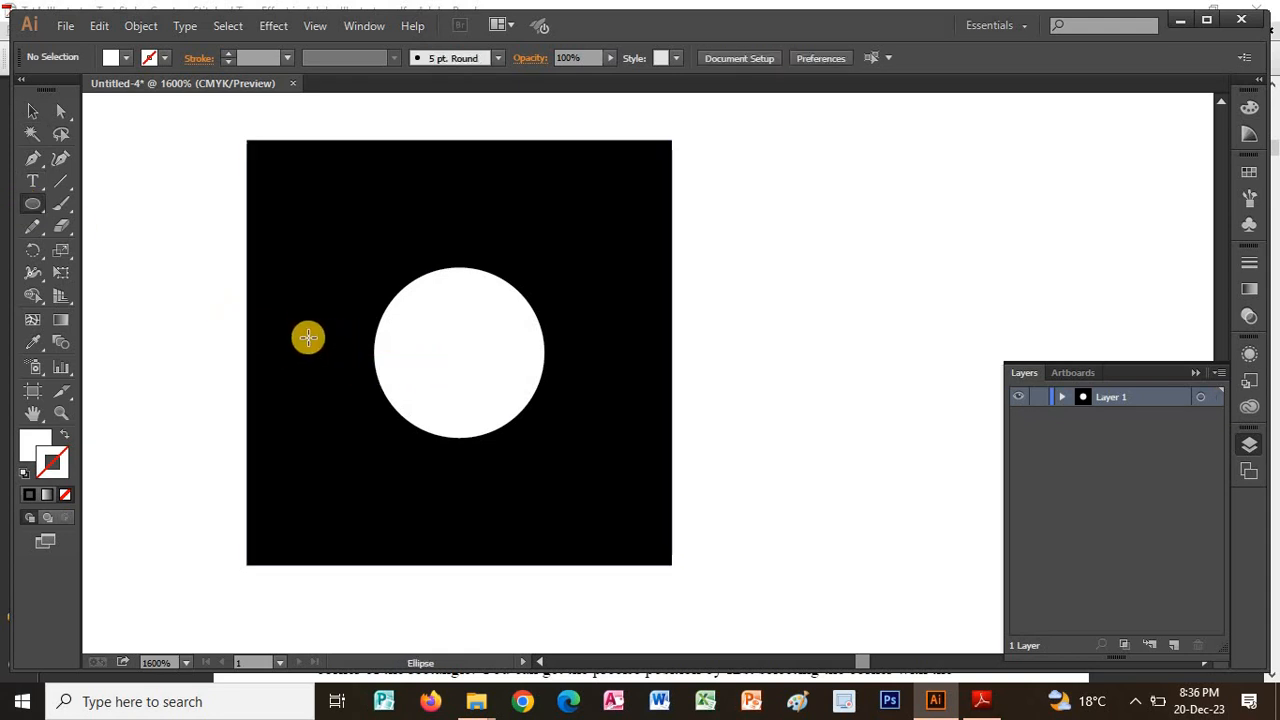
{"action": "left_click", "coordinate": [446, 357]}
{"action": "type", "text": "2"}
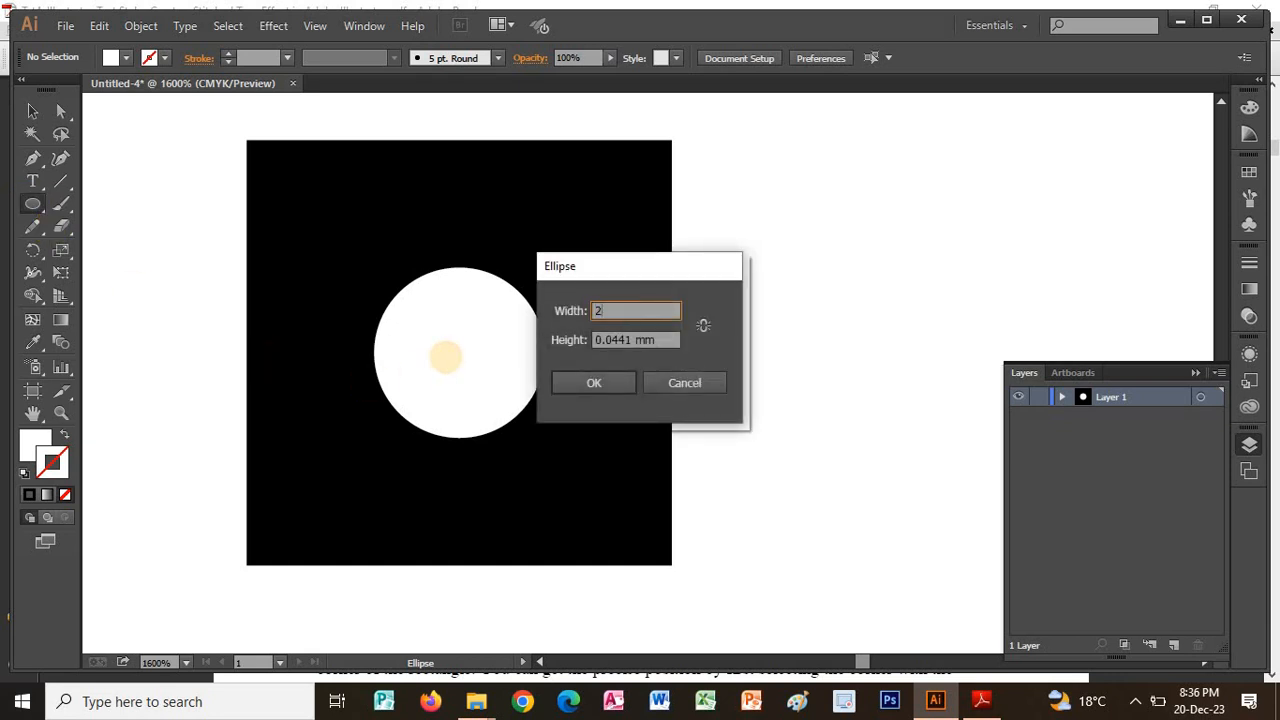
{"action": "key", "text": "Tab"}
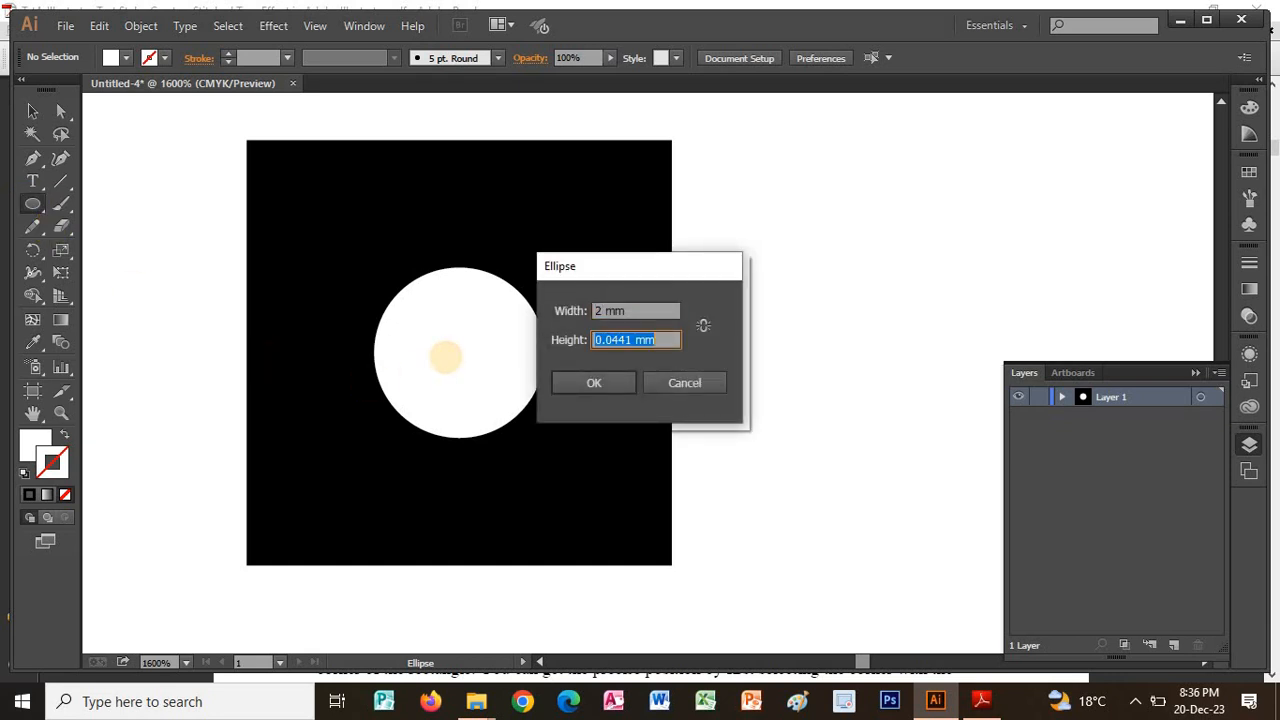
{"action": "left_click", "coordinate": [595, 381]}
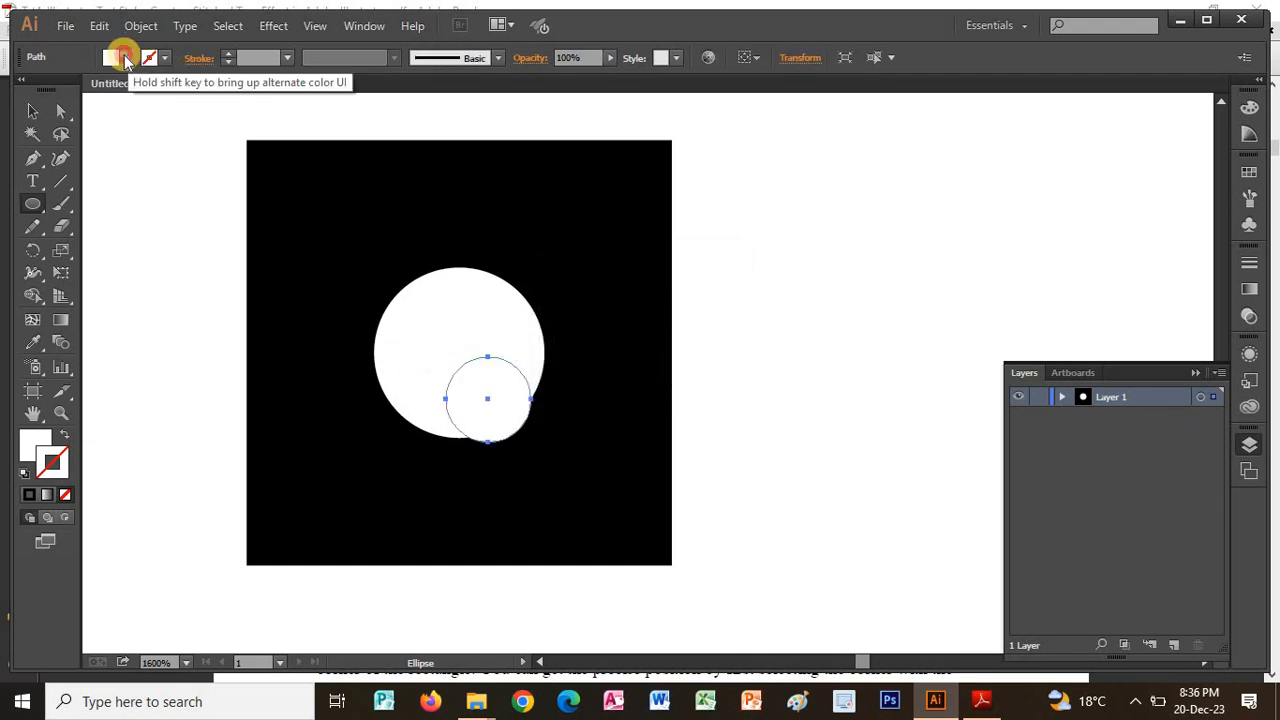
Step: Fill the small circle with a medium gray swatch and center it inside the white circle
{"action": "left_click", "coordinate": [124, 57]}
{"action": "left_click", "coordinate": [104, 142]}
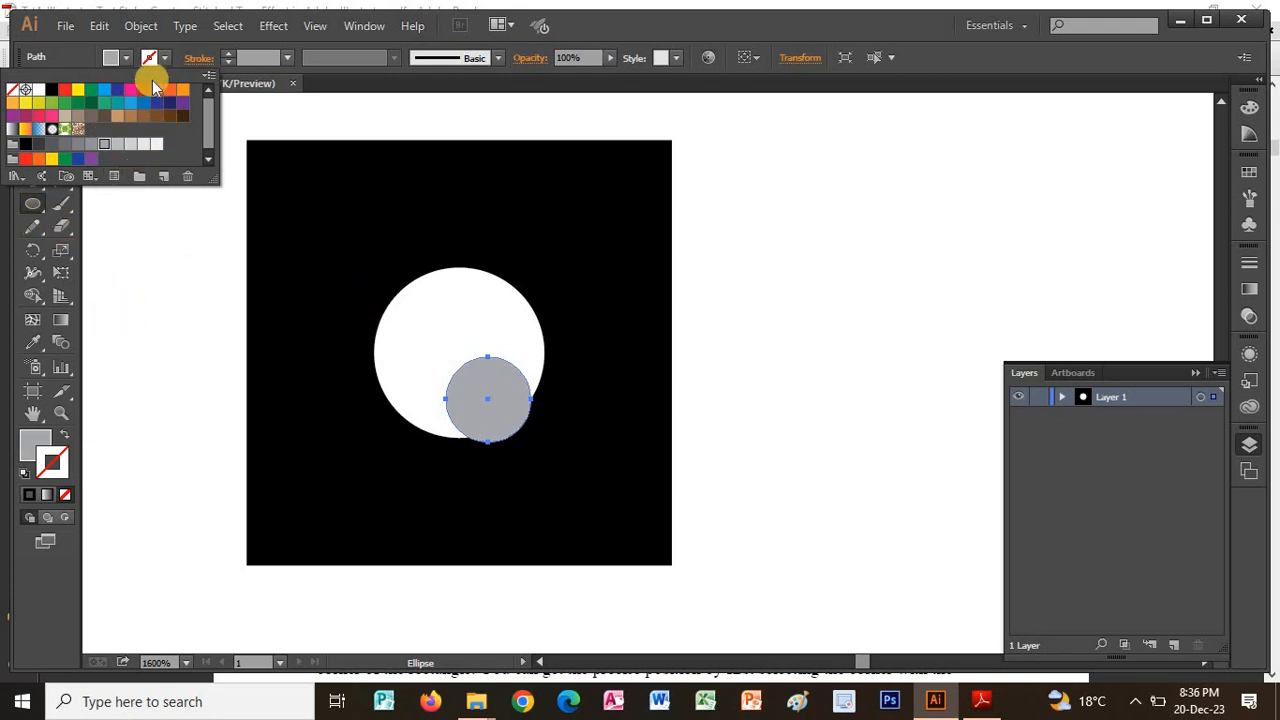
{"action": "left_click", "coordinate": [124, 56]}
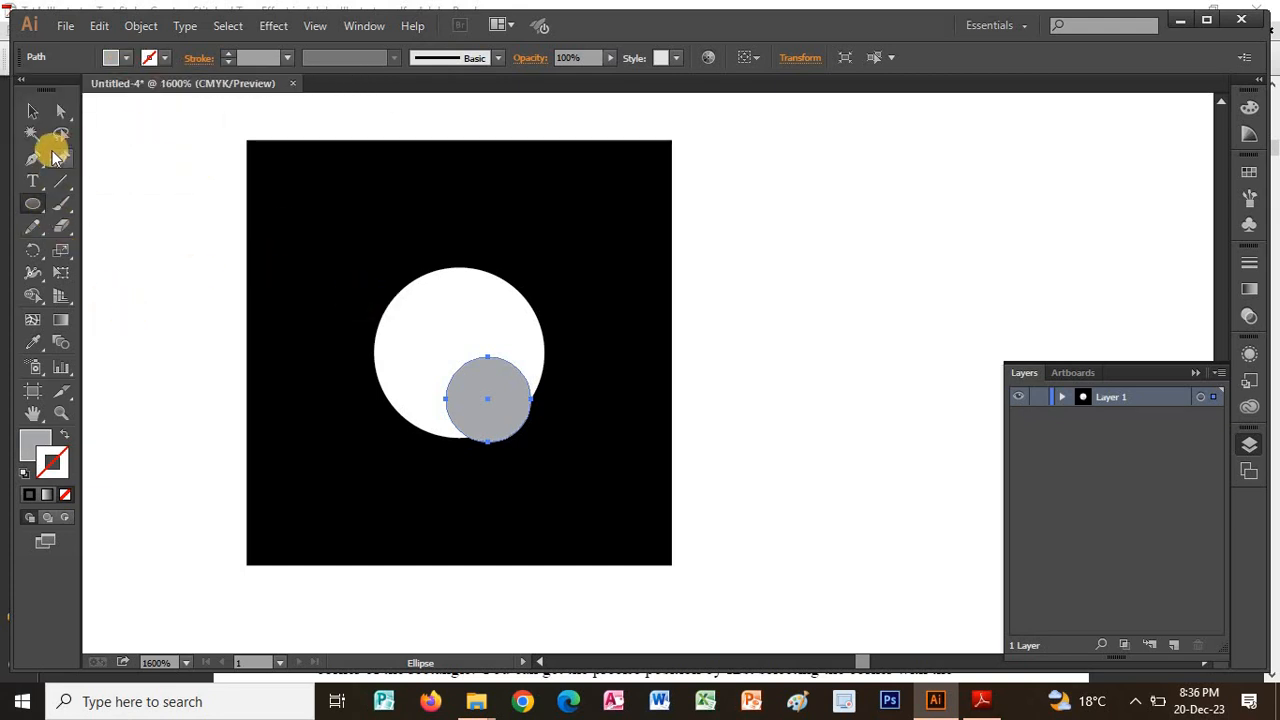
{"action": "left_click", "coordinate": [33, 112]}
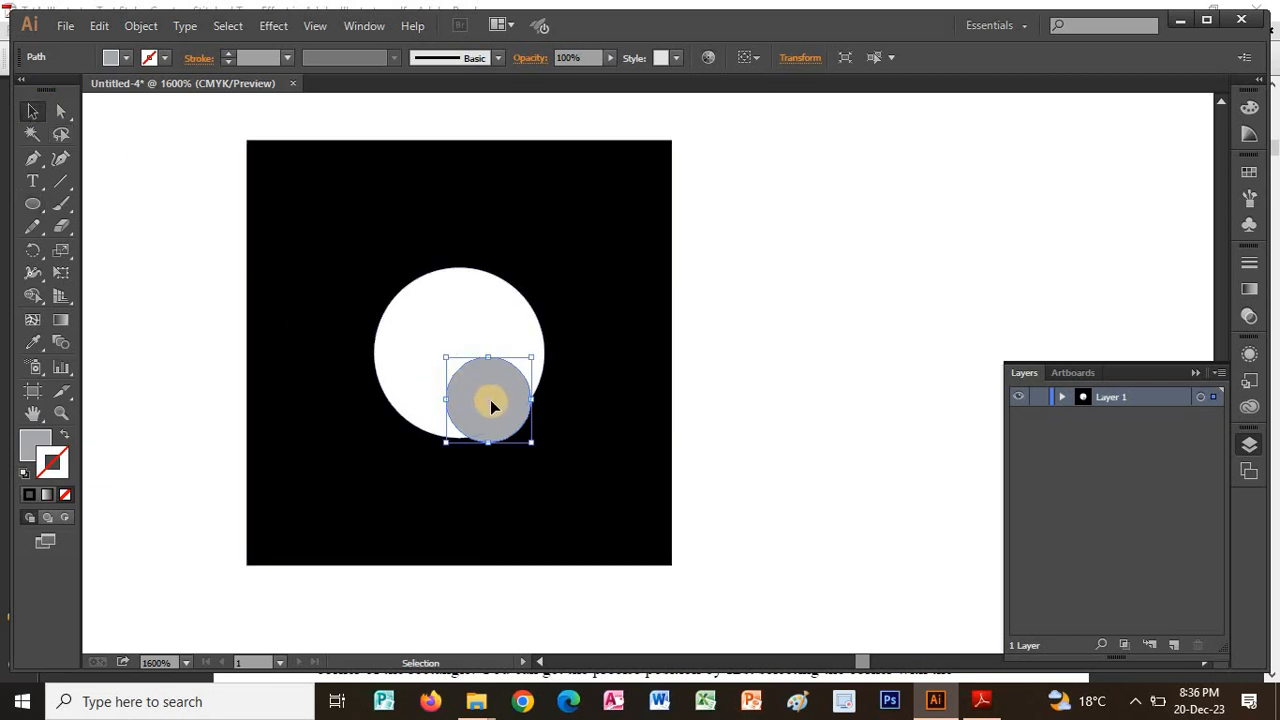
{"action": "left_click_drag", "start_coordinate": [488, 404], "coordinate": [454, 376]}
{"action": "mouse_move", "coordinate": [447, 360]}
{"action": "left_mouse_down"}
{"action": "mouse_move", "coordinate": [467, 352]}
{"action": "mouse_move", "coordinate": [457, 357]}
{"action": "left_mouse_up"}
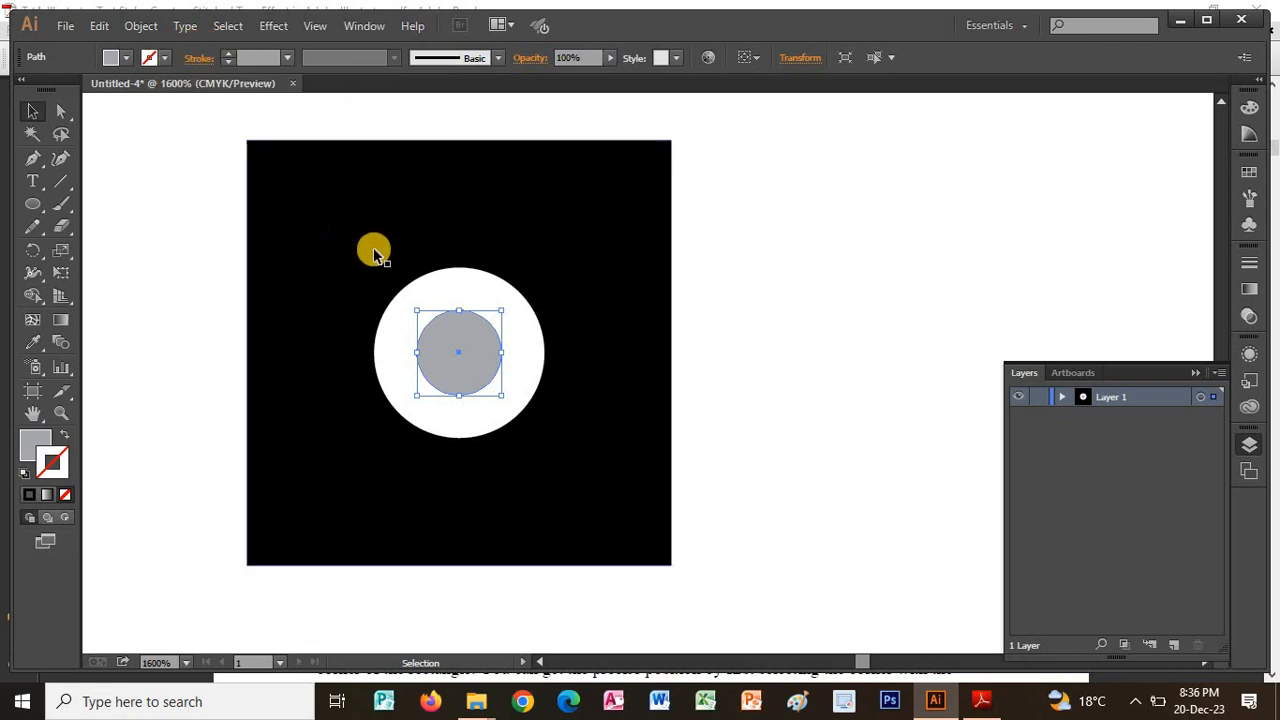
{"action": "left_click", "coordinate": [437, 283]}
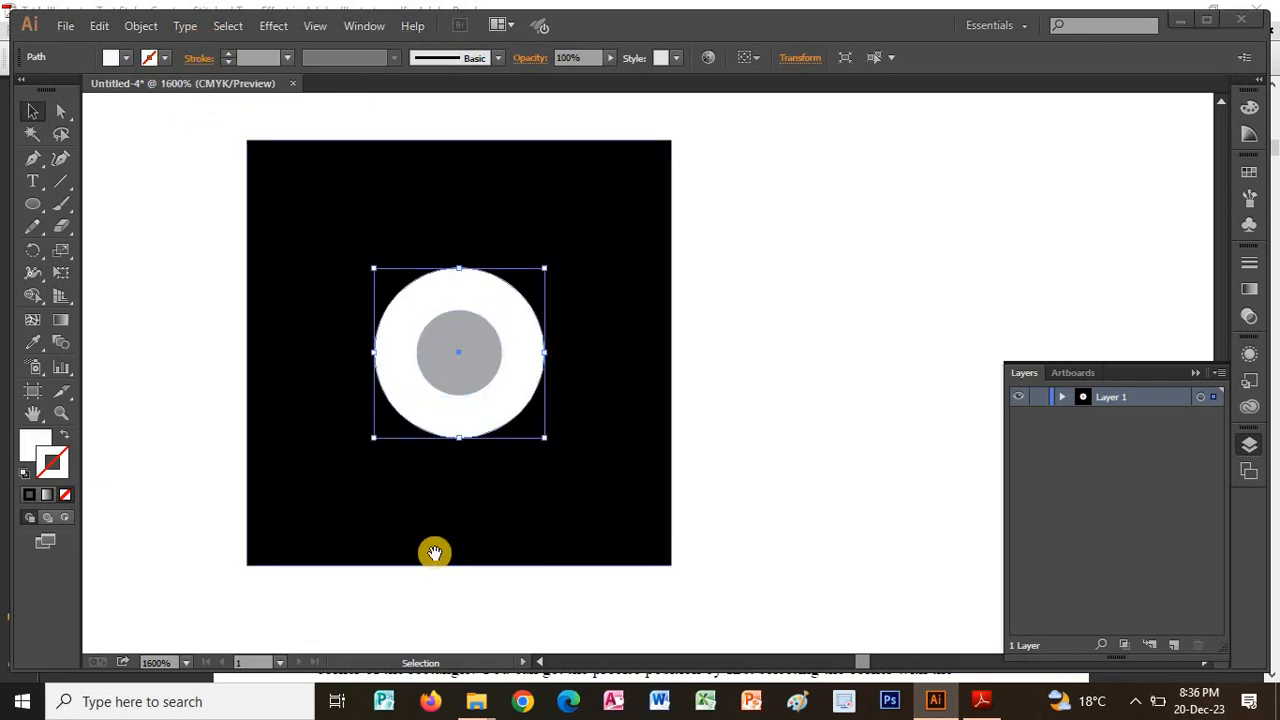
Step: Read the tutorial's Step 5 instructions in Adobe Reader on copying both circles to the square's top-left corner, and return to Adobe Illustrator
{"action": "key", "text": "alt+Tab"}
{"action": "scroll", "coordinate": [742, 473], "scroll_direction": "down", "scroll_amount": 5}
{"action": "scroll", "coordinate": [723, 368], "scroll_direction": "down", "scroll_amount": 3}
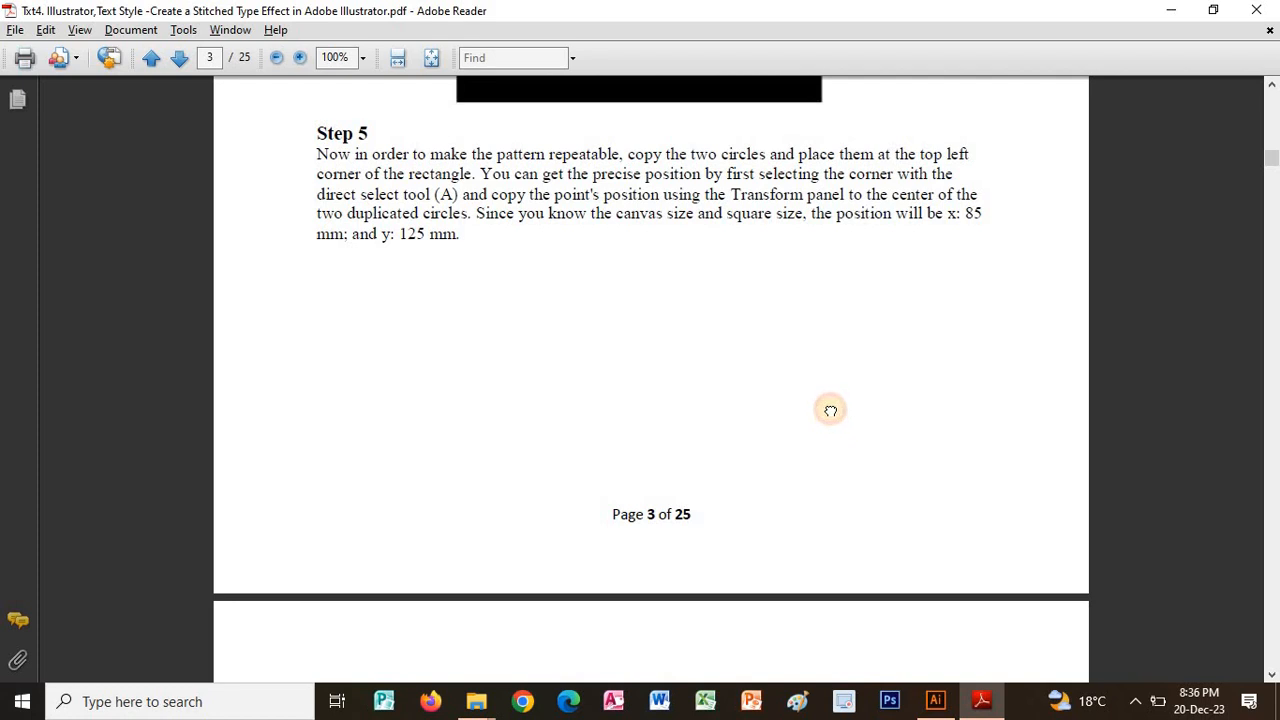
{"action": "scroll", "coordinate": [830, 410], "scroll_direction": "down", "scroll_amount": 14}
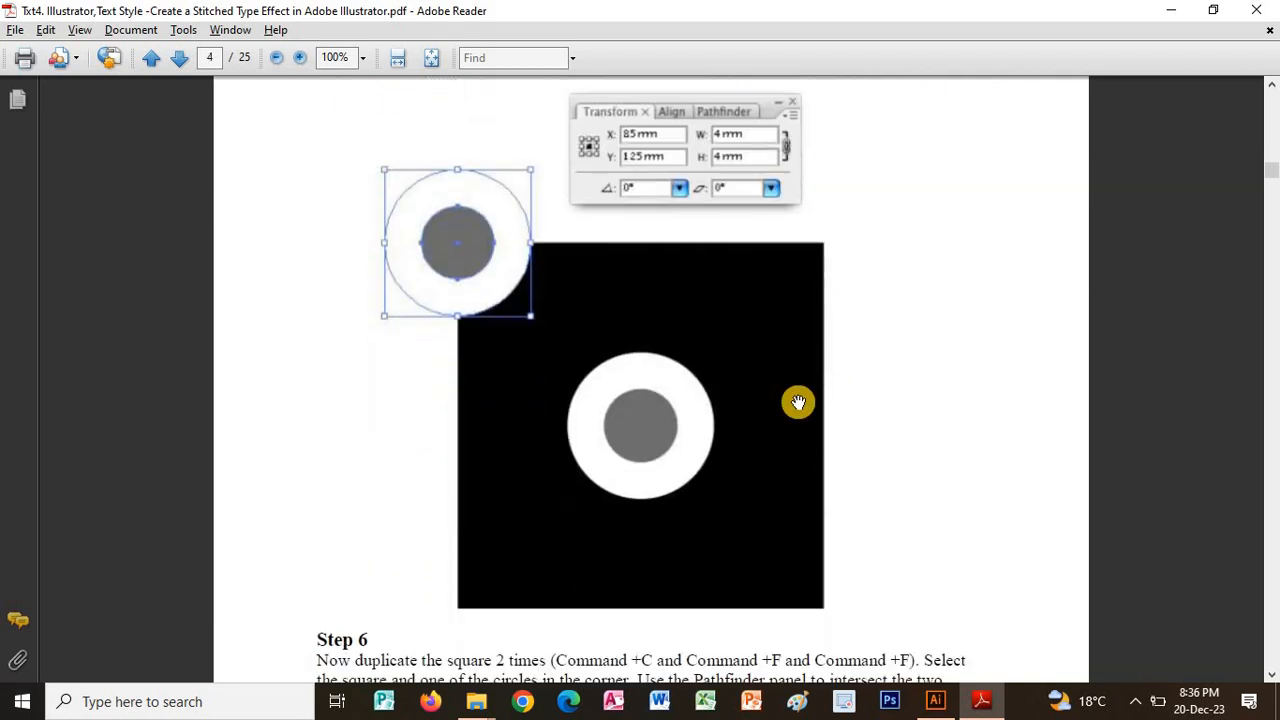
{"action": "key", "text": "alt+Tab"}
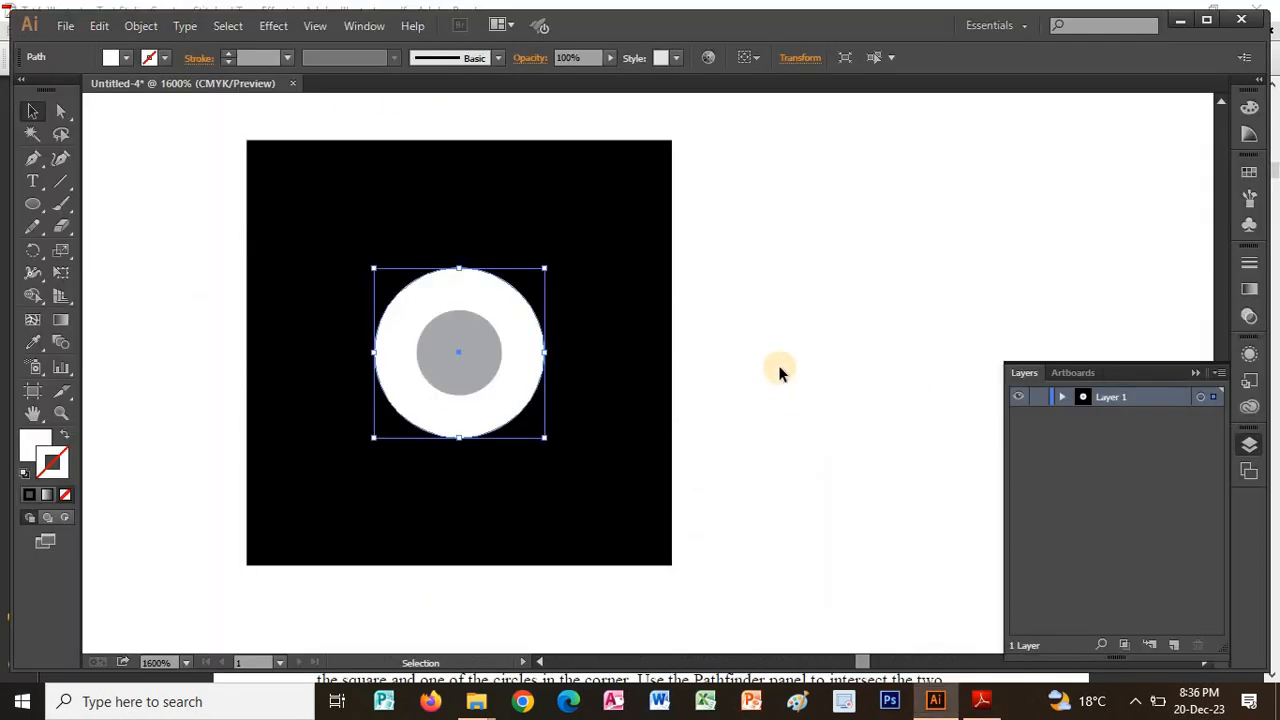
Step: Copy and paste the white circle together with its gray inner circle, and center the duplicate on the black square's top-left corner
{"action": "left_click", "coordinate": [446, 366], "text": "shift"}
{"action": "right_click", "coordinate": [458, 348]}
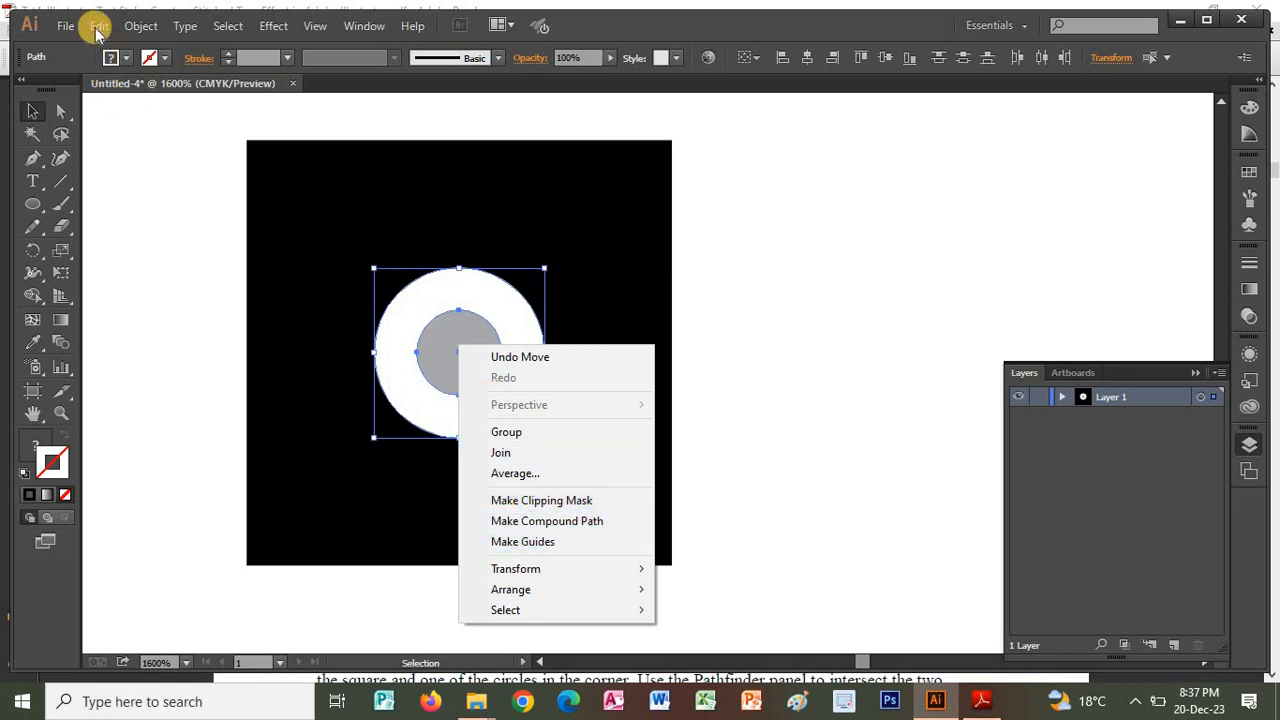
{"action": "left_click", "coordinate": [115, 84]}
{"action": "left_click", "coordinate": [99, 25]}
{"action": "left_click", "coordinate": [128, 116]}
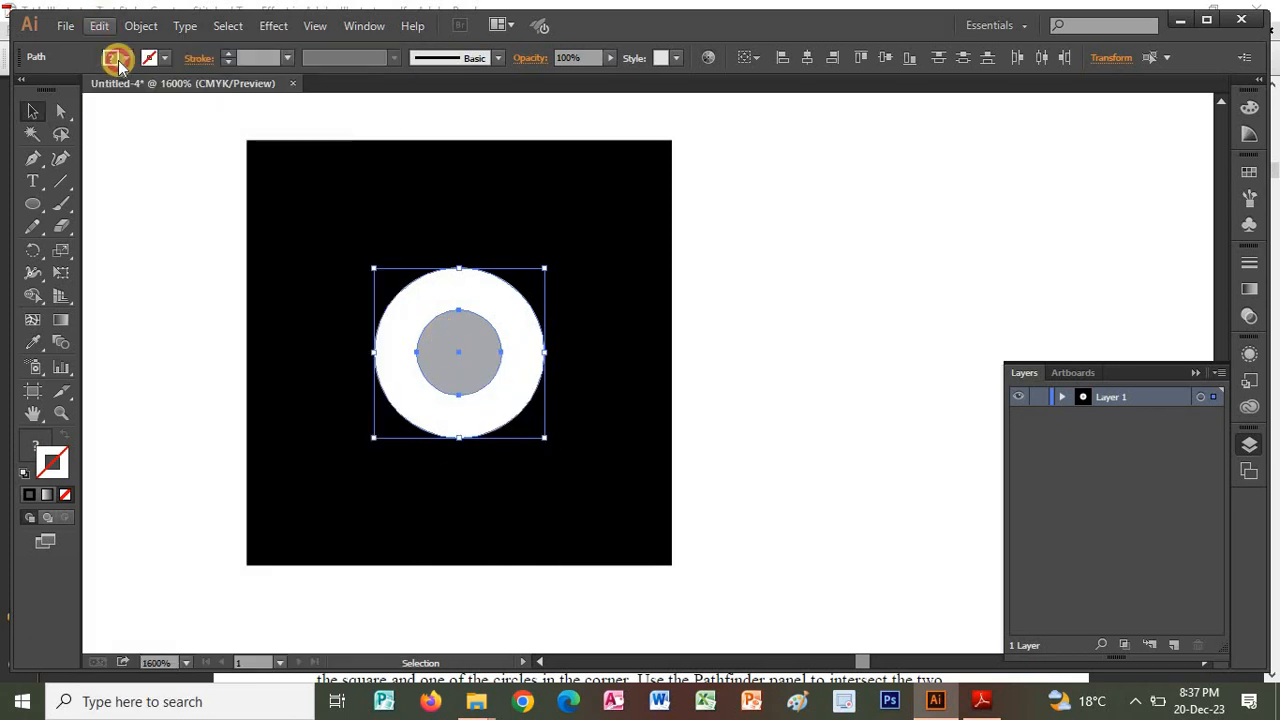
{"action": "left_click", "coordinate": [99, 25]}
{"action": "left_click", "coordinate": [127, 137]}
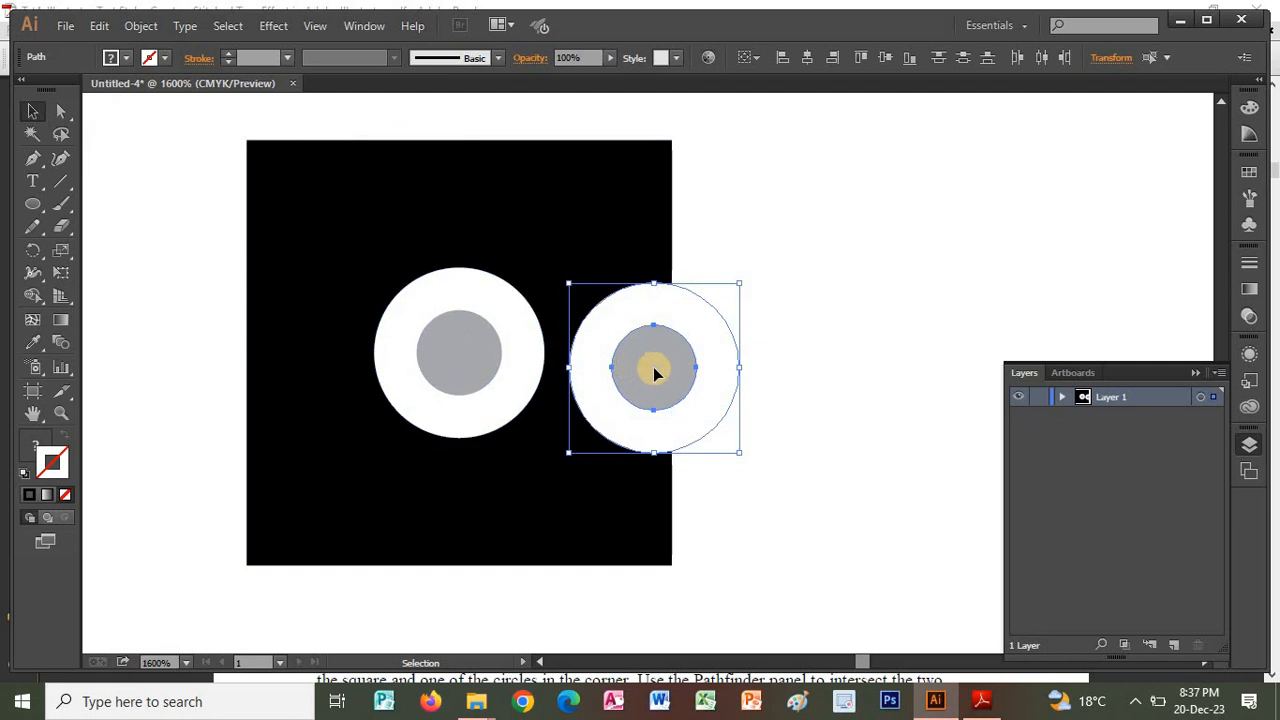
{"action": "left_click_drag", "start_coordinate": [530, 312], "coordinate": [246, 140]}
{"action": "left_click", "coordinate": [33, 413]}
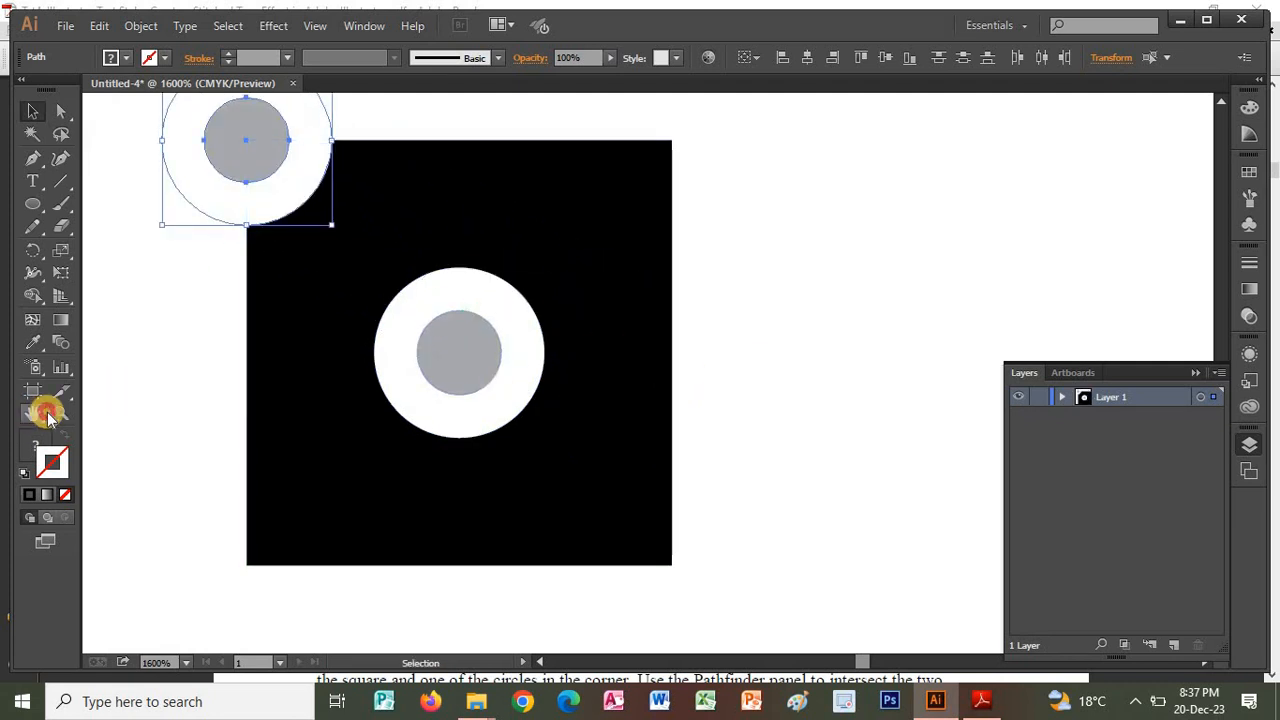
{"action": "left_click_drag", "start_coordinate": [198, 333], "coordinate": [423, 471]}
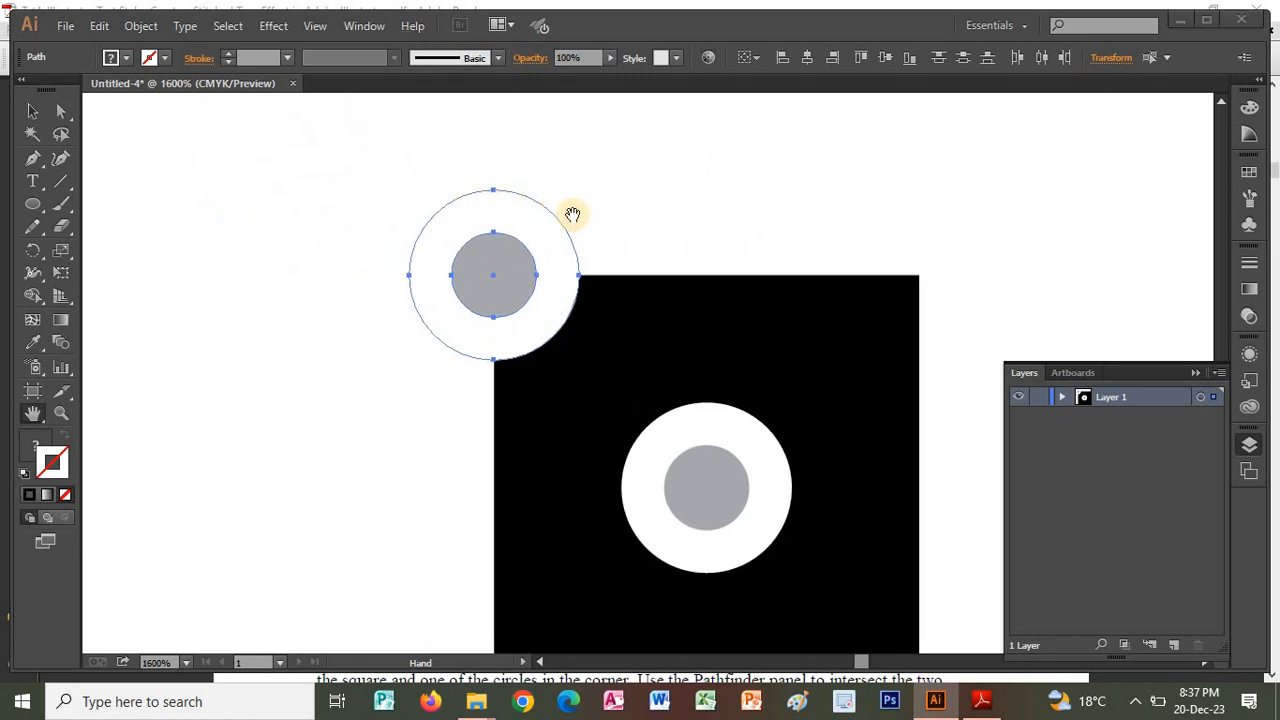
Step: Switch to Adobe Reader and read the tutorial's Step 6 instructions on duplicating the square and intersecting it with a corner circle
{"action": "key", "text": "alt+Tab"}
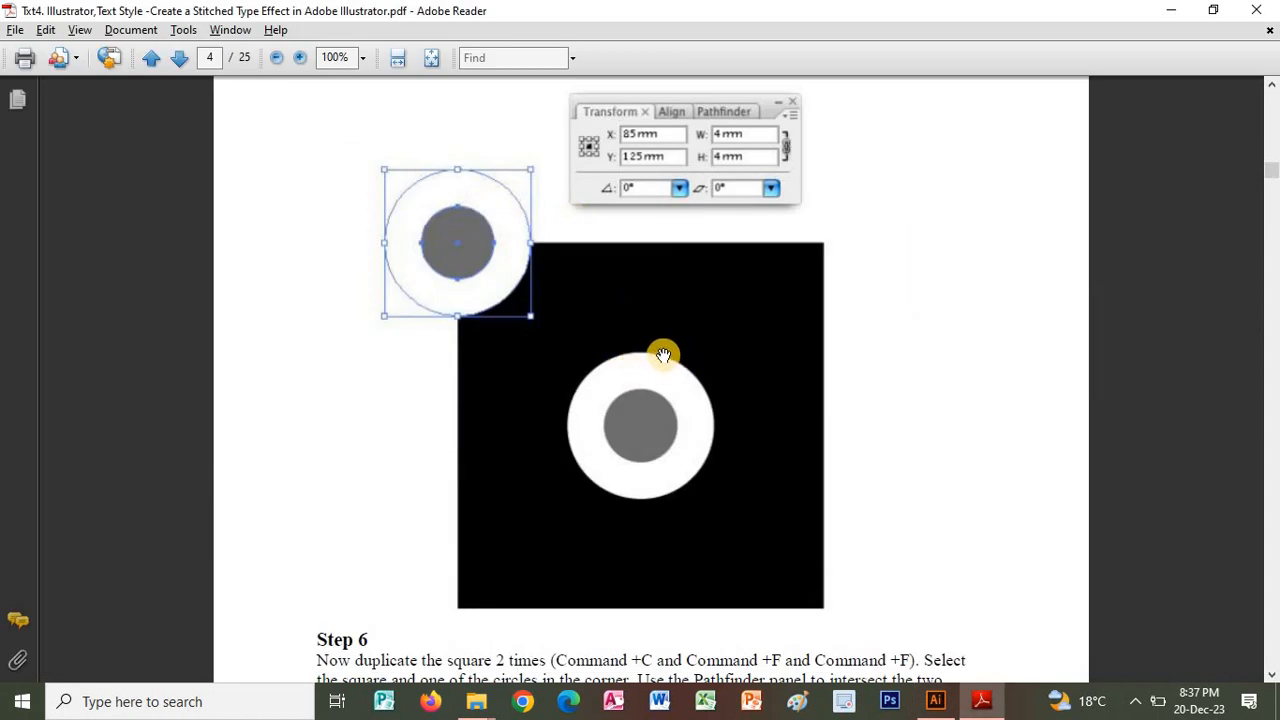
{"action": "scroll", "coordinate": [913, 217], "scroll_direction": "down", "scroll_amount": 2}
{"action": "scroll", "coordinate": [913, 217], "scroll_direction": "down", "scroll_amount": 9}
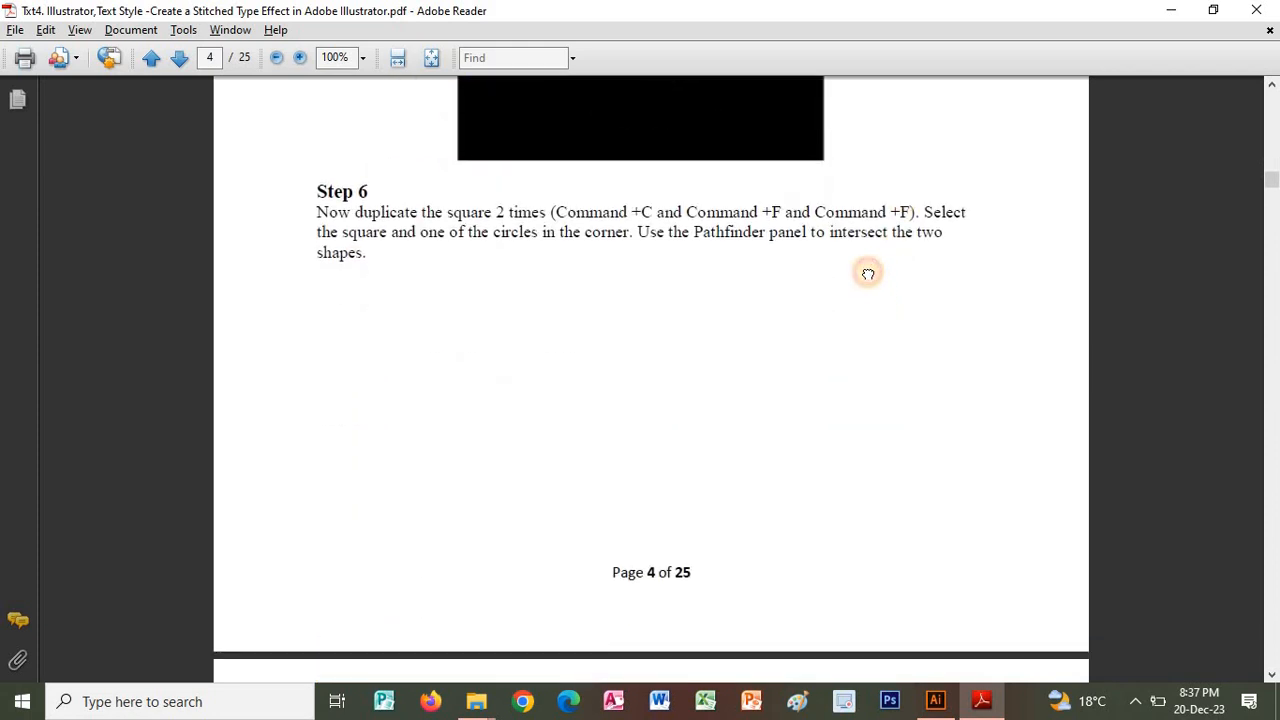
{"action": "scroll", "coordinate": [867, 267], "scroll_direction": "down", "scroll_amount": 1}
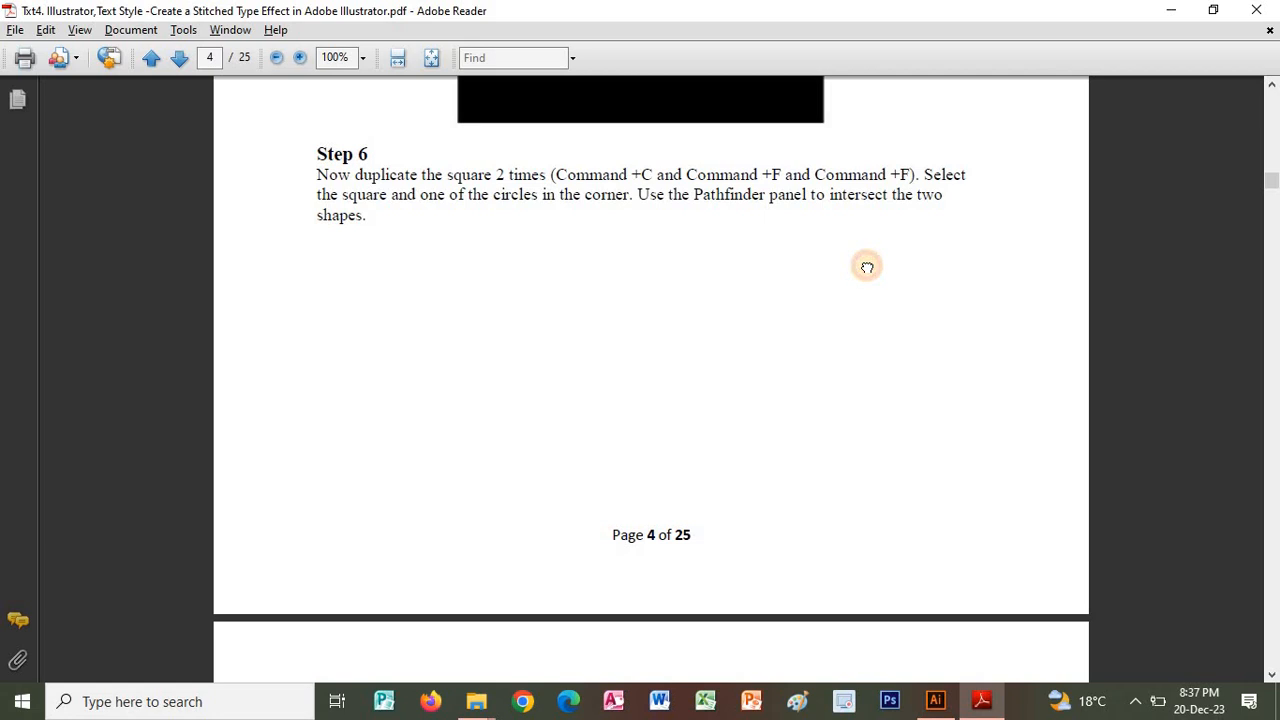
{"action": "left_click_drag", "start_coordinate": [867, 266], "coordinate": [865, 263]}
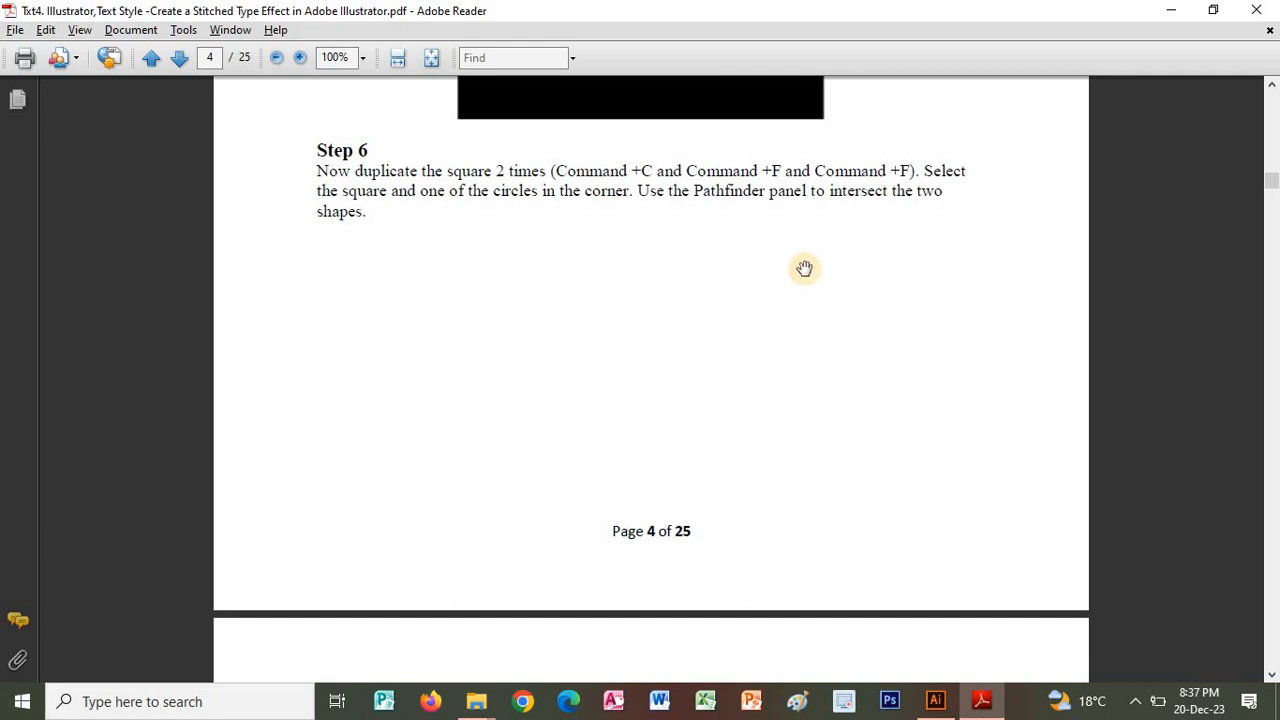
Step: Switch to Adobe Illustrator, duplicate the black square twice in place, and expand Layer 1 to list its objects
{"action": "key", "text": "alt+Tab"}
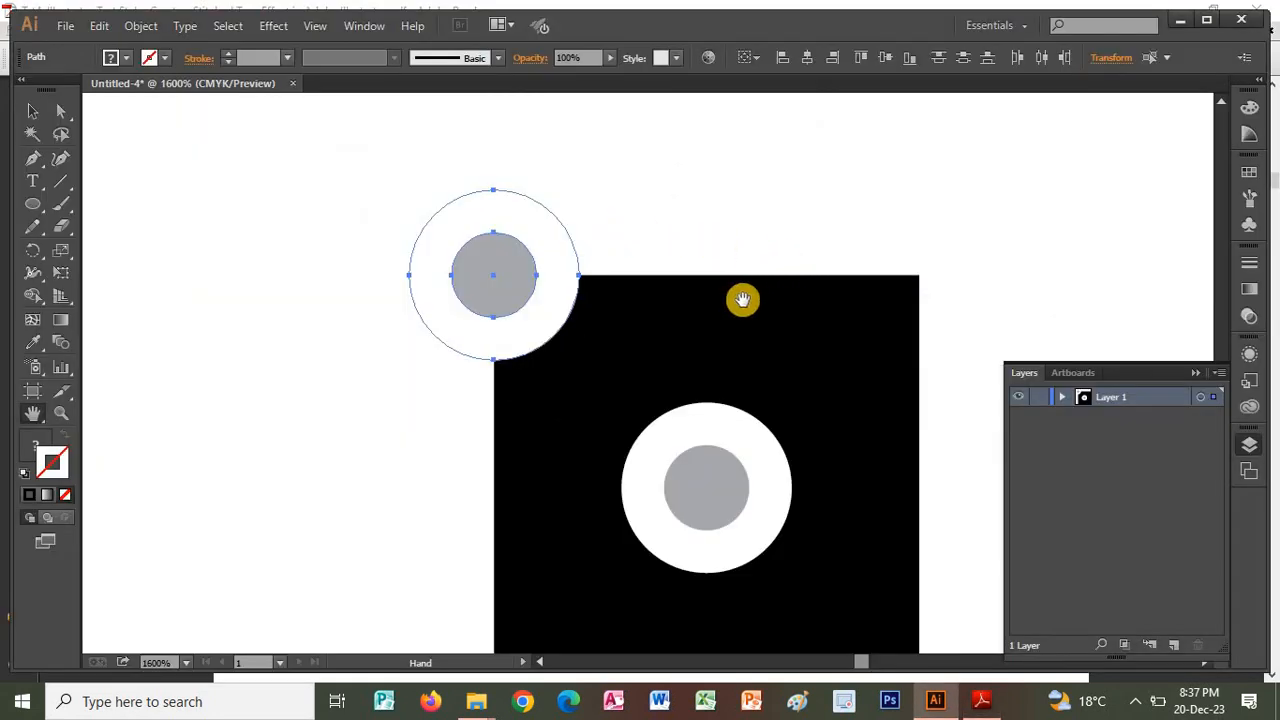
{"action": "left_click", "coordinate": [30, 112]}
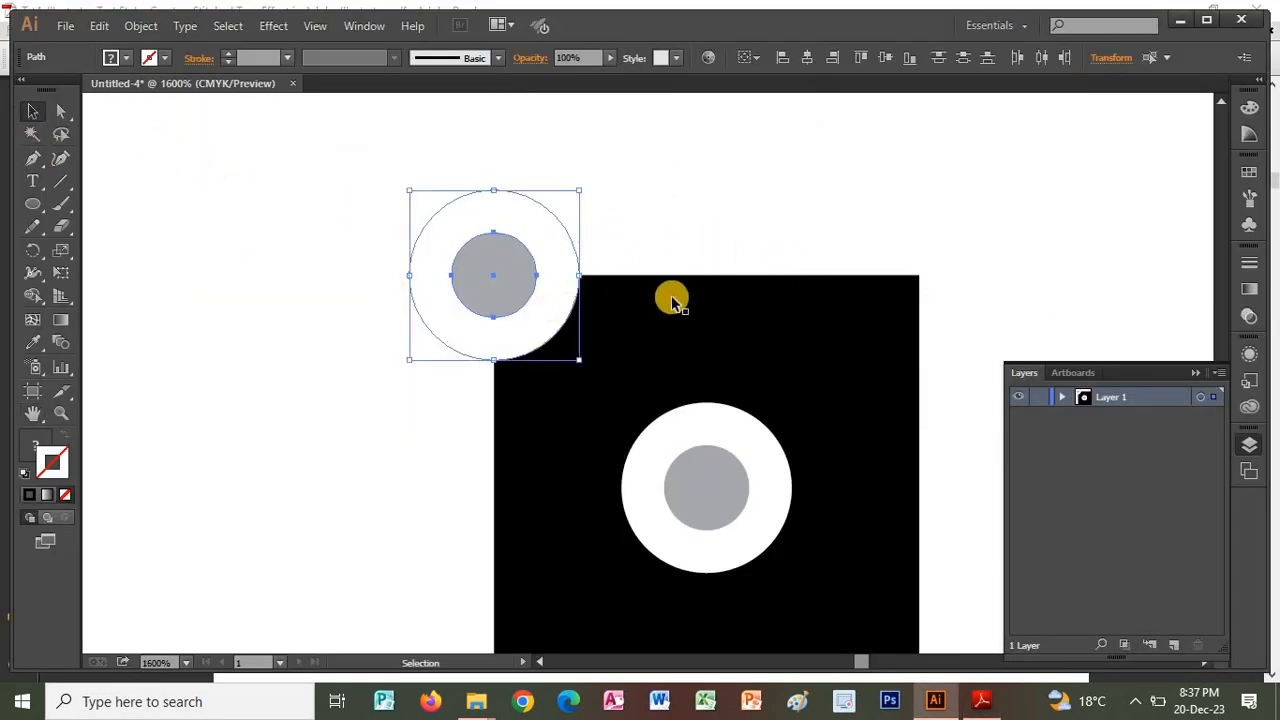
{"action": "left_click", "coordinate": [708, 324]}
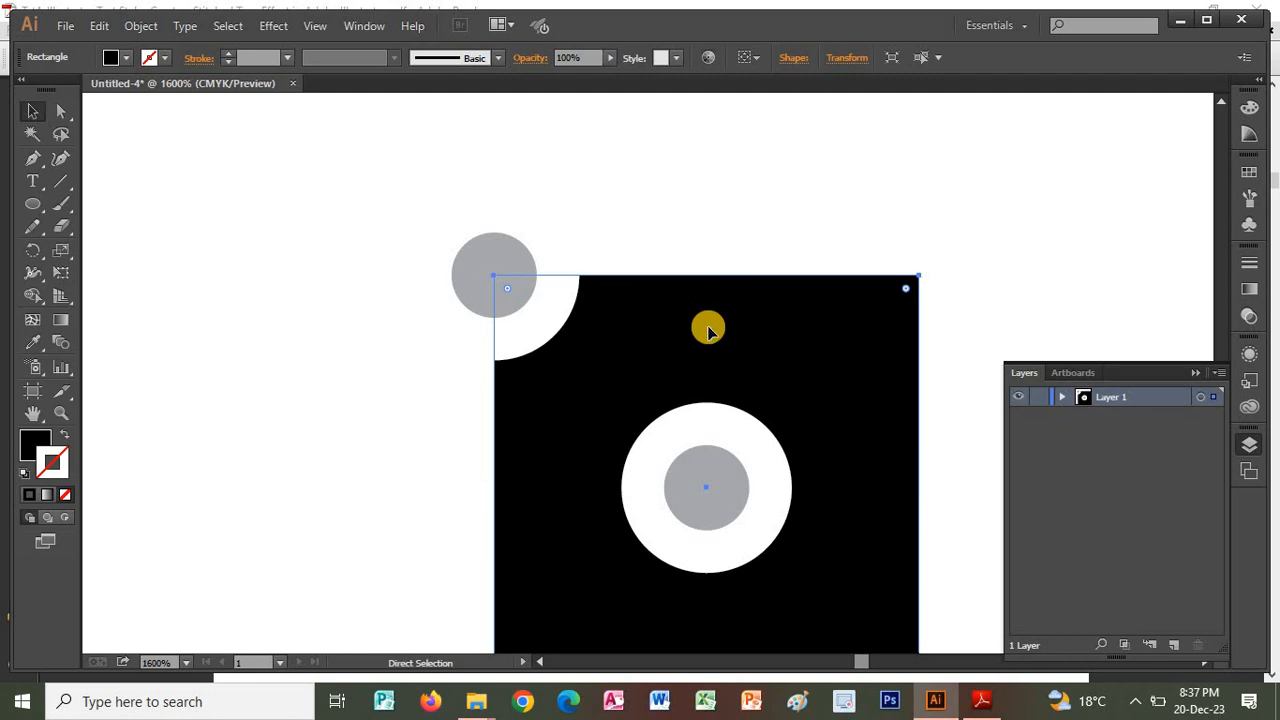
{"action": "left_click", "coordinate": [1062, 398]}
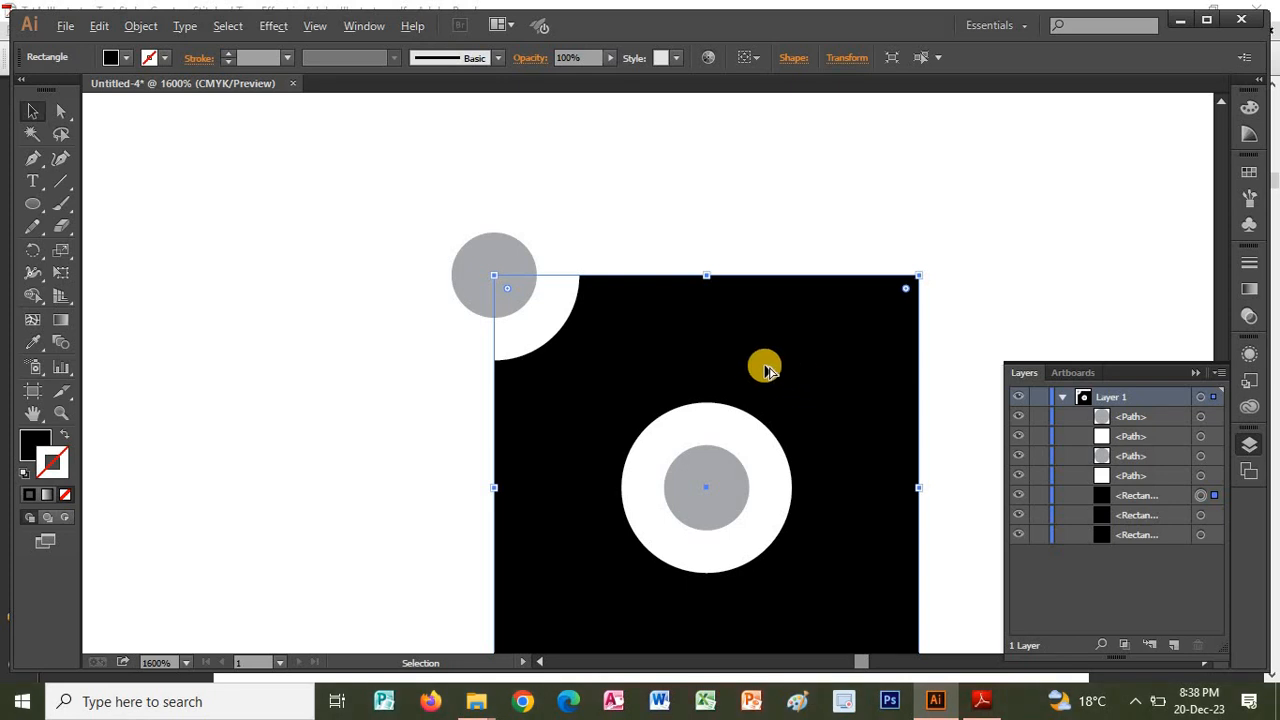
Step: Switch to Adobe Reader and examine the Step 6 text and the Pathfinder example image for intersecting the square with a corner circle
{"action": "key", "text": "alt+Tab"}
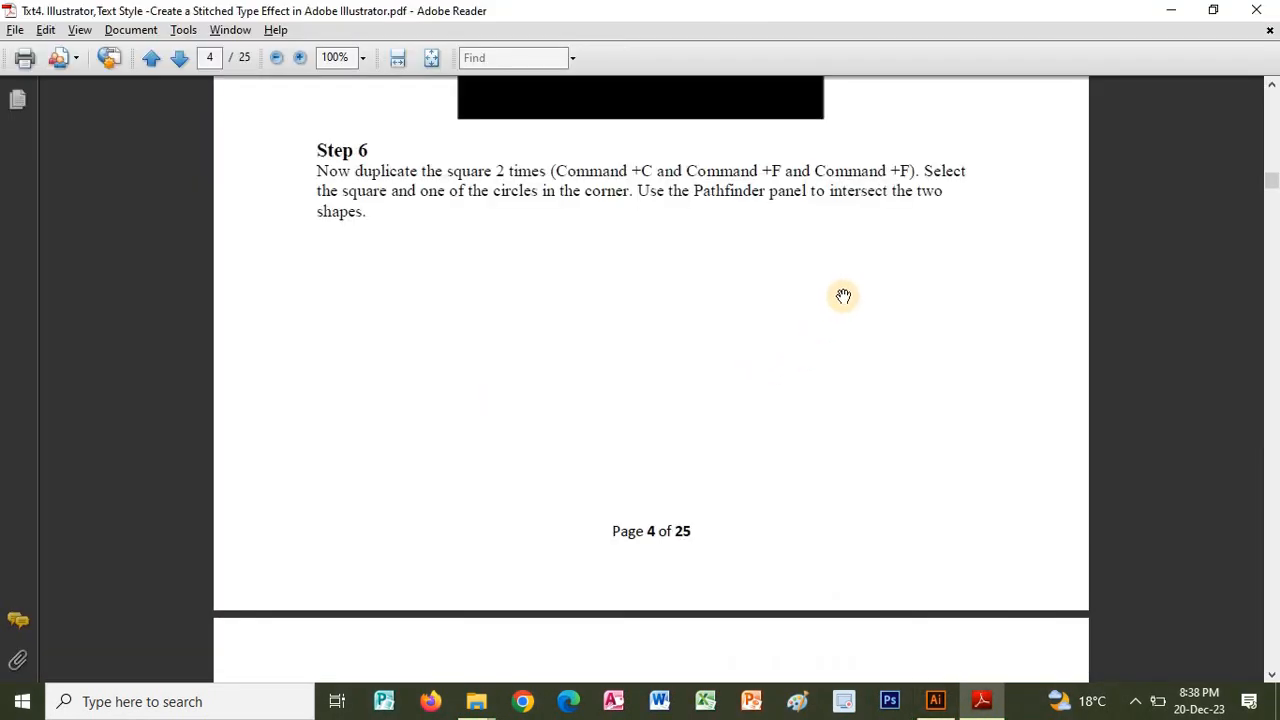
{"action": "left_click_drag", "start_coordinate": [840, 337], "coordinate": [839, 381]}
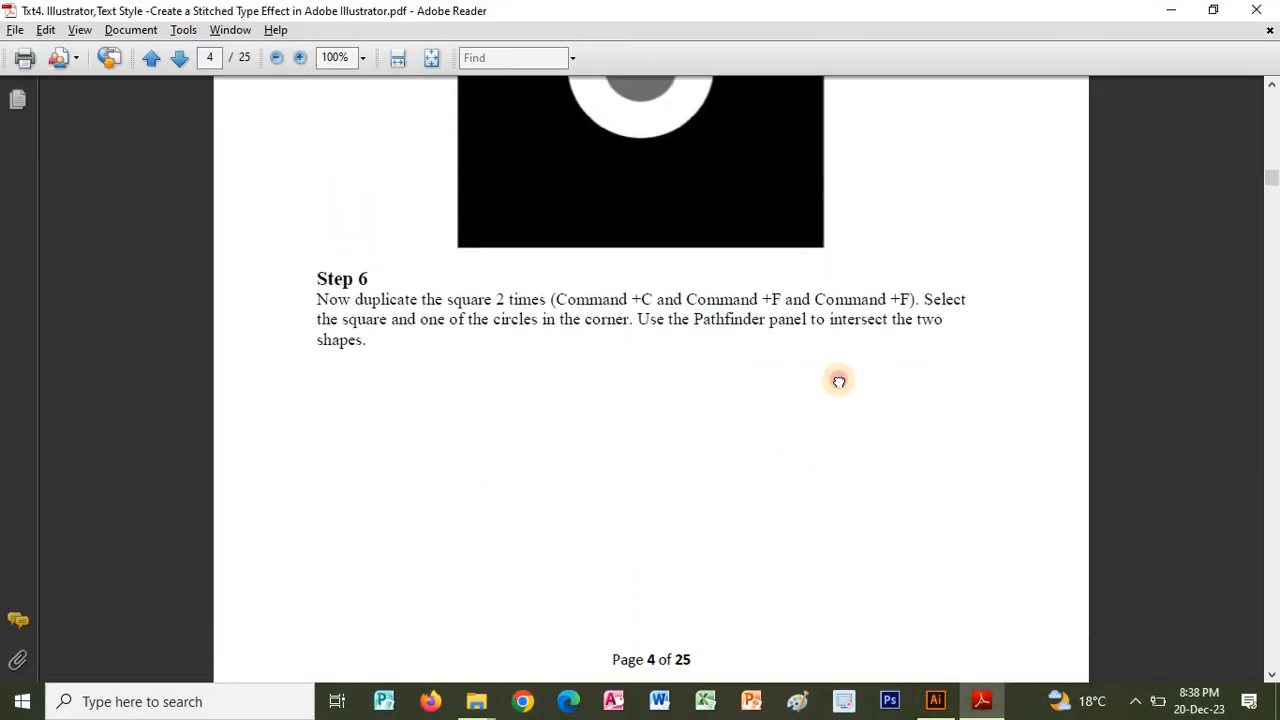
{"action": "scroll", "coordinate": [839, 381], "scroll_direction": "down", "scroll_amount": 4}
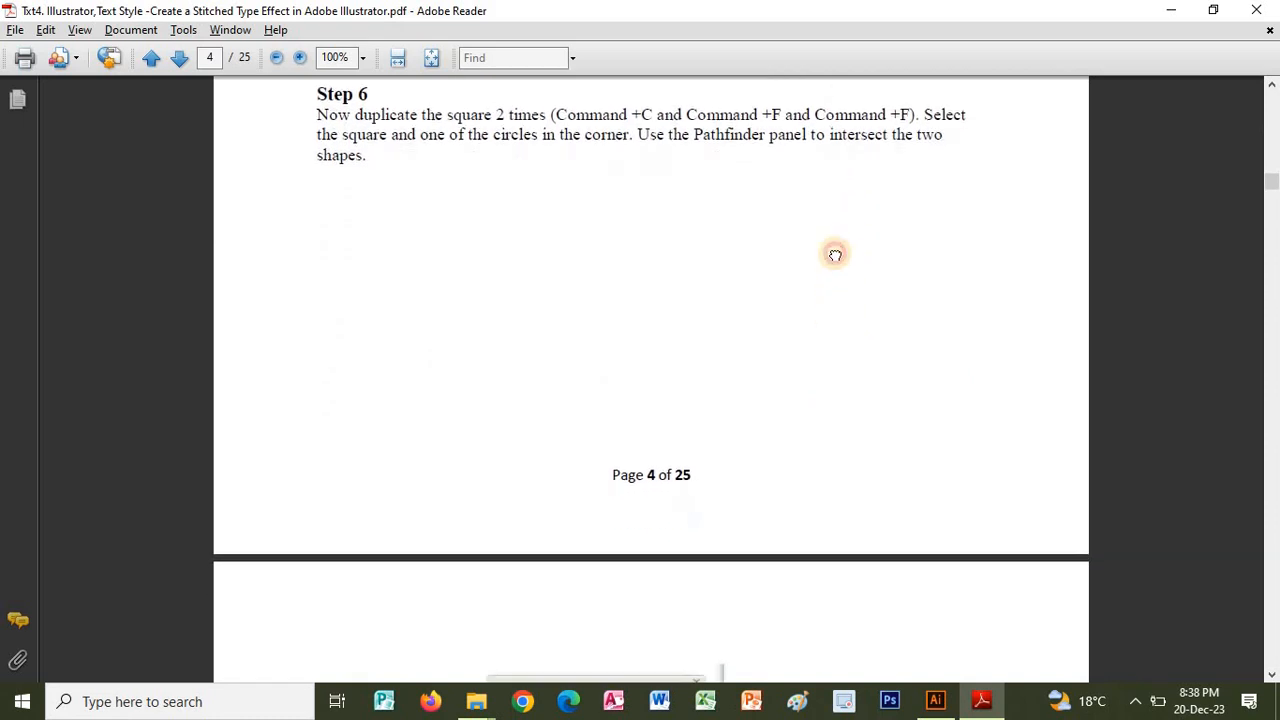
{"action": "scroll", "coordinate": [835, 255], "scroll_direction": "down", "scroll_amount": 1}
{"action": "left_click_drag", "start_coordinate": [834, 234], "coordinate": [848, 467]}
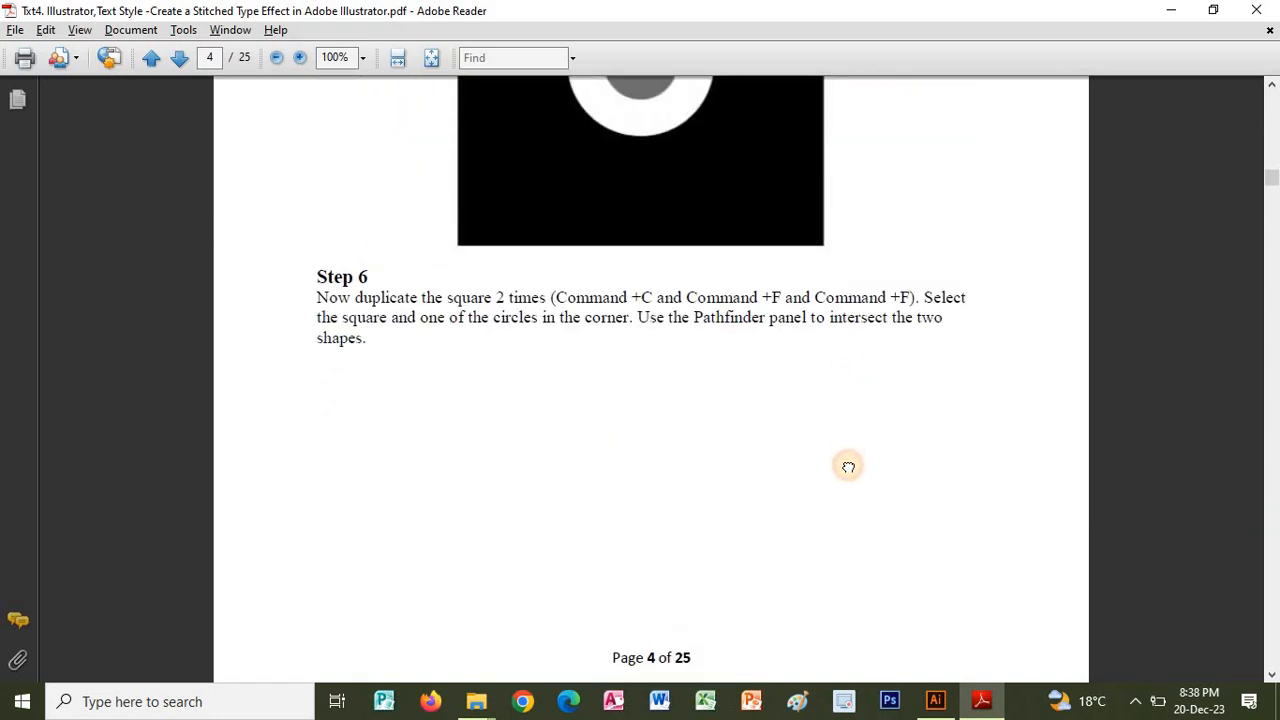
{"action": "scroll", "coordinate": [848, 467], "scroll_direction": "down", "scroll_amount": 5}
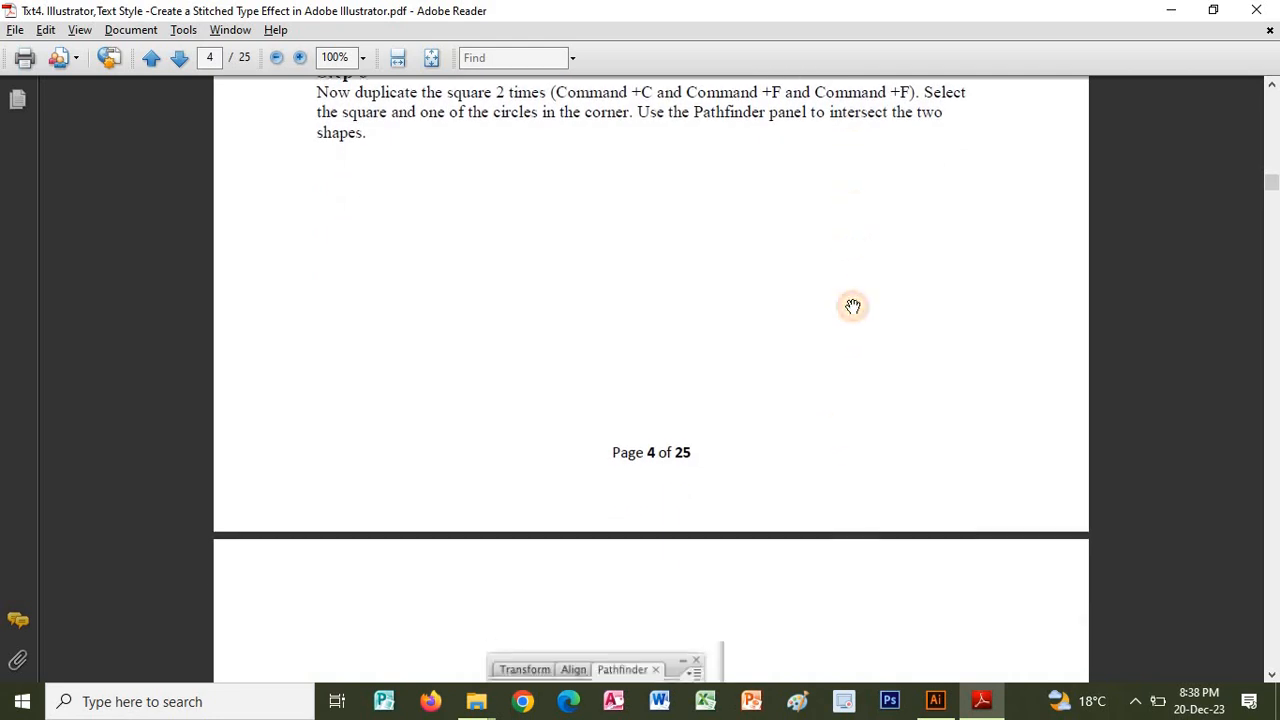
{"action": "scroll", "coordinate": [853, 307], "scroll_direction": "down", "scroll_amount": 10}
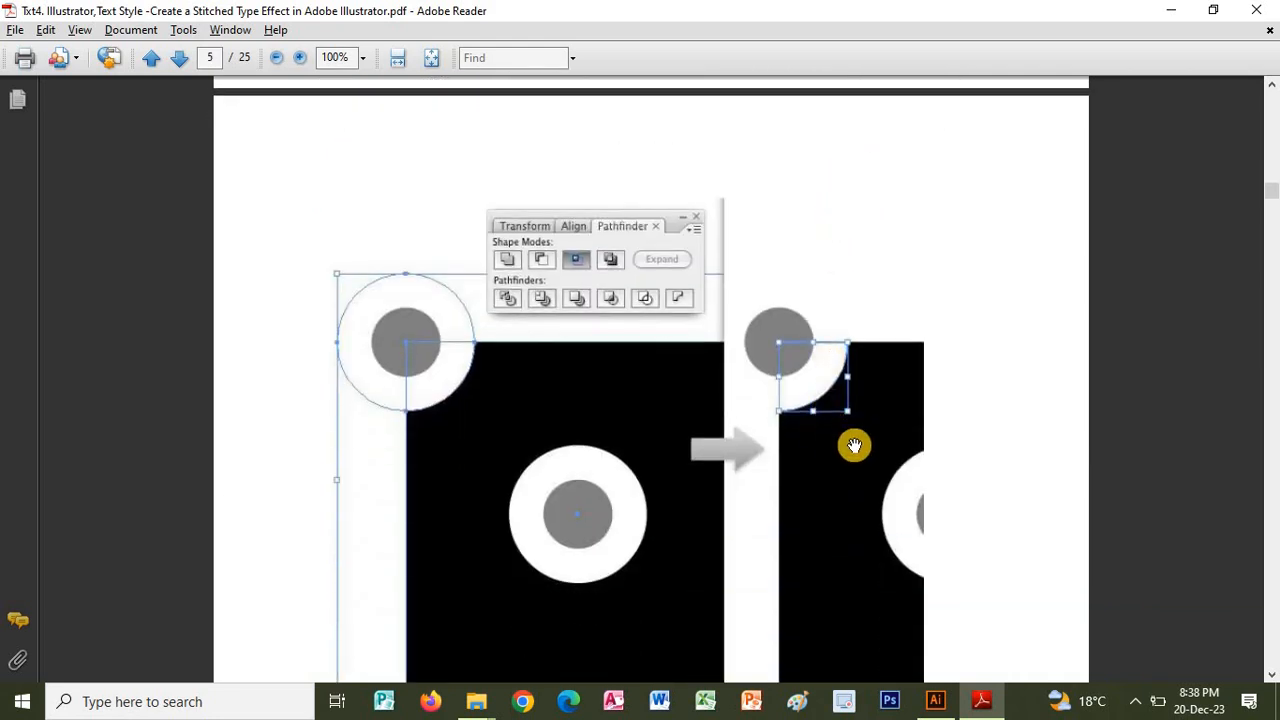
{"action": "left_click_drag", "start_coordinate": [851, 423], "coordinate": [851, 309]}
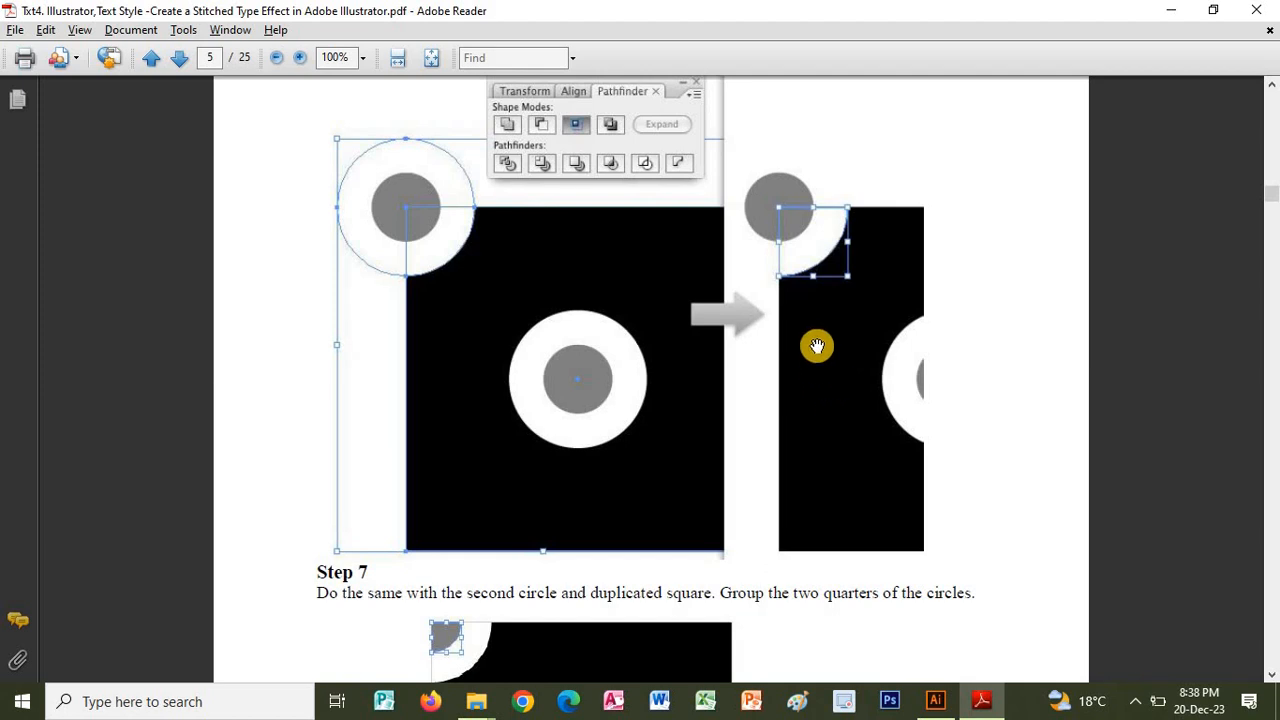
{"action": "scroll", "coordinate": [817, 338], "scroll_direction": "up", "scroll_amount": 18}
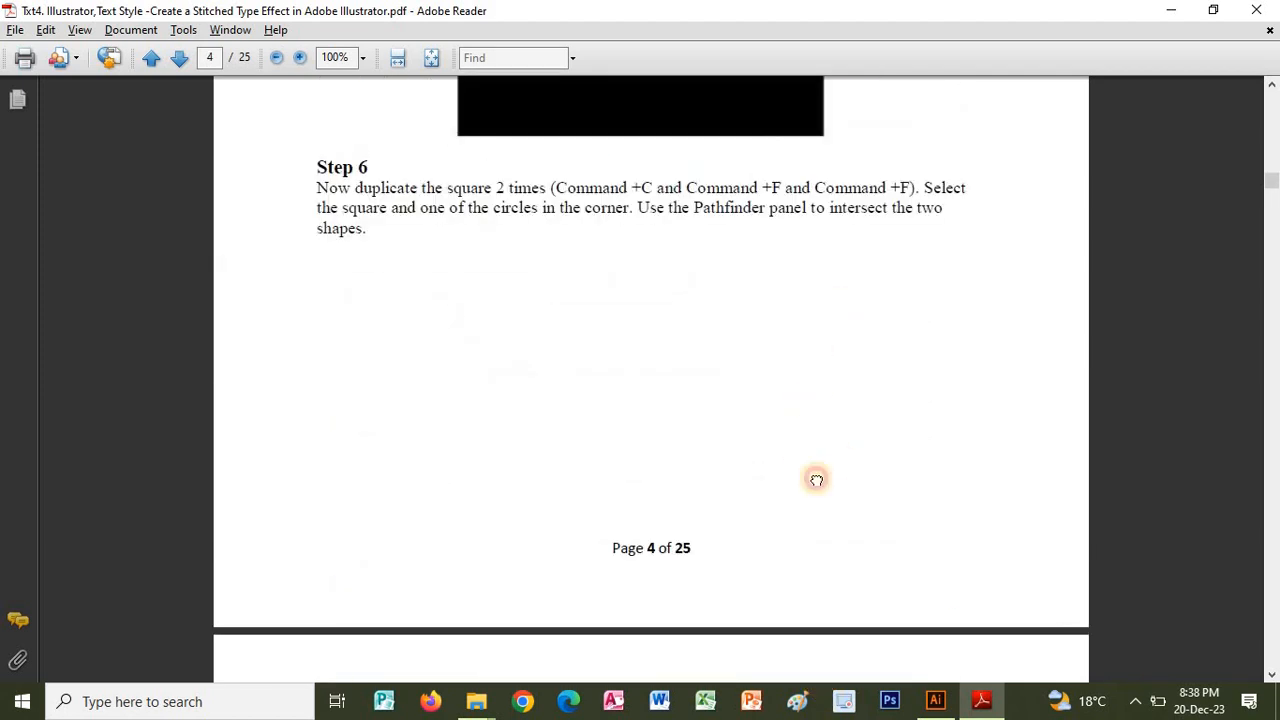
{"action": "scroll", "coordinate": [818, 460], "scroll_direction": "down", "scroll_amount": 1}
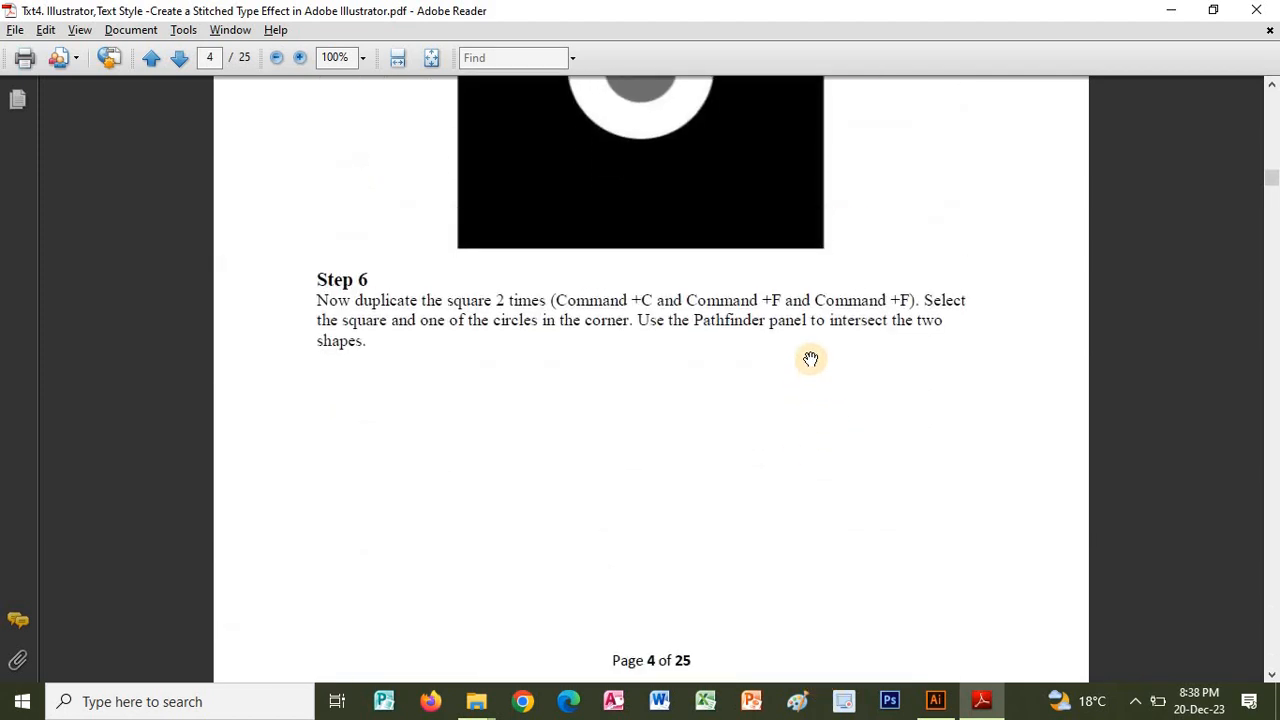
{"action": "scroll", "coordinate": [816, 310], "scroll_direction": "down", "scroll_amount": 1}
{"action": "scroll", "coordinate": [810, 292], "scroll_direction": "down", "scroll_amount": 1}
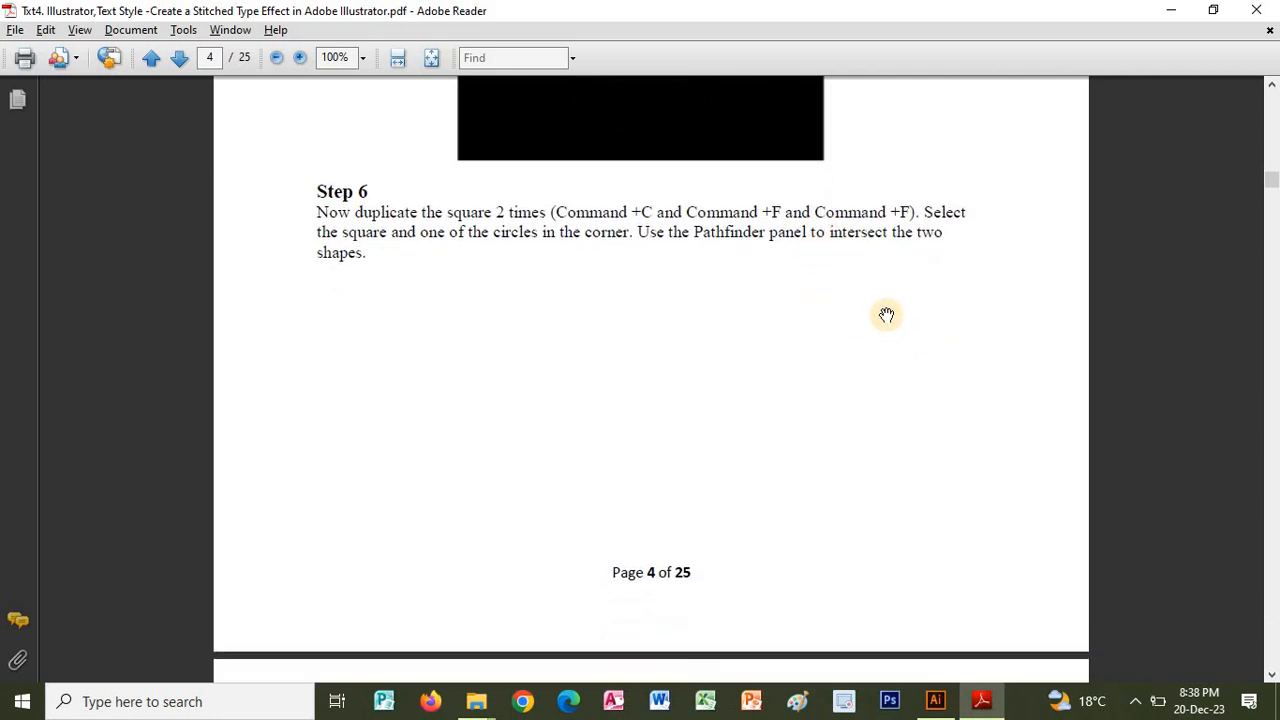
{"action": "scroll", "coordinate": [876, 305], "scroll_direction": "down", "scroll_amount": 1}
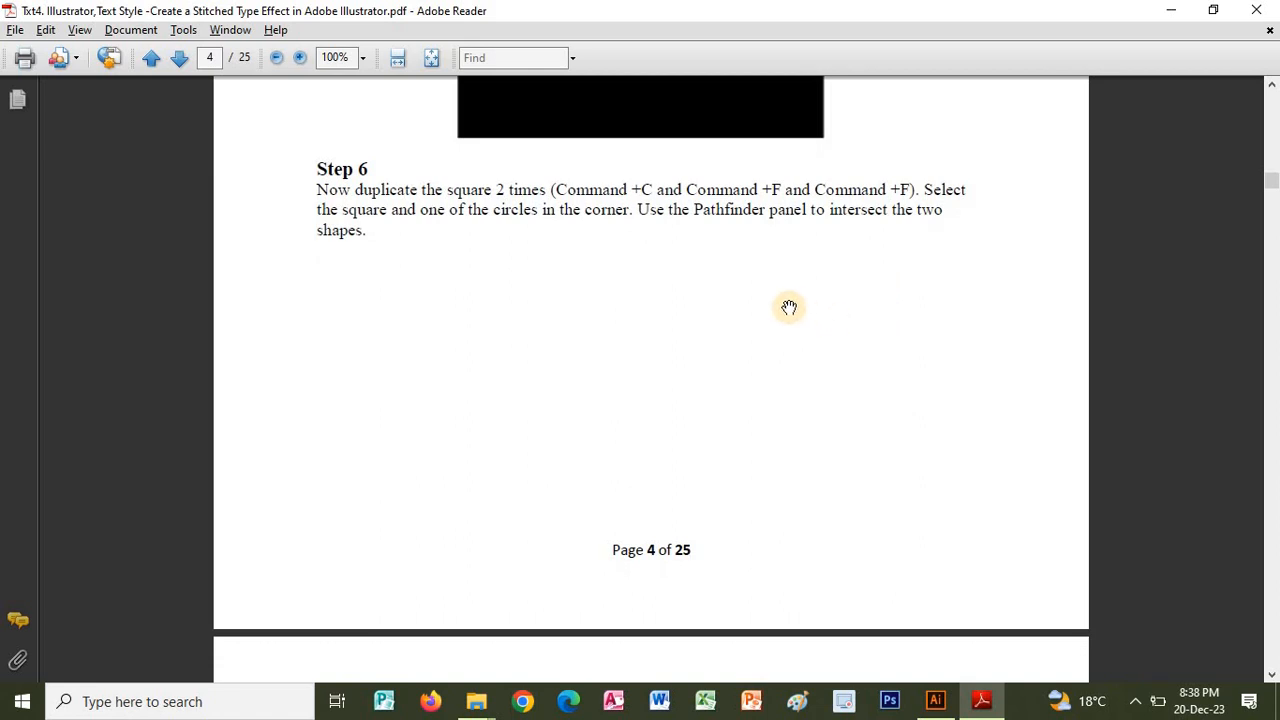
Step: Switch to Adobe Illustrator and intersect the gray corner circle with the topmost black square using Pathfinder
{"action": "key", "text": "alt+Tab"}
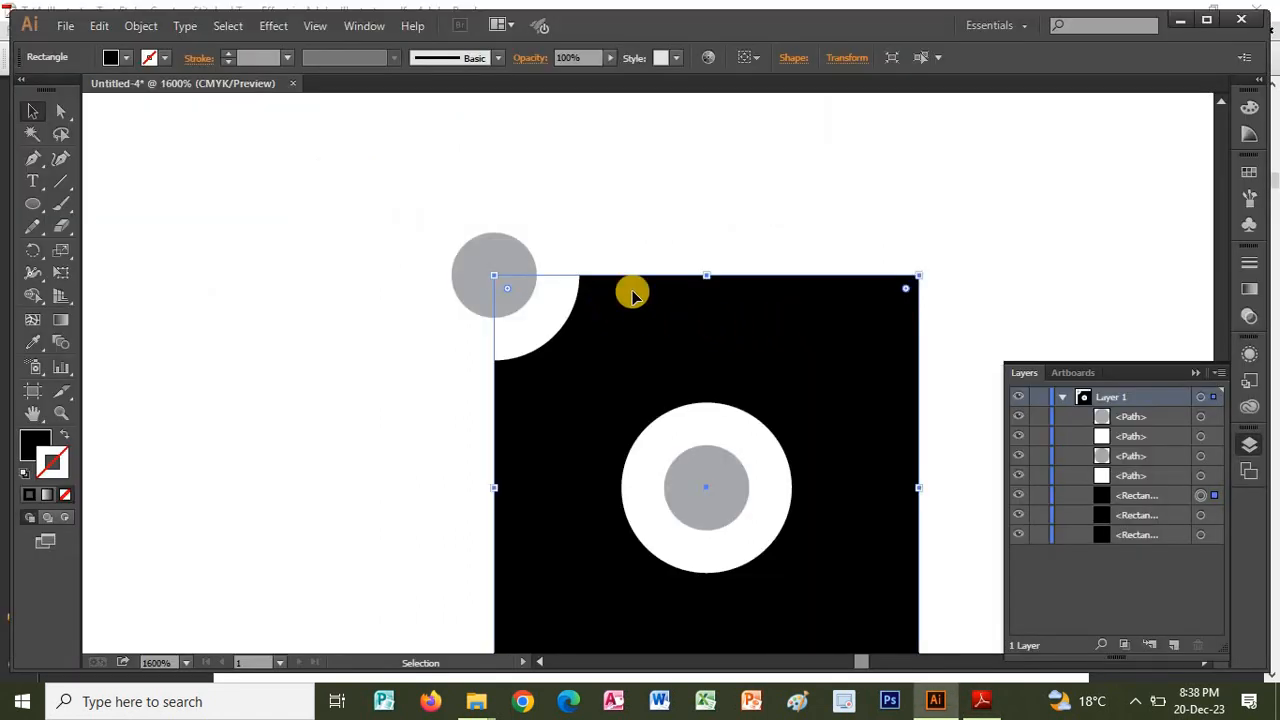
{"action": "left_click", "coordinate": [605, 238]}
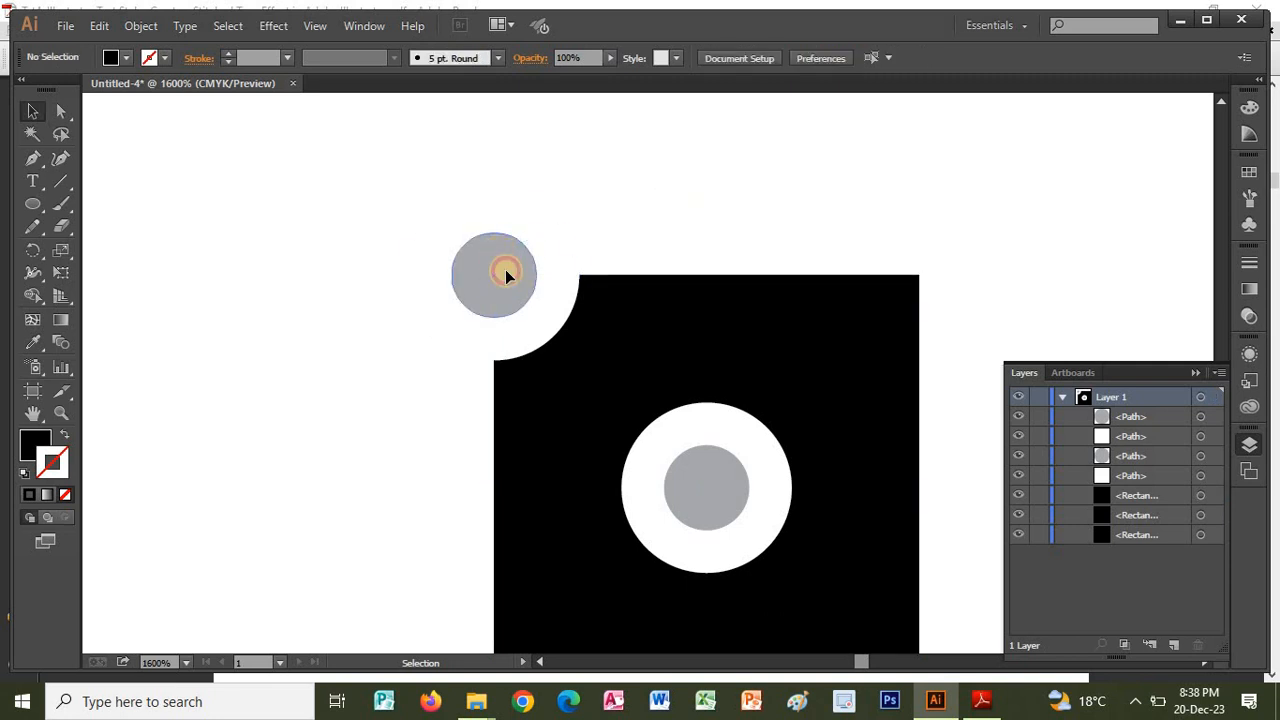
{"action": "left_click", "coordinate": [505, 274]}
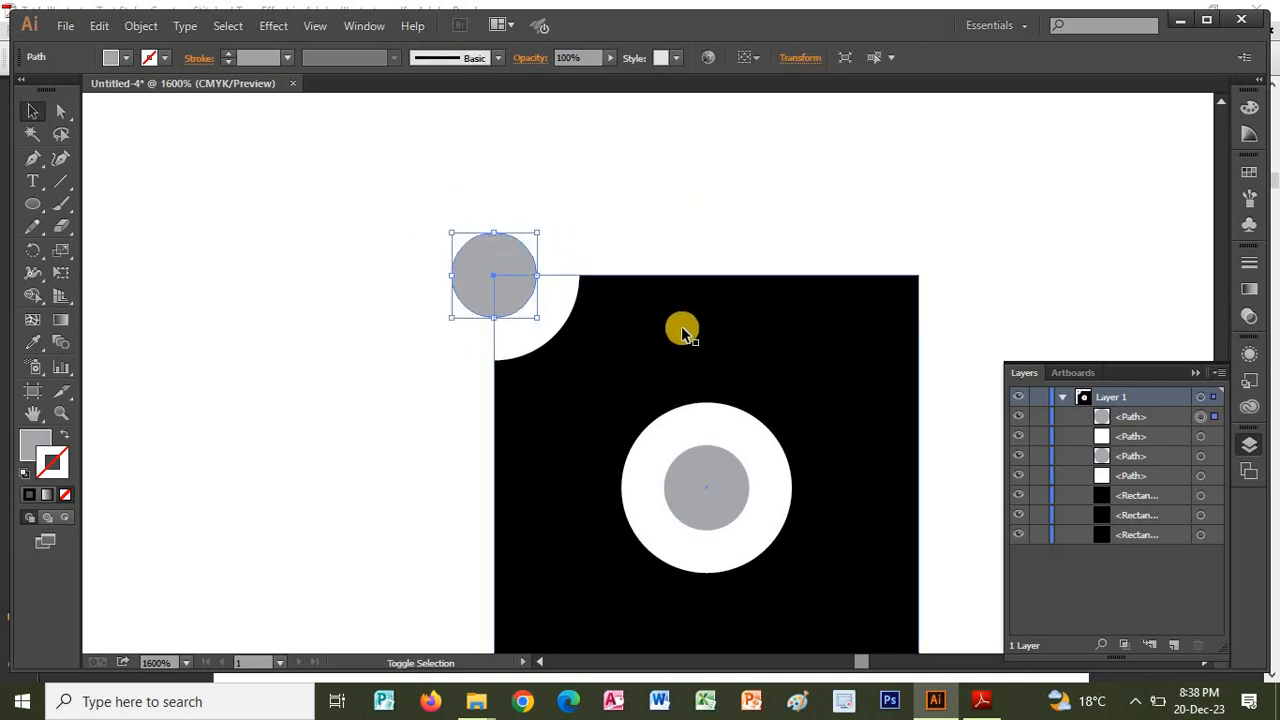
{"action": "left_click", "coordinate": [674, 327], "text": "shift"}
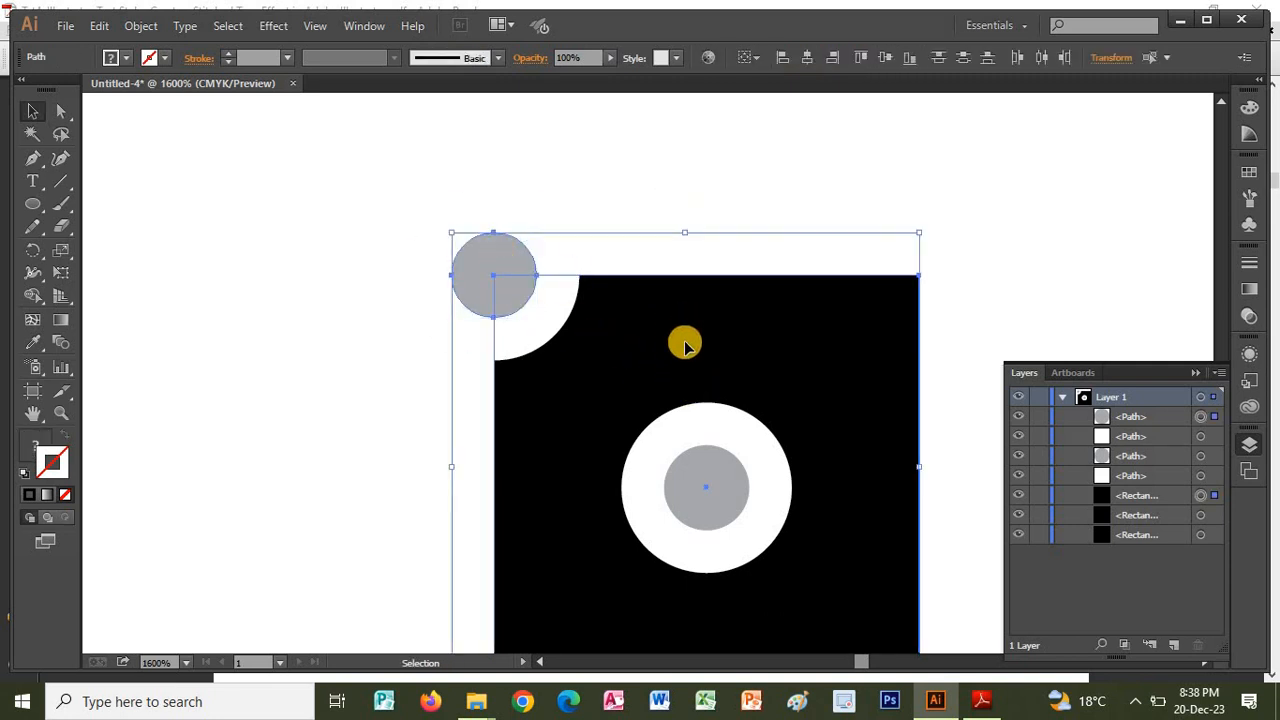
{"action": "left_click", "coordinate": [1200, 372]}
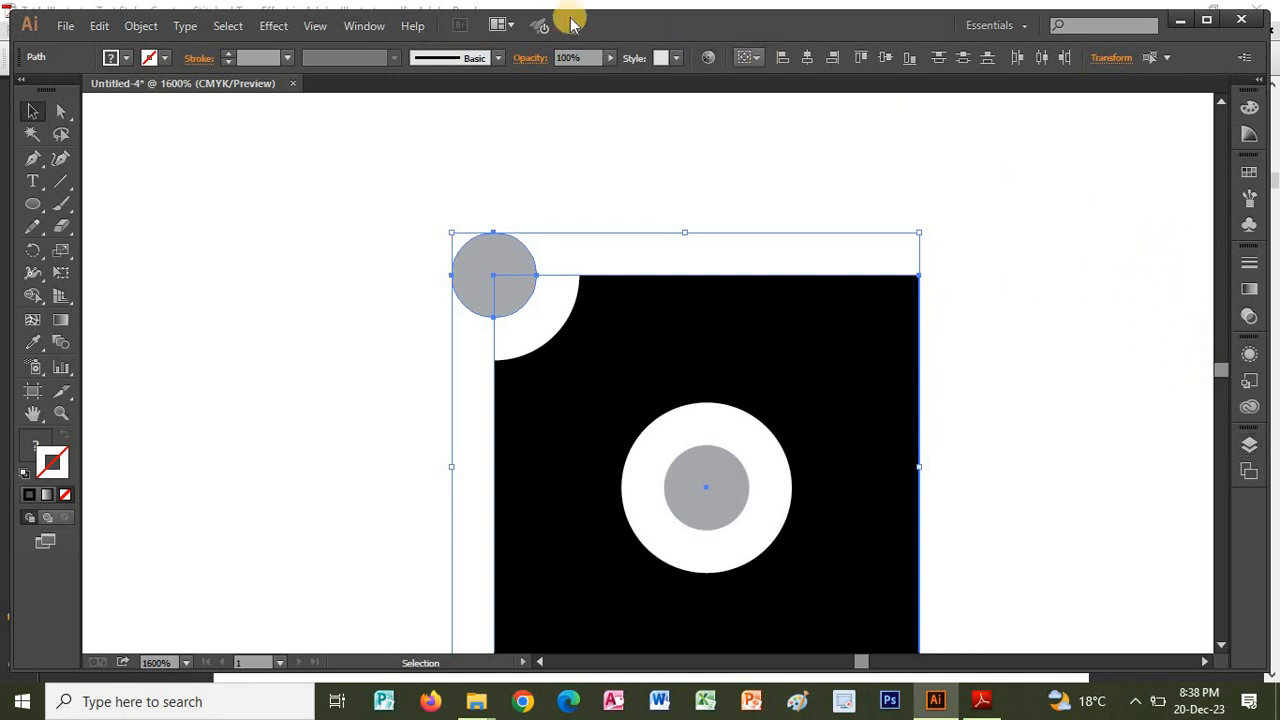
{"action": "left_click", "coordinate": [366, 25]}
{"action": "left_click", "coordinate": [466, 606]}
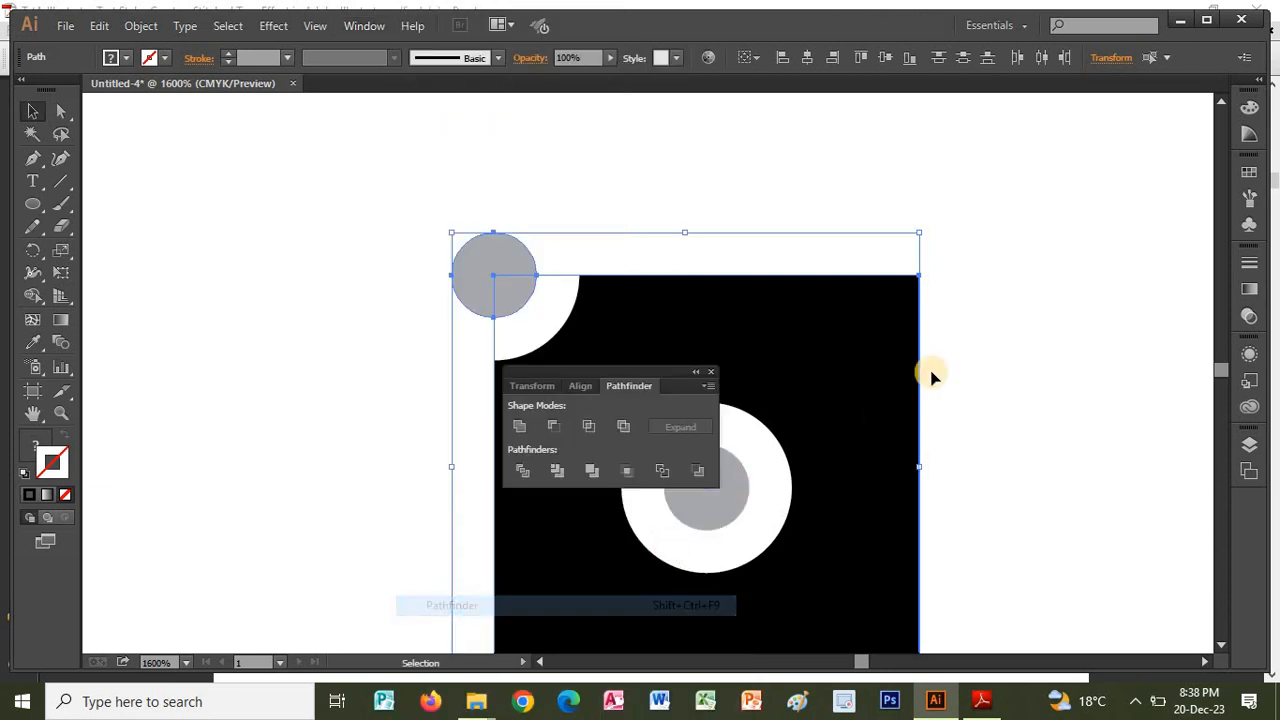
{"action": "left_click_drag", "start_coordinate": [879, 352], "coordinate": [1140, 206]}
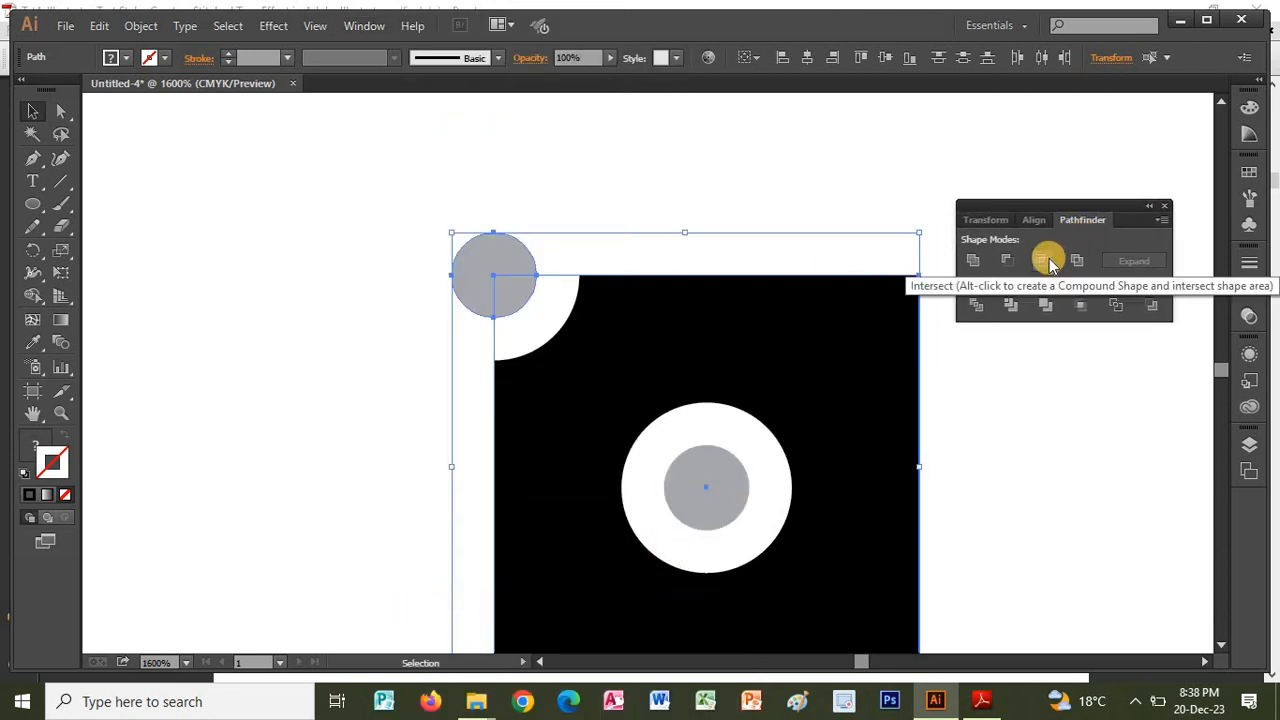
{"action": "left_click", "coordinate": [1050, 261]}
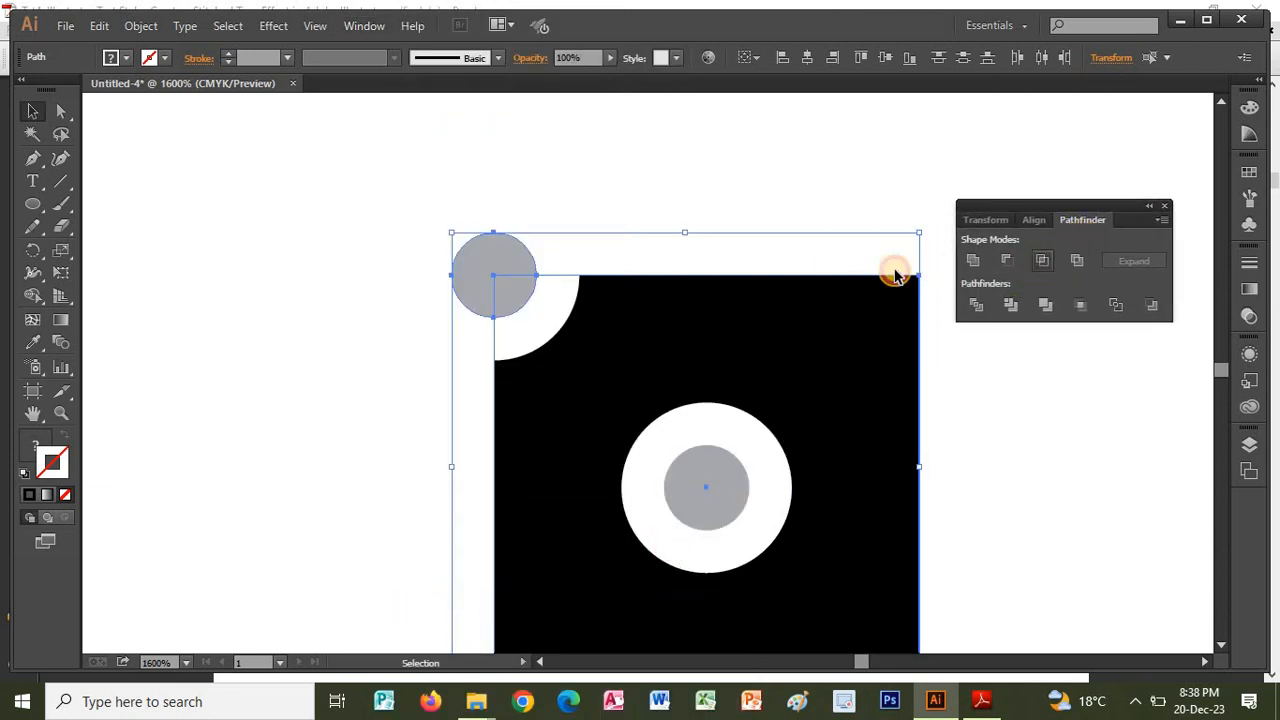
Step: Intersect the white corner circle with the remaining duplicate square to leave a quarter circle, and deselect it
{"action": "left_click", "coordinate": [557, 229]}
{"action": "left_click", "coordinate": [543, 229]}
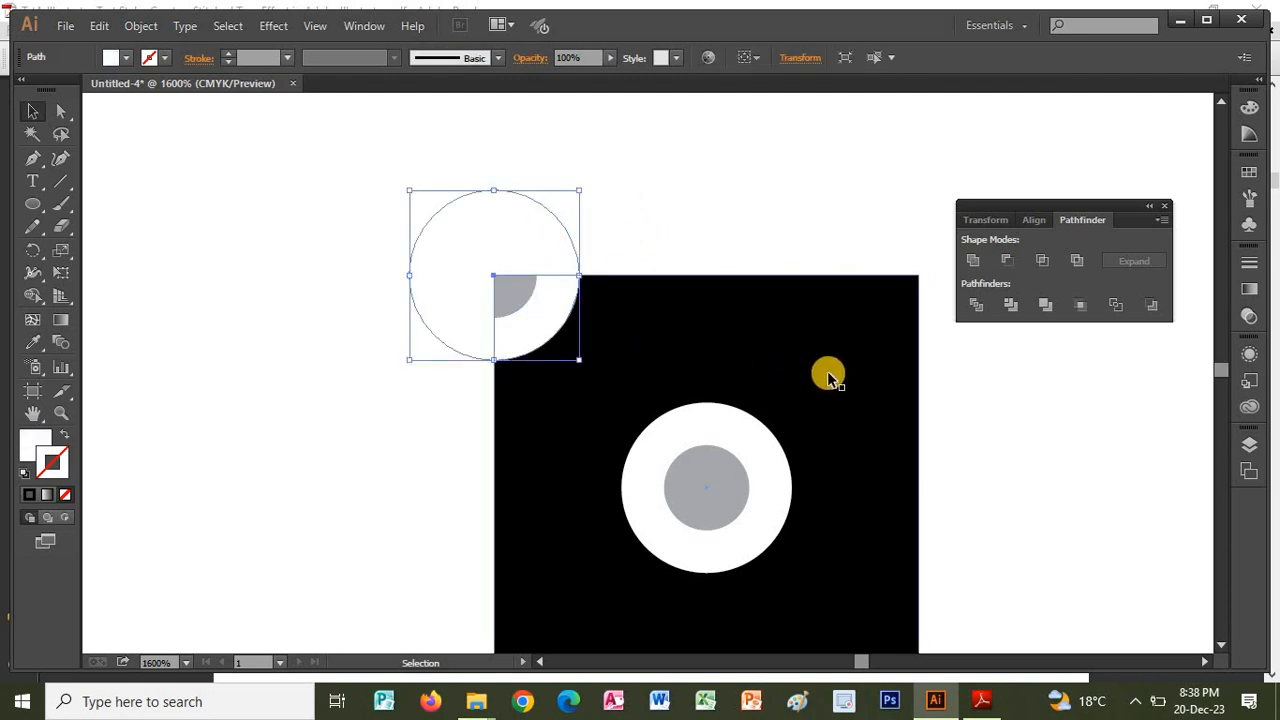
{"action": "left_click", "coordinate": [753, 325], "text": "shift"}
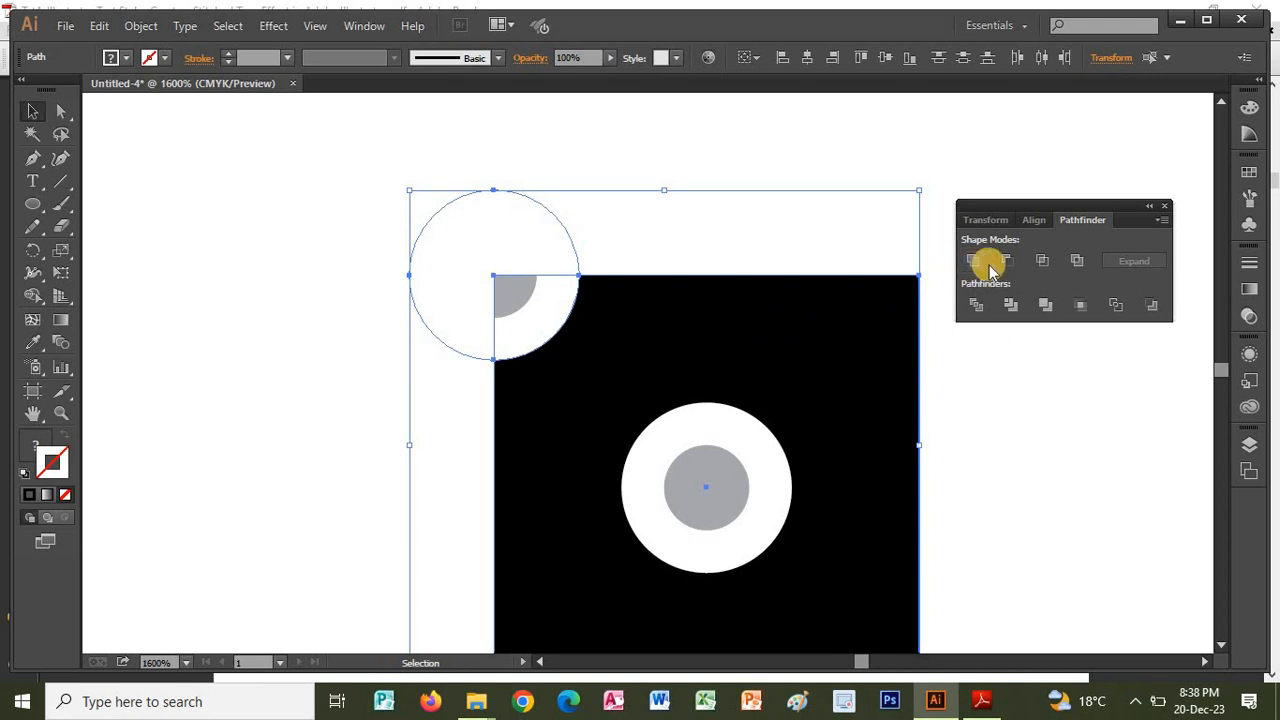
{"action": "left_click", "coordinate": [1048, 261]}
{"action": "left_click", "coordinate": [633, 240]}
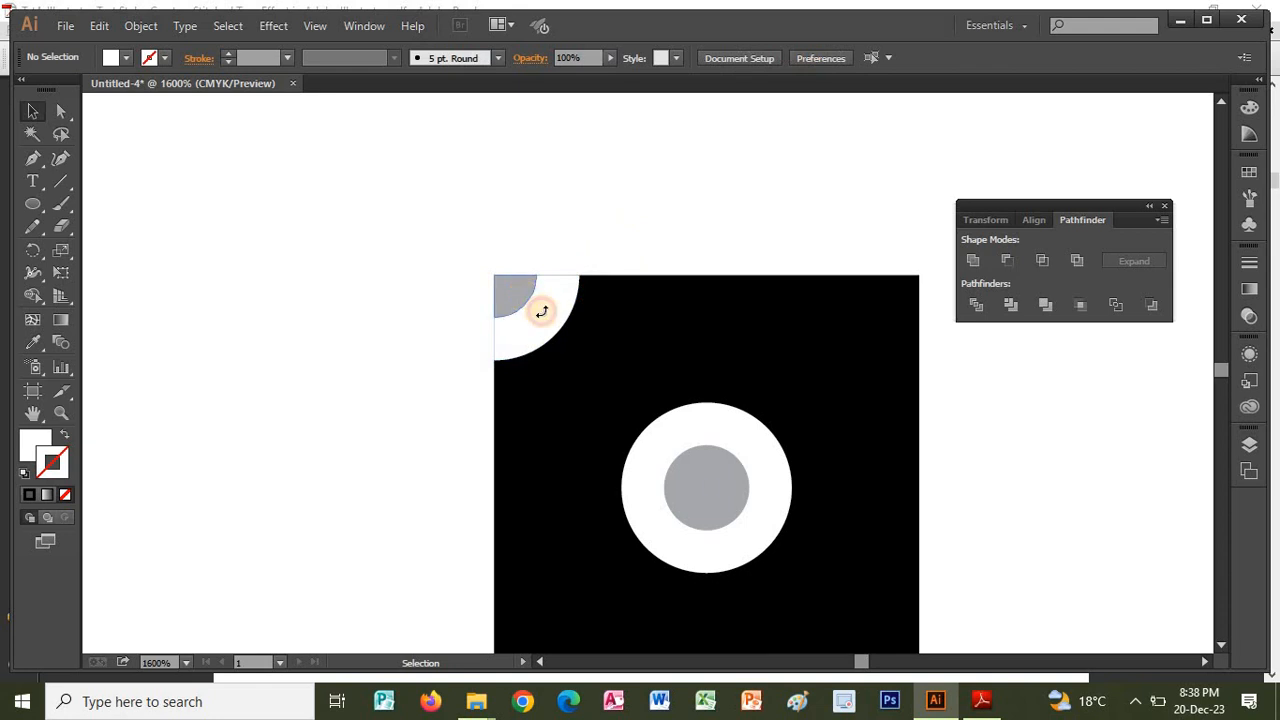
Step: Select the gray and white quarter circles together in the black square's upper-left corner
{"action": "left_click", "coordinate": [539, 311]}
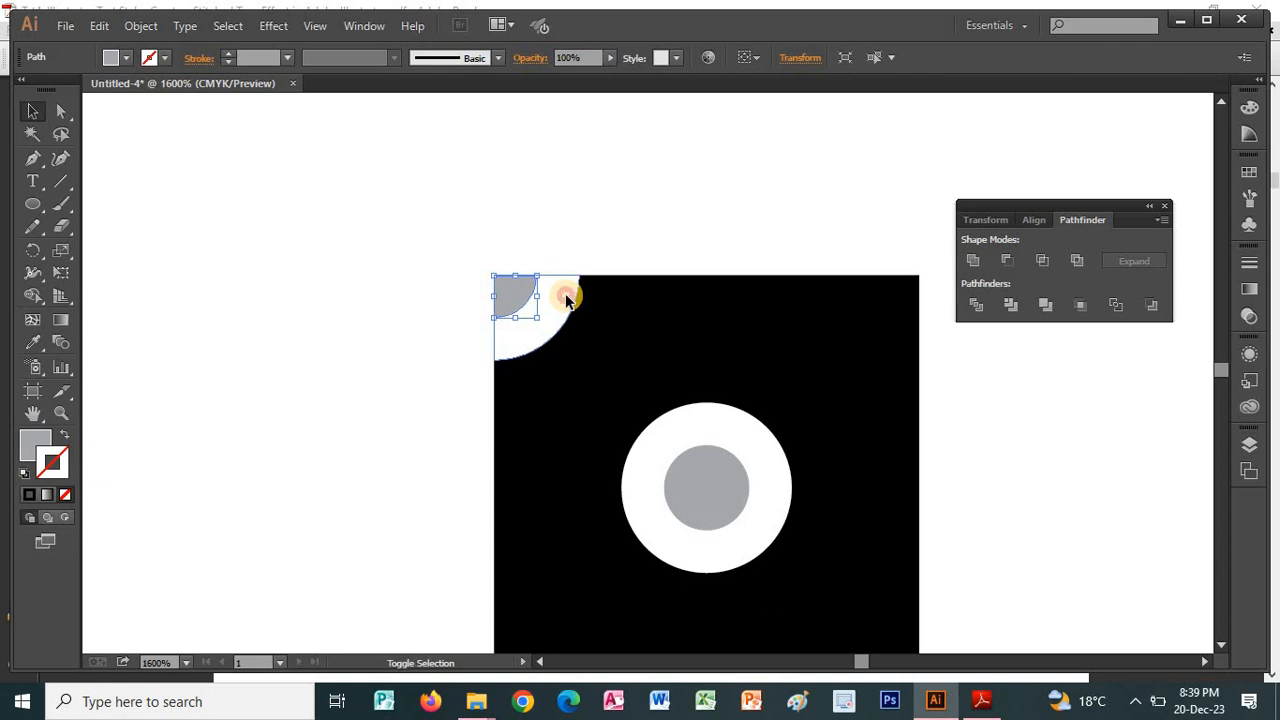
{"action": "left_click", "coordinate": [566, 298], "text": "shift"}
Step: Switch to Adobe Reader and examine the Step 7 and Step 8 instructions and images for placing quarter circles in the square's corners
{"action": "key", "text": "alt+Tab"}
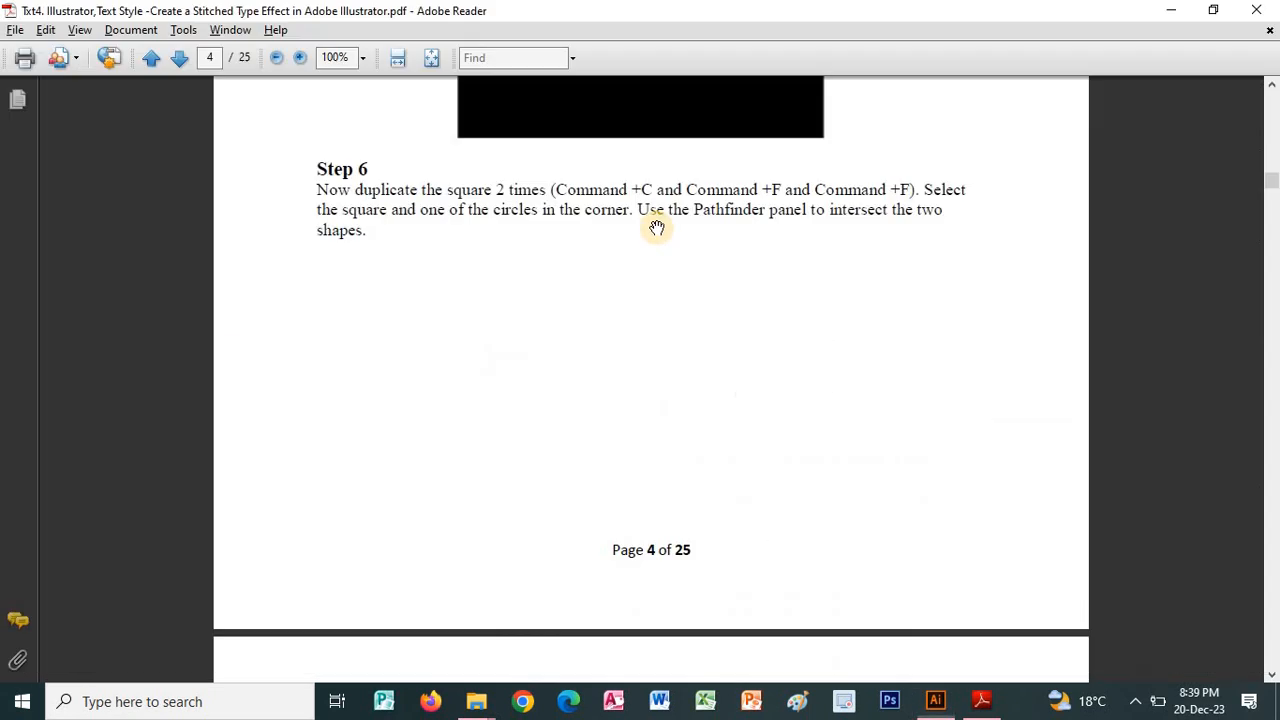
{"action": "scroll", "coordinate": [864, 500], "scroll_direction": "down", "scroll_amount": 3}
{"action": "scroll", "coordinate": [864, 500], "scroll_direction": "down", "scroll_amount": 8}
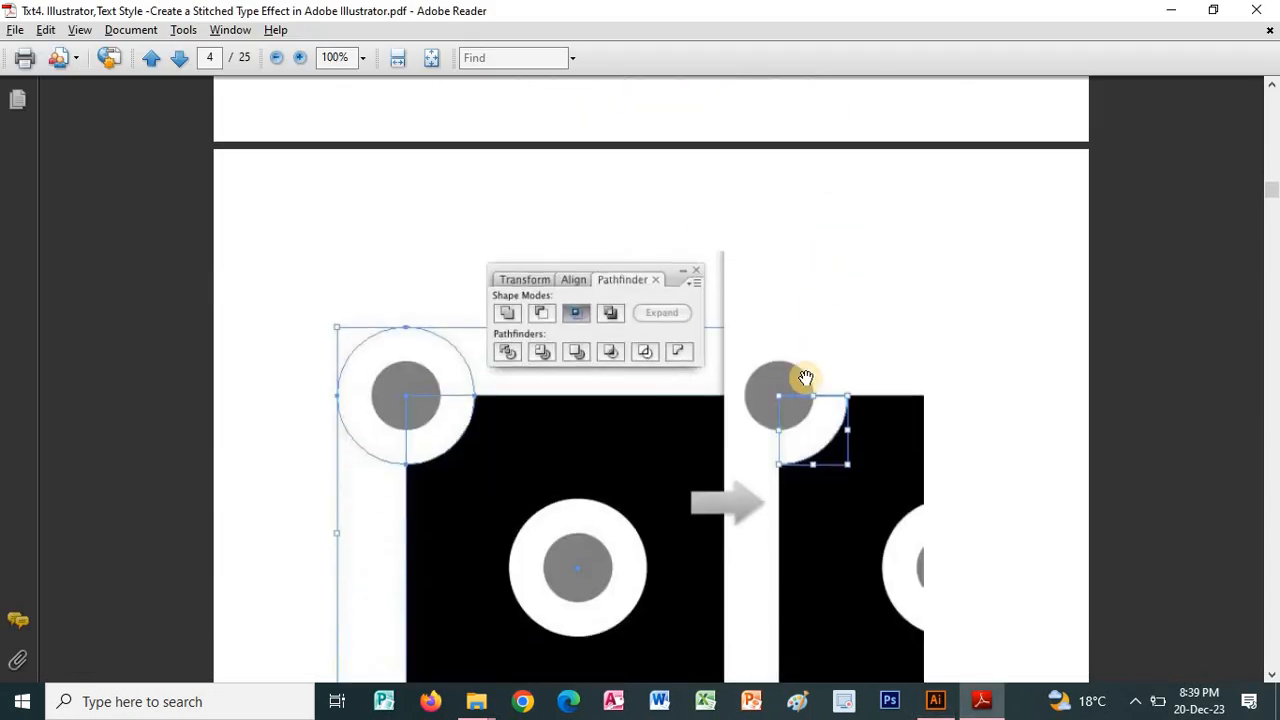
{"action": "scroll", "coordinate": [851, 371], "scroll_direction": "down", "scroll_amount": 2}
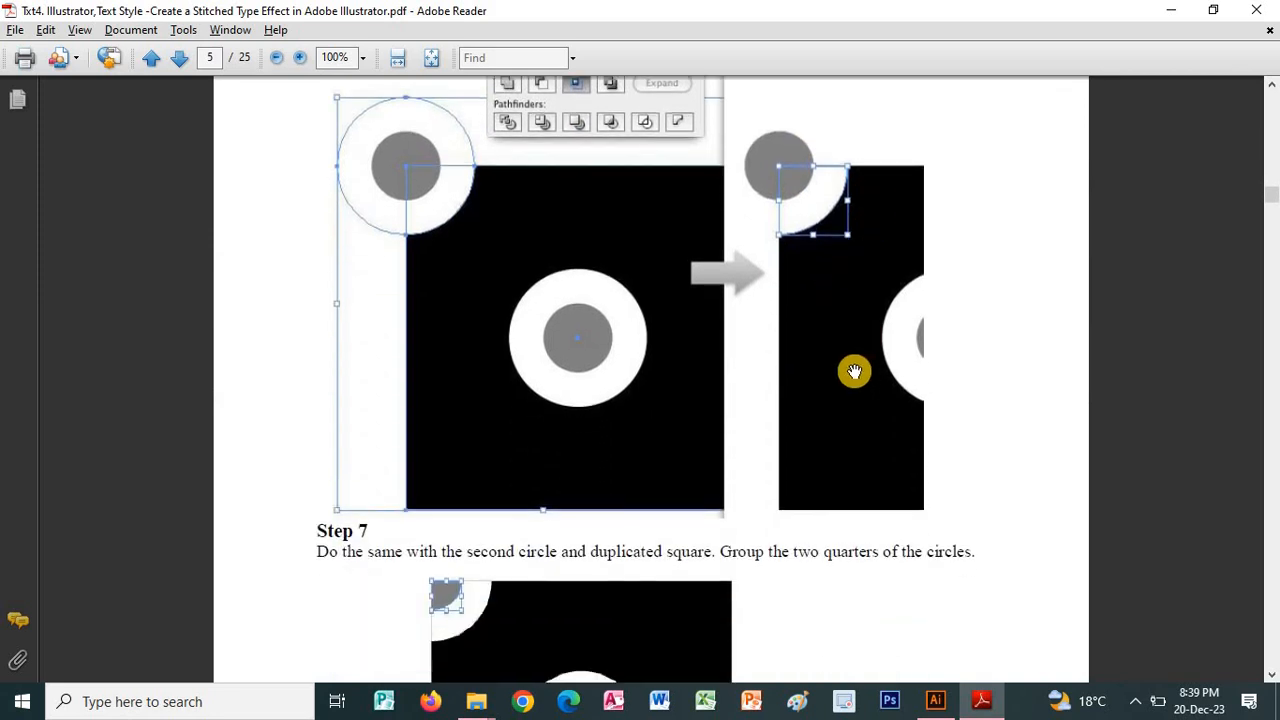
{"action": "scroll", "coordinate": [889, 371], "scroll_direction": "down", "scroll_amount": 4}
{"action": "scroll", "coordinate": [751, 380], "scroll_direction": "down", "scroll_amount": 3}
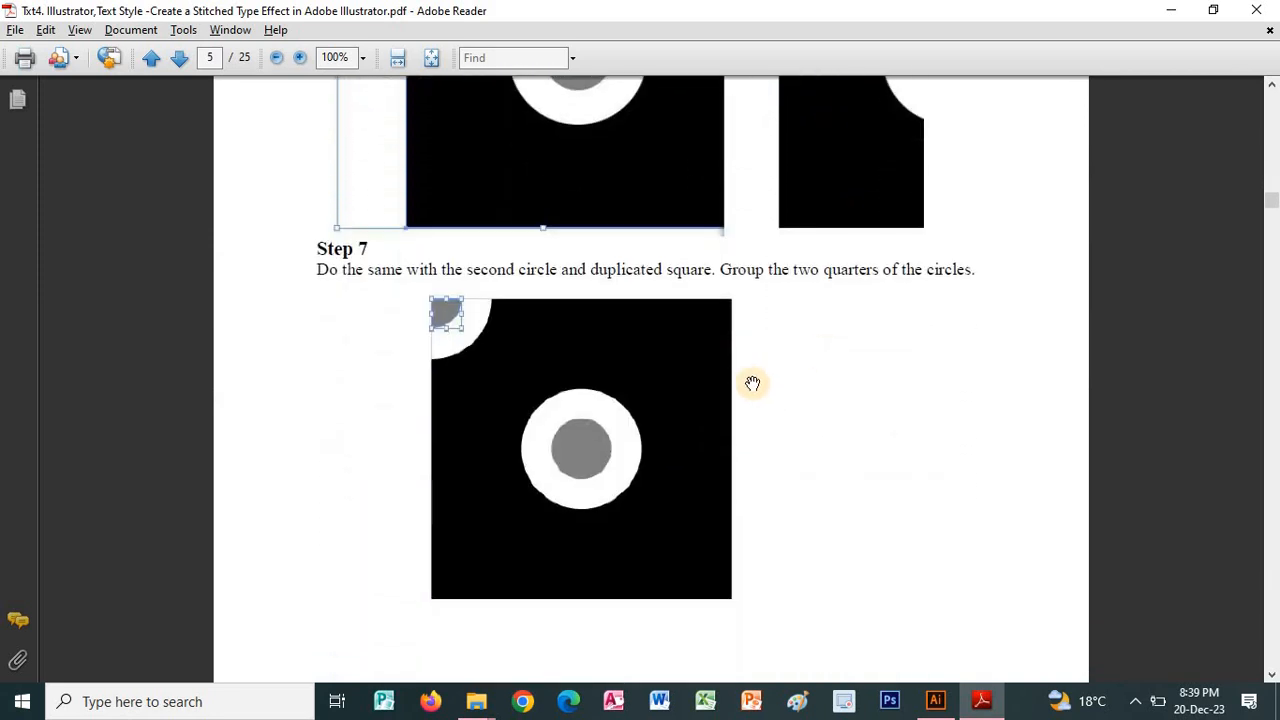
{"action": "scroll", "coordinate": [650, 412], "scroll_direction": "down", "scroll_amount": 2}
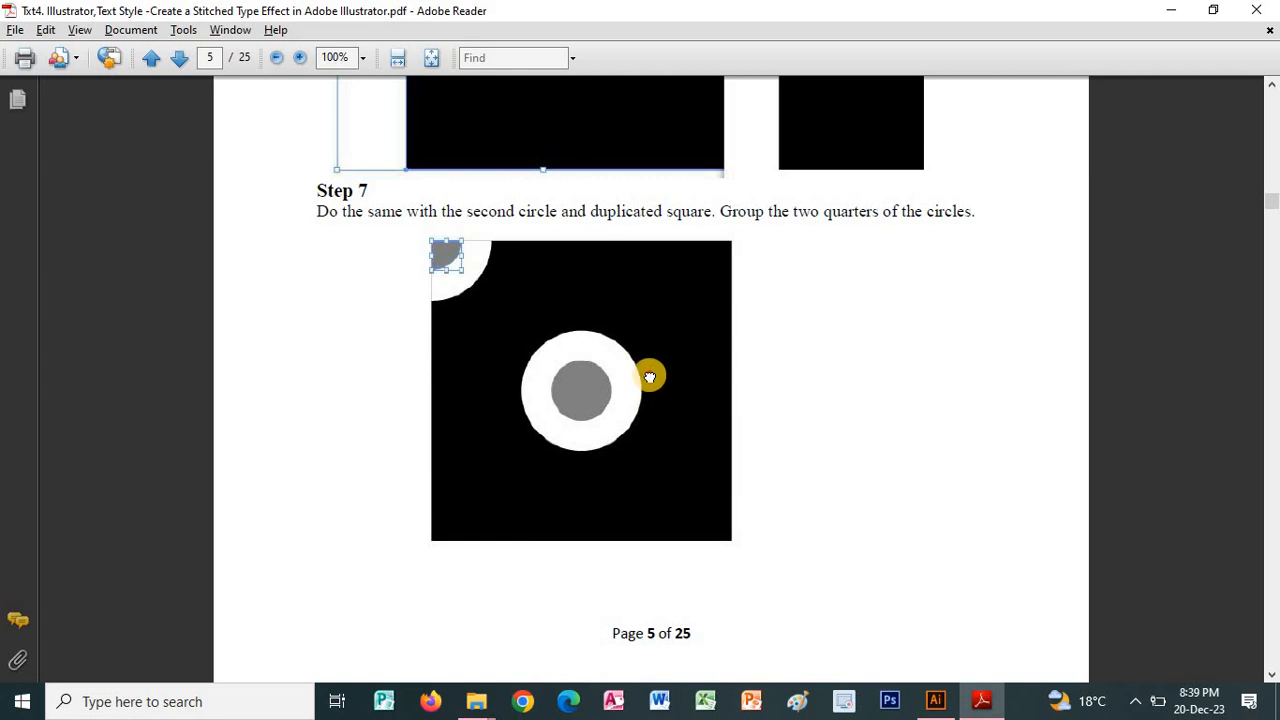
{"action": "scroll", "coordinate": [660, 355], "scroll_direction": "down", "scroll_amount": 1}
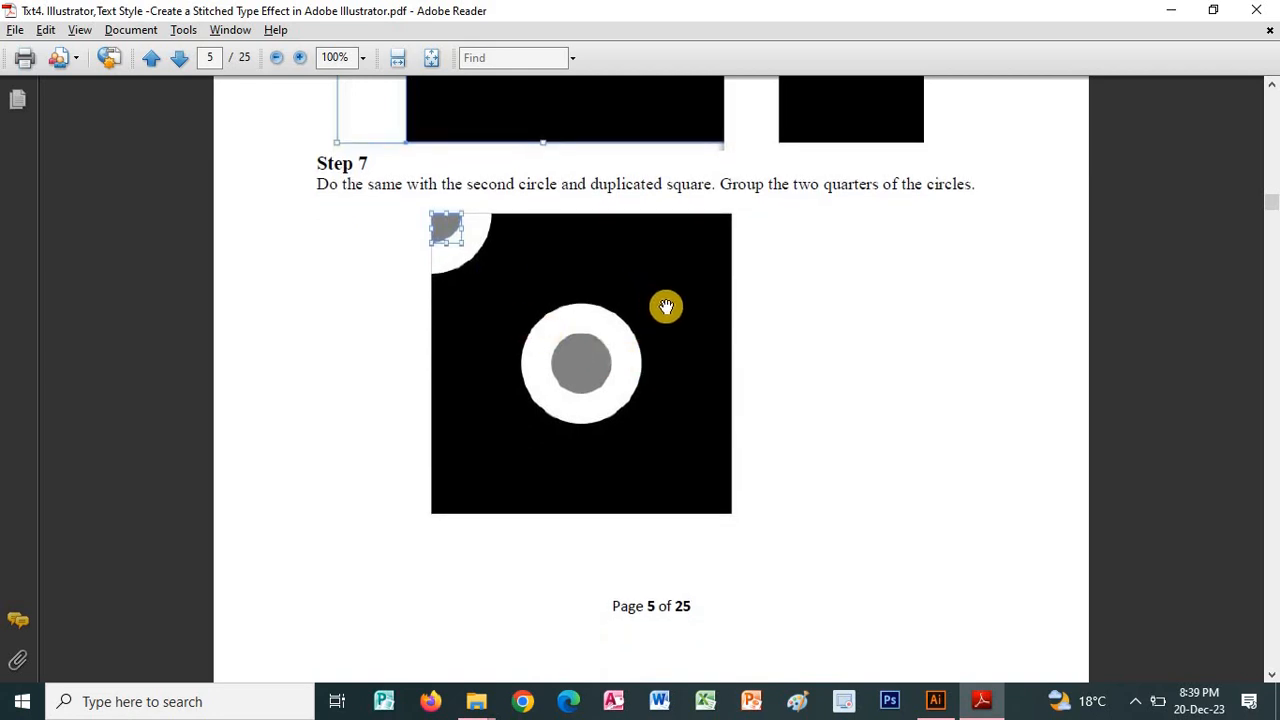
{"action": "scroll", "coordinate": [680, 315], "scroll_direction": "down", "scroll_amount": 1}
{"action": "scroll", "coordinate": [680, 308], "scroll_direction": "down", "scroll_amount": 20}
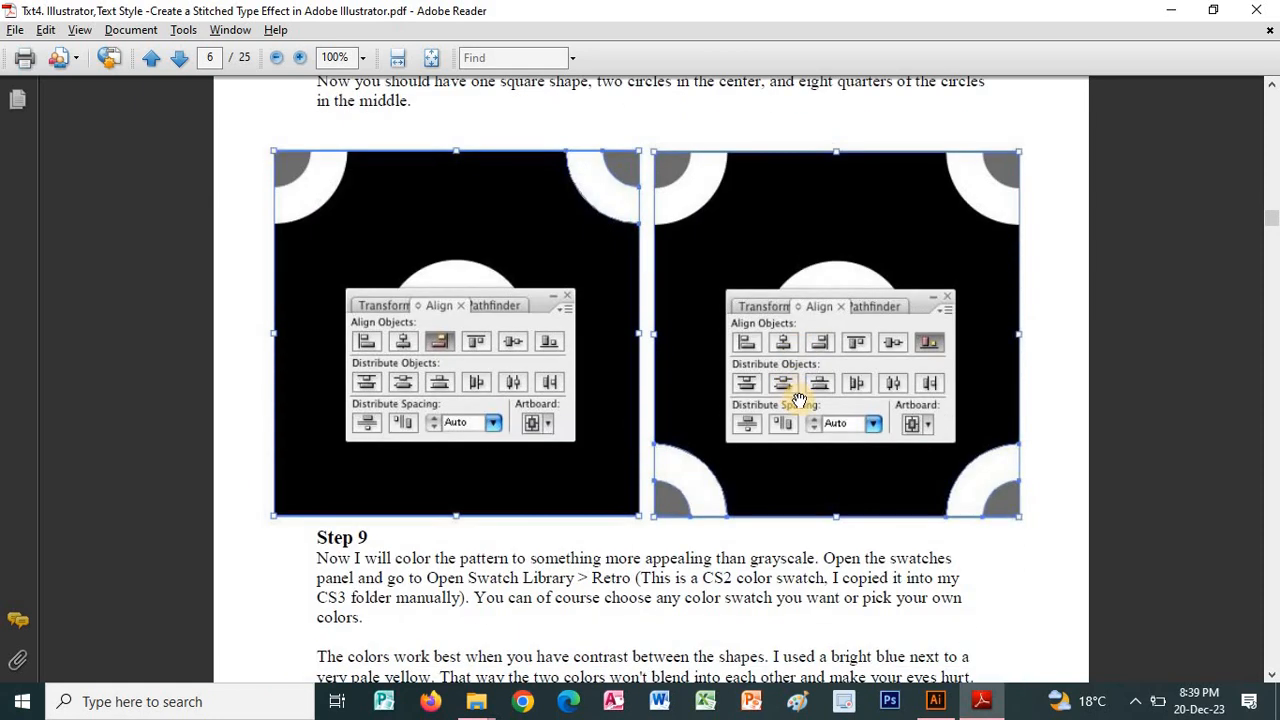
{"action": "scroll", "coordinate": [800, 410], "scroll_direction": "down", "scroll_amount": 1}
Step: Switch to Adobe Illustrator, duplicate the selected quarter circles, and move the copy above the center circles
{"action": "key", "text": "alt+Tab"}
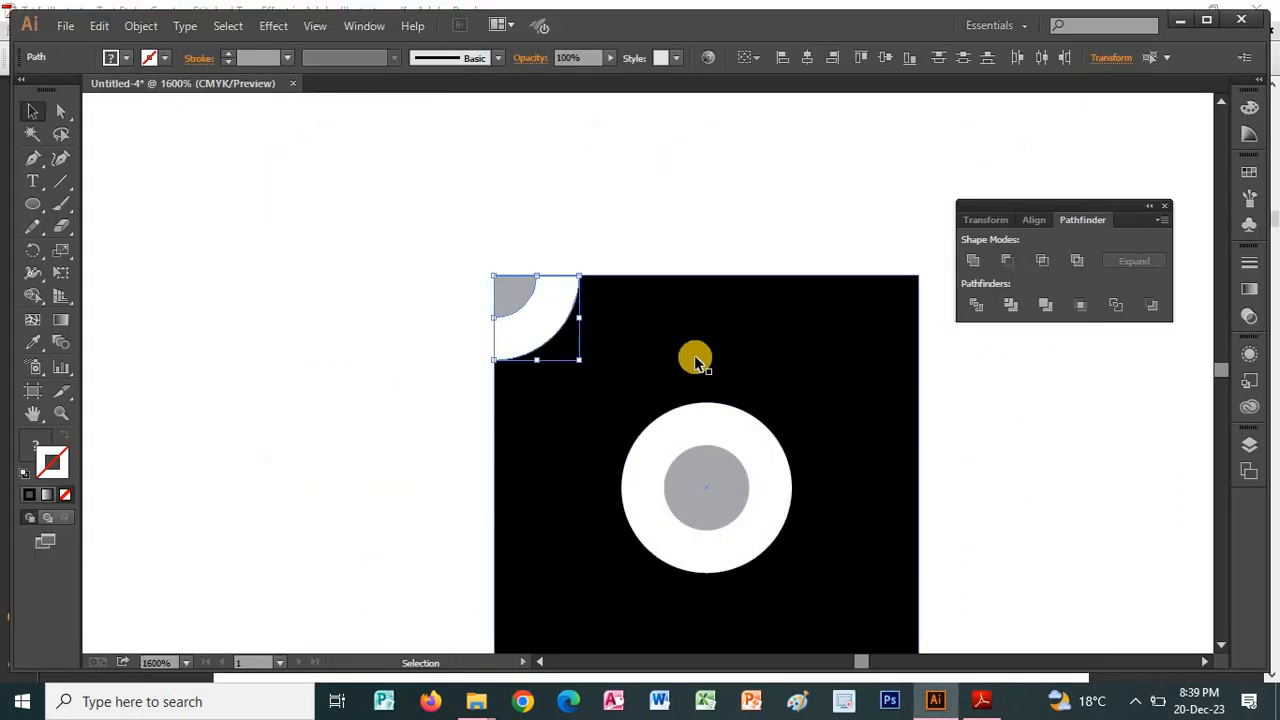
{"action": "key", "text": "a"}
{"action": "key", "text": "ctrl+c"}
{"action": "key", "text": "ctrl+v"}
{"action": "key", "text": "v"}
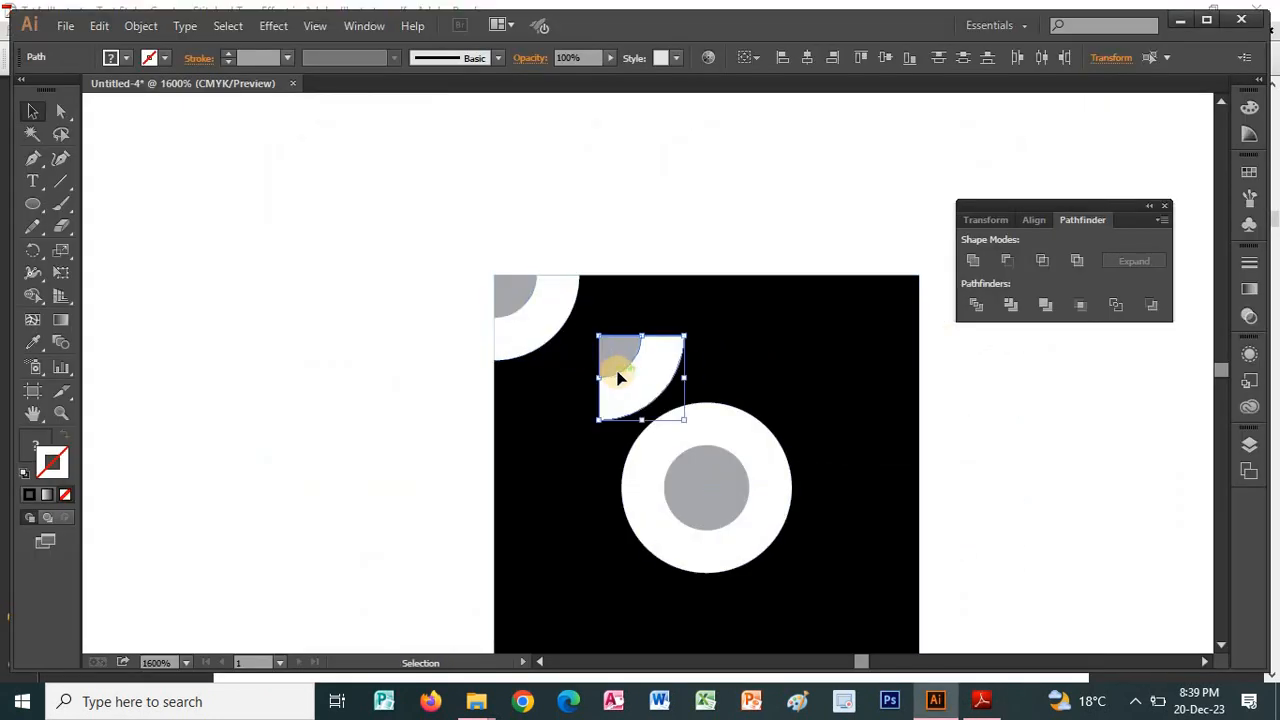
{"action": "left_click_drag", "start_coordinate": [624, 364], "coordinate": [725, 341]}
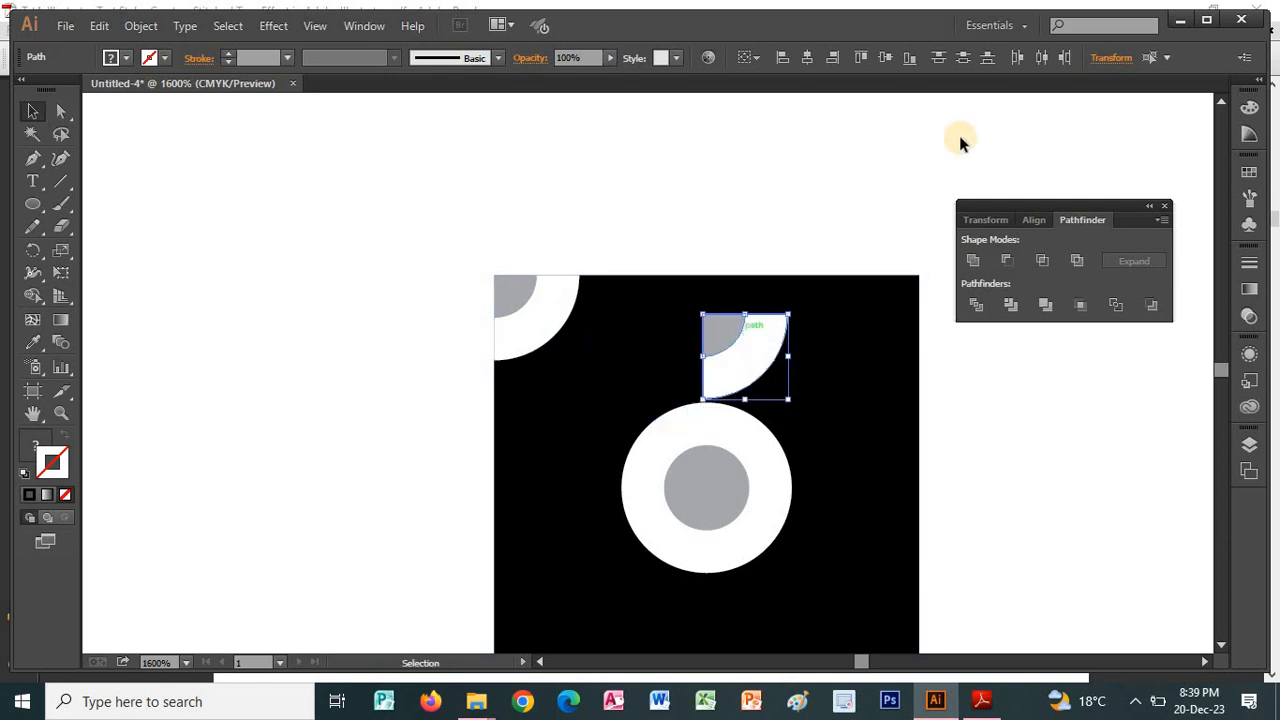
Step: Rotate the copied quarter circles 90° and fit them into the black square's lower-left corner
{"action": "left_click", "coordinate": [1147, 208]}
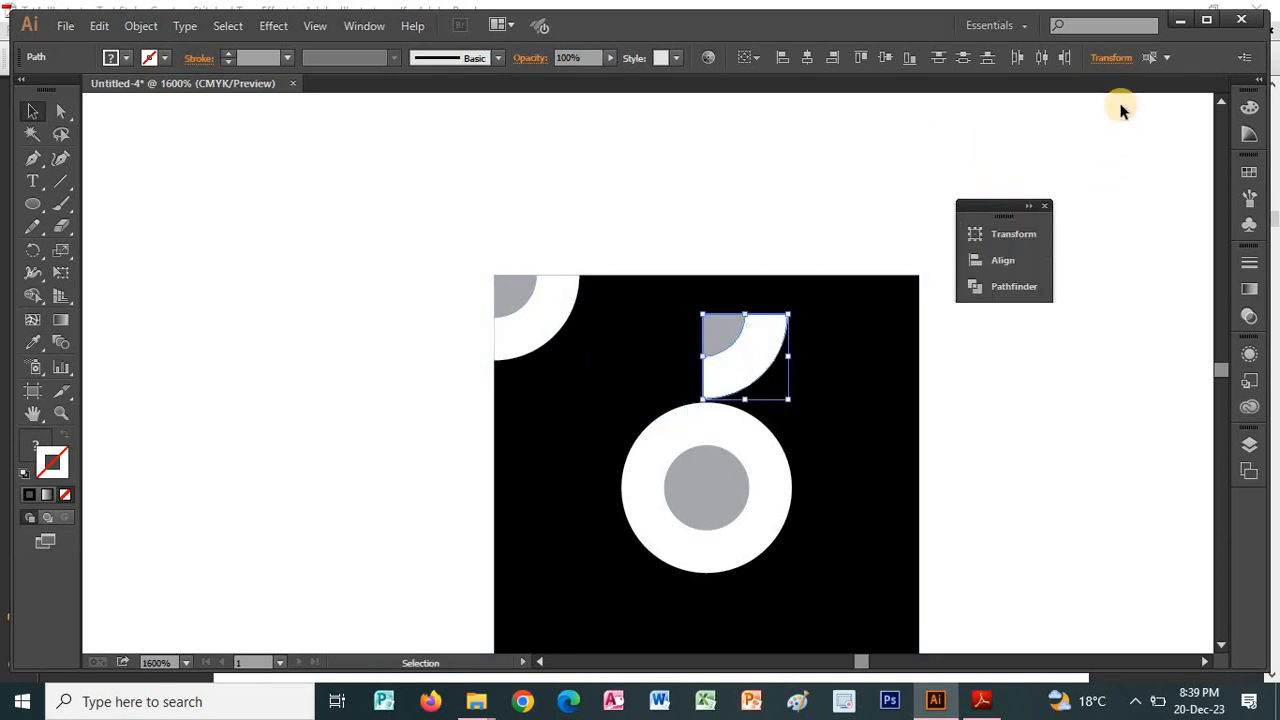
{"action": "left_click", "coordinate": [1111, 58]}
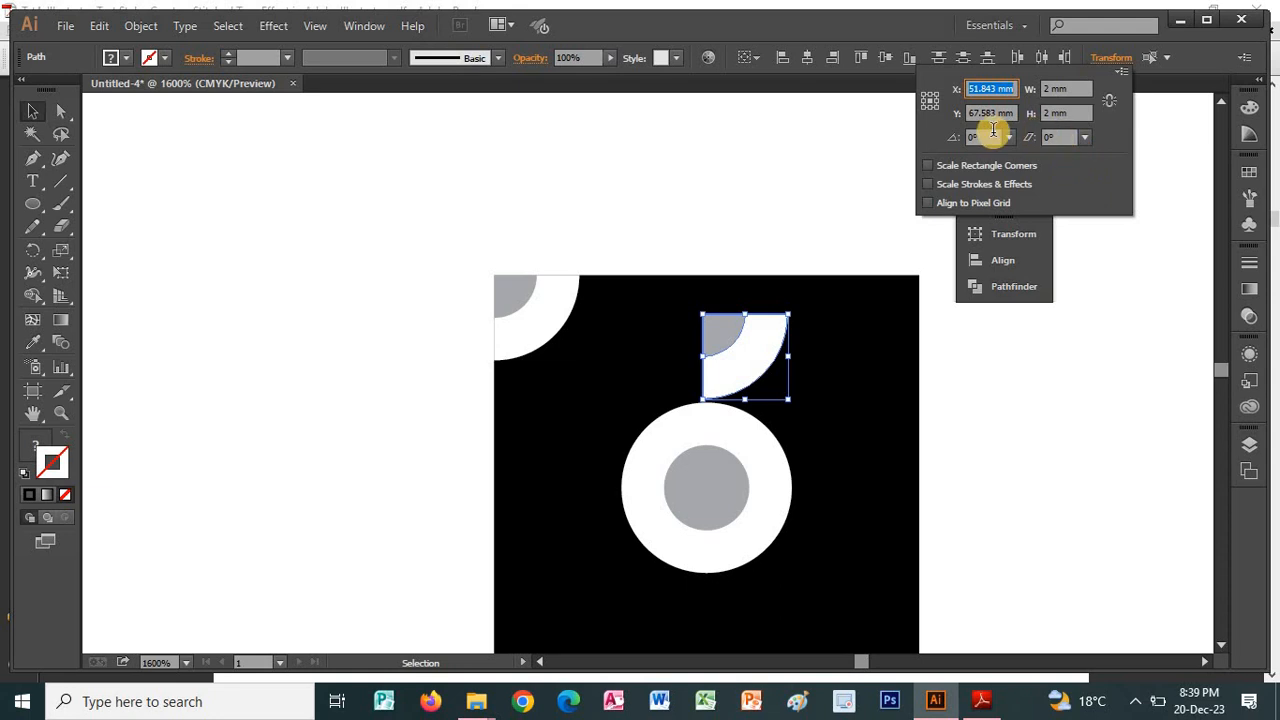
{"action": "left_click", "coordinate": [985, 137]}
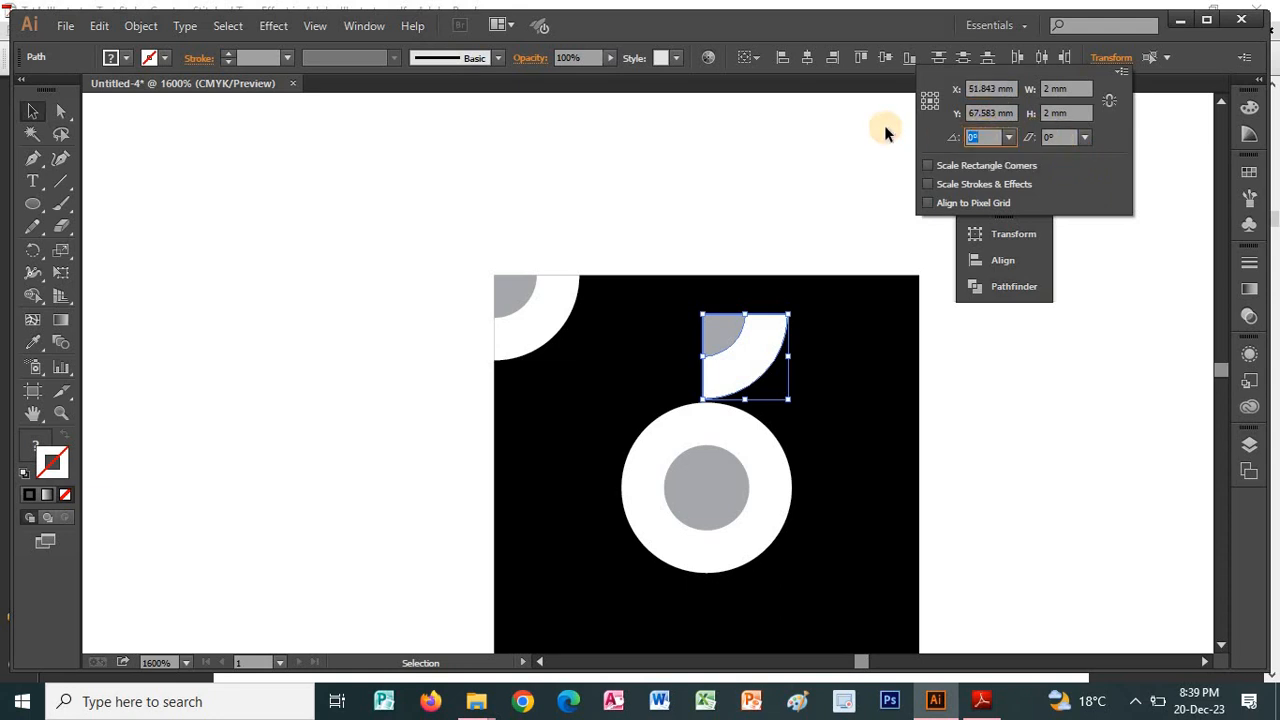
{"action": "type", "text": "90"}
{"action": "key", "text": "Return"}
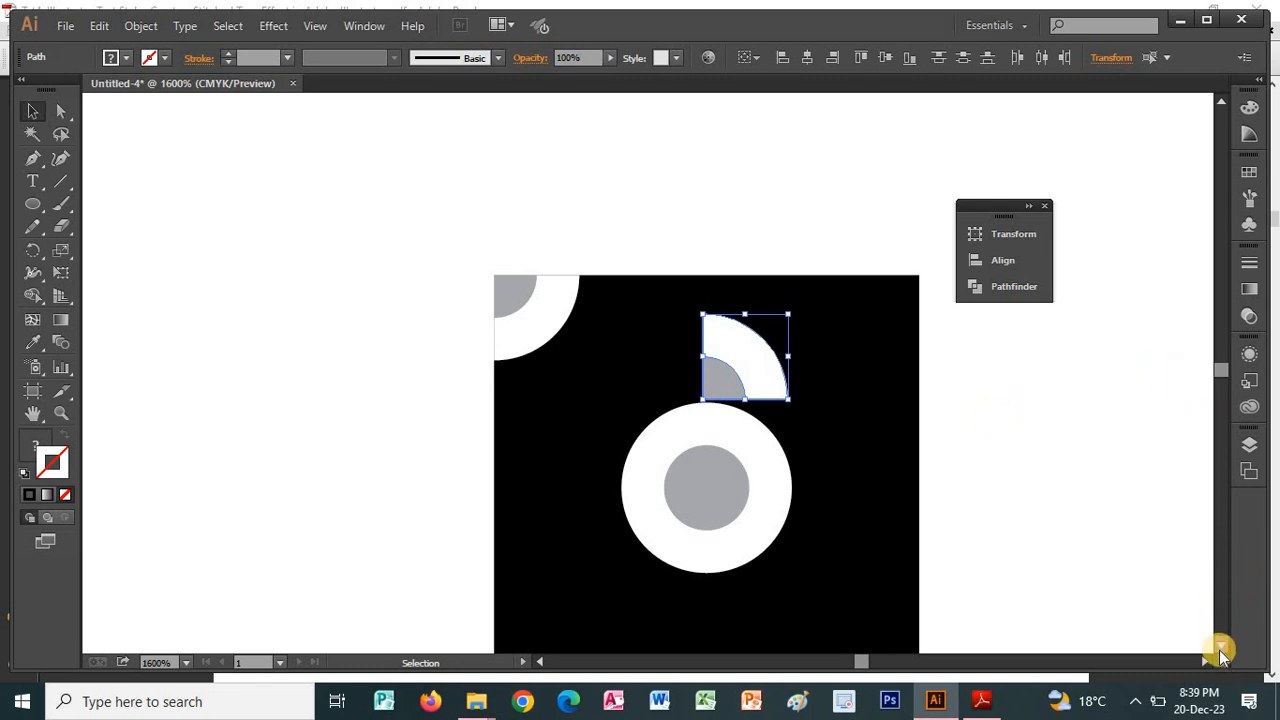
{"action": "left_click", "coordinate": [1221, 647]}
{"action": "left_click", "coordinate": [1221, 647]}
{"action": "left_click", "coordinate": [1221, 647]}
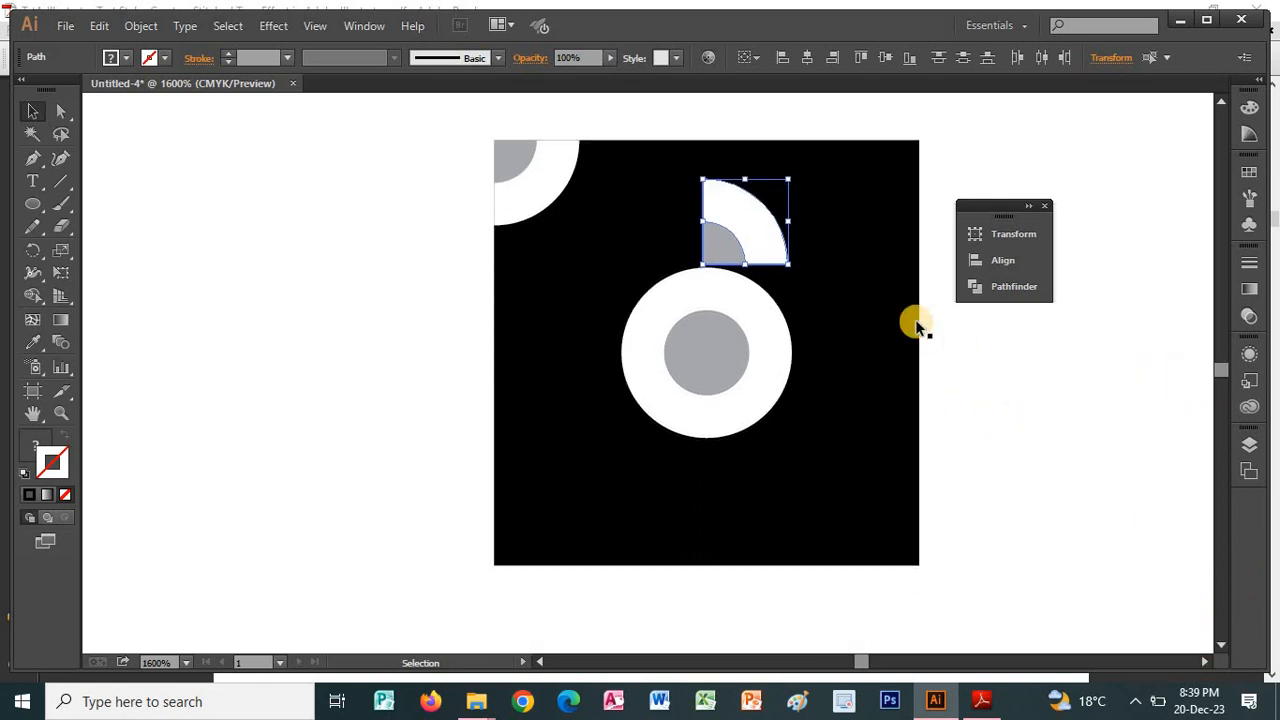
{"action": "left_click_drag", "start_coordinate": [736, 249], "coordinate": [531, 553]}
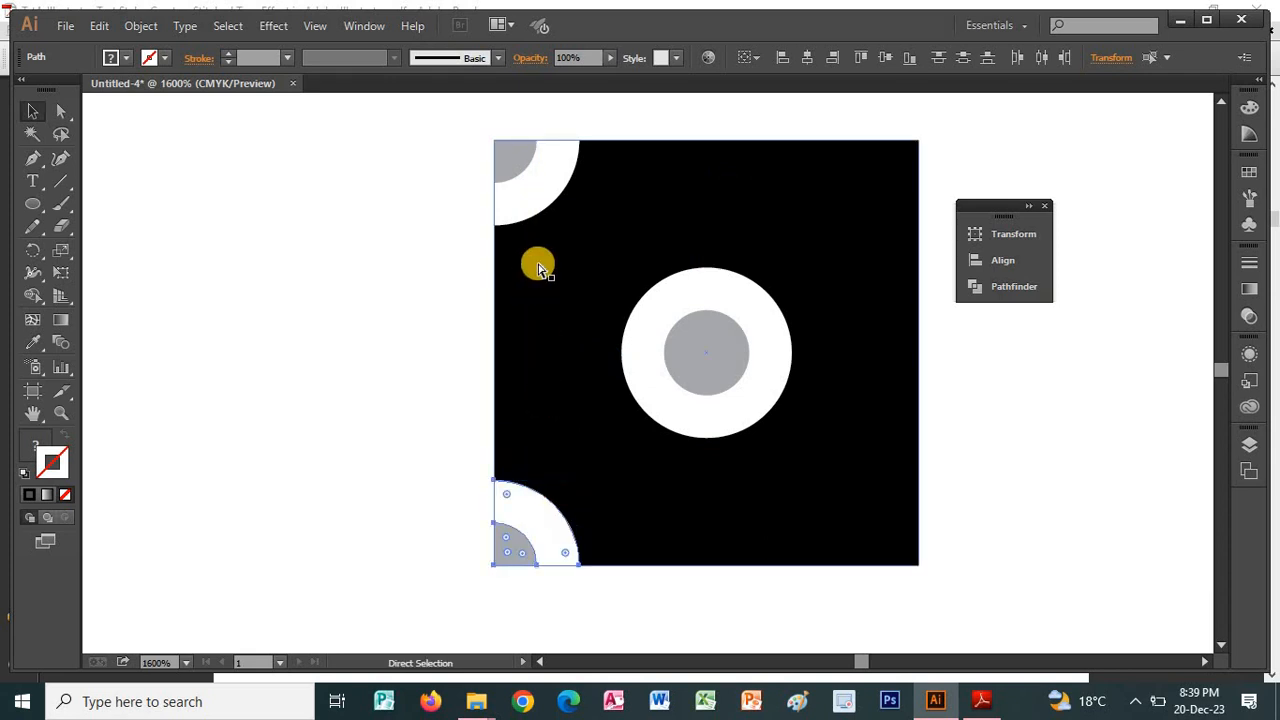
Step: Place a copy of the lower-left quarter circles, rotated a quarter turn counterclockwise, in the square's lower-right corner
{"action": "key", "text": "ctrl+v"}
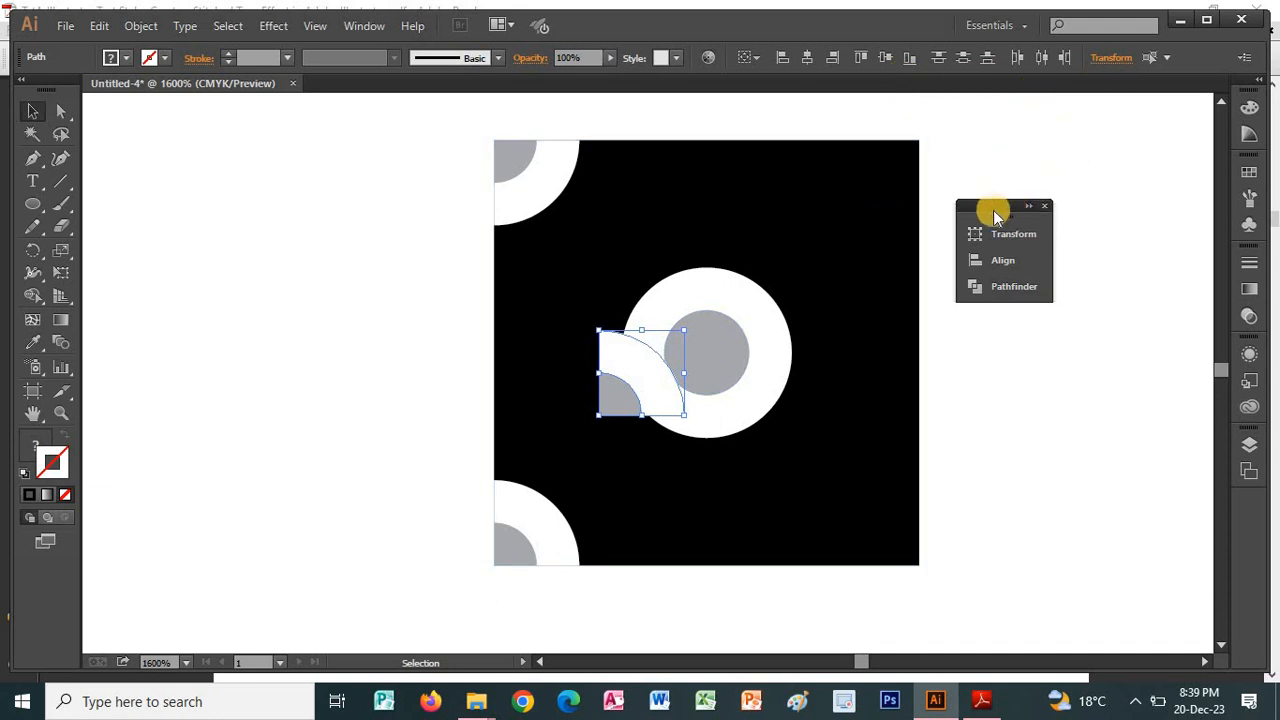
{"action": "left_click_drag", "start_coordinate": [1060, 222], "coordinate": [1152, 178]}
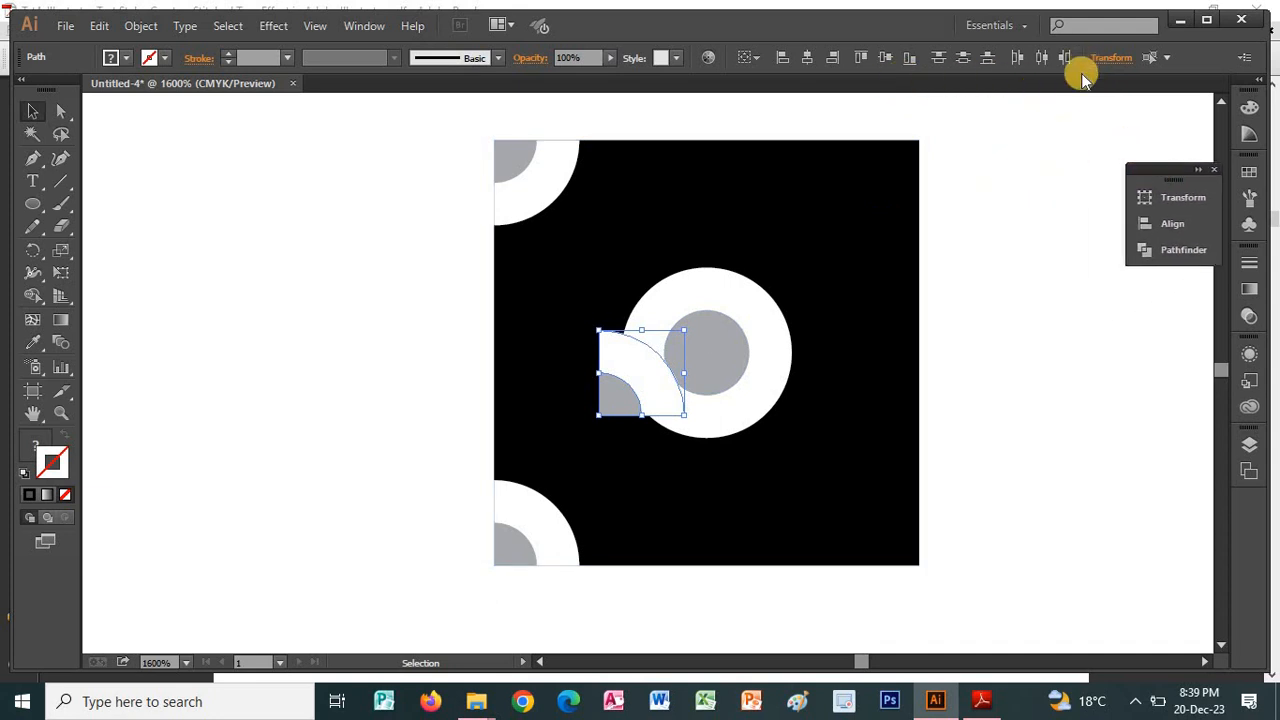
{"action": "left_click", "coordinate": [1104, 60]}
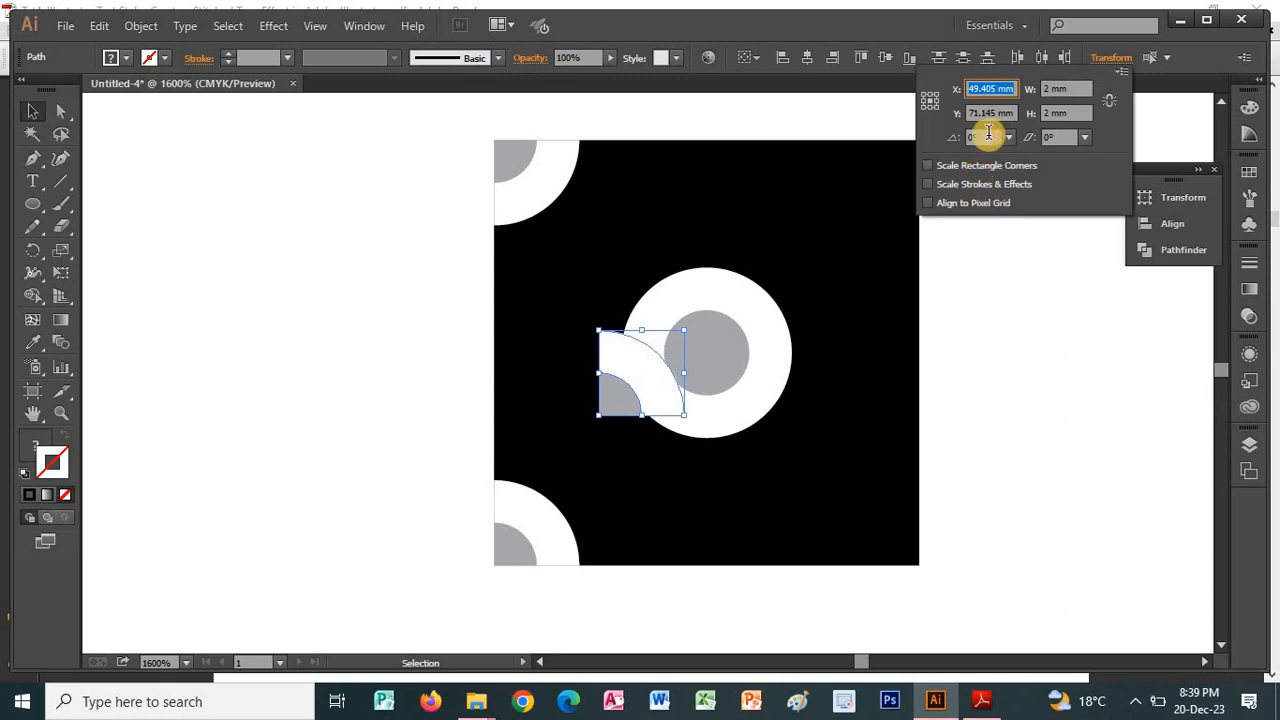
{"action": "left_click_drag", "start_coordinate": [988, 133], "coordinate": [906, 138]}
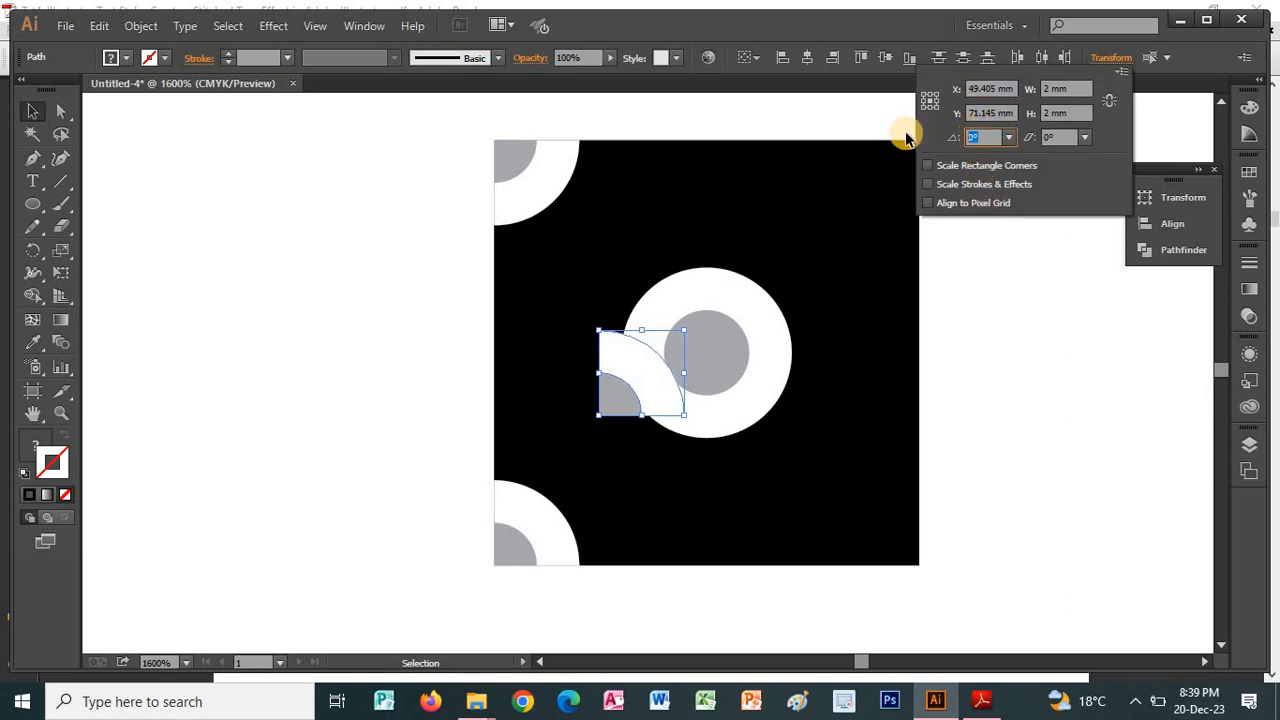
{"action": "key", "text": "Return"}
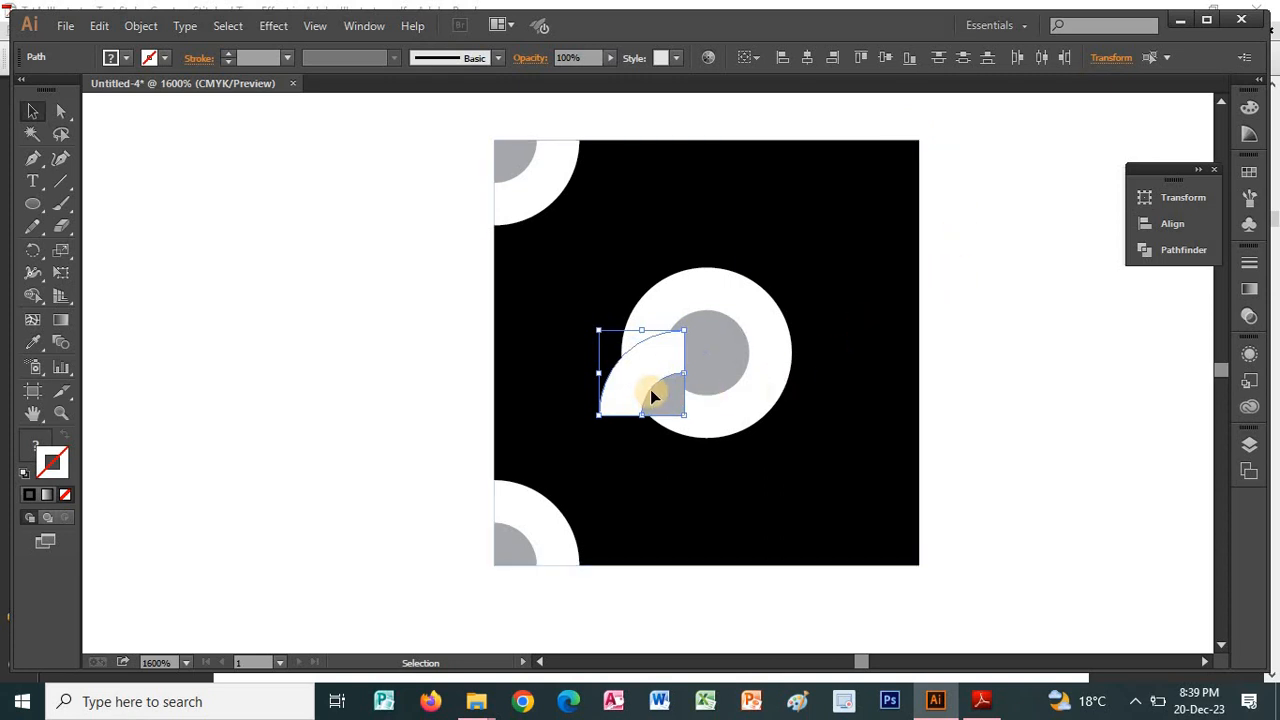
{"action": "left_click_drag", "start_coordinate": [651, 397], "coordinate": [890, 540]}
Step: Duplicate the upper-left gray and white quarter circles and rotate the copy a quarter turn counterclockwise
{"action": "left_click", "coordinate": [498, 172]}
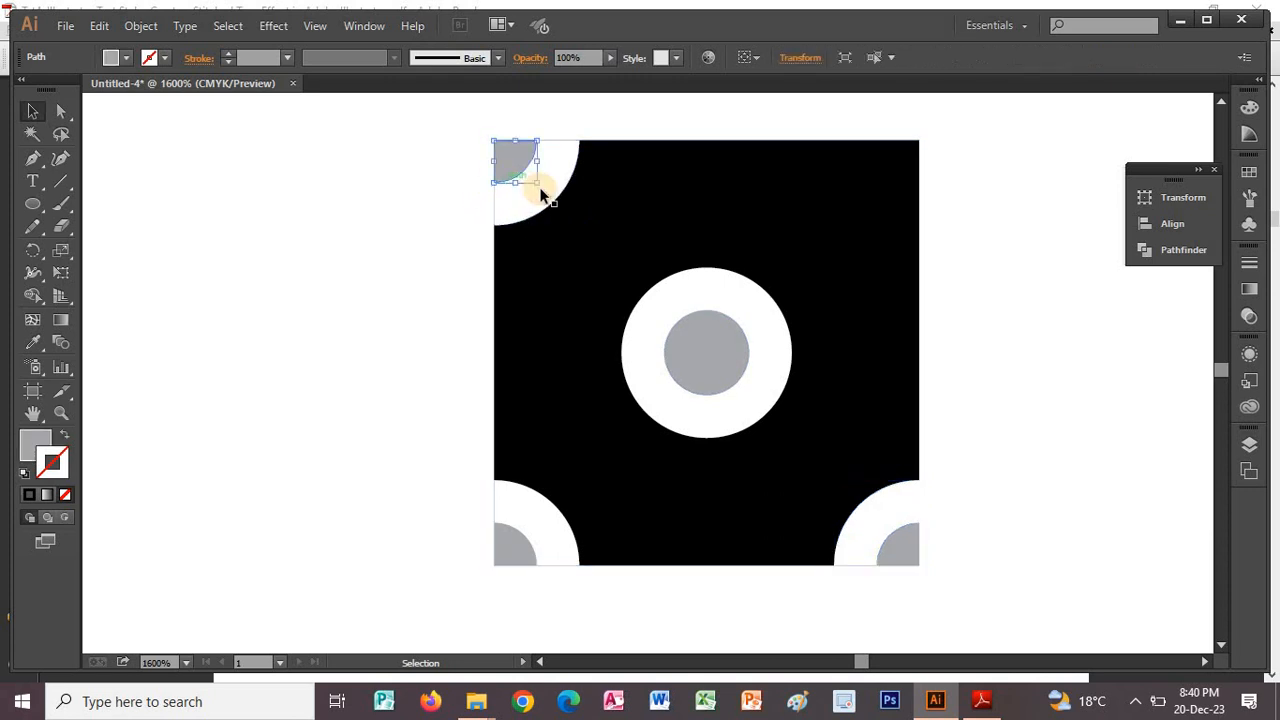
{"action": "left_click", "coordinate": [555, 192], "text": "shift"}
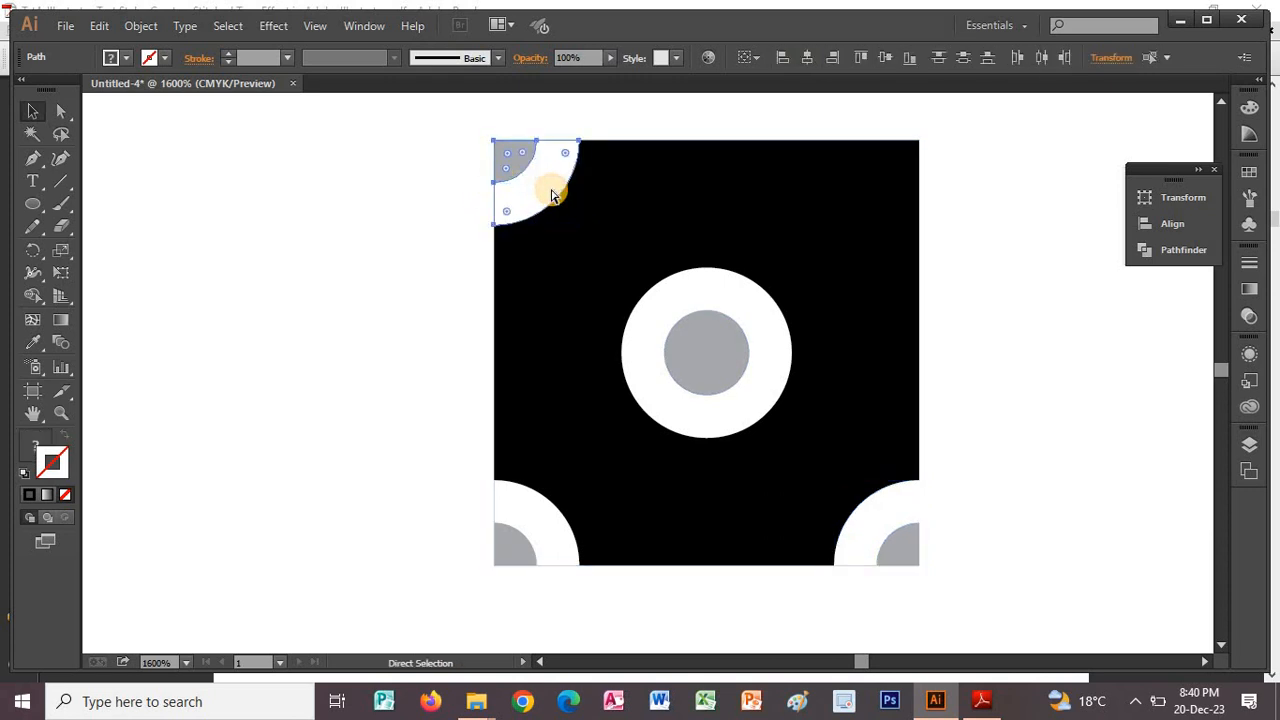
{"action": "key", "text": "ctrl+c"}
{"action": "key", "text": "ctrl+v"}
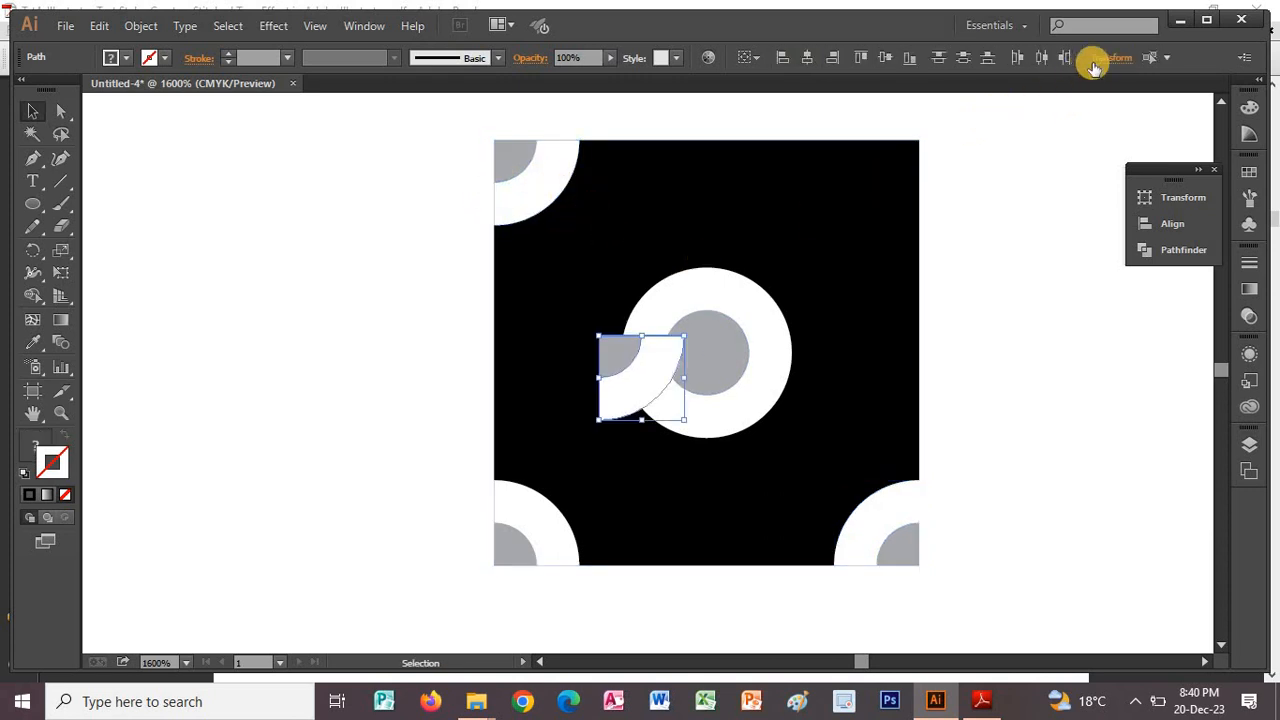
{"action": "left_click", "coordinate": [1097, 62]}
{"action": "left_click", "coordinate": [985, 137]}
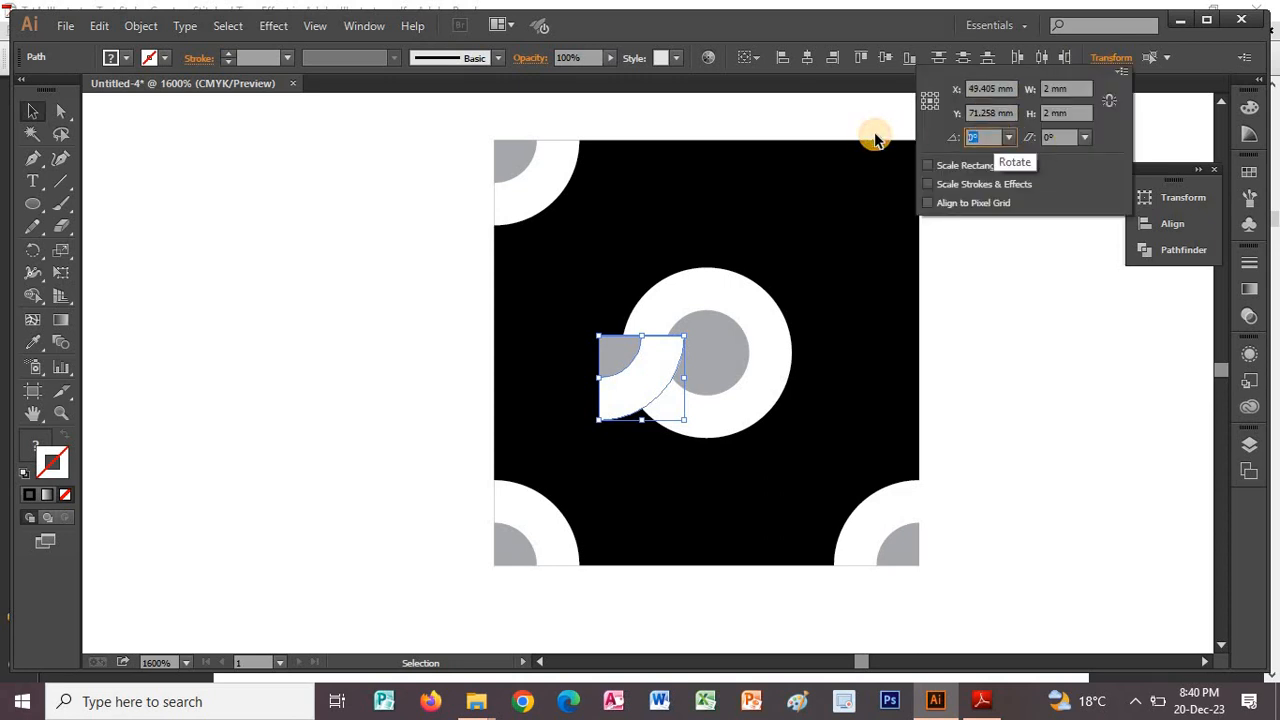
{"action": "key", "text": "Return"}
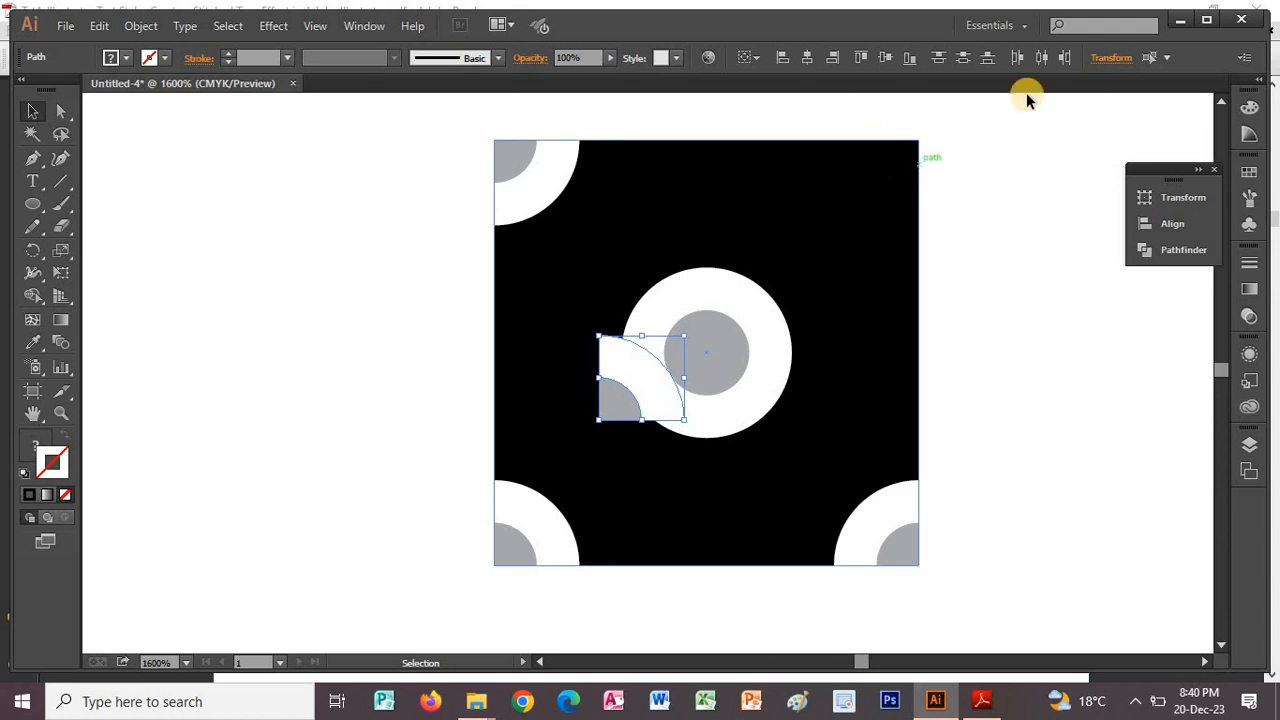
Step: Rotate the new copy a further 180° and fit it into the square's upper-right corner
{"action": "left_click", "coordinate": [1100, 62]}
{"action": "left_click", "coordinate": [995, 137]}
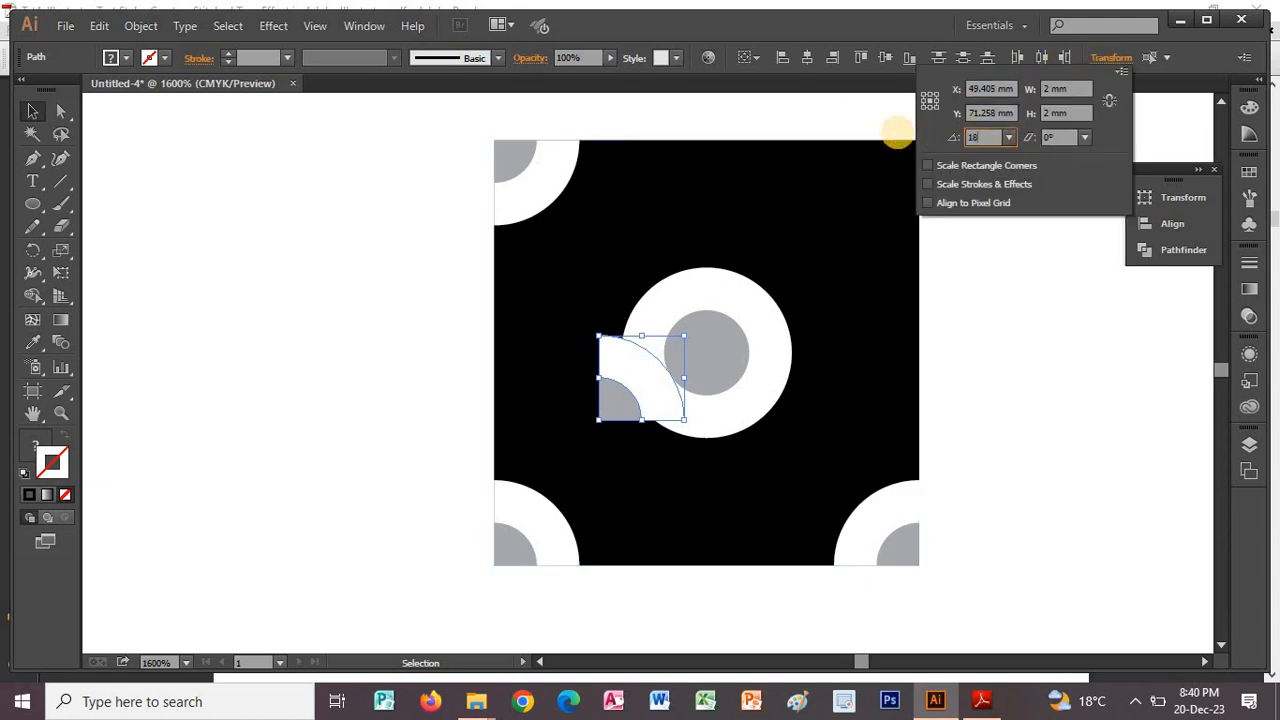
{"action": "key", "text": "Return"}
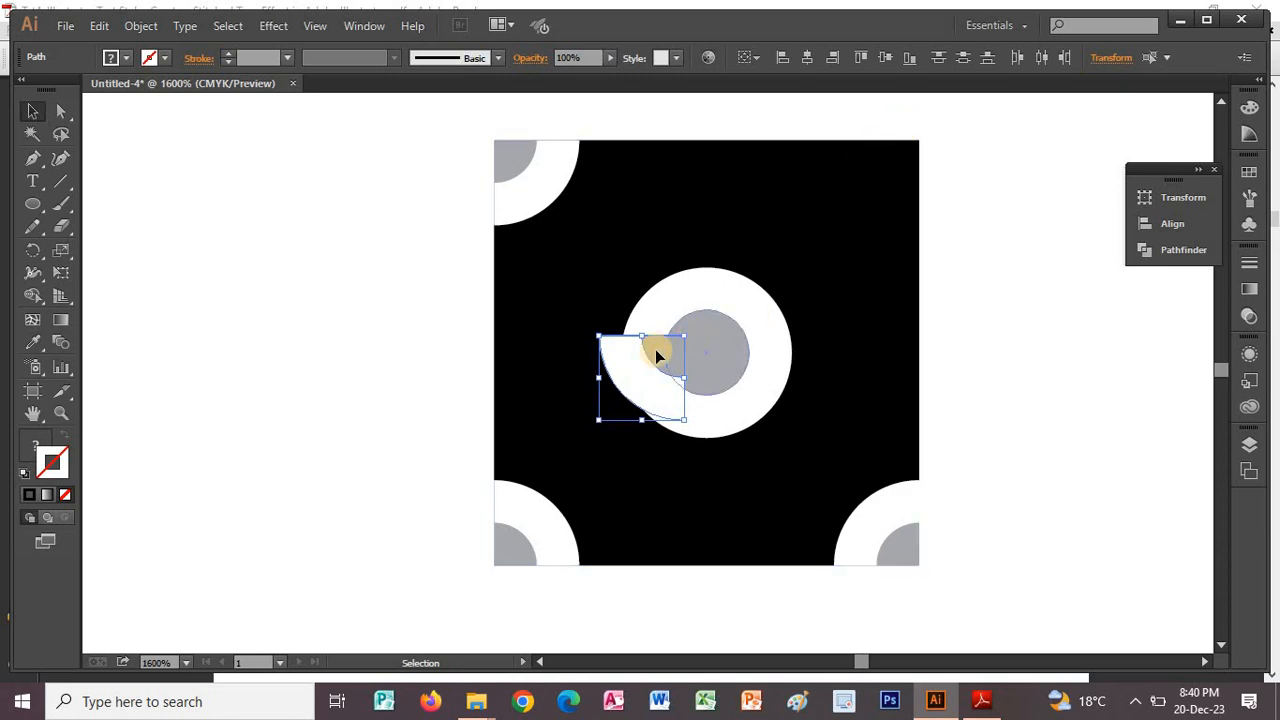
{"action": "left_click_drag", "start_coordinate": [651, 369], "coordinate": [887, 173]}
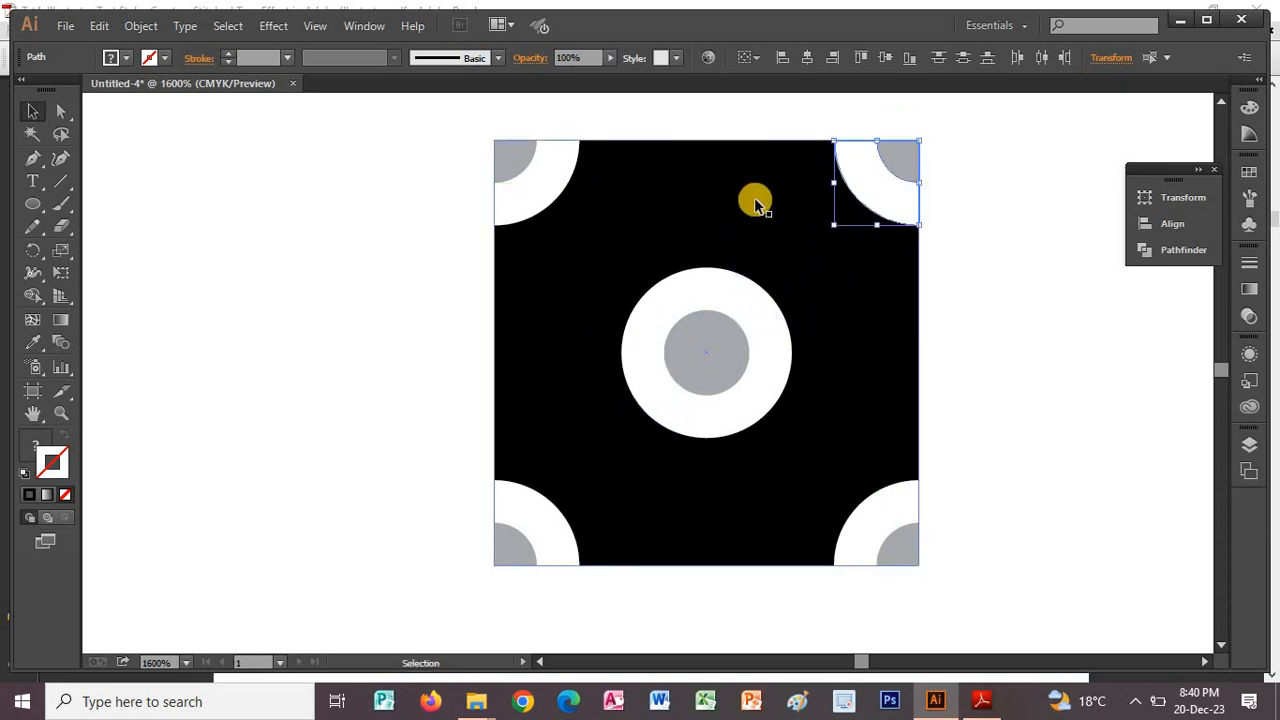
Step: Switch to Adobe Reader and examine the Step 9 instructions on coloring the pattern with a swatch library
{"action": "left_click", "coordinate": [981, 701]}
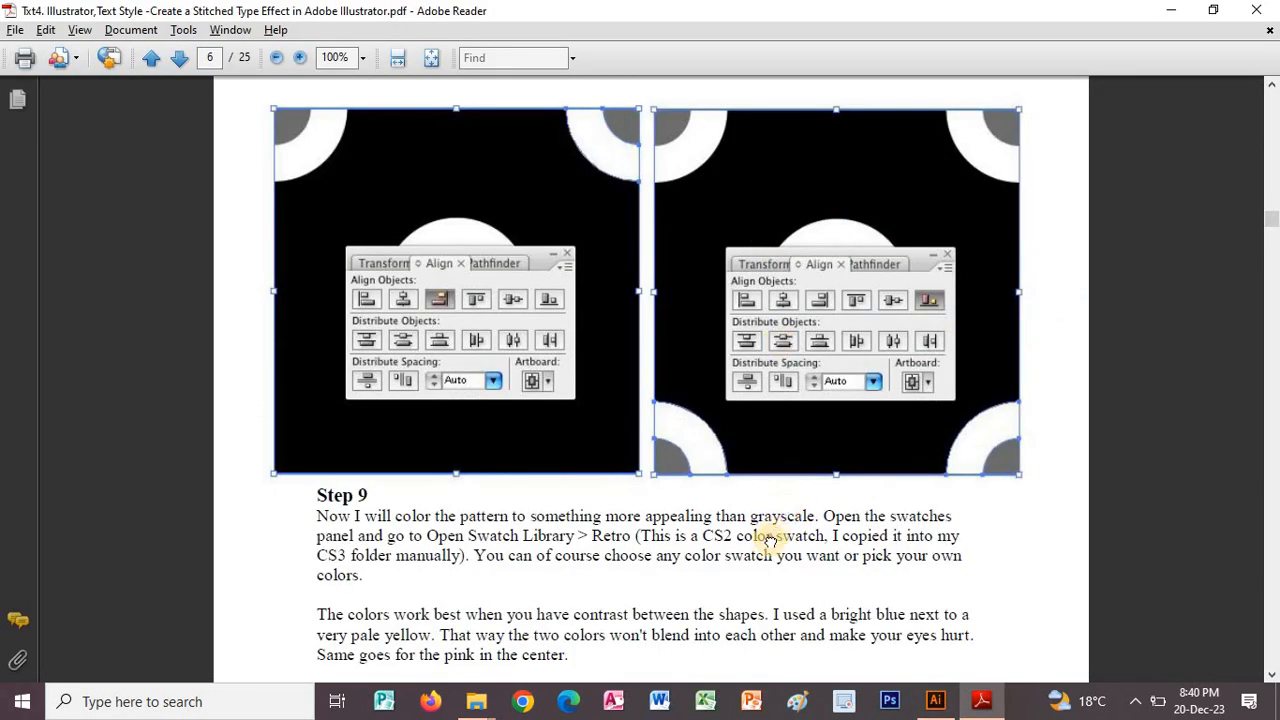
{"action": "scroll", "coordinate": [789, 400], "scroll_direction": "down", "scroll_amount": 4}
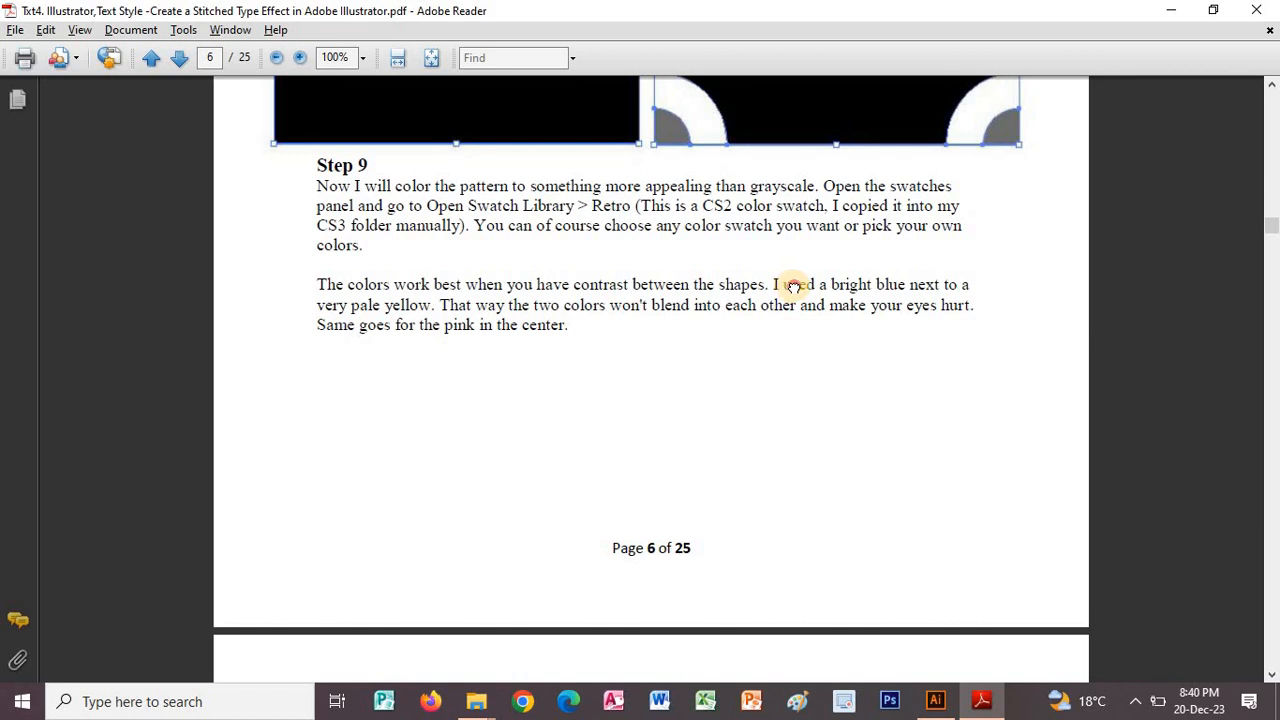
{"action": "scroll", "coordinate": [793, 287], "scroll_direction": "down", "scroll_amount": 3}
{"action": "scroll", "coordinate": [804, 380], "scroll_direction": "up", "scroll_amount": 3}
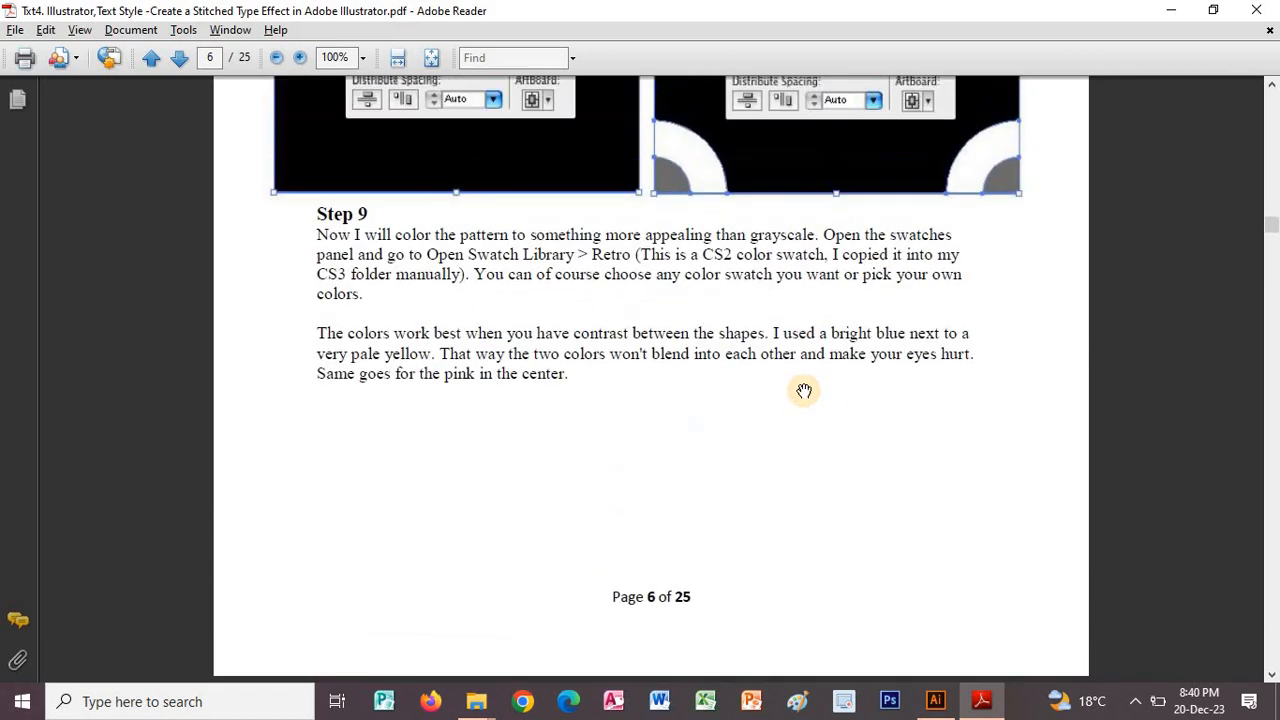
{"action": "scroll", "coordinate": [804, 390], "scroll_direction": "up", "scroll_amount": 1}
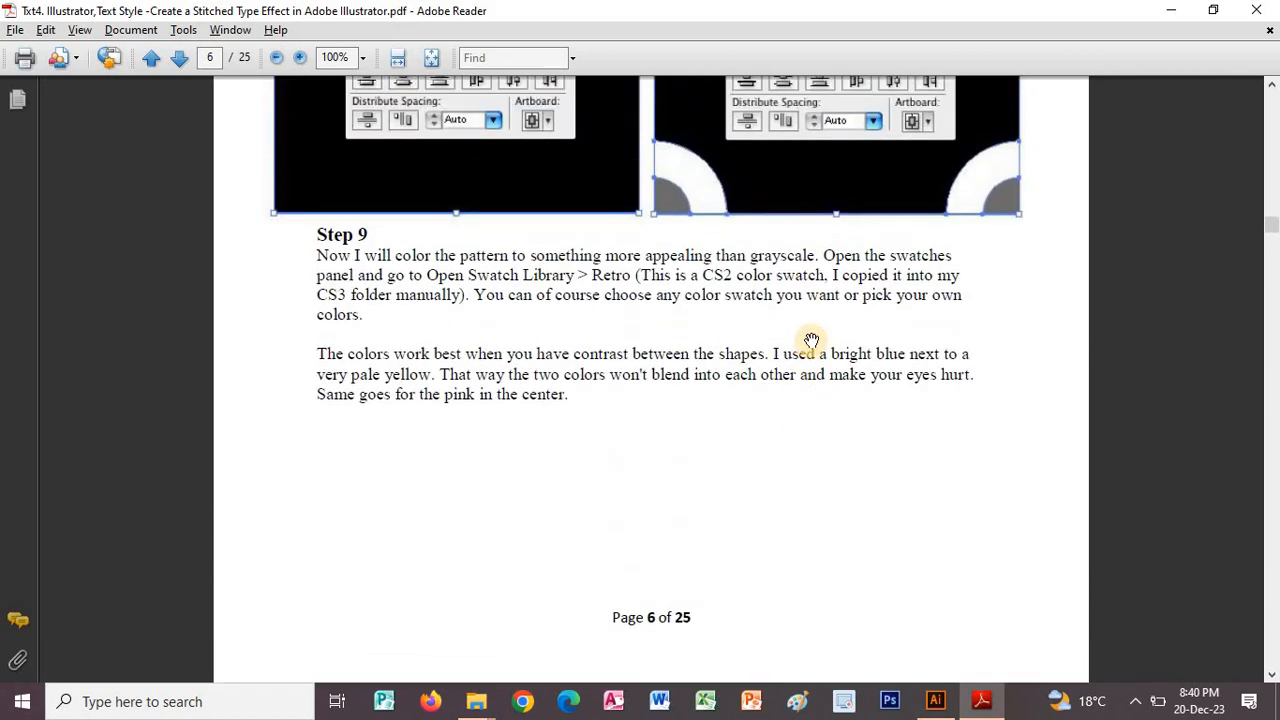
{"action": "scroll", "coordinate": [858, 329], "scroll_direction": "down", "scroll_amount": 3}
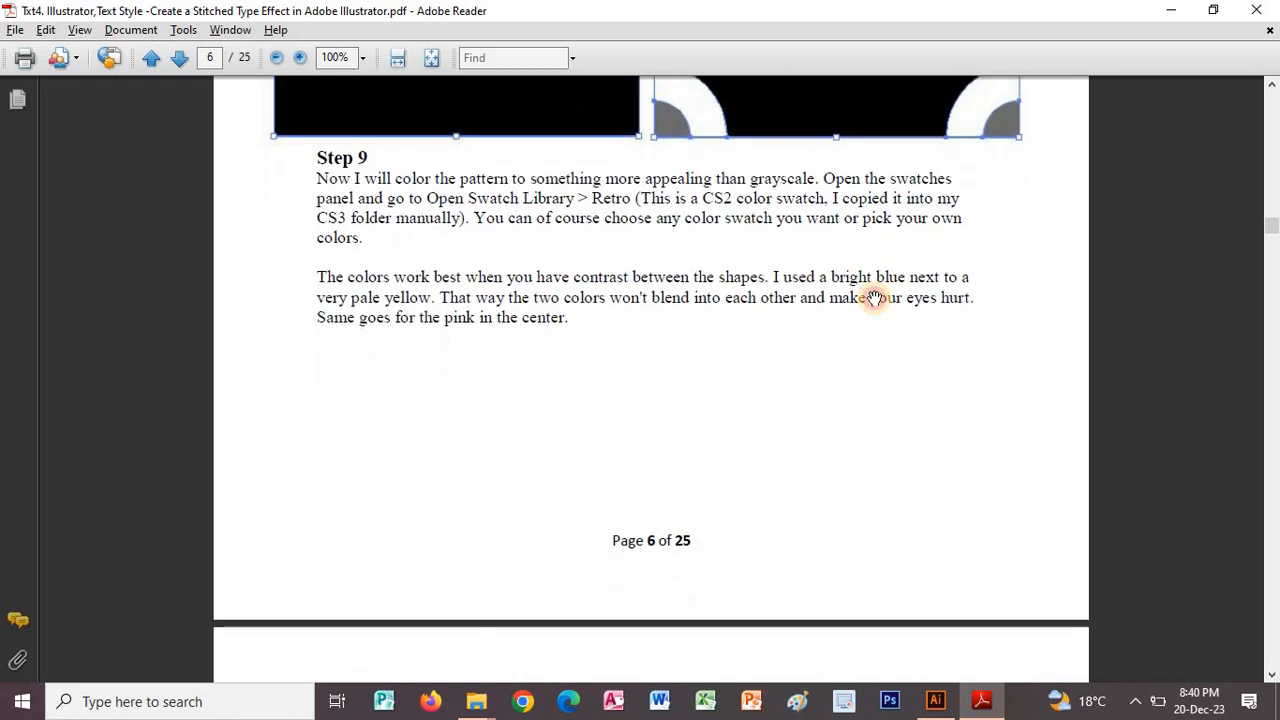
Step: Examine the colored pattern example and the Step 10 instructions on page 7 of the tutorial
{"action": "scroll", "coordinate": [857, 306], "scroll_direction": "down", "scroll_amount": 1}
{"action": "scroll", "coordinate": [862, 281], "scroll_direction": "down", "scroll_amount": 10}
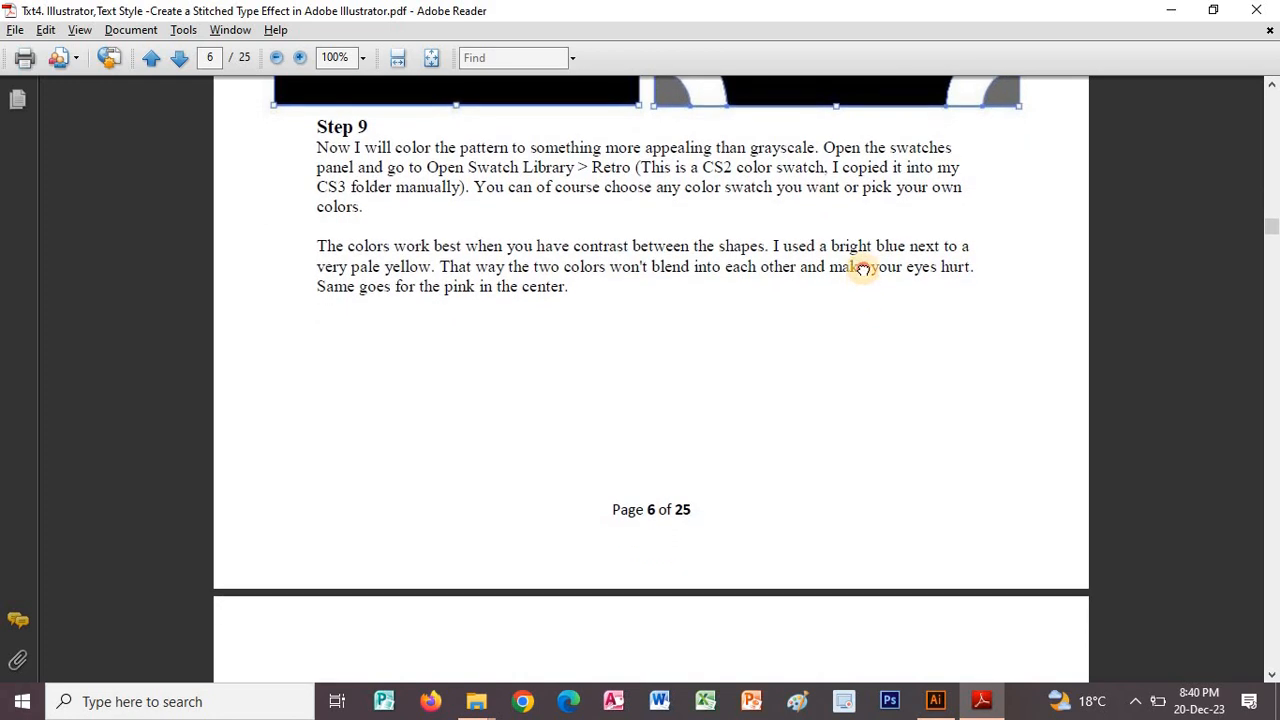
{"action": "scroll", "coordinate": [862, 244], "scroll_direction": "down", "scroll_amount": 7}
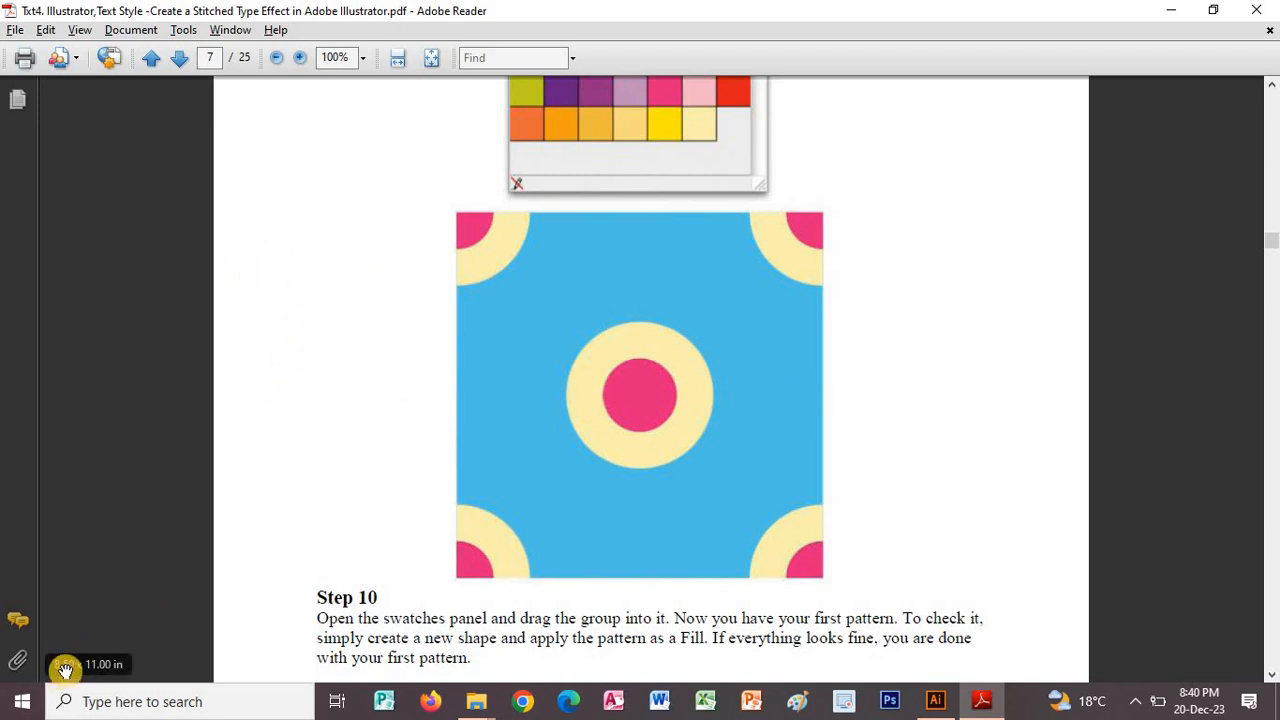
{"action": "left_click_drag", "start_coordinate": [780, 391], "coordinate": [766, 287]}
Step: Switch to Illustrator and fill the small gray circle at the square's center with bright pink, without a stroke
{"action": "left_click", "coordinate": [948, 705]}
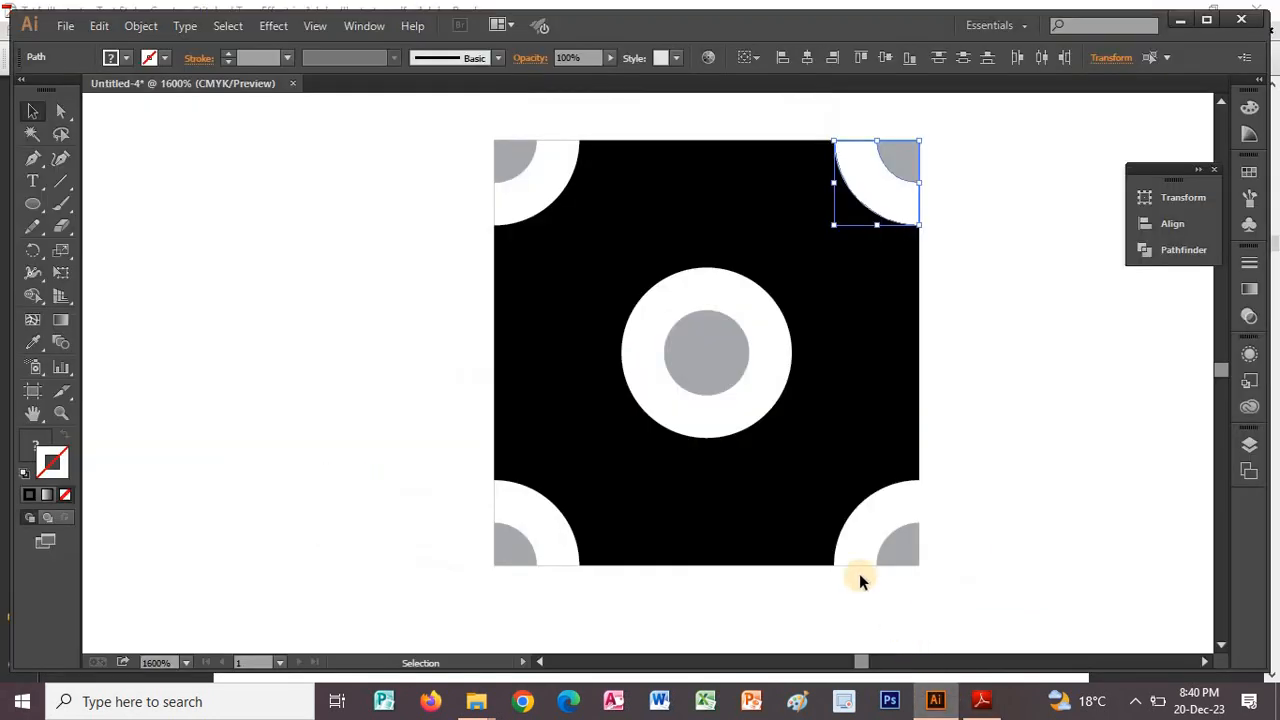
{"action": "left_click", "coordinate": [712, 376]}
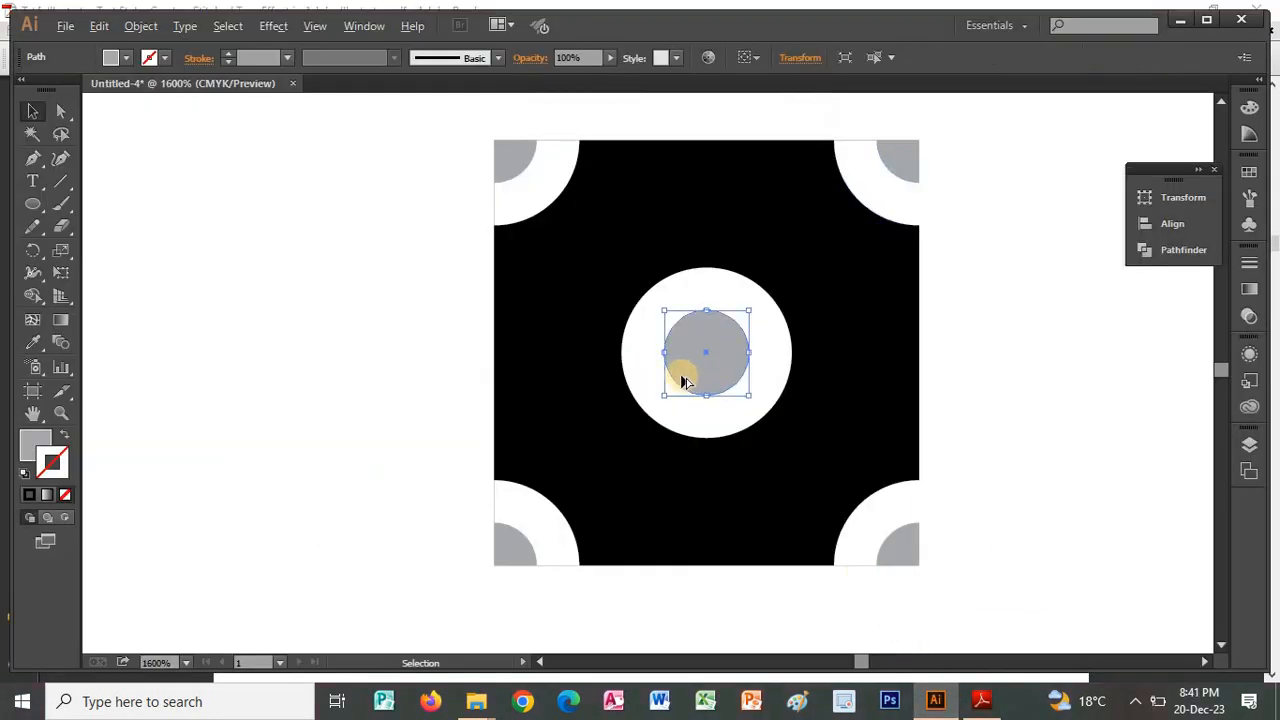
{"action": "key", "text": "alt+Tab"}
{"action": "key", "text": "alt+Tab"}
{"action": "left_click", "coordinate": [1250, 174]}
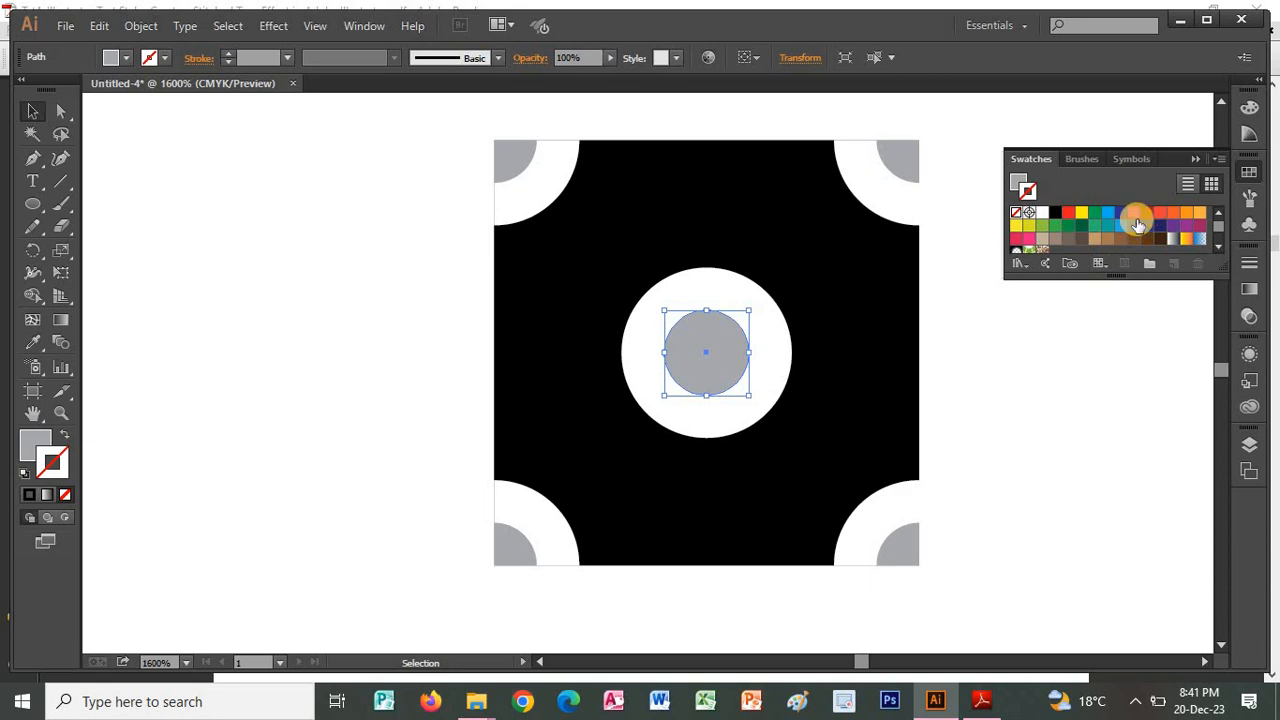
{"action": "left_click", "coordinate": [1135, 214]}
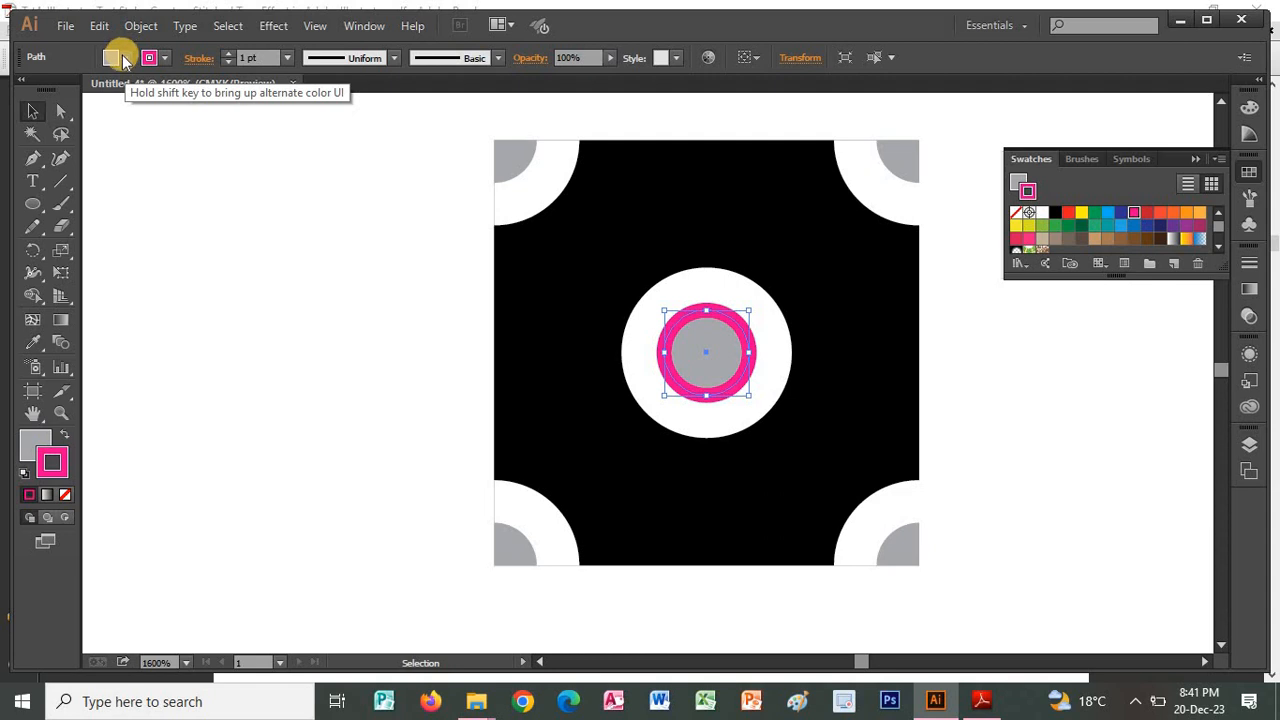
{"action": "key", "text": "slash"}
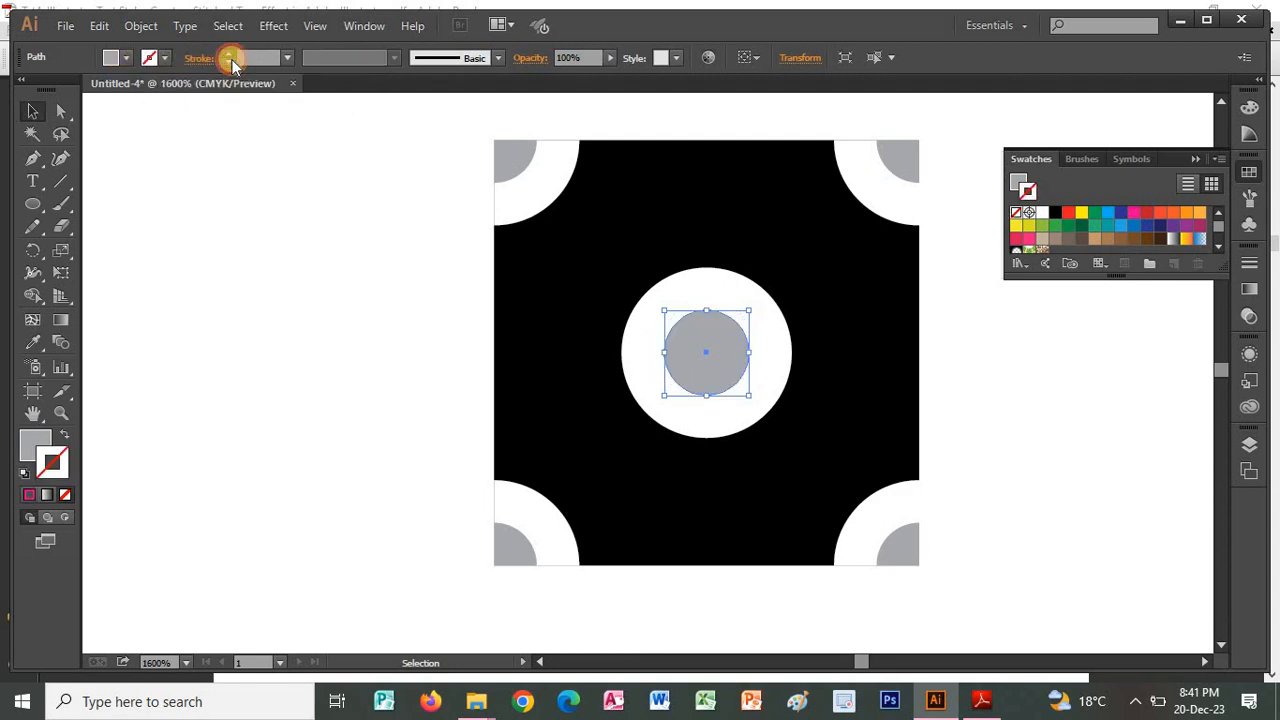
{"action": "left_click", "coordinate": [118, 58]}
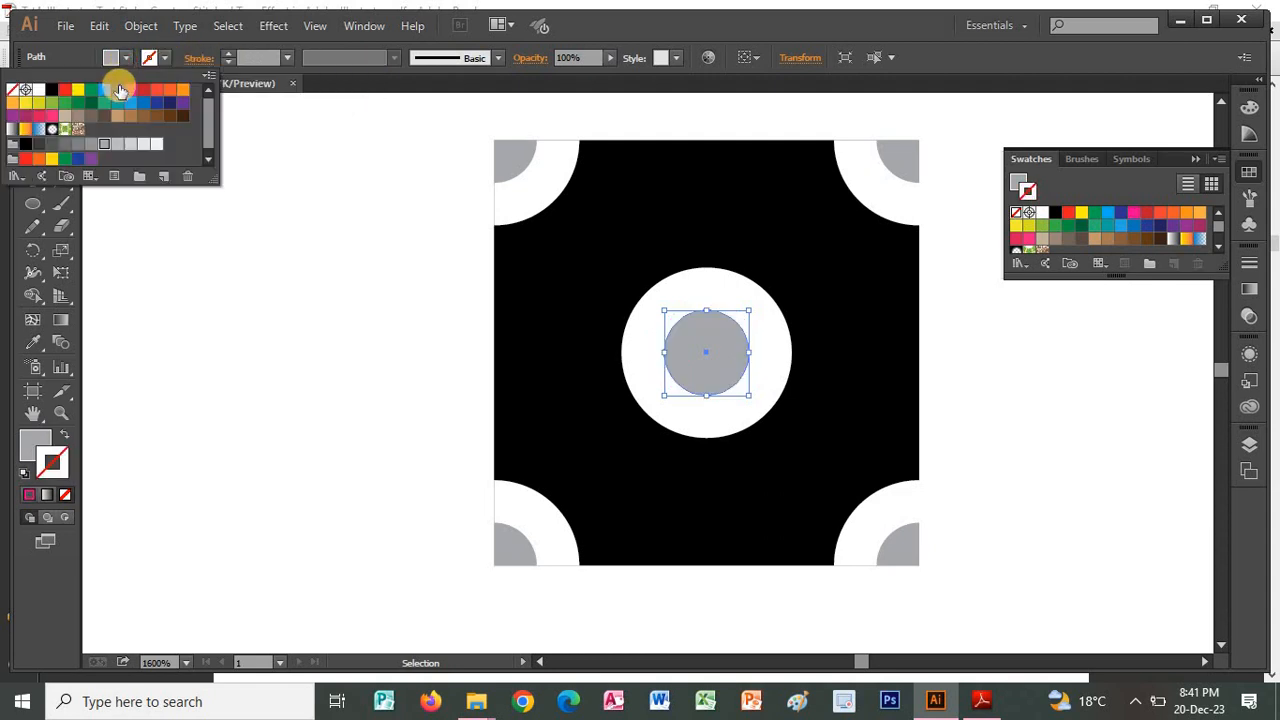
{"action": "left_click", "coordinate": [130, 89]}
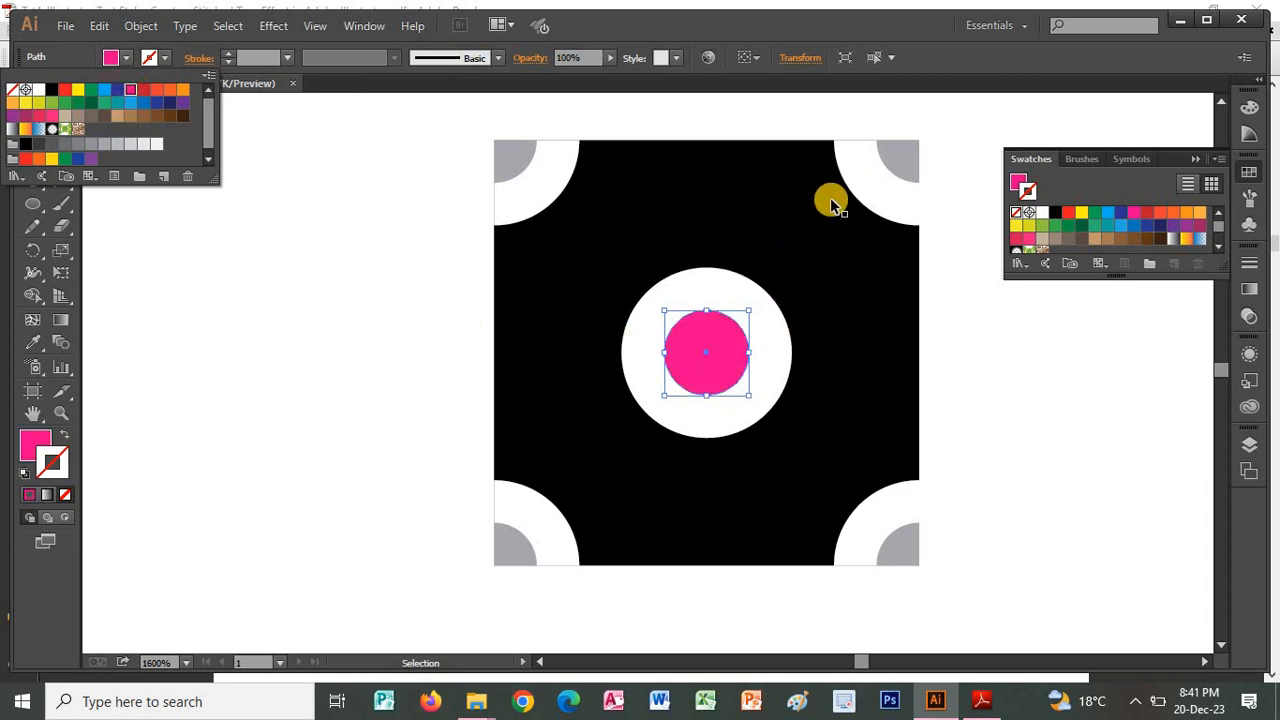
Step: Fill the larger white circle around the pink center with light orange, without a stroke
{"action": "left_click", "coordinate": [783, 386]}
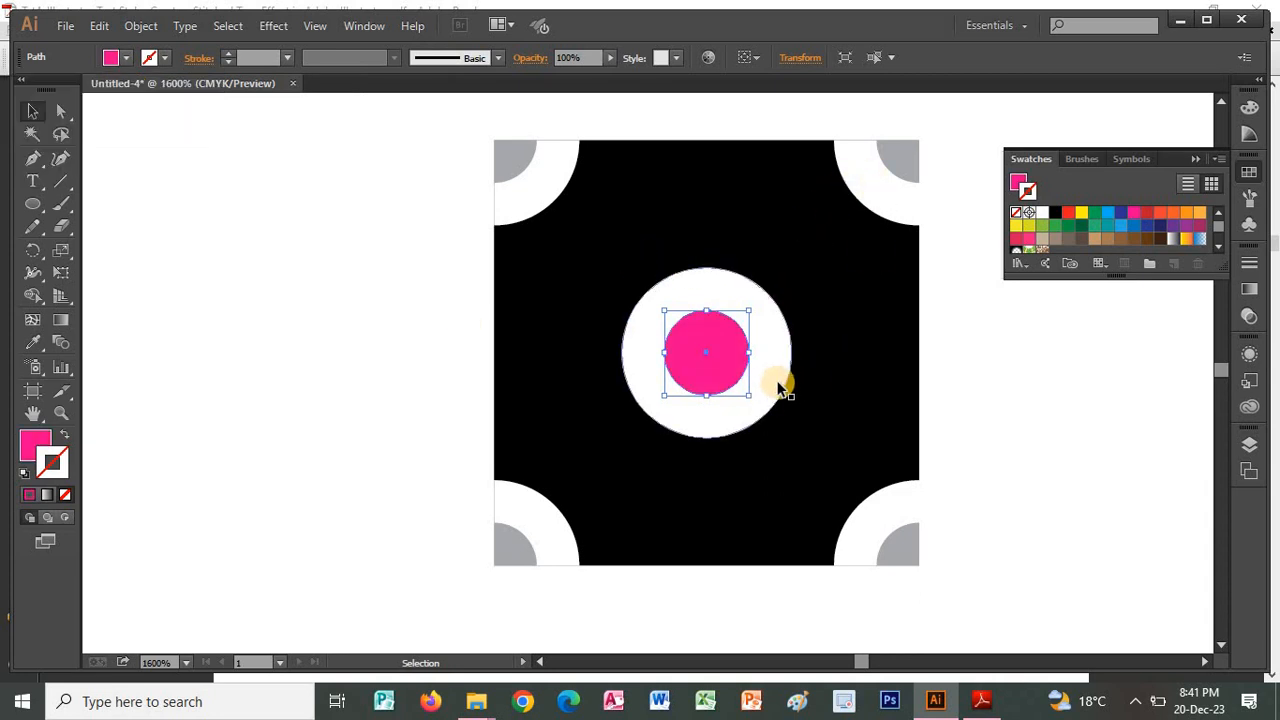
{"action": "left_click", "coordinate": [771, 396]}
{"action": "key", "text": "alt+Tab"}
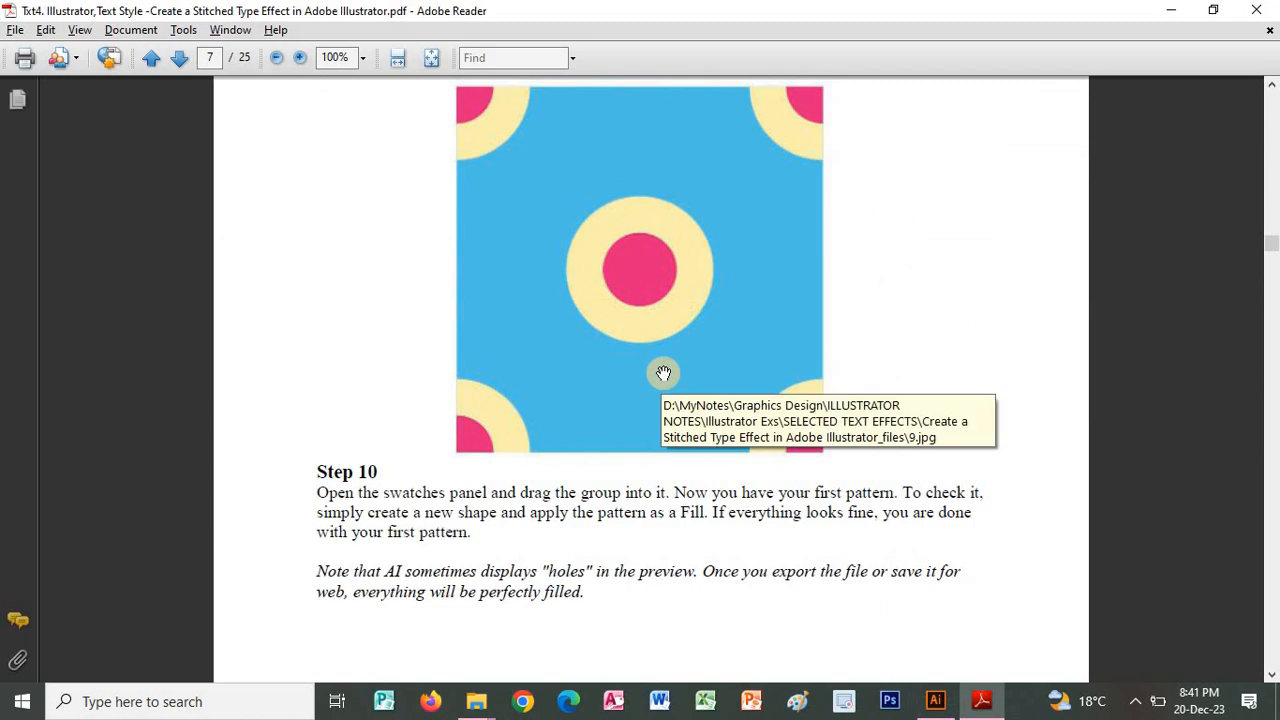
{"action": "key", "text": "alt+Tab"}
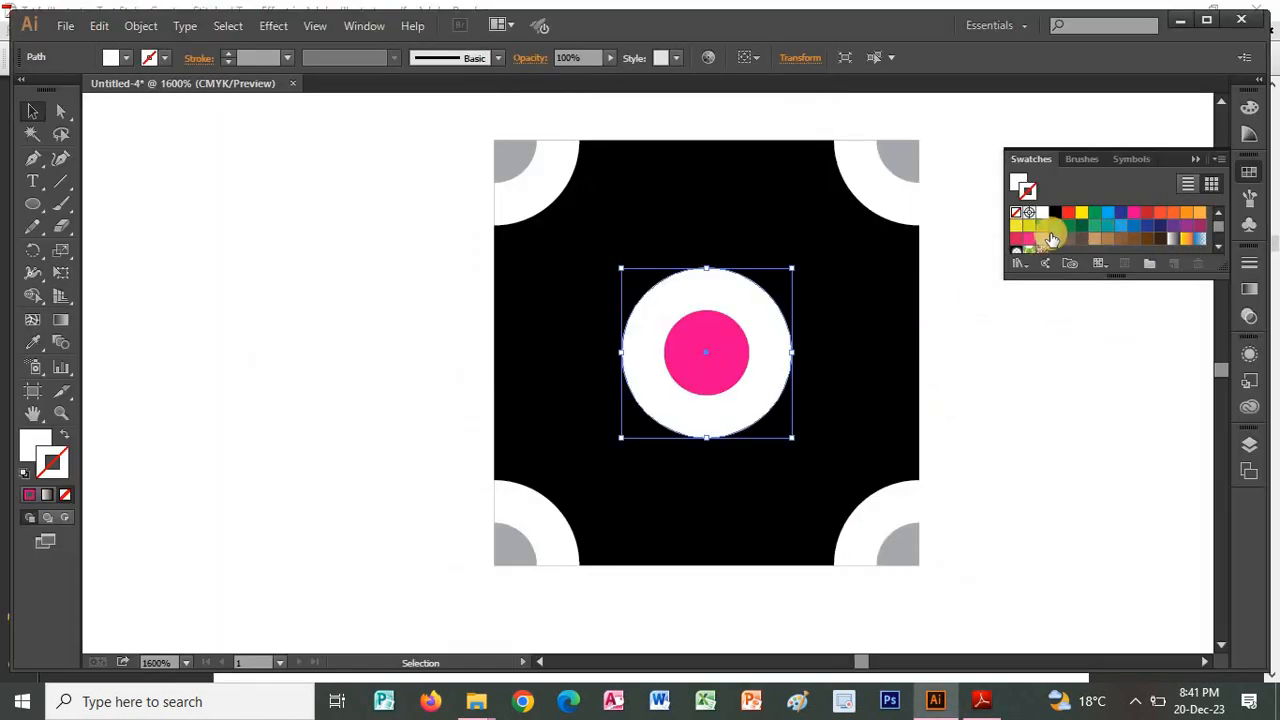
{"action": "left_click", "coordinate": [1016, 227]}
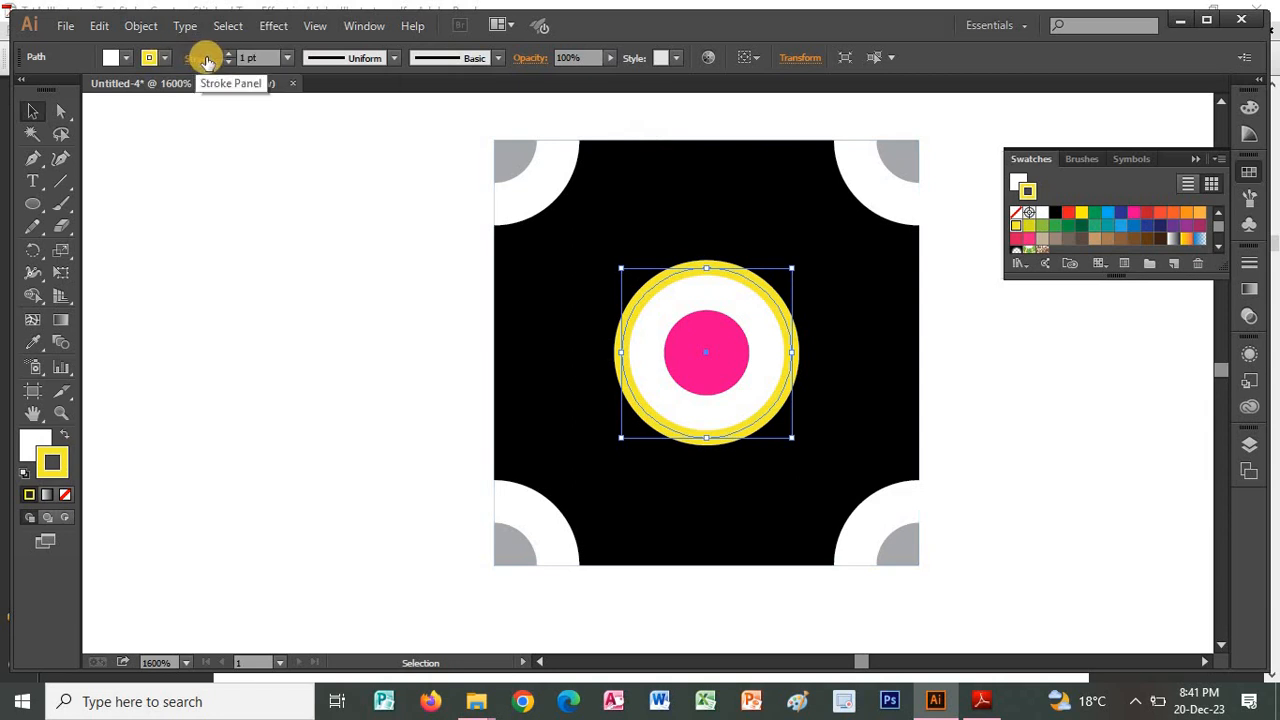
{"action": "key", "text": "ctrl+z"}
{"action": "left_click", "coordinate": [150, 57]}
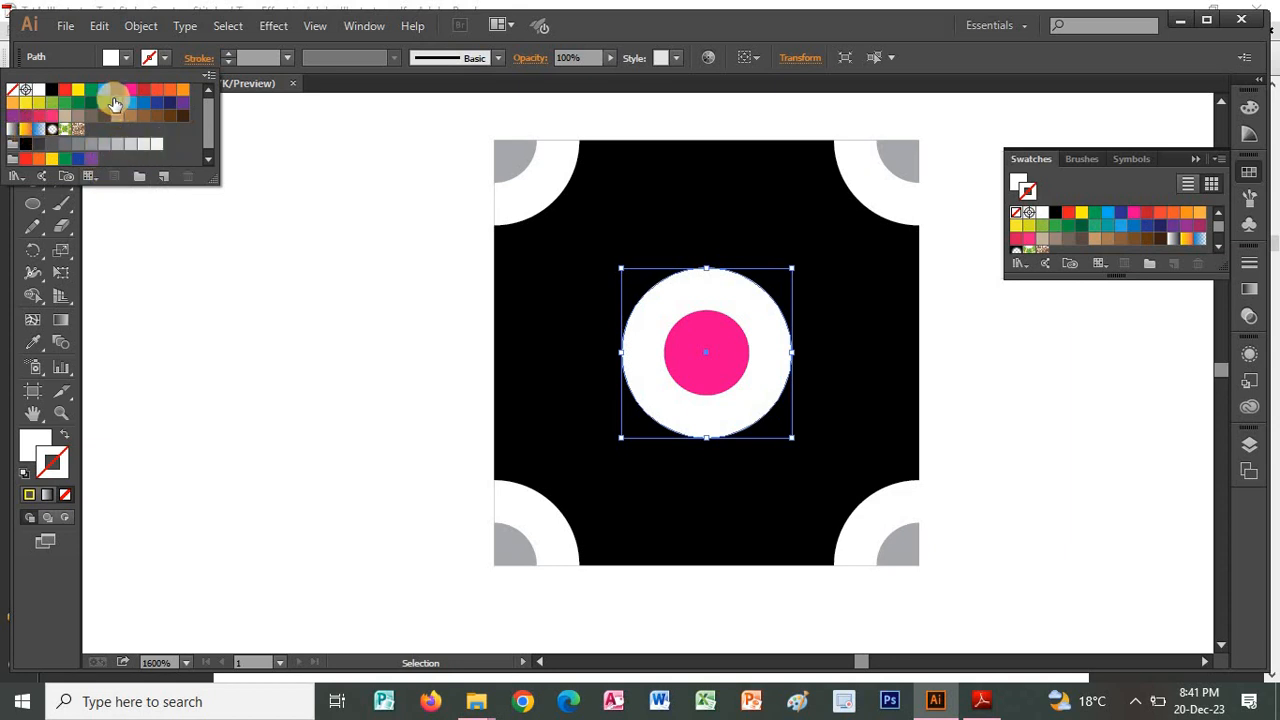
{"action": "left_click", "coordinate": [16, 104]}
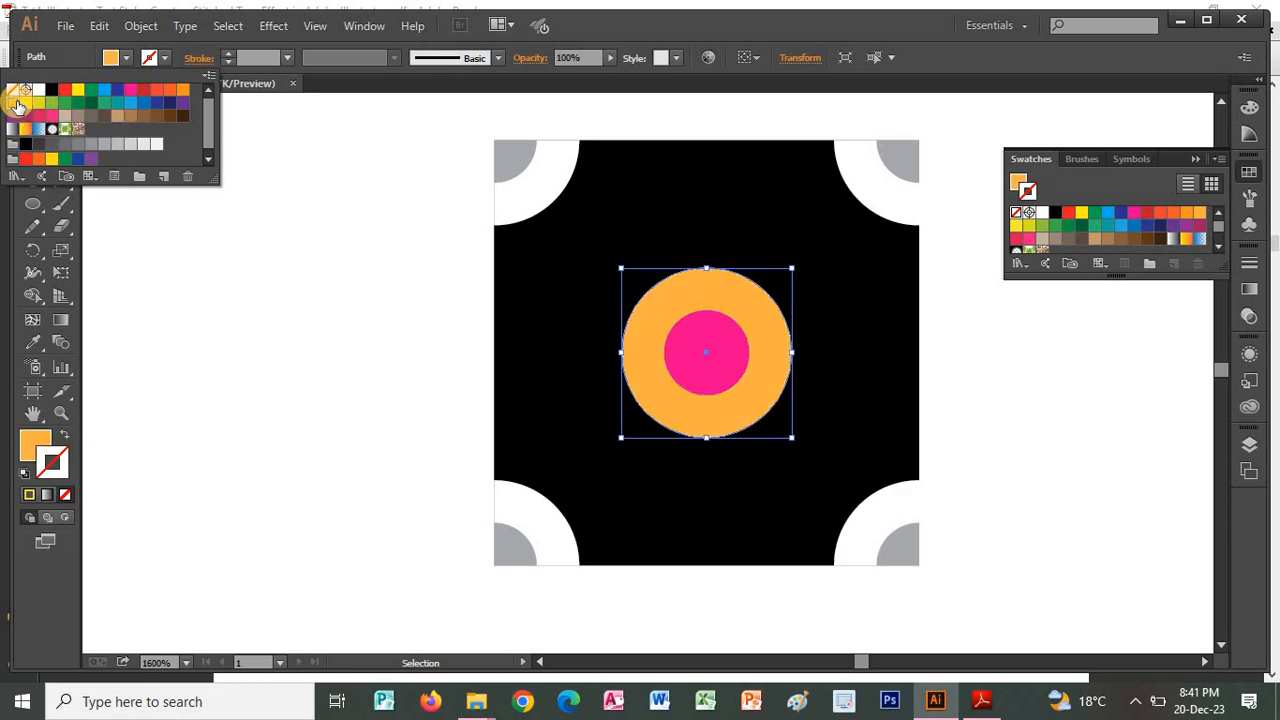
Step: Fill the black background square with teal, comparing the colors with the tutorial's example in Adobe Reader
{"action": "key", "text": "alt+Tab"}
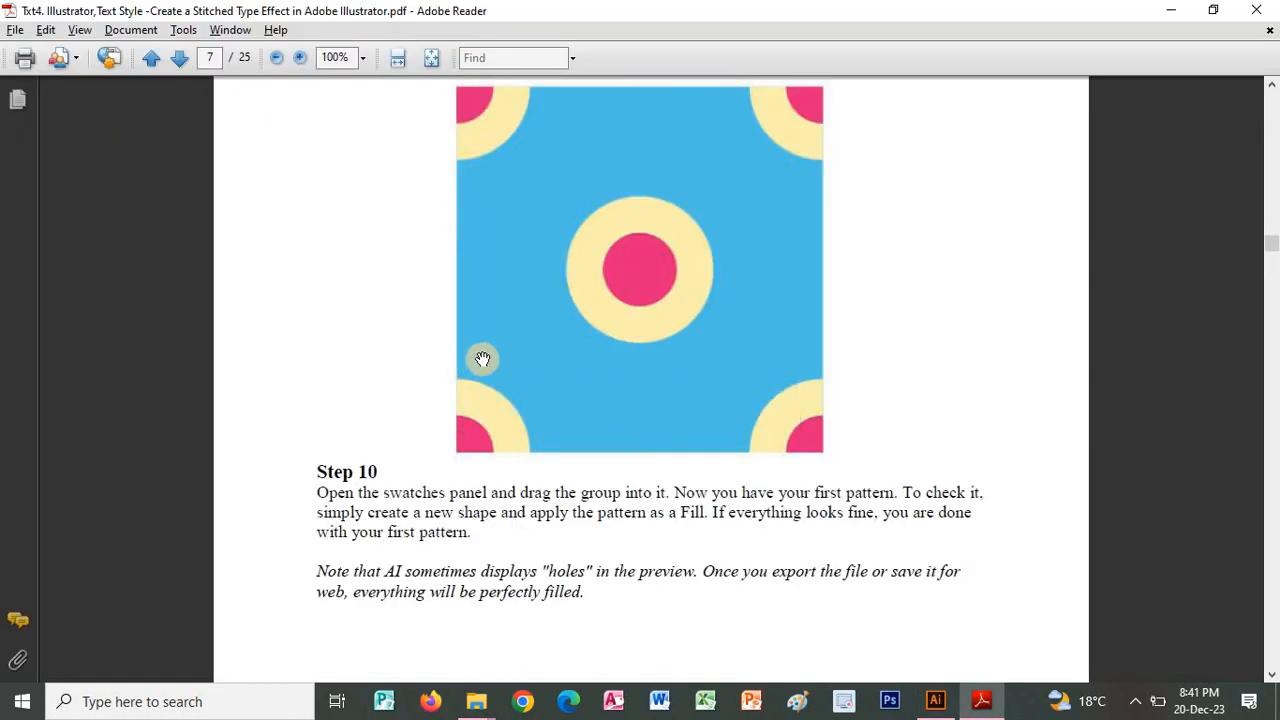
{"action": "key", "text": "alt+Tab"}
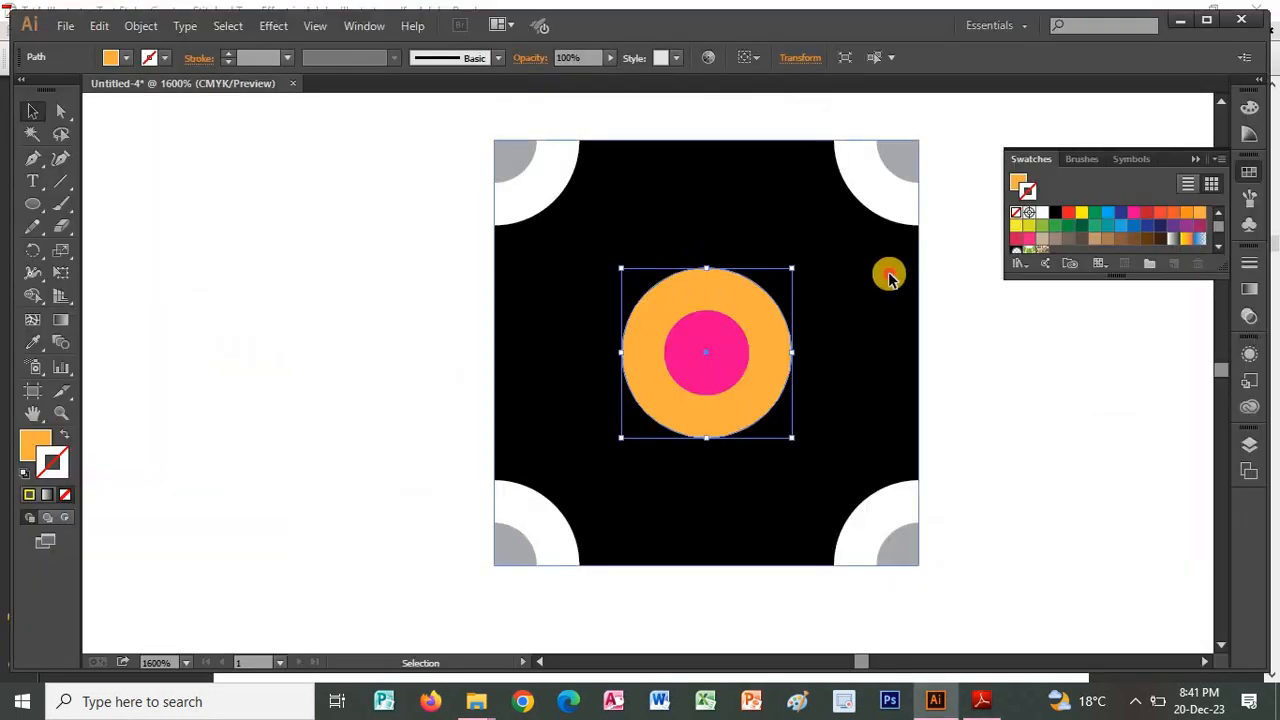
{"action": "left_click", "coordinate": [832, 307]}
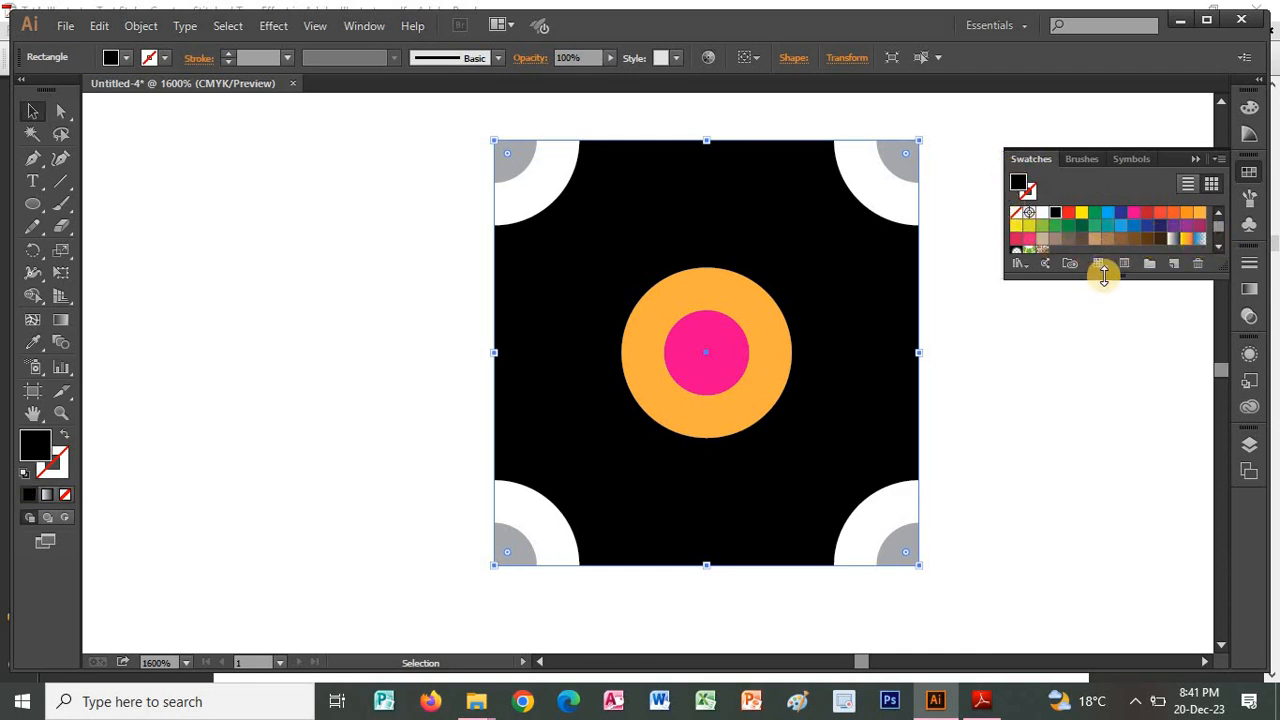
{"action": "left_click_drag", "start_coordinate": [1116, 278], "coordinate": [1116, 338]}
{"action": "left_click", "coordinate": [1108, 216]}
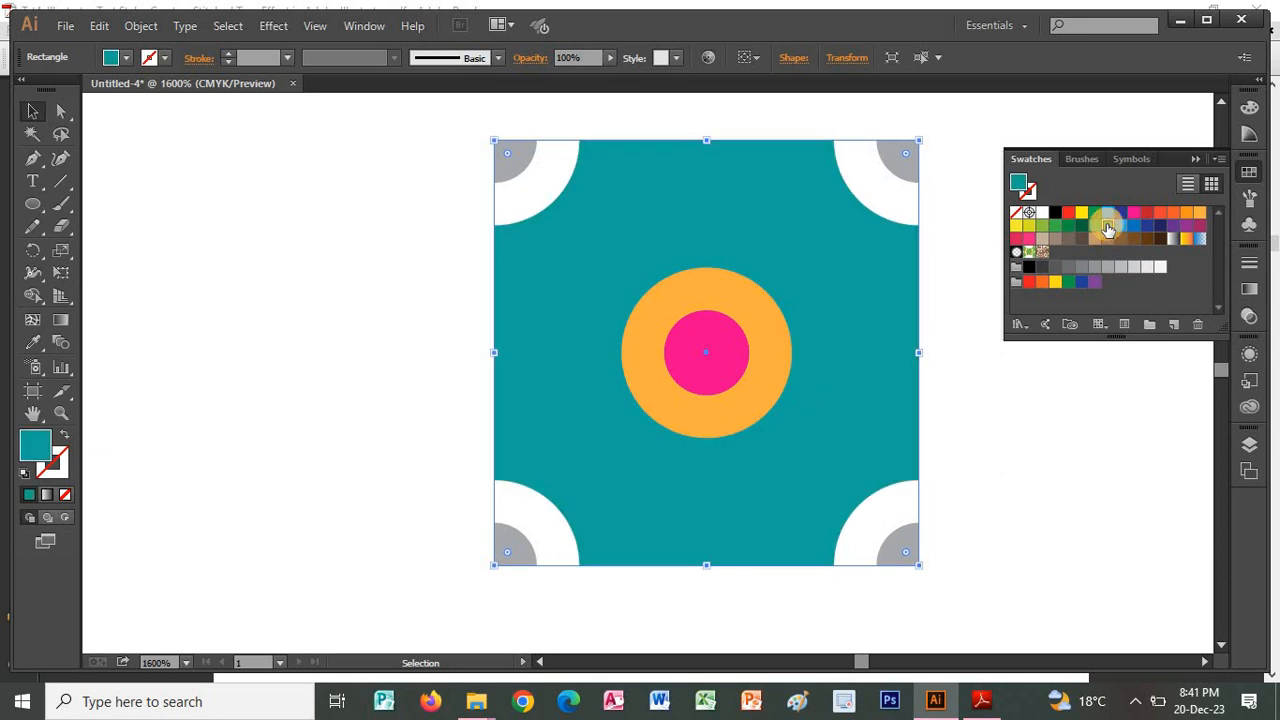
{"action": "key", "text": "alt+Tab"}
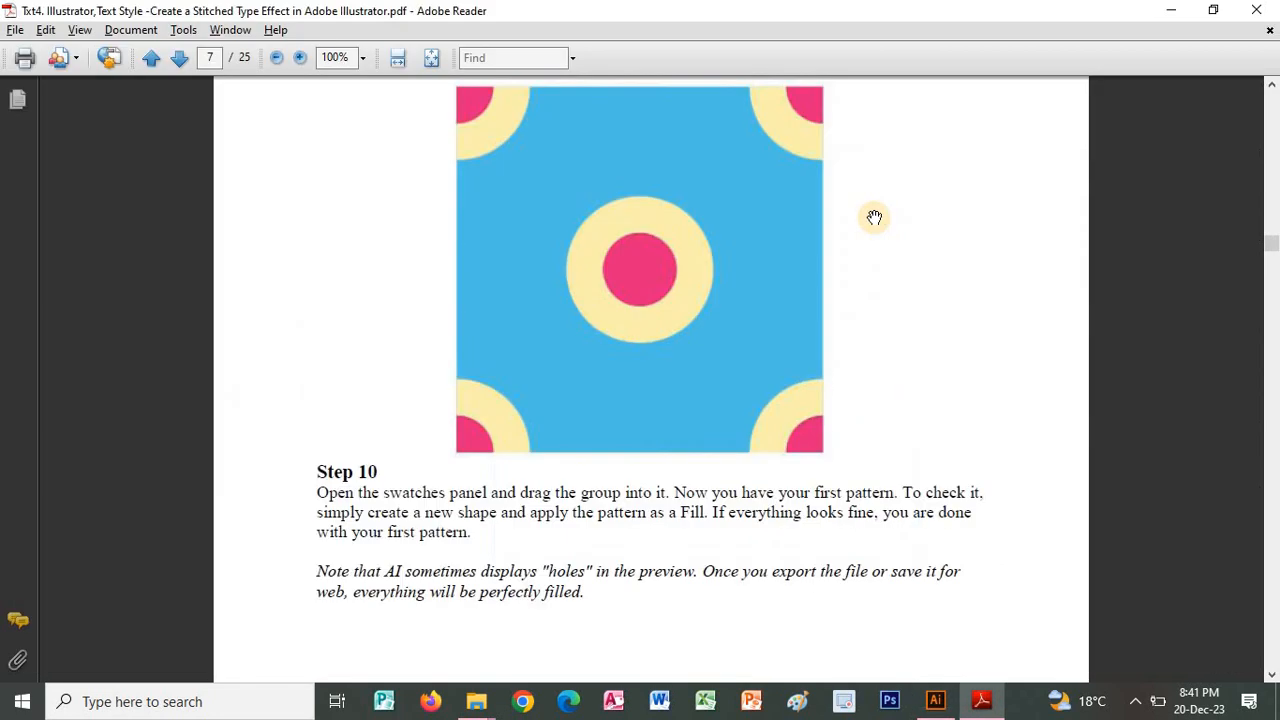
{"action": "key", "text": "alt+Tab"}
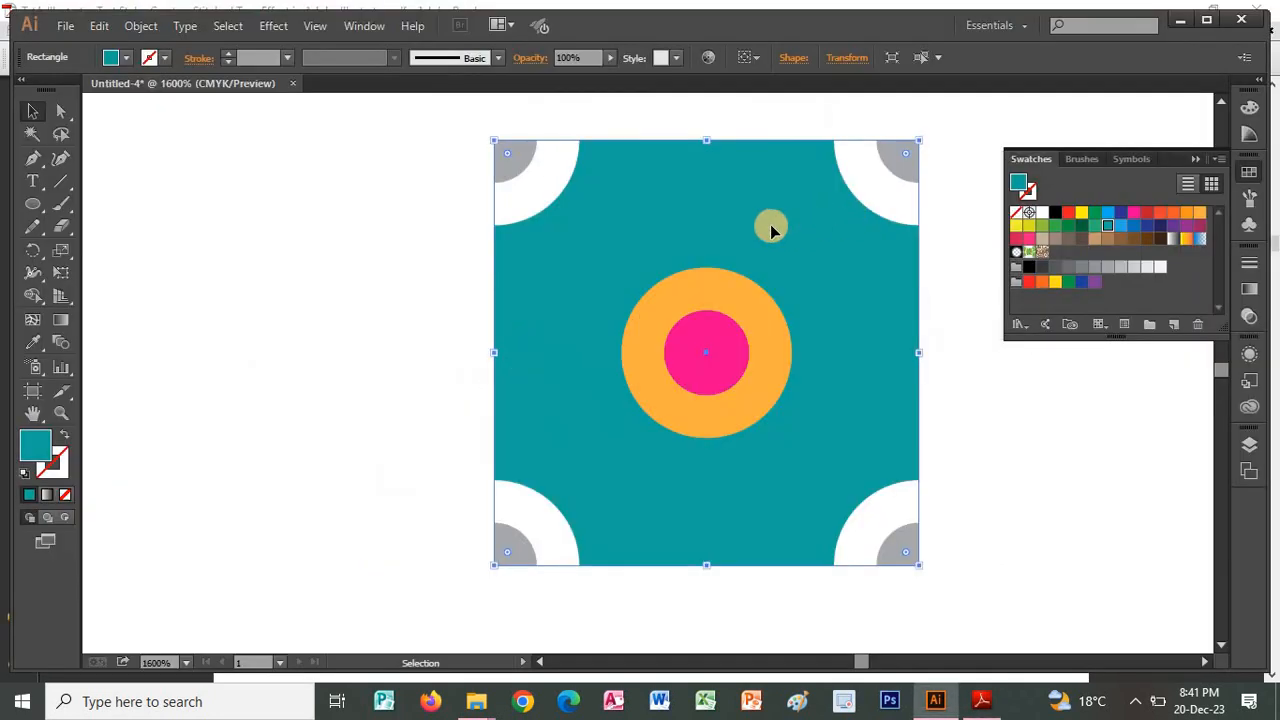
Step: Recolor the four small gray corner quarter circles with the center circle's pink using the Eyedropper
{"action": "left_click", "coordinate": [722, 352]}
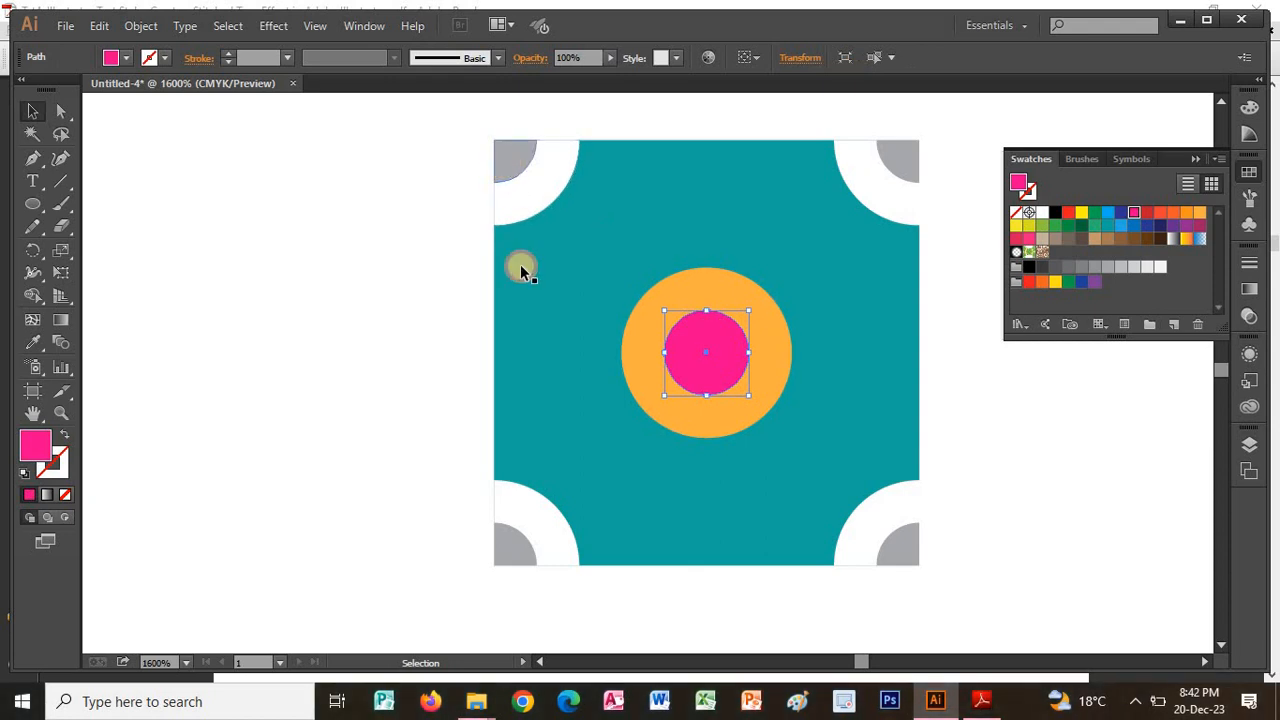
{"action": "left_click", "coordinate": [508, 176]}
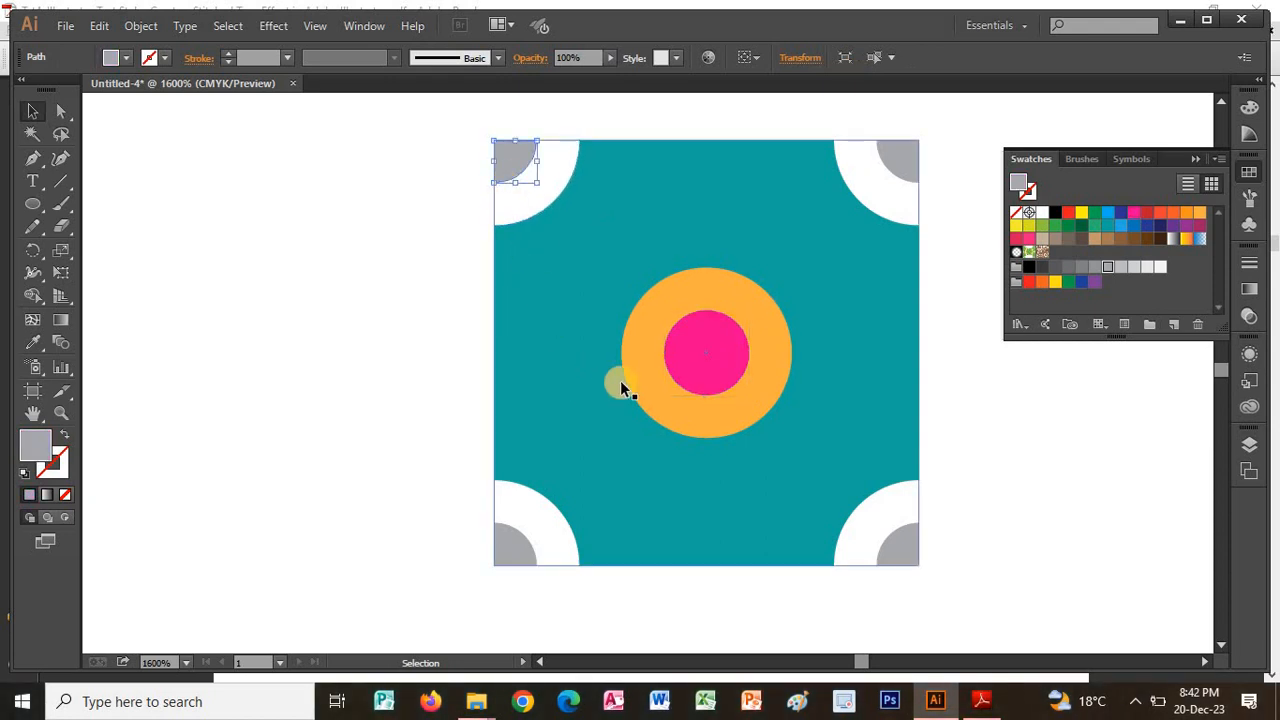
{"action": "left_click", "coordinate": [523, 537], "text": "shift"}
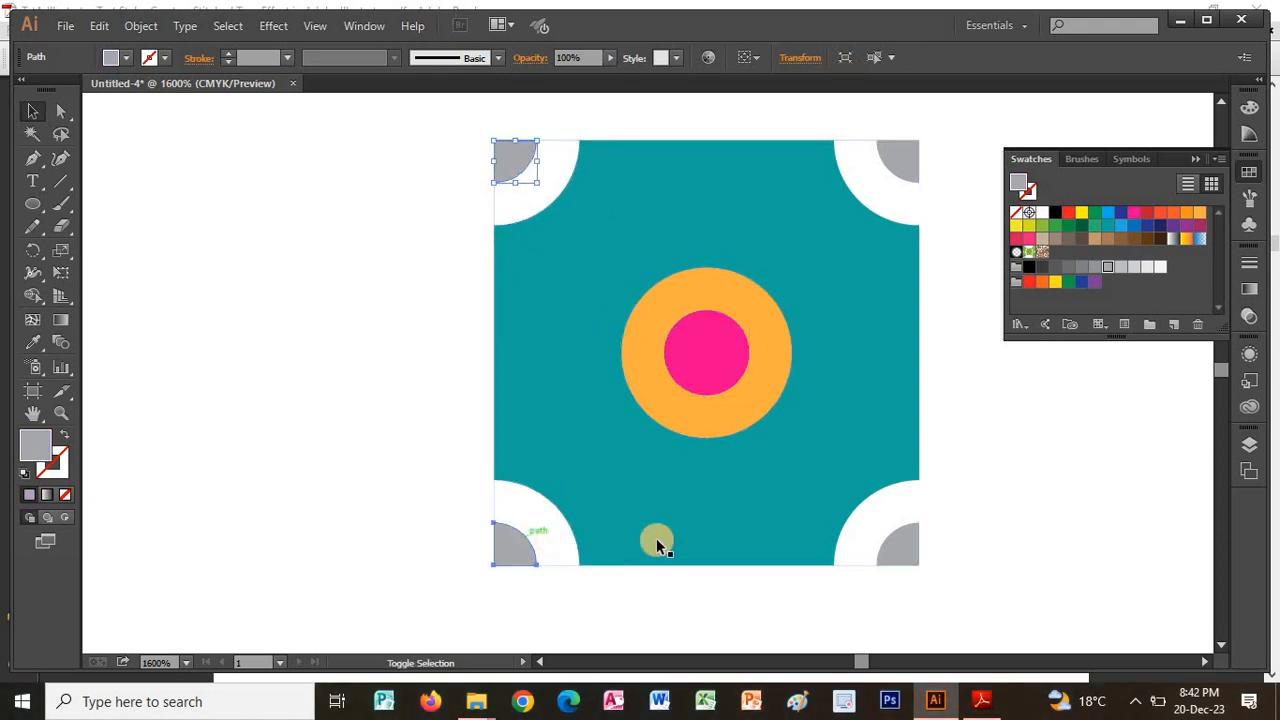
{"action": "left_click", "coordinate": [884, 543], "text": "shift"}
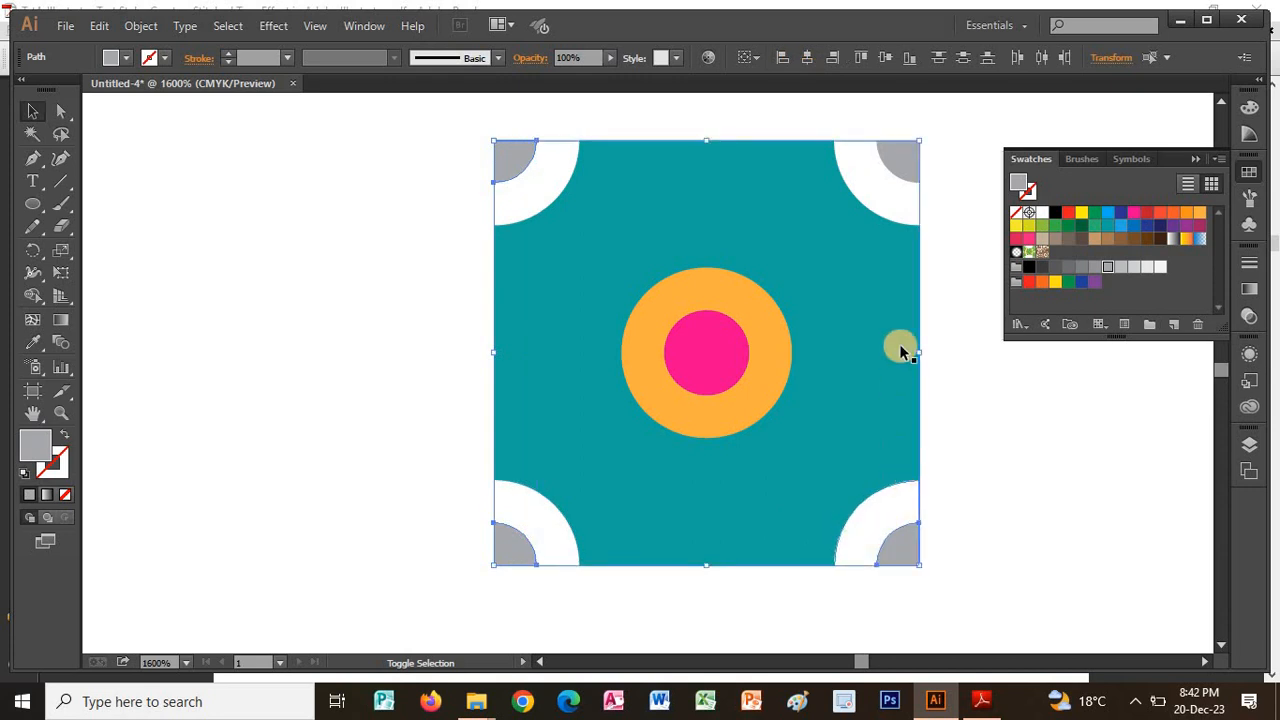
{"action": "left_click", "coordinate": [890, 180], "text": "shift"}
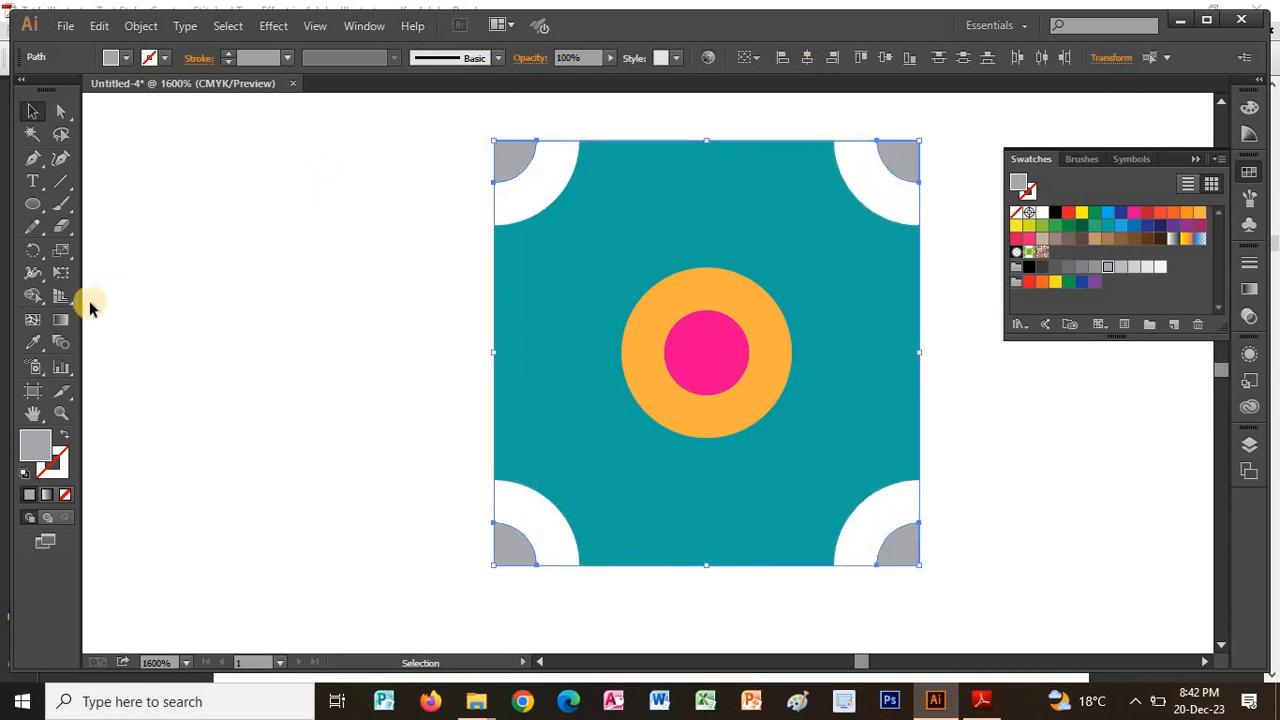
{"action": "left_click", "coordinate": [32, 345]}
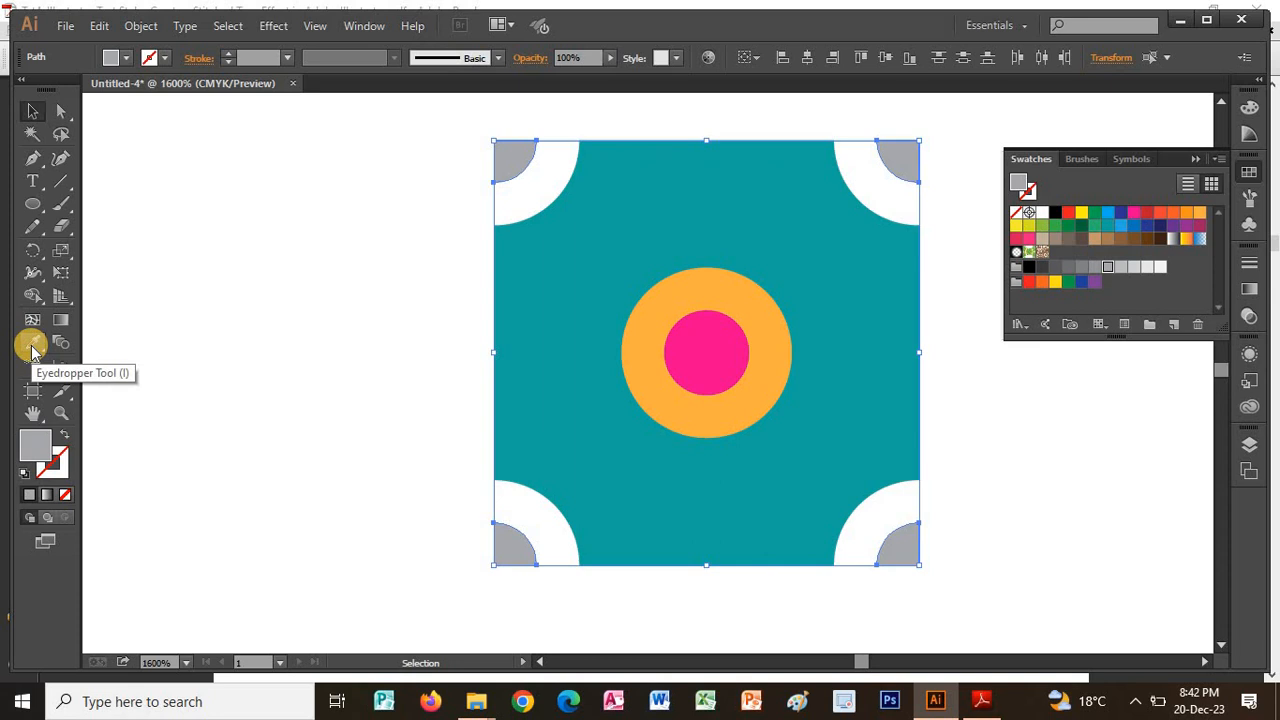
{"action": "left_click", "coordinate": [32, 345]}
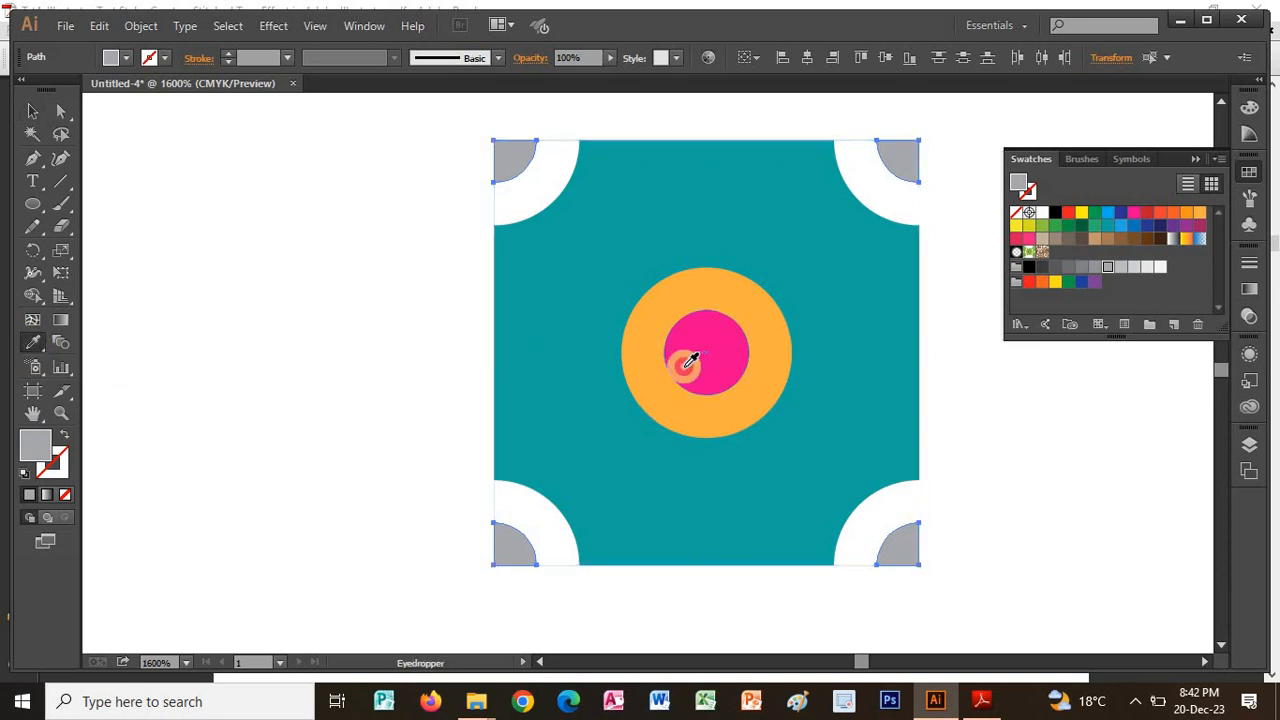
{"action": "left_click", "coordinate": [684, 362]}
{"action": "left_click", "coordinate": [32, 111]}
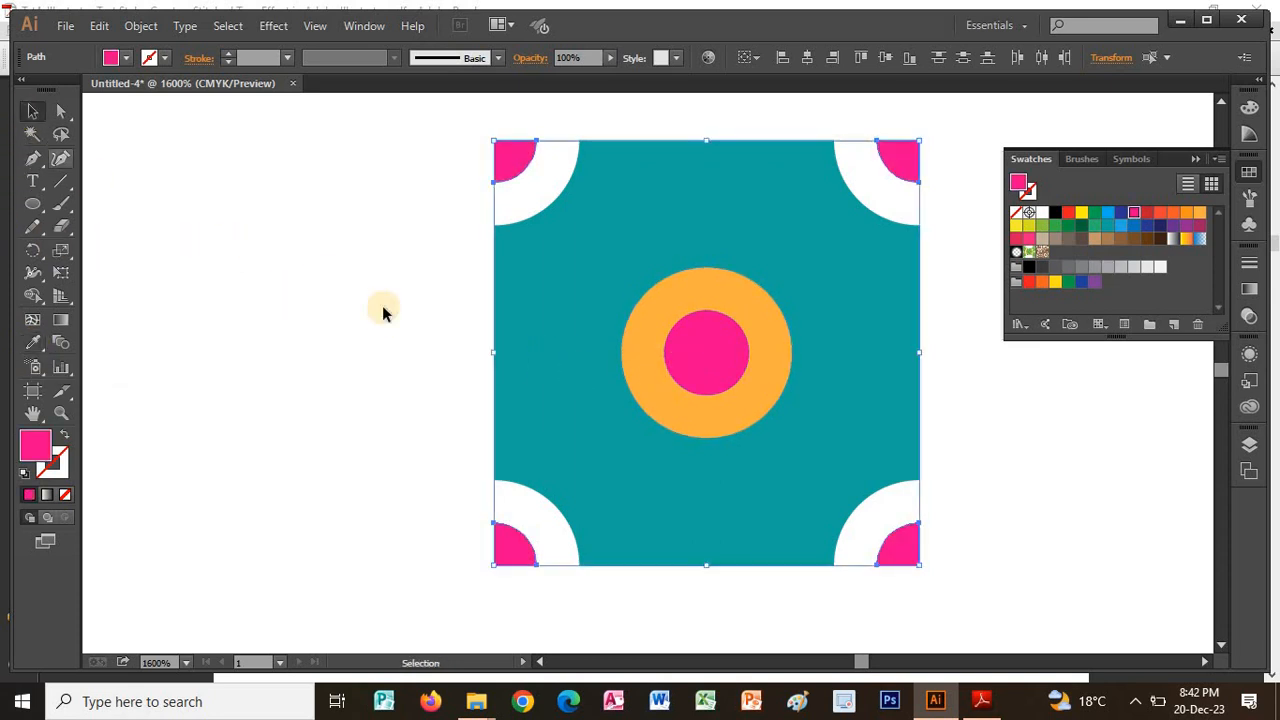
Step: Recolor the four white corner quarter circles with the light orange sampled from the larger center circle
{"action": "left_click", "coordinate": [530, 220]}
{"action": "left_click", "coordinate": [868, 208], "text": "shift"}
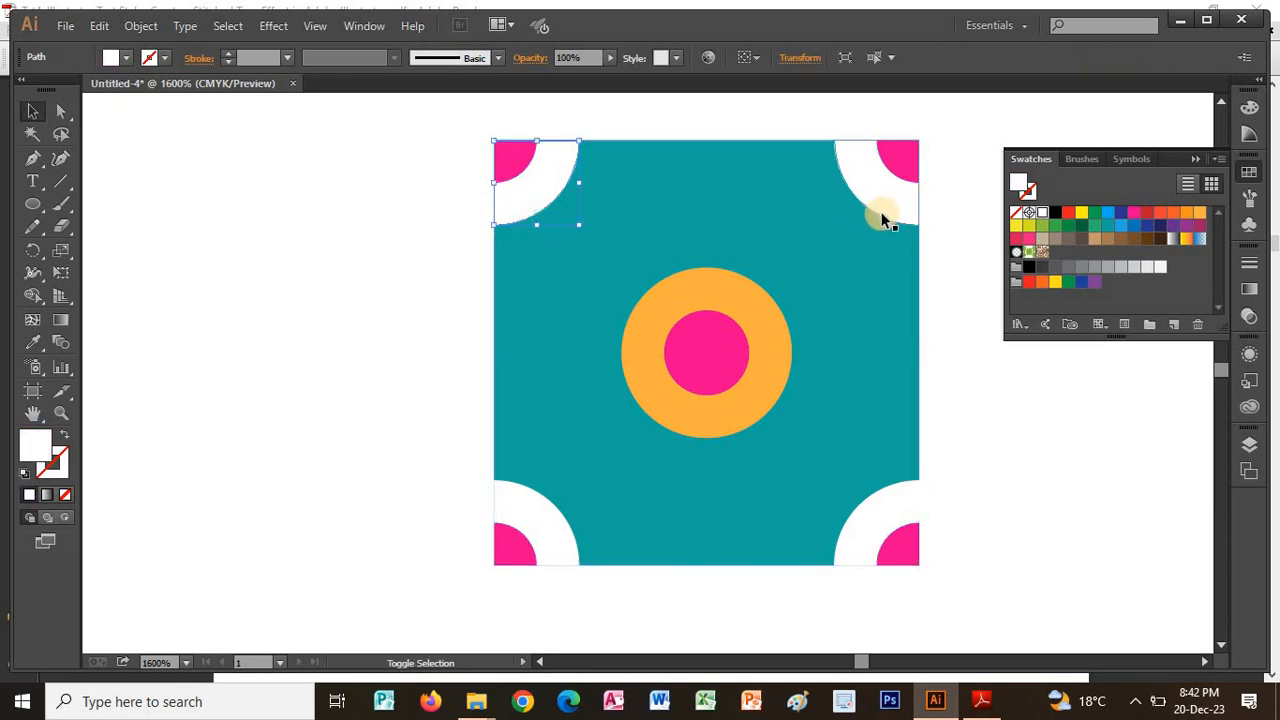
{"action": "left_click", "coordinate": [877, 503], "text": "shift"}
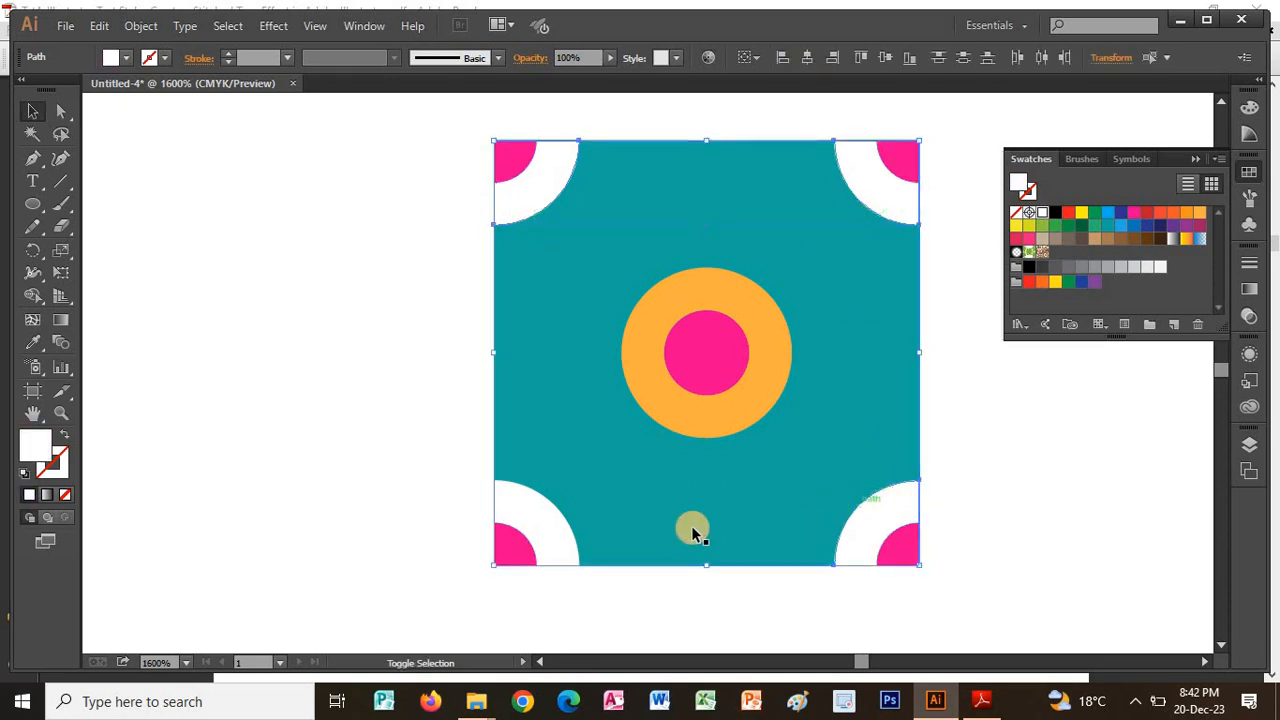
{"action": "left_click", "coordinate": [521, 528], "text": "shift"}
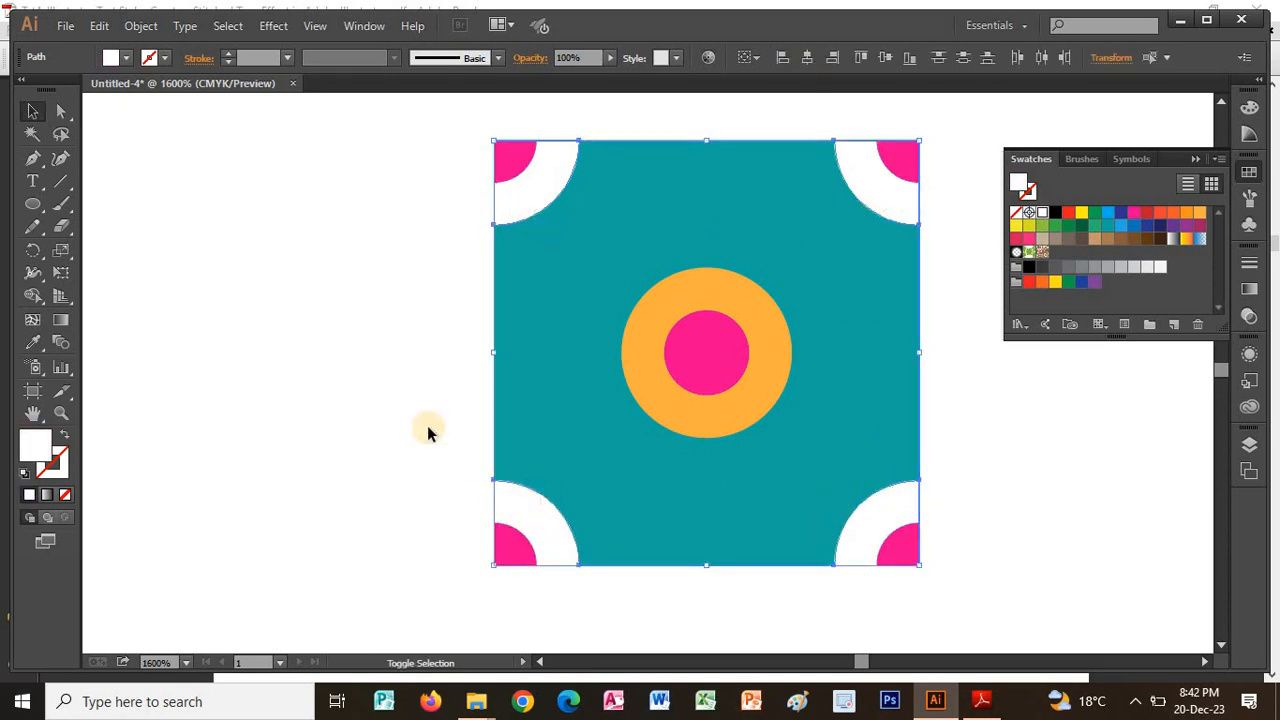
{"action": "left_click", "coordinate": [33, 343]}
{"action": "left_click", "coordinate": [632, 322]}
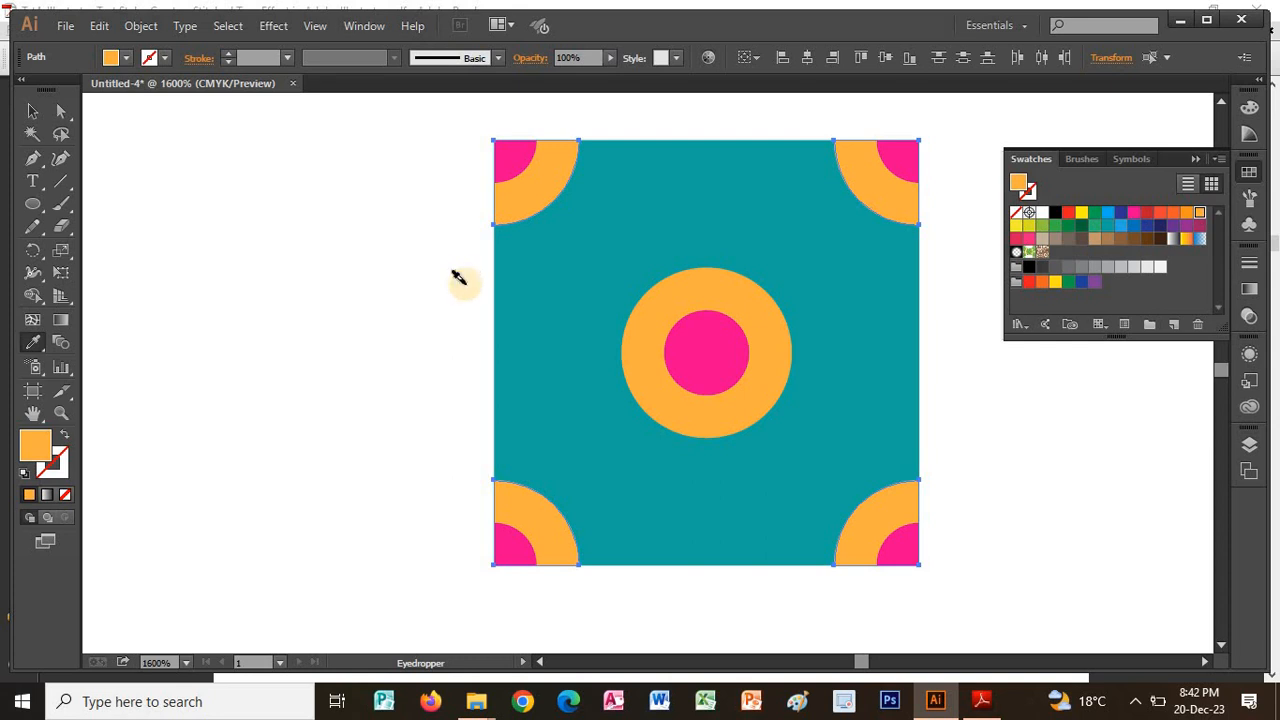
Step: Switch to Adobe Reader and read the Step 10 instructions on saving the group as a pattern swatch
{"action": "key", "text": "alt+Tab"}
{"action": "scroll", "coordinate": [728, 533], "scroll_direction": "down", "scroll_amount": 4}
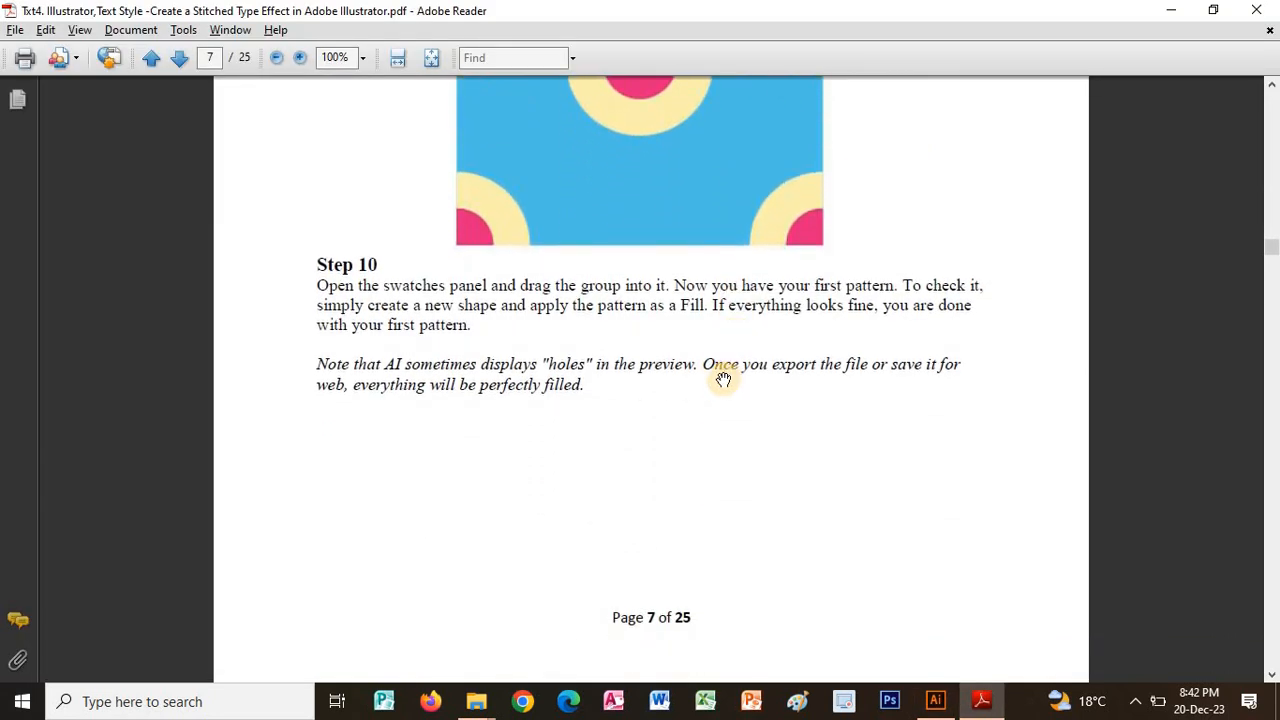
{"action": "scroll", "coordinate": [740, 350], "scroll_direction": "down", "scroll_amount": 1}
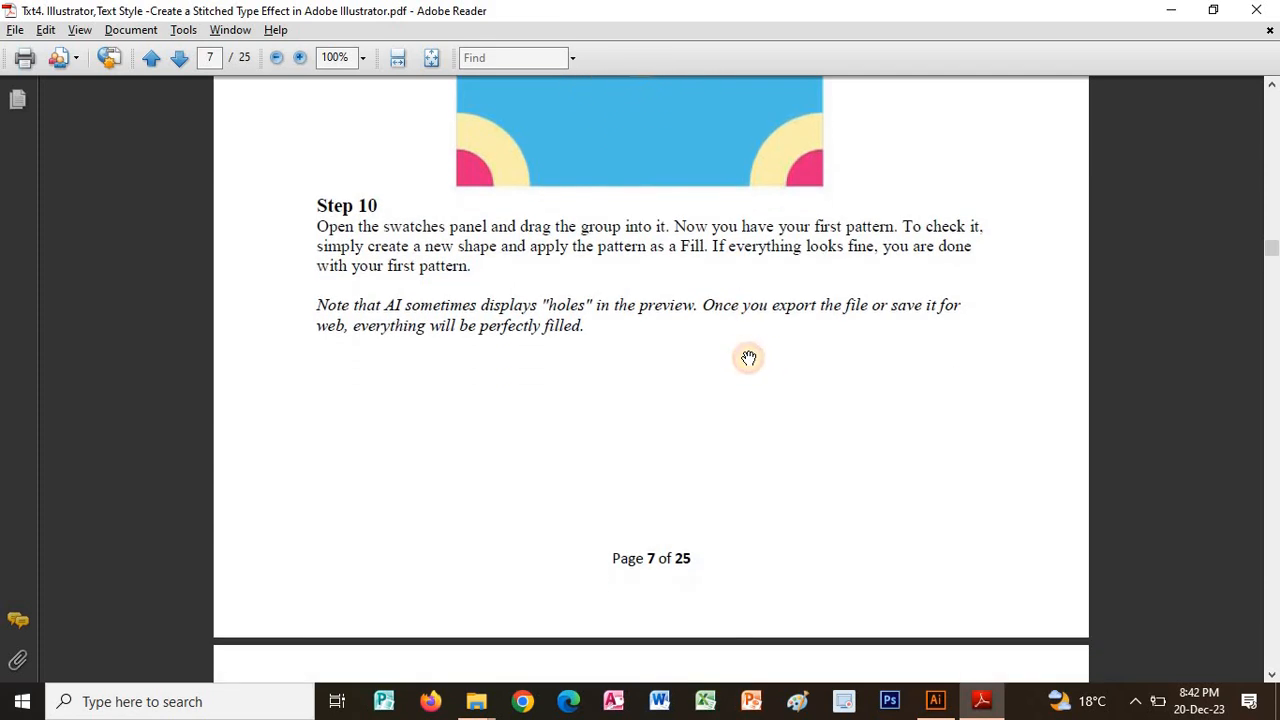
Step: Examine the Step 10 illustrations of the group being added to the swatches, and reread the Step 10 text
{"action": "scroll", "coordinate": [720, 296], "scroll_direction": "down", "scroll_amount": 1}
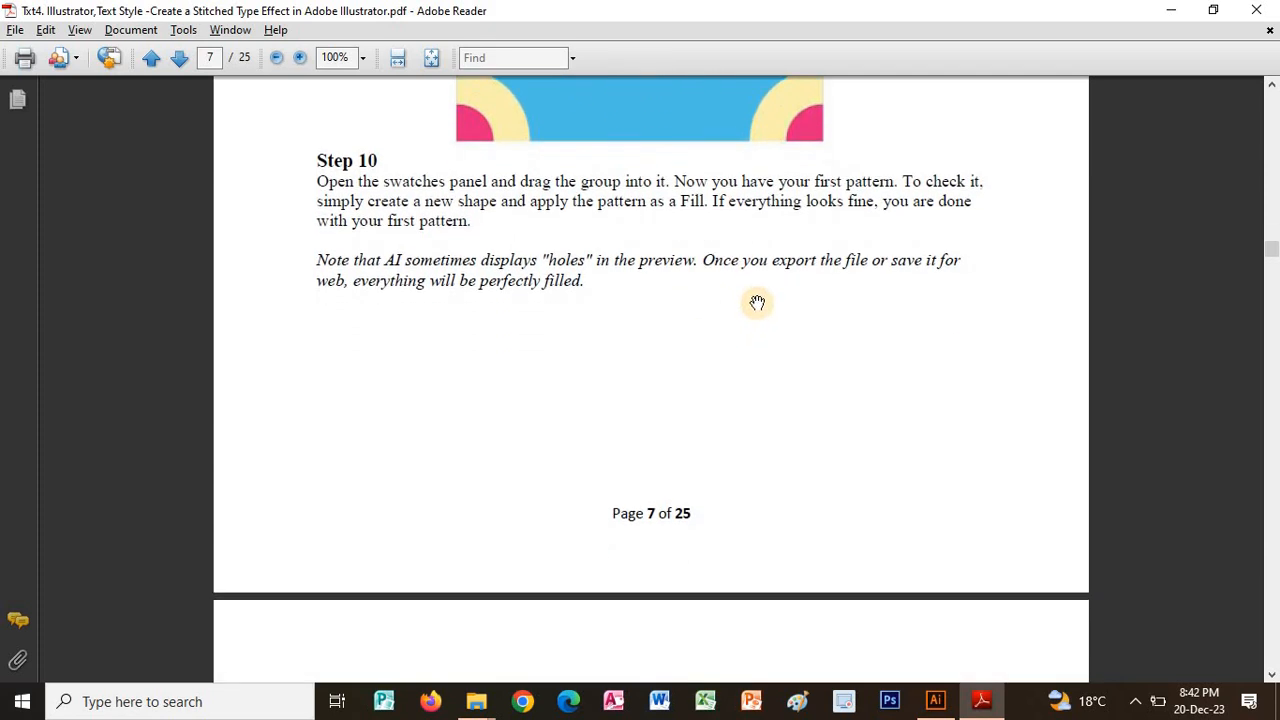
{"action": "scroll", "coordinate": [640, 330], "scroll_direction": "down", "scroll_amount": 6}
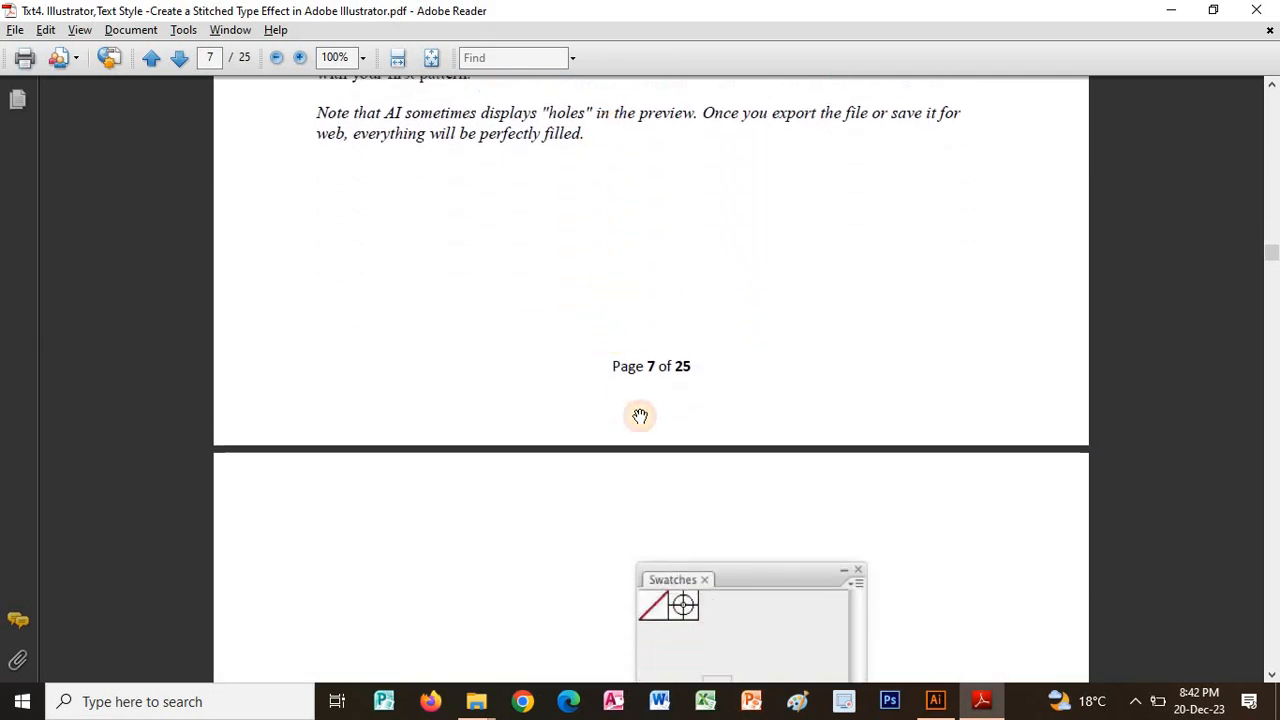
{"action": "scroll", "coordinate": [672, 322], "scroll_direction": "down", "scroll_amount": 3}
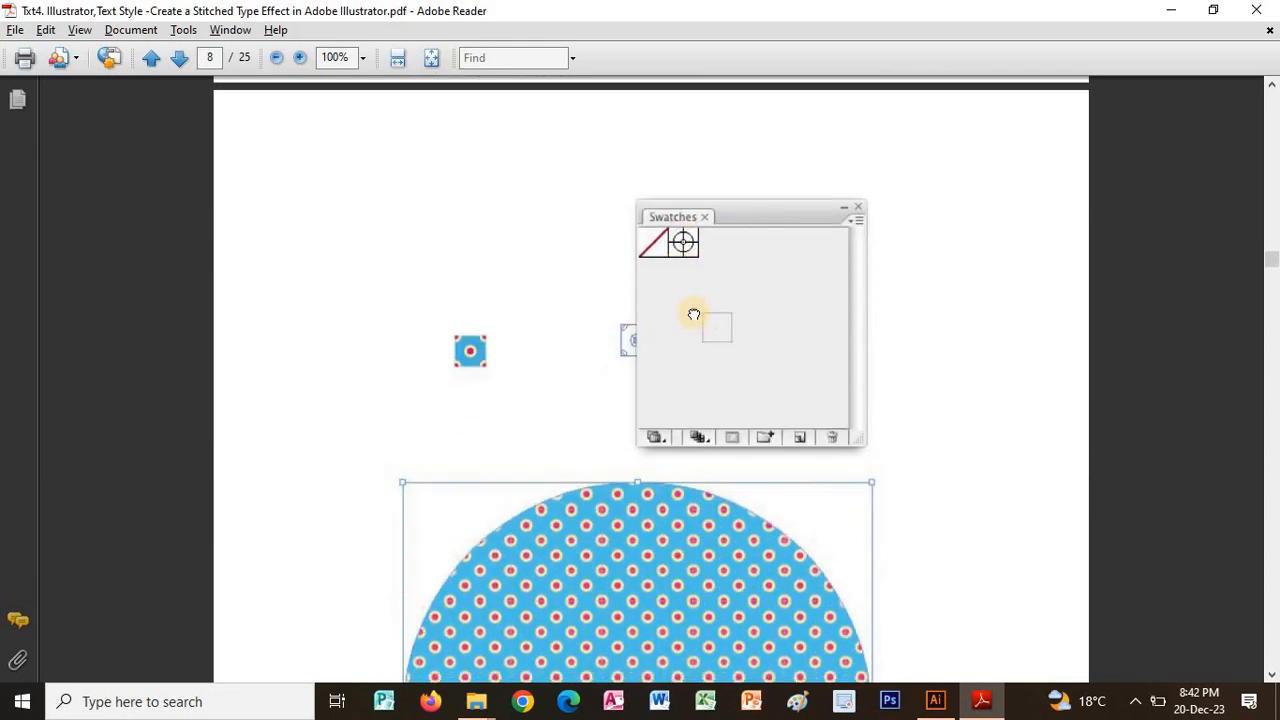
{"action": "scroll", "coordinate": [694, 315], "scroll_direction": "down", "scroll_amount": 1}
{"action": "scroll", "coordinate": [640, 314], "scroll_direction": "up", "scroll_amount": 5}
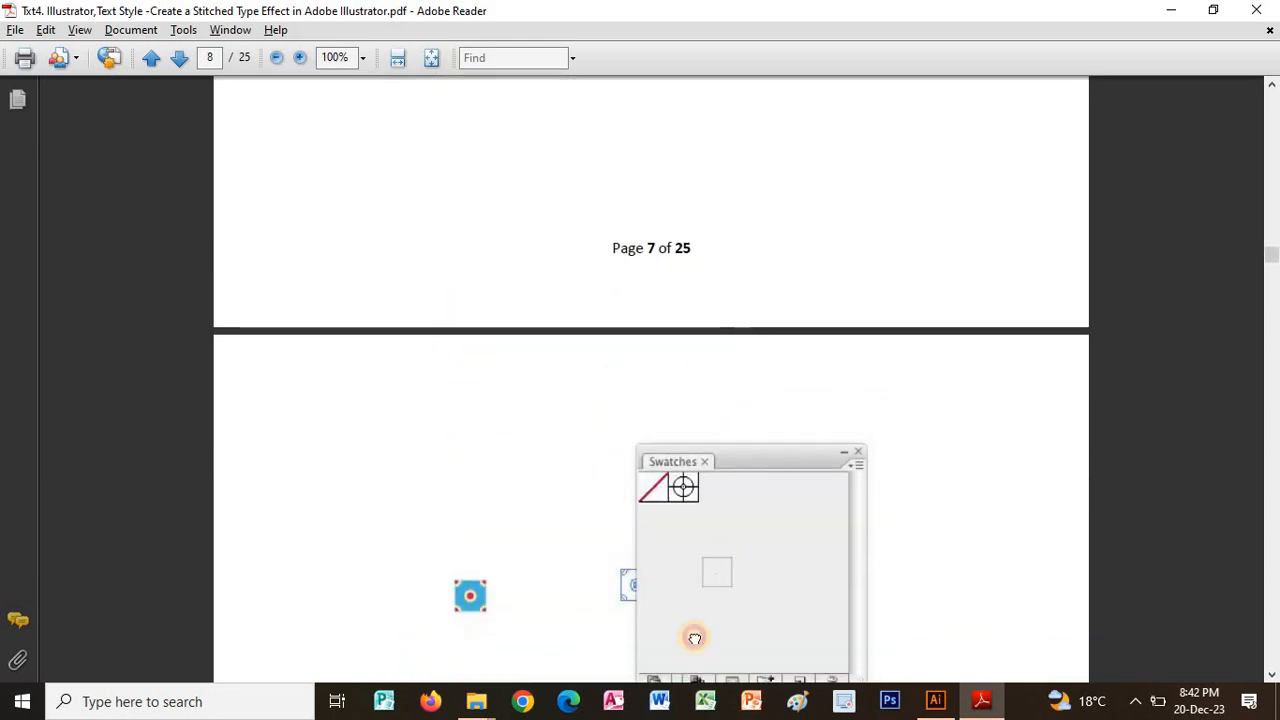
{"action": "scroll", "coordinate": [694, 637], "scroll_direction": "up", "scroll_amount": 5}
{"action": "scroll", "coordinate": [689, 589], "scroll_direction": "down", "scroll_amount": 1}
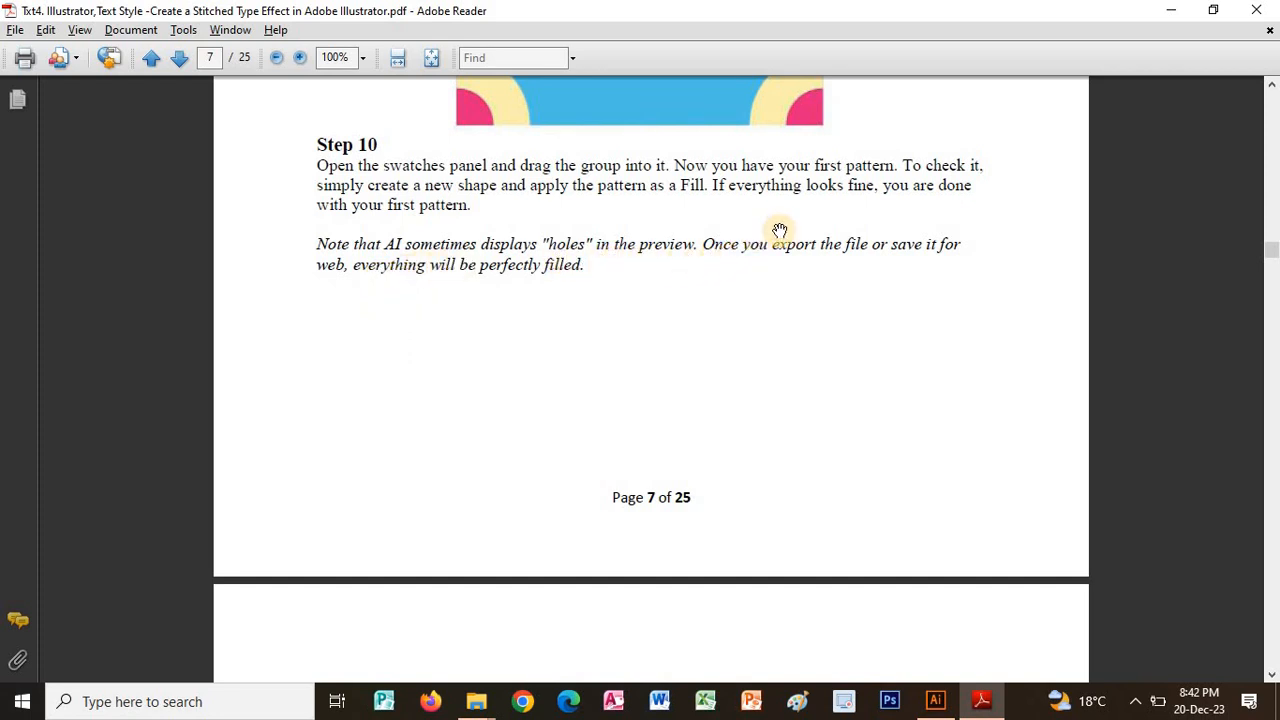
Step: Switch to Illustrator, group all the shapes of the teal tile, and add the group to the swatches as a pattern
{"action": "key", "text": "alt+Tab"}
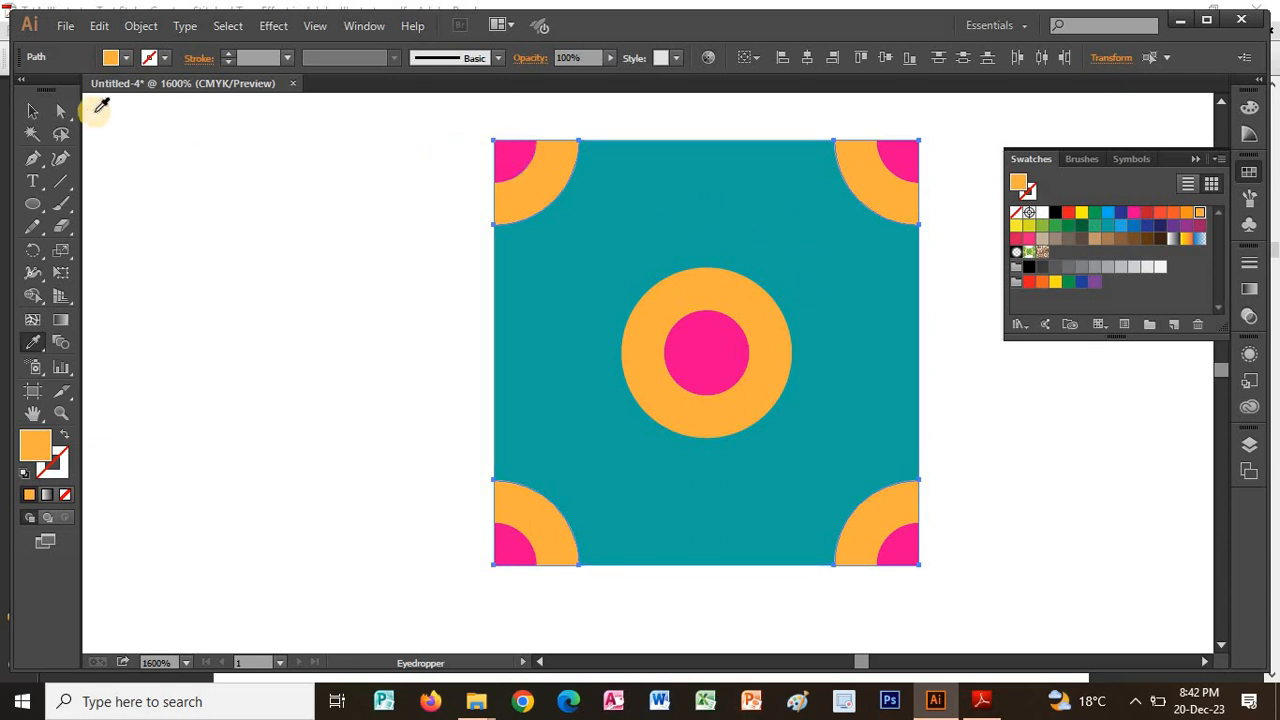
{"action": "left_click", "coordinate": [32, 110]}
{"action": "left_click_drag", "start_coordinate": [392, 123], "coordinate": [974, 607]}
{"action": "right_click", "coordinate": [733, 430]}
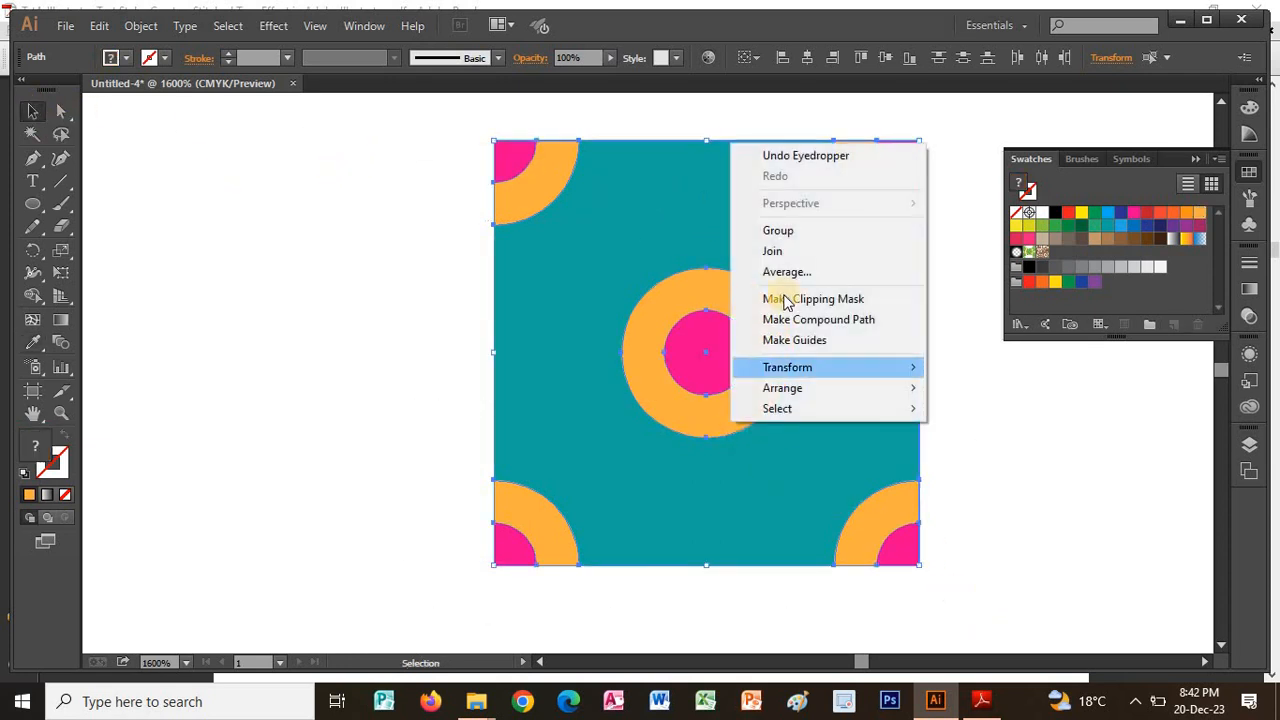
{"action": "left_click", "coordinate": [780, 231]}
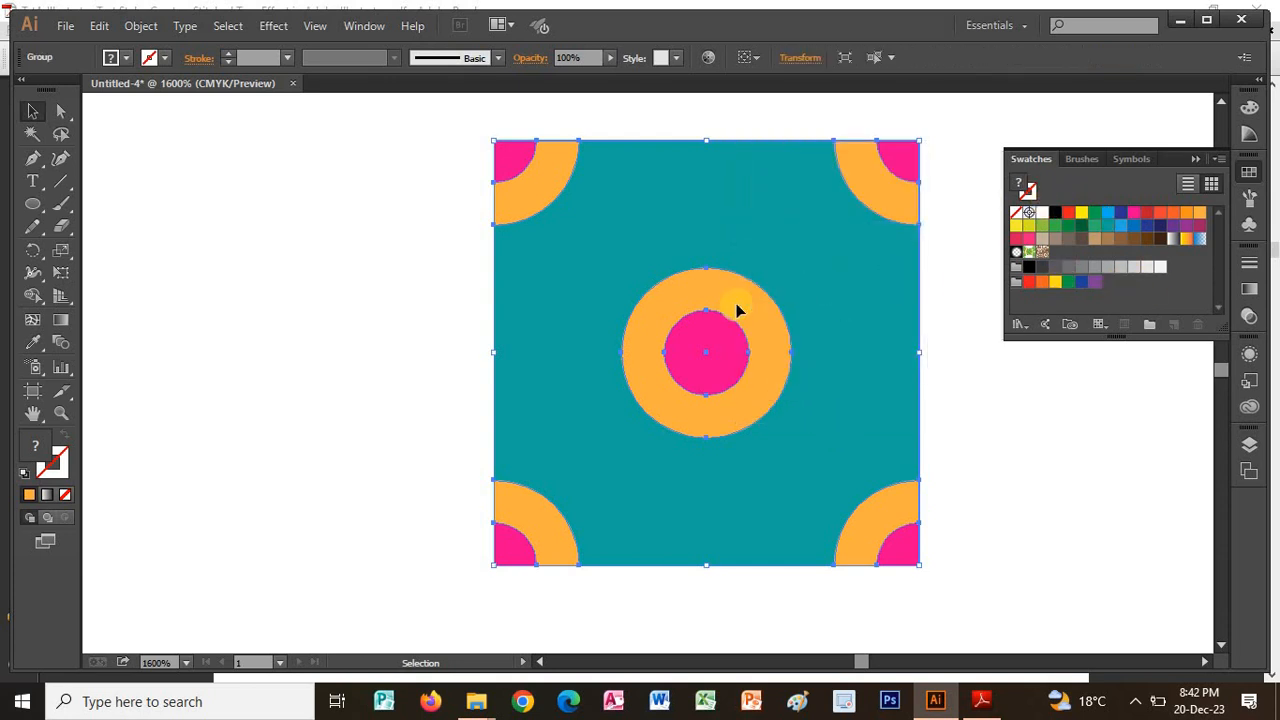
{"action": "left_click_drag", "start_coordinate": [763, 331], "coordinate": [1080, 258]}
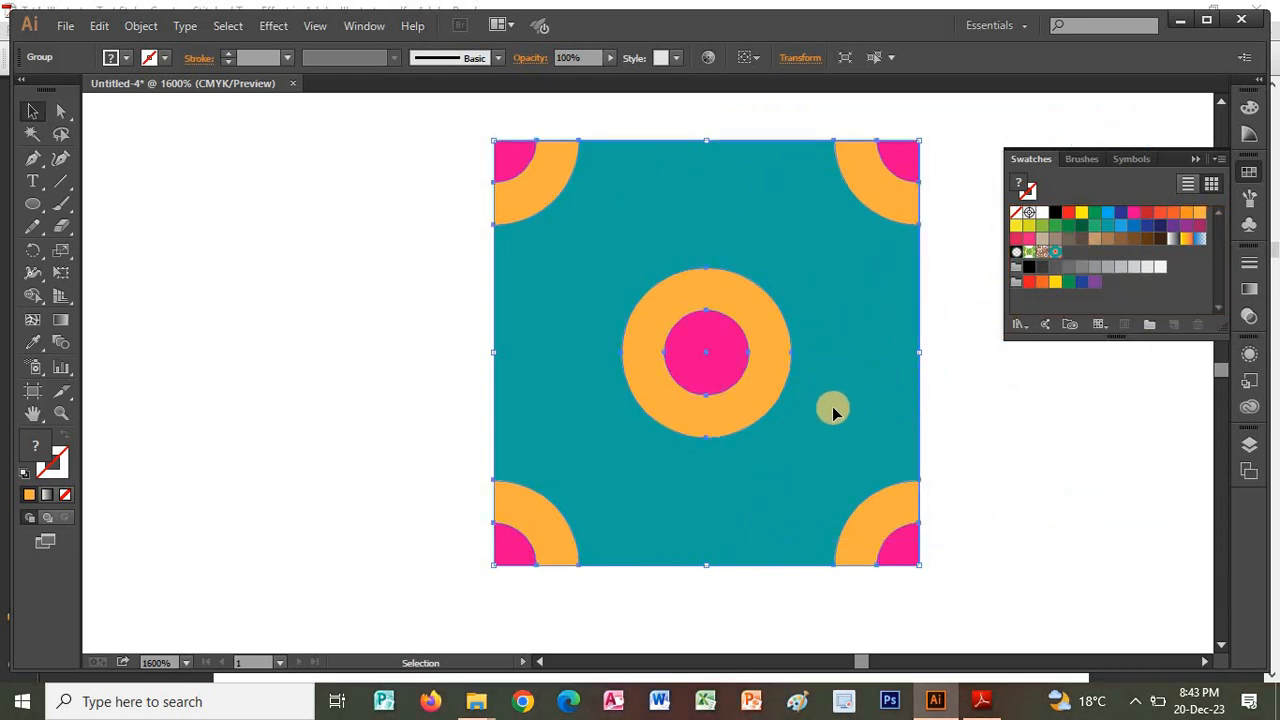
Step: Switch to Adobe Reader and examine the pattern-filled circle of Step 10 and the non-staggered pattern variant in Step 11
{"action": "key", "text": "alt+Tab"}
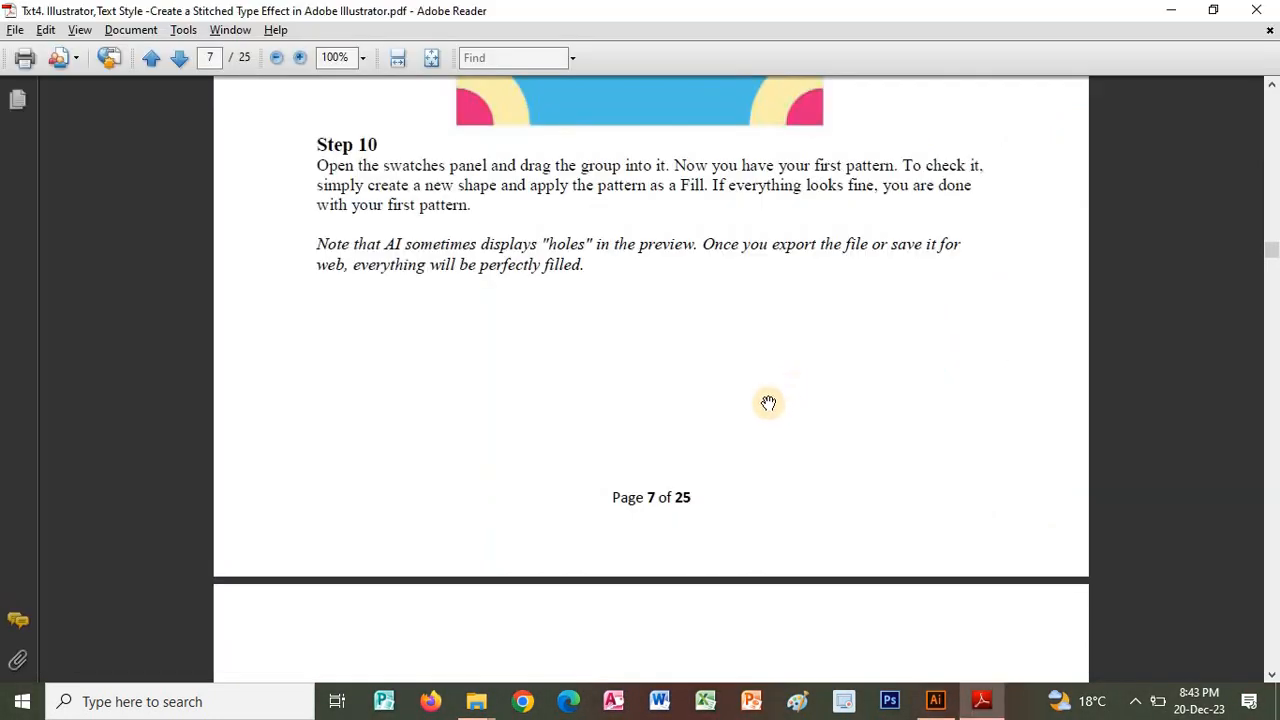
{"action": "scroll", "coordinate": [700, 380], "scroll_direction": "down", "scroll_amount": 5}
{"action": "scroll", "coordinate": [674, 373], "scroll_direction": "down", "scroll_amount": 5}
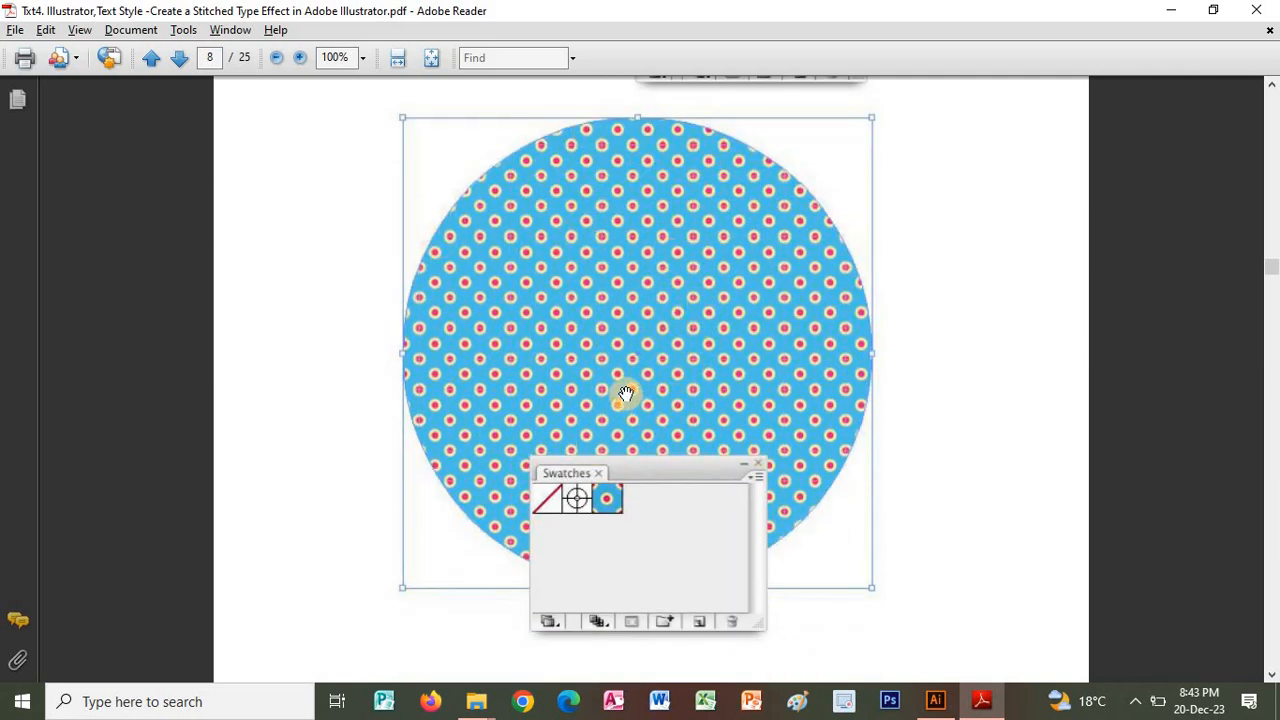
{"action": "scroll", "coordinate": [486, 434], "scroll_direction": "up", "scroll_amount": 2}
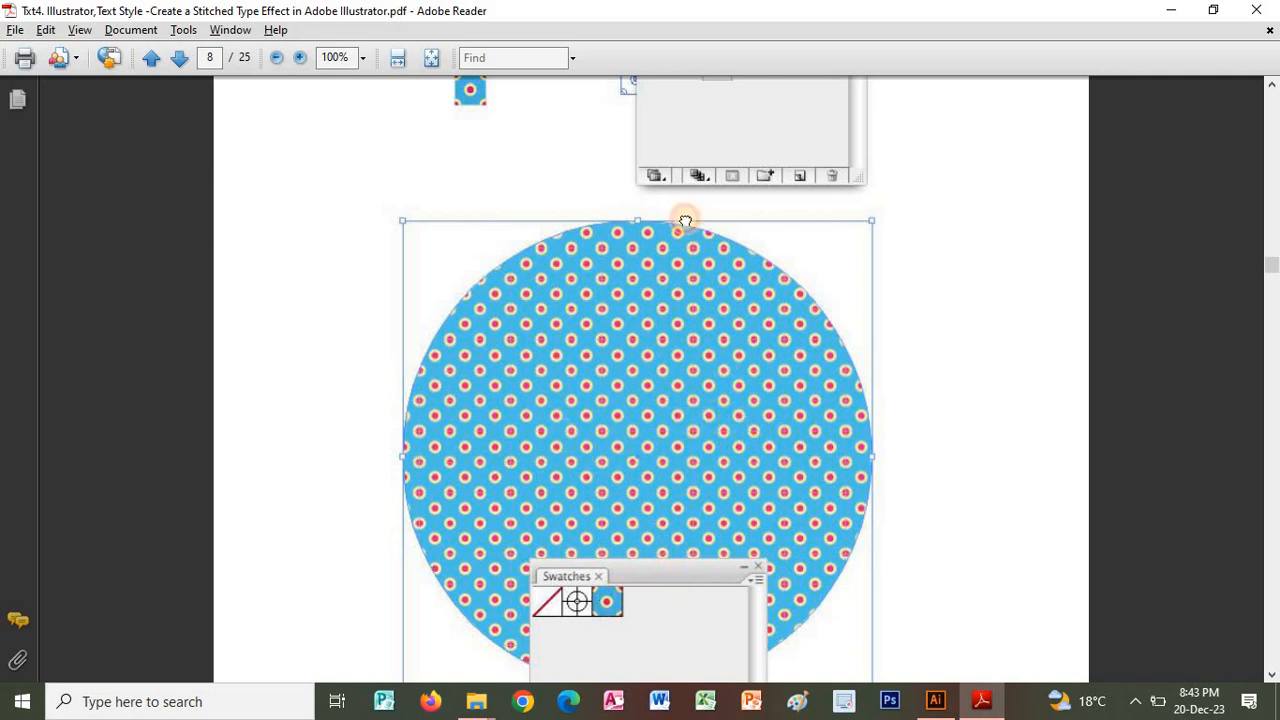
{"action": "scroll", "coordinate": [746, 397], "scroll_direction": "down", "scroll_amount": 8}
{"action": "scroll", "coordinate": [775, 487], "scroll_direction": "down", "scroll_amount": 10}
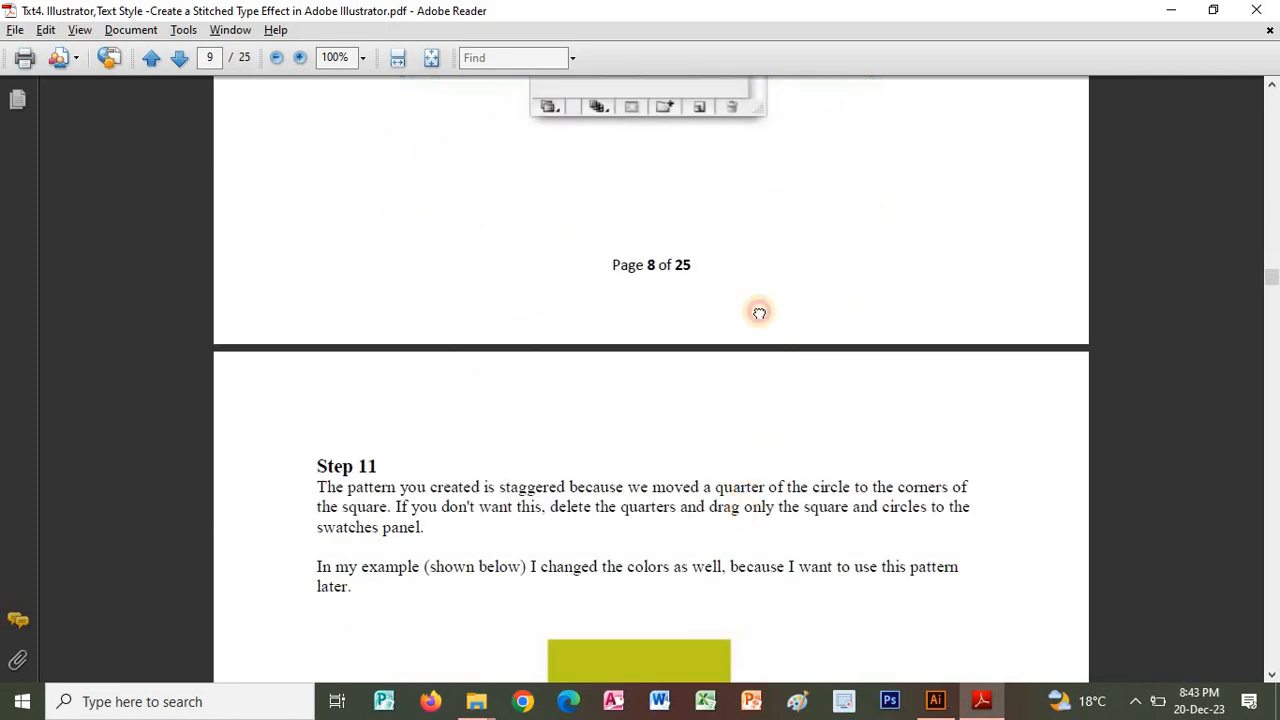
{"action": "scroll", "coordinate": [722, 292], "scroll_direction": "down", "scroll_amount": 1}
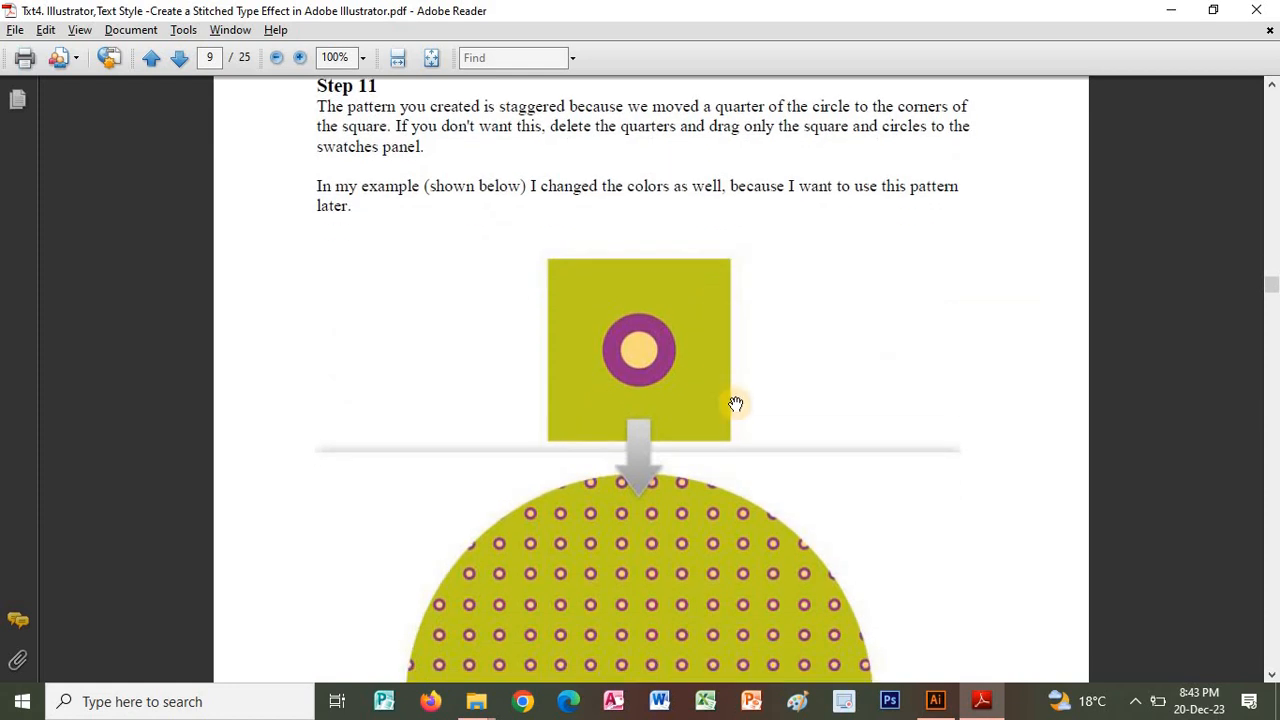
{"action": "scroll", "coordinate": [489, 287], "scroll_direction": "down", "scroll_amount": 1}
{"action": "scroll", "coordinate": [706, 360], "scroll_direction": "down", "scroll_amount": 1}
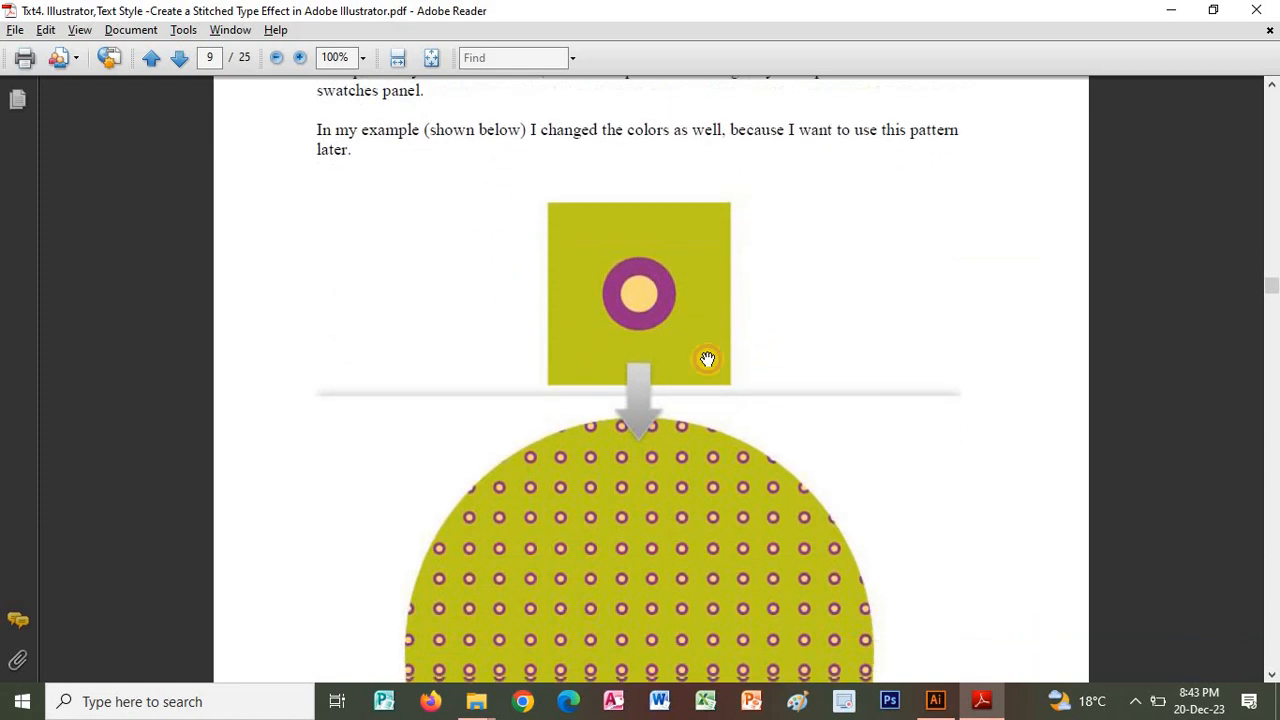
{"action": "scroll", "coordinate": [554, 489], "scroll_direction": "down", "scroll_amount": 1}
{"action": "scroll", "coordinate": [690, 452], "scroll_direction": "down", "scroll_amount": 1}
{"action": "scroll", "coordinate": [693, 277], "scroll_direction": "down", "scroll_amount": 14}
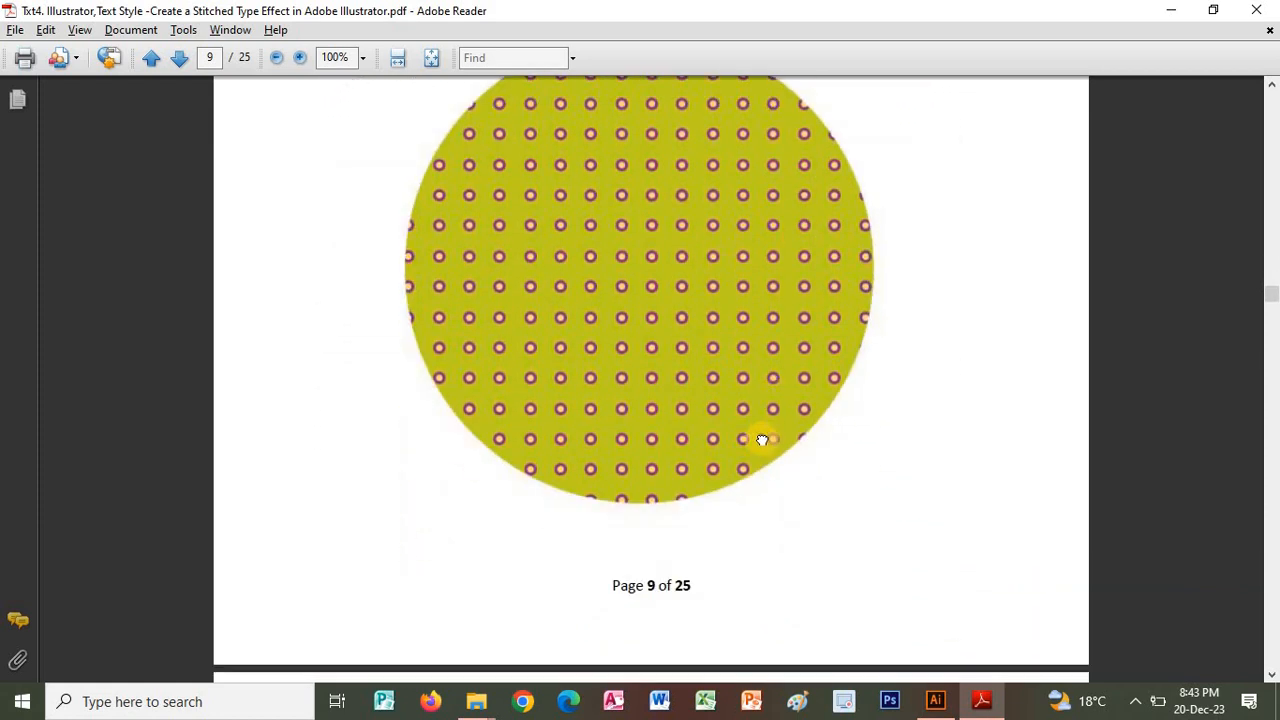
Step: Read Step 12 on square and striped patterns and examine its example pattern circles
{"action": "scroll", "coordinate": [858, 300], "scroll_direction": "down", "scroll_amount": 1}
{"action": "scroll", "coordinate": [800, 417], "scroll_direction": "down", "scroll_amount": 3}
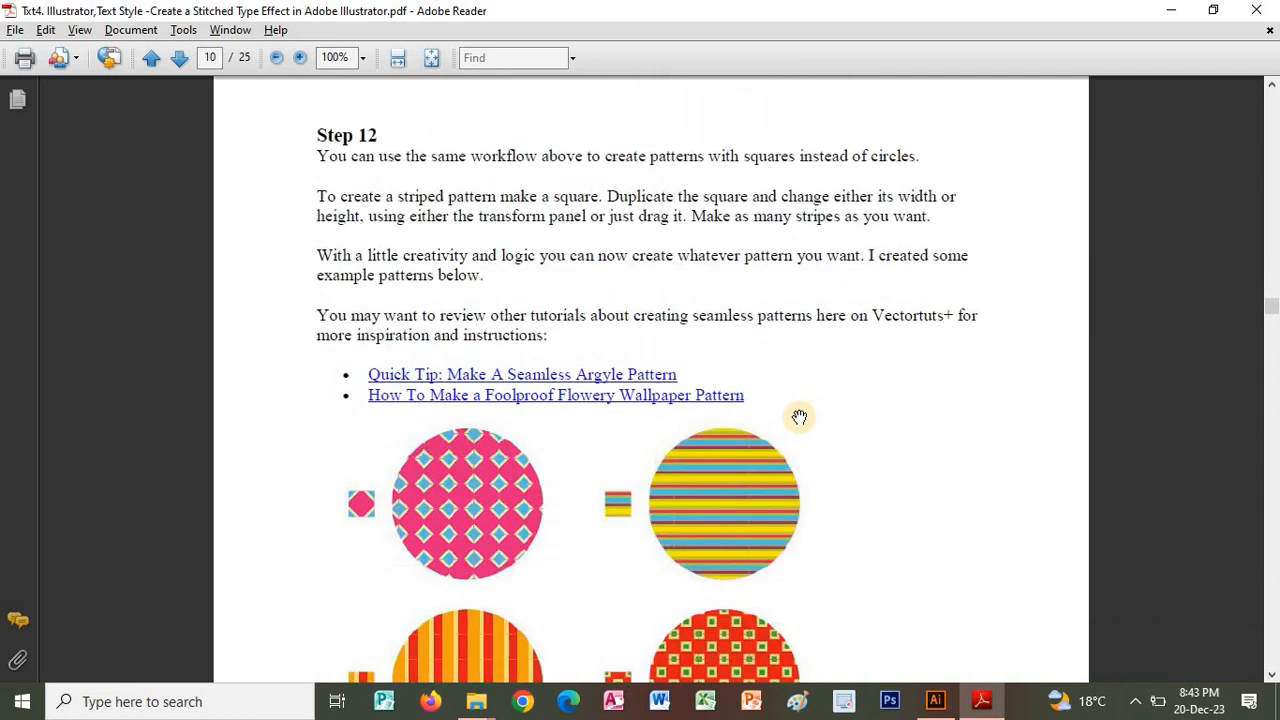
{"action": "scroll", "coordinate": [792, 334], "scroll_direction": "down", "scroll_amount": 1}
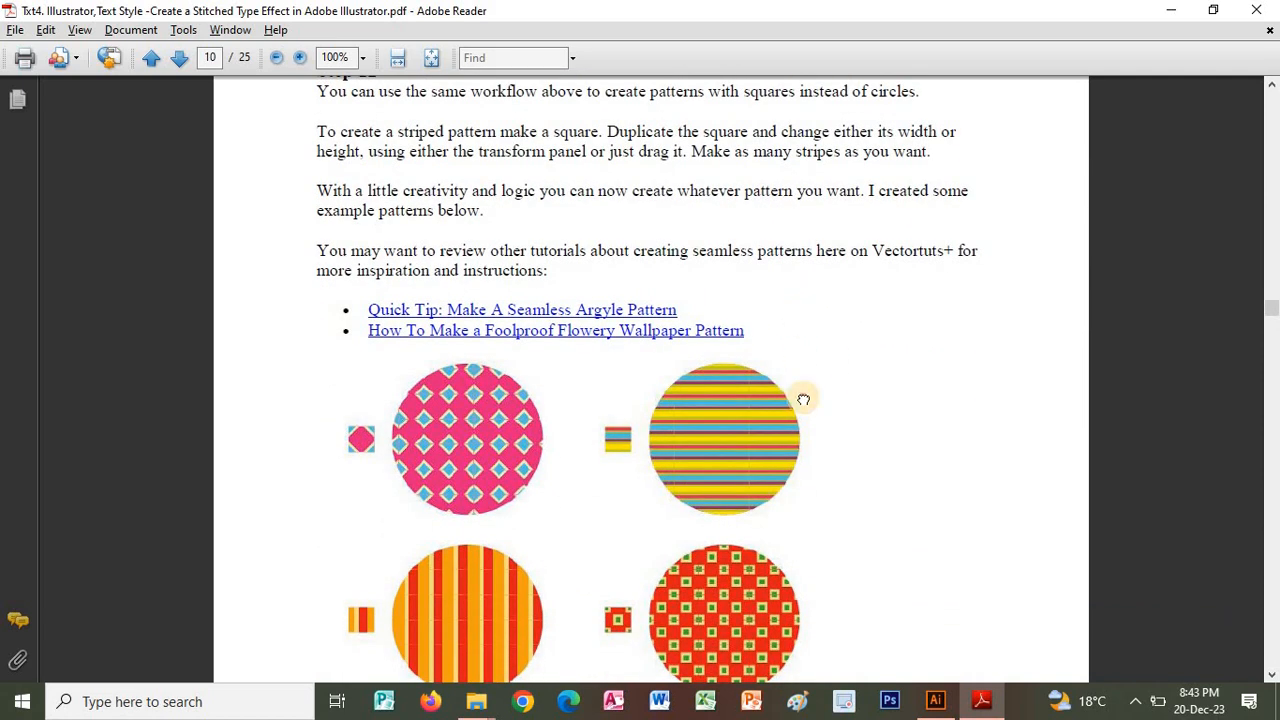
{"action": "scroll", "coordinate": [802, 340], "scroll_direction": "up", "scroll_amount": 3}
{"action": "scroll", "coordinate": [806, 349], "scroll_direction": "down", "scroll_amount": 2}
{"action": "scroll", "coordinate": [786, 374], "scroll_direction": "down", "scroll_amount": 5}
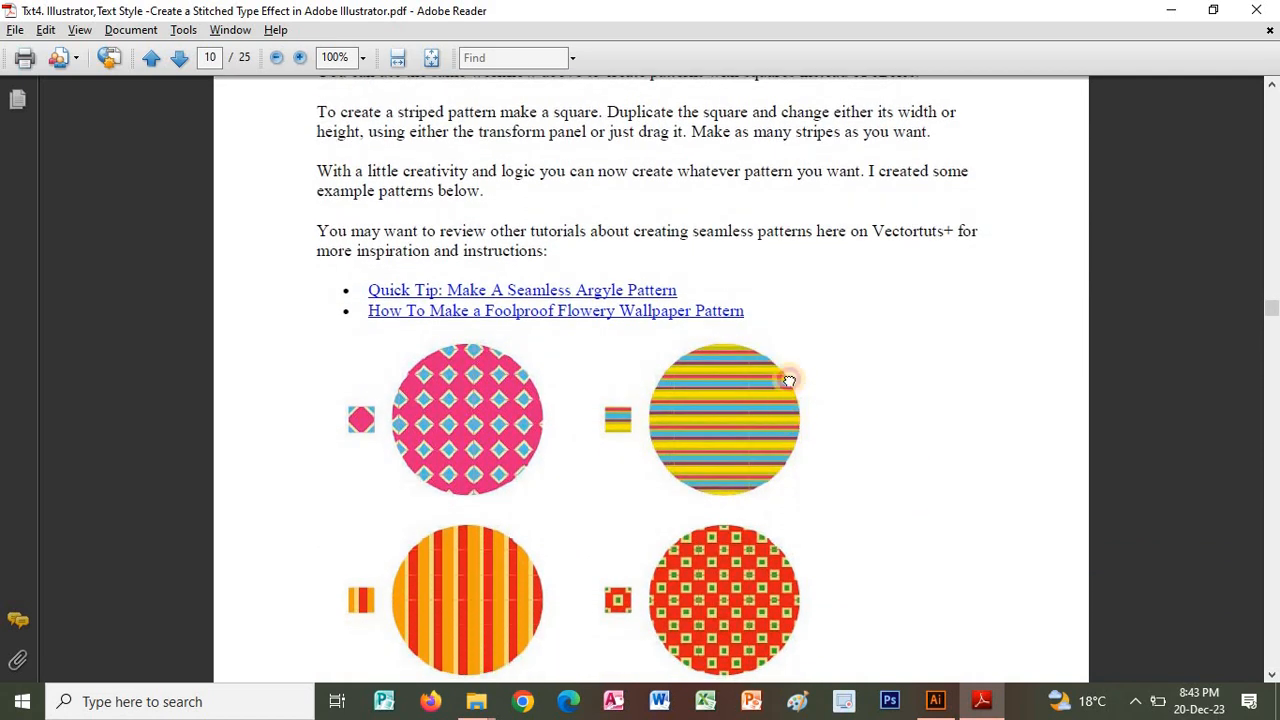
{"action": "scroll", "coordinate": [770, 255], "scroll_direction": "down", "scroll_amount": 1}
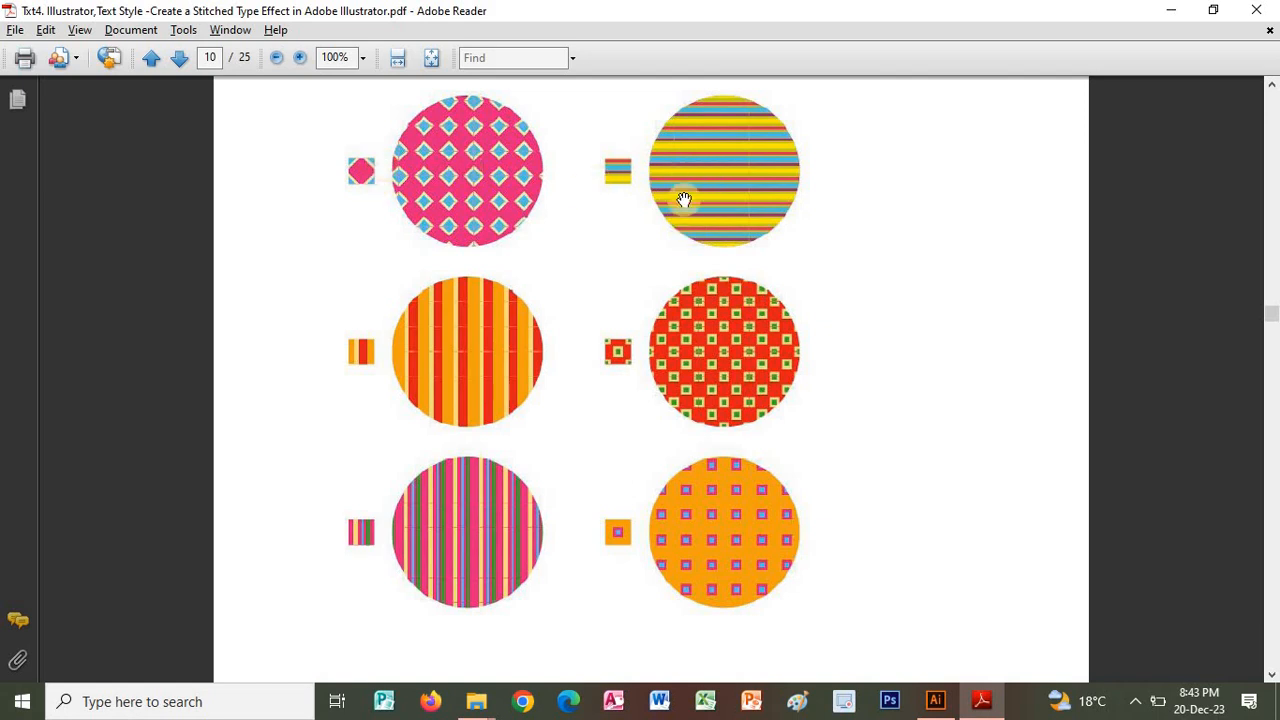
{"action": "scroll", "coordinate": [843, 297], "scroll_direction": "down", "scroll_amount": 1}
Step: Read the Step 13 instructions for the pattern brush, including the square and ellipse dimensions
{"action": "scroll", "coordinate": [843, 297], "scroll_direction": "down", "scroll_amount": 10}
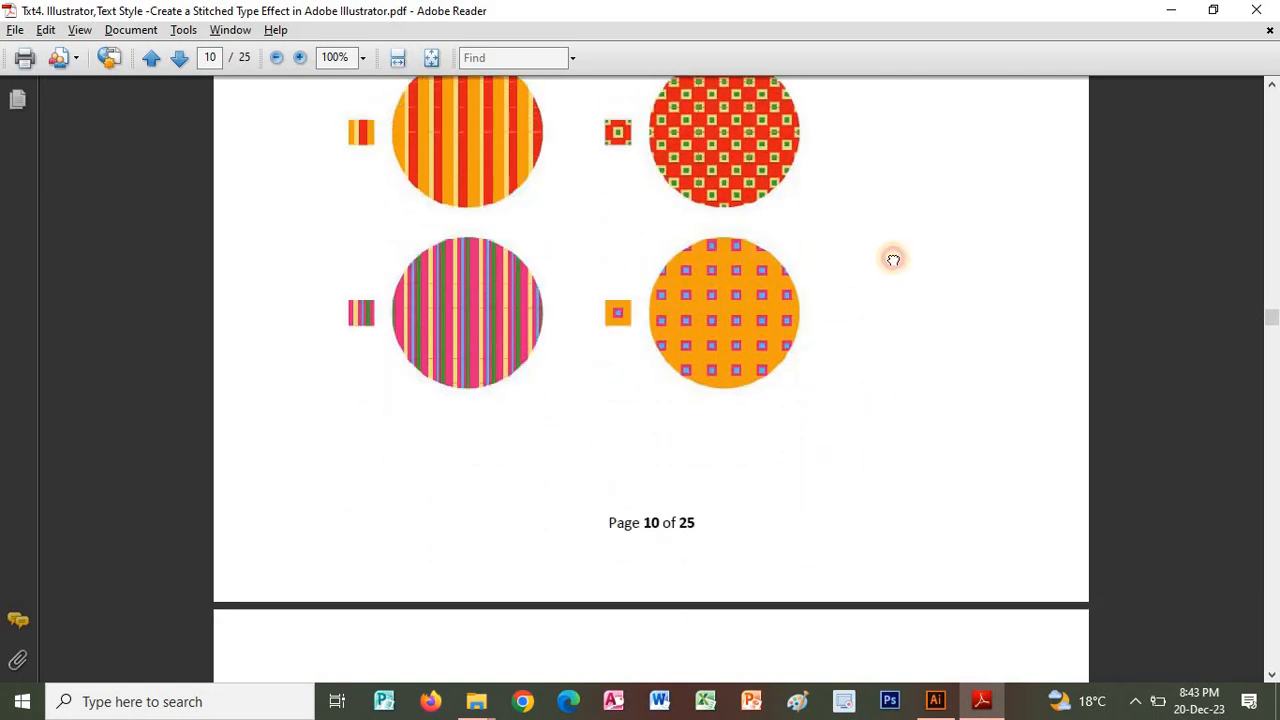
{"action": "scroll", "coordinate": [880, 318], "scroll_direction": "down", "scroll_amount": 2}
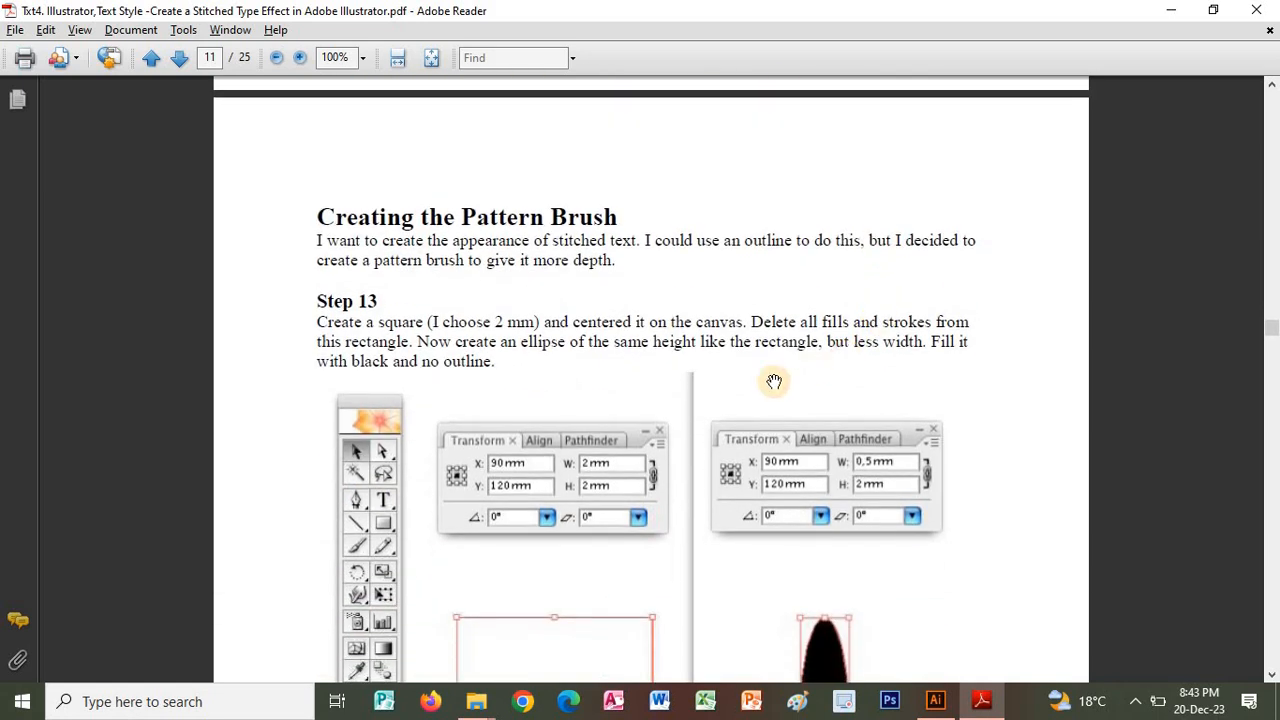
{"action": "scroll", "coordinate": [793, 400], "scroll_direction": "down", "scroll_amount": 1}
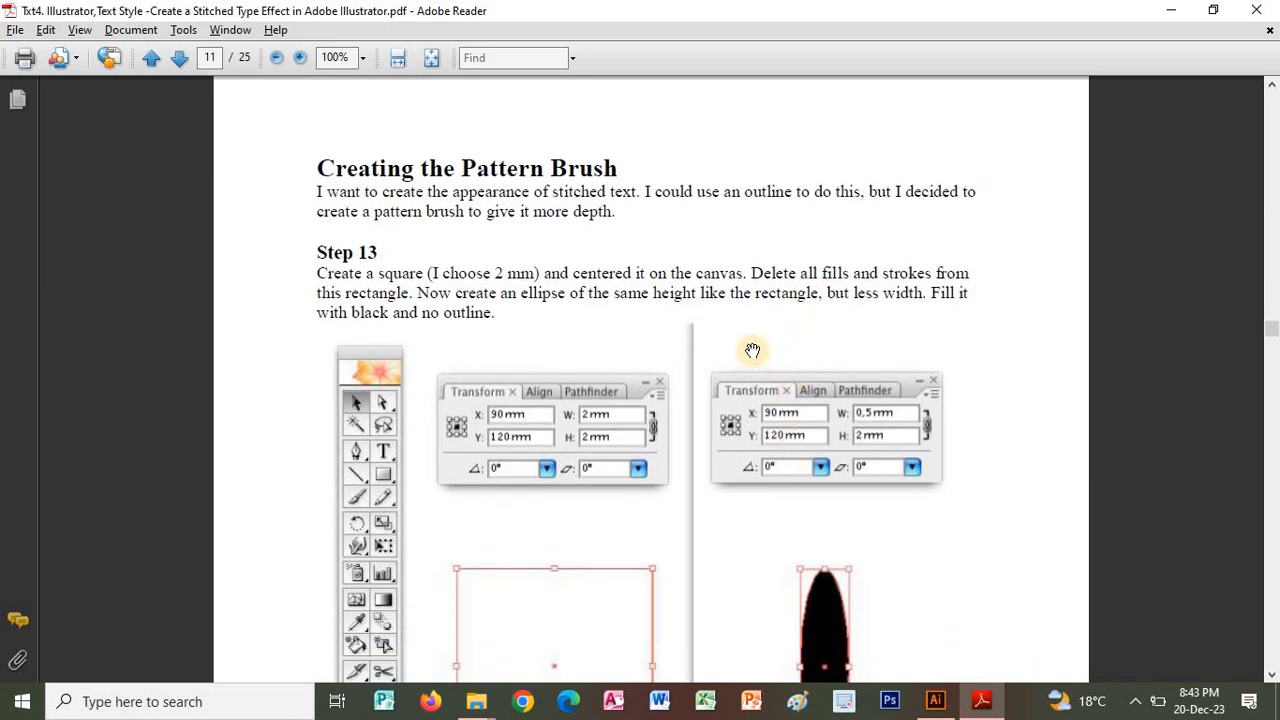
{"action": "scroll", "coordinate": [750, 305], "scroll_direction": "down", "scroll_amount": 1}
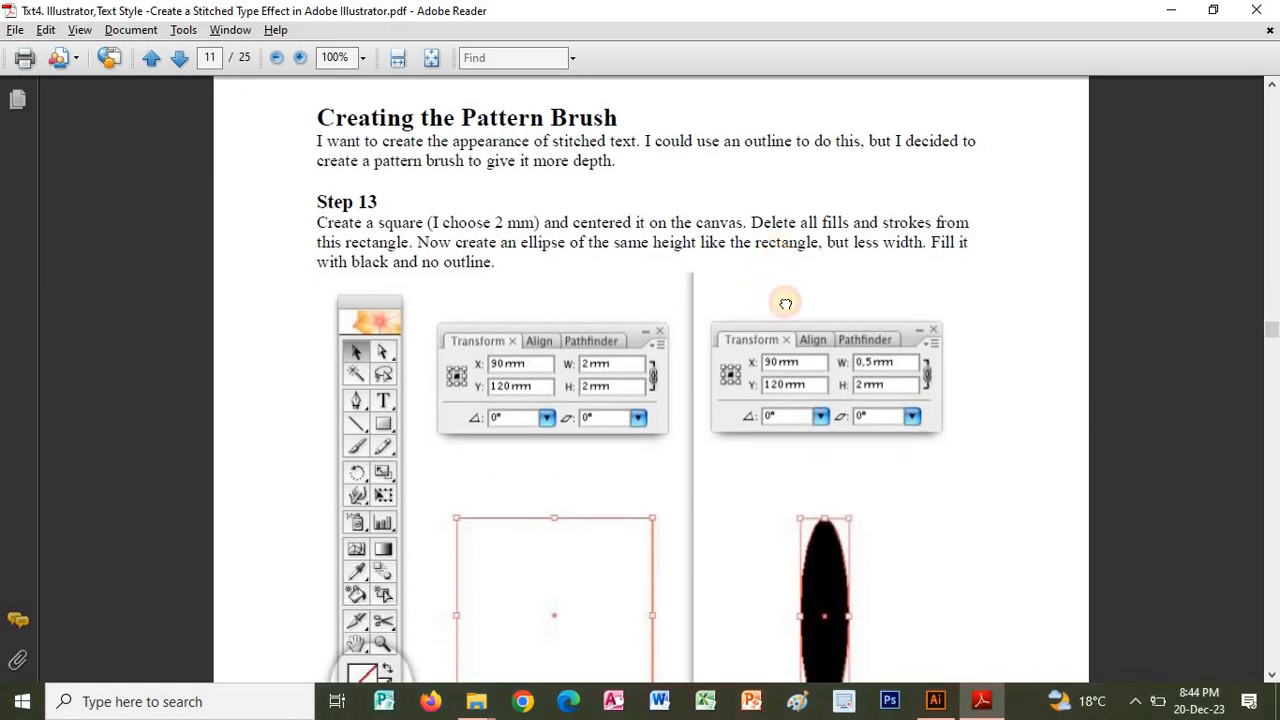
{"action": "scroll", "coordinate": [748, 385], "scroll_direction": "down", "scroll_amount": 3}
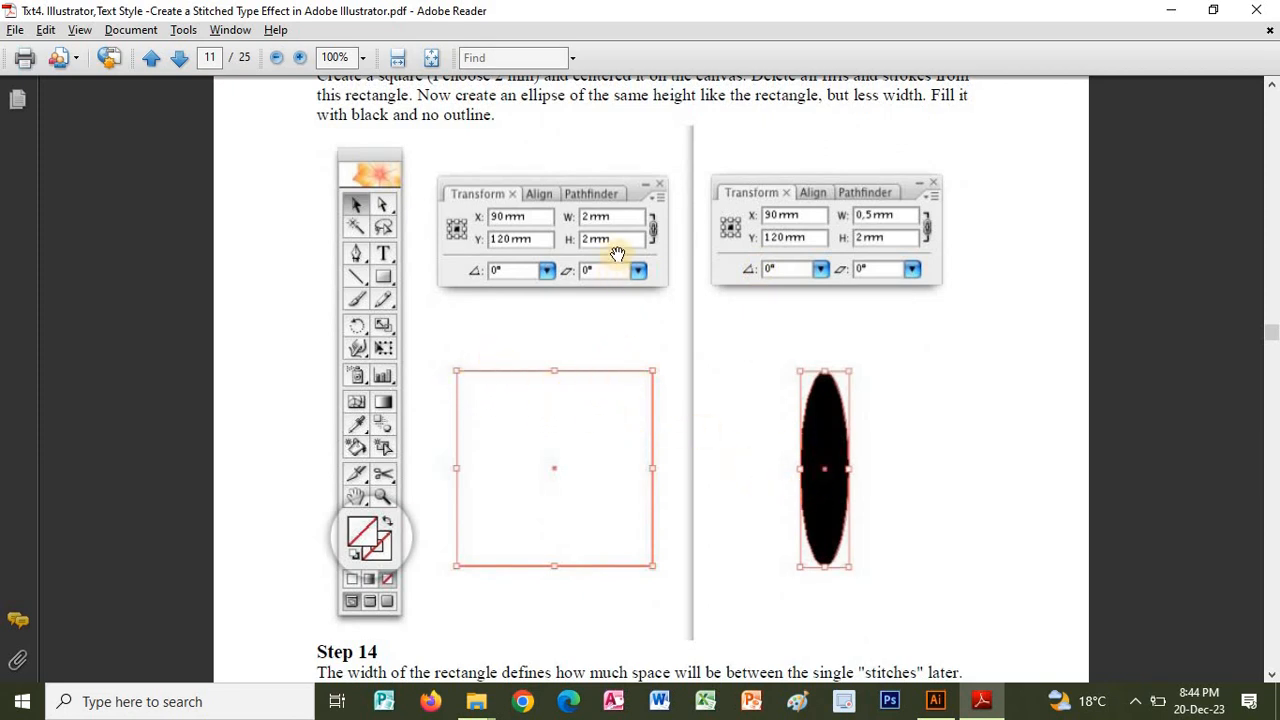
Step: Switch to Illustrator and create a 2 mm by 2 mm square on the empty canvas beside the teal pattern tile
{"action": "key", "text": "alt+Tab"}
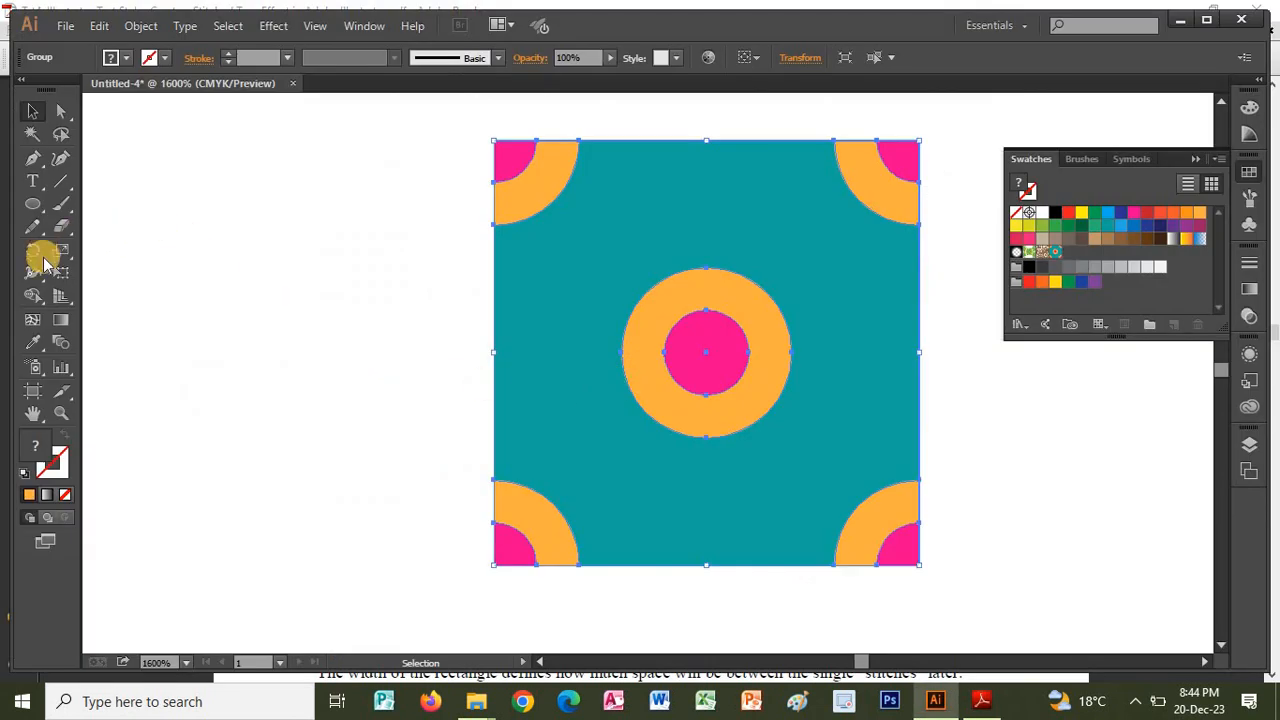
{"action": "left_click_drag", "start_coordinate": [32, 203], "coordinate": [100, 204]}
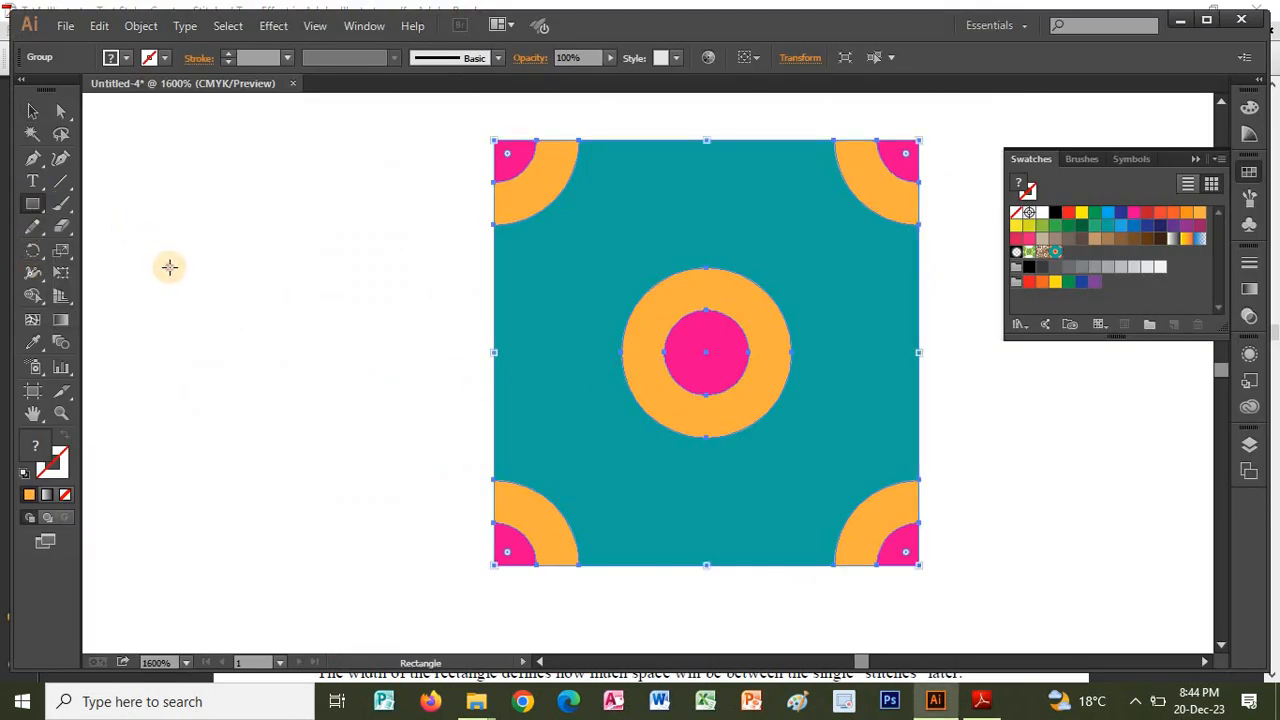
{"action": "left_click", "coordinate": [170, 268]}
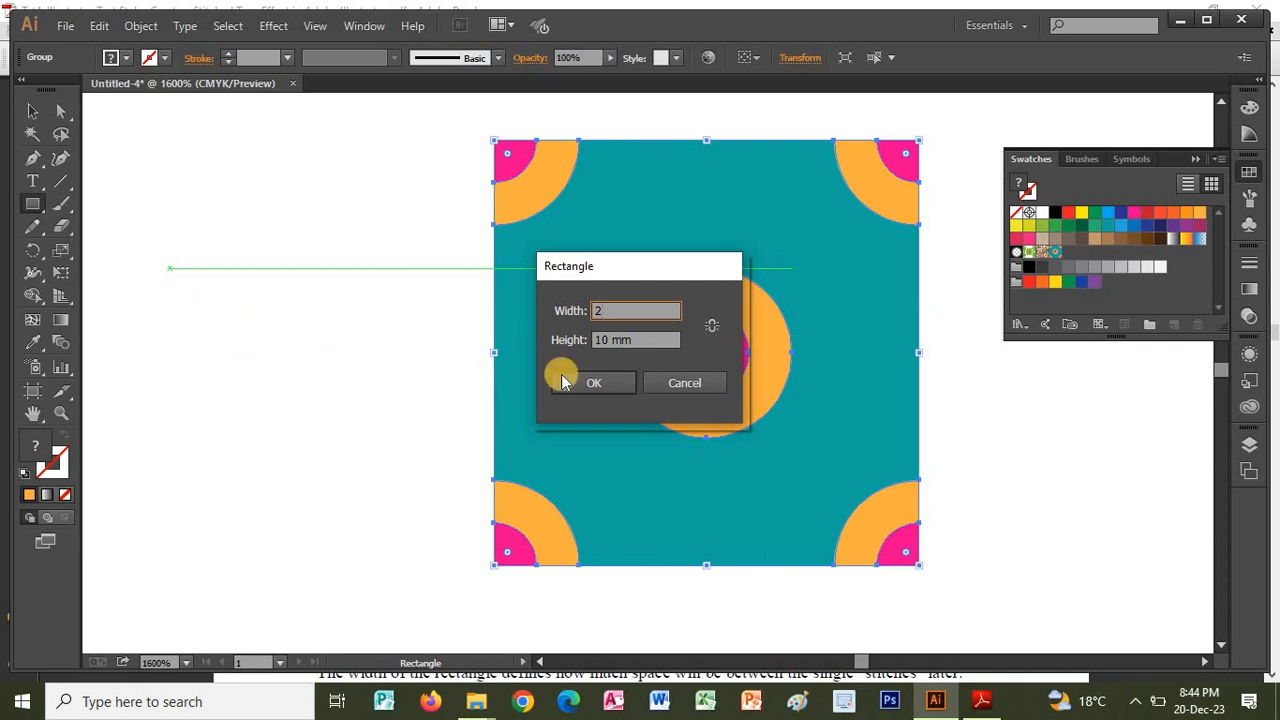
{"action": "left_click_drag", "start_coordinate": [632, 341], "coordinate": [492, 335]}
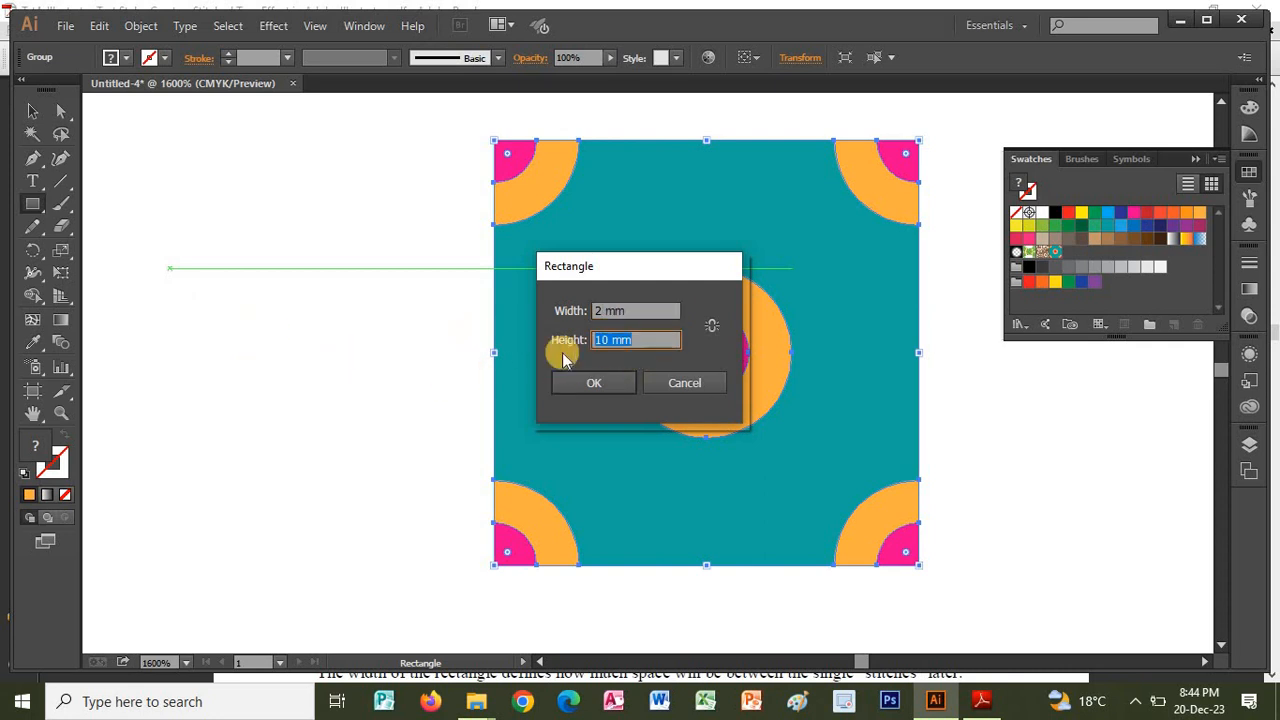
{"action": "type", "text": "2"}
{"action": "left_click", "coordinate": [594, 383]}
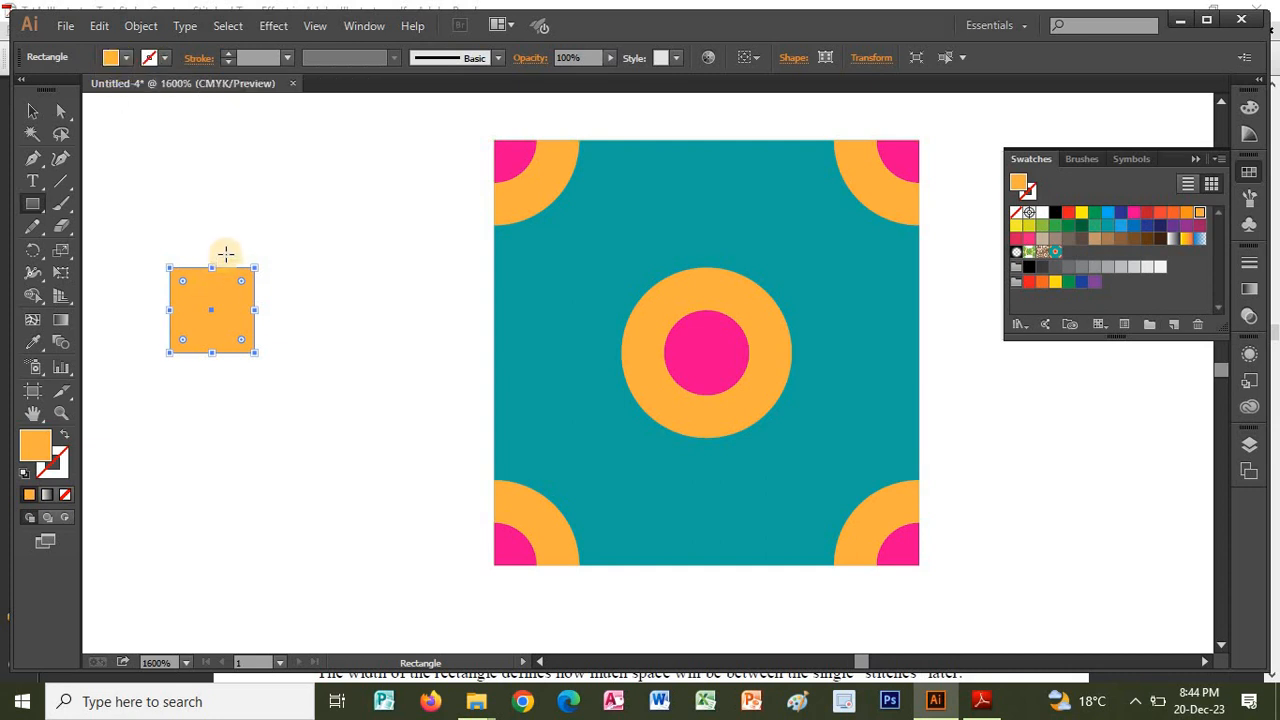
Step: Check the ellipse dimensions in Adobe Reader, and create an ellipse 0.5 mm wide and 2 mm high beside the small square in Illustrator
{"action": "key", "text": "alt+Tab"}
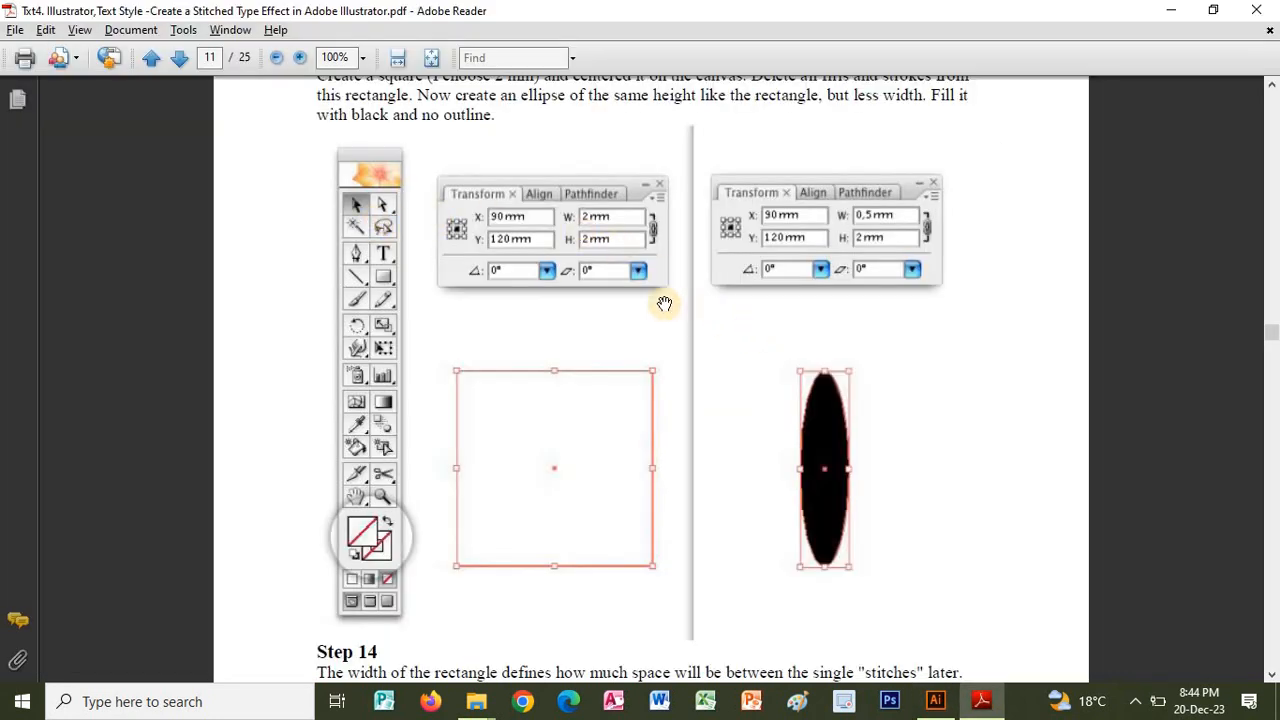
{"action": "key", "text": "alt+Tab"}
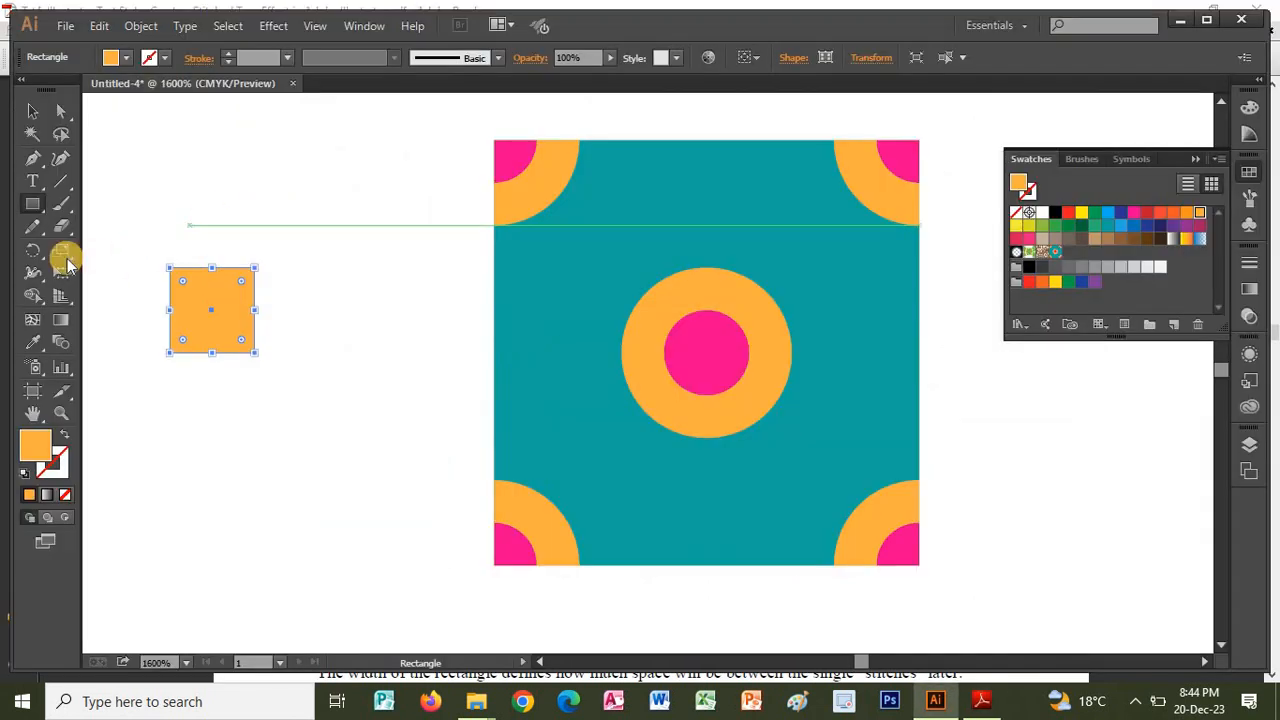
{"action": "left_click_drag", "start_coordinate": [35, 210], "coordinate": [89, 249]}
{"action": "left_click", "coordinate": [312, 278]}
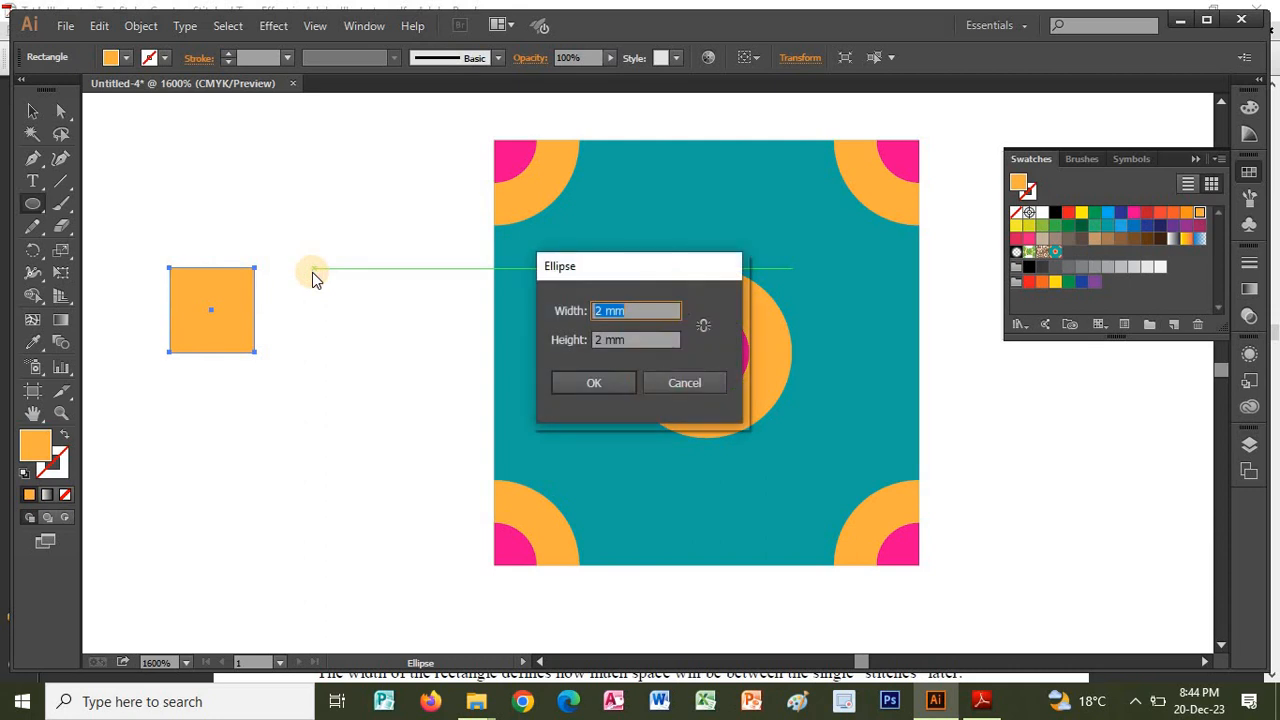
{"action": "type", "text": ".5"}
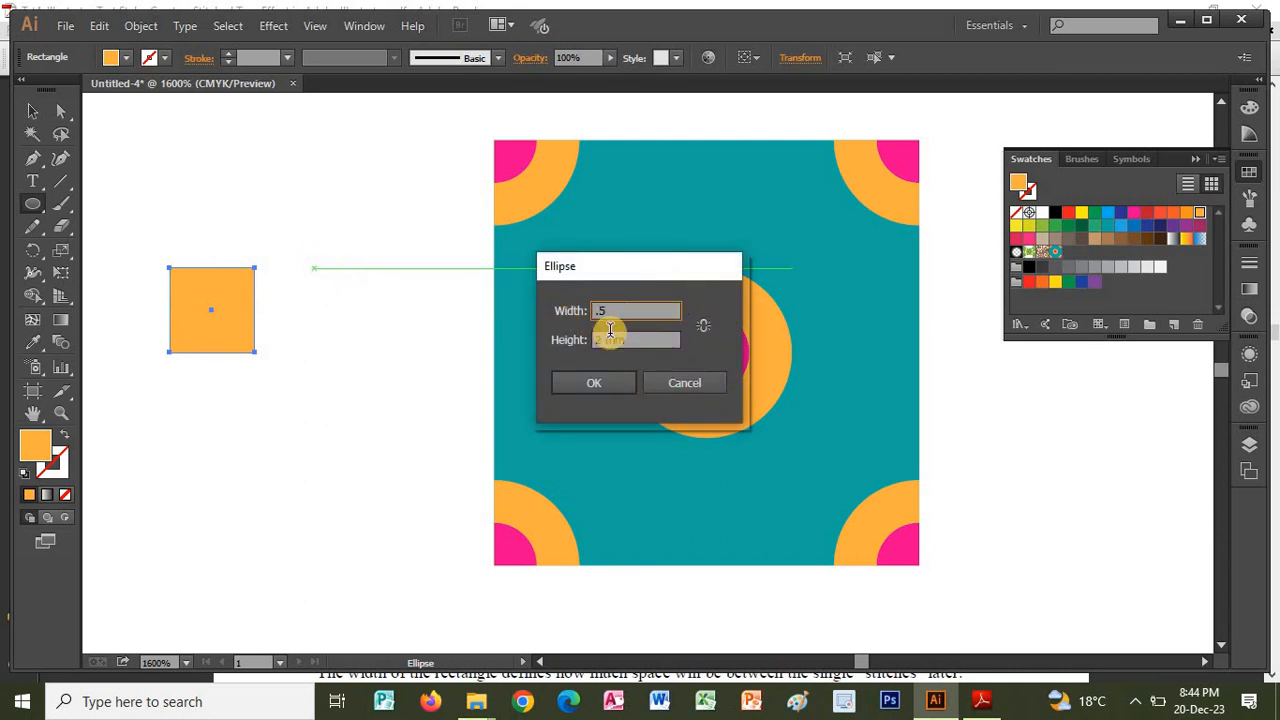
{"action": "left_click", "coordinate": [612, 395]}
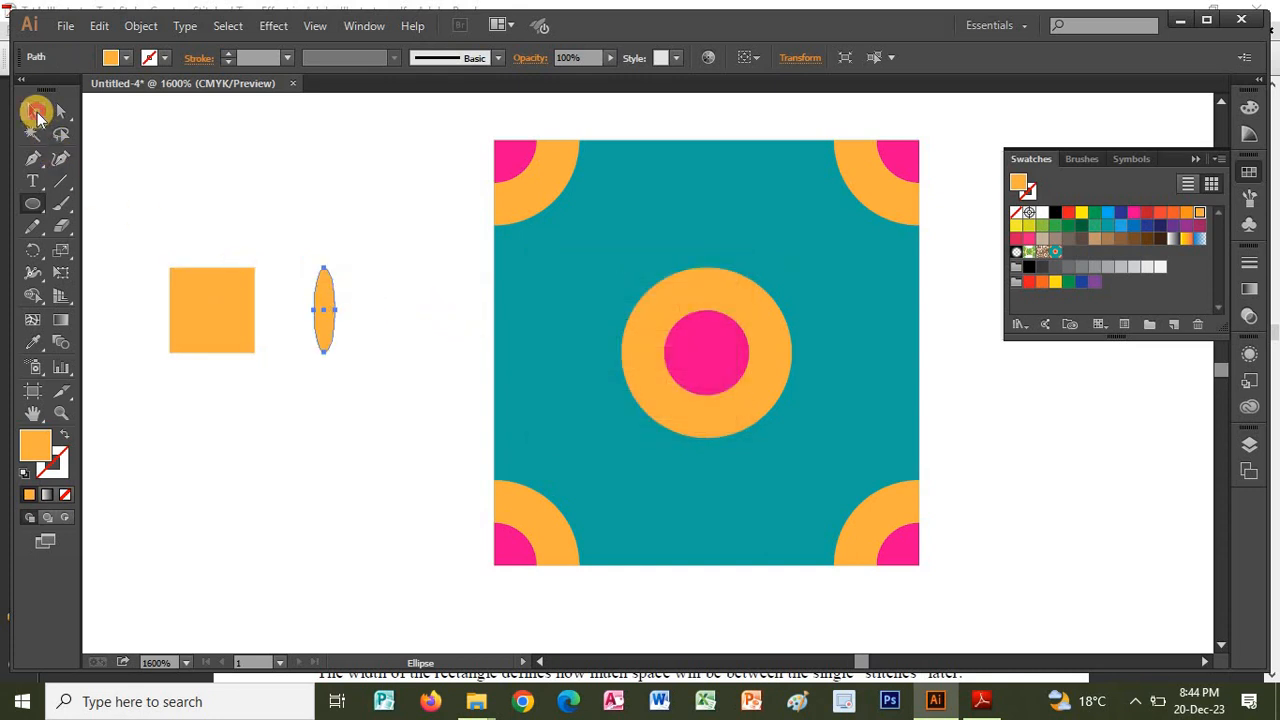
Step: Fill the narrow ellipse with black and move it onto the centre of the small orange square
{"action": "left_click", "coordinate": [35, 112]}
{"action": "left_click", "coordinate": [124, 57]}
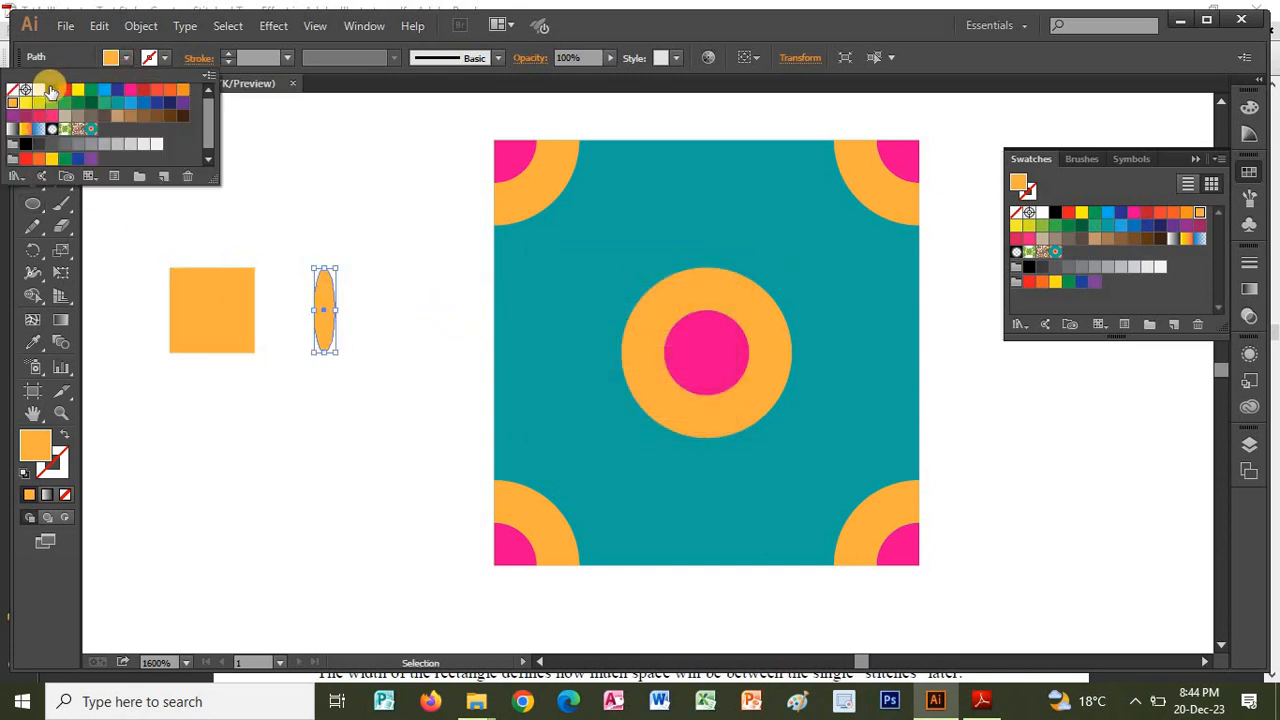
{"action": "left_click", "coordinate": [52, 90]}
{"action": "left_click", "coordinate": [230, 317]}
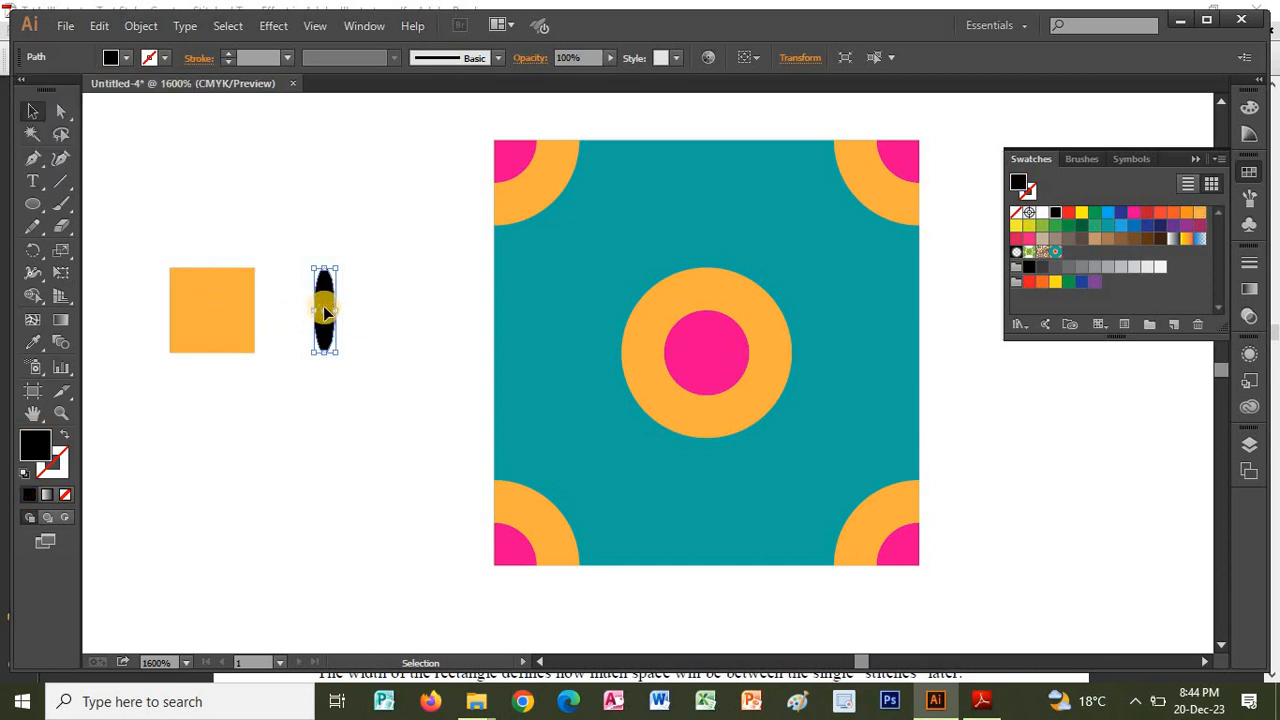
{"action": "left_click_drag", "start_coordinate": [322, 310], "coordinate": [213, 314]}
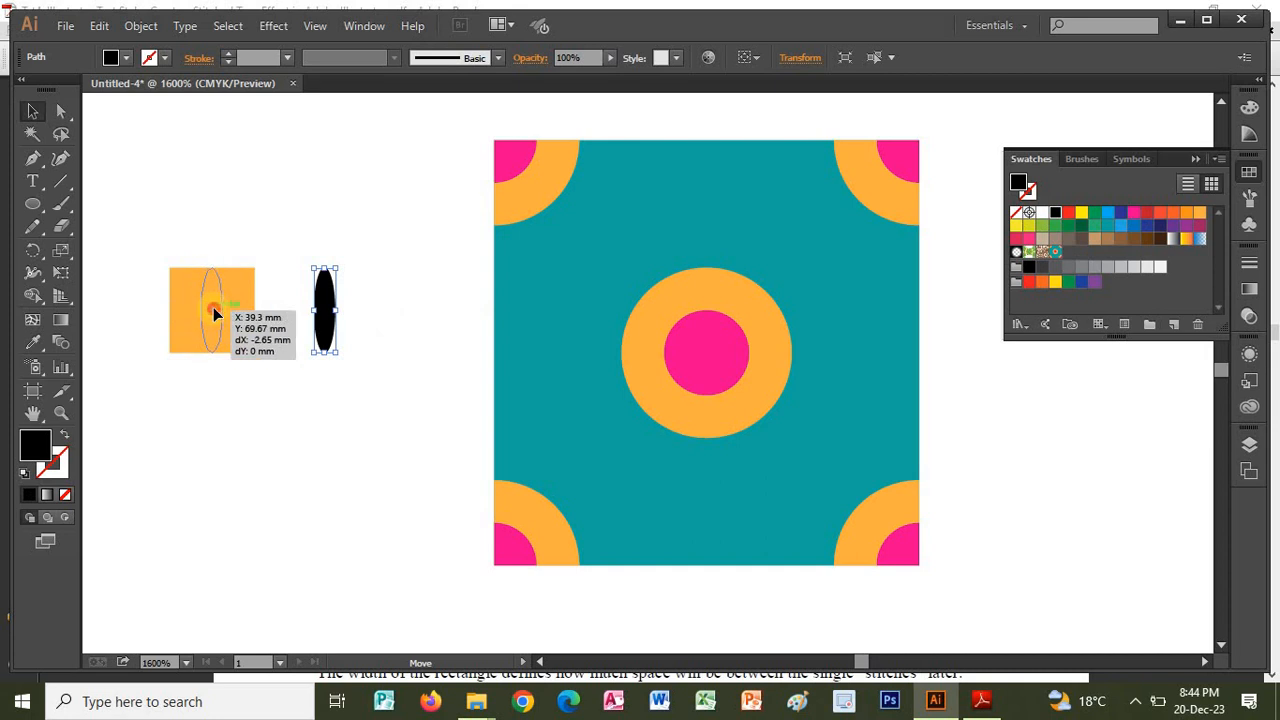
{"action": "left_click_drag", "start_coordinate": [213, 315], "coordinate": [213, 315]}
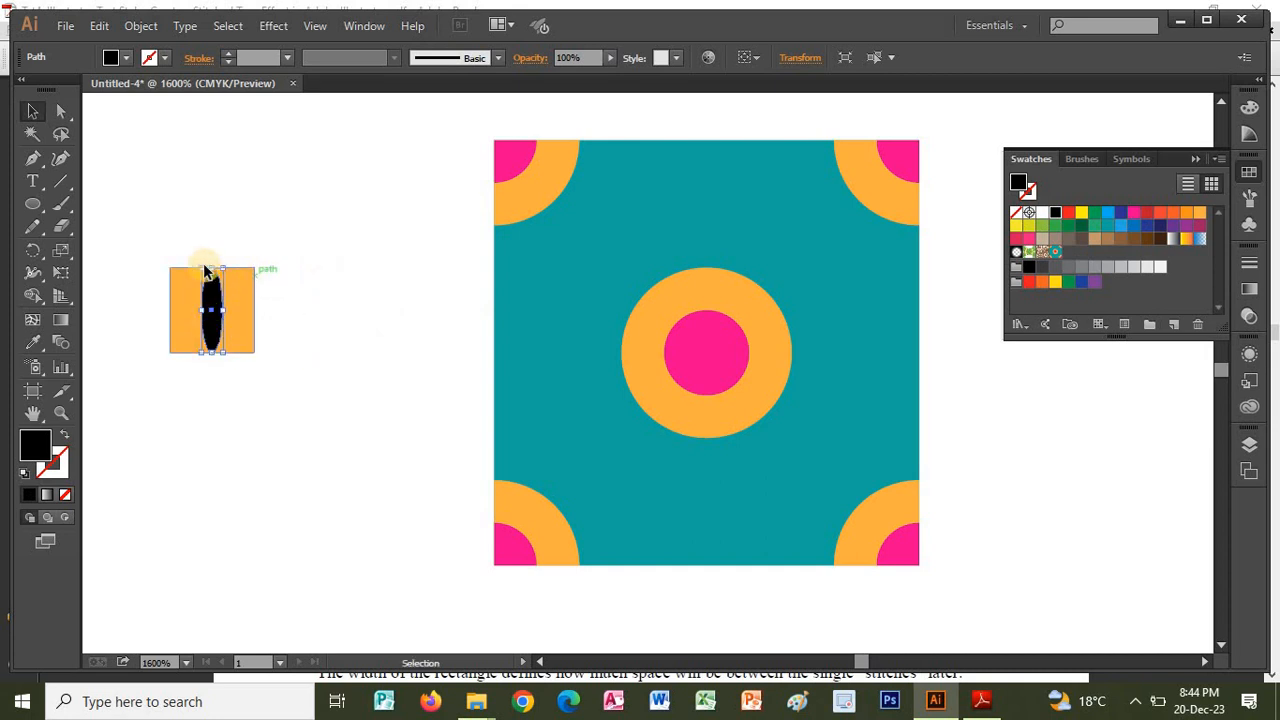
Step: Remove the fill from the small square behind the black ellipse
{"action": "left_click", "coordinate": [253, 296]}
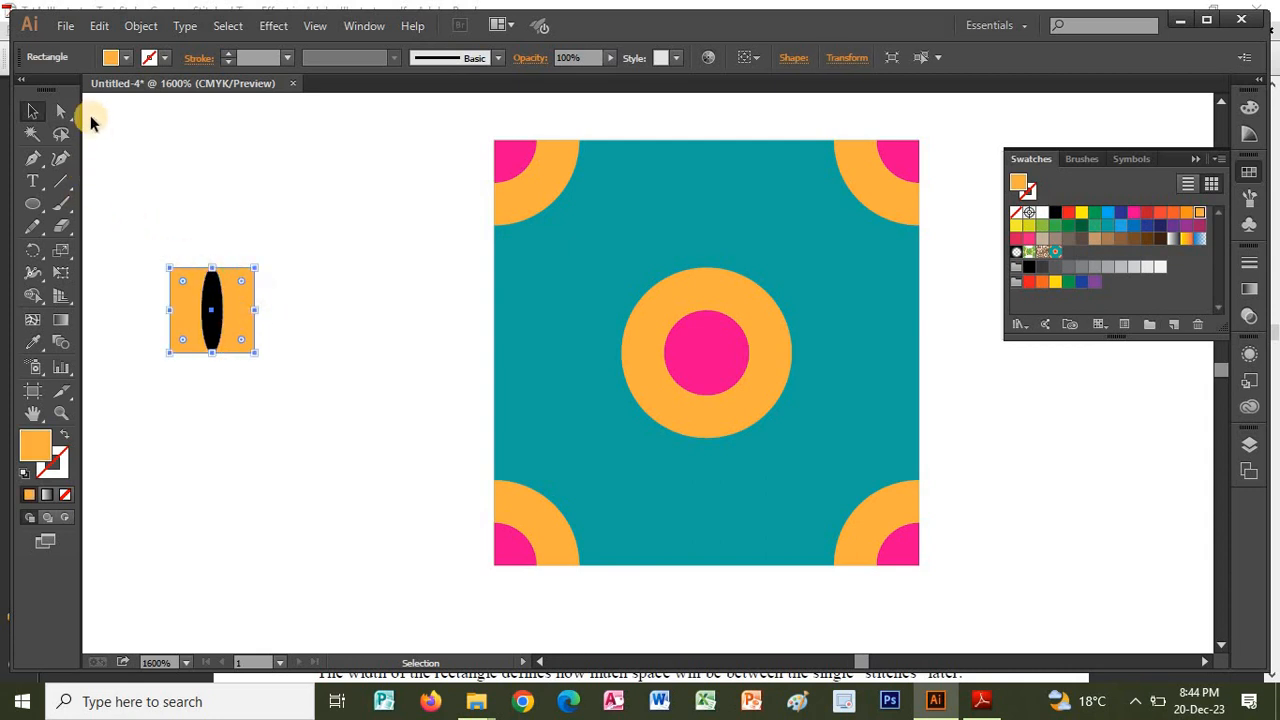
{"action": "left_click", "coordinate": [127, 58]}
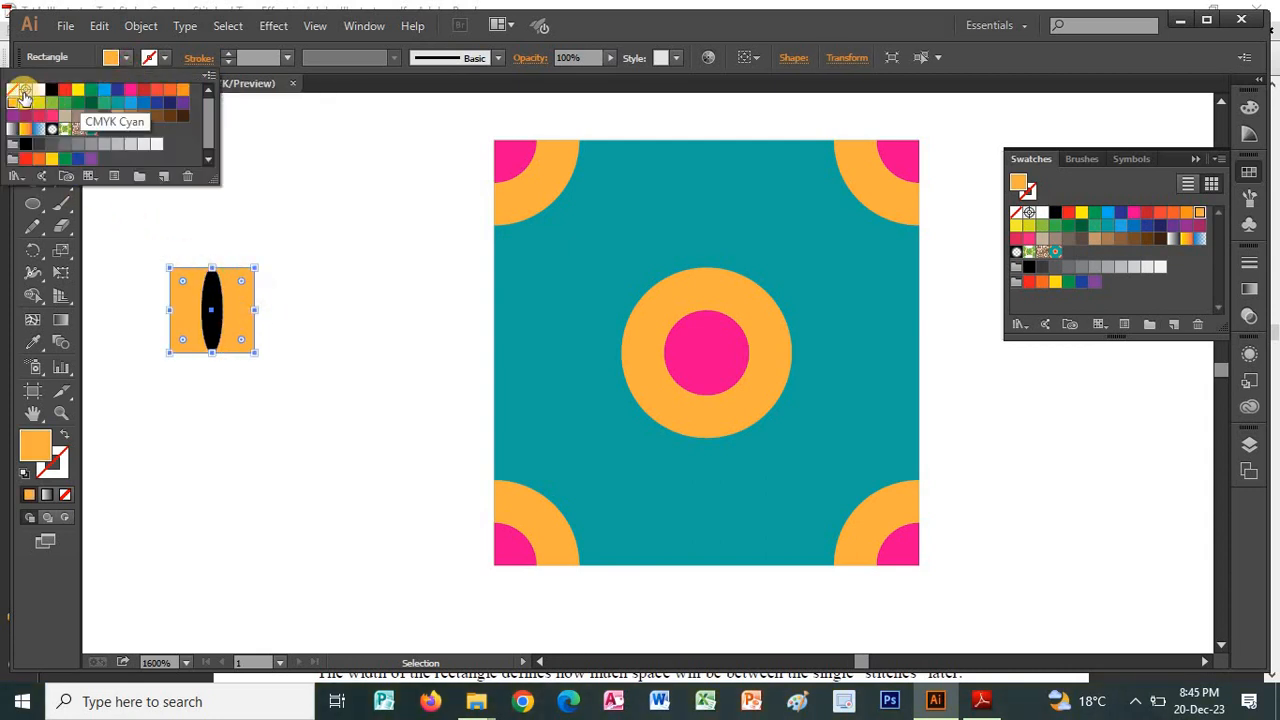
{"action": "left_click", "coordinate": [13, 91]}
{"action": "left_click", "coordinate": [120, 243]}
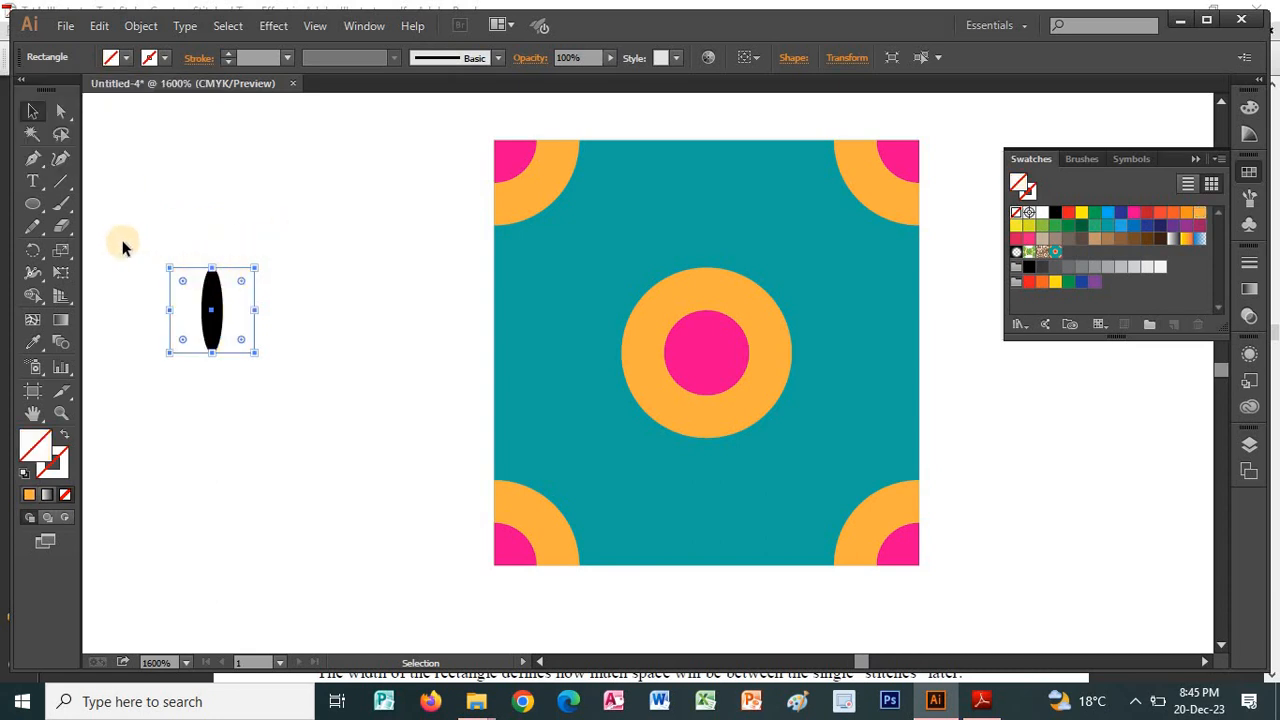
Step: Group the unfilled square with the black ellipse, and start a new brush from the group
{"action": "mouse_move", "coordinate": [281, 383]}
{"action": "left_mouse_down"}
{"action": "mouse_move", "coordinate": [289, 400]}
{"action": "mouse_move", "coordinate": [289, 375]}
{"action": "left_mouse_up"}
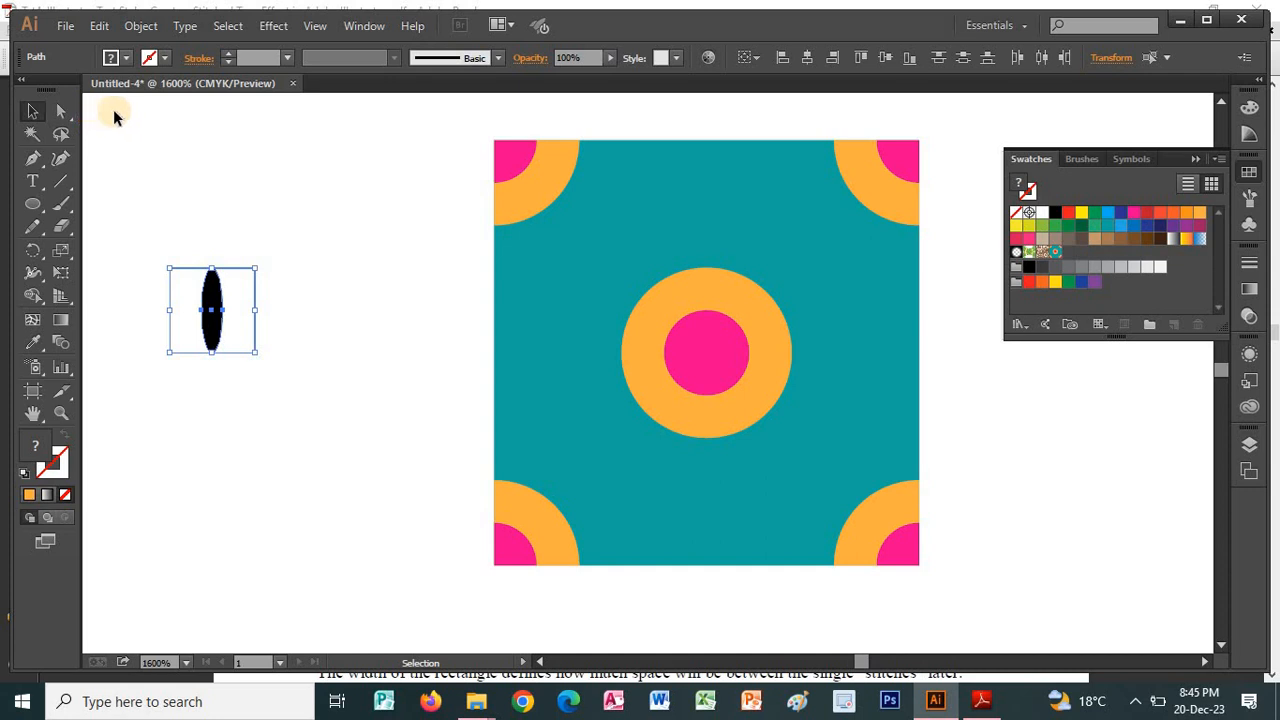
{"action": "right_click", "coordinate": [203, 307]}
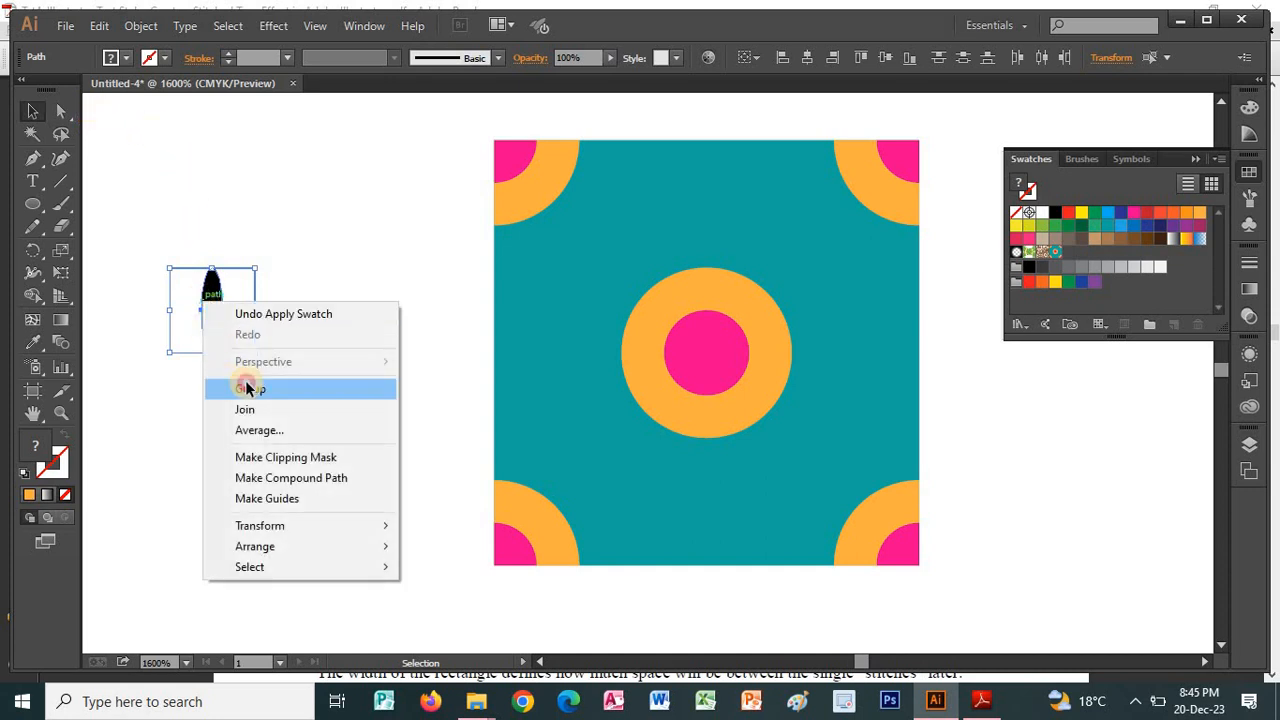
{"action": "left_click", "coordinate": [238, 383]}
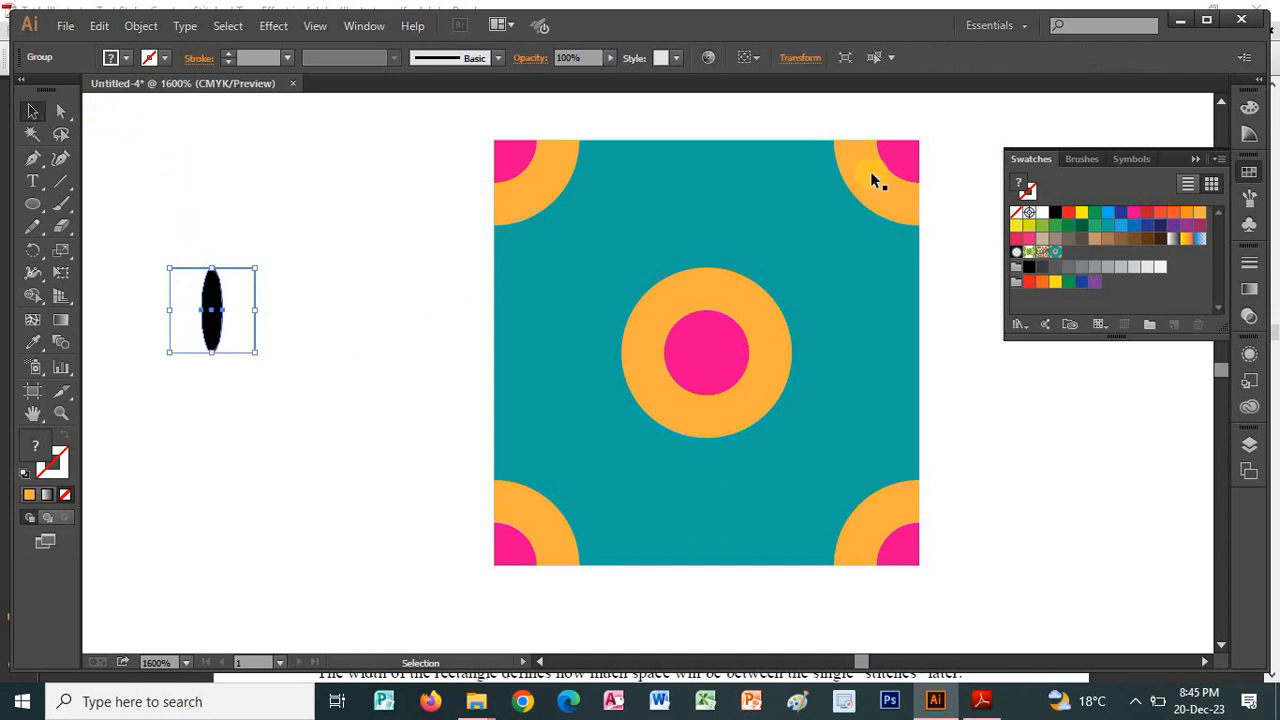
{"action": "left_click", "coordinate": [1083, 158]}
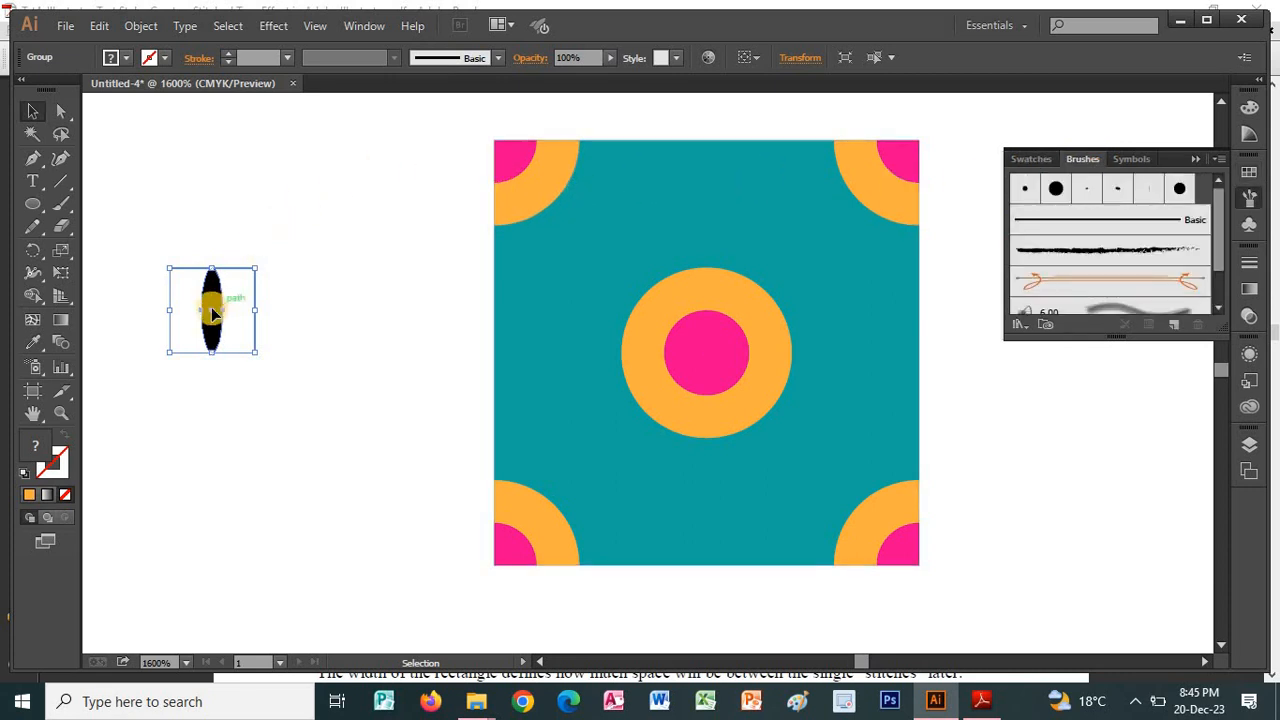
{"action": "mouse_move", "coordinate": [209, 300]}
{"action": "left_mouse_down"}
{"action": "mouse_move", "coordinate": [887, 316]}
{"action": "mouse_move", "coordinate": [1090, 278]}
{"action": "left_mouse_up"}
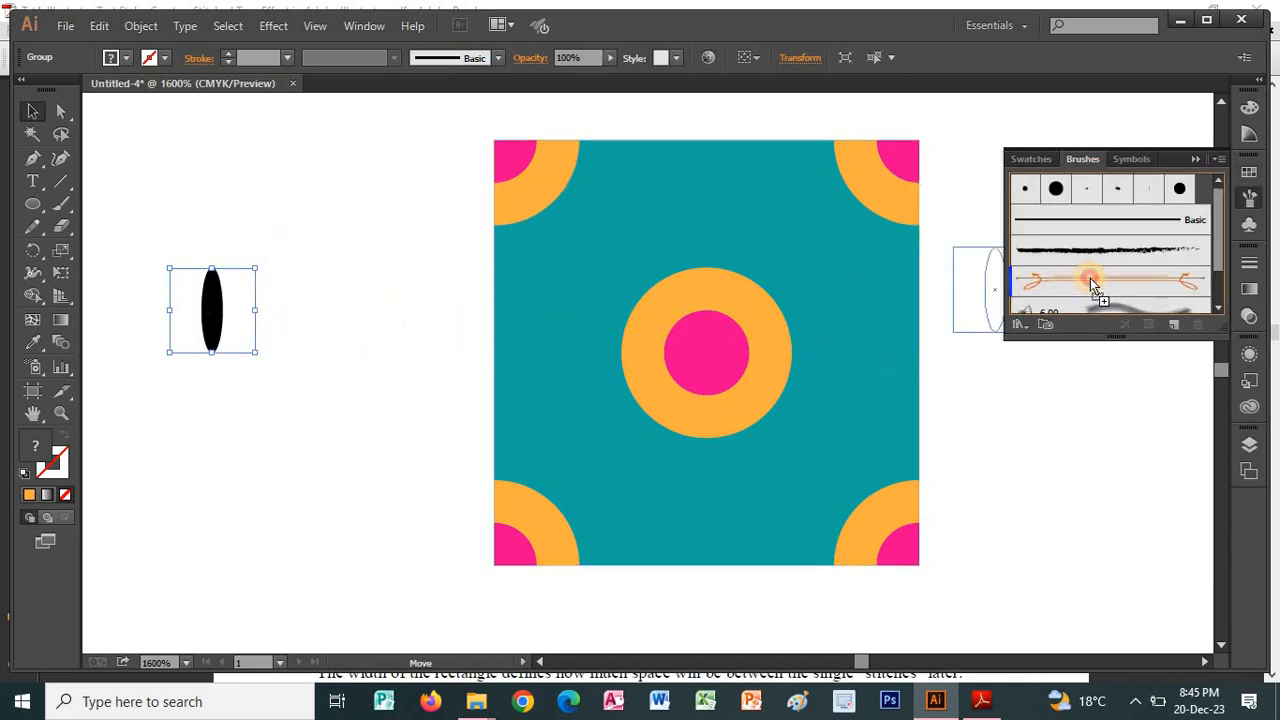
Step: Switch to Adobe Reader and read Steps 14 and 15 on the outline view and the new pattern brush
{"action": "key", "text": "alt+Tab"}
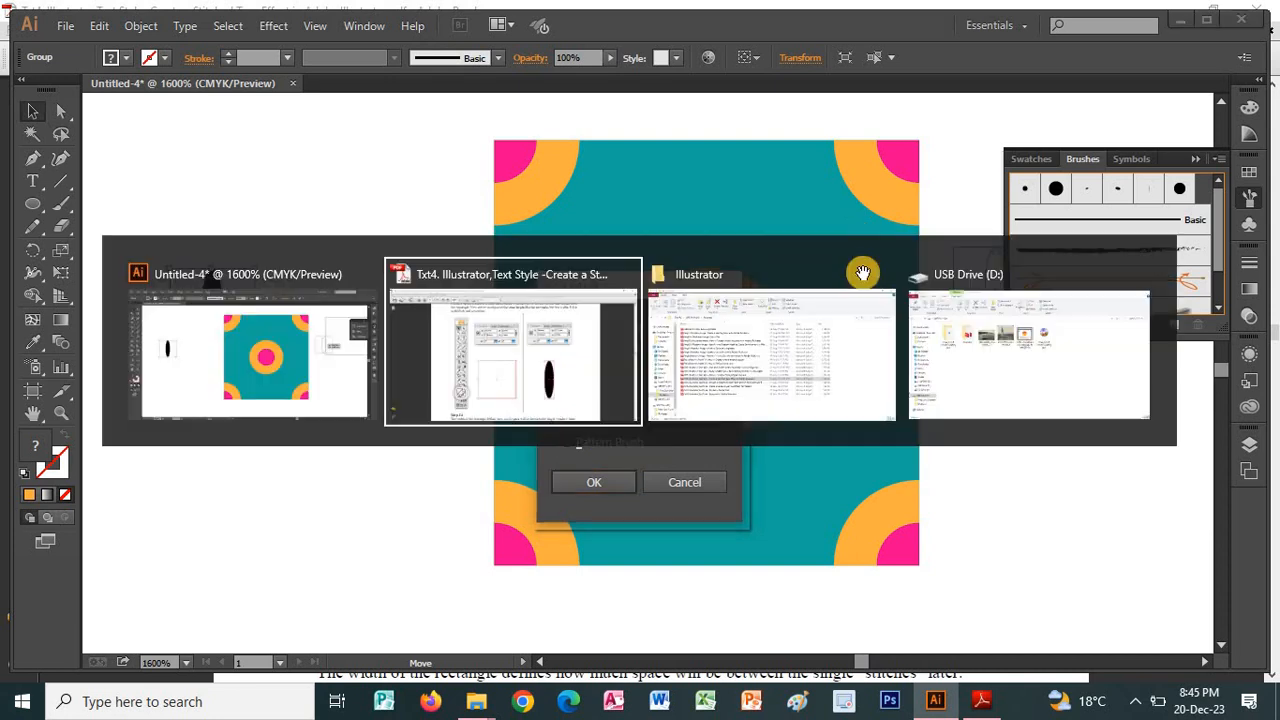
{"action": "scroll", "coordinate": [918, 468], "scroll_direction": "down", "scroll_amount": 8}
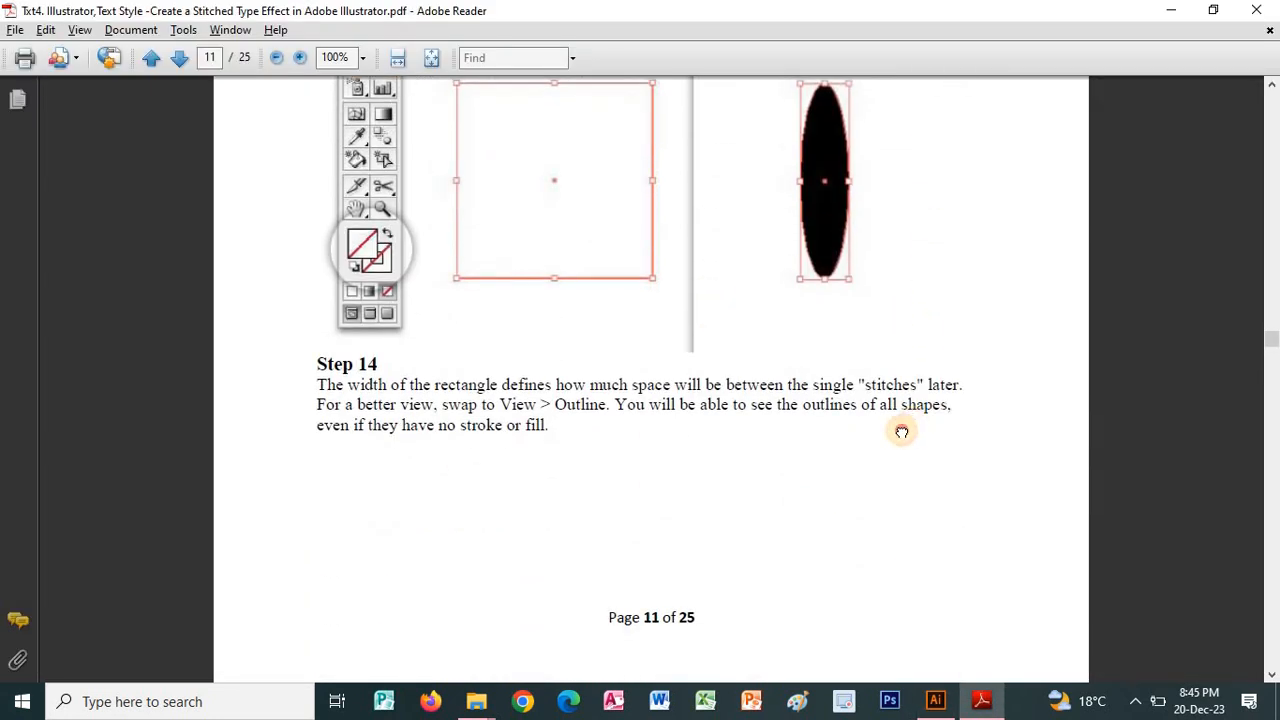
{"action": "scroll", "coordinate": [844, 340], "scroll_direction": "down", "scroll_amount": 2}
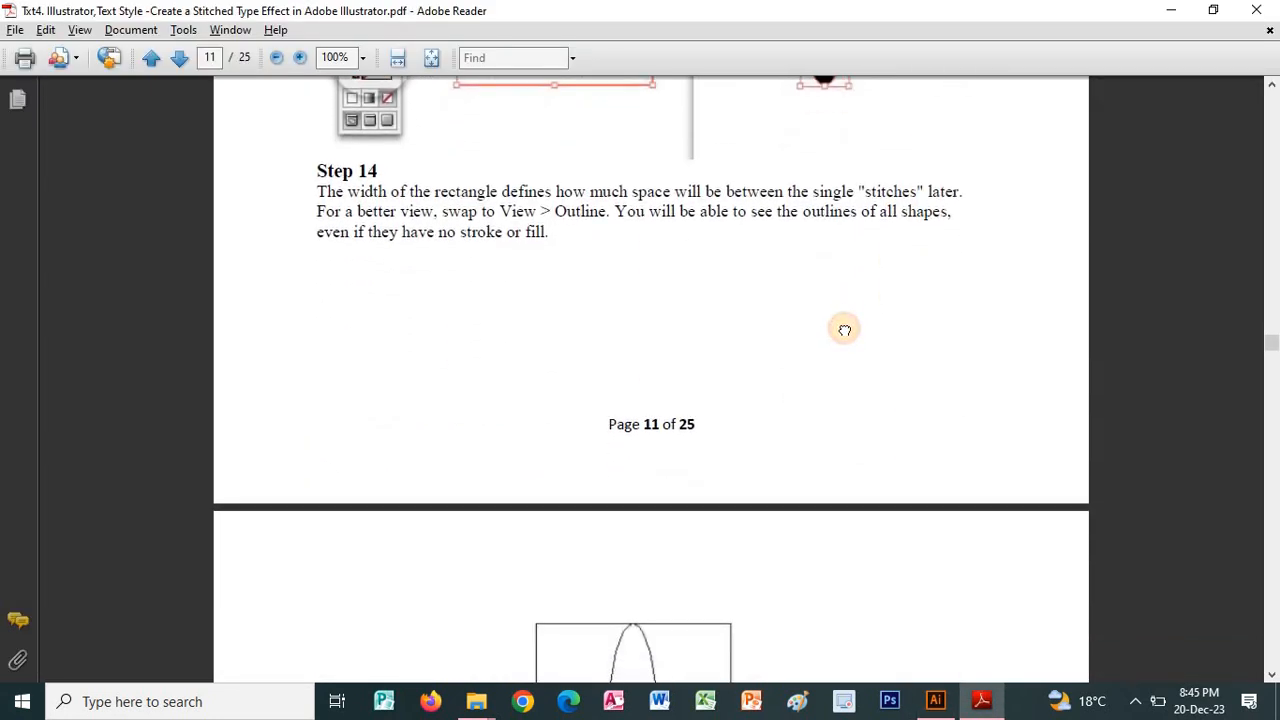
{"action": "scroll", "coordinate": [800, 437], "scroll_direction": "down", "scroll_amount": 12}
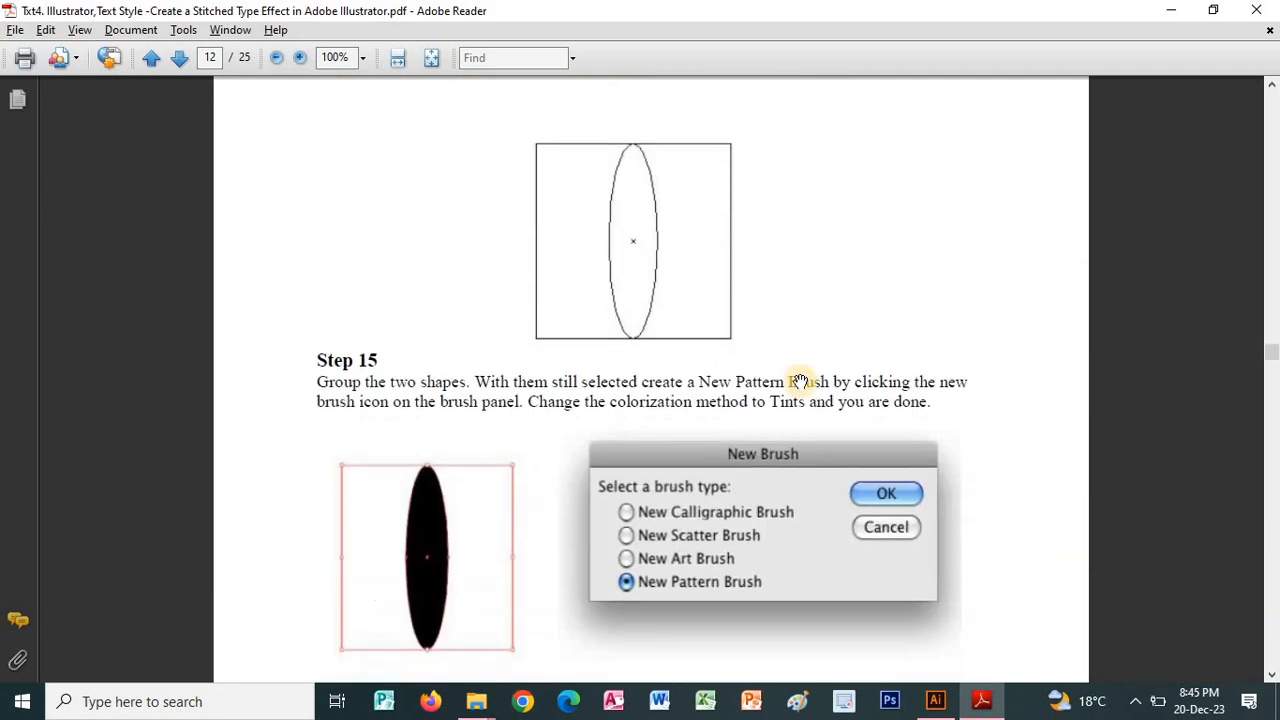
{"action": "scroll", "coordinate": [788, 302], "scroll_direction": "down", "scroll_amount": 2}
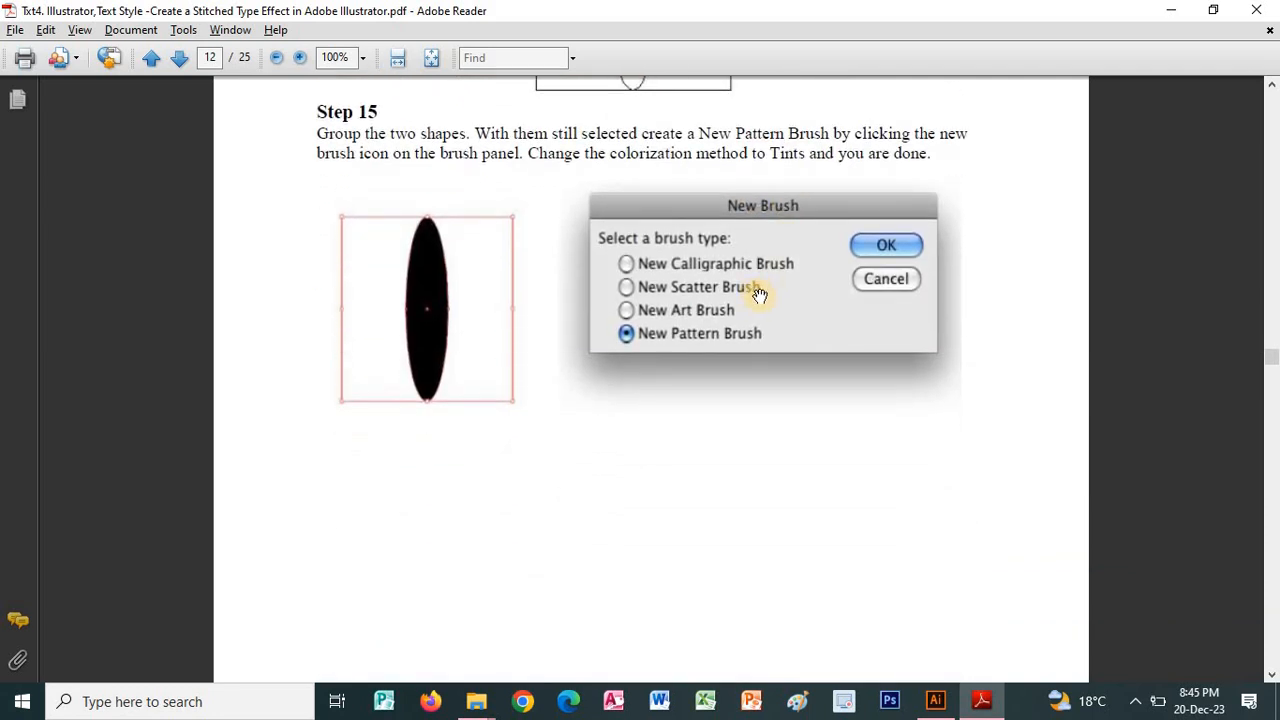
Step: Switch to Illustrator, choose Pattern Brush as the new brush type, and name the brush MyStitch Brush
{"action": "key", "text": "alt+Tab"}
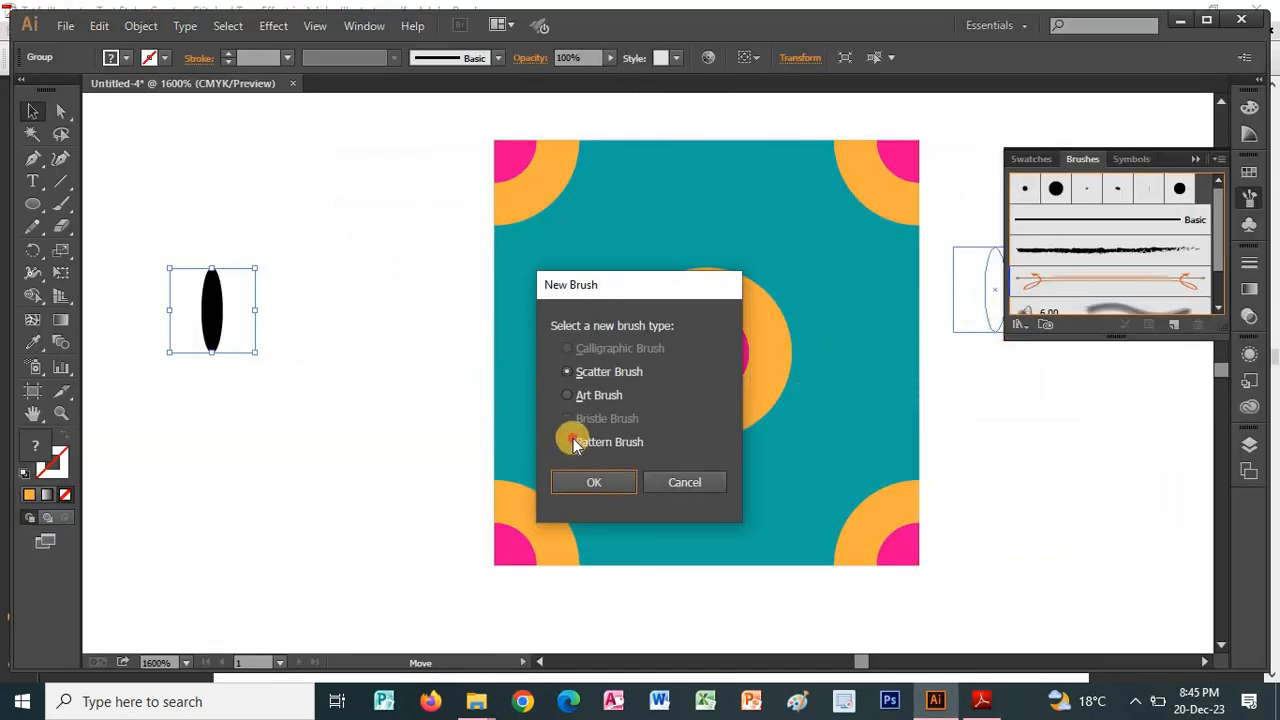
{"action": "left_click", "coordinate": [574, 442]}
{"action": "left_click", "coordinate": [610, 483]}
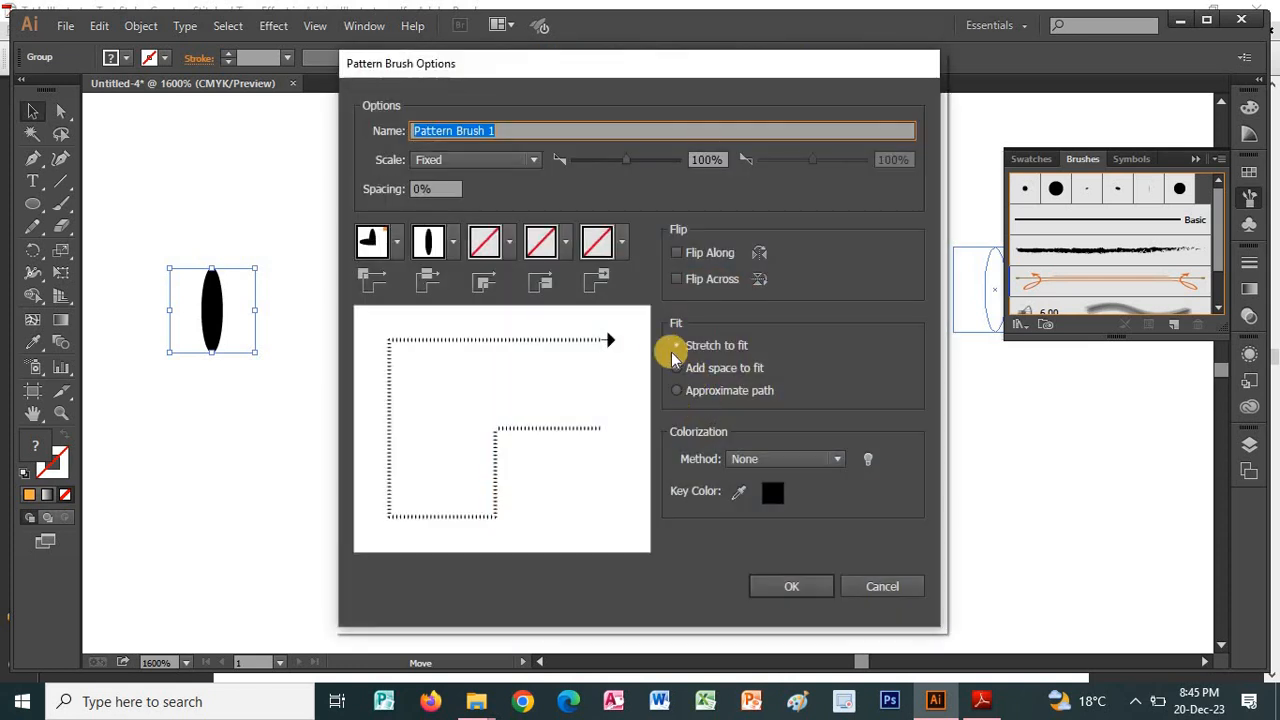
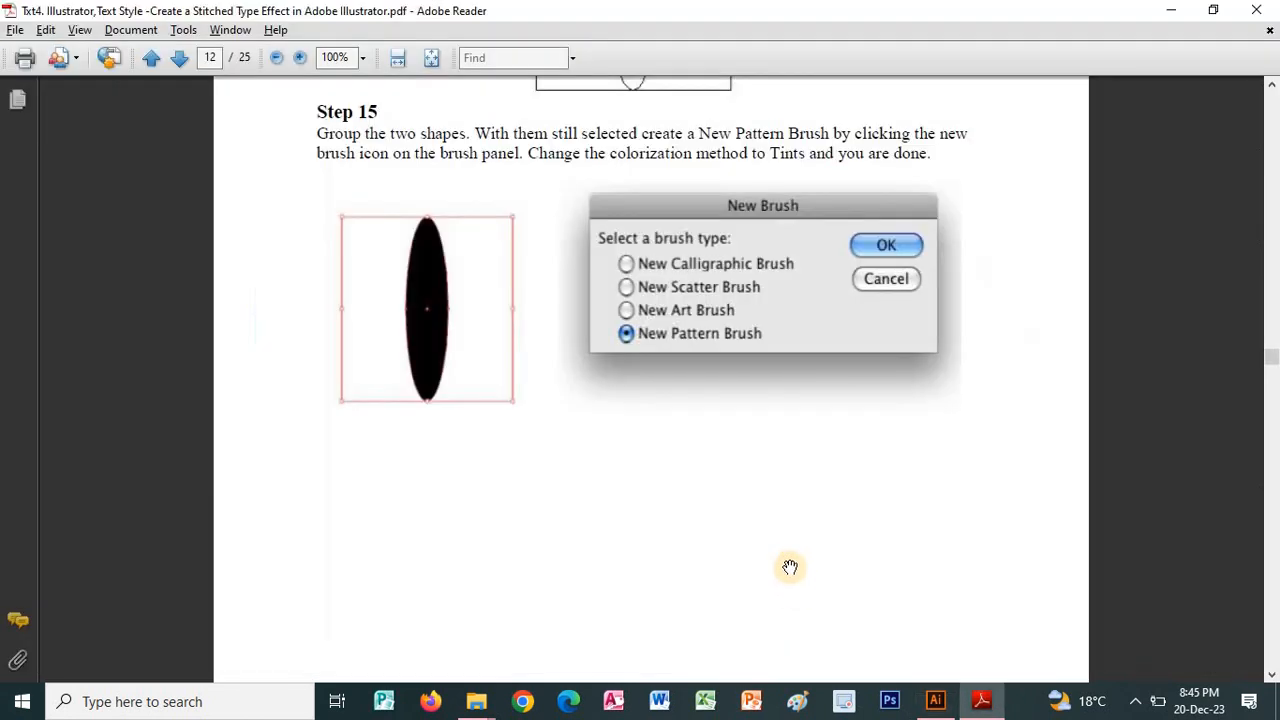
Step: Compare the tutorial's Pattern Brush Options in Adobe Reader with the scale, spacing, flip and fit settings in Illustrator
{"action": "scroll", "coordinate": [791, 523], "scroll_direction": "down", "scroll_amount": 5}
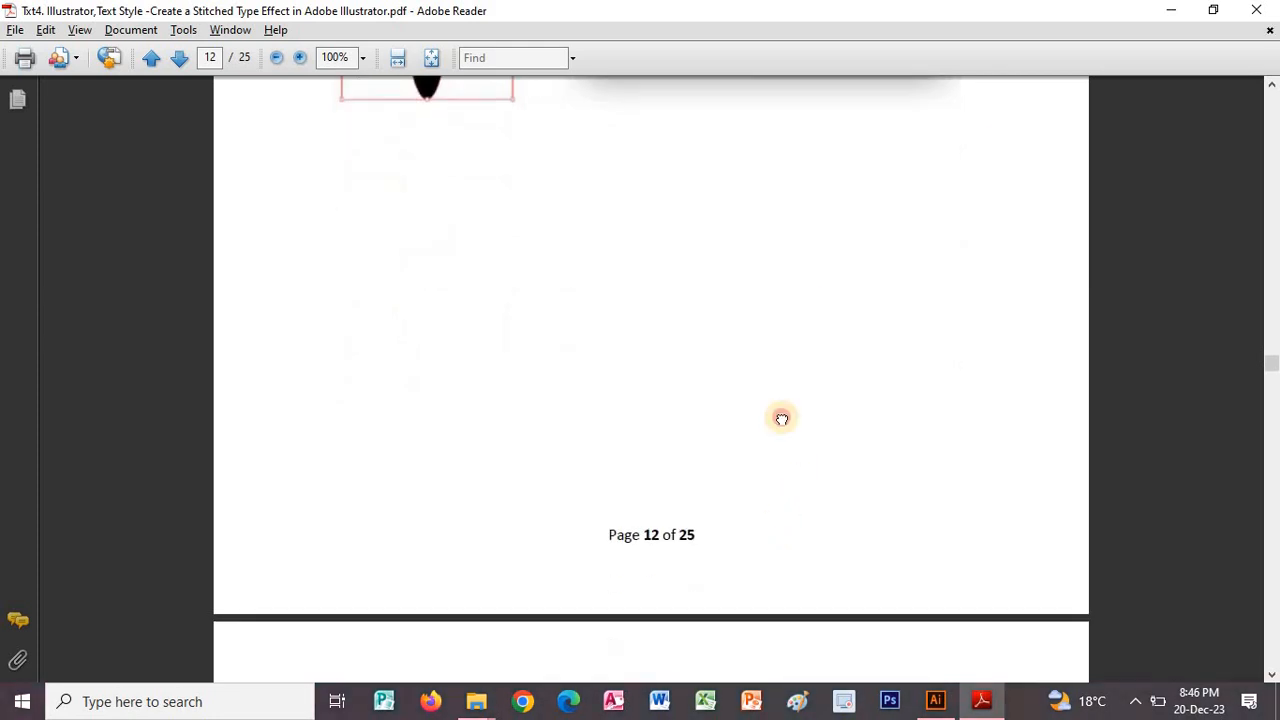
{"action": "scroll", "coordinate": [780, 417], "scroll_direction": "down", "scroll_amount": 15}
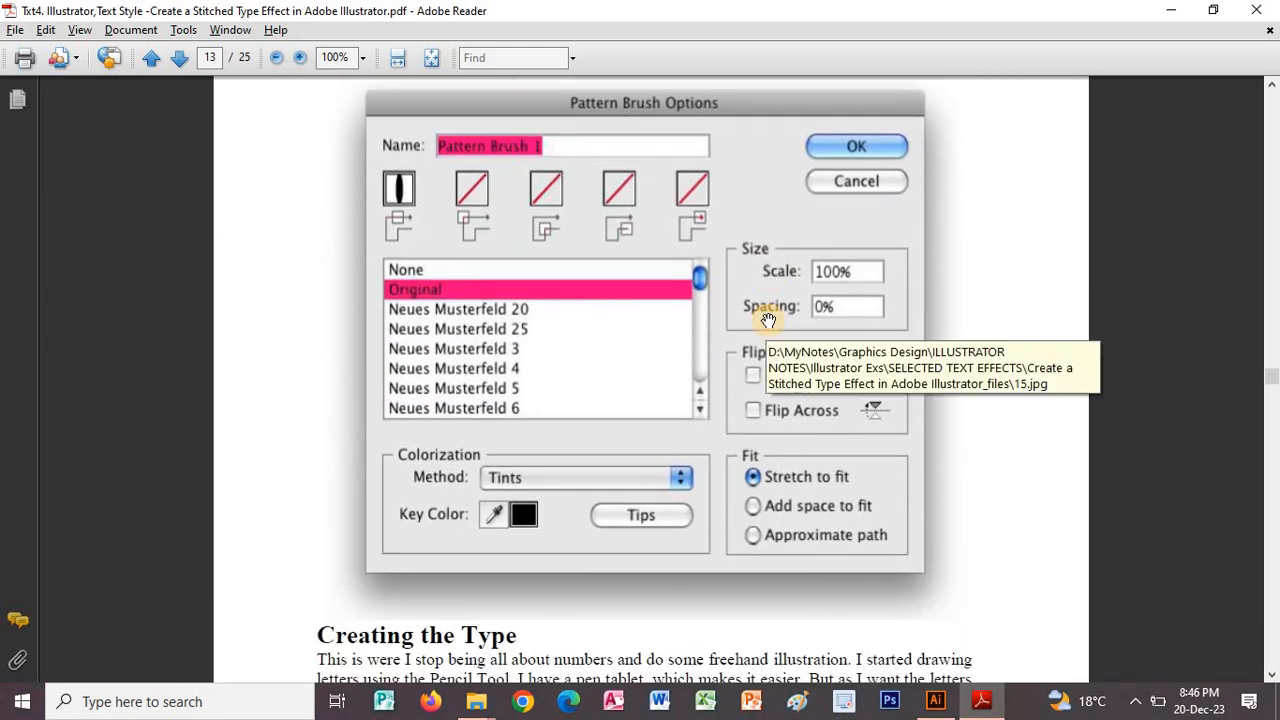
{"action": "scroll", "coordinate": [780, 300], "scroll_direction": "down", "scroll_amount": 1}
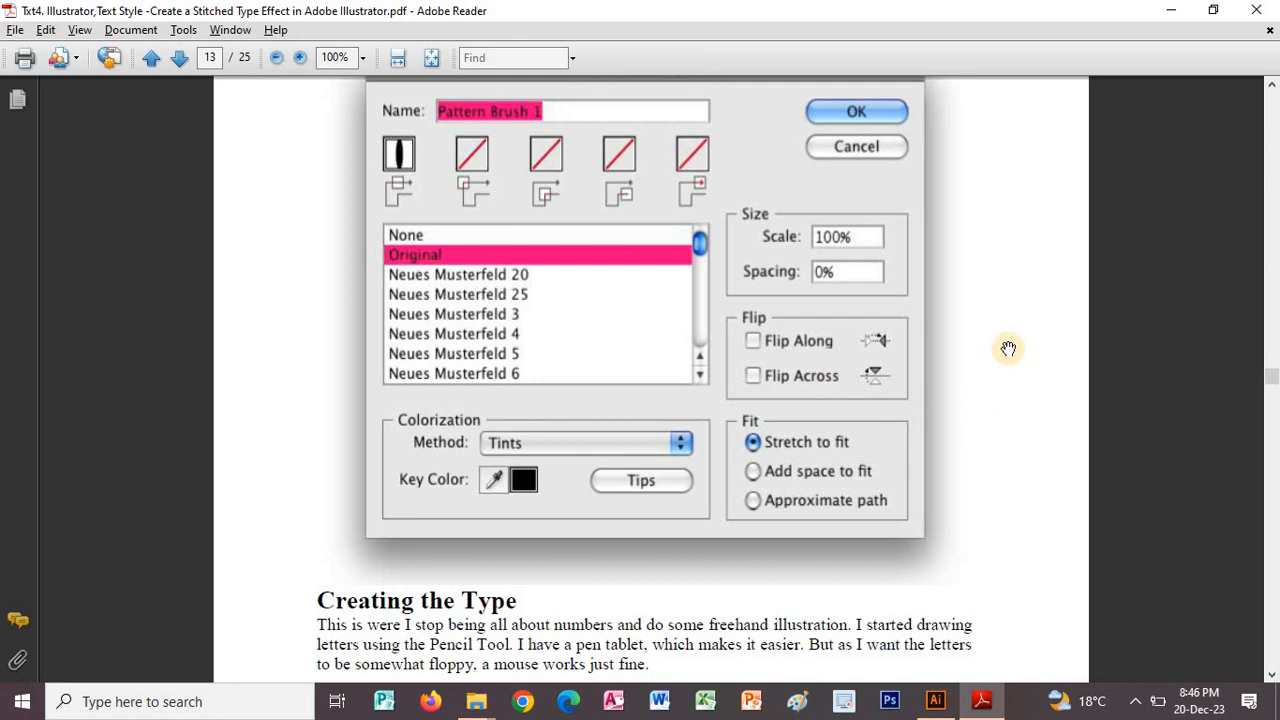
{"action": "key", "text": "alt+Tab"}
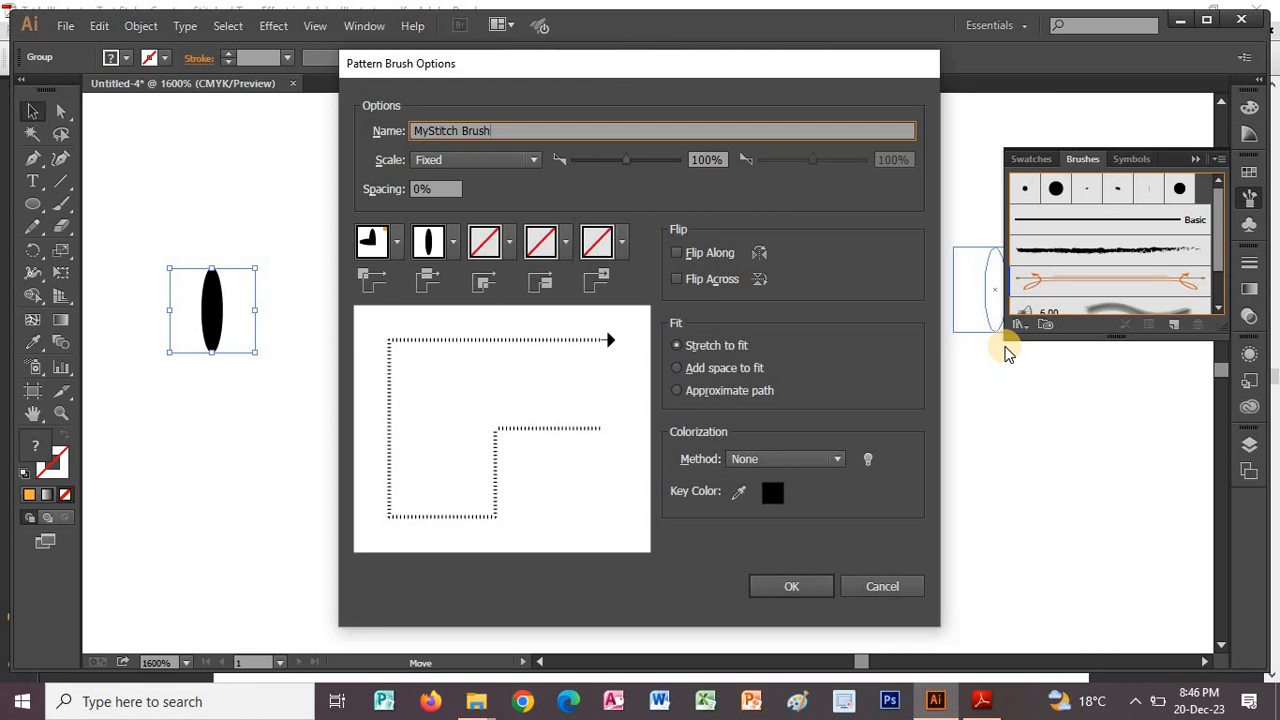
{"action": "key", "text": "alt+Tab"}
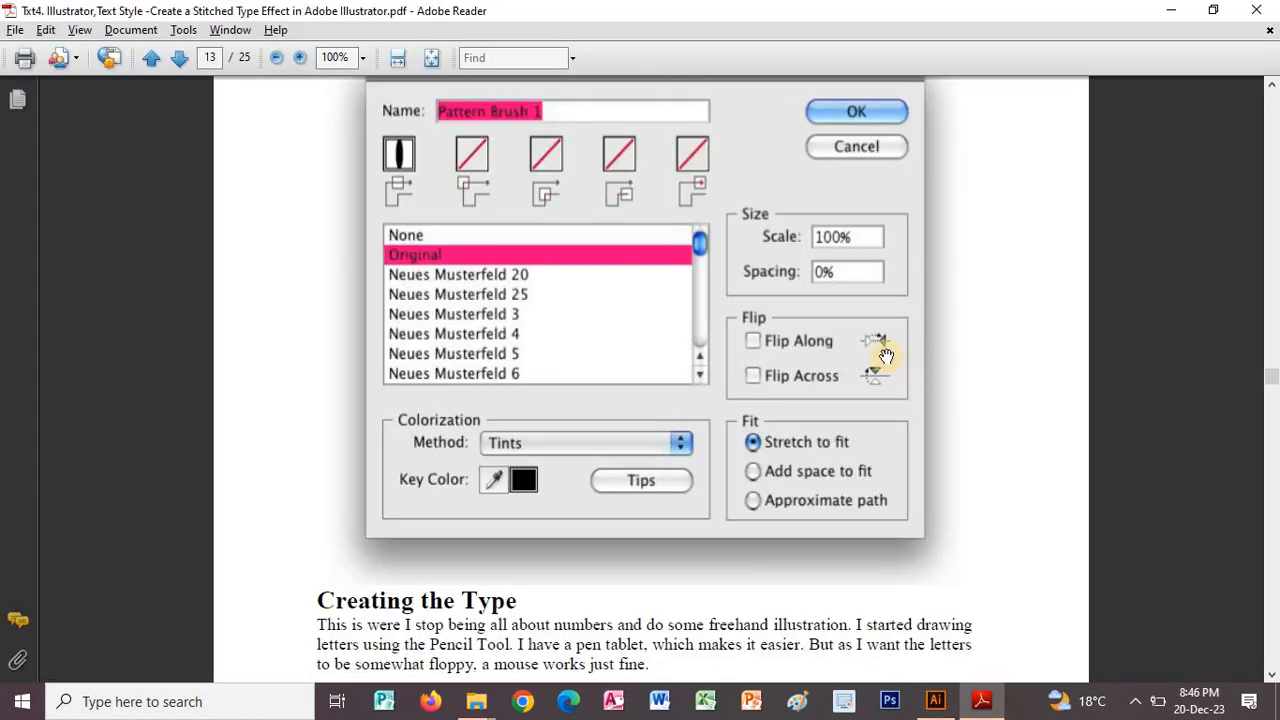
{"action": "left_click_drag", "start_coordinate": [712, 330], "coordinate": [719, 365]}
{"action": "scroll", "coordinate": [719, 365], "scroll_direction": "down", "scroll_amount": 3}
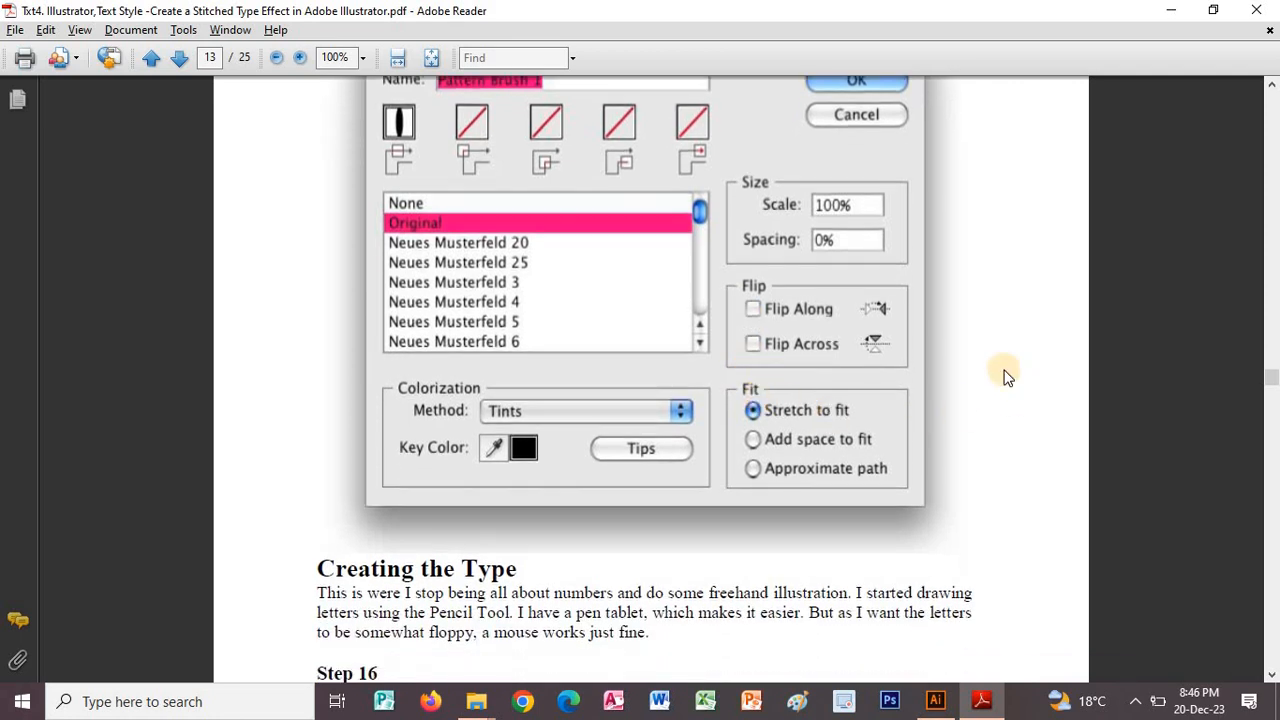
{"action": "key", "text": "alt+Tab"}
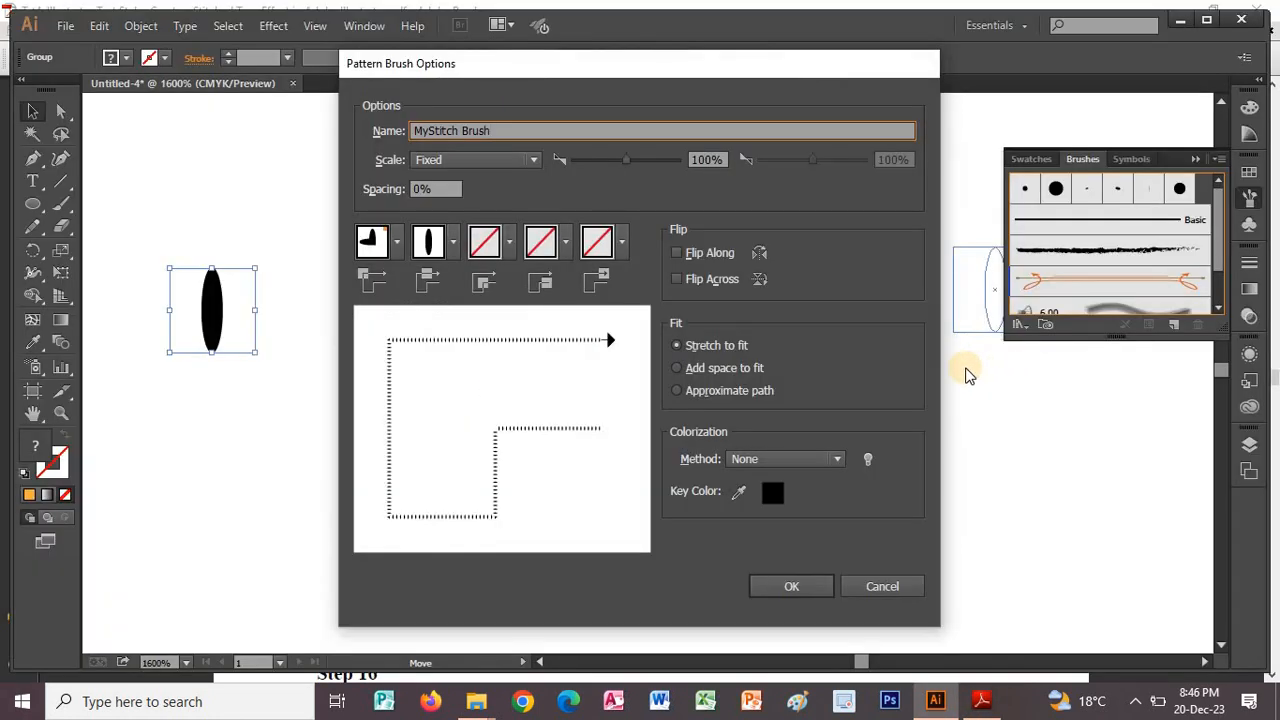
{"action": "key", "text": "alt+Tab"}
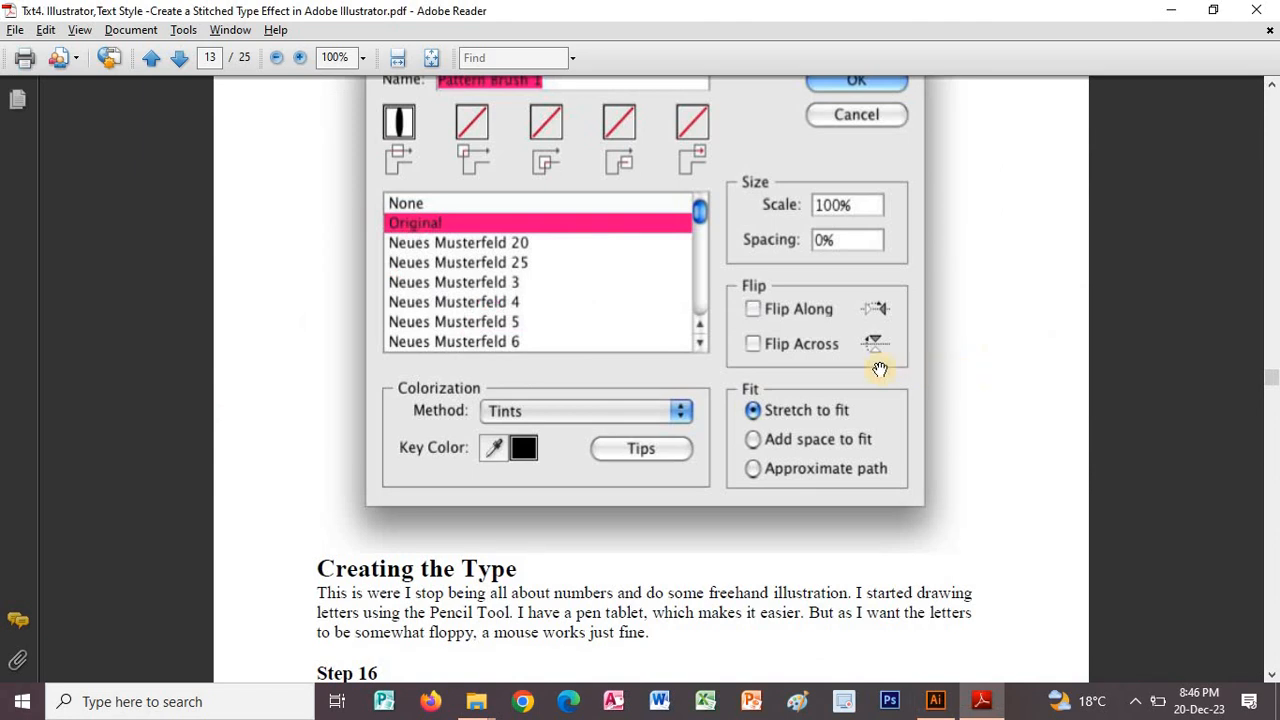
{"action": "key", "text": "alt+Tab"}
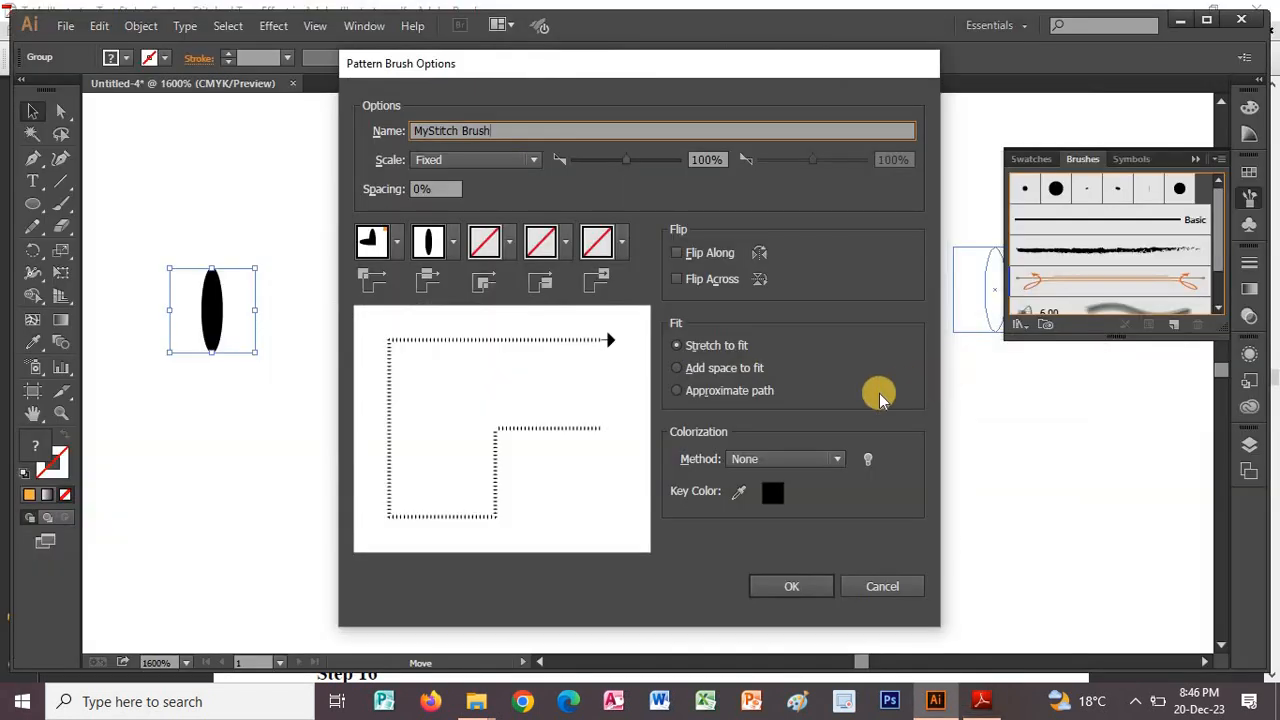
{"action": "key", "text": "alt+Tab"}
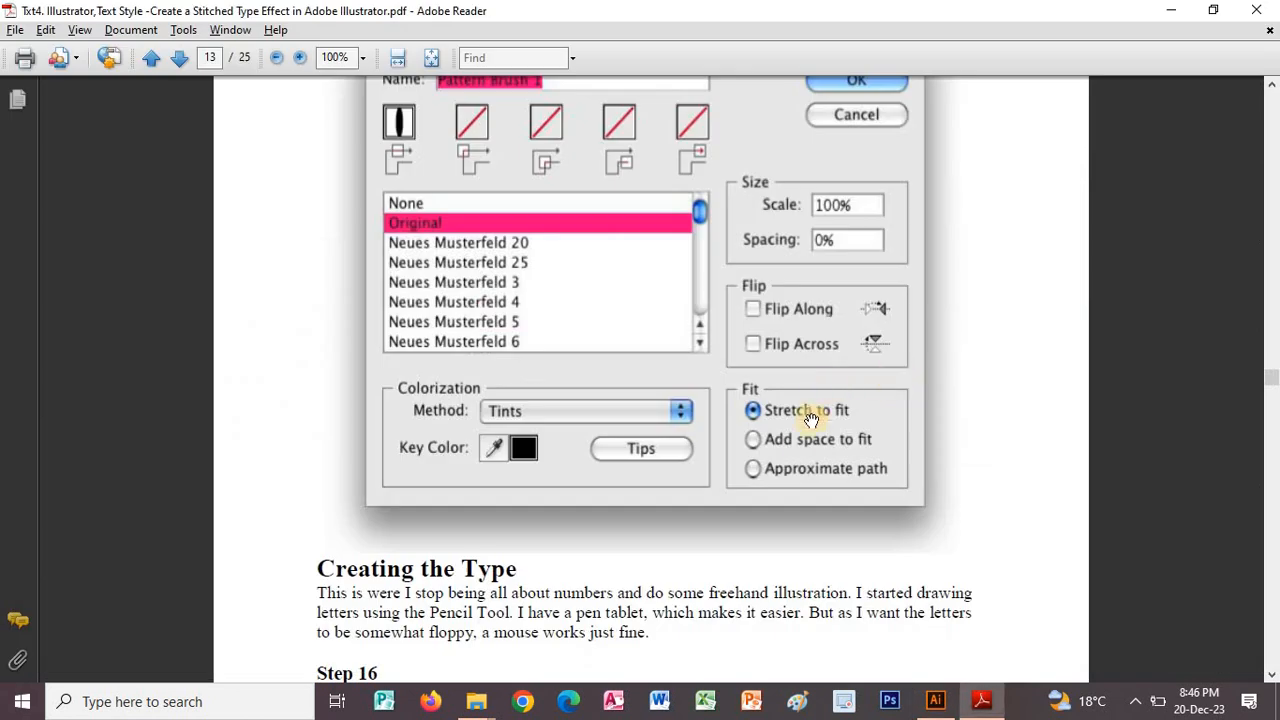
{"action": "key", "text": "alt+Tab"}
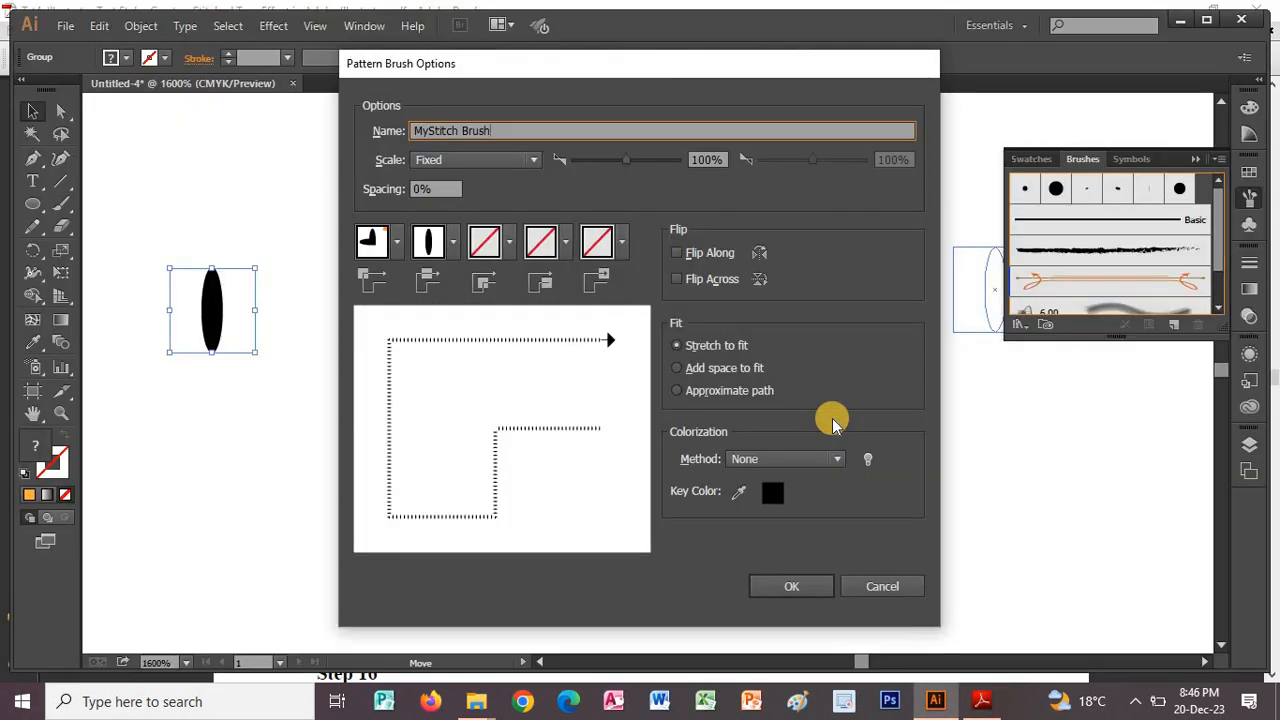
Step: Check the colorization setting in Adobe Reader, and set the brush's colorization method to Tints in Illustrator
{"action": "key", "text": "alt+Tab"}
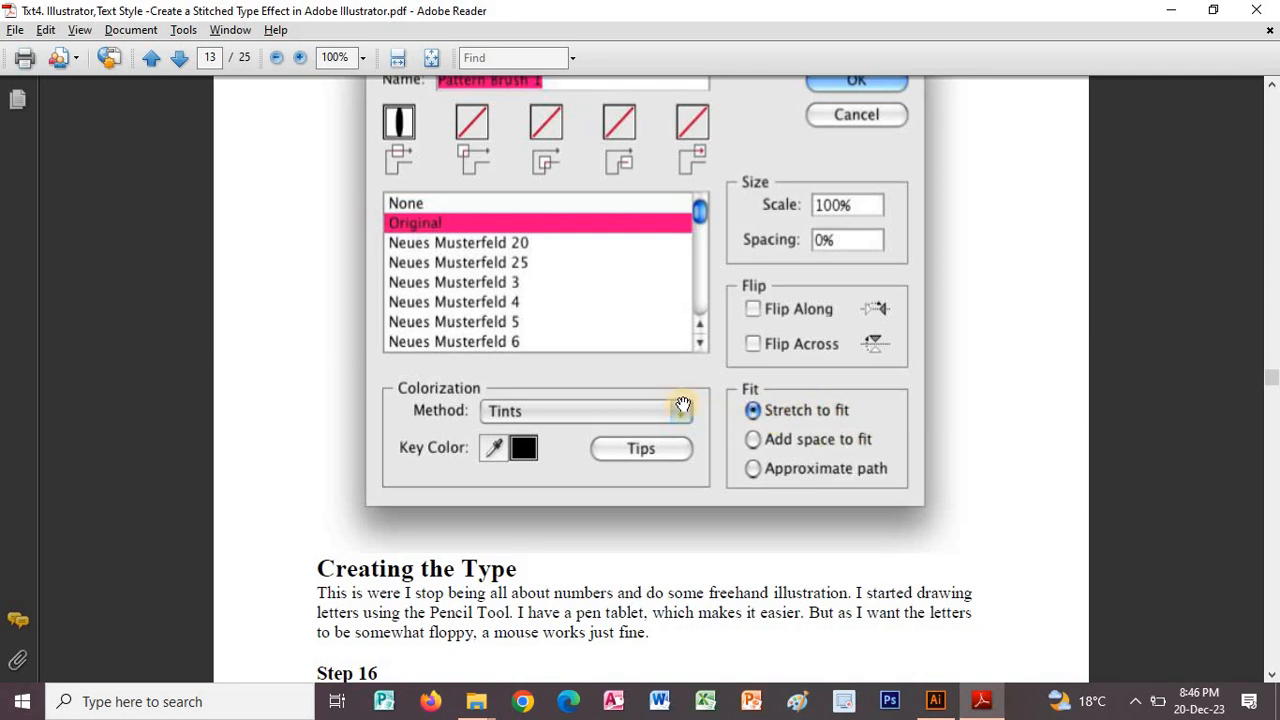
{"action": "key", "text": "alt+Tab"}
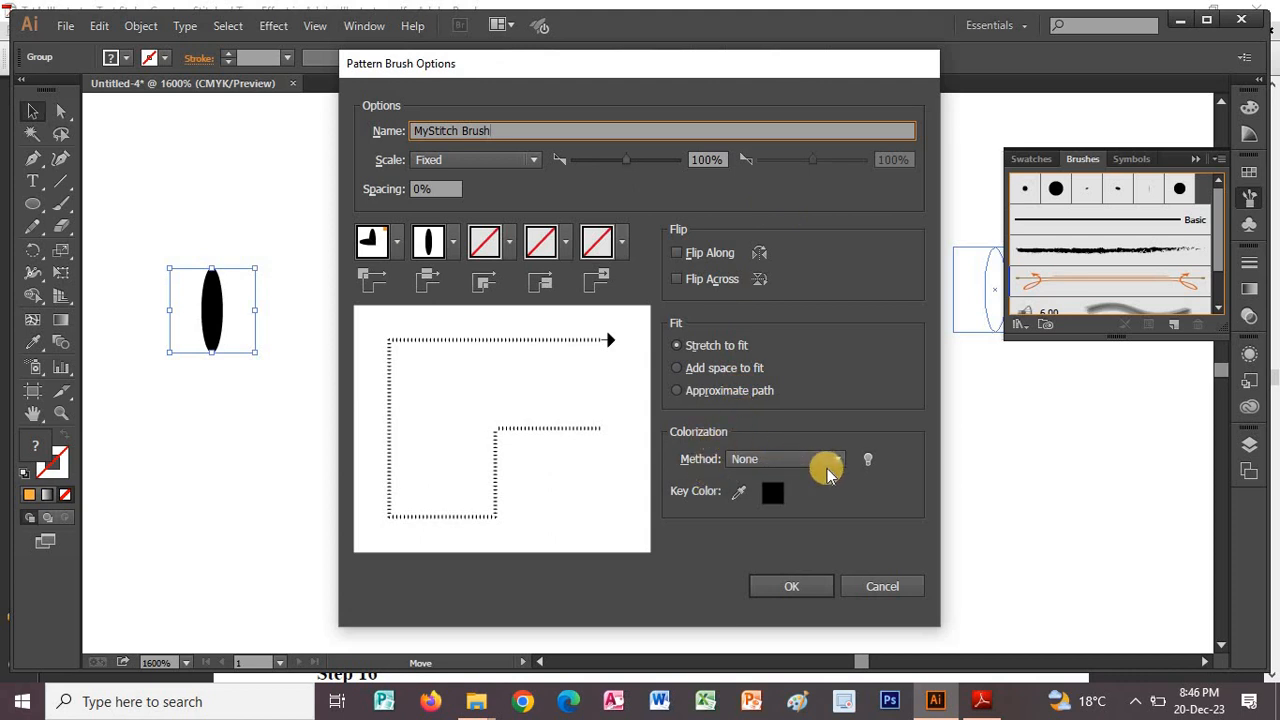
{"action": "key", "text": "alt+Tab"}
{"action": "key", "text": "alt+Tab"}
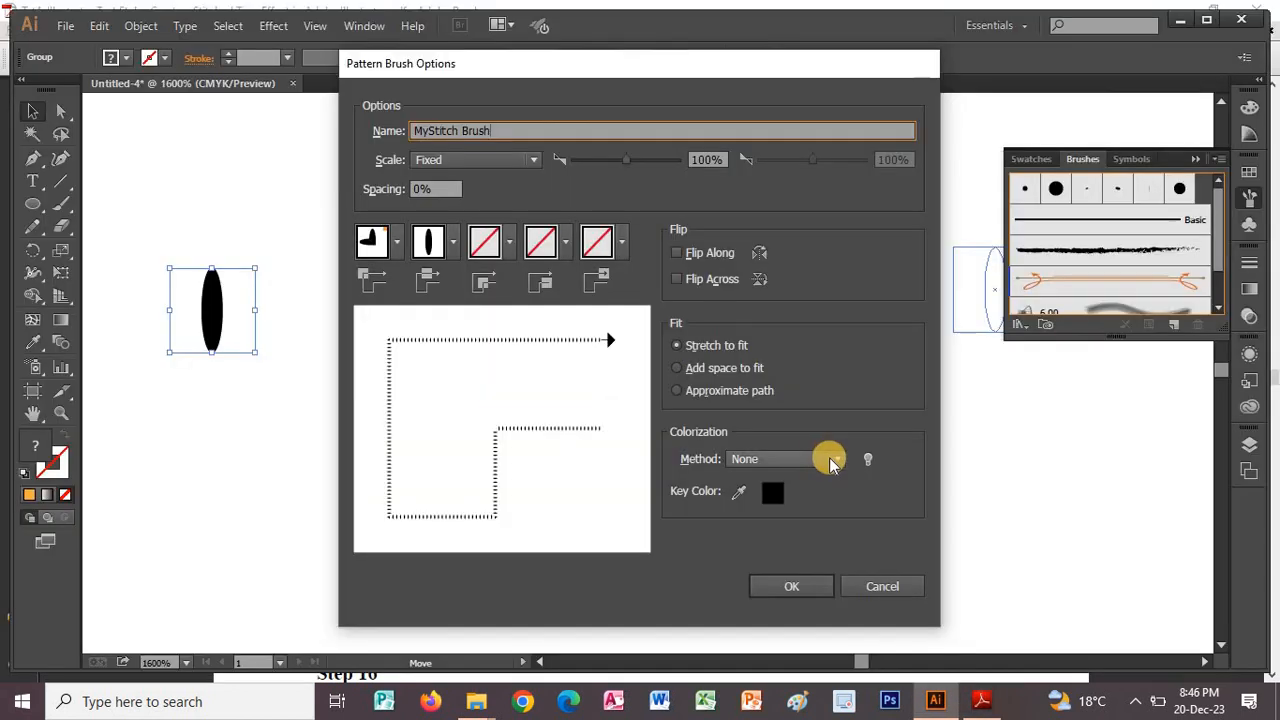
{"action": "left_click", "coordinate": [822, 468]}
{"action": "left_click", "coordinate": [771, 491]}
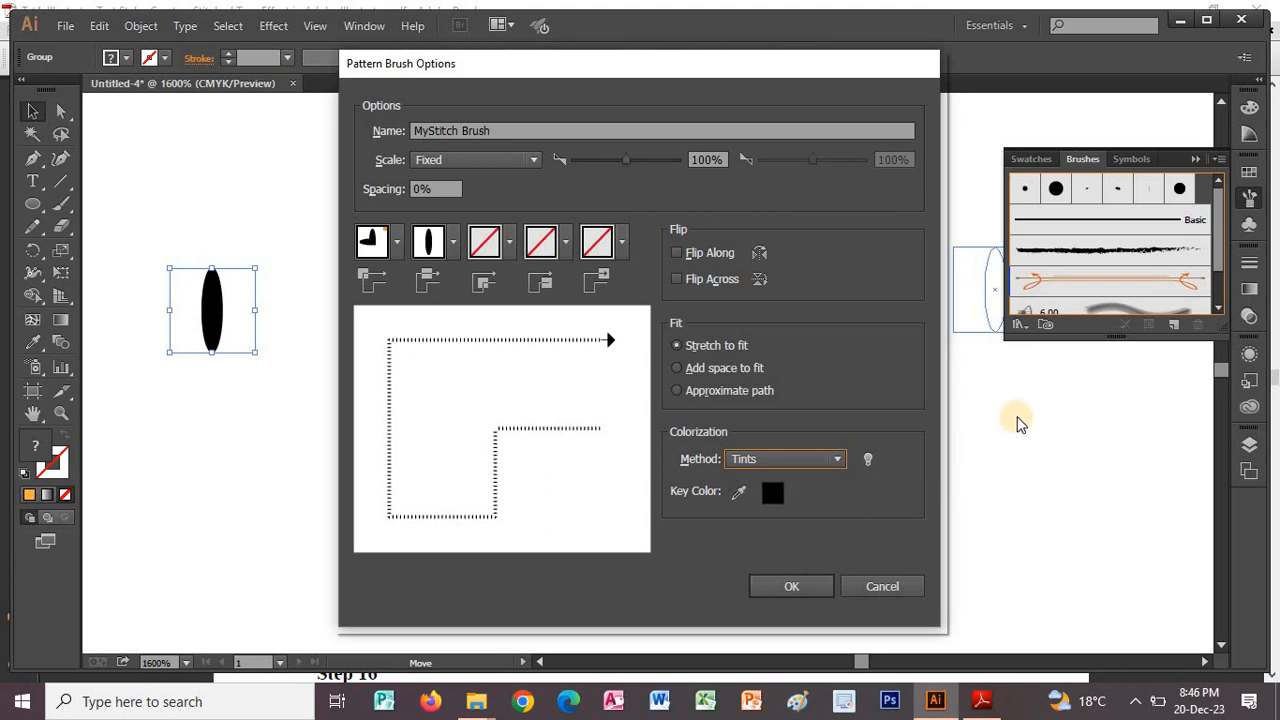
Step: Recheck the tutorial's Pattern Brush Options in Adobe Reader, and create the MyStitch Brush pattern brush in Illustrator with the chosen settings
{"action": "key", "text": "alt+Tab"}
{"action": "key", "text": "alt+Tab"}
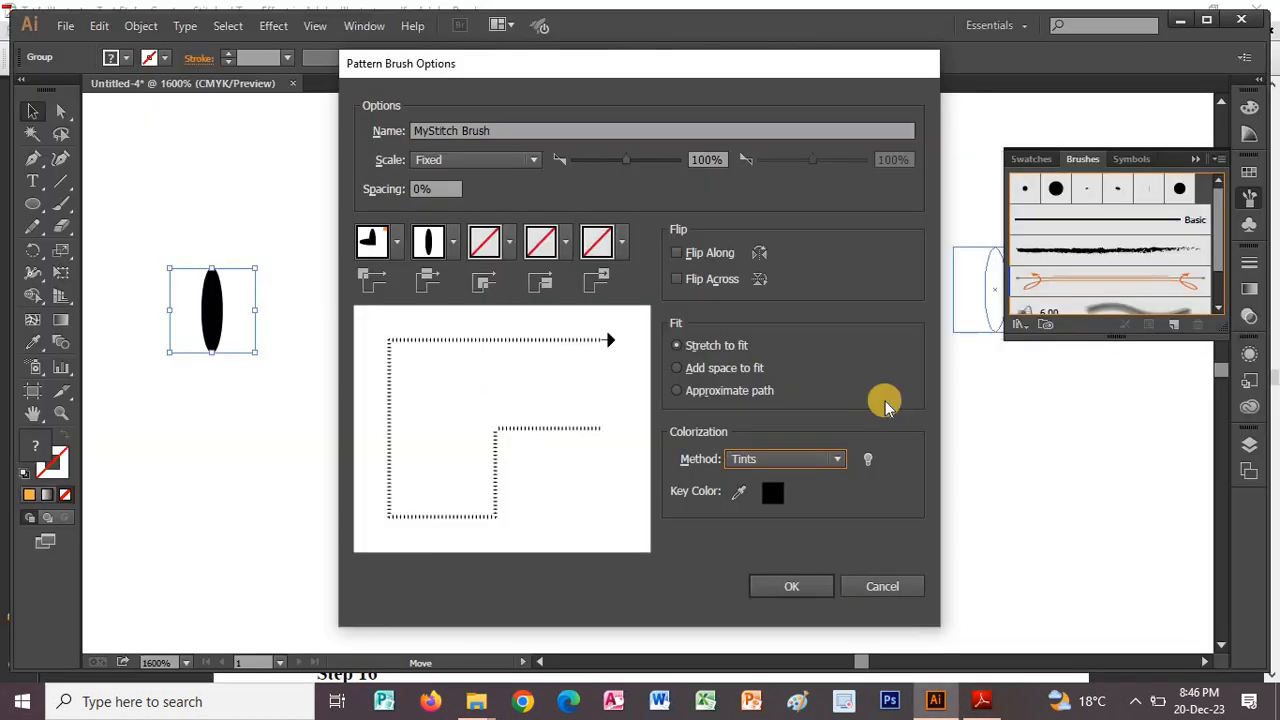
{"action": "key", "text": "alt+Tab"}
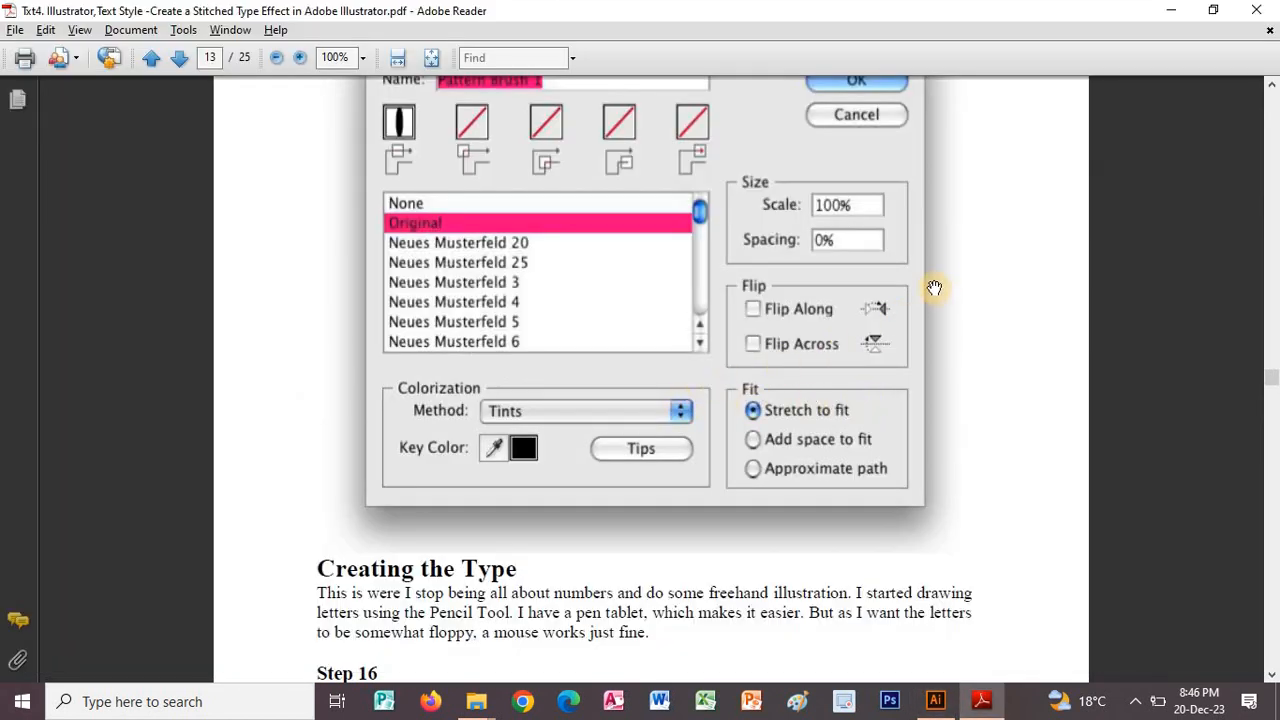
{"action": "scroll", "coordinate": [896, 363], "scroll_direction": "up", "scroll_amount": 3}
{"action": "scroll", "coordinate": [880, 351], "scroll_direction": "down", "scroll_amount": 3}
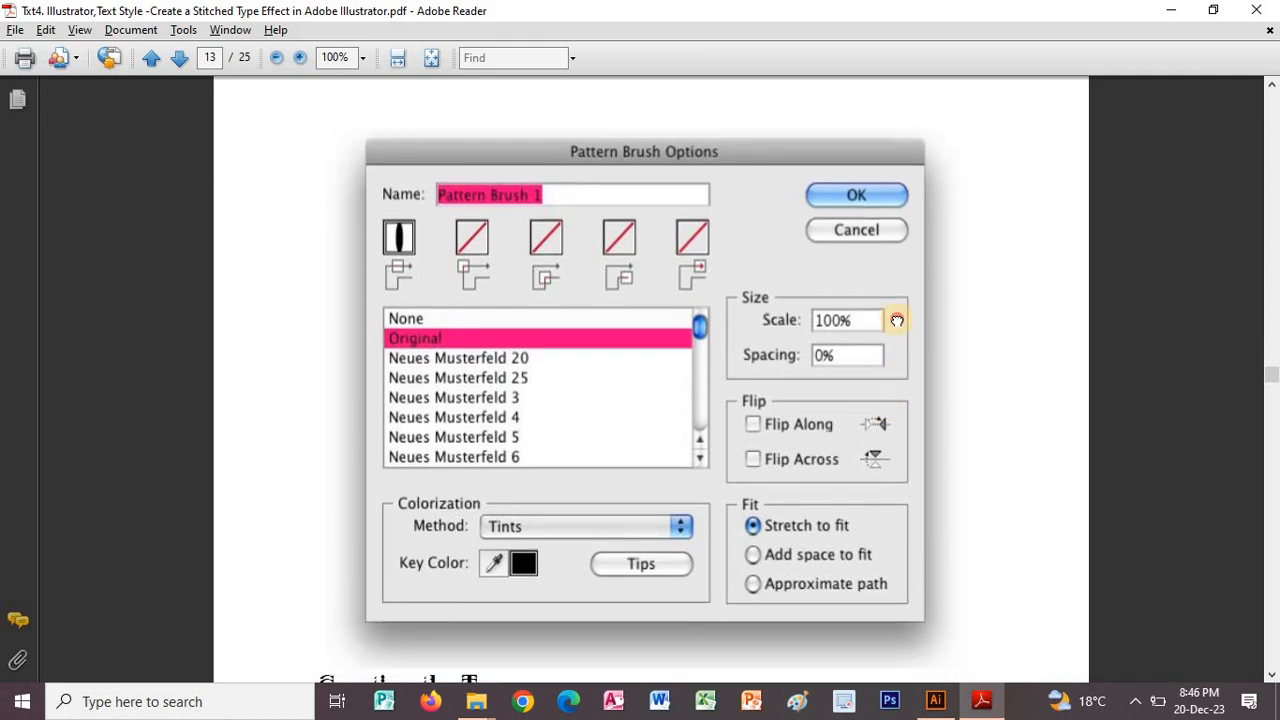
{"action": "scroll", "coordinate": [890, 320], "scroll_direction": "down", "scroll_amount": 1}
{"action": "scroll", "coordinate": [862, 330], "scroll_direction": "down", "scroll_amount": 4}
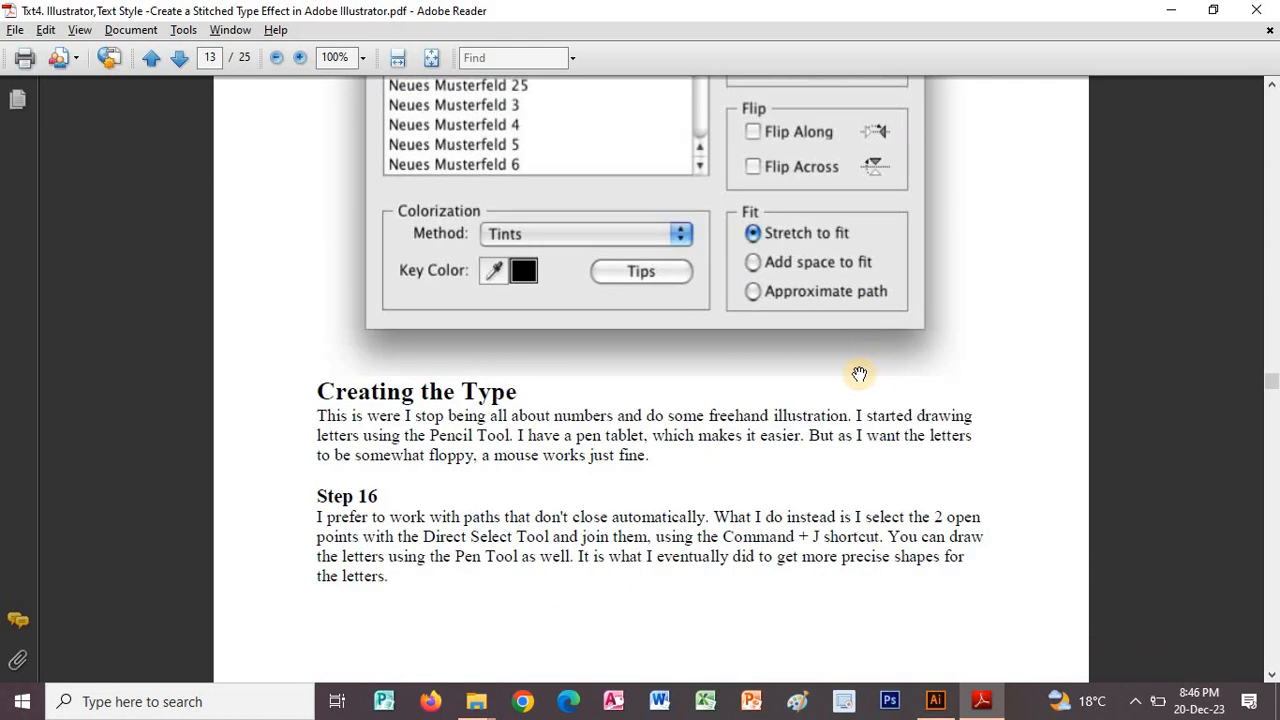
{"action": "key", "text": "alt+Tab"}
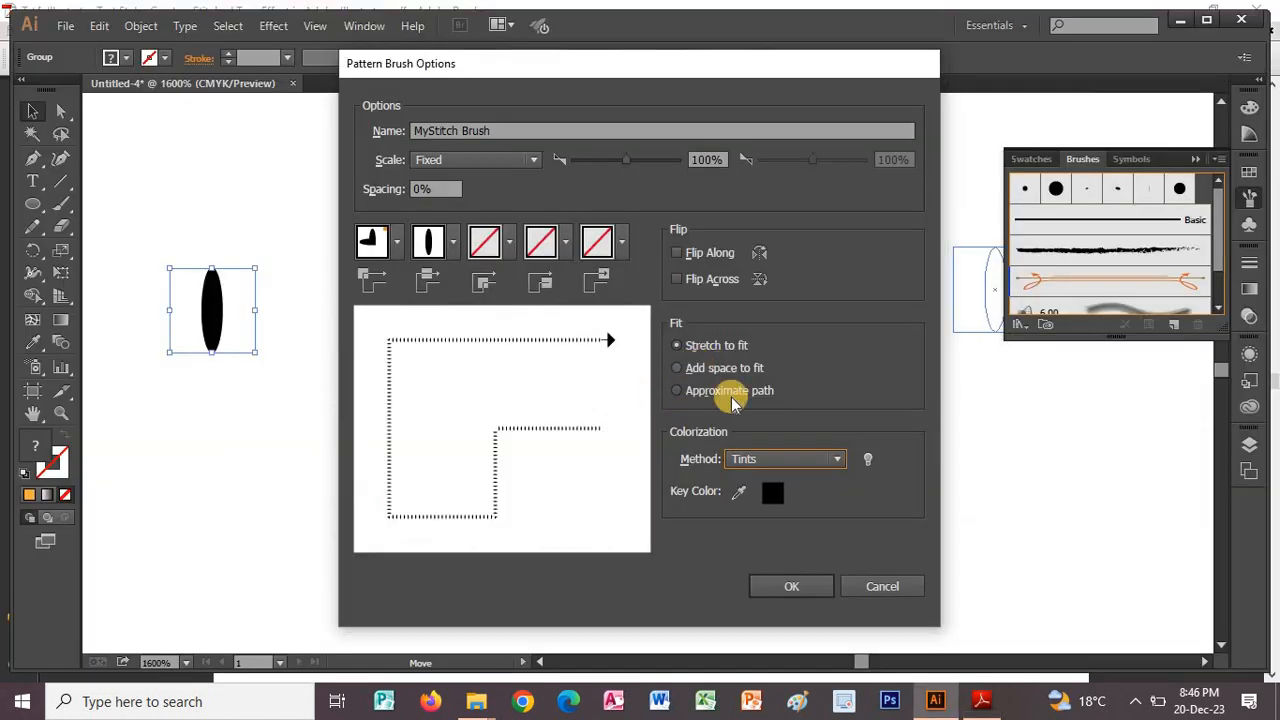
{"action": "left_click", "coordinate": [787, 586]}
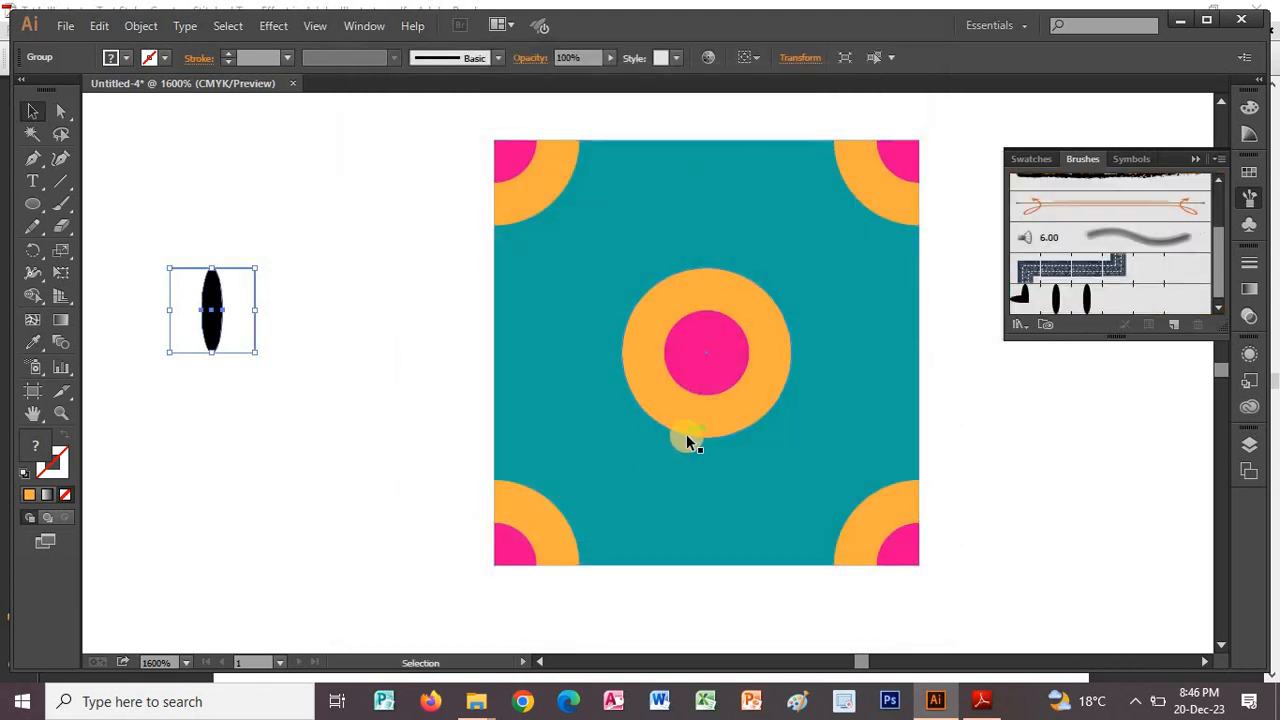
Step: Switch to Adobe Reader and read the Creating the Type section and Step 16 on drawing letters and joining open paths
{"action": "key", "text": "alt+Tab"}
{"action": "scroll", "coordinate": [655, 440], "scroll_direction": "down", "scroll_amount": 3}
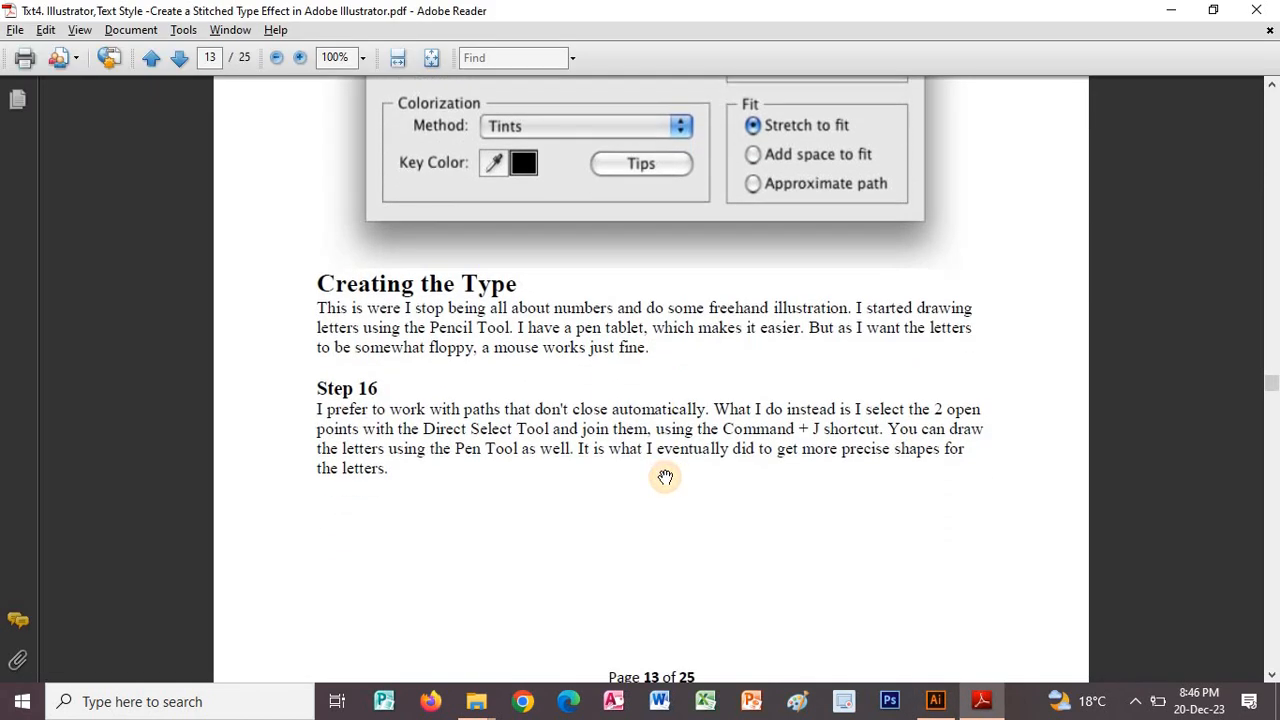
{"action": "scroll", "coordinate": [669, 453], "scroll_direction": "down", "scroll_amount": 3}
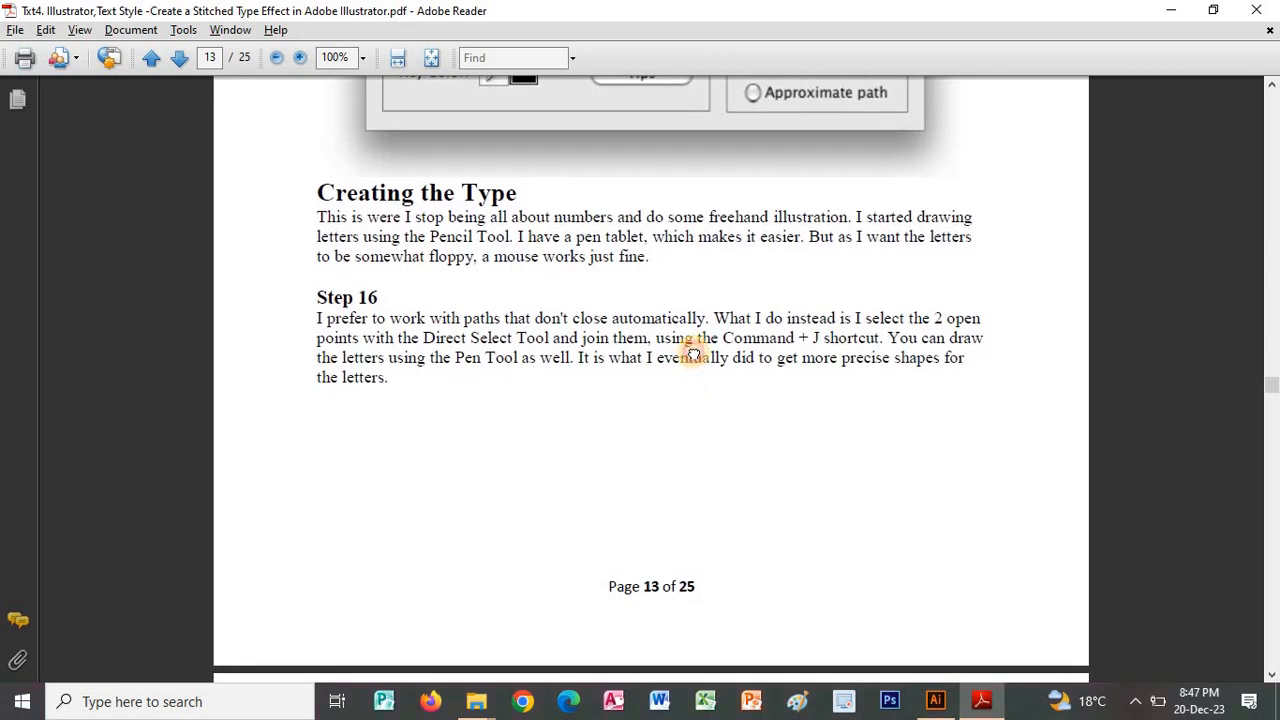
{"action": "scroll", "coordinate": [693, 354], "scroll_direction": "down", "scroll_amount": 1}
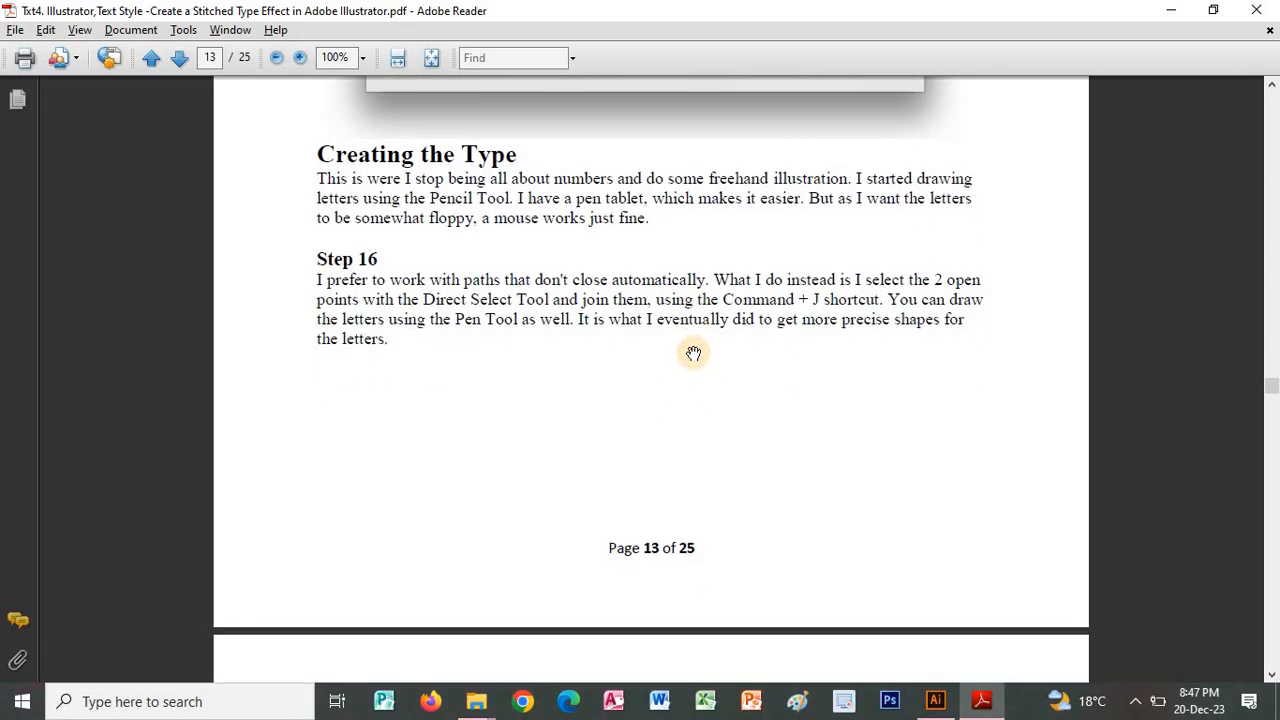
{"action": "left_click_drag", "start_coordinate": [693, 352], "coordinate": [697, 328]}
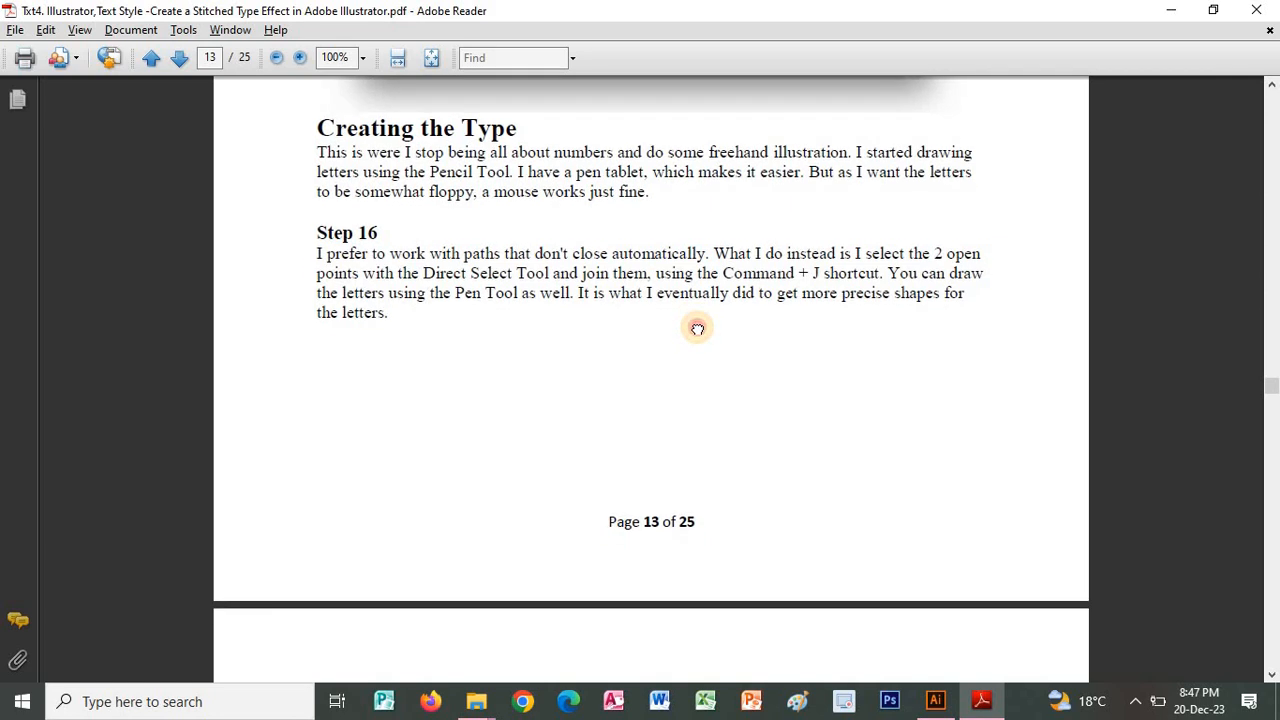
{"action": "scroll", "coordinate": [697, 326], "scroll_direction": "down", "scroll_amount": 10}
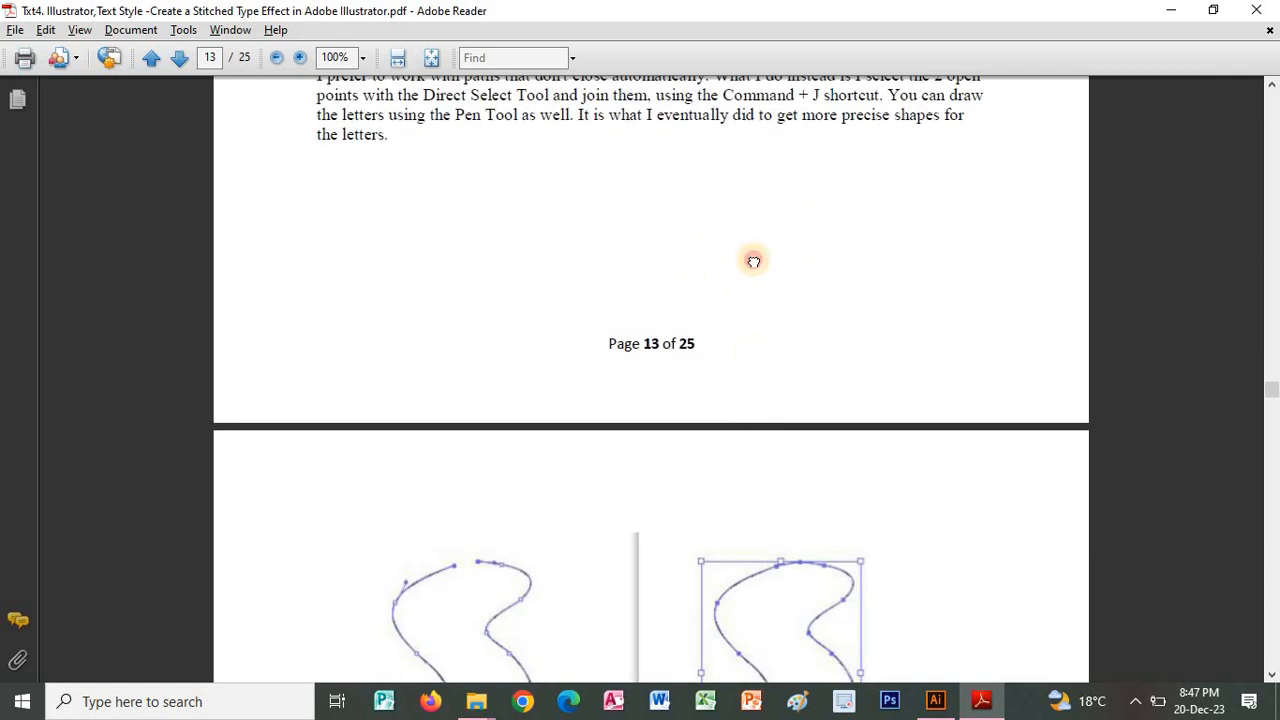
Step: Consult Step 17 of the PDF, switch to Illustrator and move the black ellipse and circle pattern tile to the artboard's upper-left corner
{"action": "scroll", "coordinate": [750, 297], "scroll_direction": "down", "scroll_amount": 6}
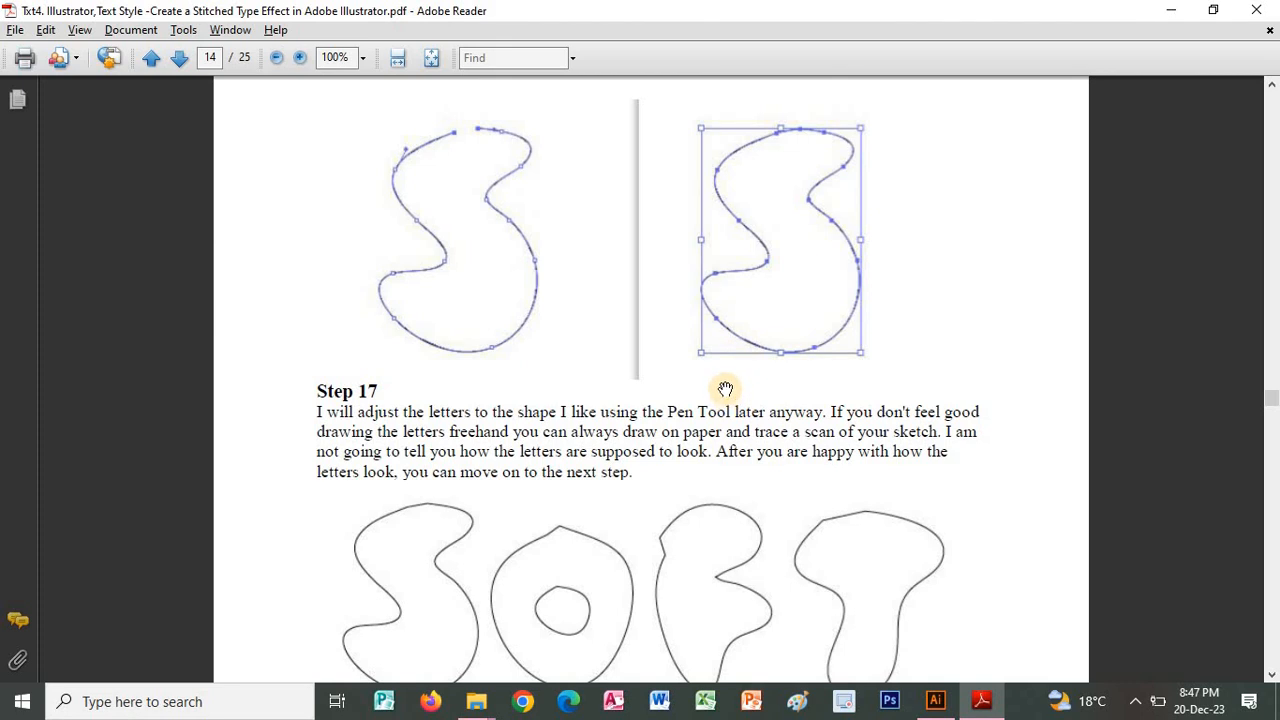
{"action": "scroll", "coordinate": [672, 350], "scroll_direction": "down", "scroll_amount": 6}
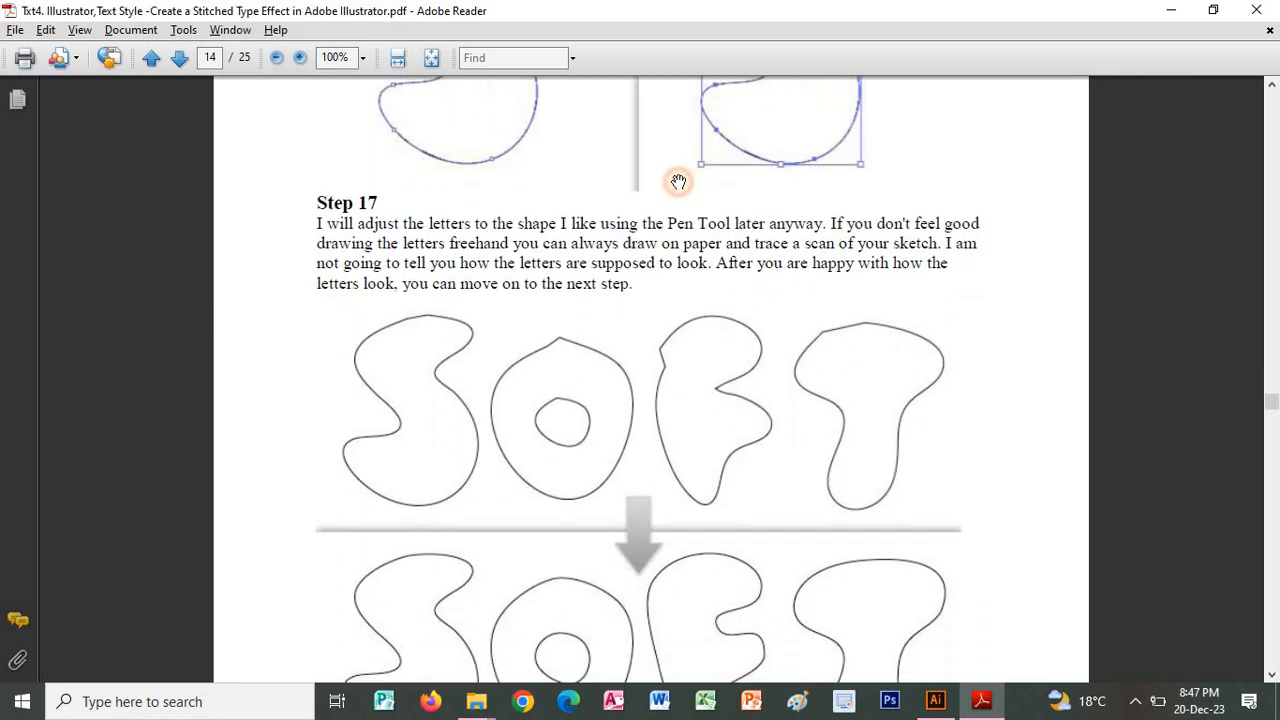
{"action": "key", "text": "alt+Tab"}
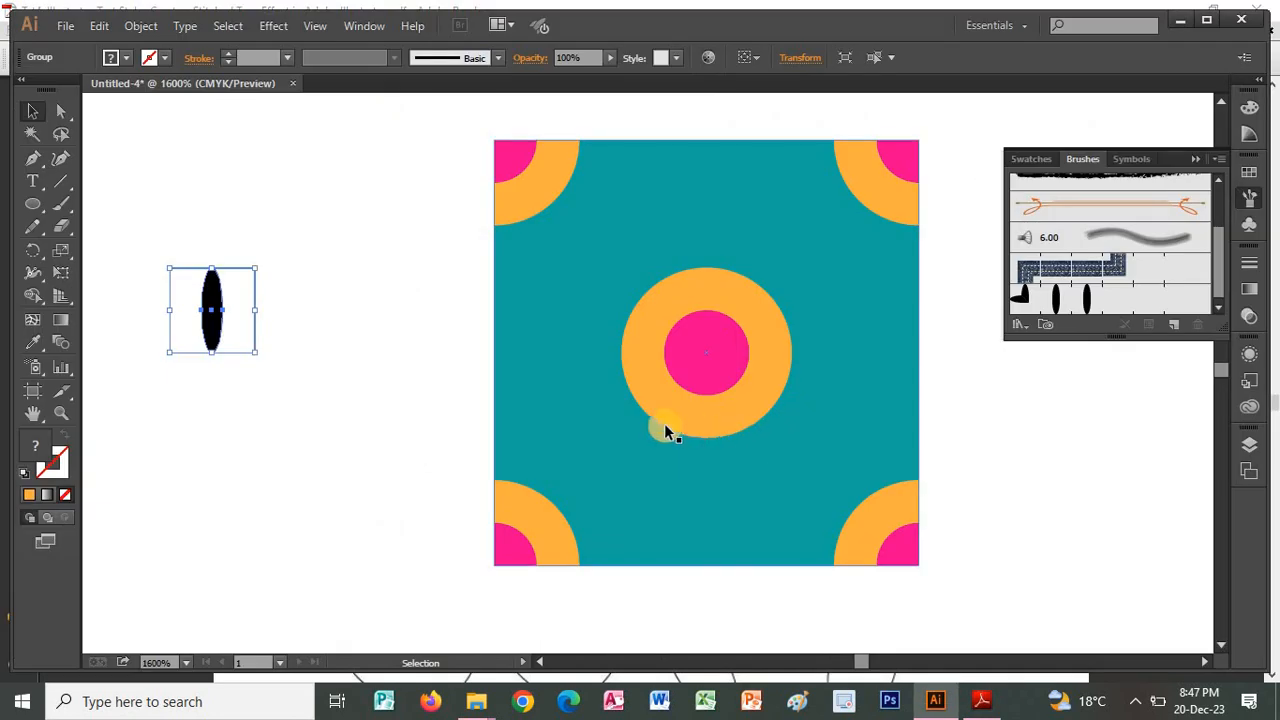
{"action": "scroll", "coordinate": [672, 437], "scroll_direction": "down", "scroll_amount": 2}
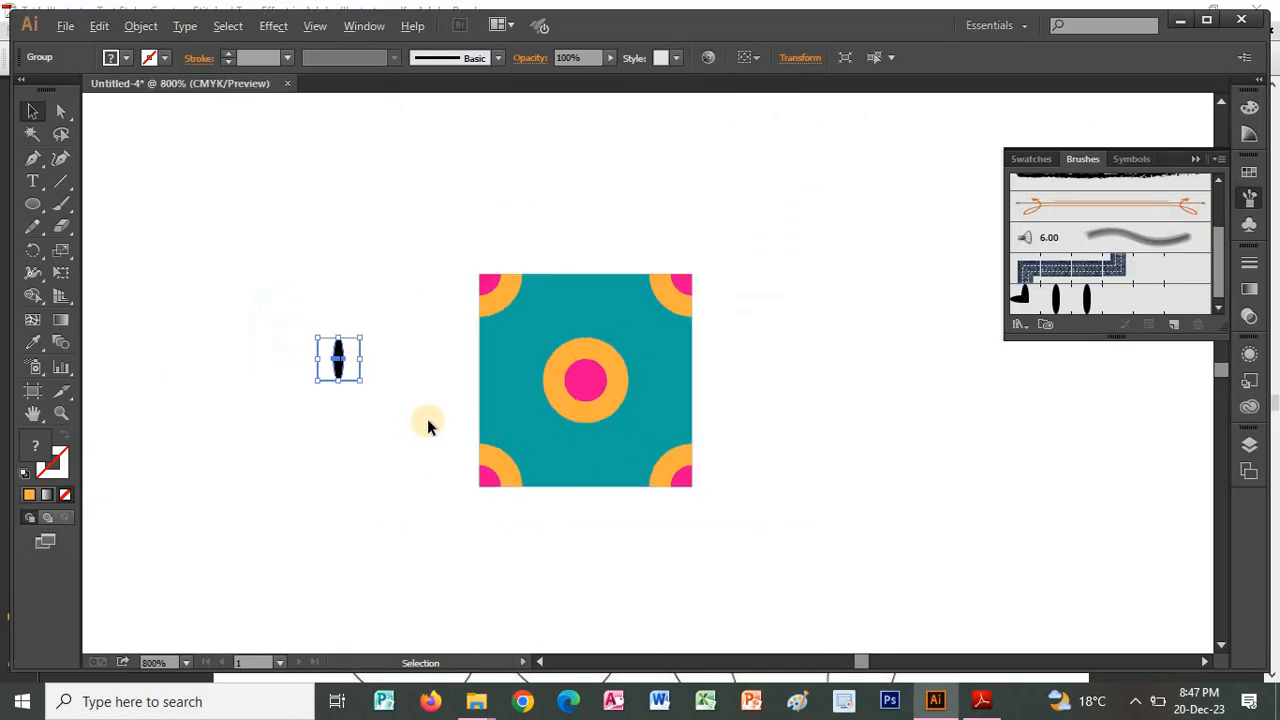
{"action": "scroll", "coordinate": [427, 423], "scroll_direction": "down", "scroll_amount": 2}
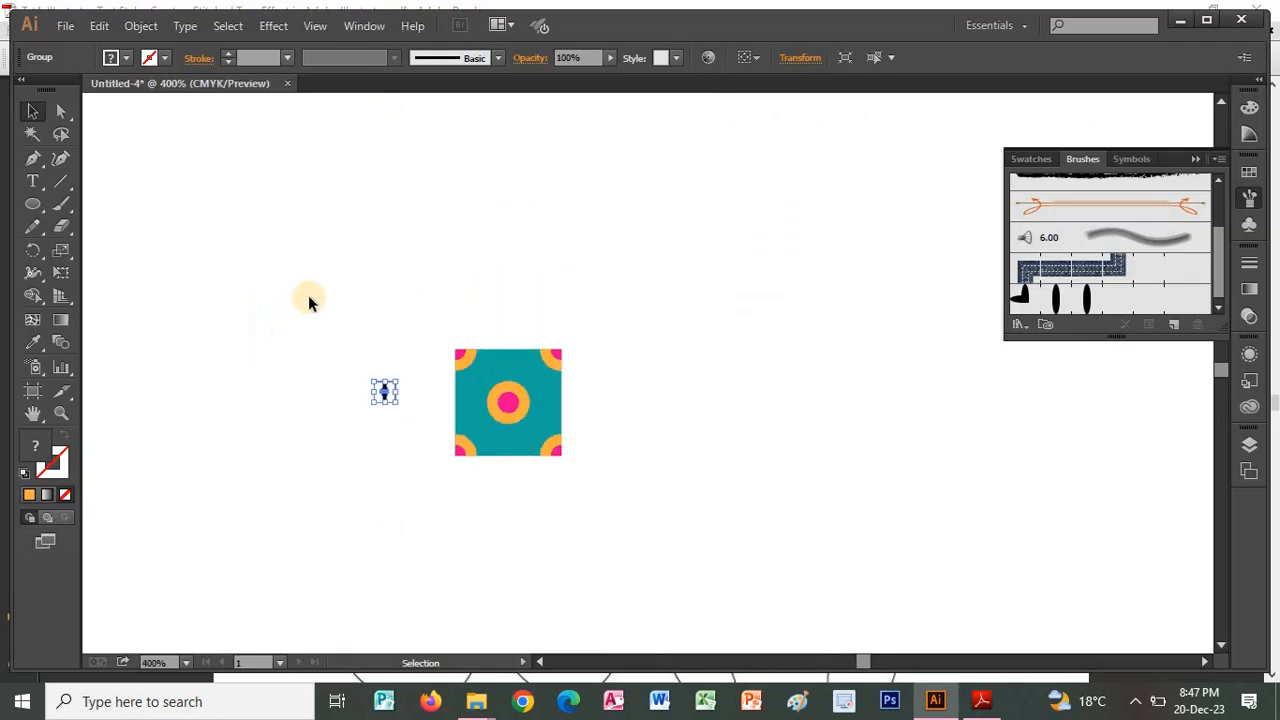
{"action": "mouse_move", "coordinate": [315, 288]}
{"action": "left_mouse_down"}
{"action": "mouse_move", "coordinate": [580, 543]}
{"action": "mouse_move", "coordinate": [606, 545]}
{"action": "left_mouse_up"}
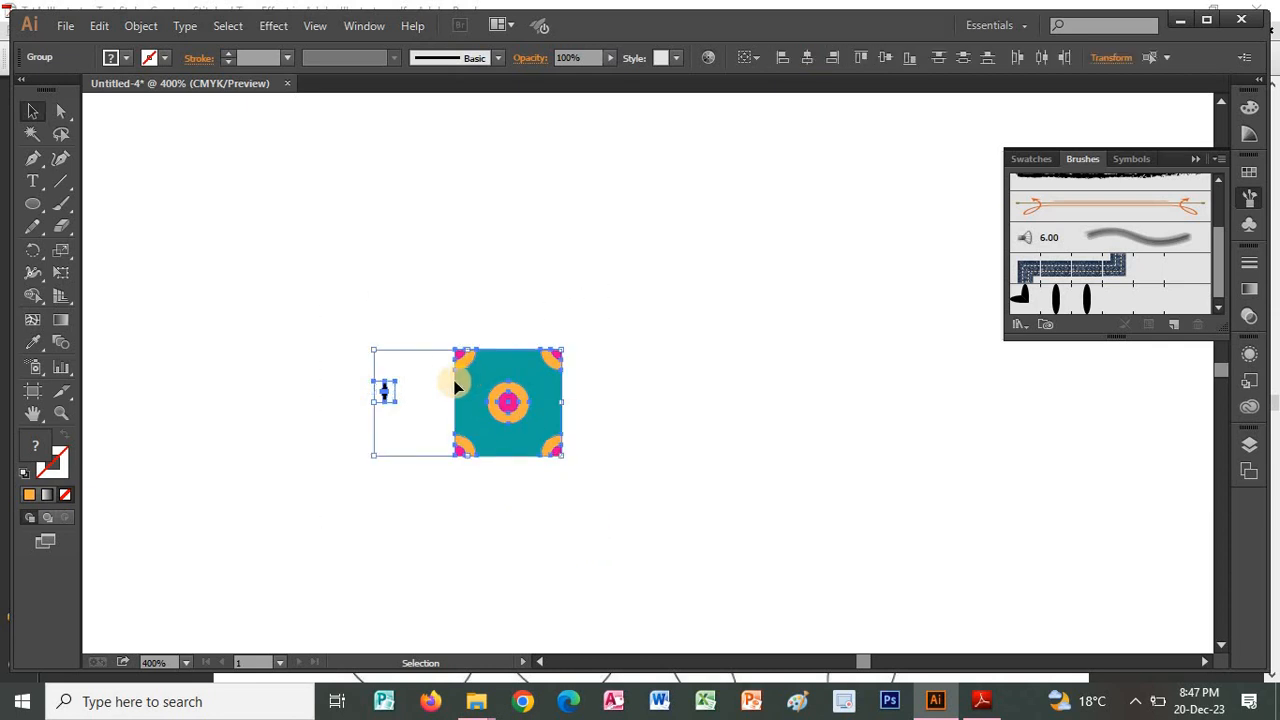
{"action": "left_click_drag", "start_coordinate": [451, 371], "coordinate": [249, 136]}
{"action": "scroll", "coordinate": [437, 414], "scroll_direction": "down", "scroll_amount": 3}
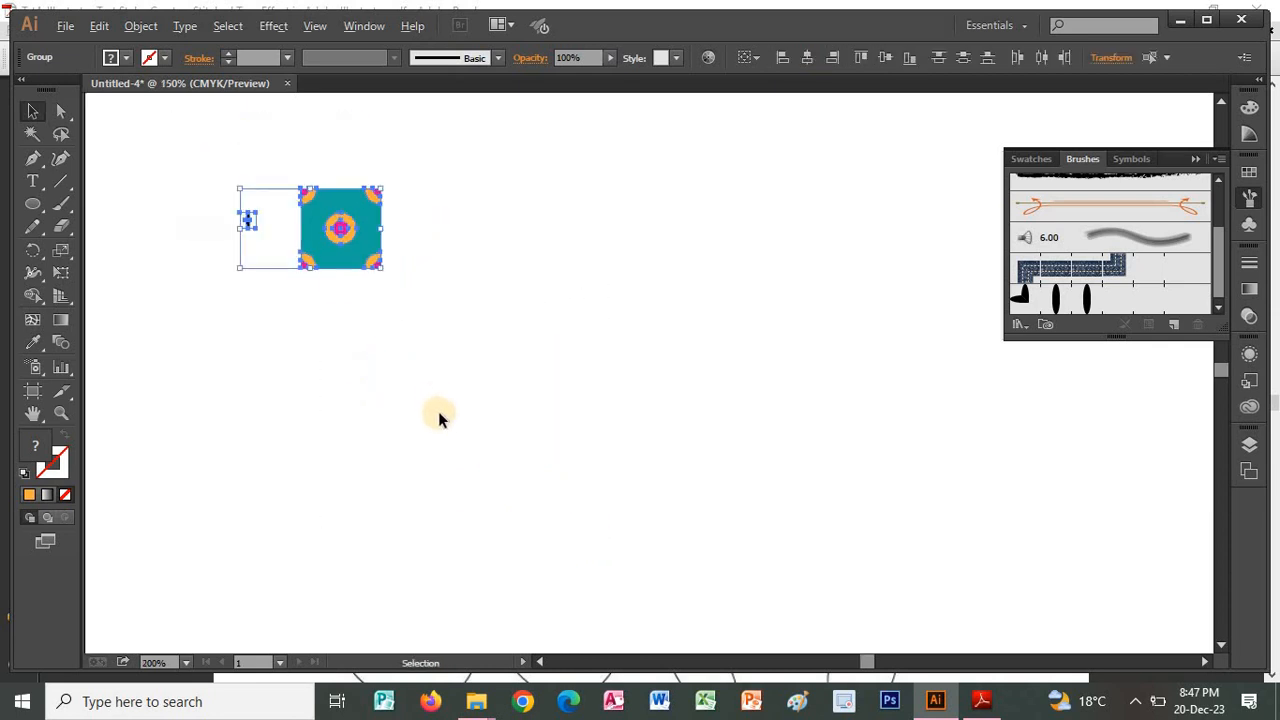
{"action": "left_click_drag", "start_coordinate": [370, 321], "coordinate": [348, 180]}
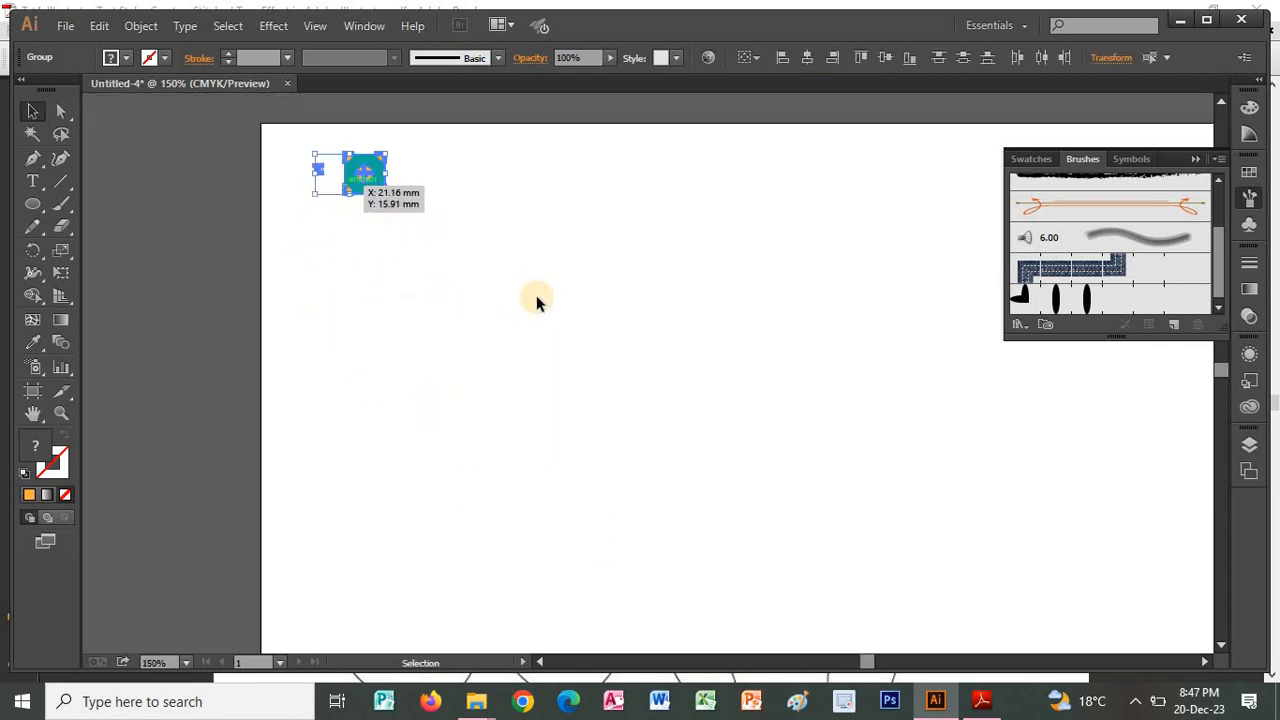
{"action": "left_click", "coordinate": [339, 131]}
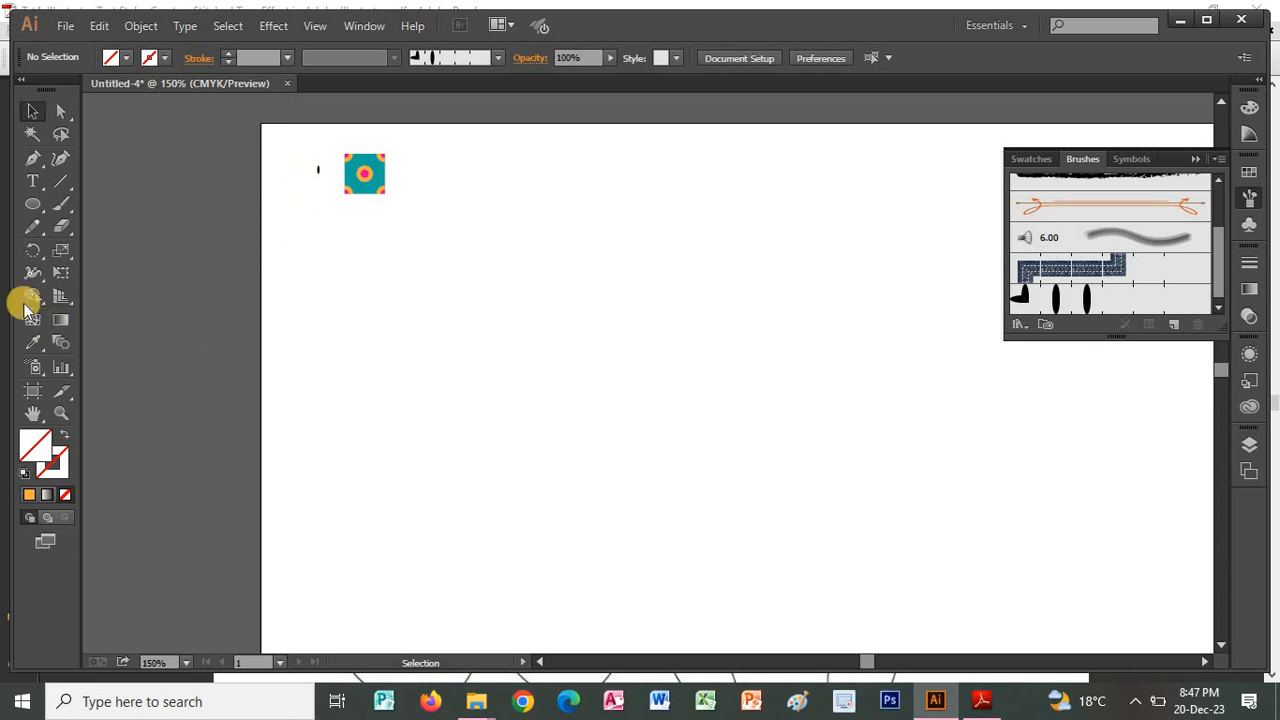
Step: Draw rounded freehand outlines of the letters S and O with the Pencil tool, including the O's inner opening
{"action": "left_click", "coordinate": [30, 226]}
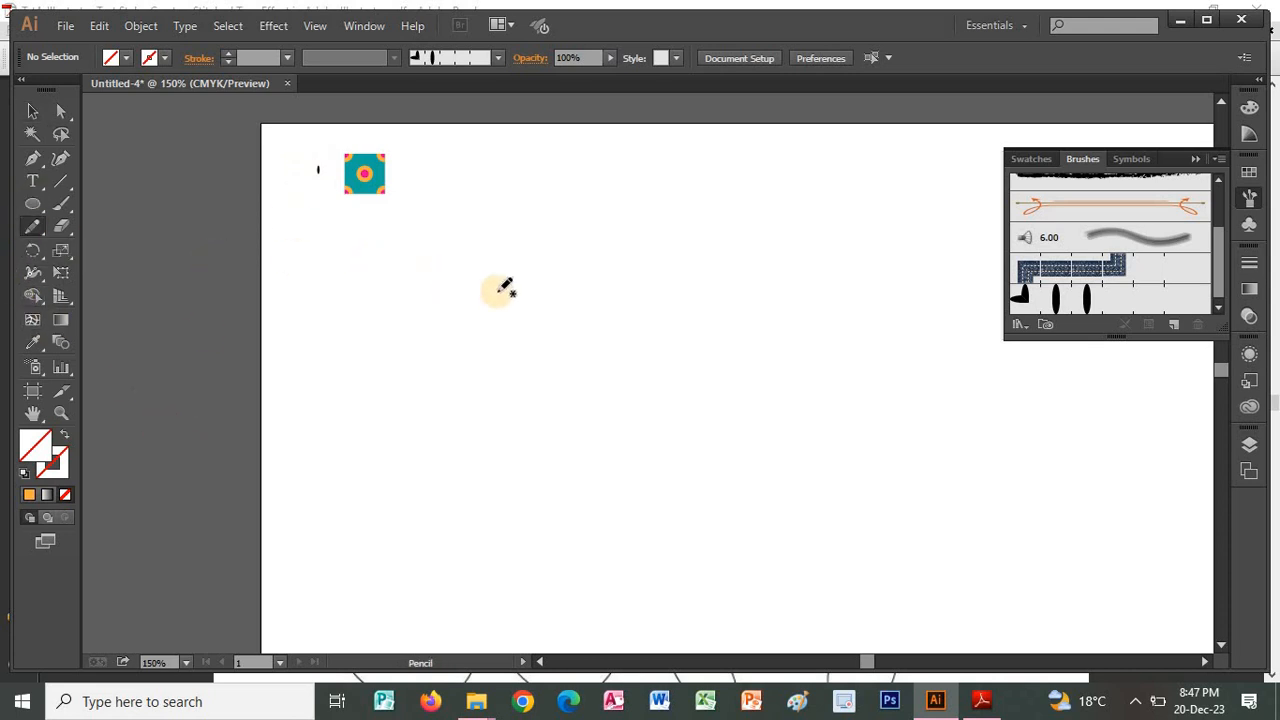
{"action": "mouse_move", "coordinate": [578, 300]}
{"action": "left_mouse_down"}
{"action": "mouse_move", "coordinate": [486, 300]}
{"action": "mouse_move", "coordinate": [460, 321]}
{"action": "mouse_move", "coordinate": [454, 354]}
{"action": "mouse_move", "coordinate": [477, 390]}
{"action": "mouse_move", "coordinate": [542, 400]}
{"action": "mouse_move", "coordinate": [555, 429]}
{"action": "mouse_move", "coordinate": [456, 460]}
{"action": "mouse_move", "coordinate": [448, 485]}
{"action": "mouse_move", "coordinate": [484, 536]}
{"action": "mouse_move", "coordinate": [572, 544]}
{"action": "mouse_move", "coordinate": [612, 509]}
{"action": "mouse_move", "coordinate": [621, 472]}
{"action": "mouse_move", "coordinate": [609, 420]}
{"action": "mouse_move", "coordinate": [515, 358]}
{"action": "mouse_move", "coordinate": [541, 339]}
{"action": "mouse_move", "coordinate": [625, 360]}
{"action": "mouse_move", "coordinate": [638, 338]}
{"action": "mouse_move", "coordinate": [621, 312]}
{"action": "mouse_move", "coordinate": [571, 291]}
{"action": "left_mouse_up"}
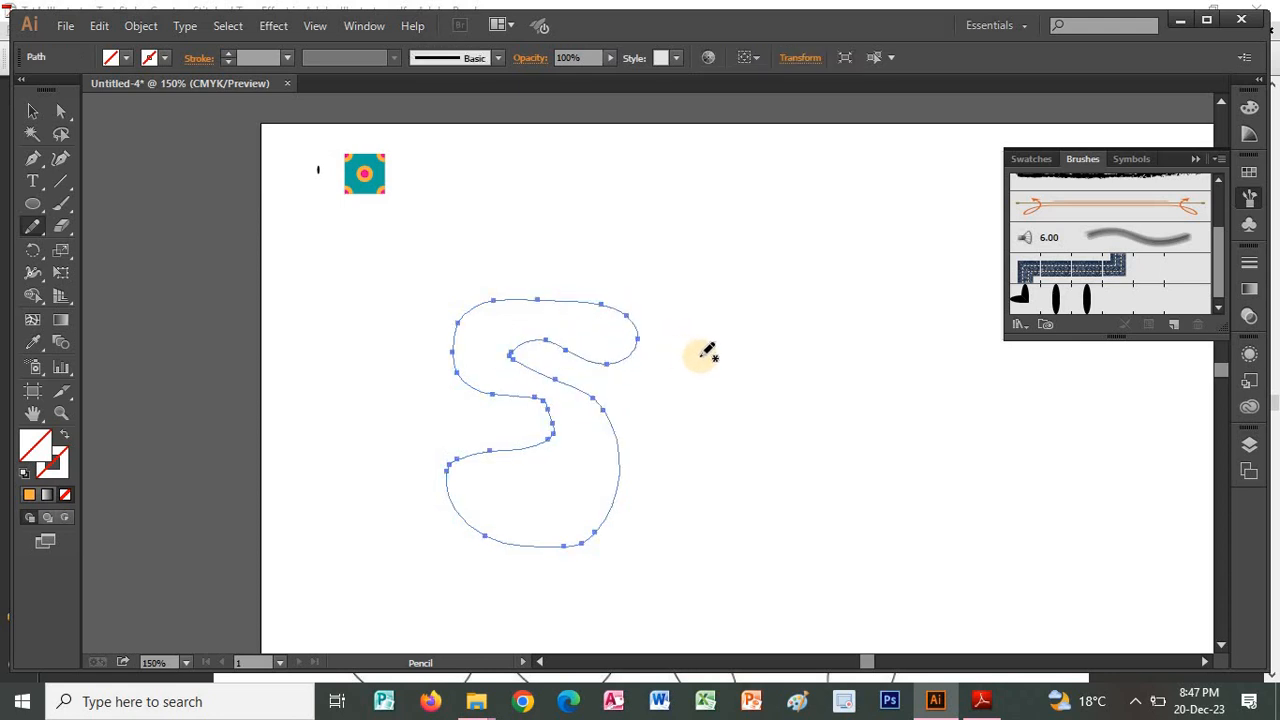
{"action": "mouse_move", "coordinate": [756, 326]}
{"action": "left_mouse_down"}
{"action": "mouse_move", "coordinate": [697, 331]}
{"action": "mouse_move", "coordinate": [671, 407]}
{"action": "mouse_move", "coordinate": [667, 497]}
{"action": "mouse_move", "coordinate": [693, 543]}
{"action": "mouse_move", "coordinate": [785, 550]}
{"action": "mouse_move", "coordinate": [824, 492]}
{"action": "mouse_move", "coordinate": [820, 399]}
{"action": "mouse_move", "coordinate": [750, 320]}
{"action": "mouse_move", "coordinate": [733, 362]}
{"action": "mouse_move", "coordinate": [704, 382]}
{"action": "mouse_move", "coordinate": [705, 428]}
{"action": "mouse_move", "coordinate": [718, 485]}
{"action": "mouse_move", "coordinate": [739, 507]}
{"action": "mouse_move", "coordinate": [773, 505]}
{"action": "mouse_move", "coordinate": [777, 466]}
{"action": "left_mouse_up"}
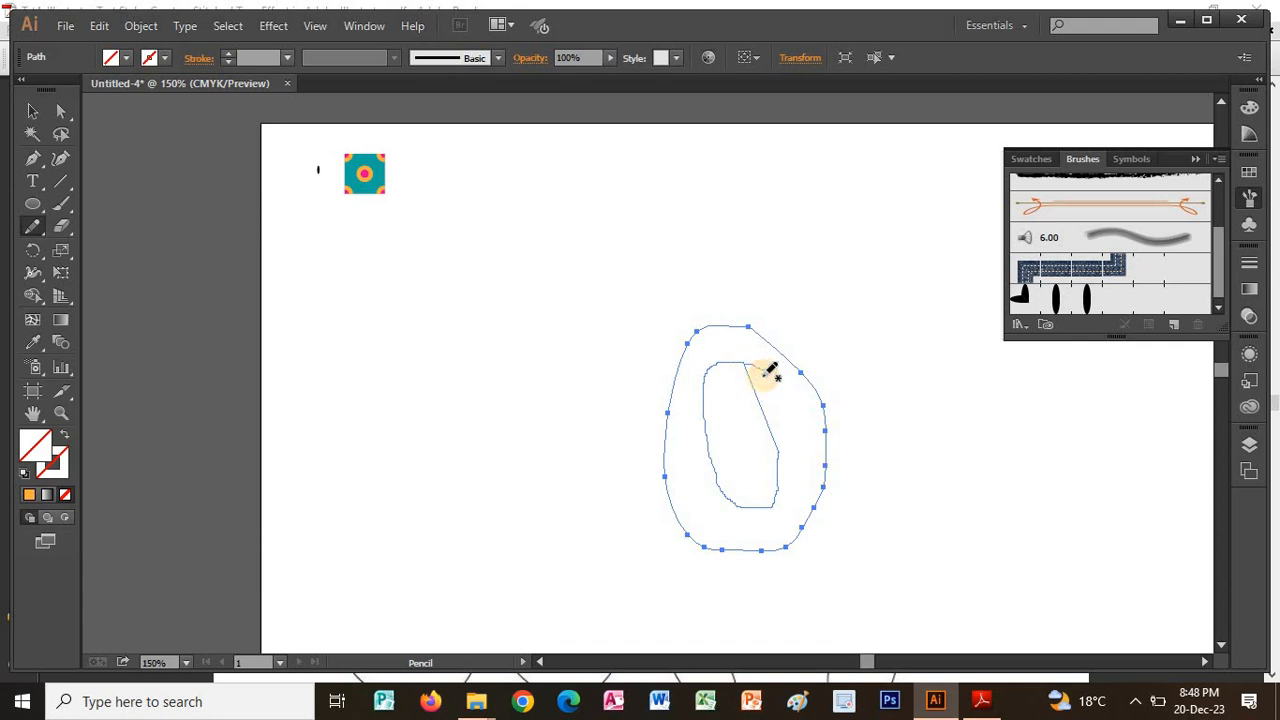
{"action": "left_click_drag", "start_coordinate": [770, 372], "coordinate": [767, 372]}
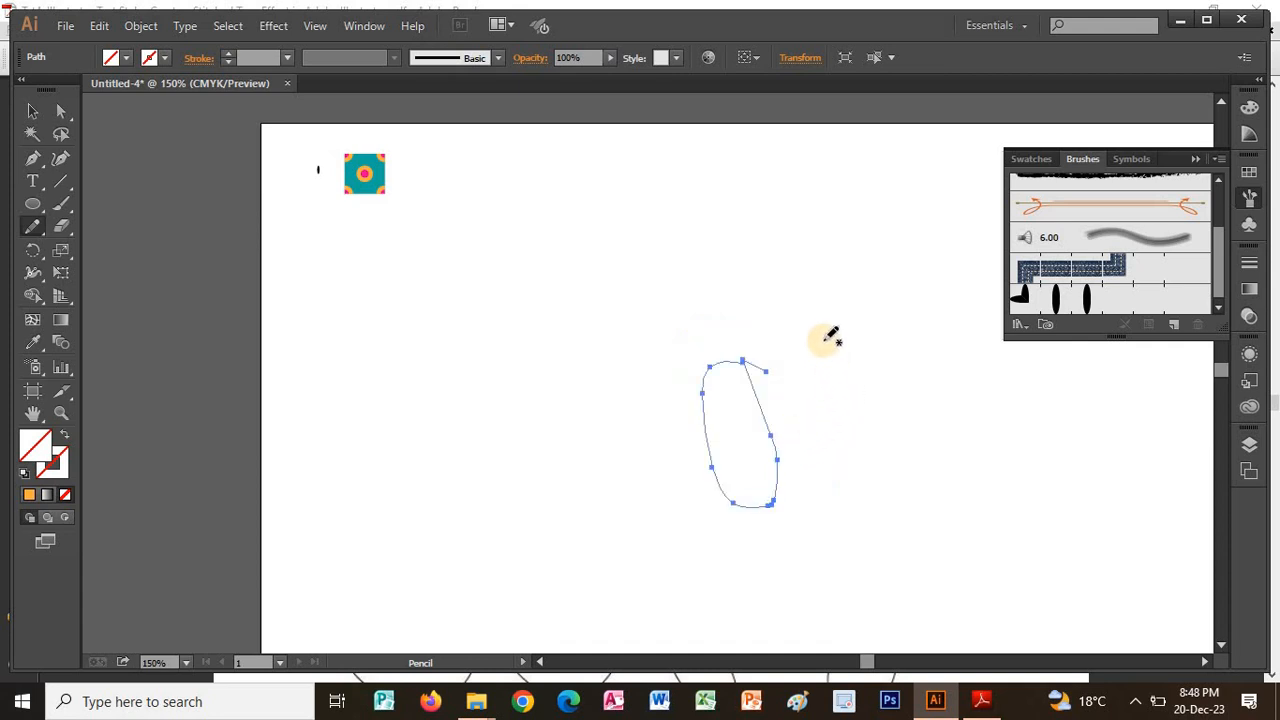
Step: Draw freehand outlines of the letters F and T to the right of the O, completing the word SOFT
{"action": "mouse_move", "coordinate": [825, 341]}
{"action": "left_mouse_down"}
{"action": "mouse_move", "coordinate": [824, 525]}
{"action": "mouse_move", "coordinate": [880, 531]}
{"action": "mouse_move", "coordinate": [873, 420]}
{"action": "mouse_move", "coordinate": [937, 418]}
{"action": "mouse_move", "coordinate": [941, 396]}
{"action": "mouse_move", "coordinate": [872, 393]}
{"action": "left_mouse_up"}
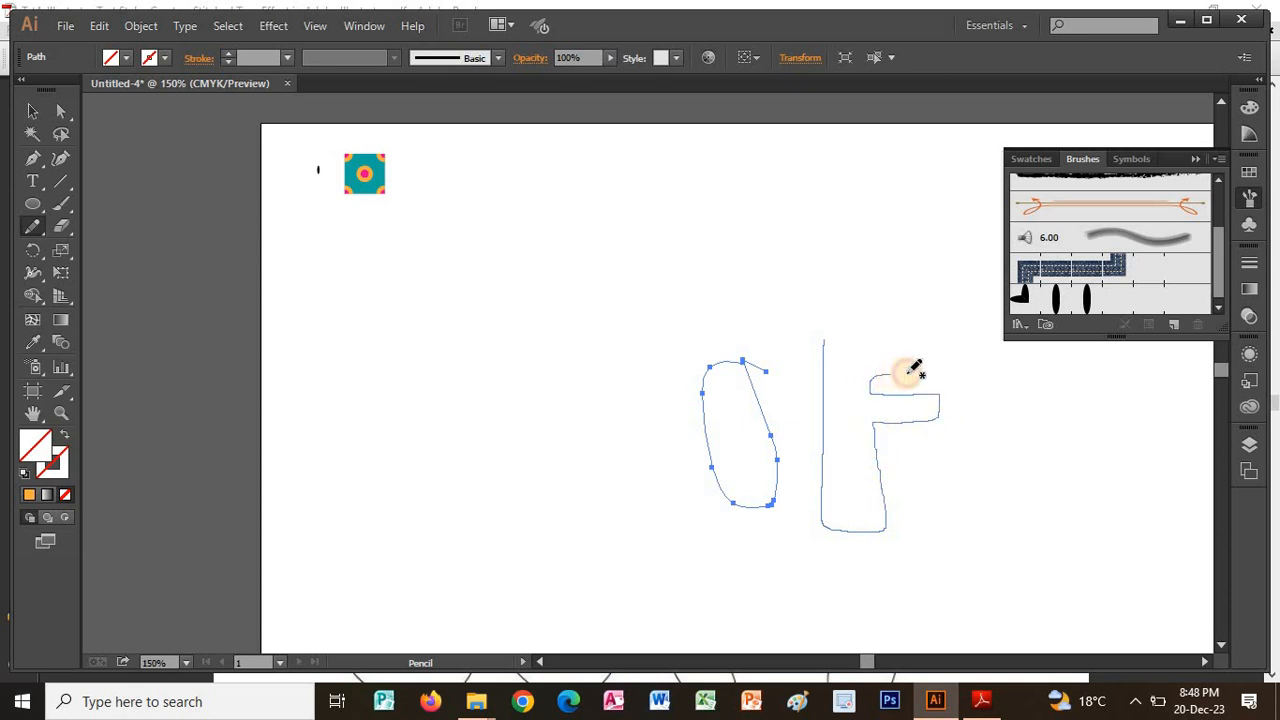
{"action": "mouse_move", "coordinate": [940, 334]}
{"action": "left_mouse_down"}
{"action": "mouse_move", "coordinate": [914, 304]}
{"action": "mouse_move", "coordinate": [846, 313]}
{"action": "mouse_move", "coordinate": [822, 338]}
{"action": "left_mouse_up"}
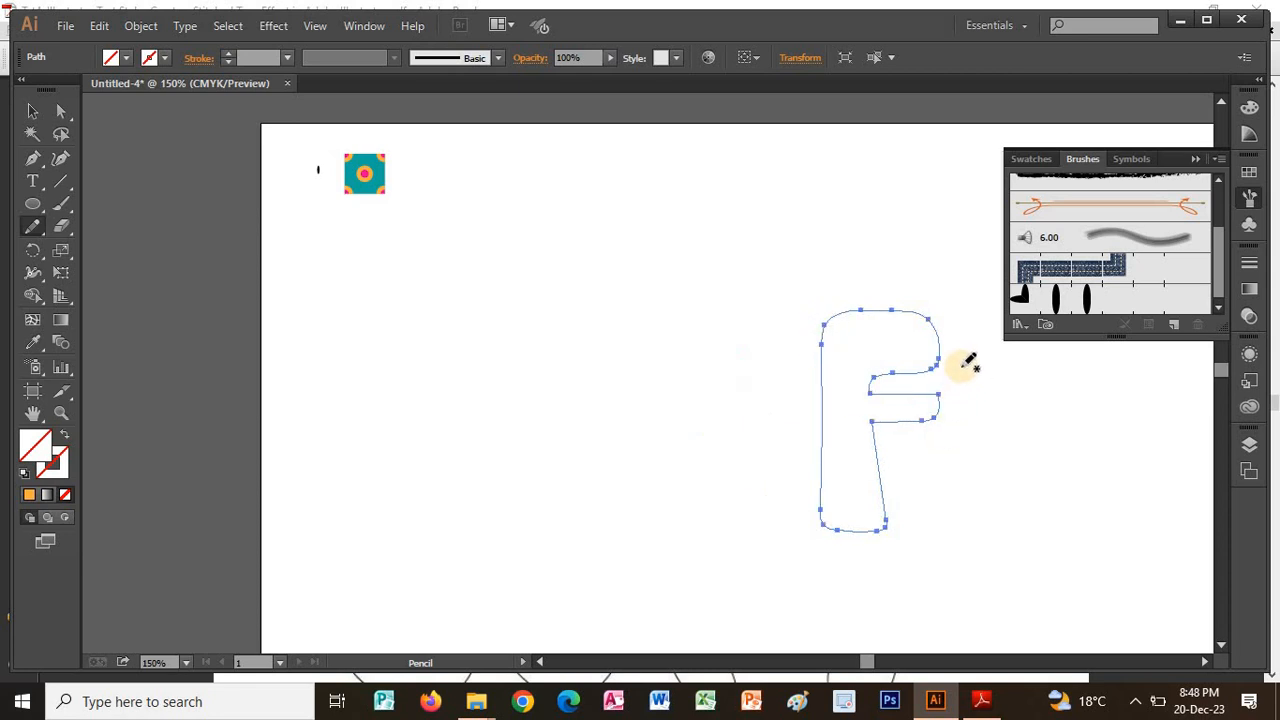
{"action": "left_click", "coordinate": [1197, 165]}
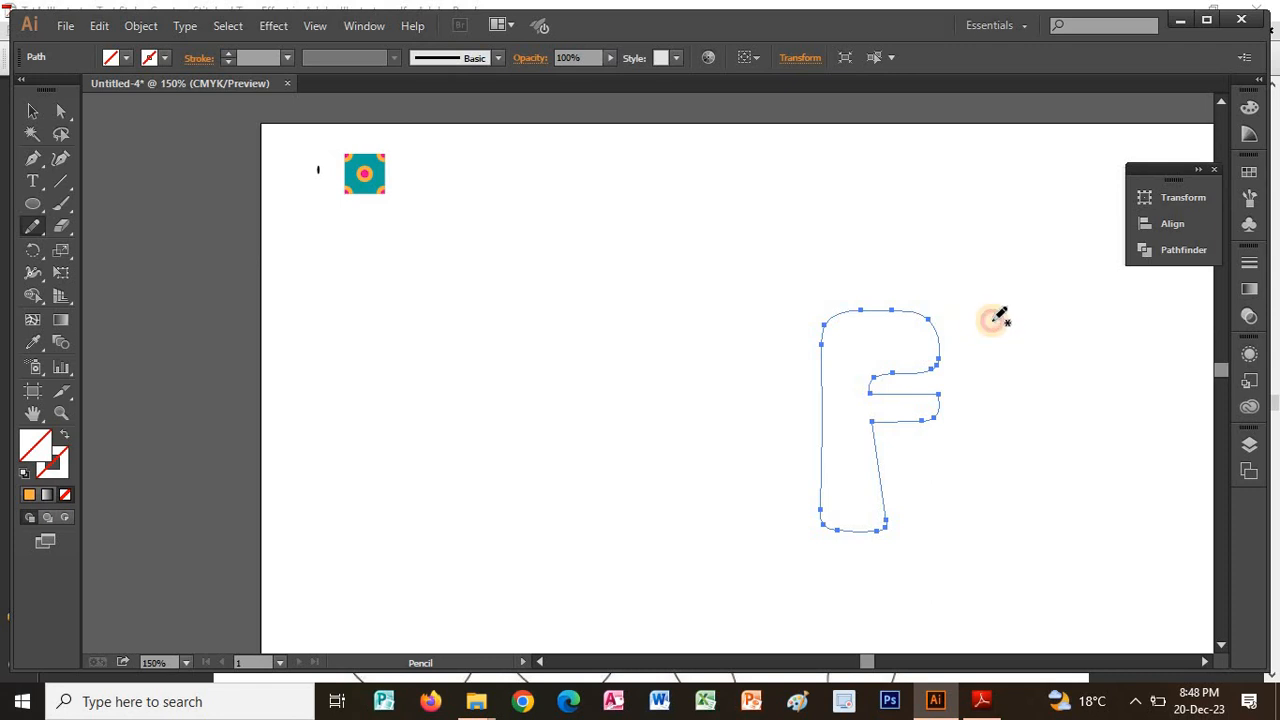
{"action": "mouse_move", "coordinate": [993, 319]}
{"action": "left_mouse_down"}
{"action": "mouse_move", "coordinate": [1159, 320]}
{"action": "mouse_move", "coordinate": [1146, 380]}
{"action": "mouse_move", "coordinate": [1084, 369]}
{"action": "mouse_move", "coordinate": [1083, 505]}
{"action": "mouse_move", "coordinate": [1066, 536]}
{"action": "mouse_move", "coordinate": [1030, 523]}
{"action": "mouse_move", "coordinate": [1031, 383]}
{"action": "mouse_move", "coordinate": [977, 377]}
{"action": "mouse_move", "coordinate": [983, 320]}
{"action": "left_mouse_up"}
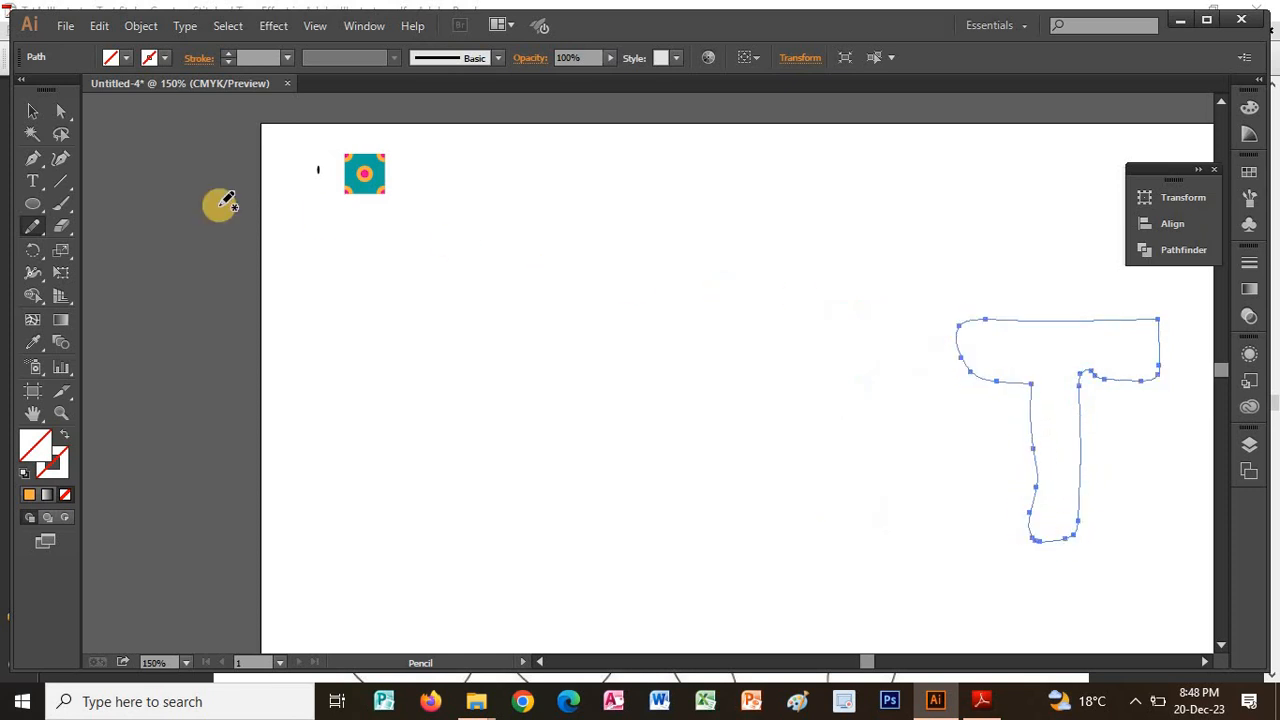
Step: Select all the SOFT letter outlines and give them a 1 pt stroke
{"action": "left_click", "coordinate": [32, 111]}
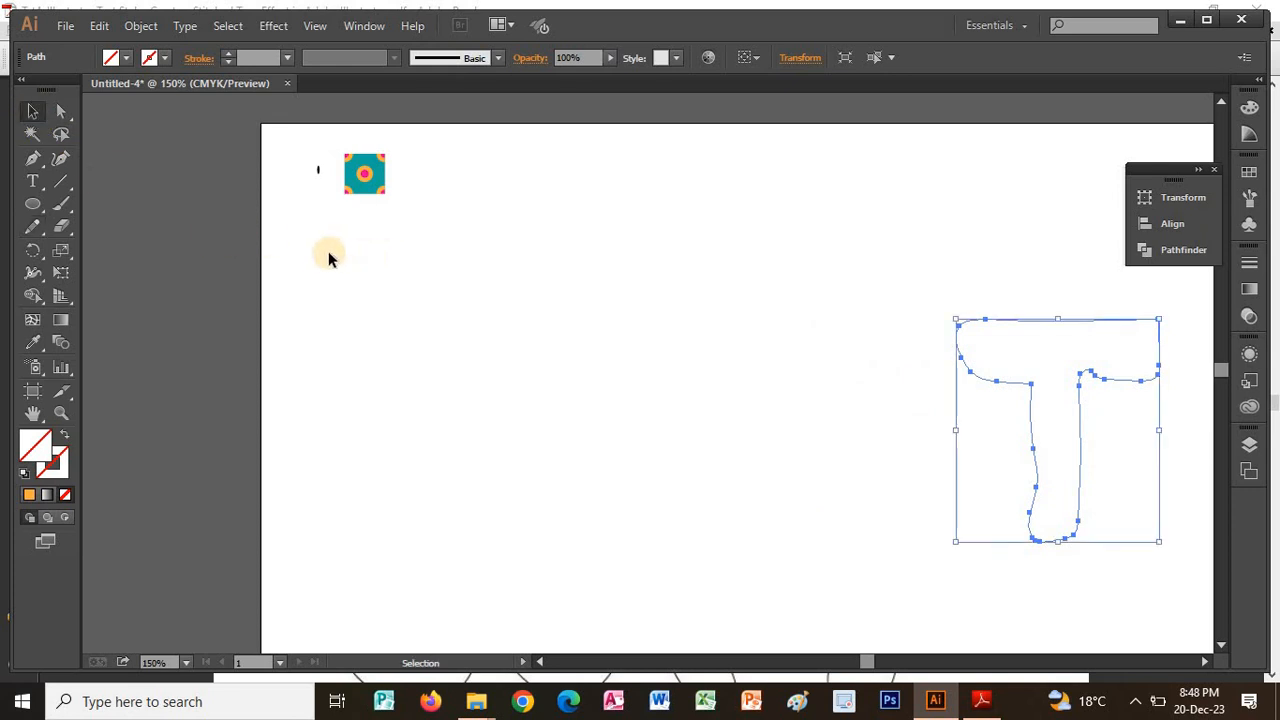
{"action": "mouse_move", "coordinate": [328, 252]}
{"action": "left_mouse_down"}
{"action": "mouse_move", "coordinate": [813, 395]}
{"action": "mouse_move", "coordinate": [1119, 590]}
{"action": "mouse_move", "coordinate": [1166, 592]}
{"action": "left_mouse_up"}
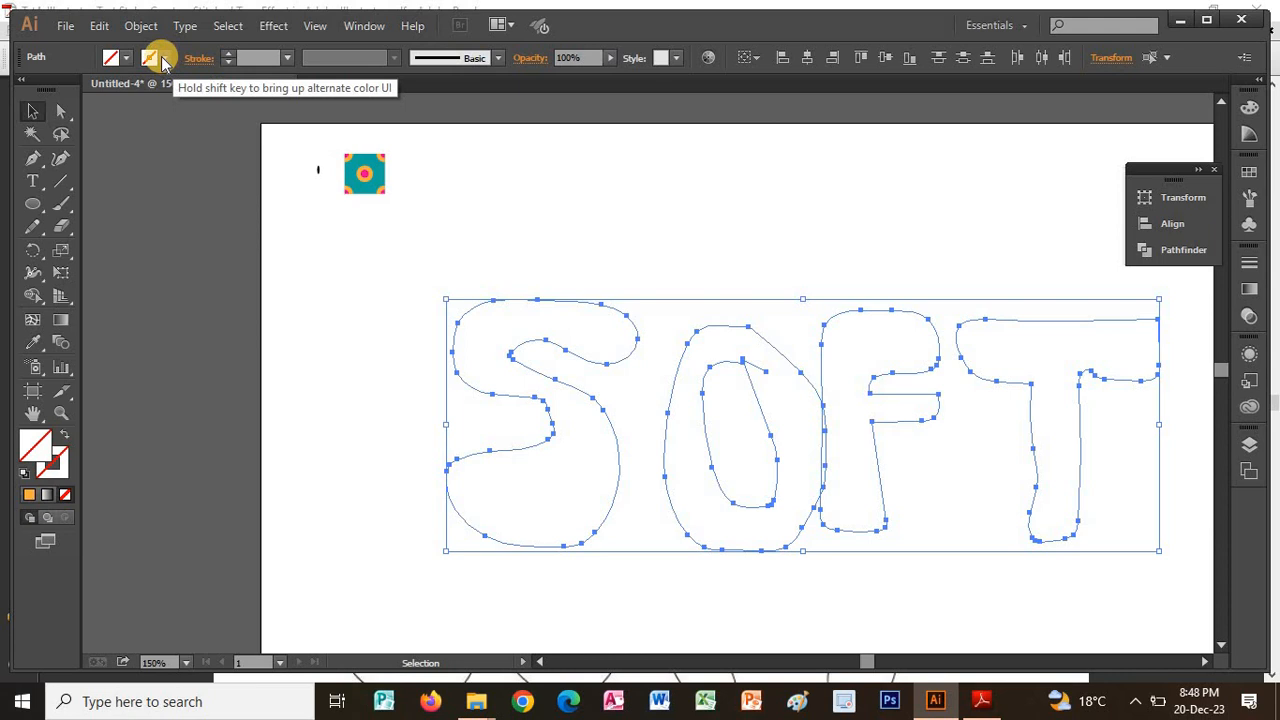
{"action": "left_click", "coordinate": [228, 52]}
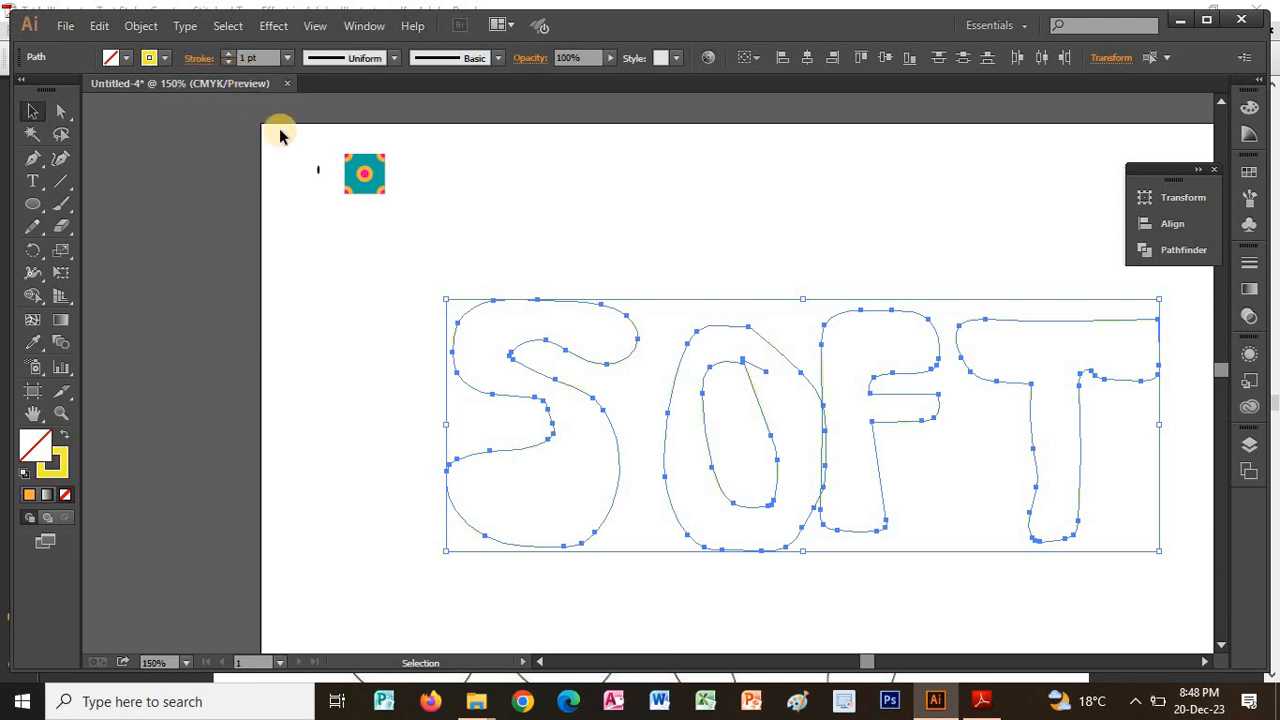
{"action": "left_click", "coordinate": [549, 294]}
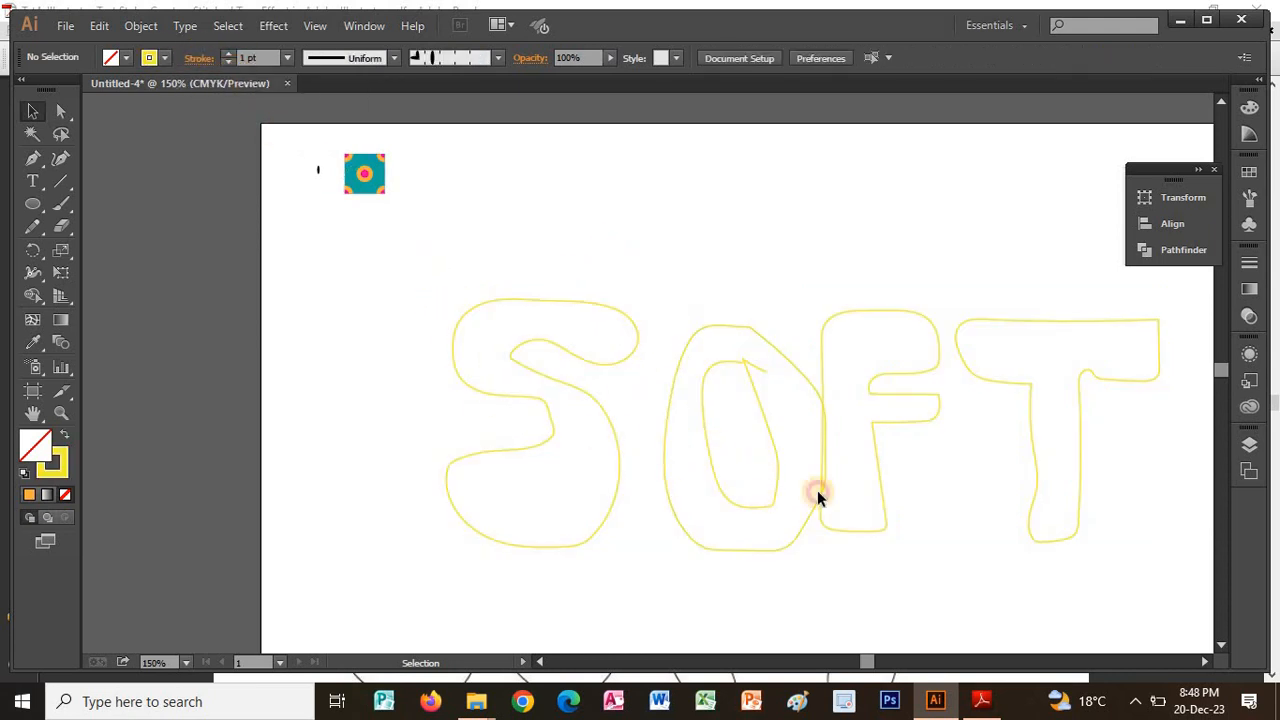
Step: Set the stroke colour of all the SOFT letter outlines to black
{"action": "left_click_drag", "start_coordinate": [420, 270], "coordinate": [1133, 604]}
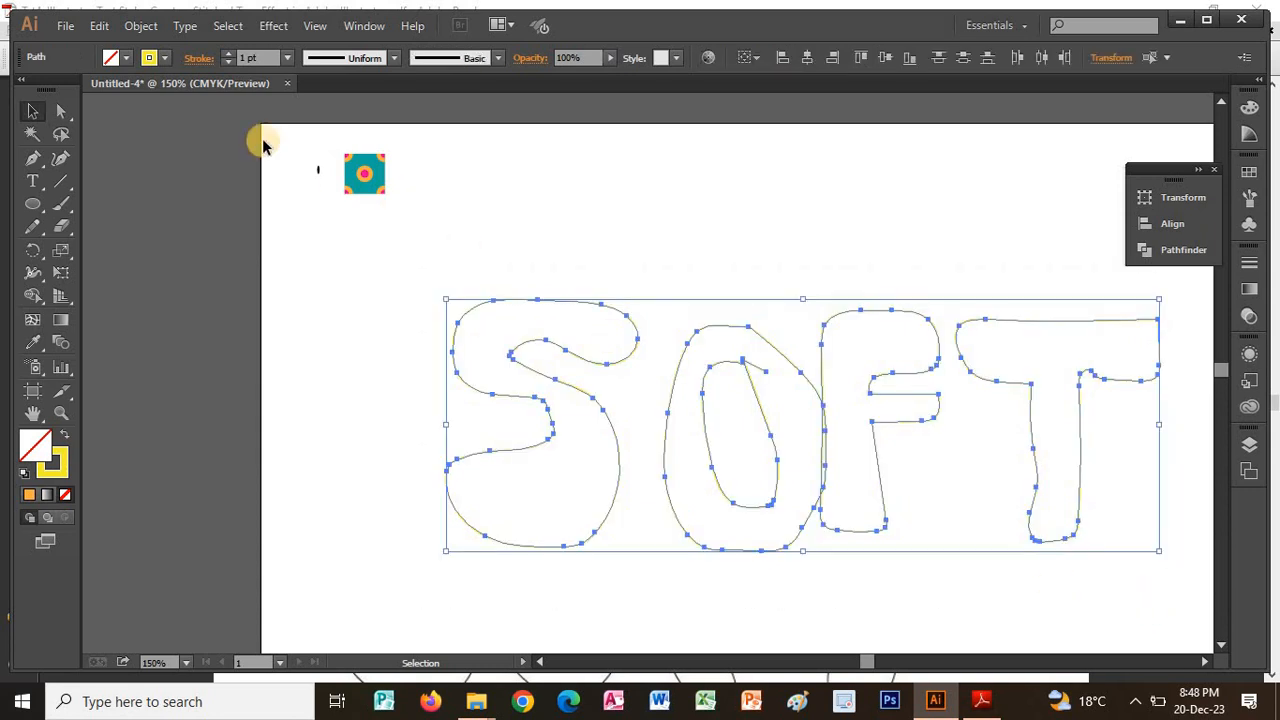
{"action": "left_click", "coordinate": [151, 57]}
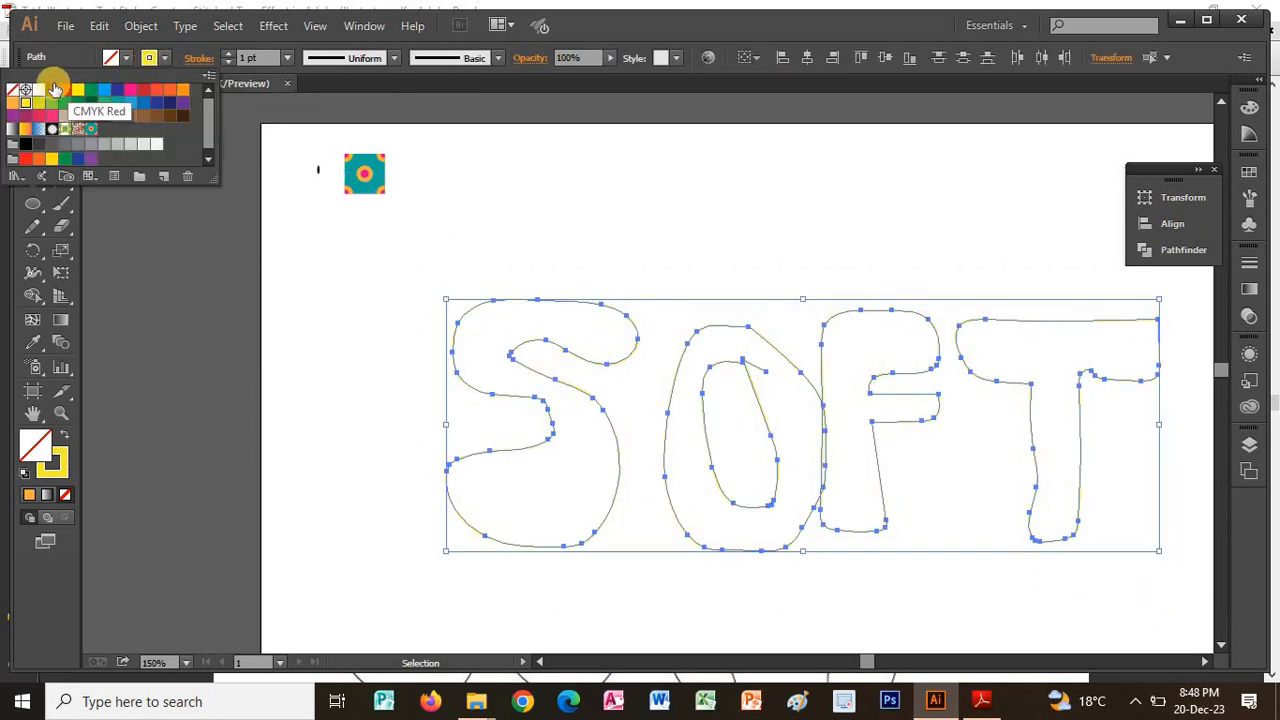
{"action": "left_click", "coordinate": [53, 90]}
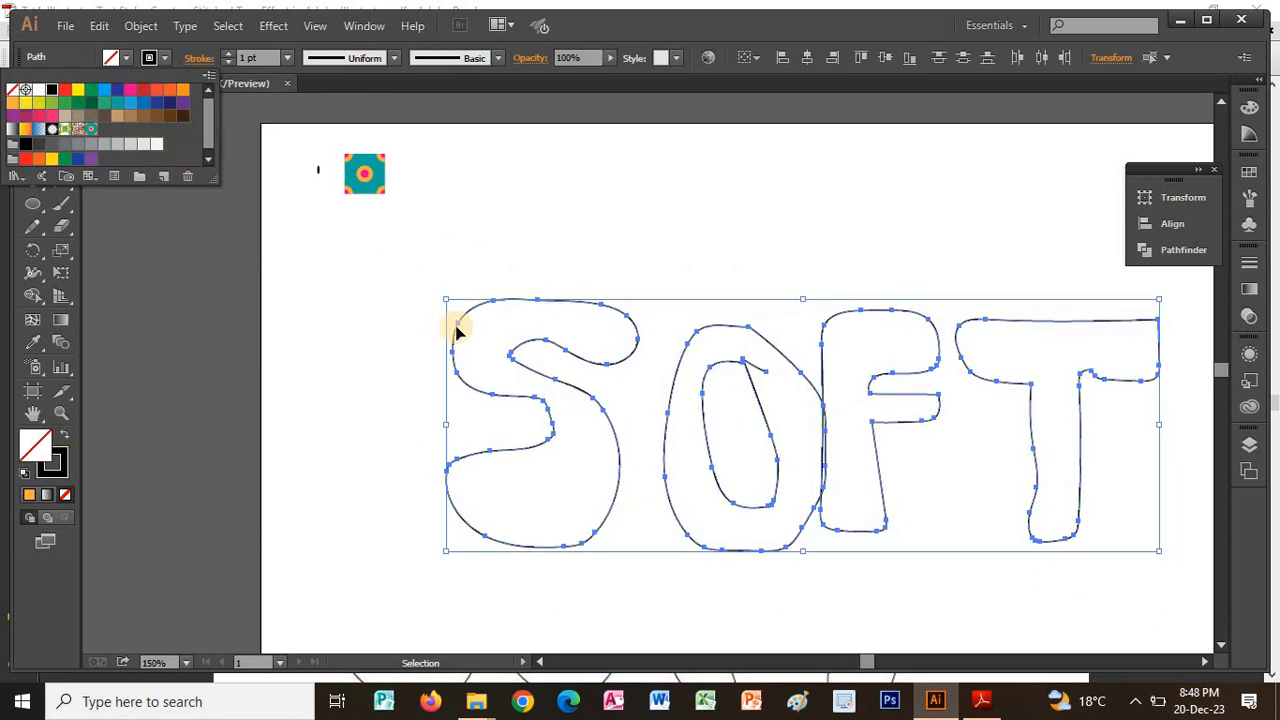
{"action": "left_click", "coordinate": [660, 585]}
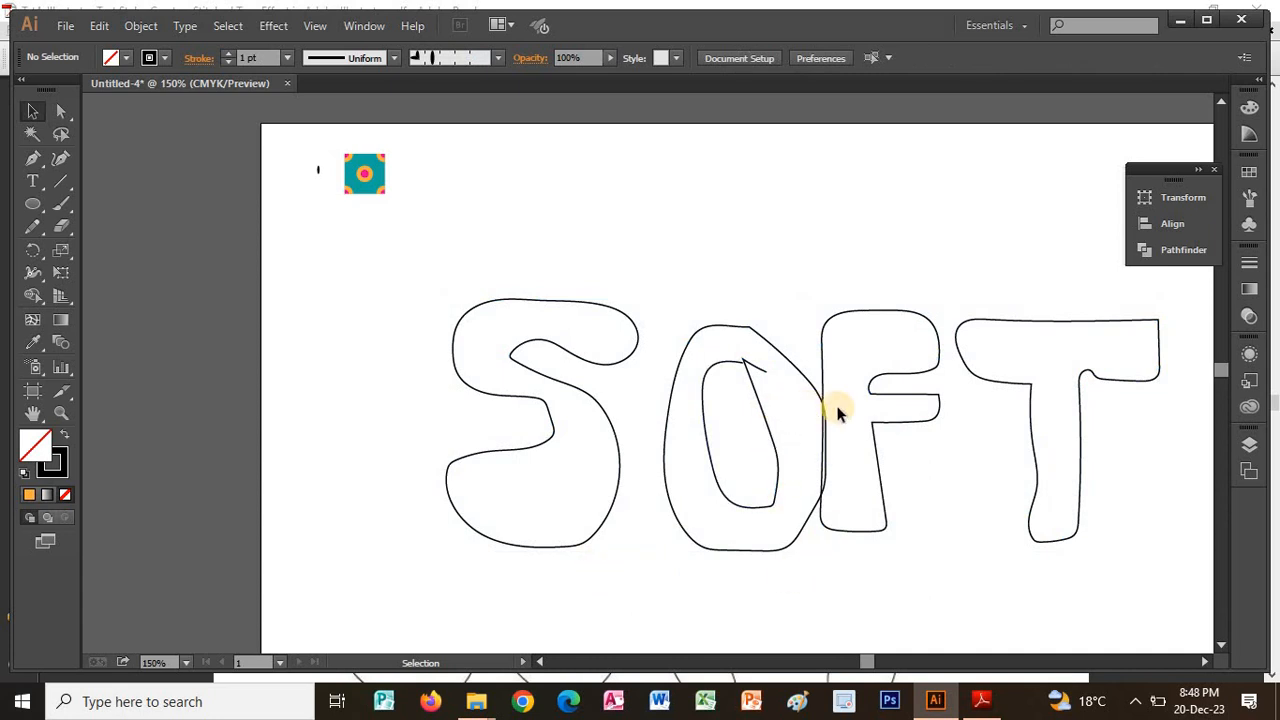
Step: Nudge both the outer and inner outlines of the O to the left until they clear the letter F
{"action": "left_click", "coordinate": [700, 336]}
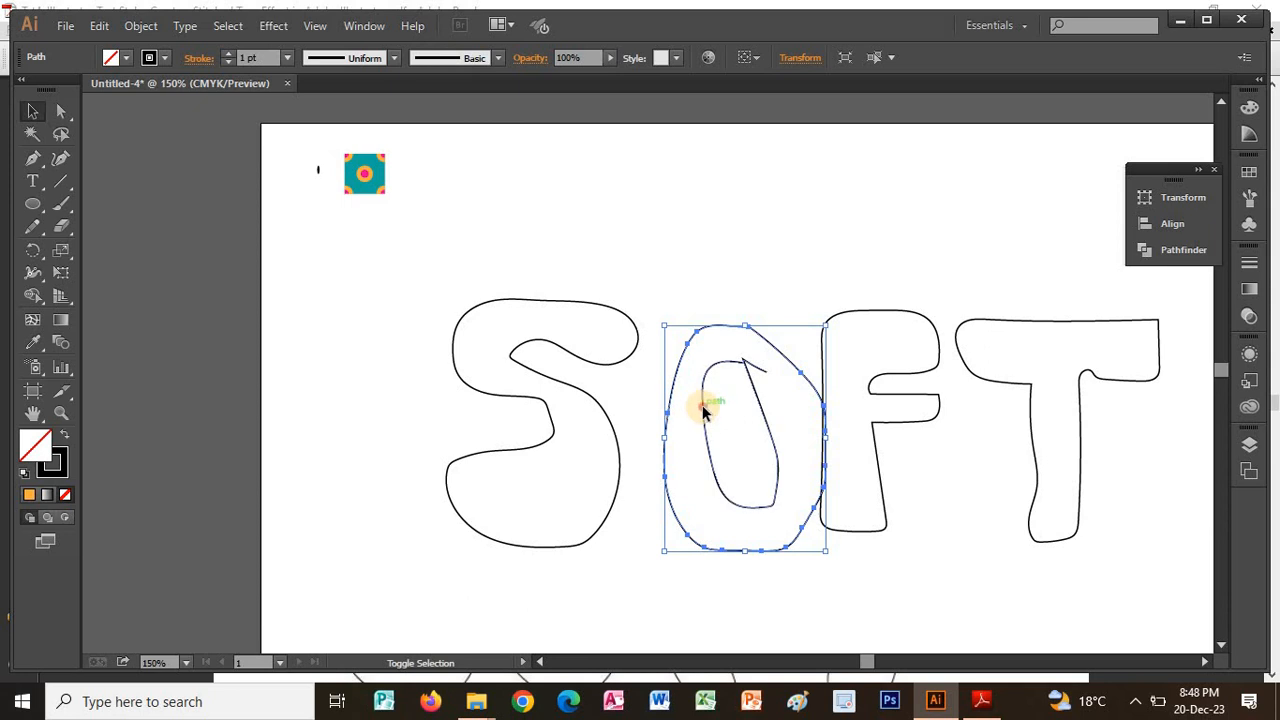
{"action": "left_click", "coordinate": [766, 509]}
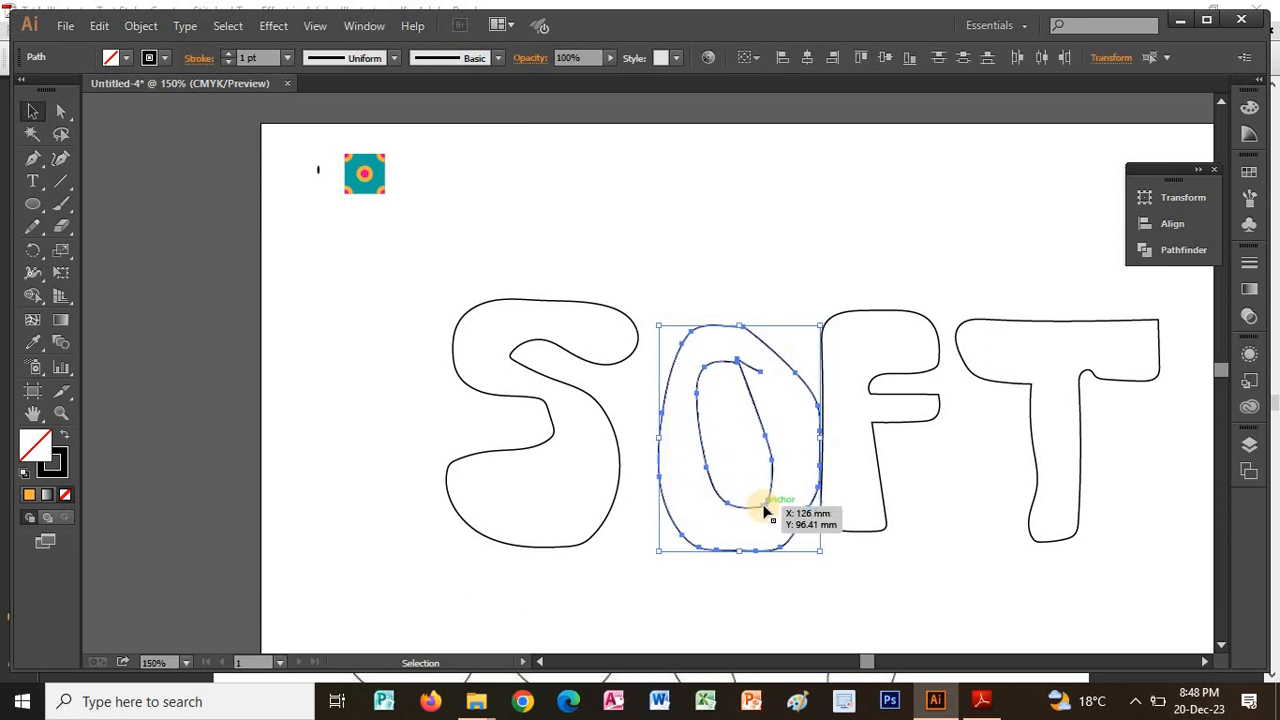
{"action": "key", "text": "Left"}
{"action": "key", "text": "Left"}
{"action": "key", "text": "Left"}
{"action": "key", "text": "Left"}
{"action": "key", "text": "Left"}
{"action": "key", "text": "Left"}
{"action": "key", "text": "Left"}
{"action": "key", "text": "Left"}
{"action": "key", "text": "Left"}
{"action": "key", "text": "Left"}
{"action": "key", "text": "Left"}
{"action": "key", "text": "Left"}
{"action": "key", "text": "Left"}
{"action": "key", "text": "Left"}
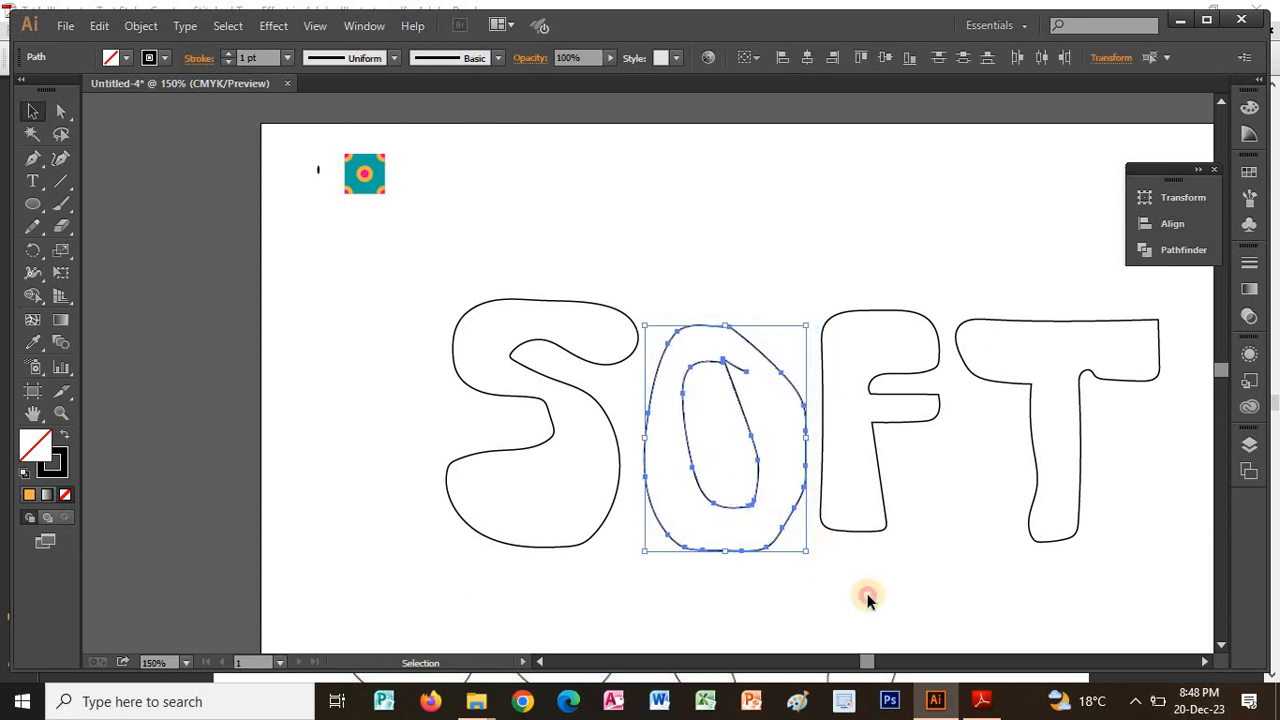
{"action": "left_click", "coordinate": [867, 598]}
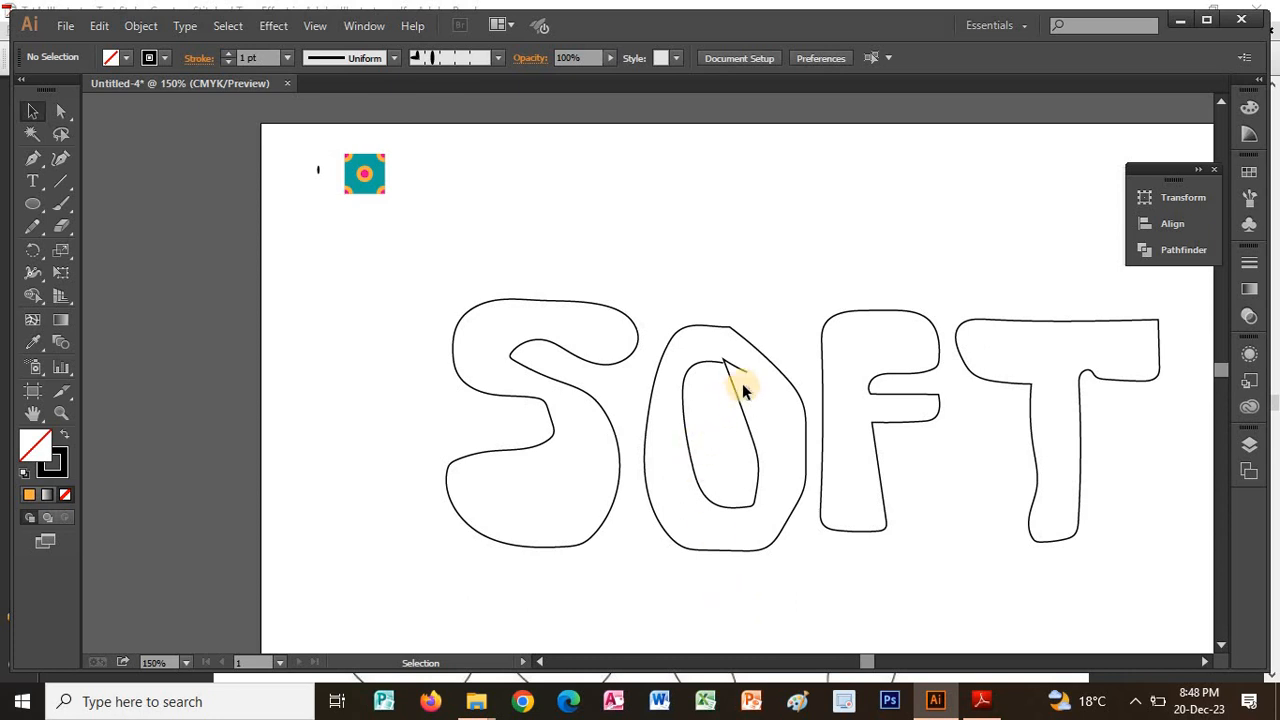
{"action": "left_click", "coordinate": [738, 408]}
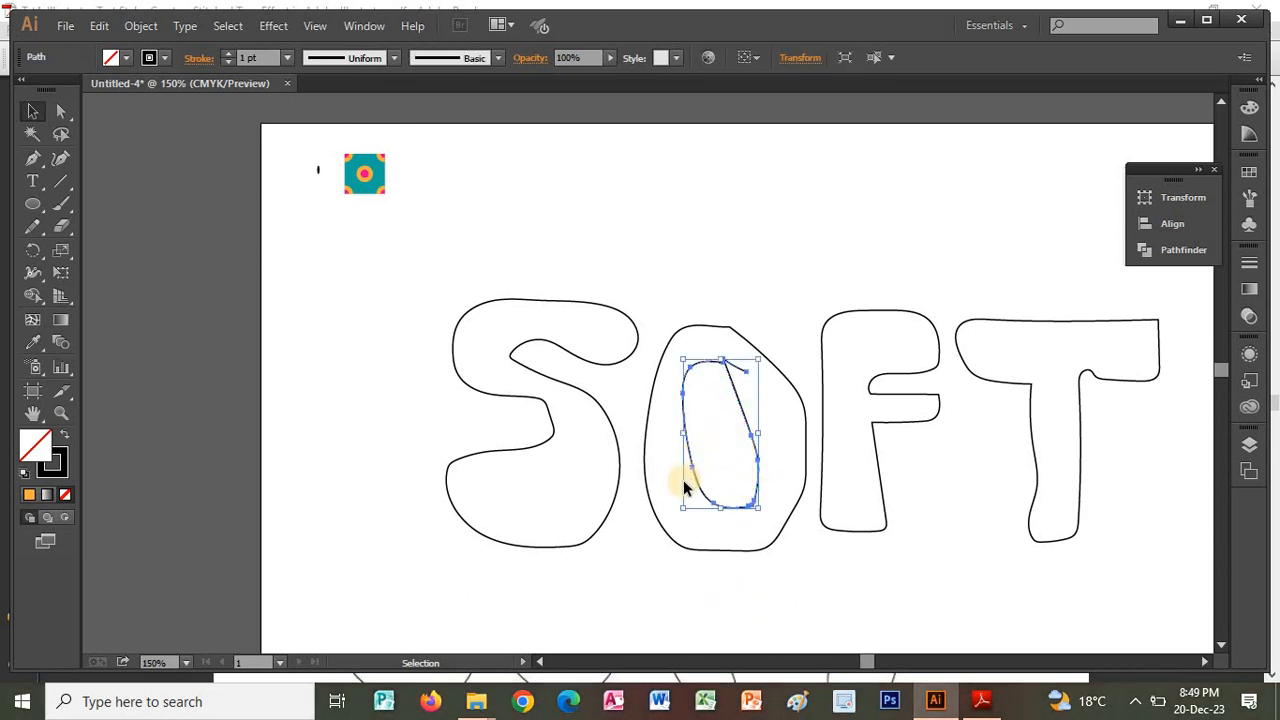
Step: Switch to the Adobe Reader guide and read Steps 18 and 19 on giving a letter a pattern fill and brush outline
{"action": "key", "text": "alt+Tab"}
{"action": "scroll", "coordinate": [800, 467], "scroll_direction": "down", "scroll_amount": 3}
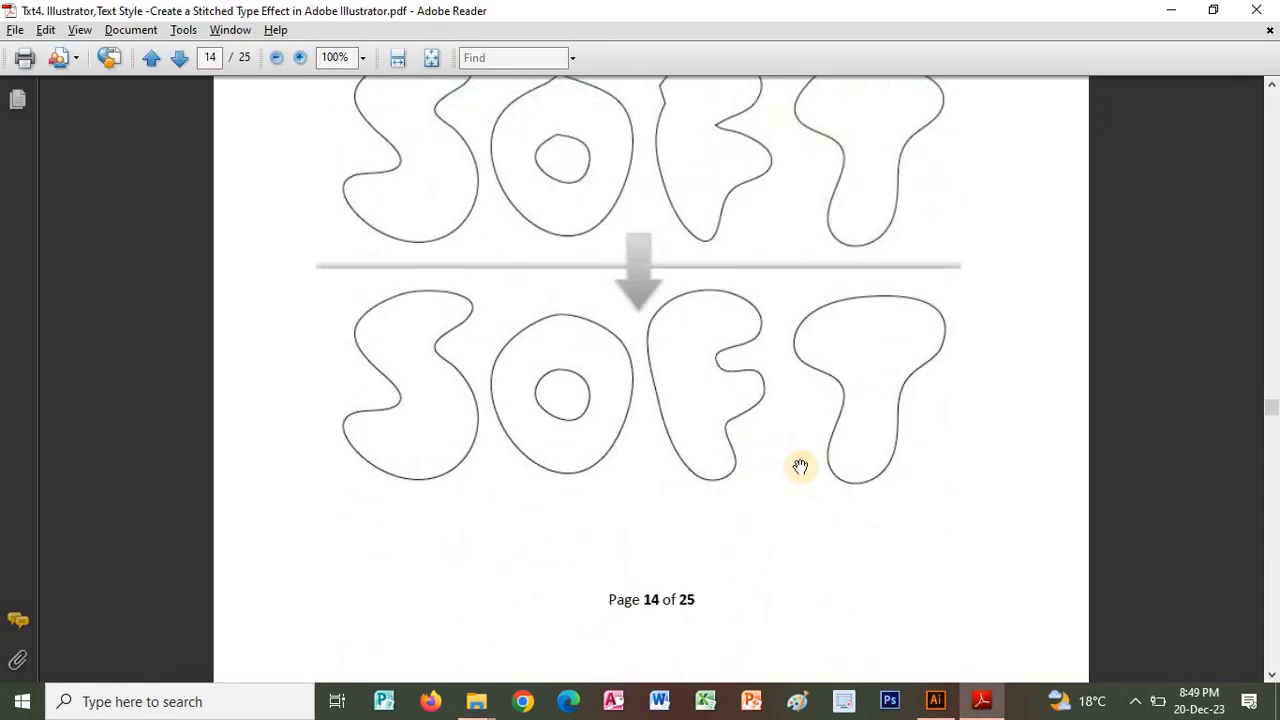
{"action": "scroll", "coordinate": [800, 467], "scroll_direction": "down", "scroll_amount": 5}
{"action": "scroll", "coordinate": [731, 189], "scroll_direction": "down", "scroll_amount": 3}
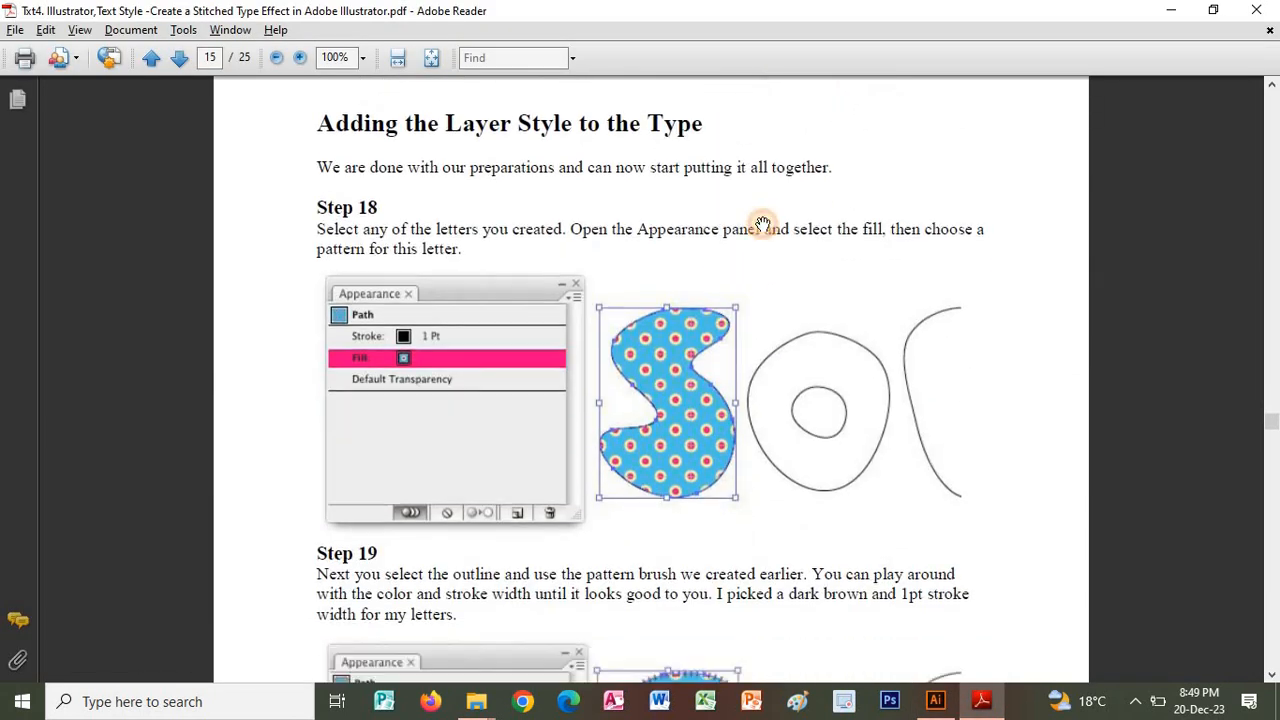
{"action": "scroll", "coordinate": [762, 225], "scroll_direction": "down", "scroll_amount": 3}
{"action": "key", "text": "alt+Tab"}
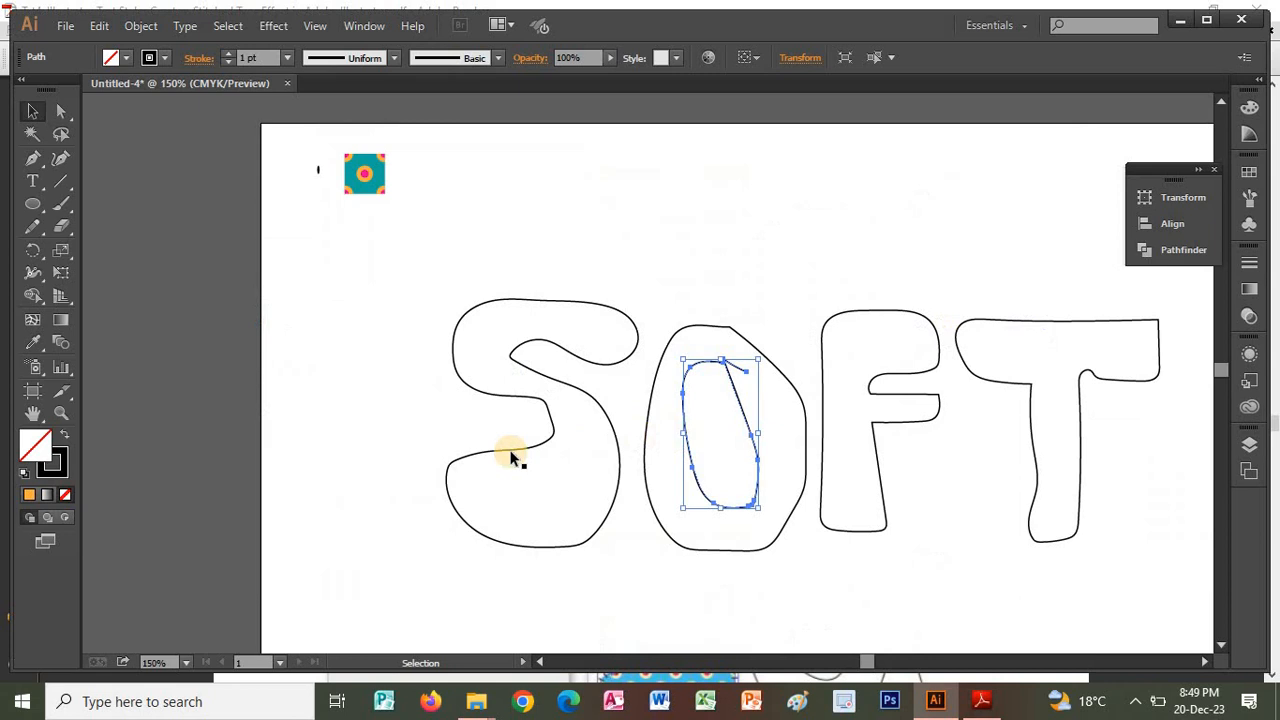
Step: Fill the letter S with the teal dotted pattern swatch and apply the MyStitch Brush to its outline
{"action": "left_click", "coordinate": [405, 432]}
{"action": "left_click", "coordinate": [508, 395]}
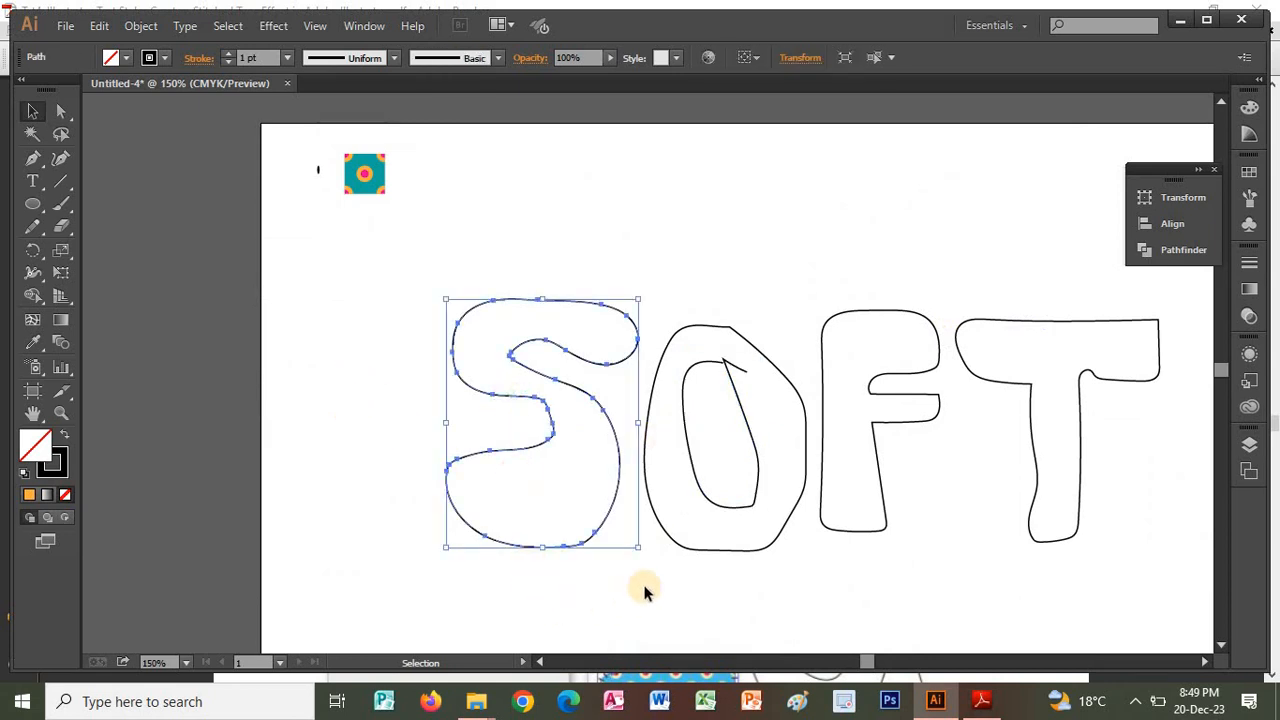
{"action": "left_click", "coordinate": [1247, 174]}
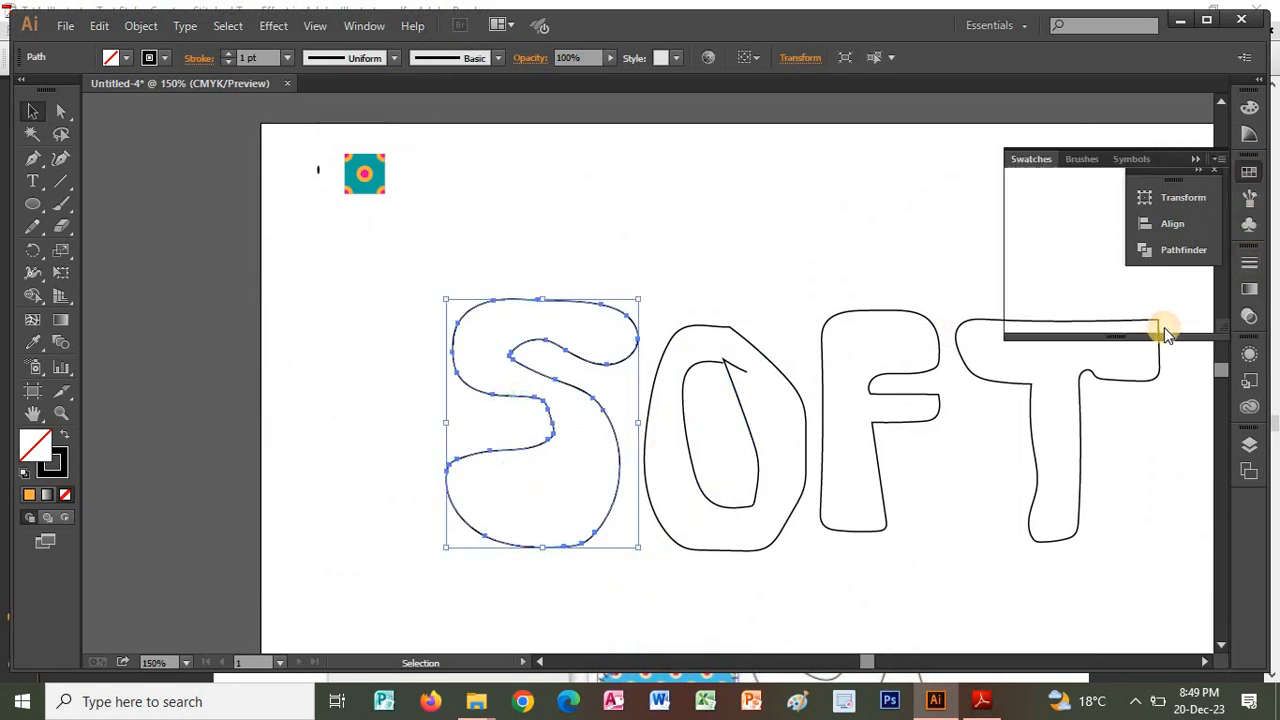
{"action": "left_click", "coordinate": [1058, 256]}
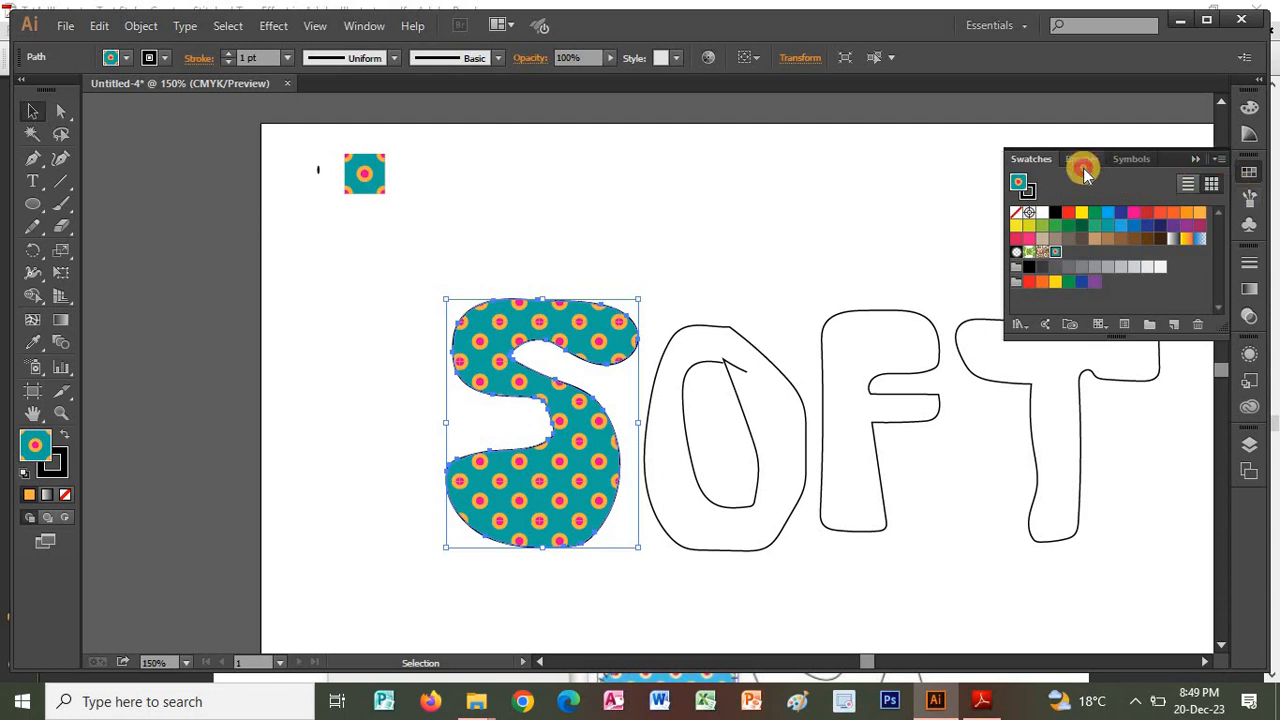
{"action": "left_click", "coordinate": [1082, 162]}
{"action": "left_click", "coordinate": [1077, 305]}
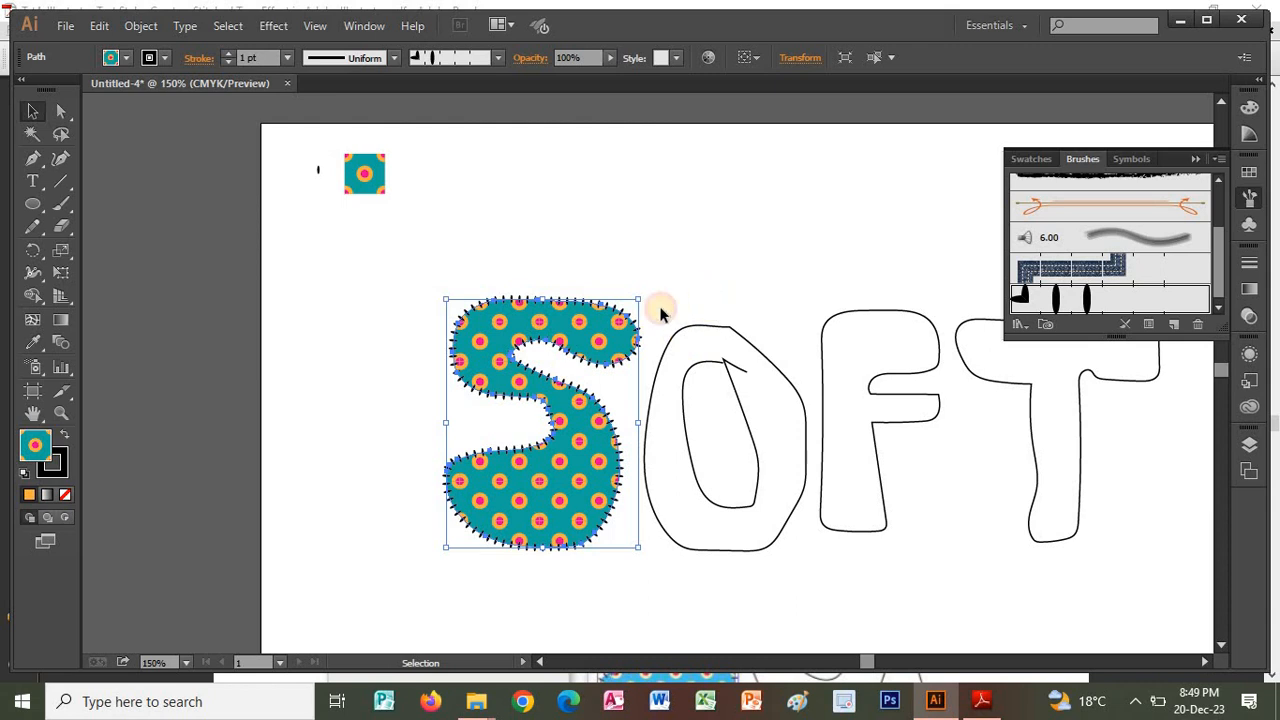
{"action": "left_click", "coordinate": [686, 262]}
Step: Switch to the Adobe Reader guide and read Step 20 on adding a fabric-like texture fill to the letter
{"action": "key", "text": "alt+Tab"}
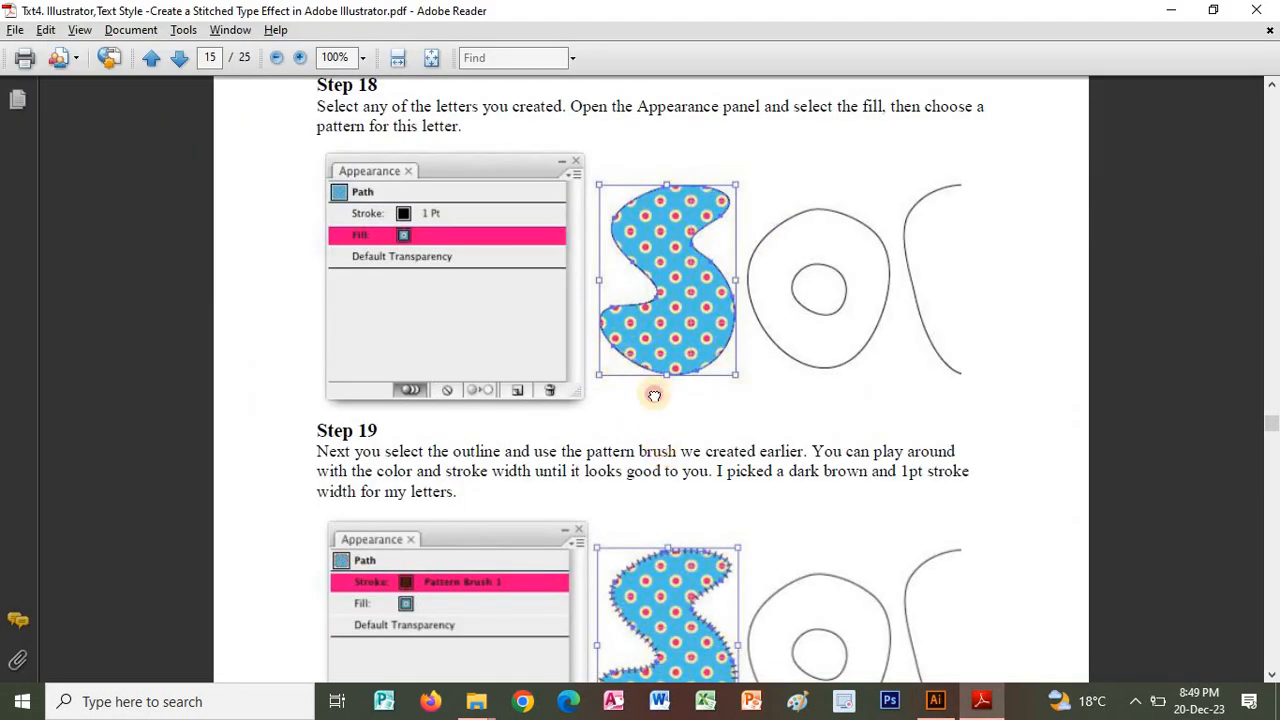
{"action": "scroll", "coordinate": [654, 396], "scroll_direction": "down", "scroll_amount": 3}
{"action": "scroll", "coordinate": [687, 470], "scroll_direction": "down", "scroll_amount": 4}
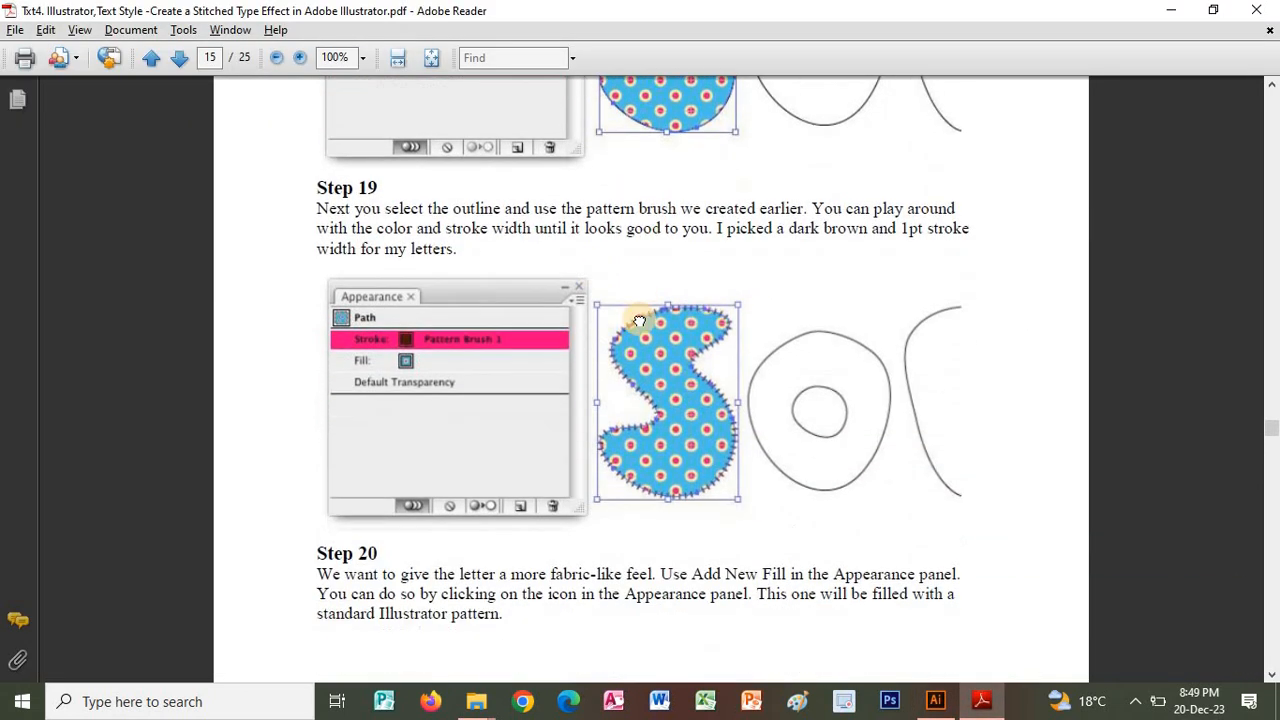
{"action": "scroll", "coordinate": [558, 376], "scroll_direction": "down", "scroll_amount": 2}
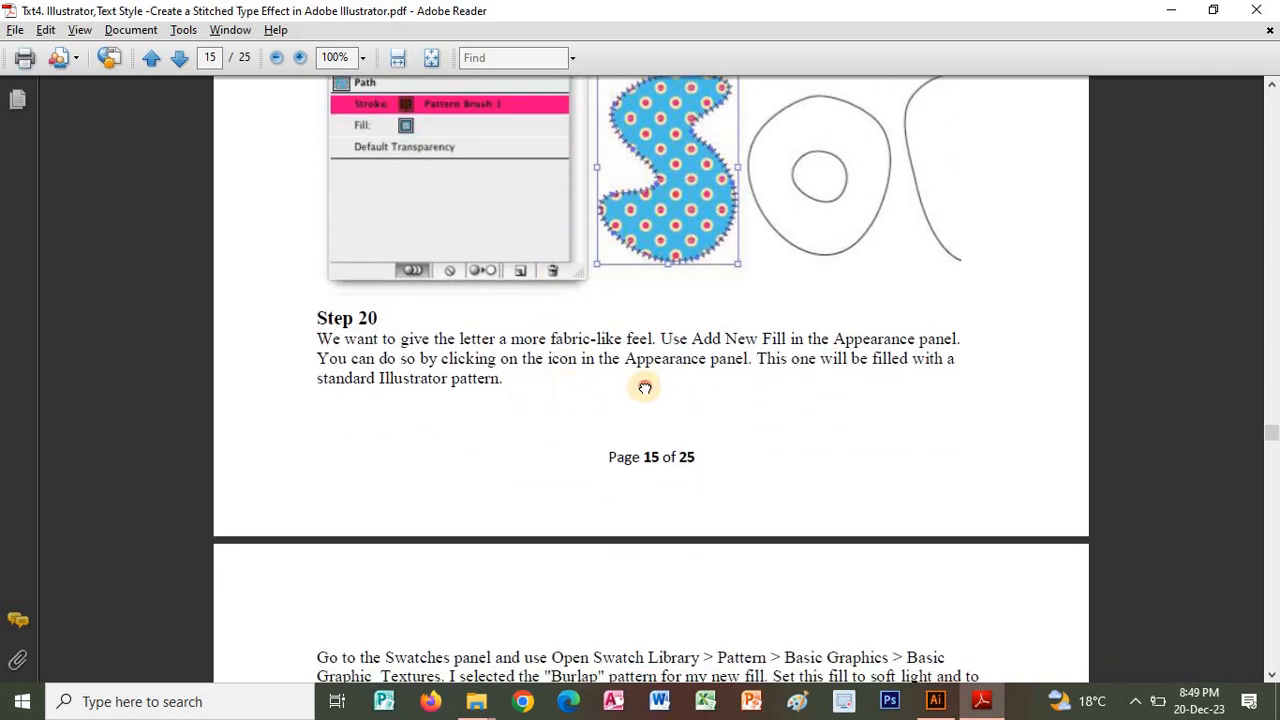
{"action": "scroll", "coordinate": [643, 350], "scroll_direction": "down", "scroll_amount": 1}
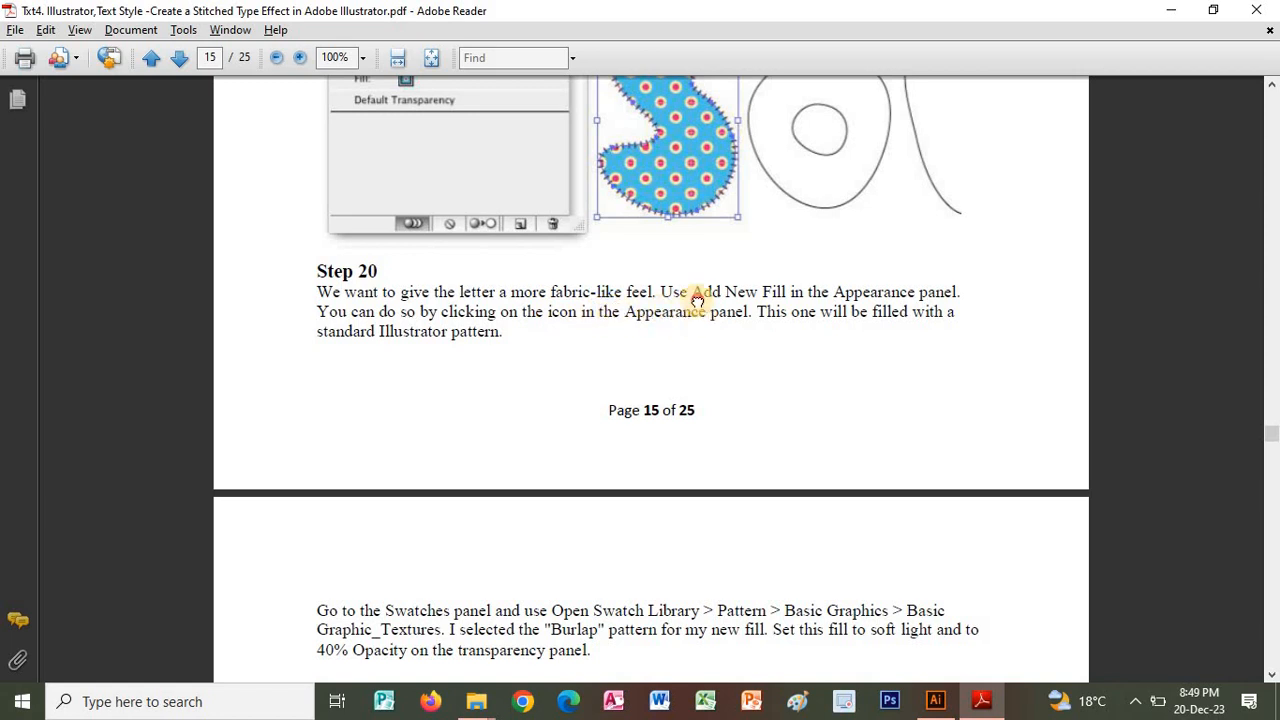
{"action": "scroll", "coordinate": [697, 301], "scroll_direction": "down", "scroll_amount": 2}
{"action": "scroll", "coordinate": [815, 309], "scroll_direction": "down", "scroll_amount": 1}
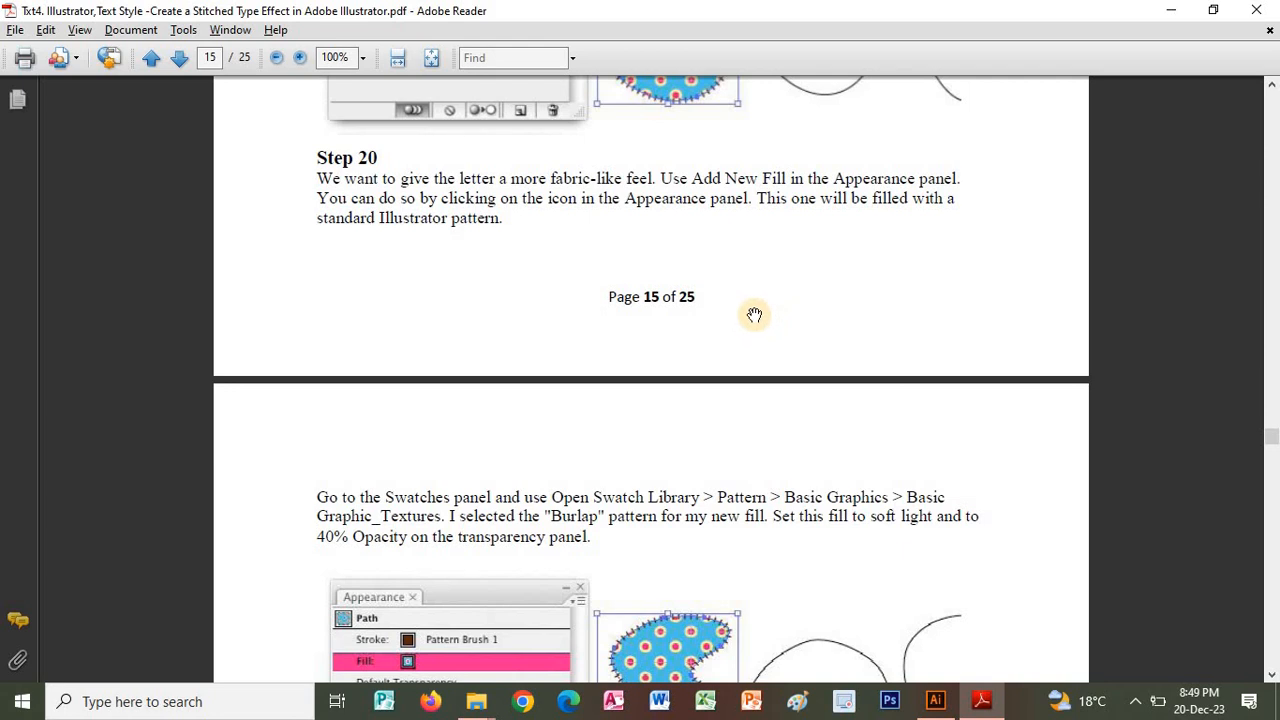
{"action": "left_click_drag", "start_coordinate": [770, 290], "coordinate": [771, 230]}
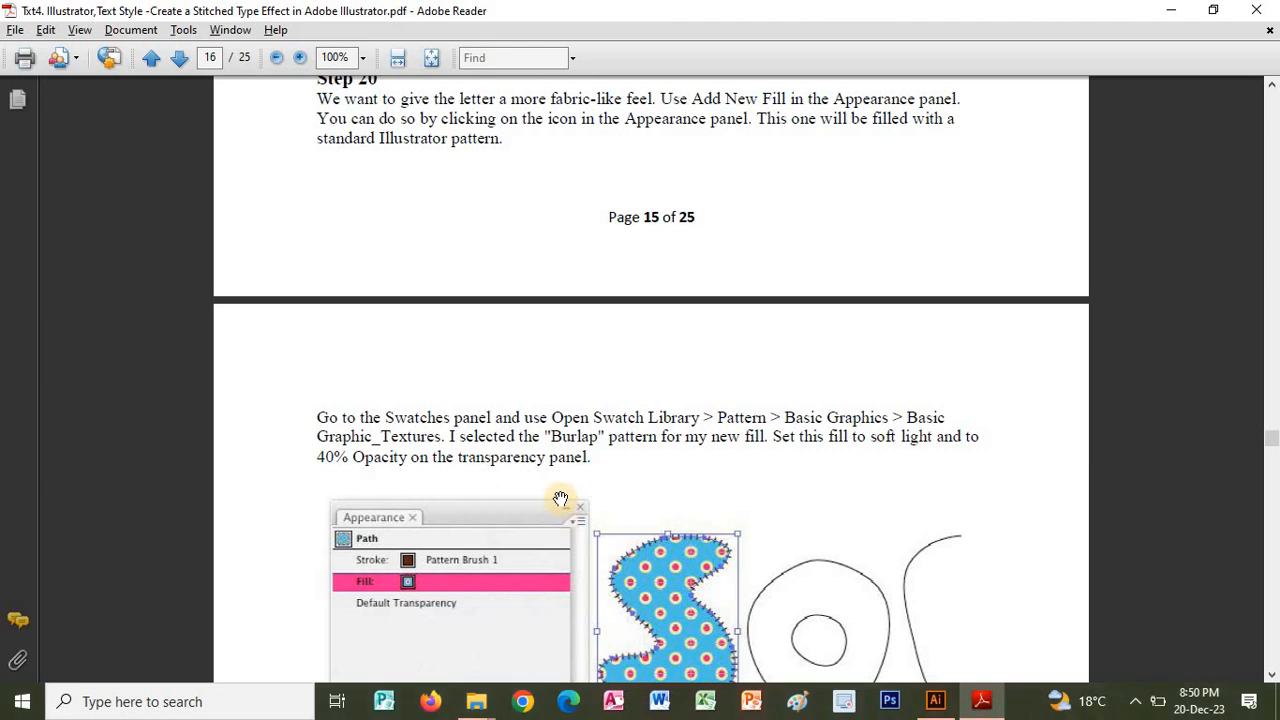
{"action": "key", "text": "alt+Tab"}
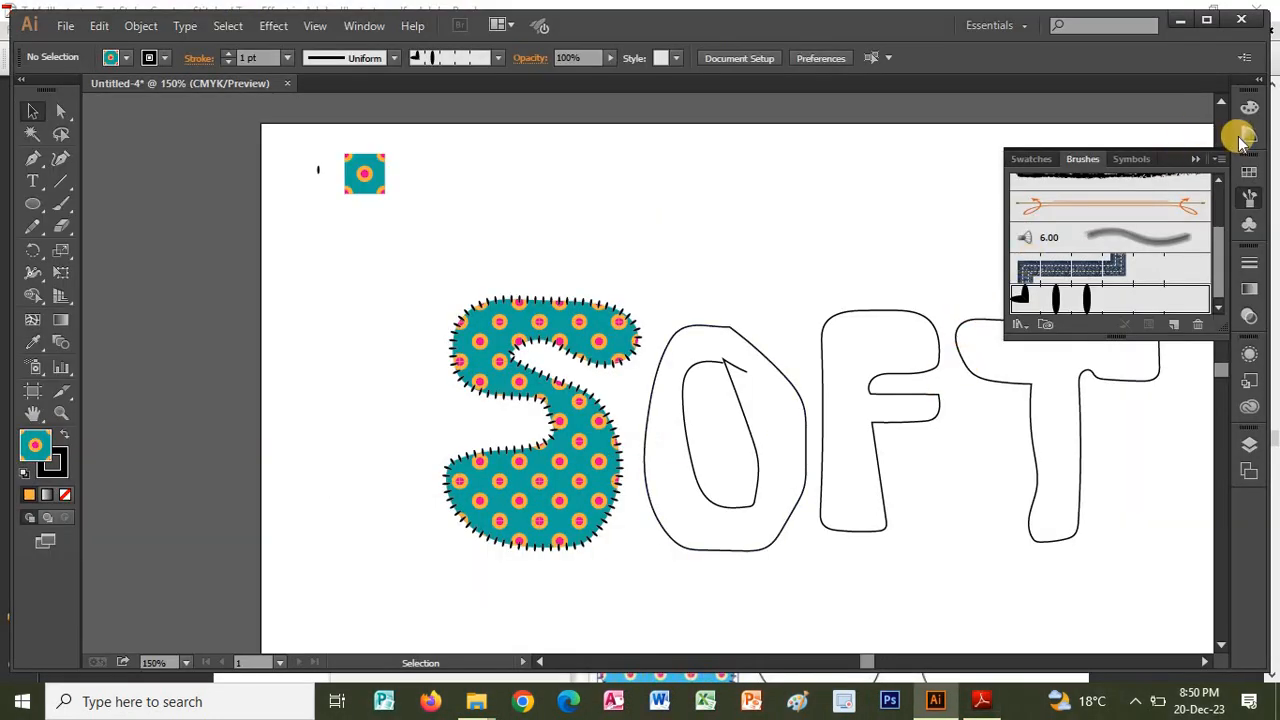
Step: Open the Basic Graphics_Textures pattern swatch library and place it clear of the letters, above the O
{"action": "left_click", "coordinate": [1030, 159]}
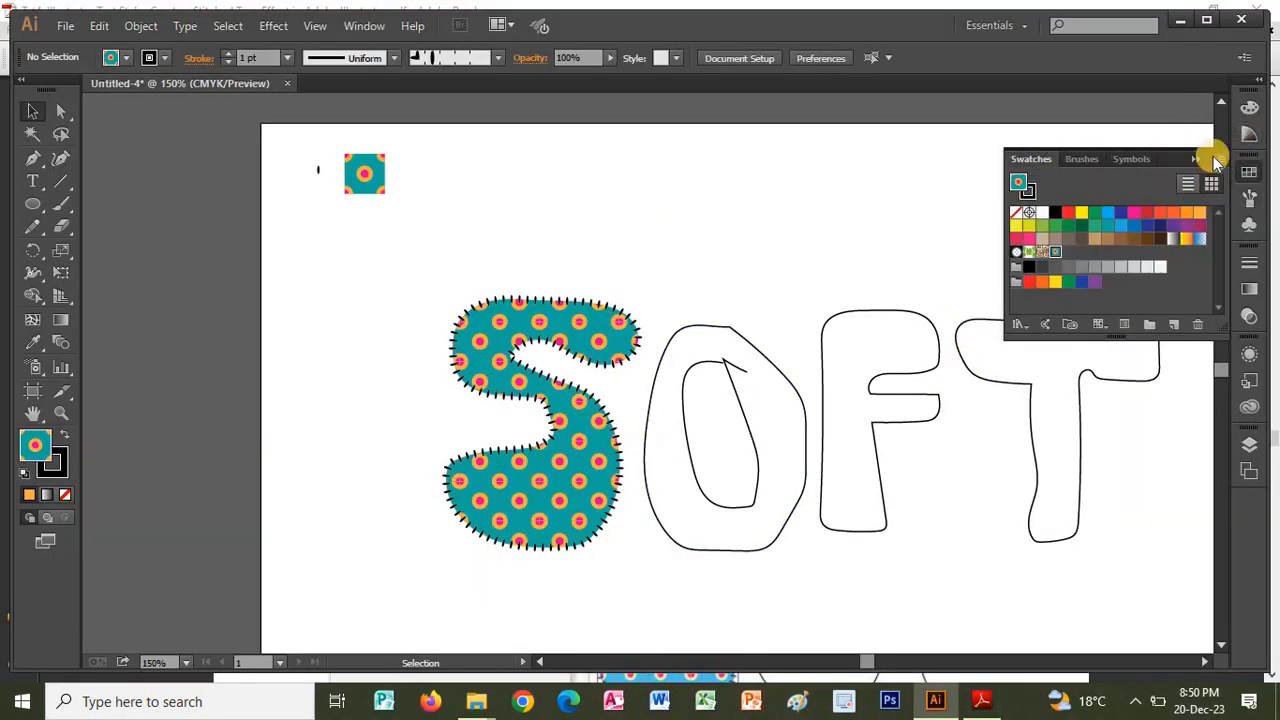
{"action": "left_click", "coordinate": [1199, 160]}
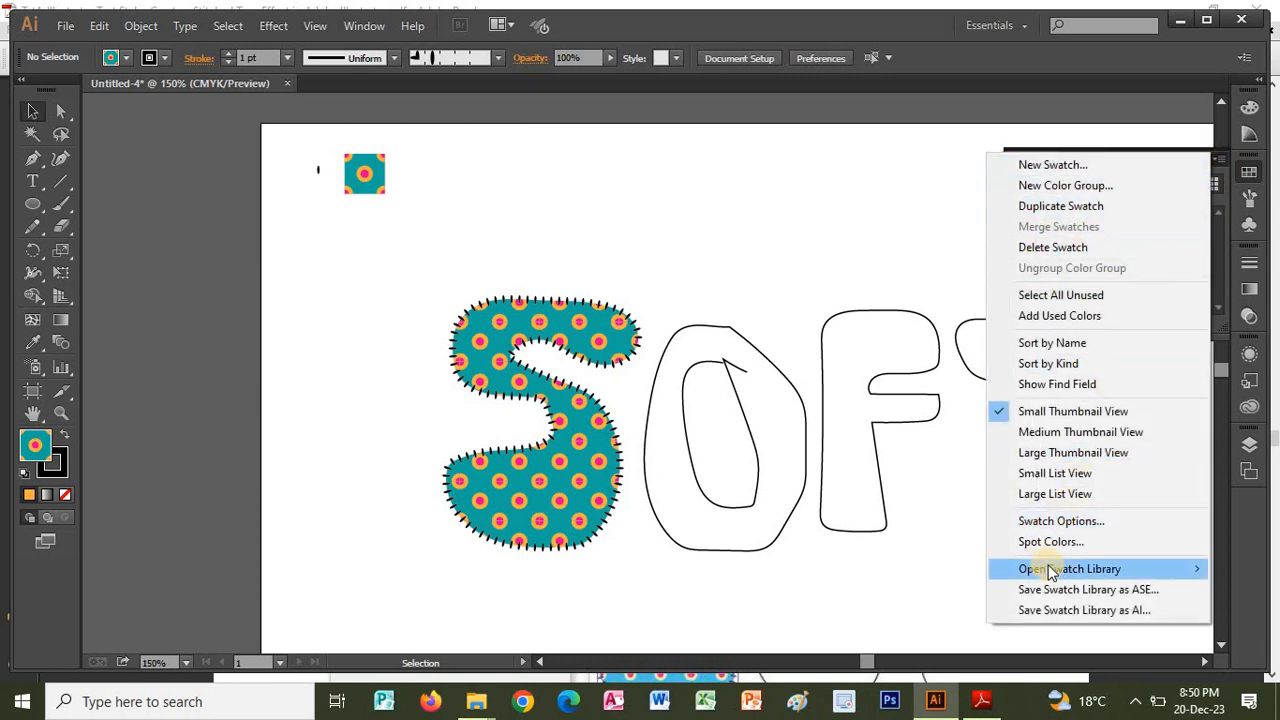
{"action": "mouse_move", "coordinate": [1050, 572]}
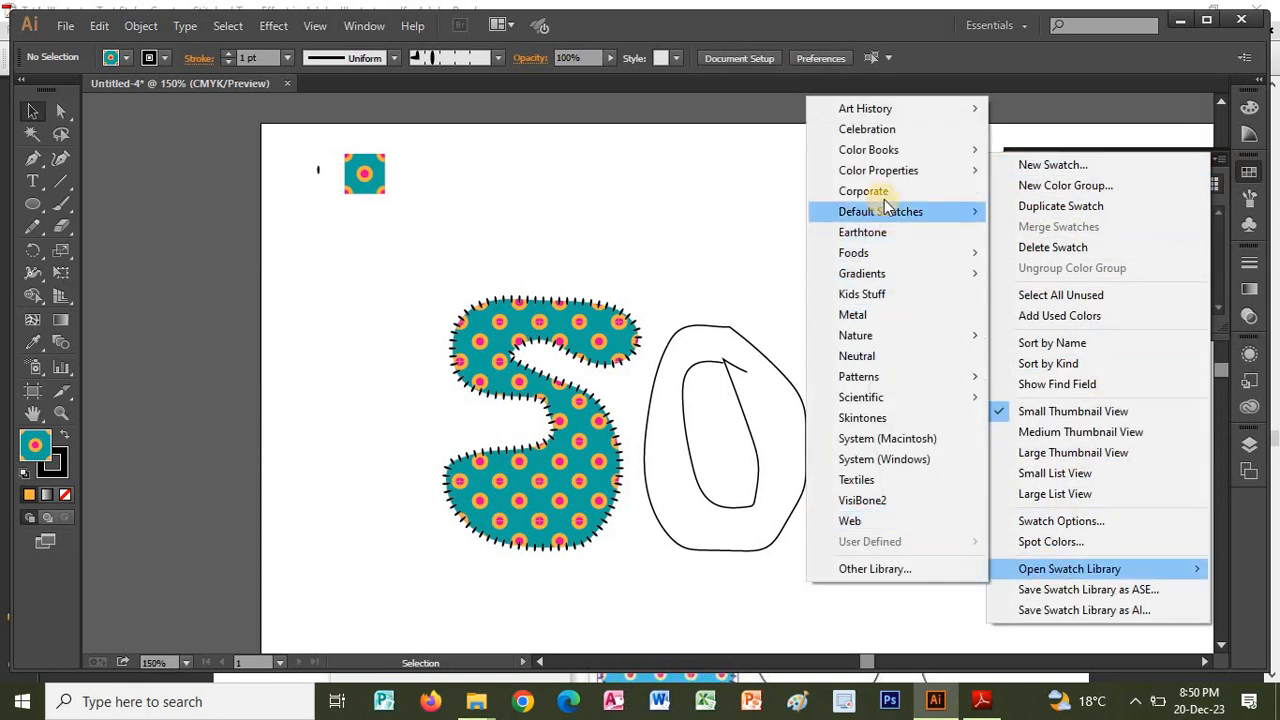
{"action": "mouse_move", "coordinate": [862, 377]}
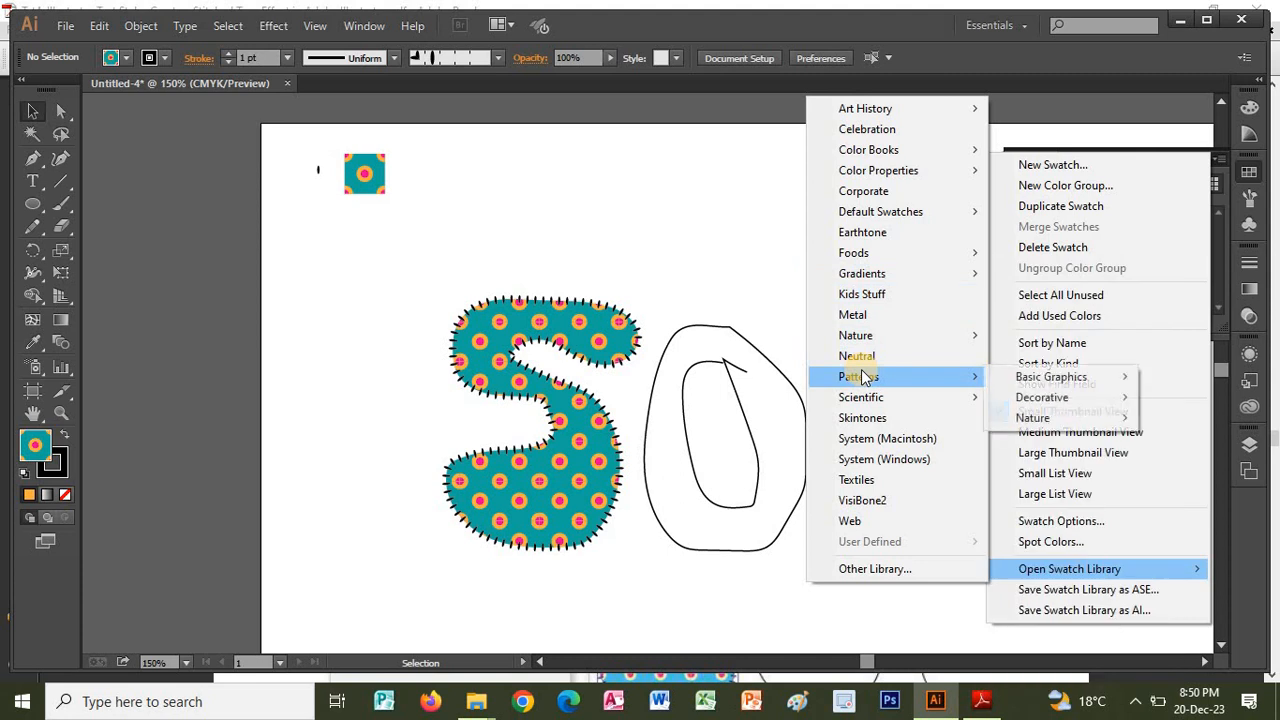
{"action": "mouse_move", "coordinate": [1048, 377]}
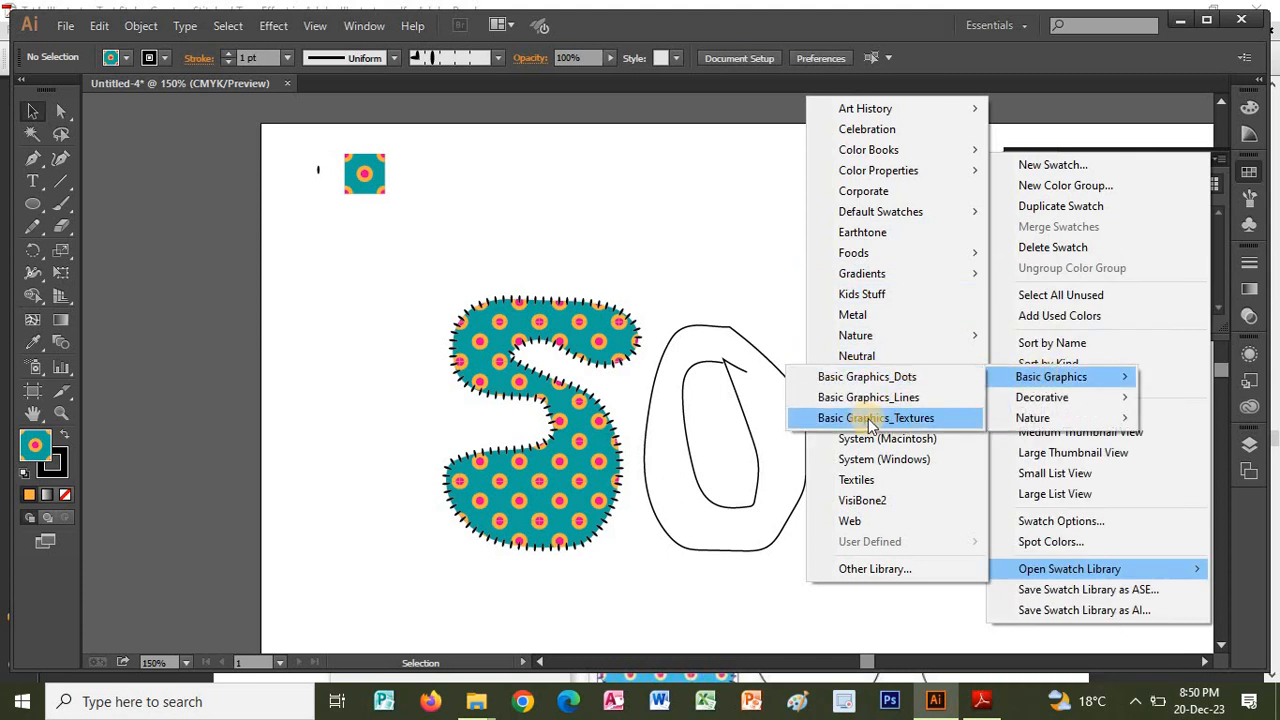
{"action": "left_click", "coordinate": [870, 420]}
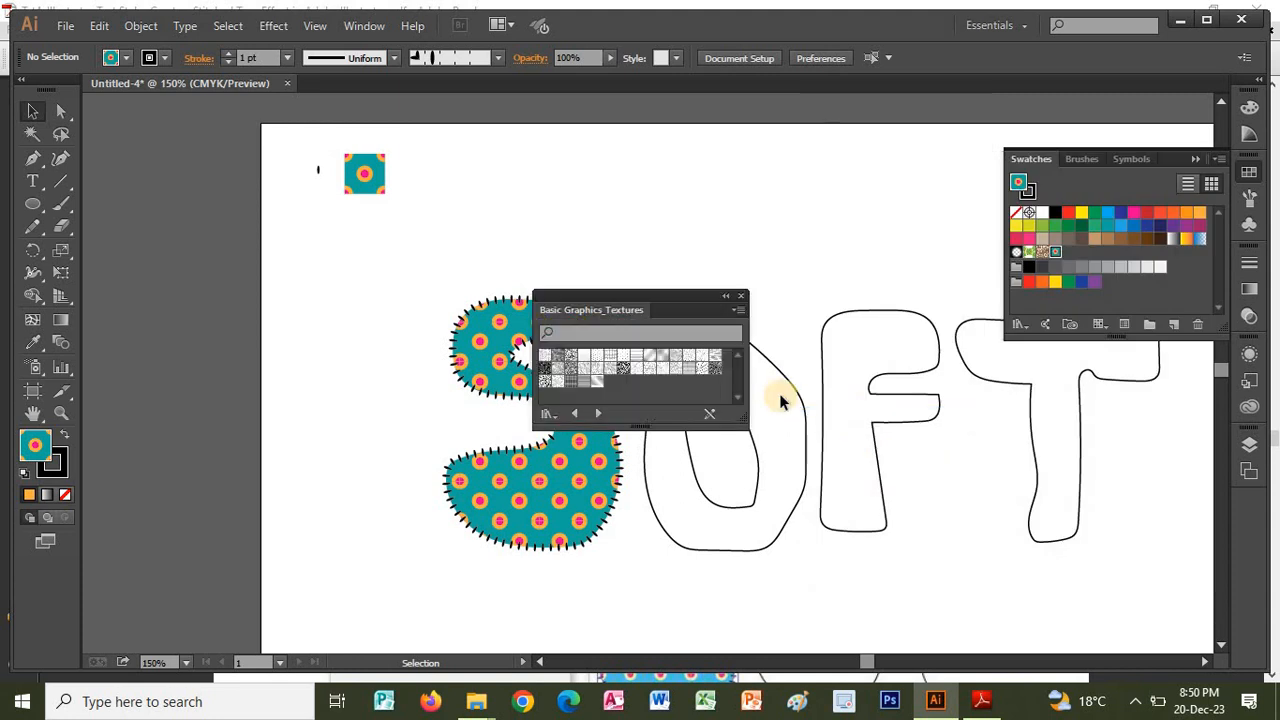
{"action": "left_click_drag", "start_coordinate": [651, 300], "coordinate": [723, 171]}
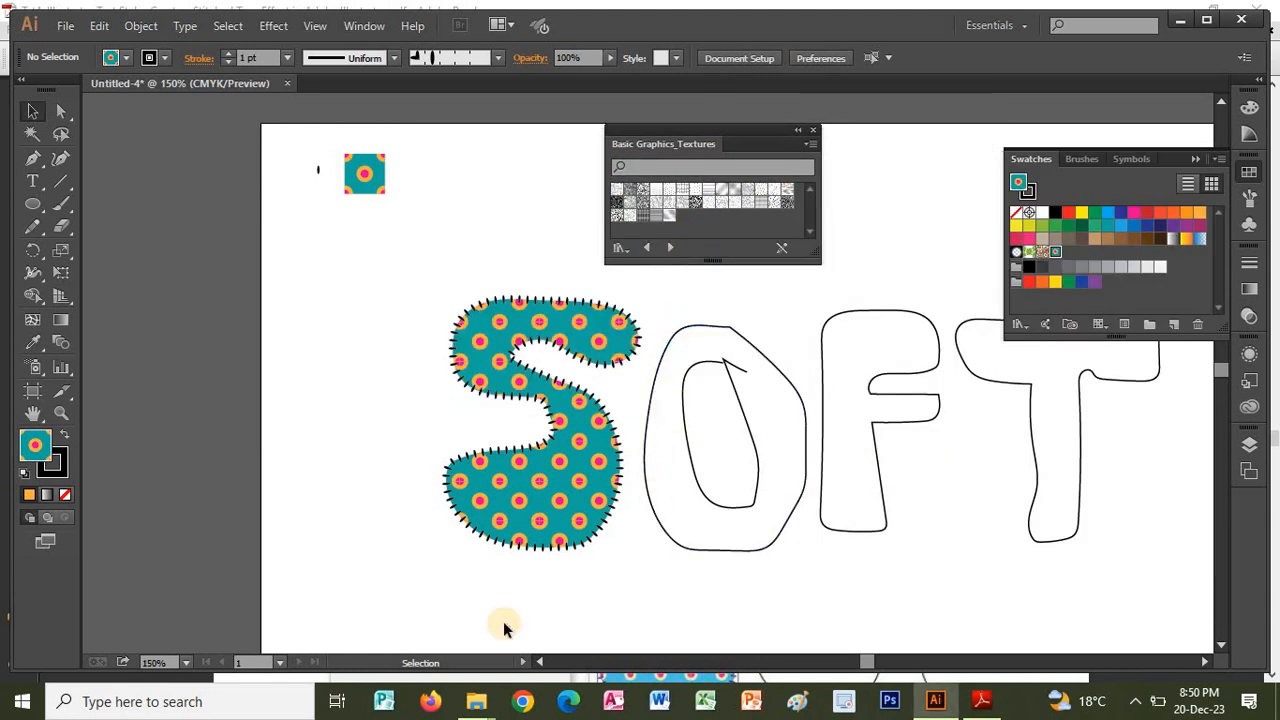
Step: Reread Step 20 in the Adobe Reader guide for the new fill, its Burlap pattern, blend mode and opacity
{"action": "left_click", "coordinate": [968, 706]}
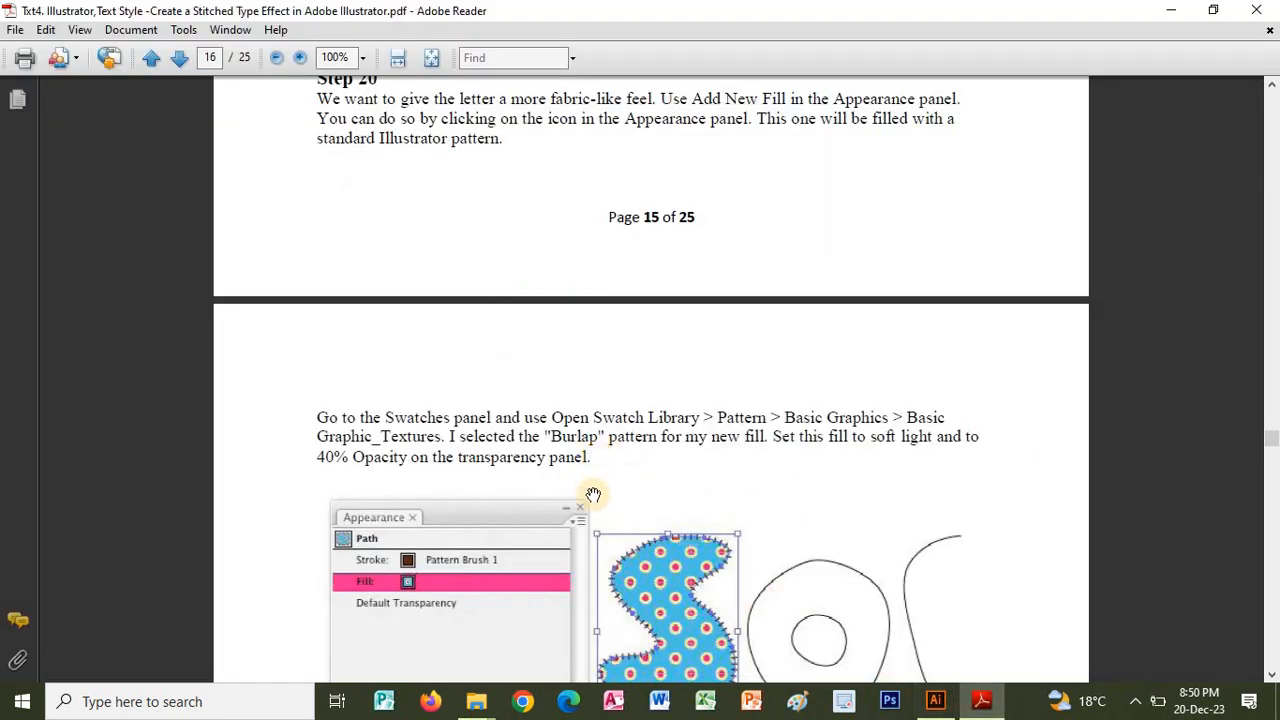
{"action": "scroll", "coordinate": [580, 423], "scroll_direction": "down", "scroll_amount": 2}
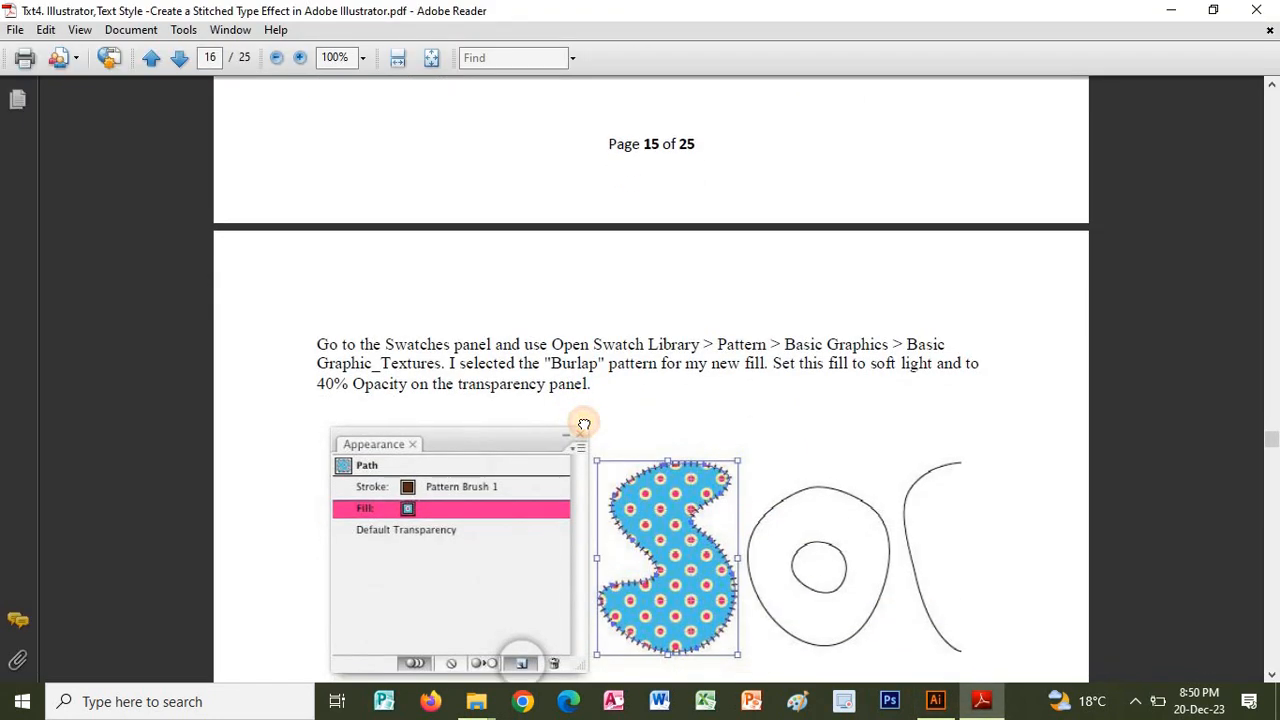
{"action": "scroll", "coordinate": [579, 500], "scroll_direction": "up", "scroll_amount": 2}
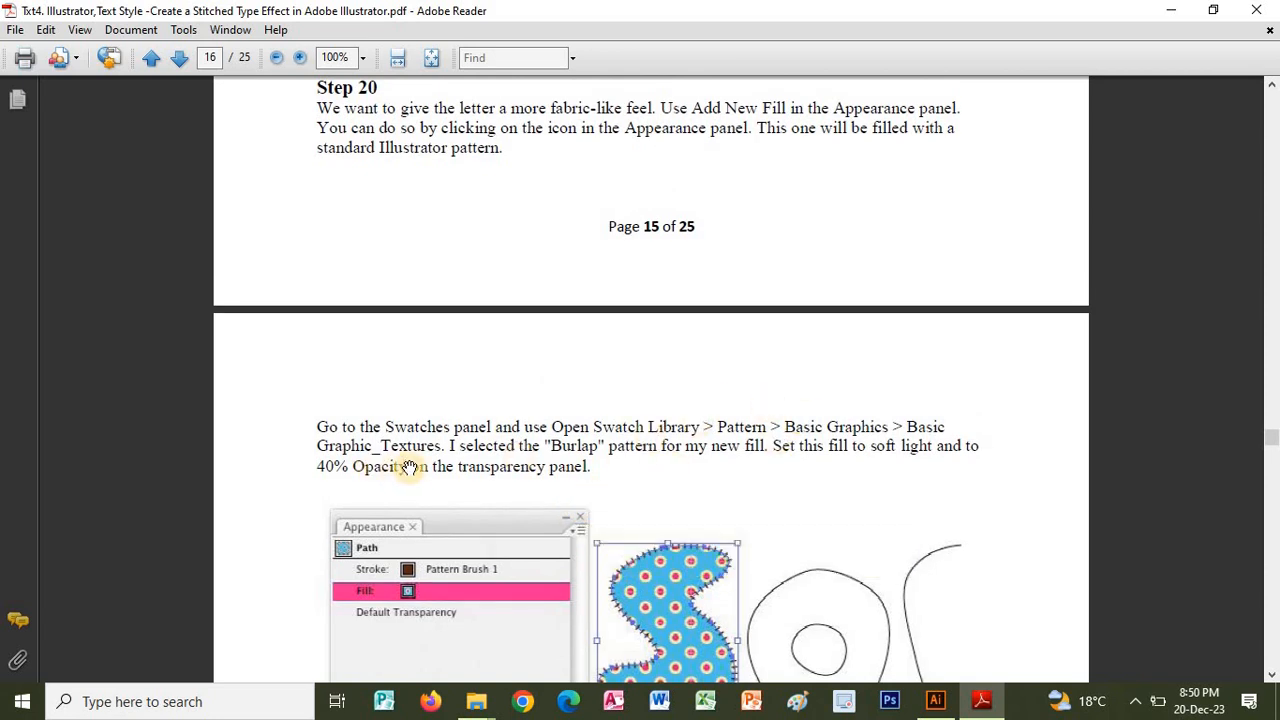
{"action": "scroll", "coordinate": [868, 440], "scroll_direction": "down", "scroll_amount": 3}
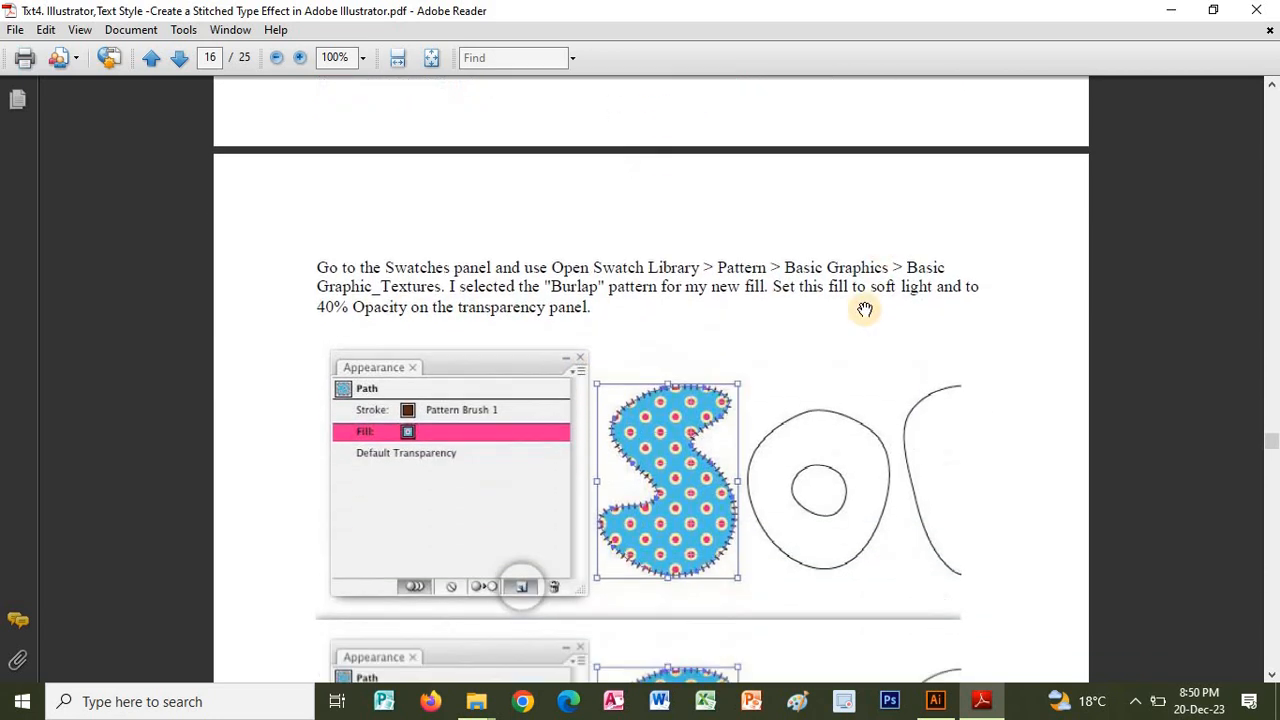
{"action": "scroll", "coordinate": [865, 310], "scroll_direction": "down", "scroll_amount": 2}
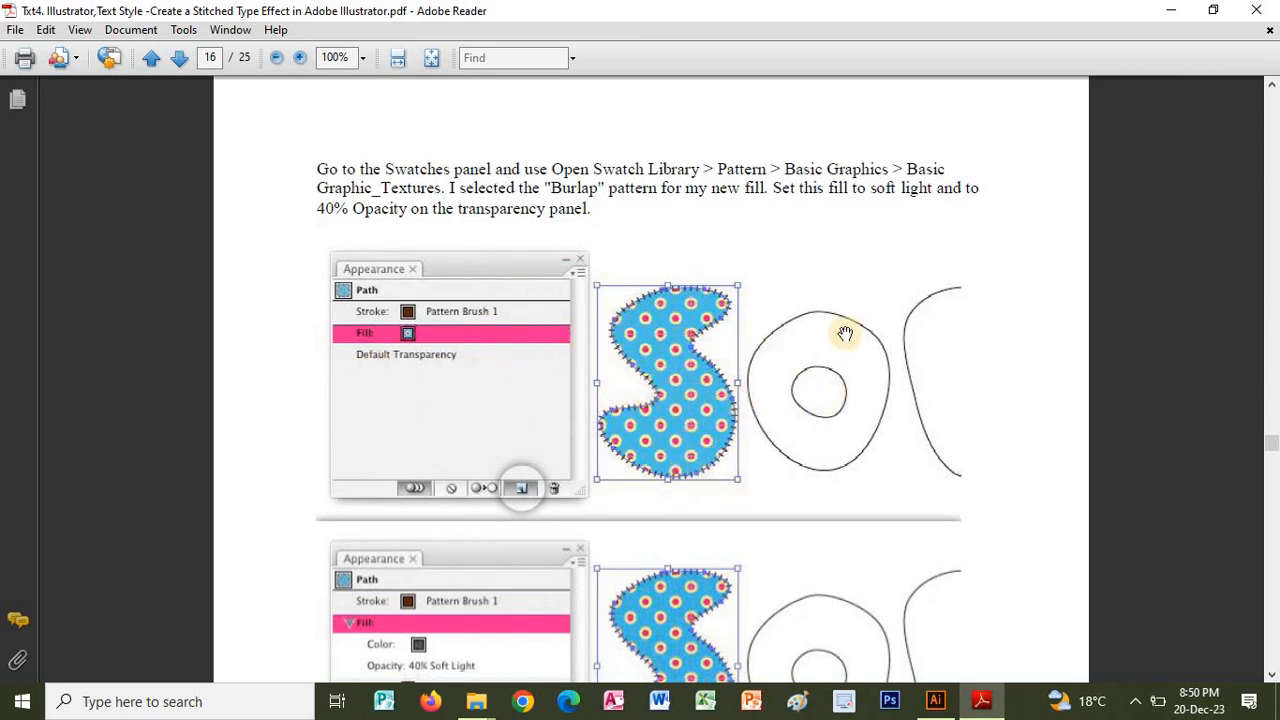
{"action": "scroll", "coordinate": [750, 441], "scroll_direction": "up", "scroll_amount": 7}
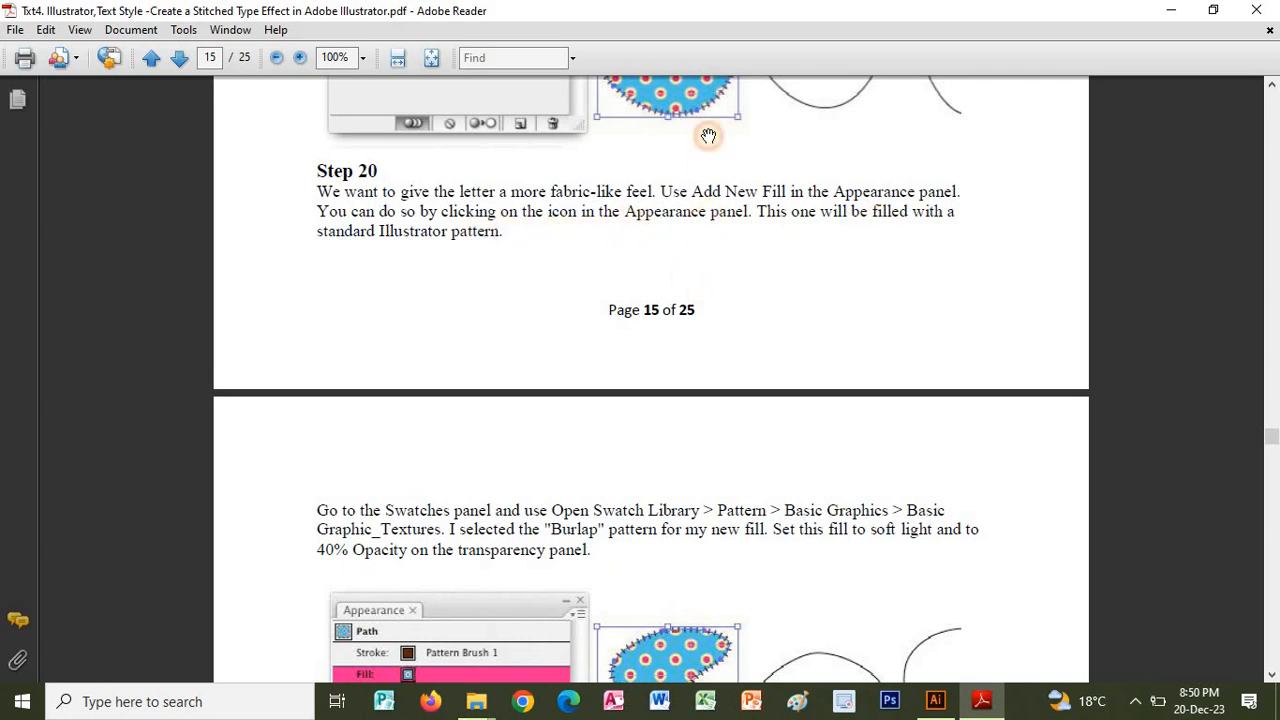
{"action": "scroll", "coordinate": [715, 220], "scroll_direction": "down", "scroll_amount": 3}
{"action": "scroll", "coordinate": [730, 450], "scroll_direction": "up", "scroll_amount": 4}
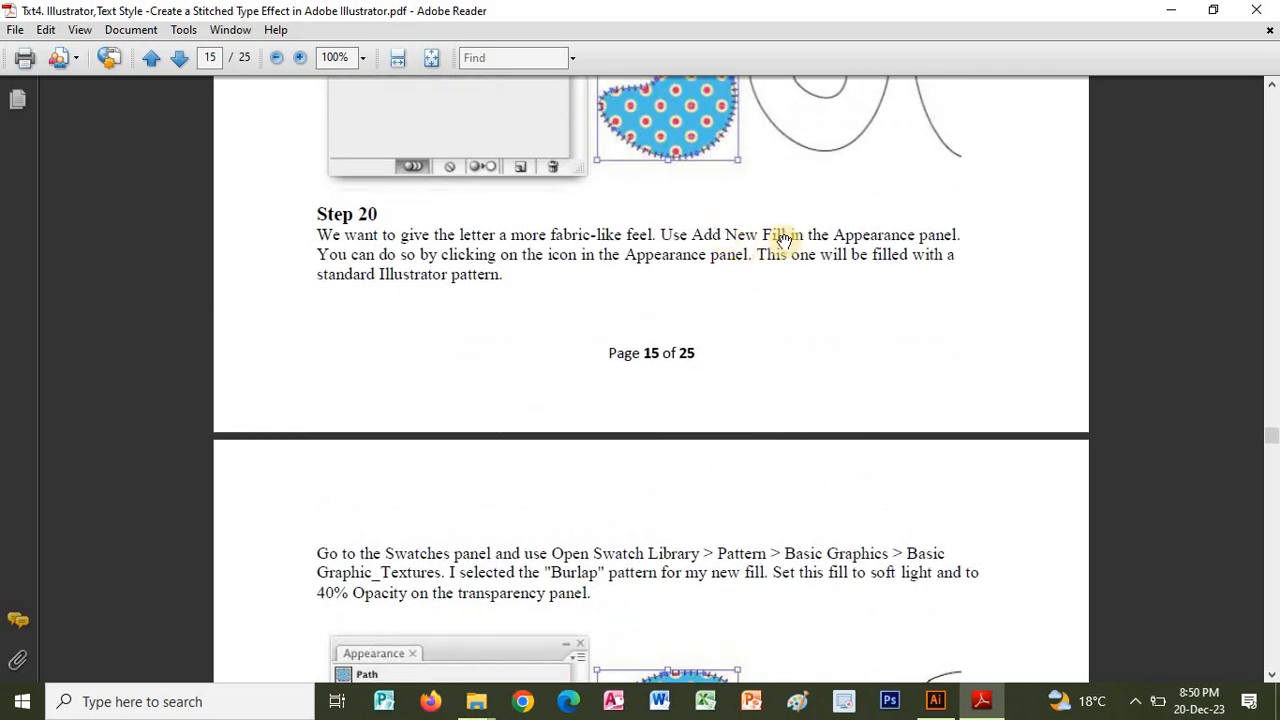
{"action": "key", "text": "alt+Tab"}
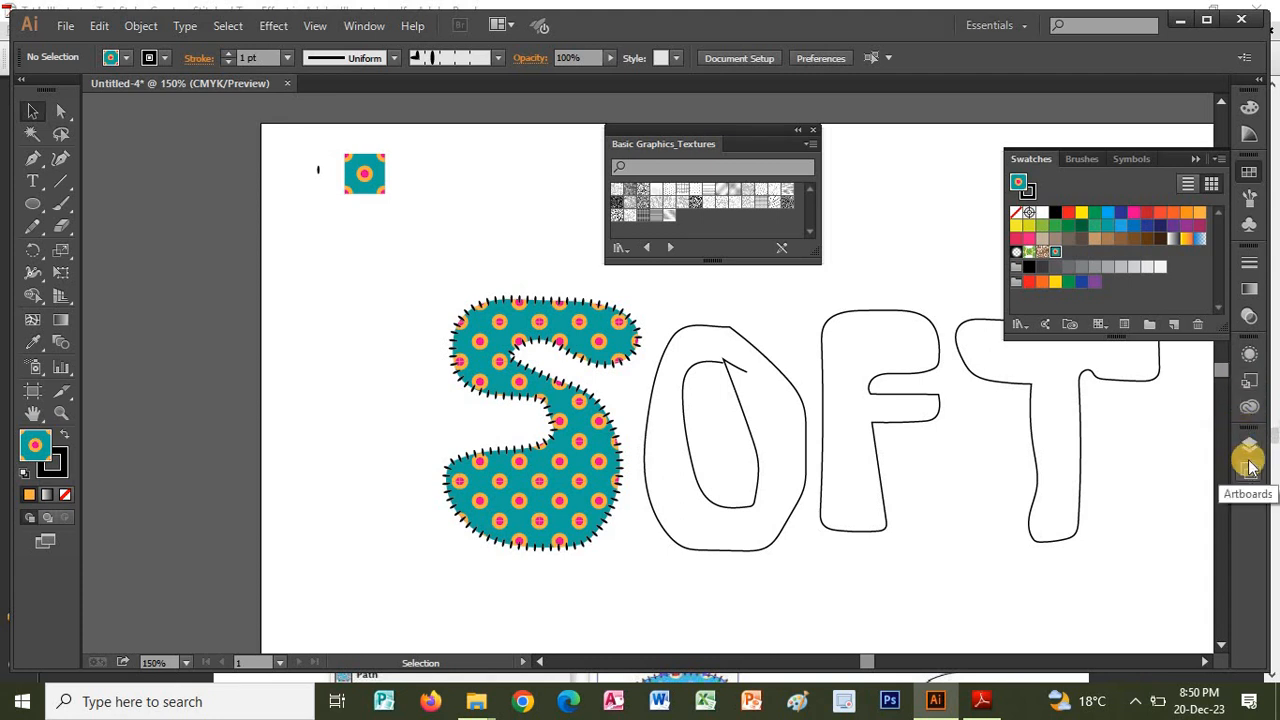
Step: With nothing selected, add a second fill to the current appearance, expand the attribute list and open the fill's swatch choices
{"action": "left_click", "coordinate": [1250, 345]}
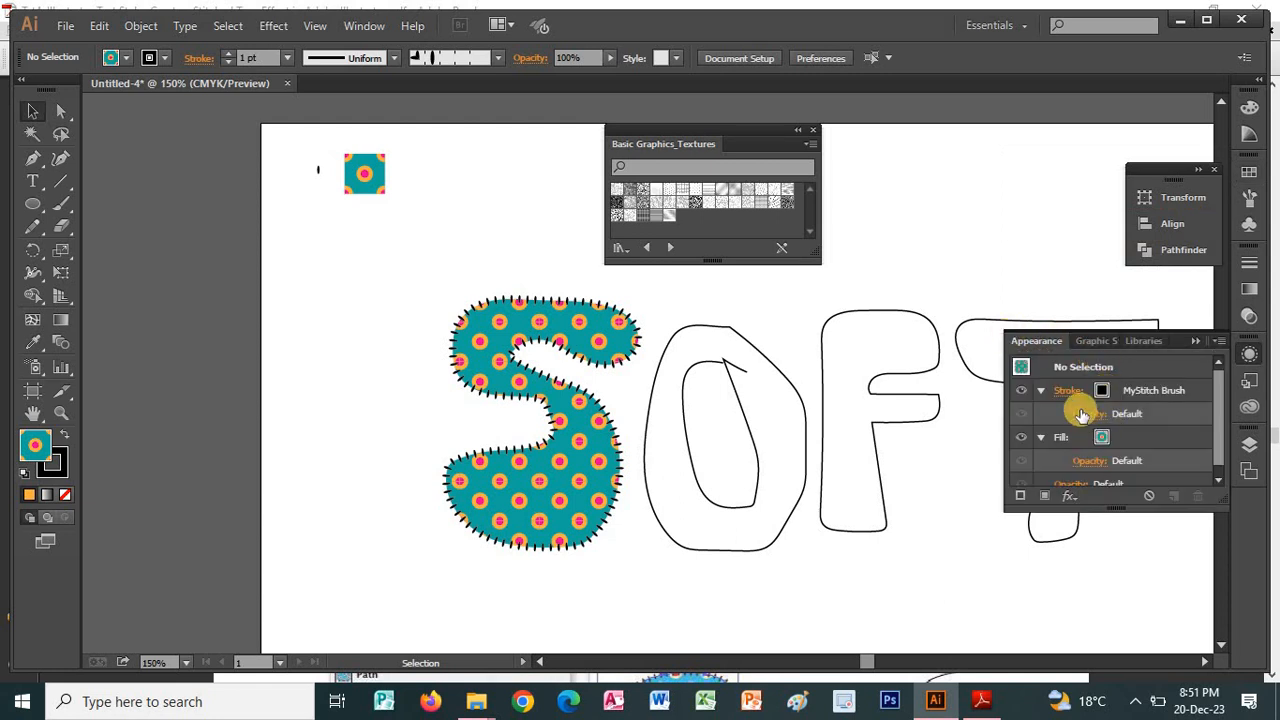
{"action": "left_click", "coordinate": [1158, 443]}
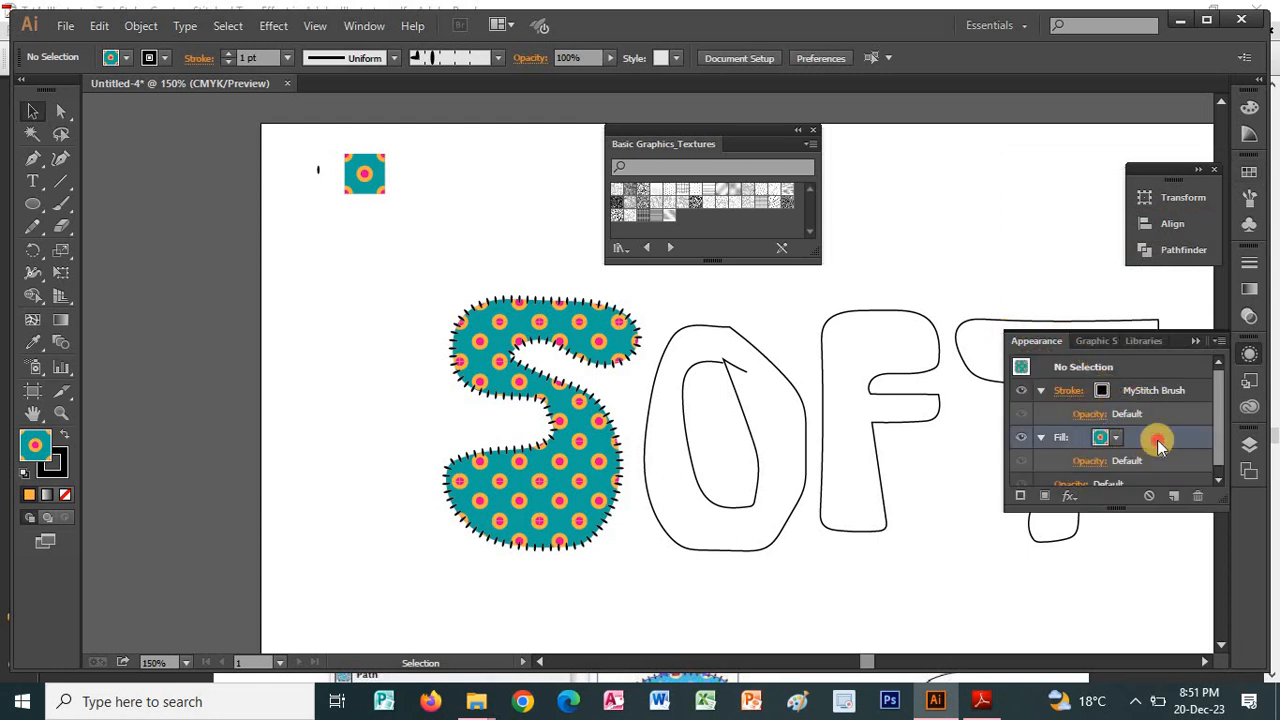
{"action": "left_click", "coordinate": [1045, 494]}
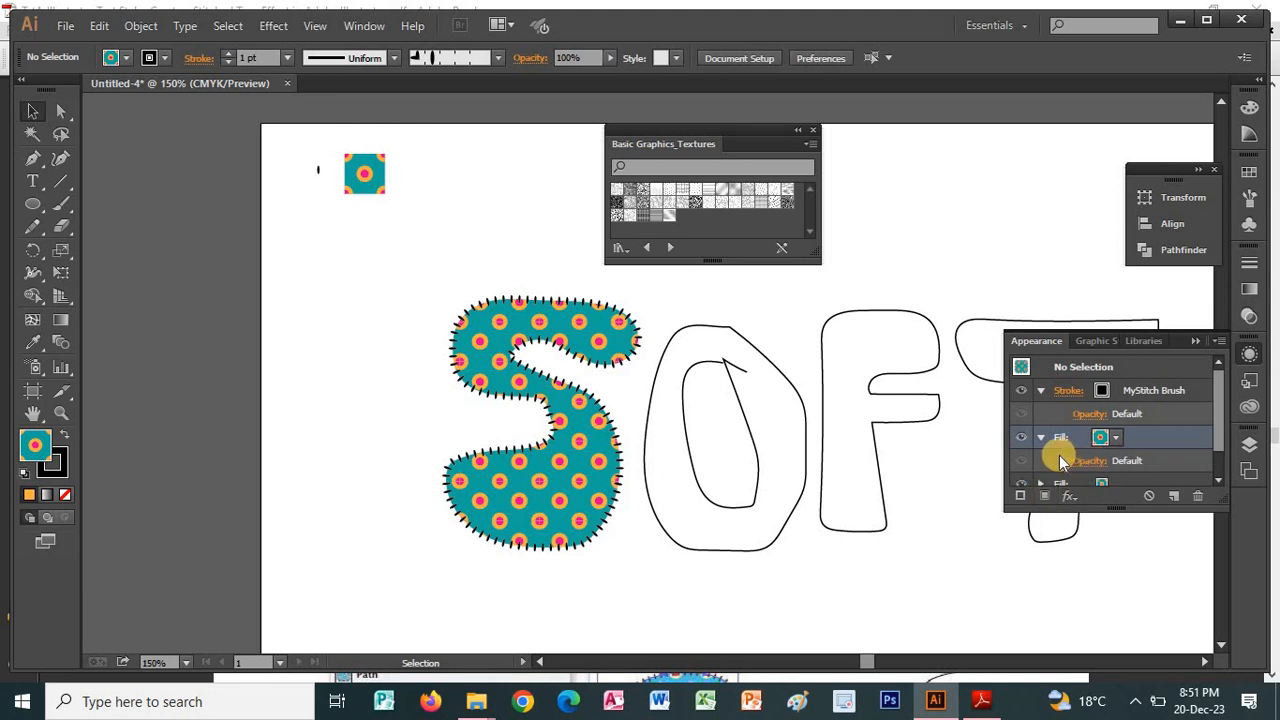
{"action": "left_click_drag", "start_coordinate": [1117, 508], "coordinate": [1116, 630]}
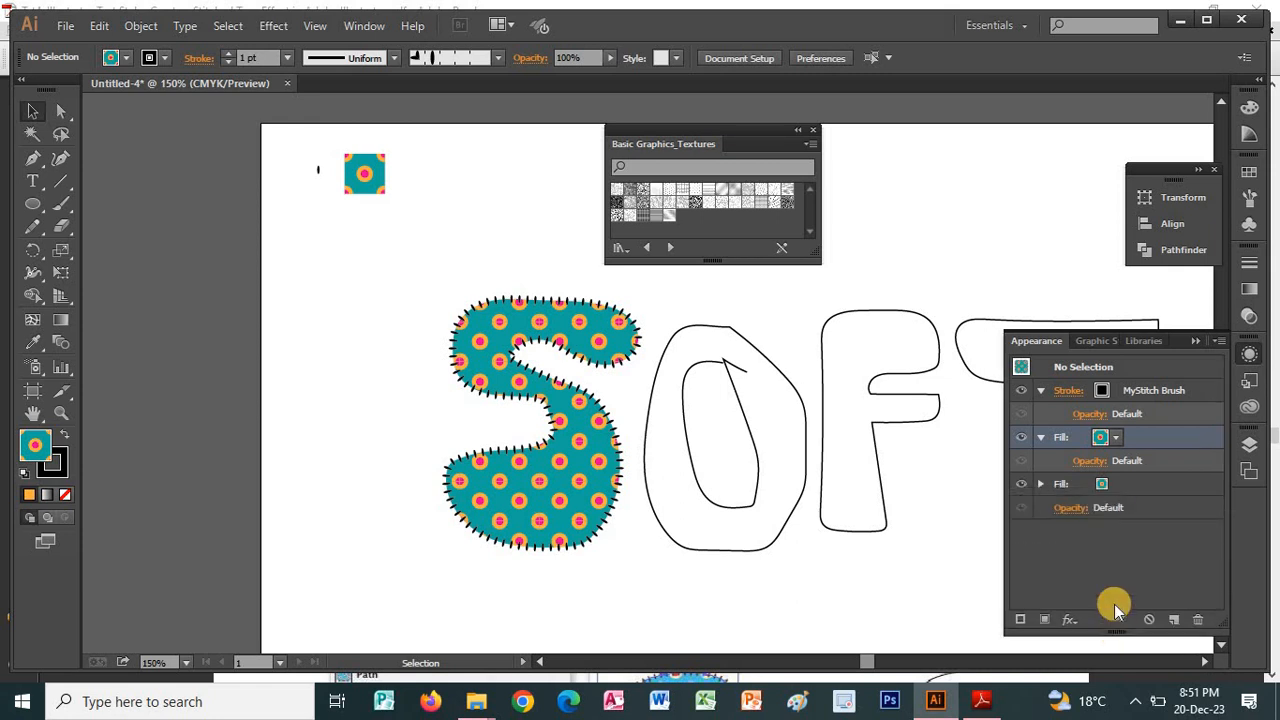
{"action": "left_click", "coordinate": [1110, 440]}
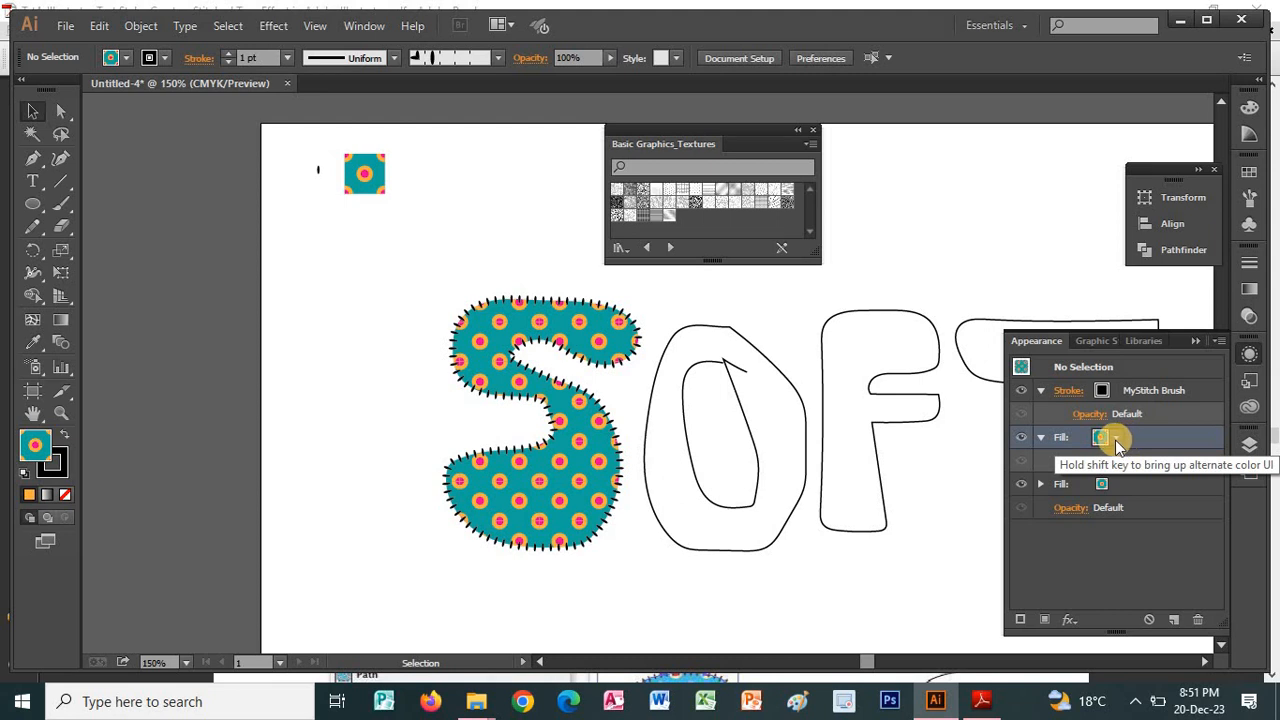
{"action": "left_click", "coordinate": [1115, 440]}
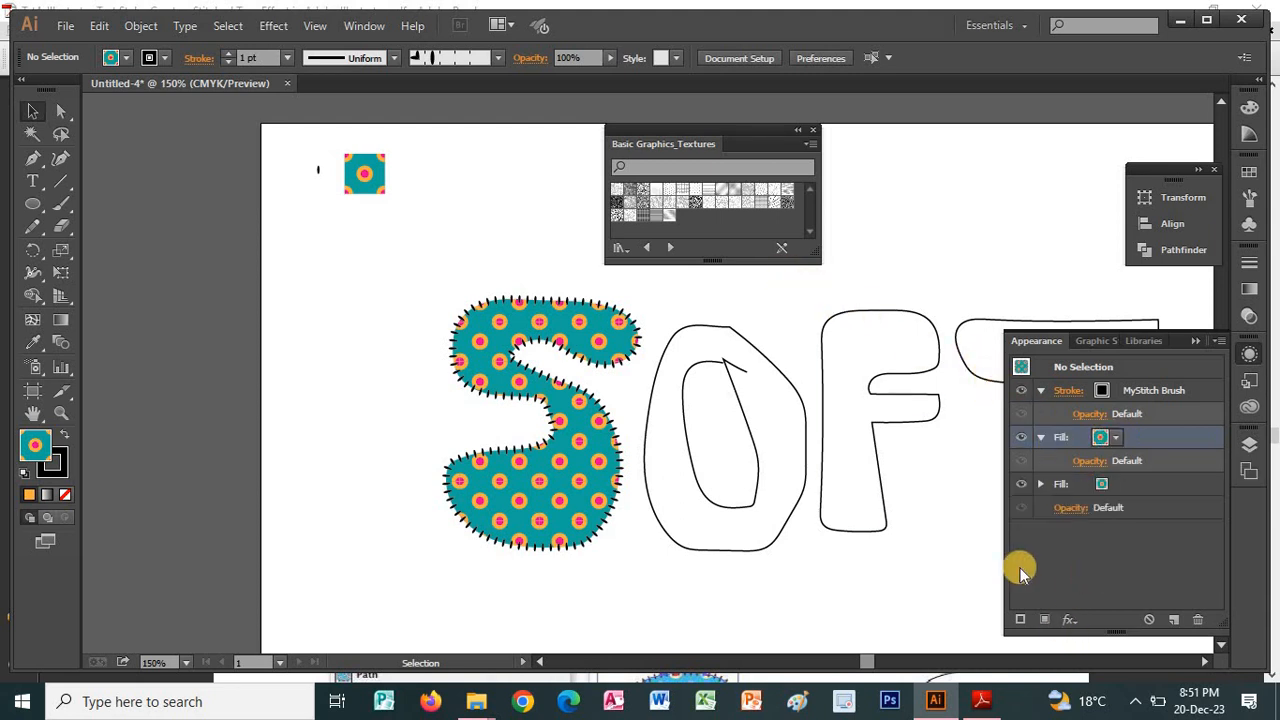
Step: Switch to the Adobe Reader guide, review the Step 20 instructions and figures for the new texture fill, and return to Illustrator
{"action": "key", "text": "alt+Tab"}
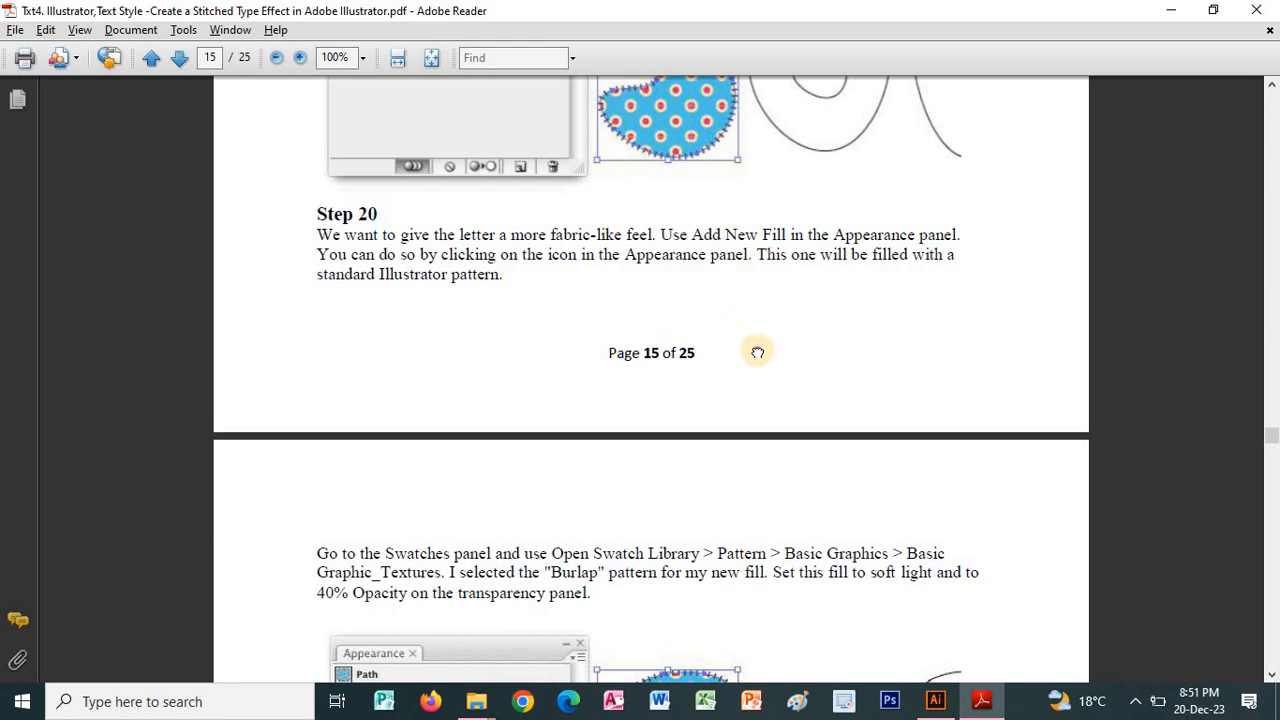
{"action": "scroll", "coordinate": [762, 242], "scroll_direction": "down", "scroll_amount": 1}
{"action": "scroll", "coordinate": [762, 242], "scroll_direction": "down", "scroll_amount": 4}
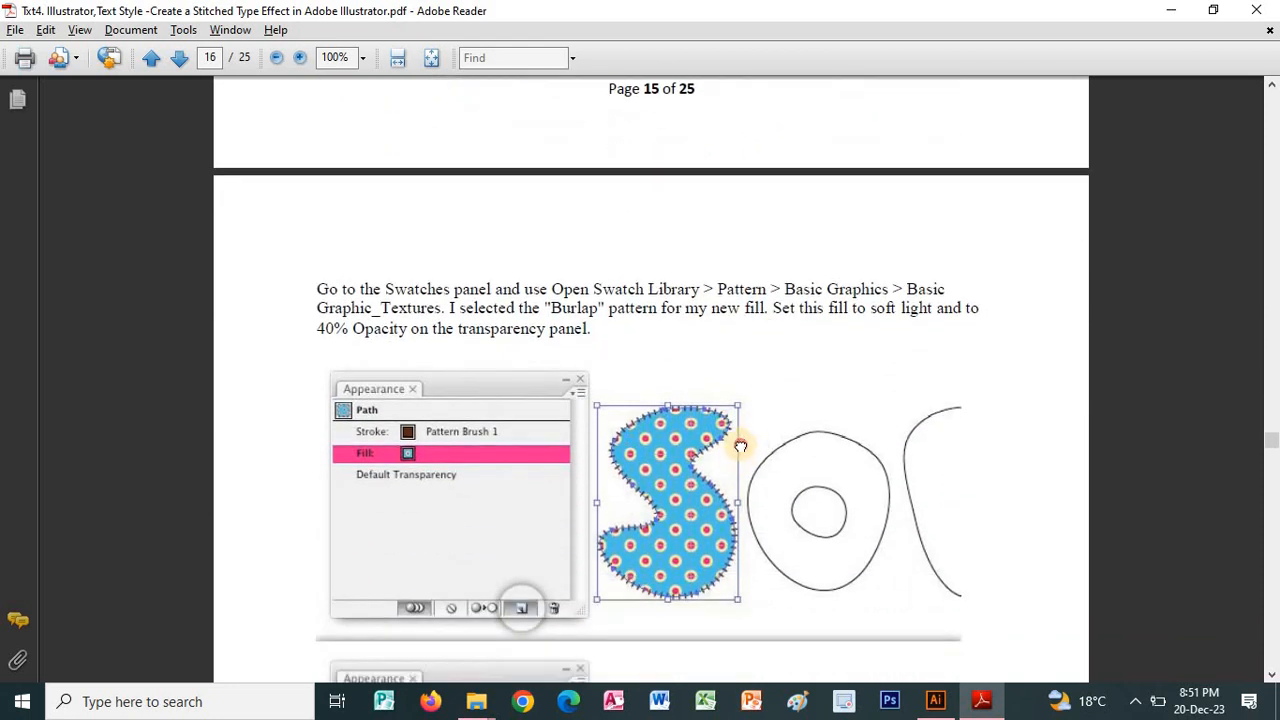
{"action": "scroll", "coordinate": [743, 360], "scroll_direction": "down", "scroll_amount": 1}
{"action": "scroll", "coordinate": [710, 440], "scroll_direction": "down", "scroll_amount": 3}
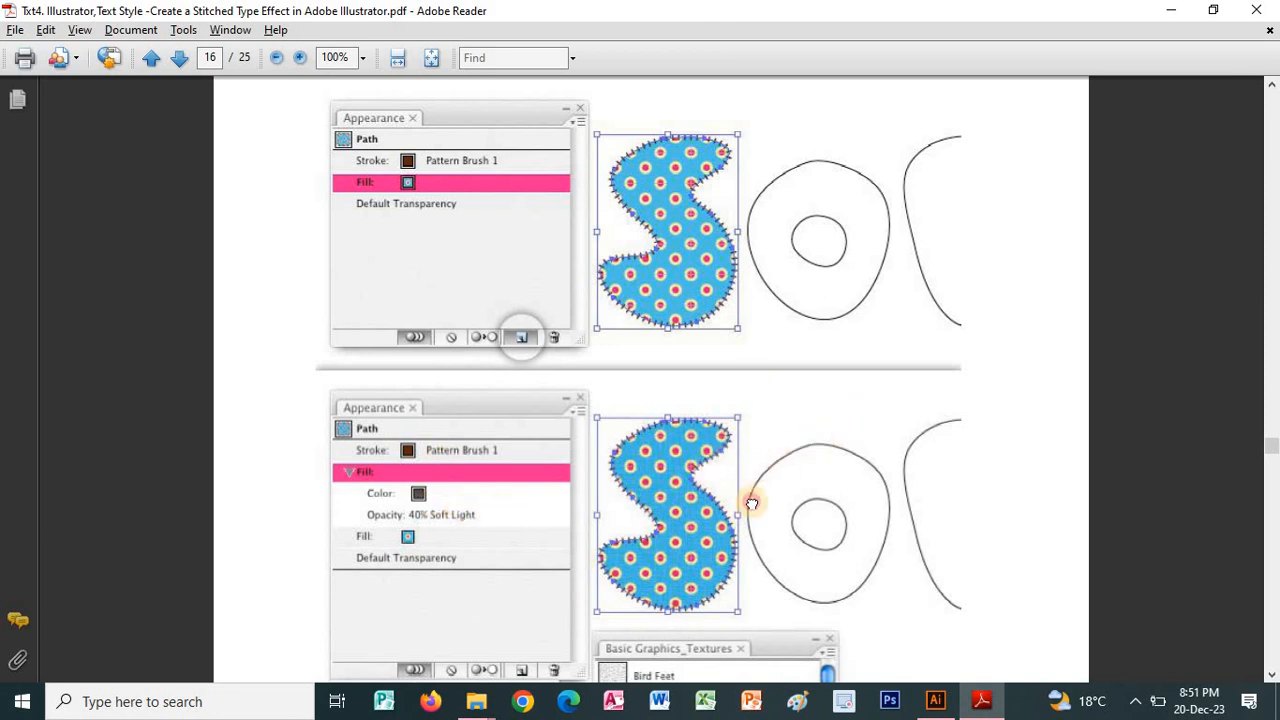
{"action": "scroll", "coordinate": [748, 560], "scroll_direction": "up", "scroll_amount": 3}
{"action": "scroll", "coordinate": [745, 590], "scroll_direction": "down", "scroll_amount": 1}
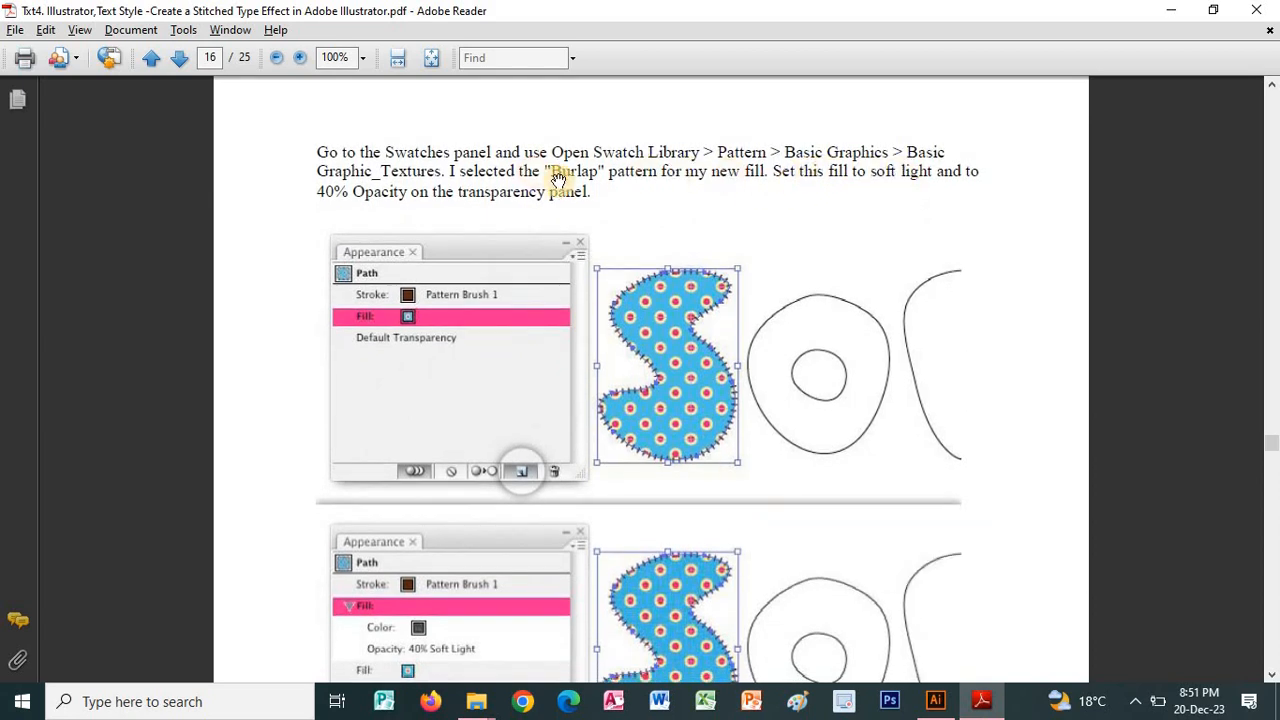
{"action": "key", "text": "alt+Tab"}
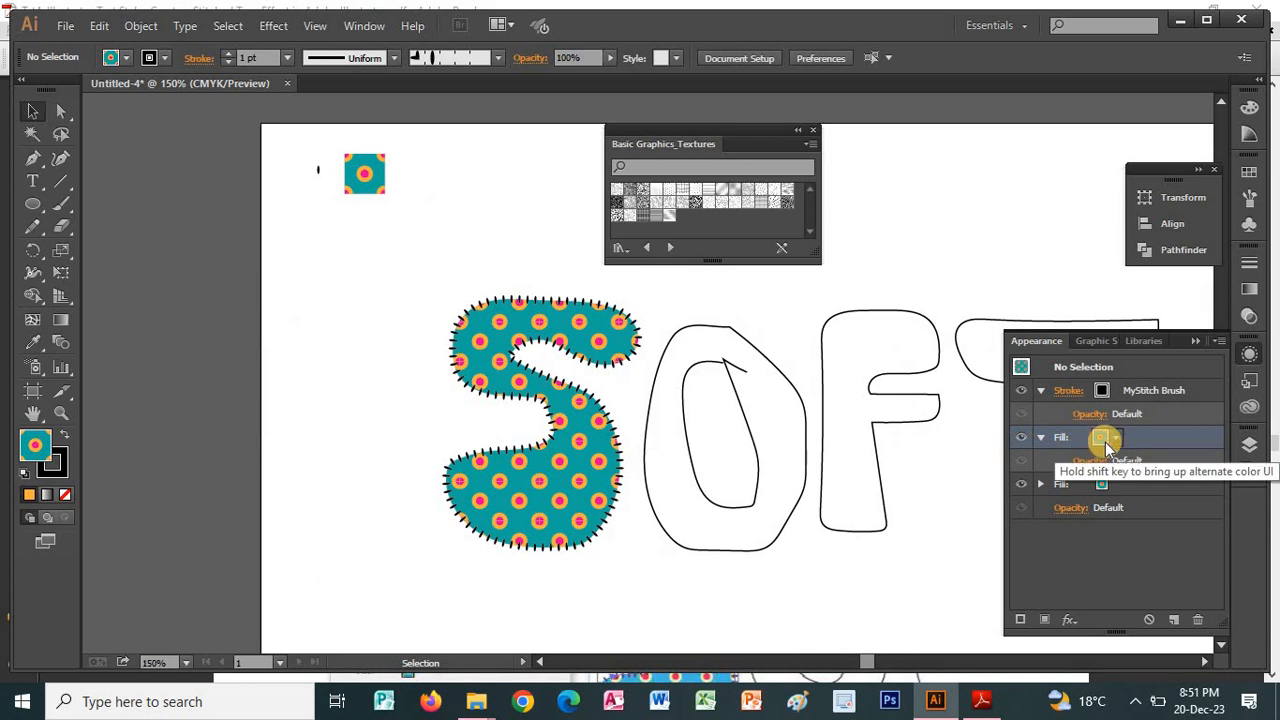
Step: With nothing selected, set the added fill to the Burlap pattern from the Basic Graphics_Textures swatch library
{"action": "left_click", "coordinate": [1116, 436]}
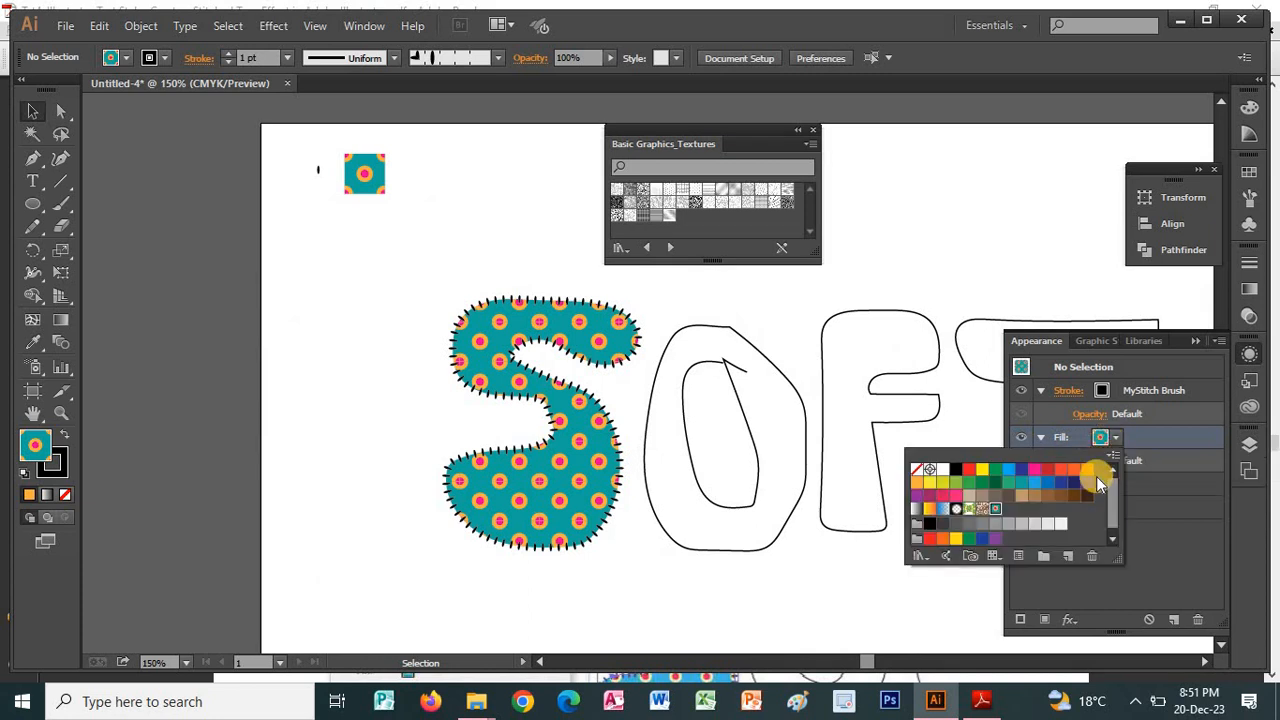
{"action": "left_click", "coordinate": [1113, 457]}
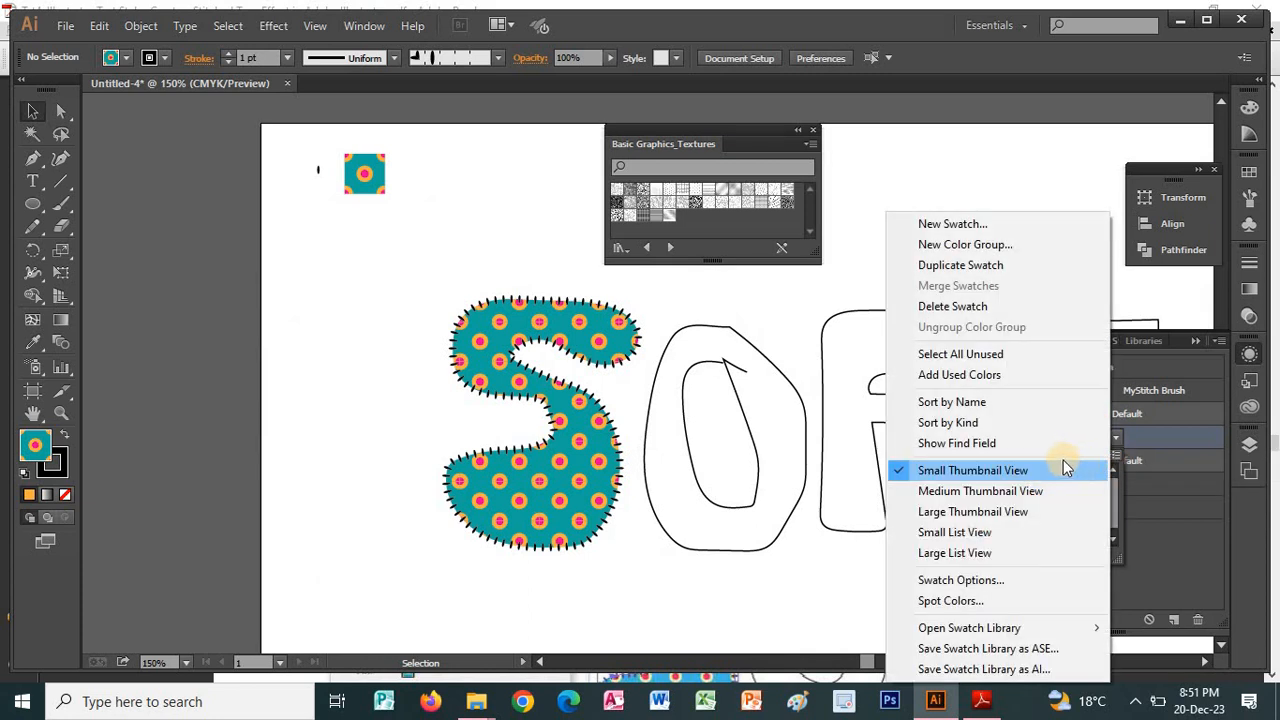
{"action": "mouse_move", "coordinate": [975, 635]}
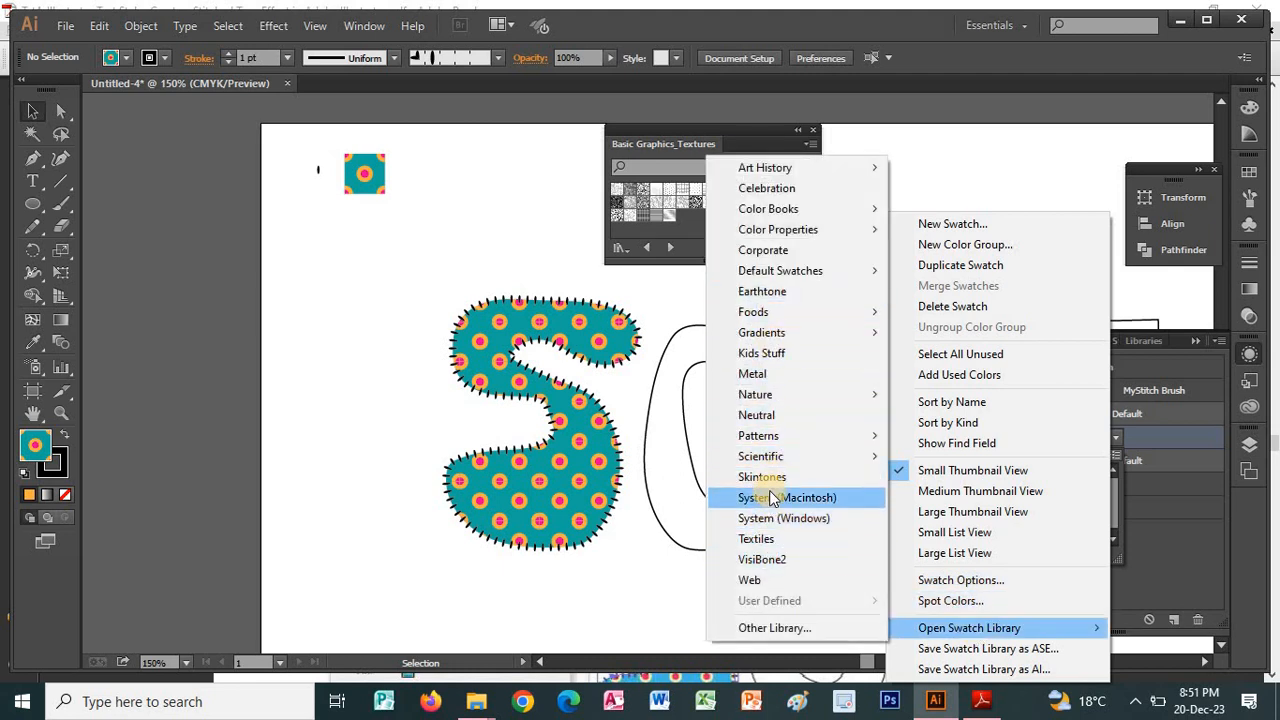
{"action": "mouse_move", "coordinate": [765, 443]}
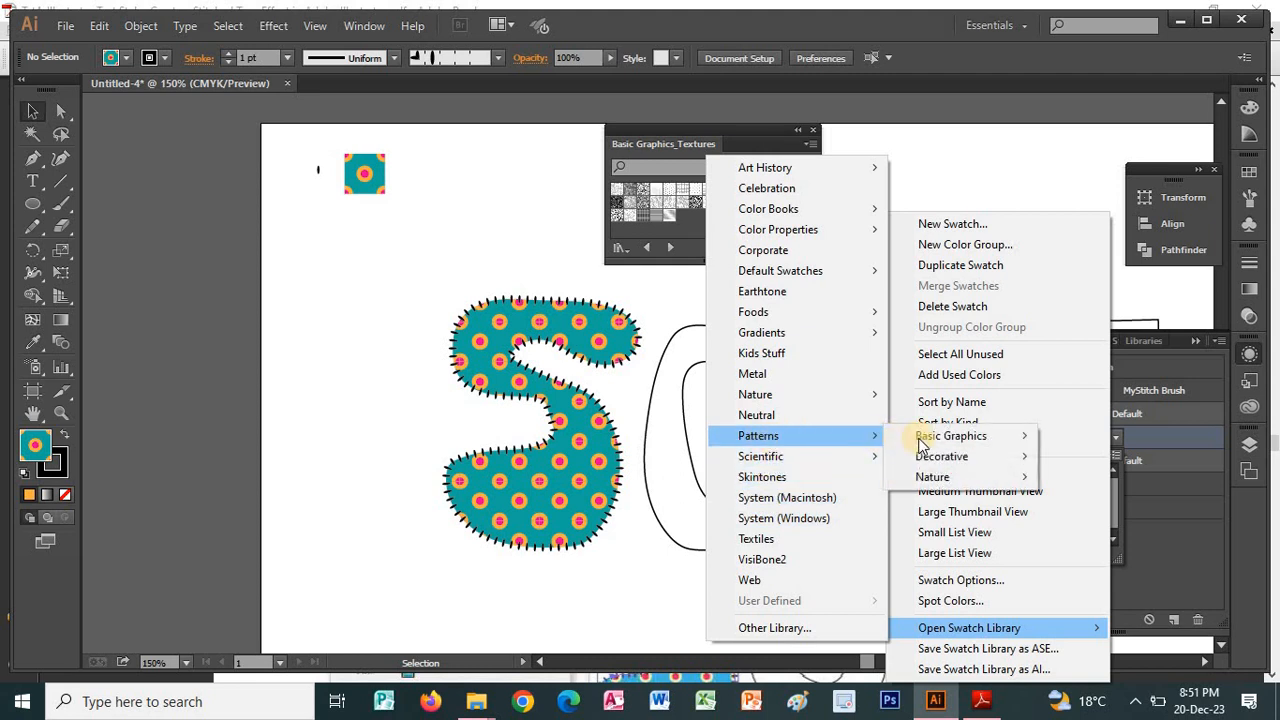
{"action": "mouse_move", "coordinate": [960, 440]}
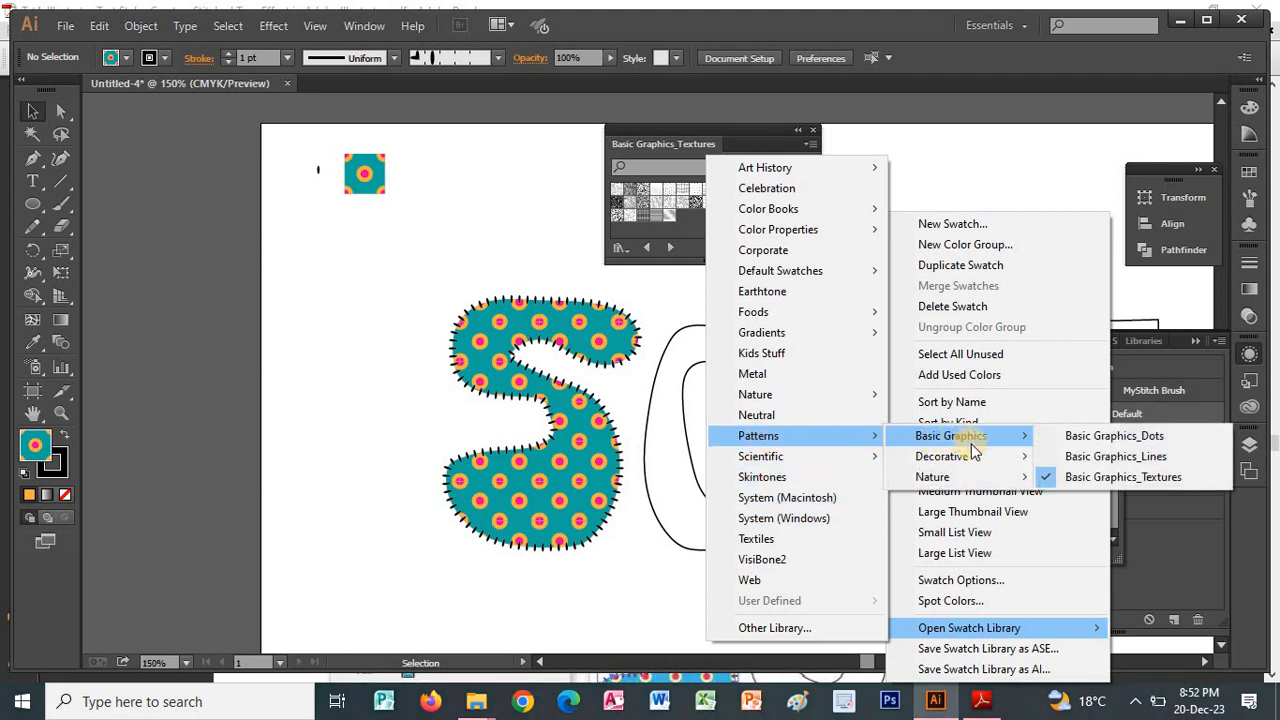
{"action": "left_click", "coordinate": [1090, 478]}
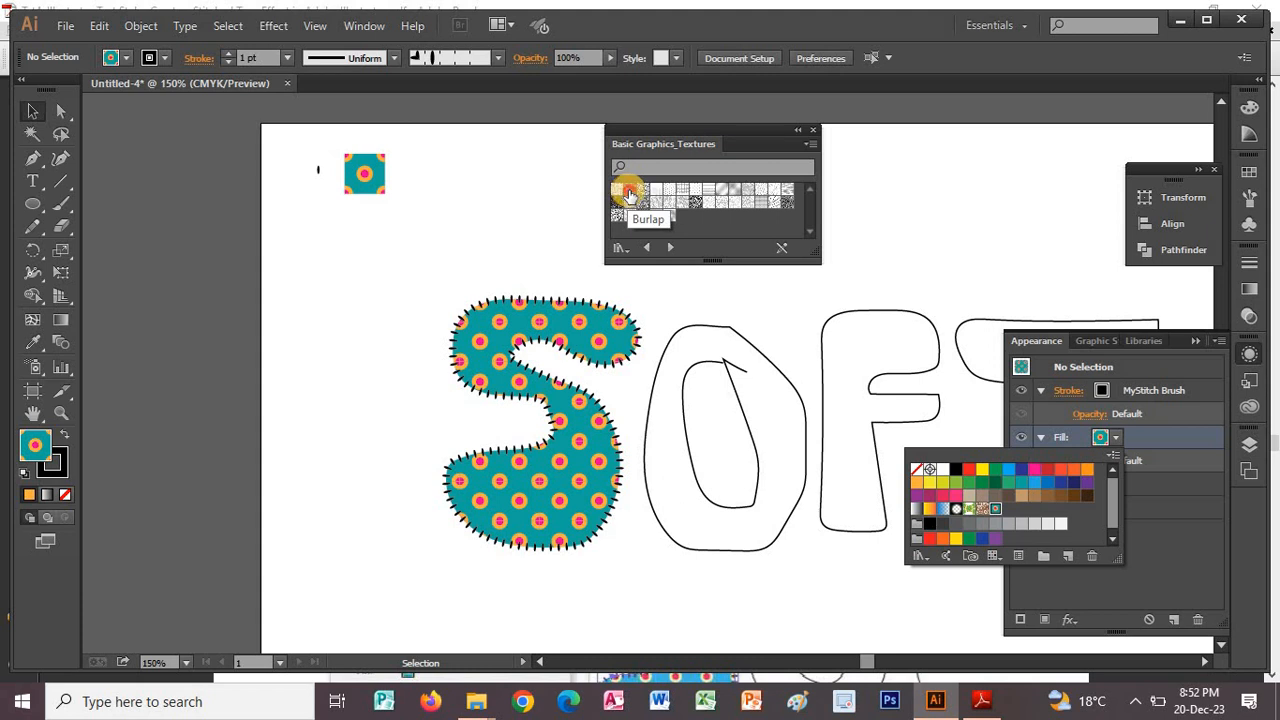
{"action": "left_click", "coordinate": [625, 191]}
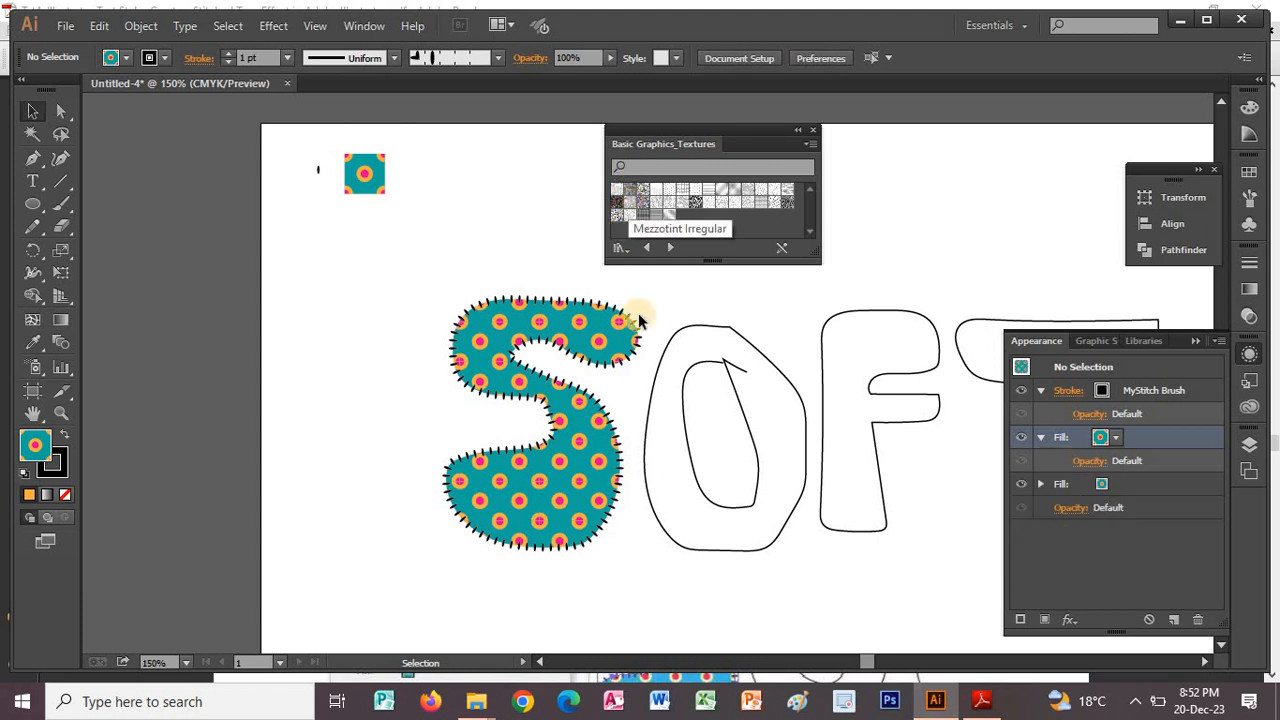
{"action": "left_click", "coordinate": [1115, 440]}
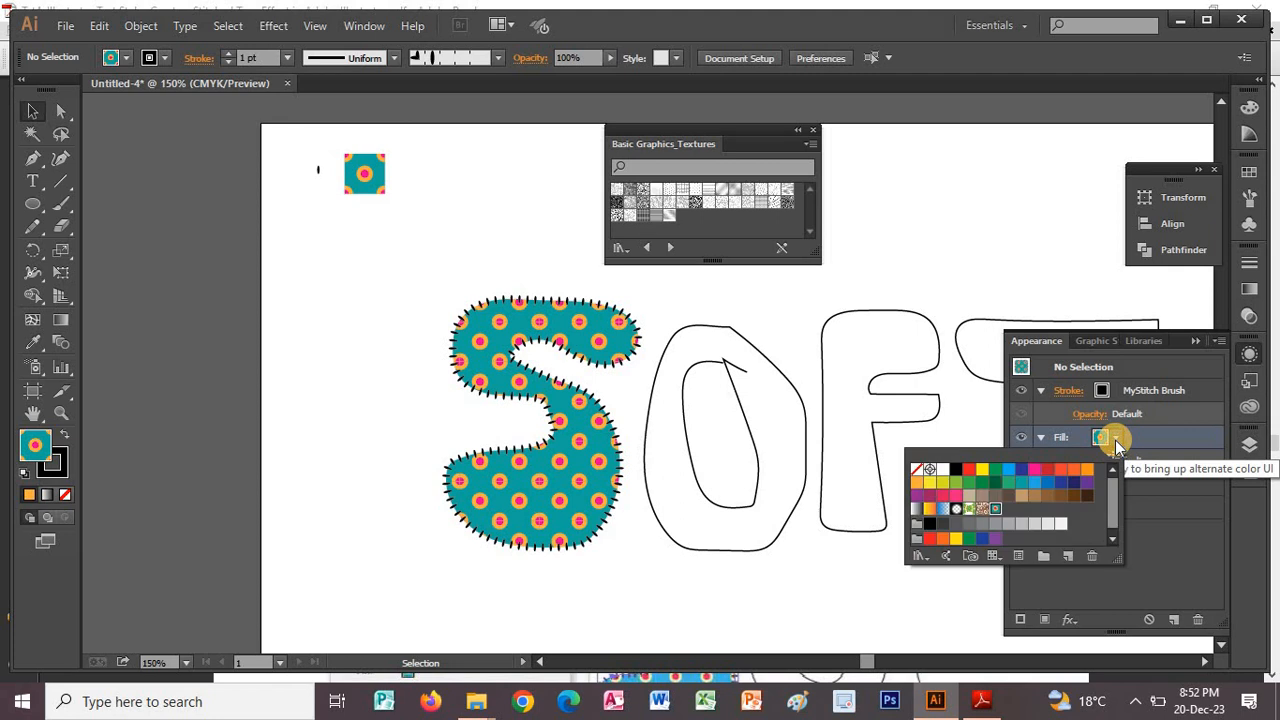
{"action": "left_click", "coordinate": [1115, 440]}
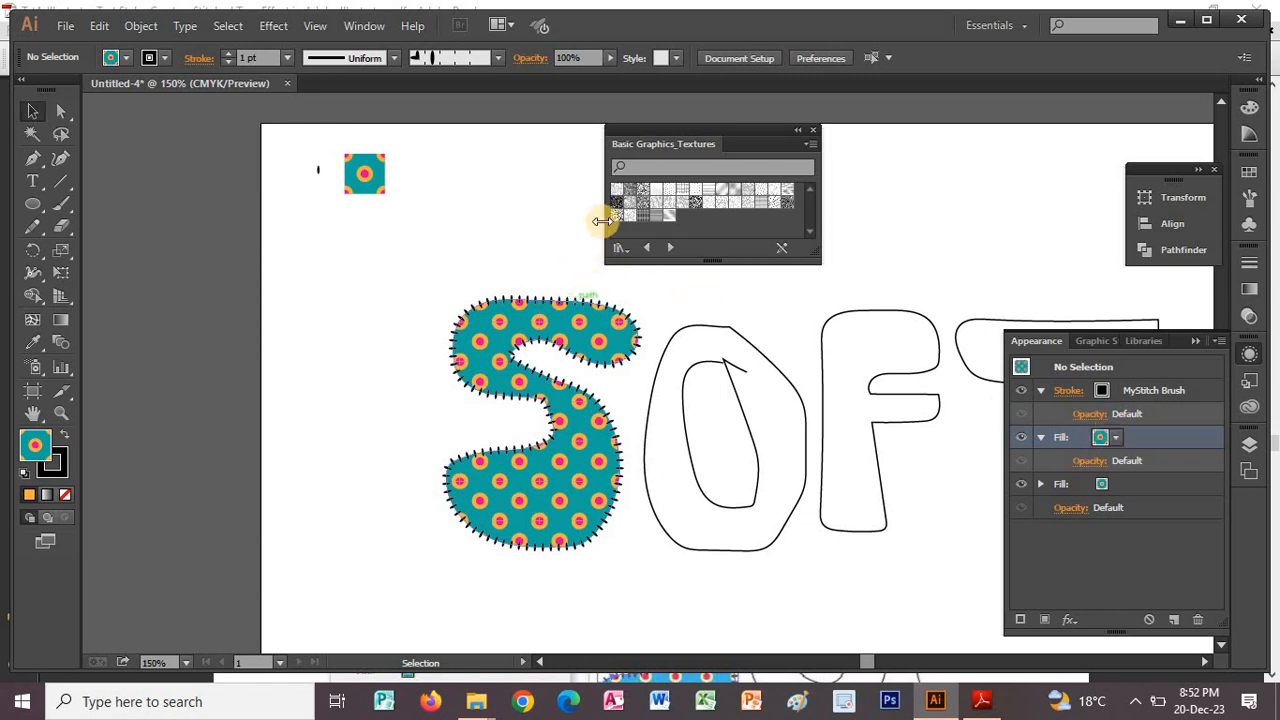
{"action": "left_click", "coordinate": [633, 193]}
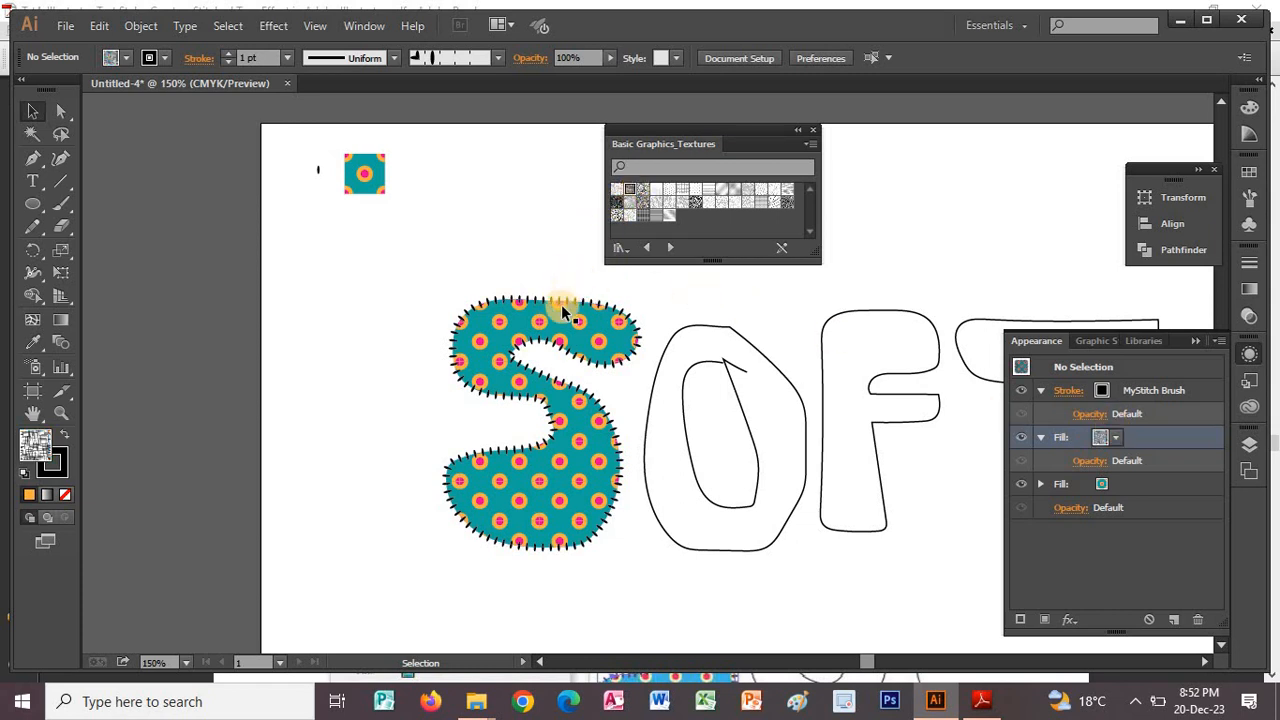
Step: Select the letter S, try replacing its dotted fill with the Burlap pattern, and undo the replacement
{"action": "left_click", "coordinate": [562, 311]}
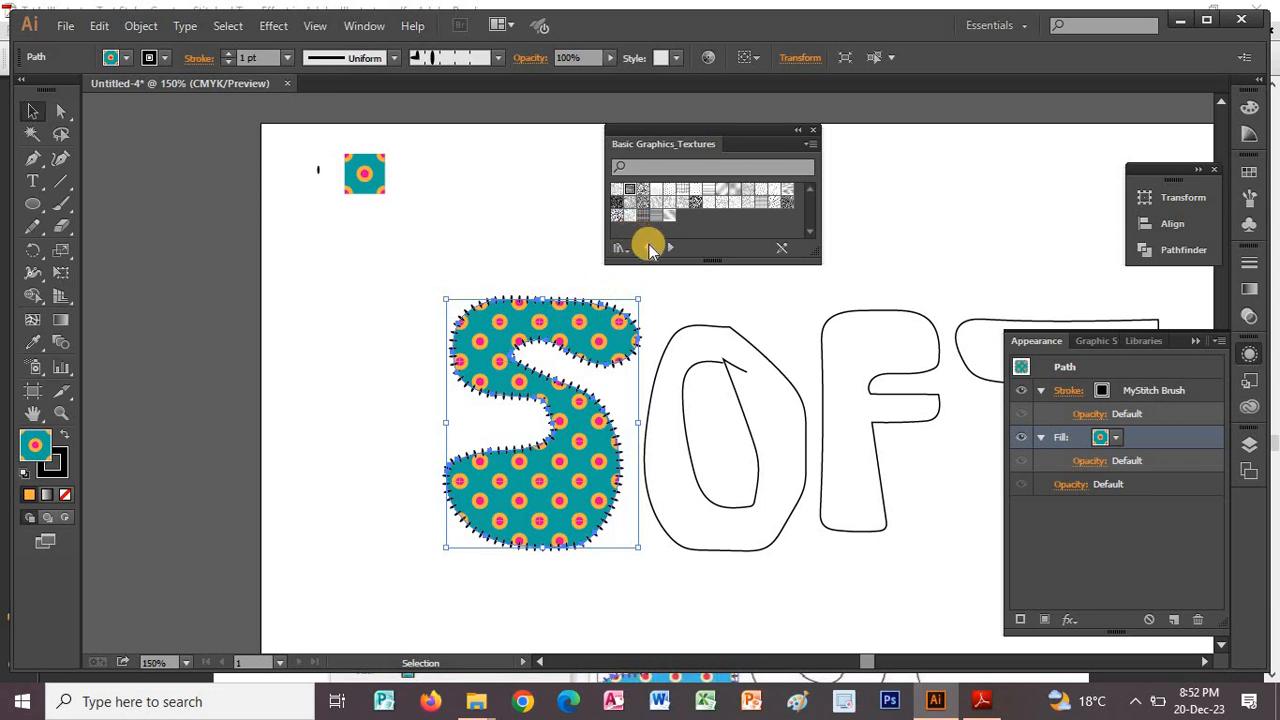
{"action": "left_click", "coordinate": [633, 193]}
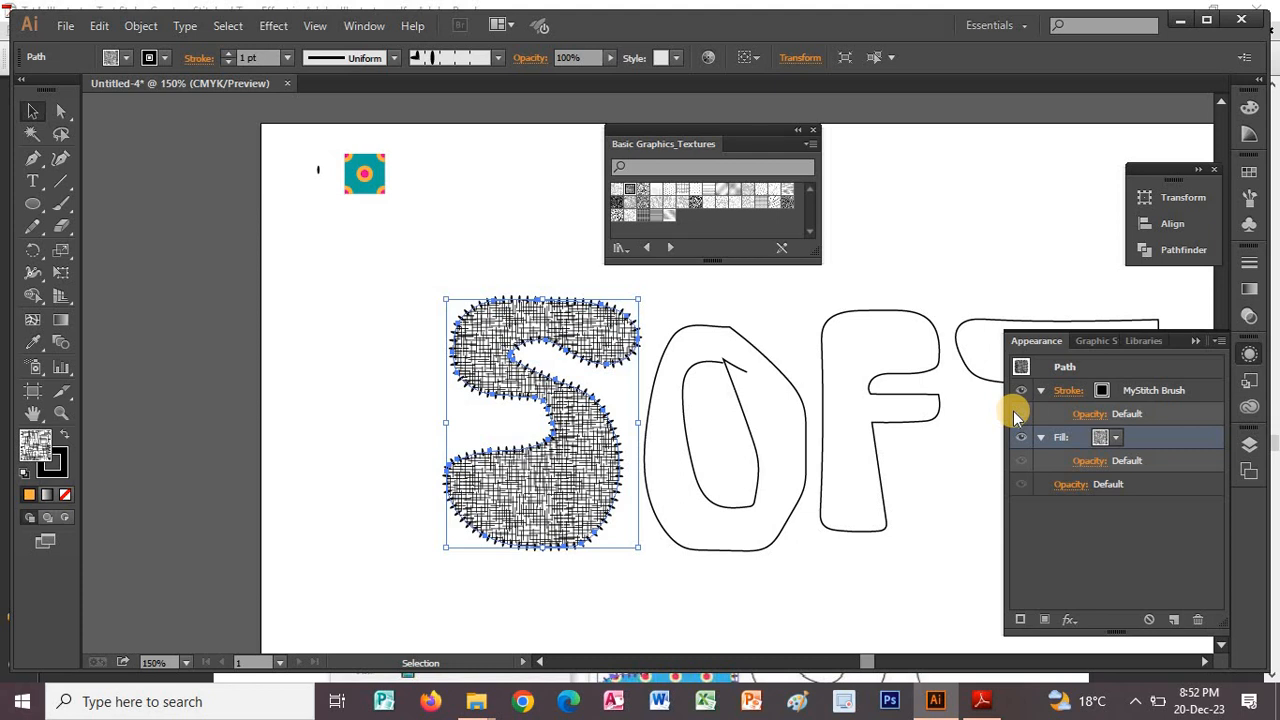
{"action": "key", "text": "ctrl+z"}
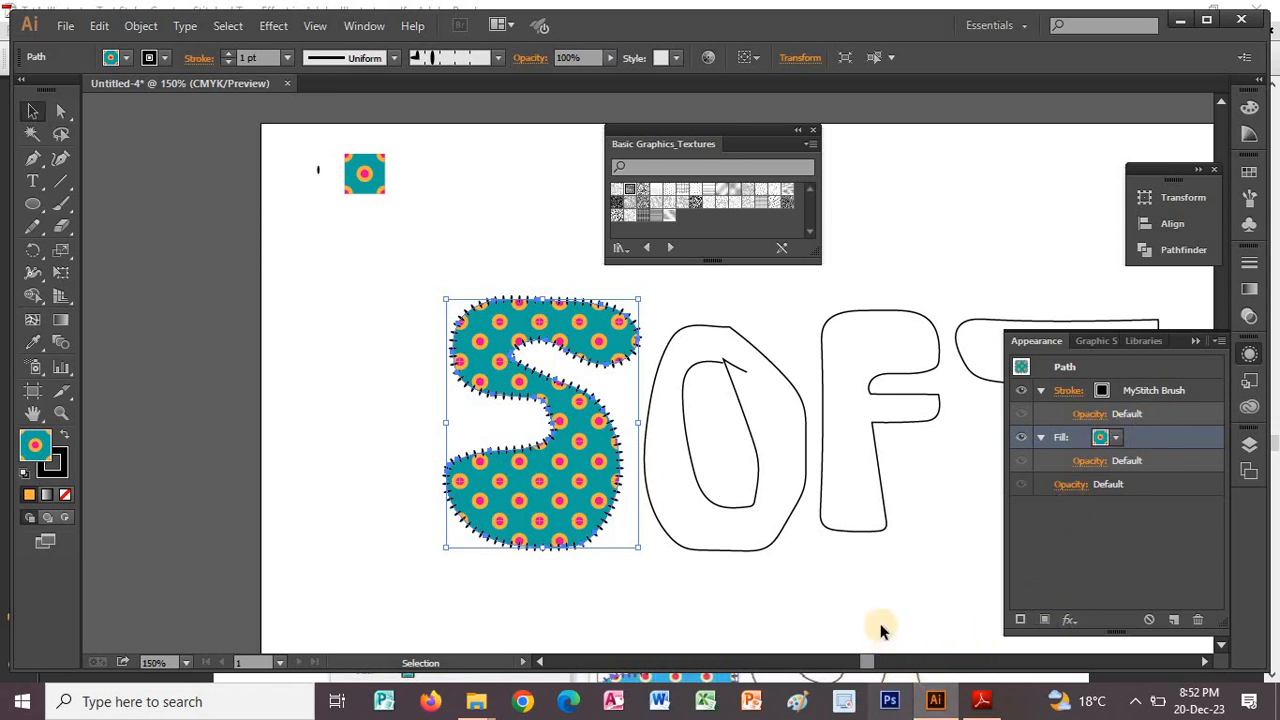
Step: Add a second fill above the dotted one on the selected letter S and set it to the Burlap swatch
{"action": "left_click", "coordinate": [1046, 620]}
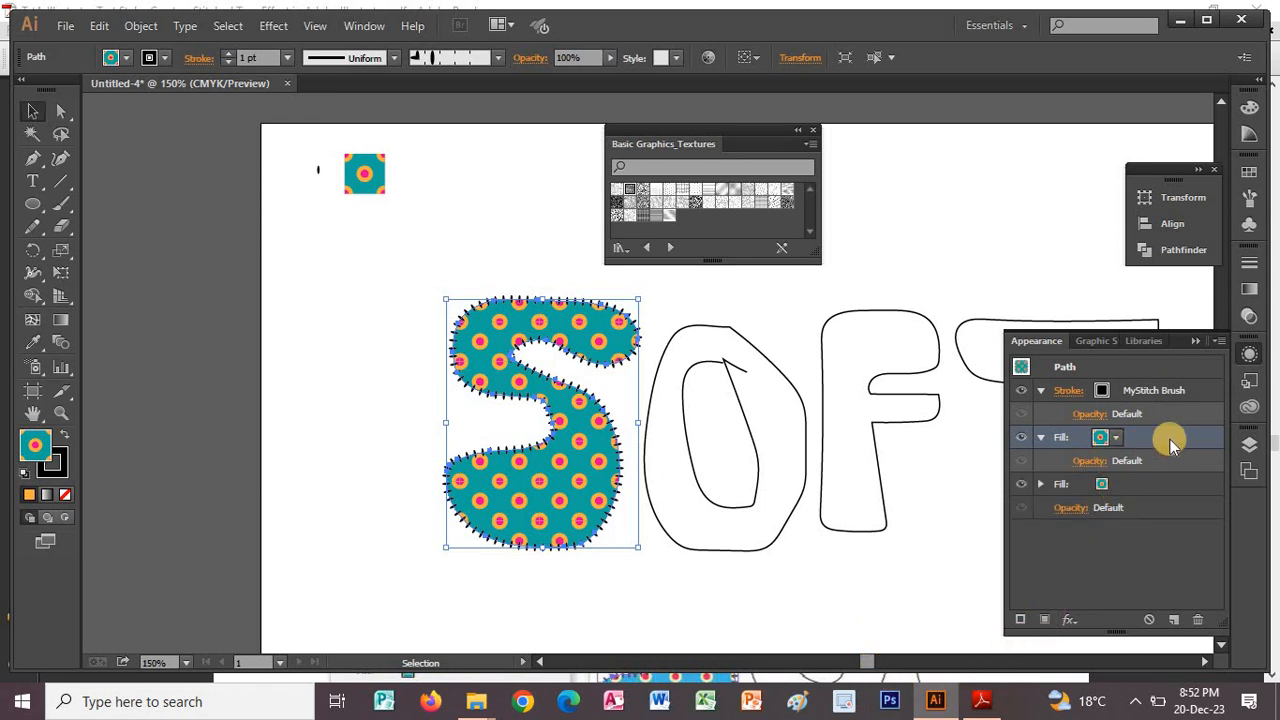
{"action": "left_click", "coordinate": [1117, 440]}
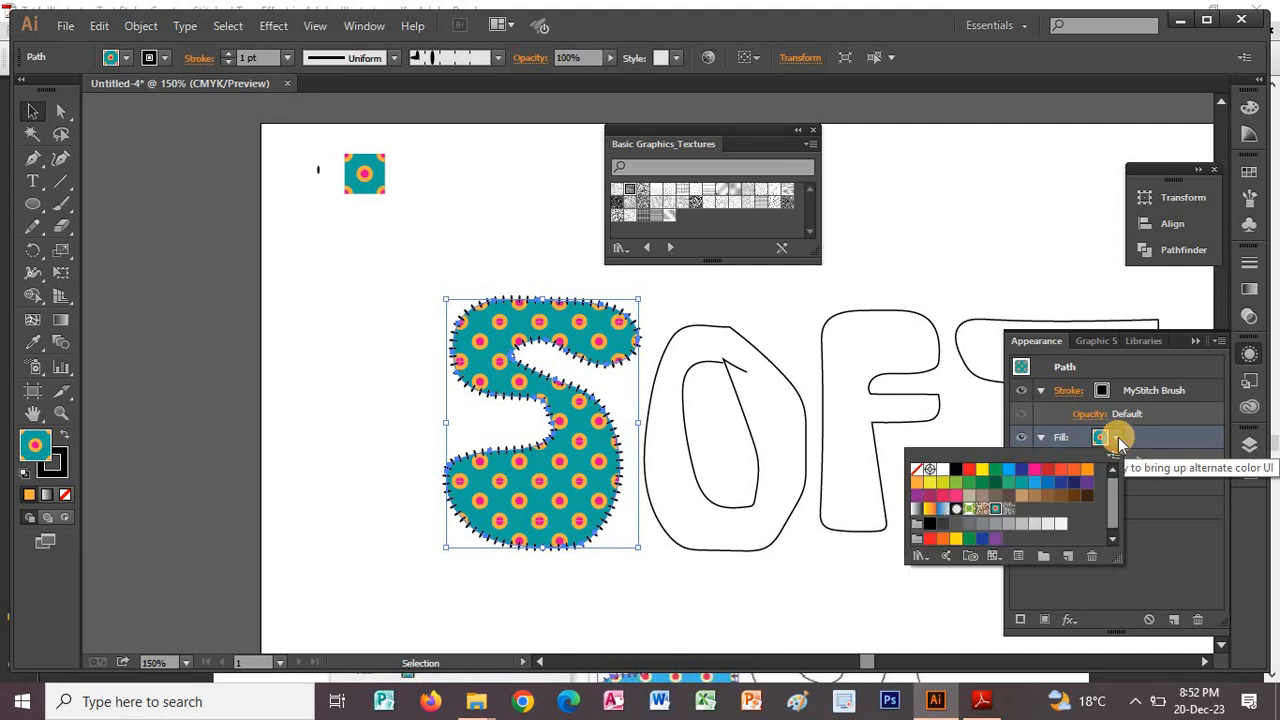
{"action": "left_click", "coordinate": [1010, 512]}
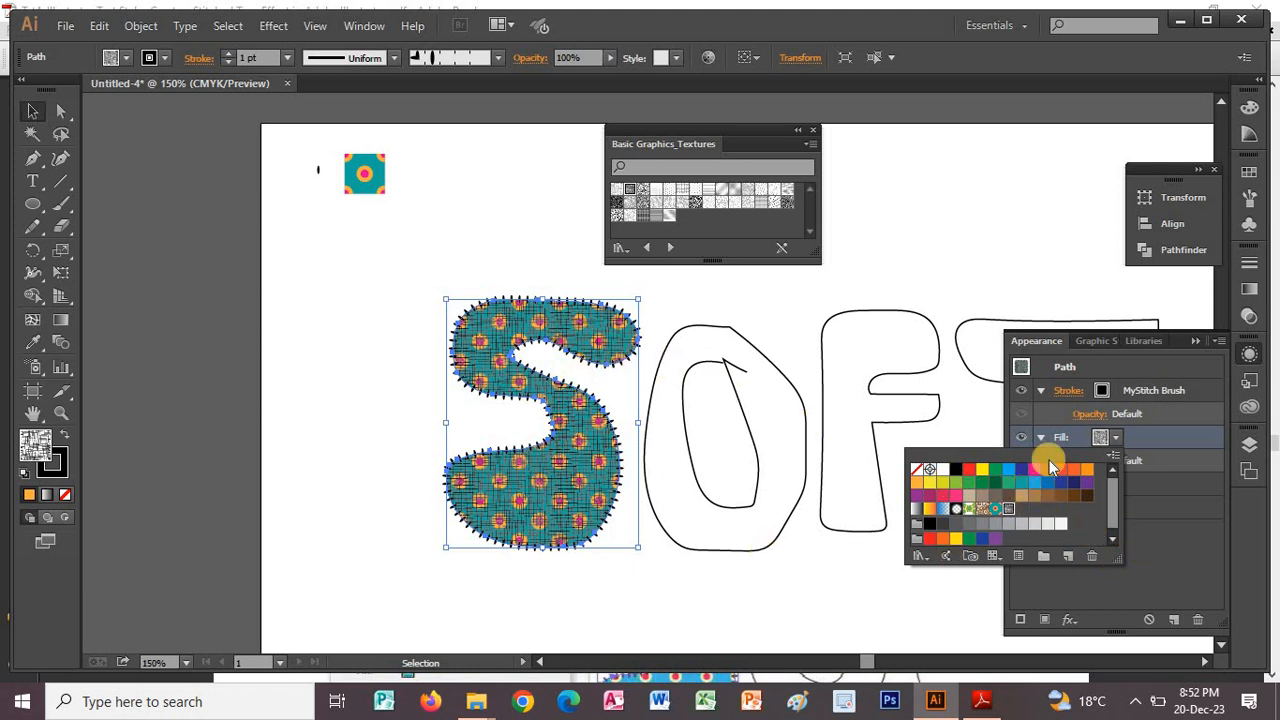
Step: Switch to the Adobe Reader guide, check the transparency settings shown for the Burlap fill, and return to Illustrator
{"action": "key", "text": "alt+Tab"}
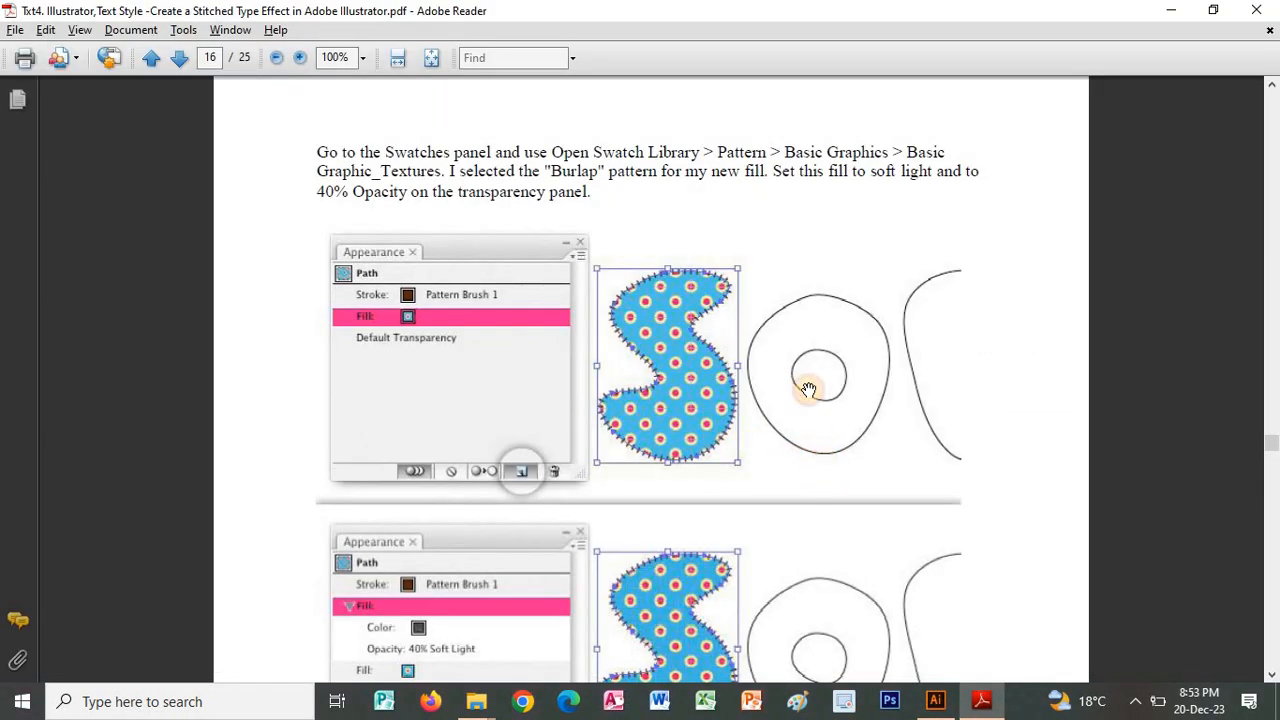
{"action": "scroll", "coordinate": [877, 486], "scroll_direction": "down", "scroll_amount": 5}
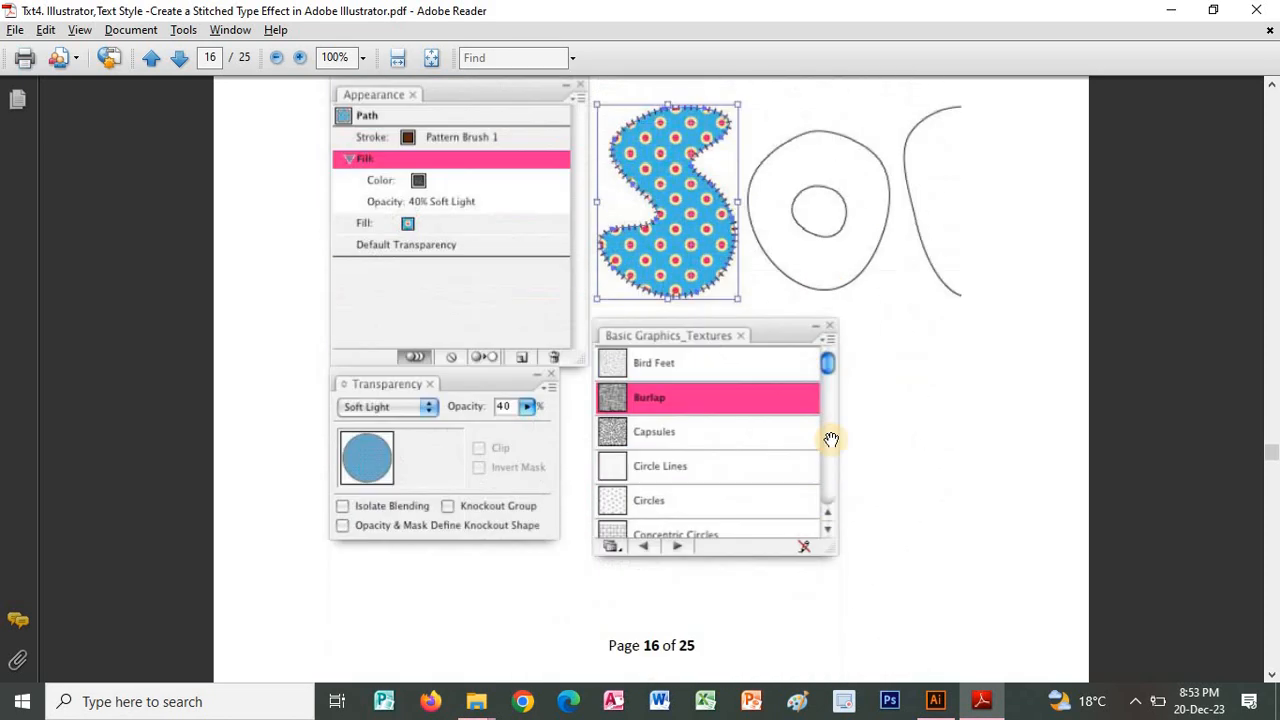
{"action": "scroll", "coordinate": [830, 440], "scroll_direction": "down", "scroll_amount": 2}
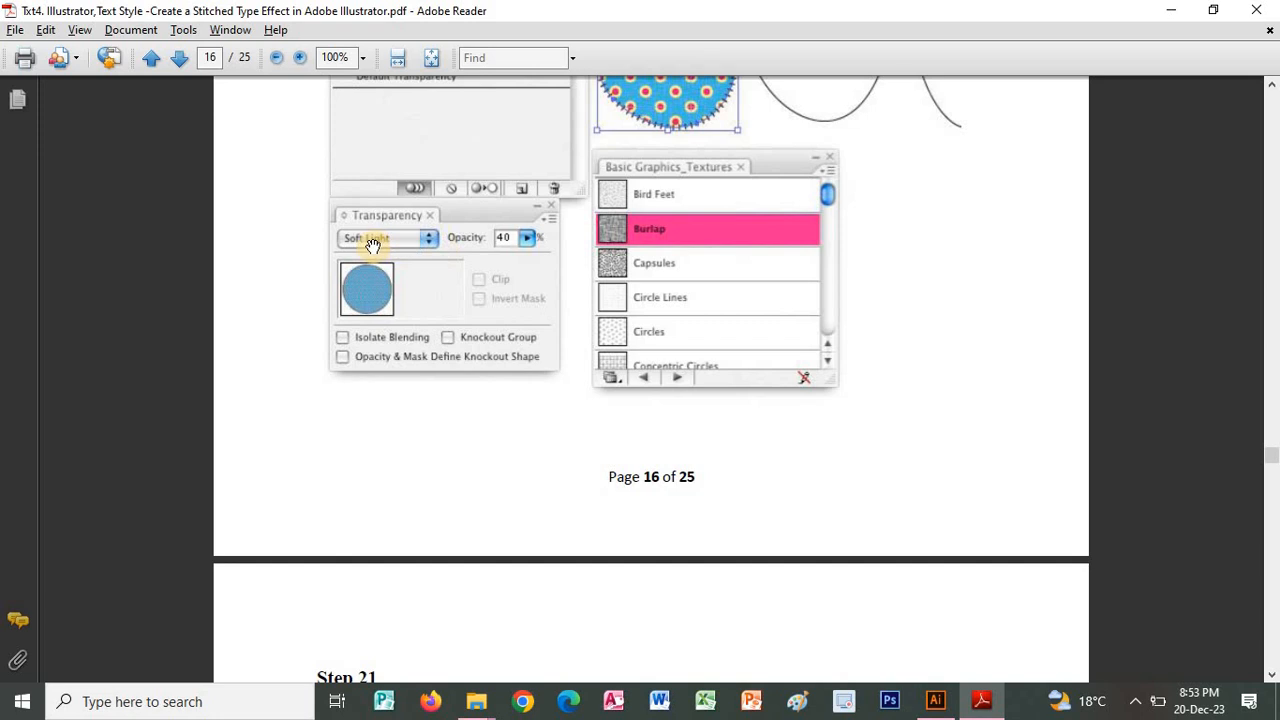
{"action": "key", "text": "alt+Tab"}
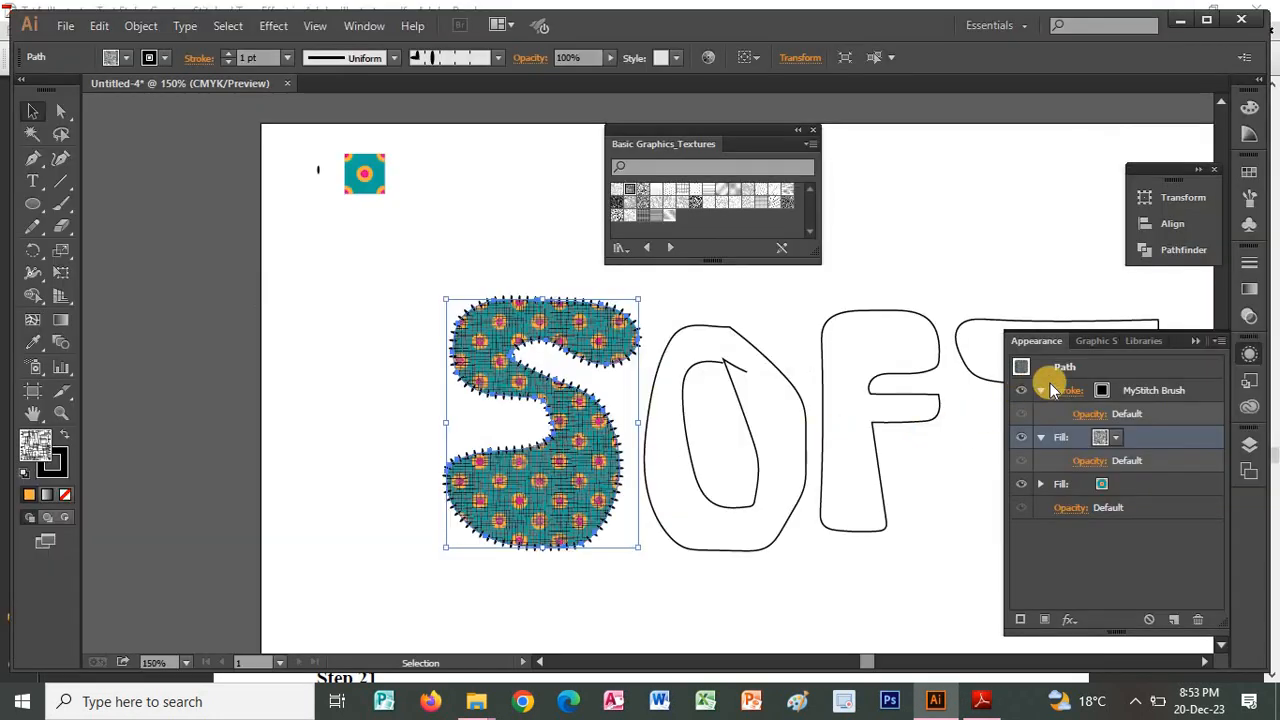
{"action": "left_click", "coordinate": [1059, 441]}
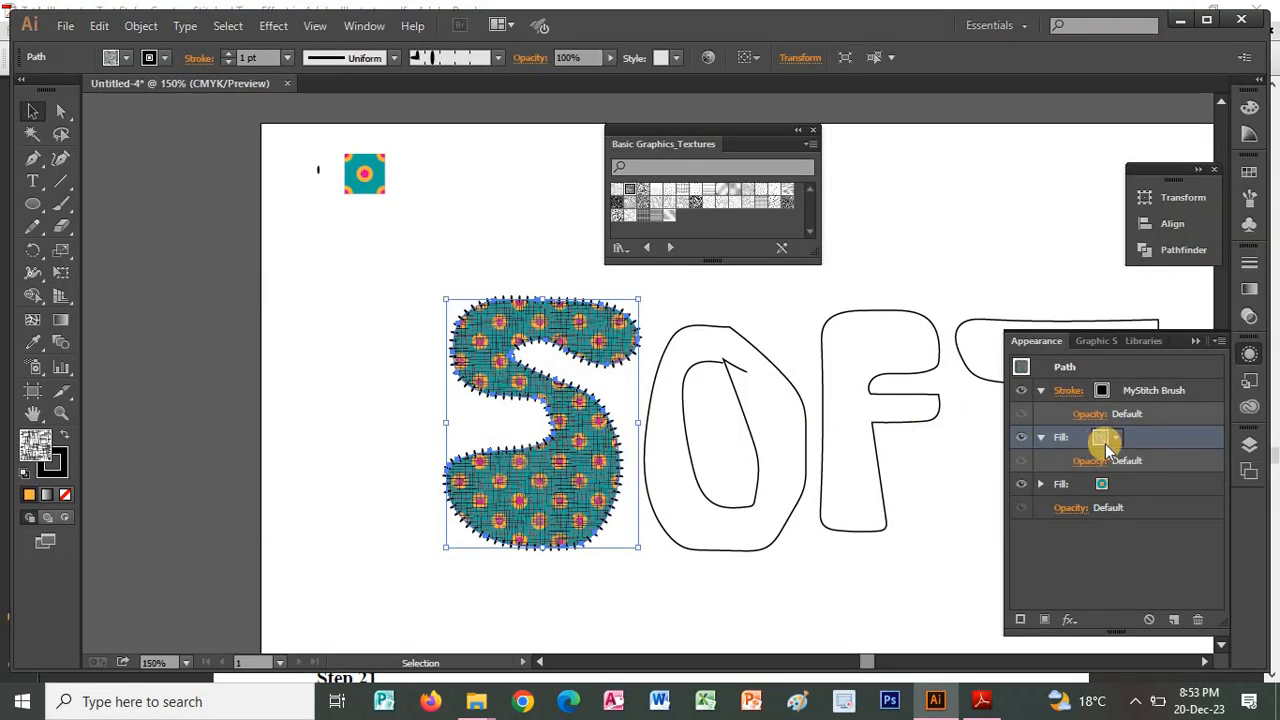
{"action": "left_click", "coordinate": [1040, 437]}
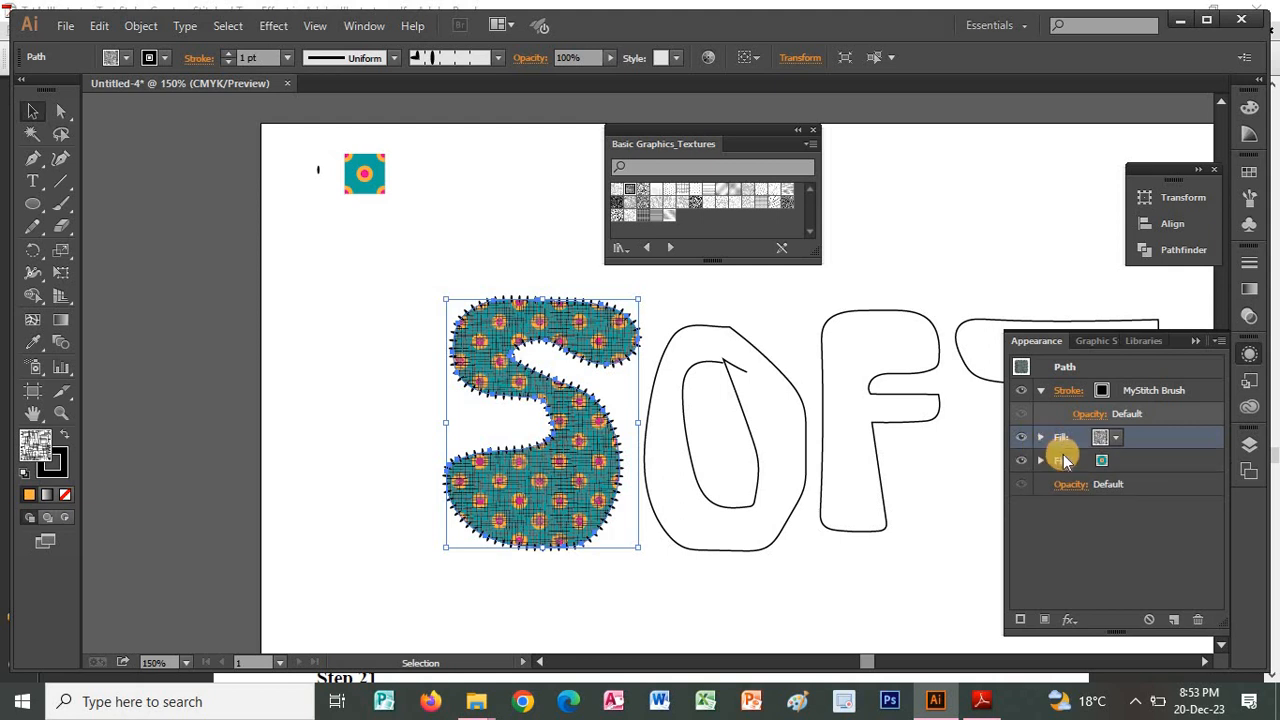
{"action": "left_click", "coordinate": [1113, 441]}
{"action": "left_click", "coordinate": [1113, 443]}
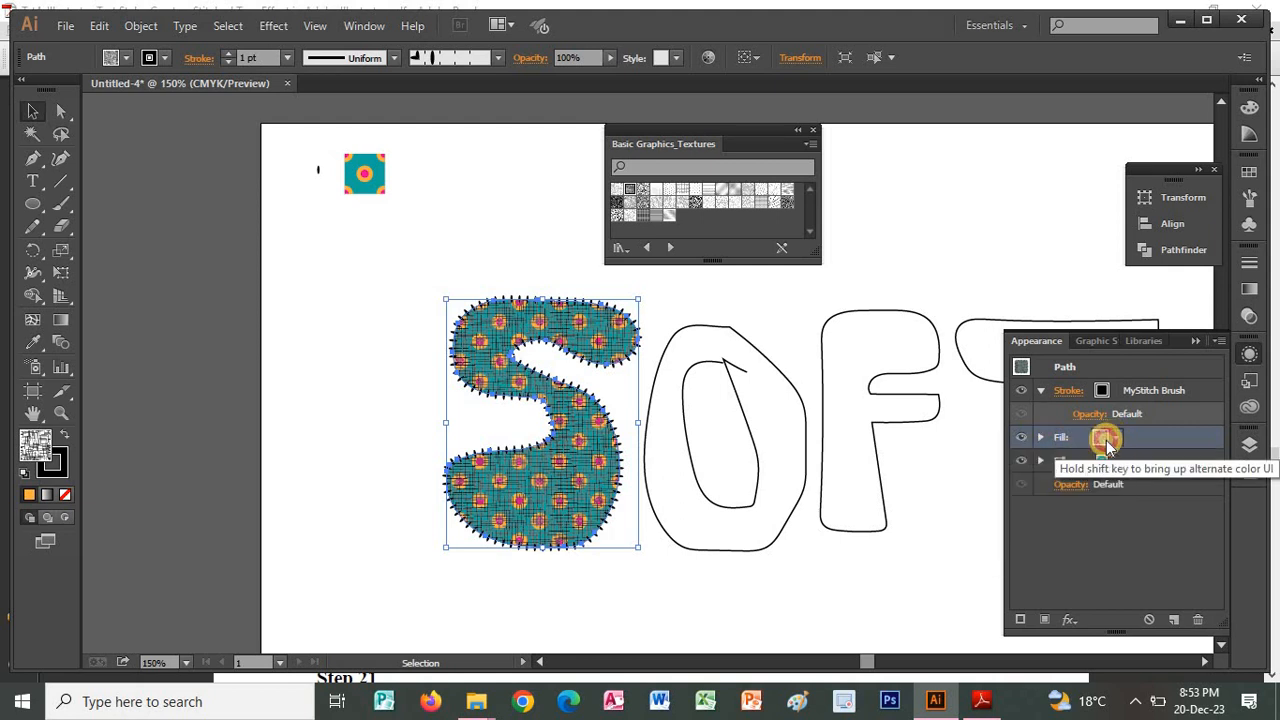
{"action": "left_click", "coordinate": [1062, 441]}
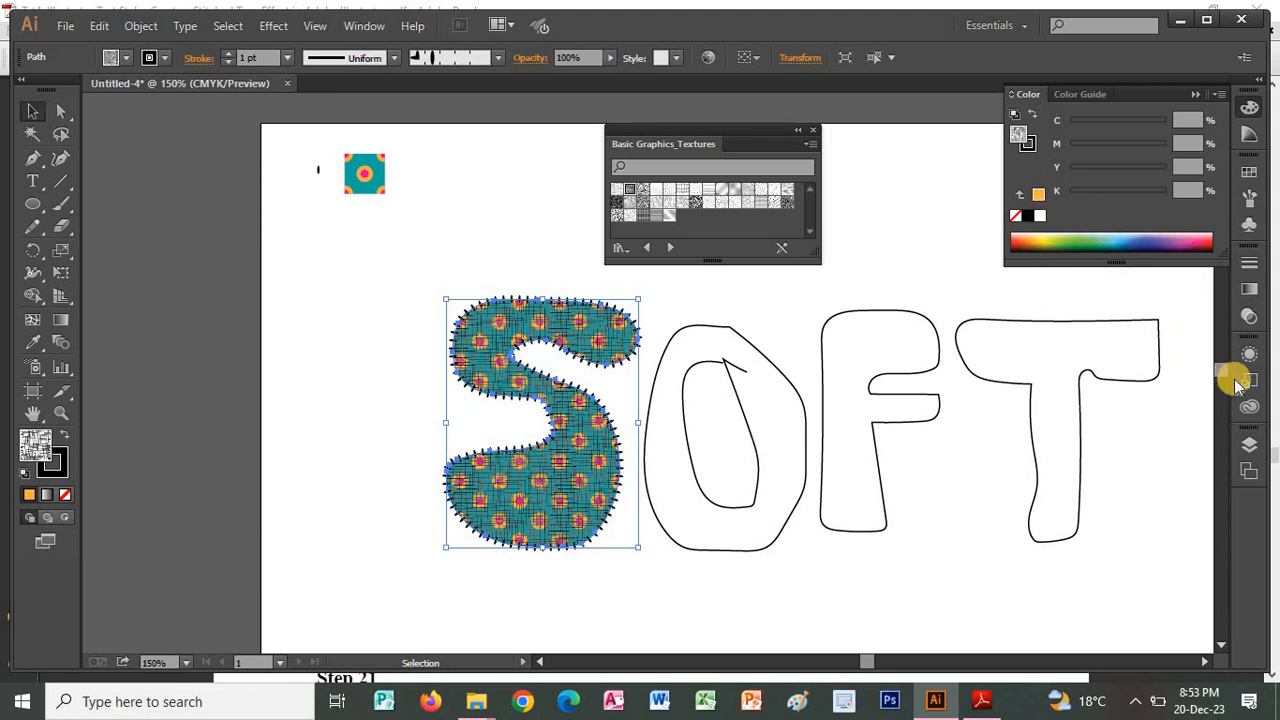
{"action": "left_click", "coordinate": [1249, 440]}
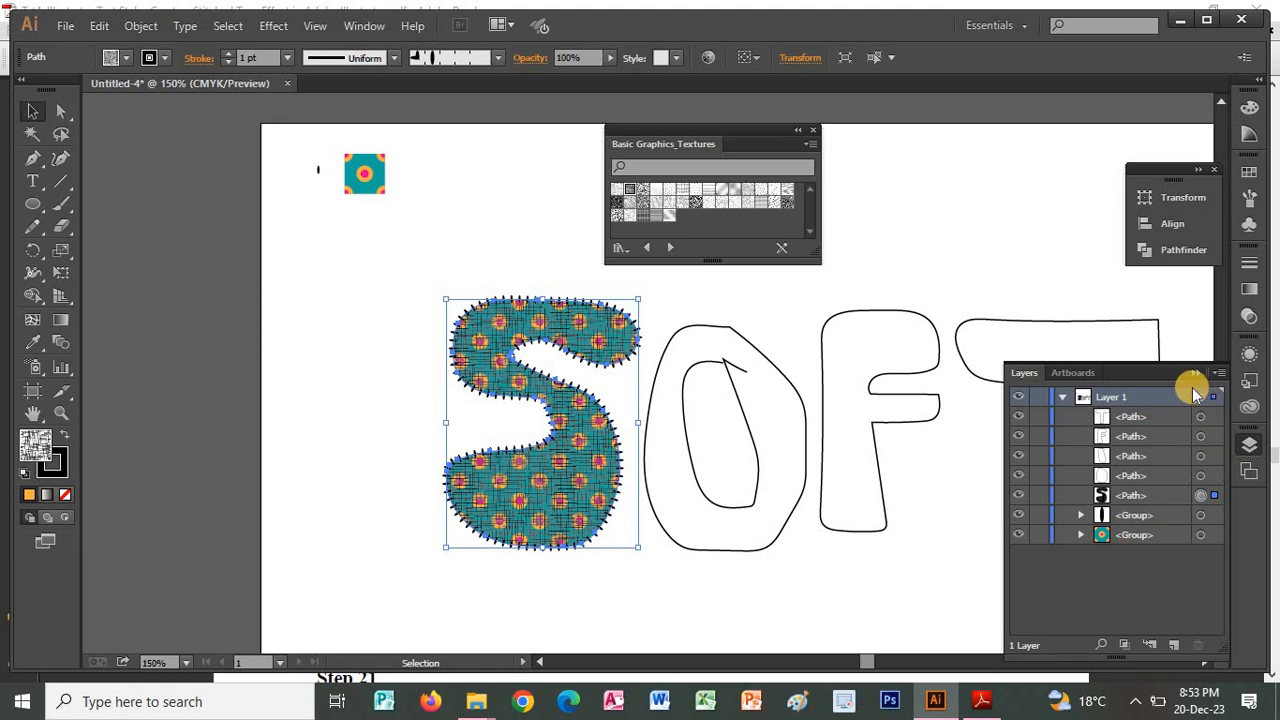
{"action": "left_click", "coordinate": [1198, 374]}
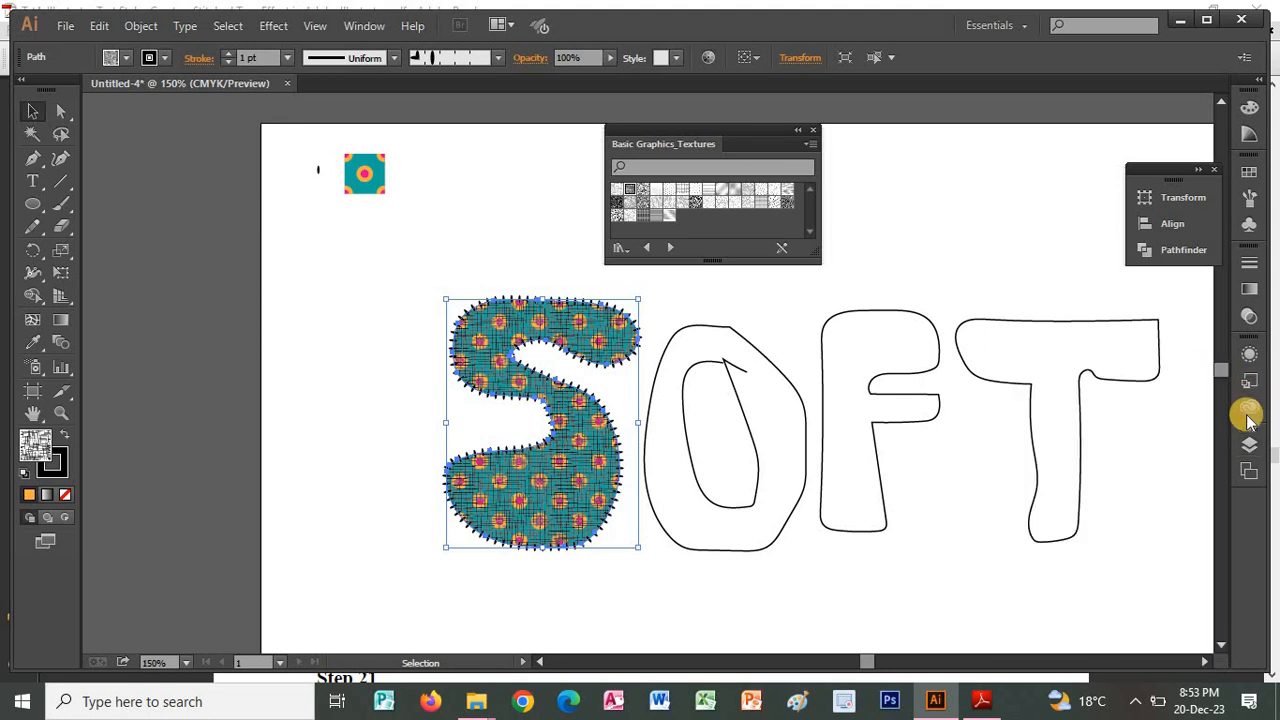
{"action": "left_click", "coordinate": [1252, 449]}
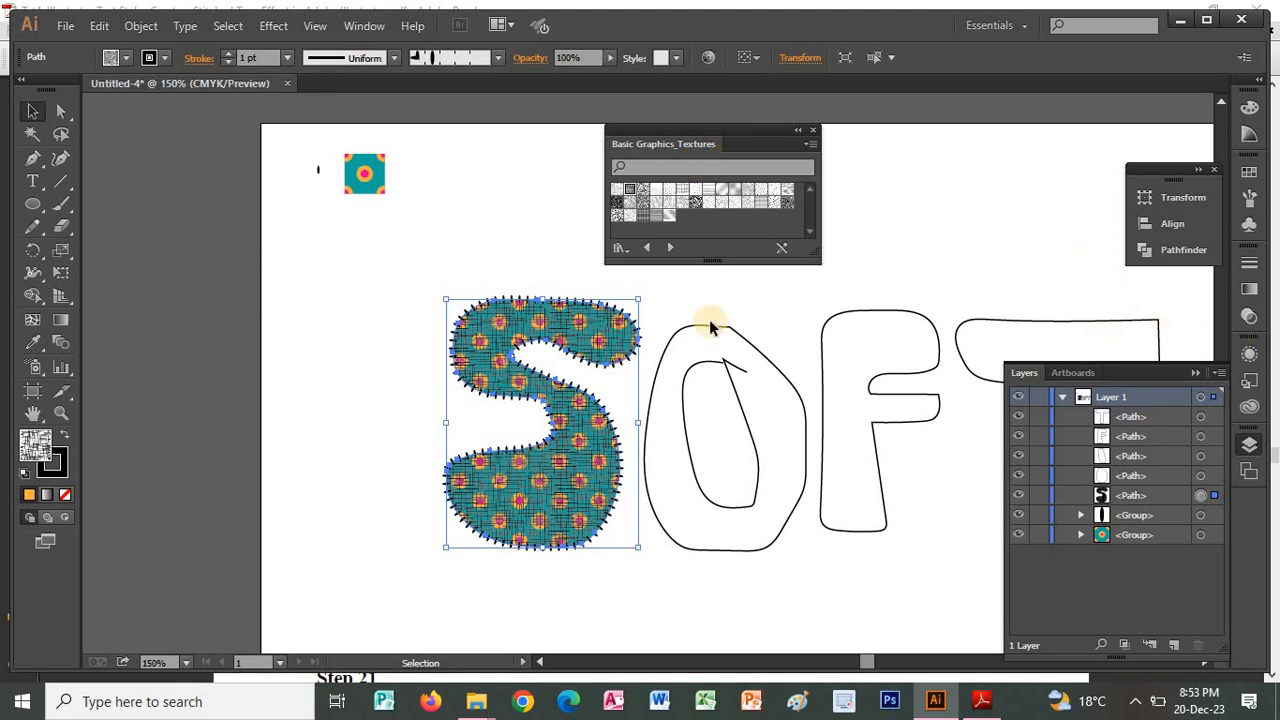
Step: Set the blending mode of the Burlap fill on the letter S to Soft Light
{"action": "left_click", "coordinate": [1250, 354]}
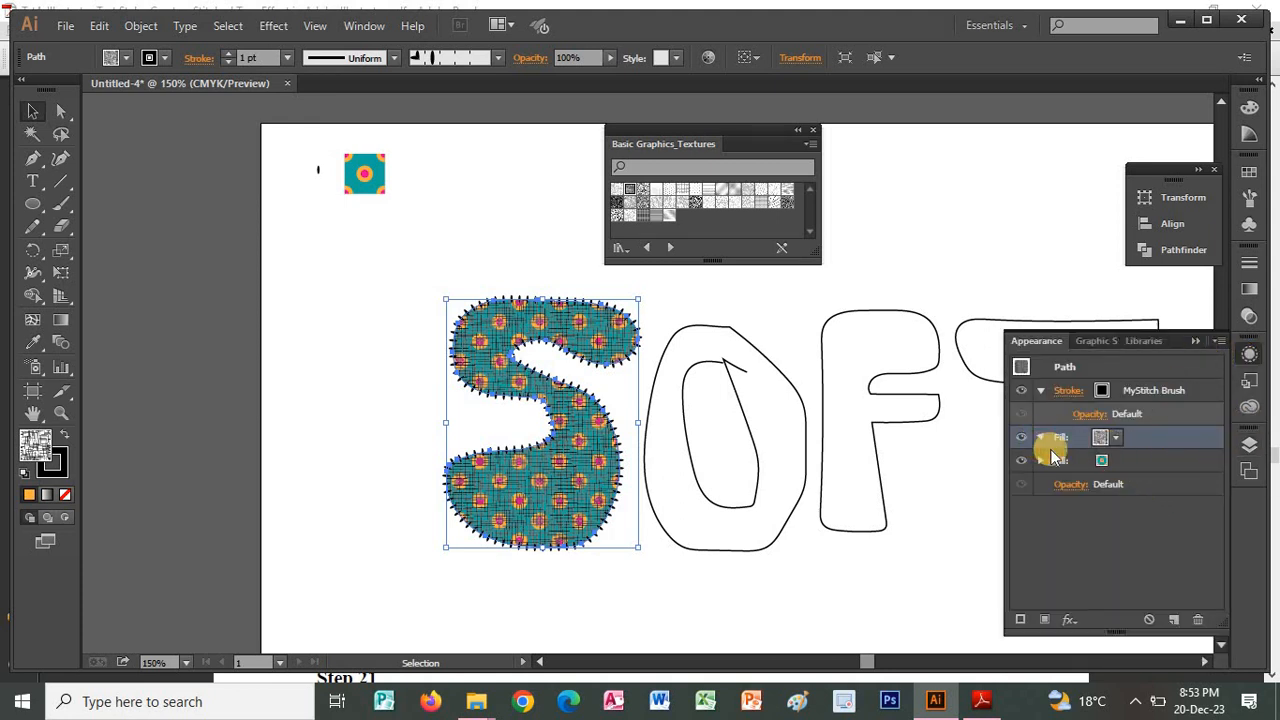
{"action": "left_click", "coordinate": [1040, 437]}
{"action": "left_click", "coordinate": [1090, 461]}
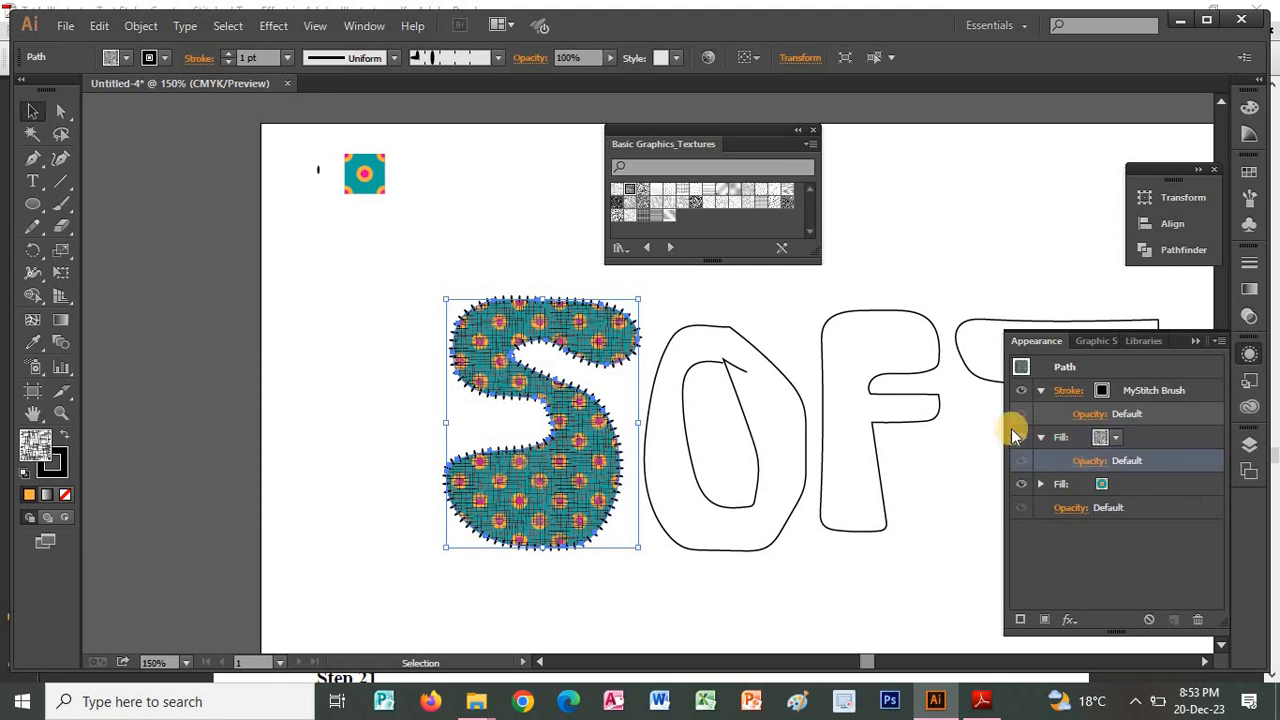
{"action": "left_click", "coordinate": [972, 497]}
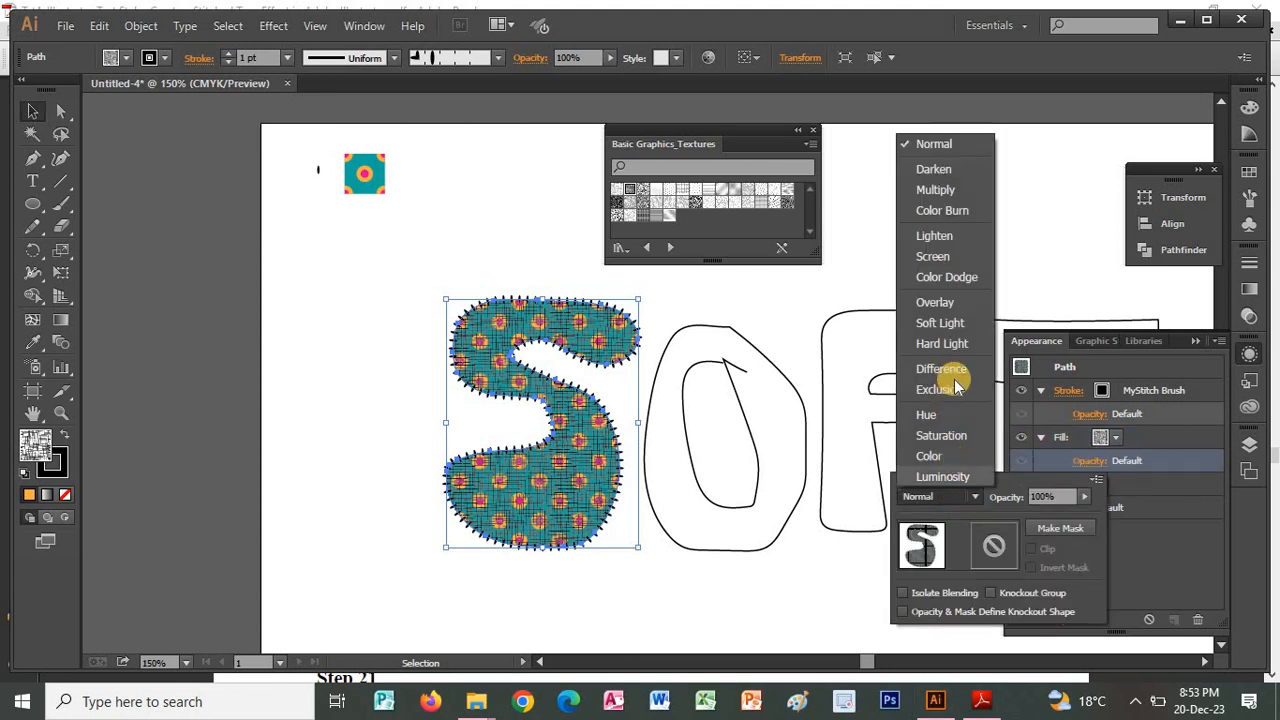
{"action": "left_click", "coordinate": [932, 322]}
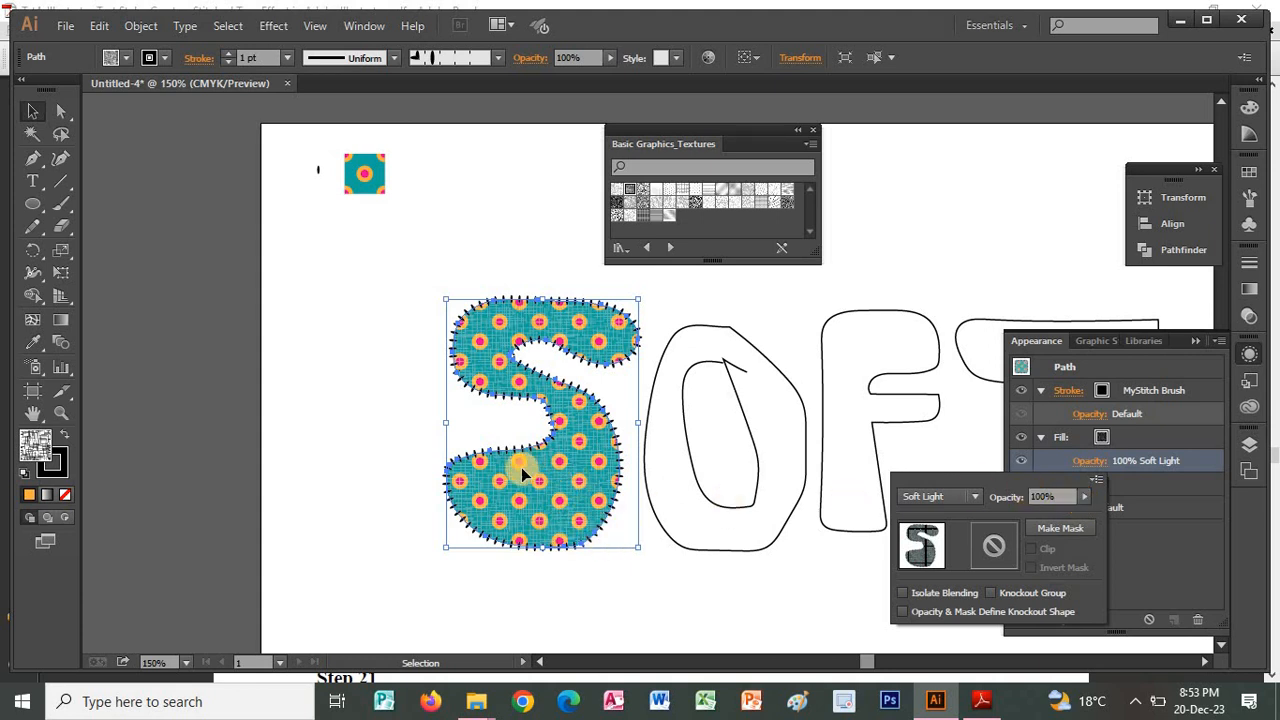
{"action": "left_click", "coordinate": [546, 545]}
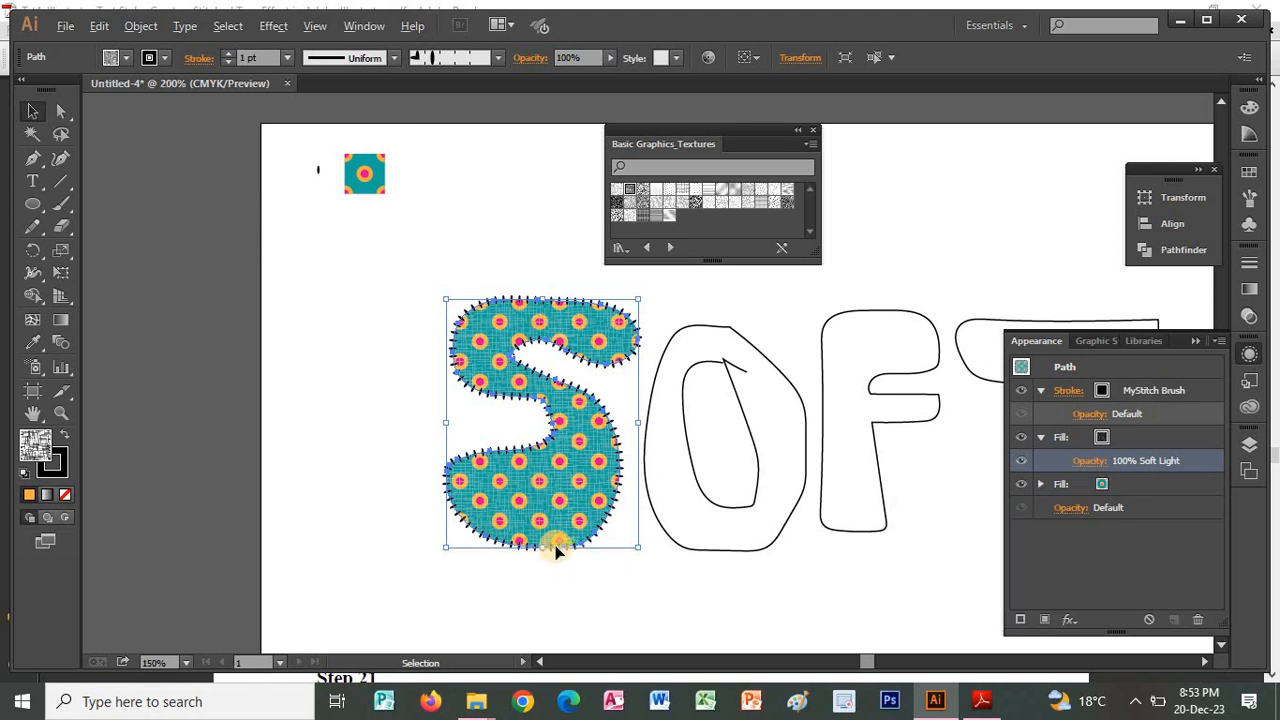
Step: Reduce the opacity of the Soft Light Burlap fill on the letter S to 54%
{"action": "scroll", "coordinate": [557, 550], "scroll_direction": "up", "scroll_amount": 2}
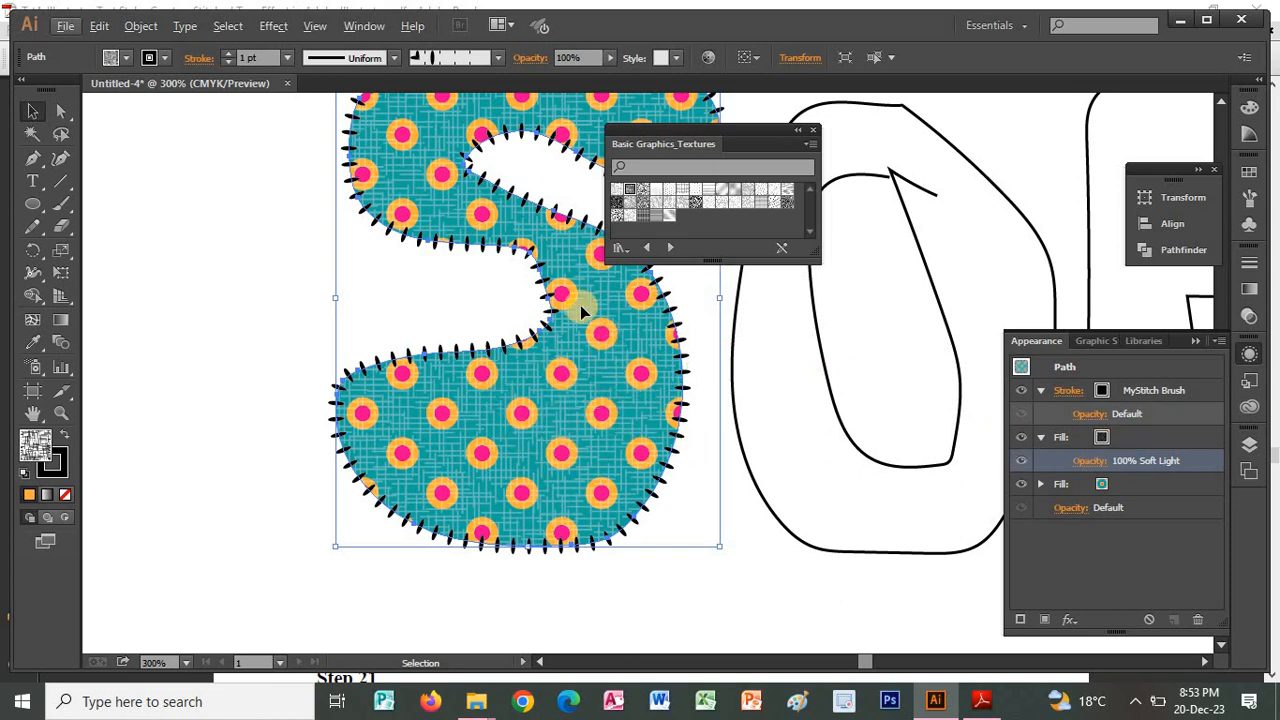
{"action": "left_click", "coordinate": [1092, 461]}
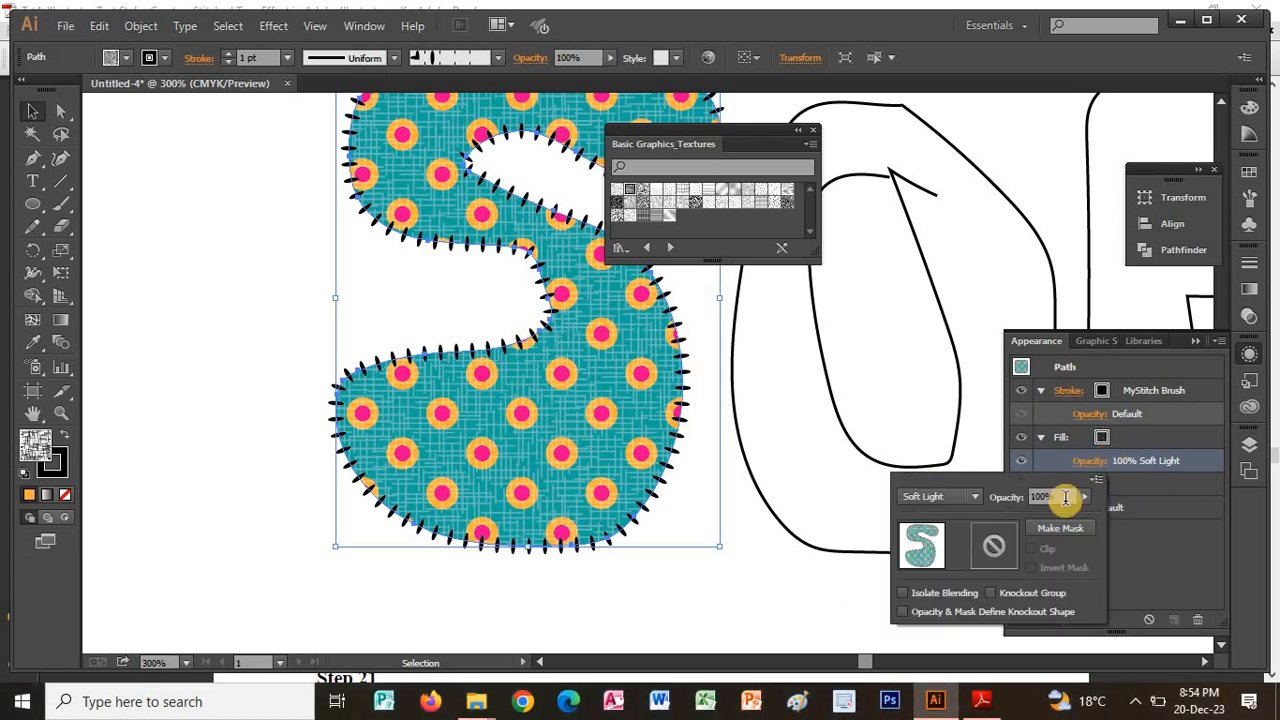
{"action": "left_click", "coordinate": [1084, 499]}
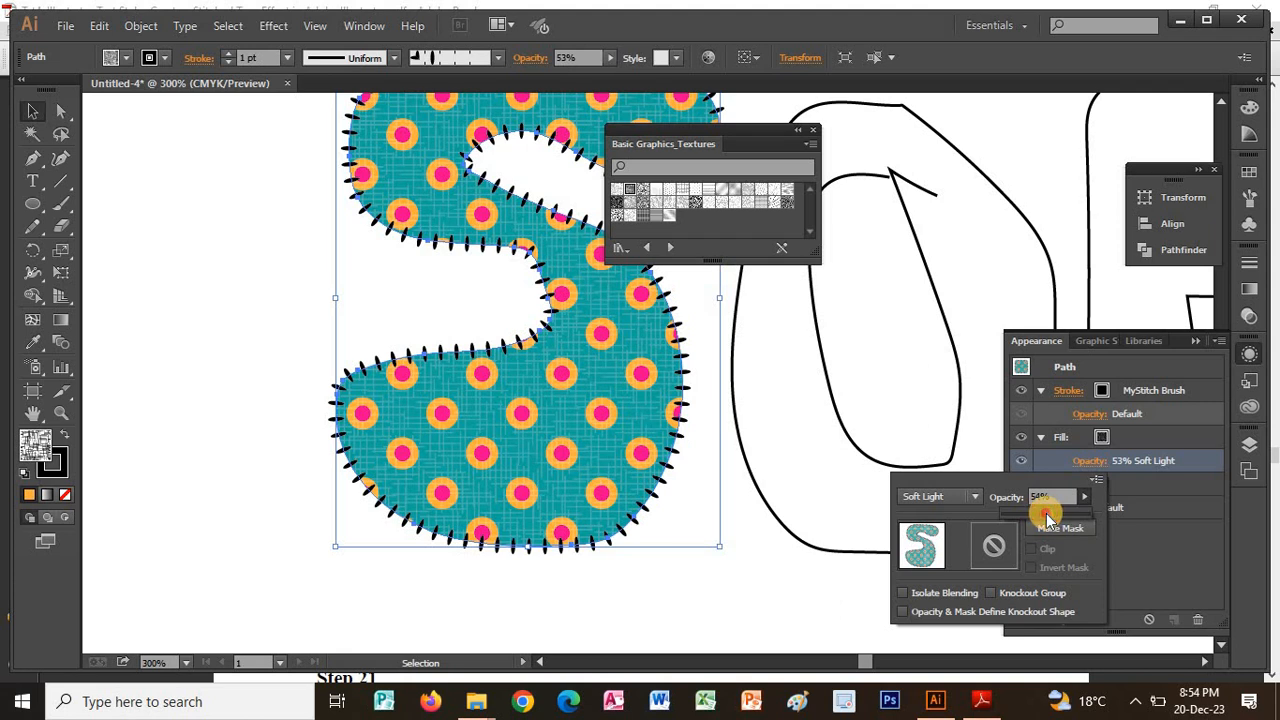
{"action": "left_click_drag", "start_coordinate": [1053, 519], "coordinate": [1049, 516]}
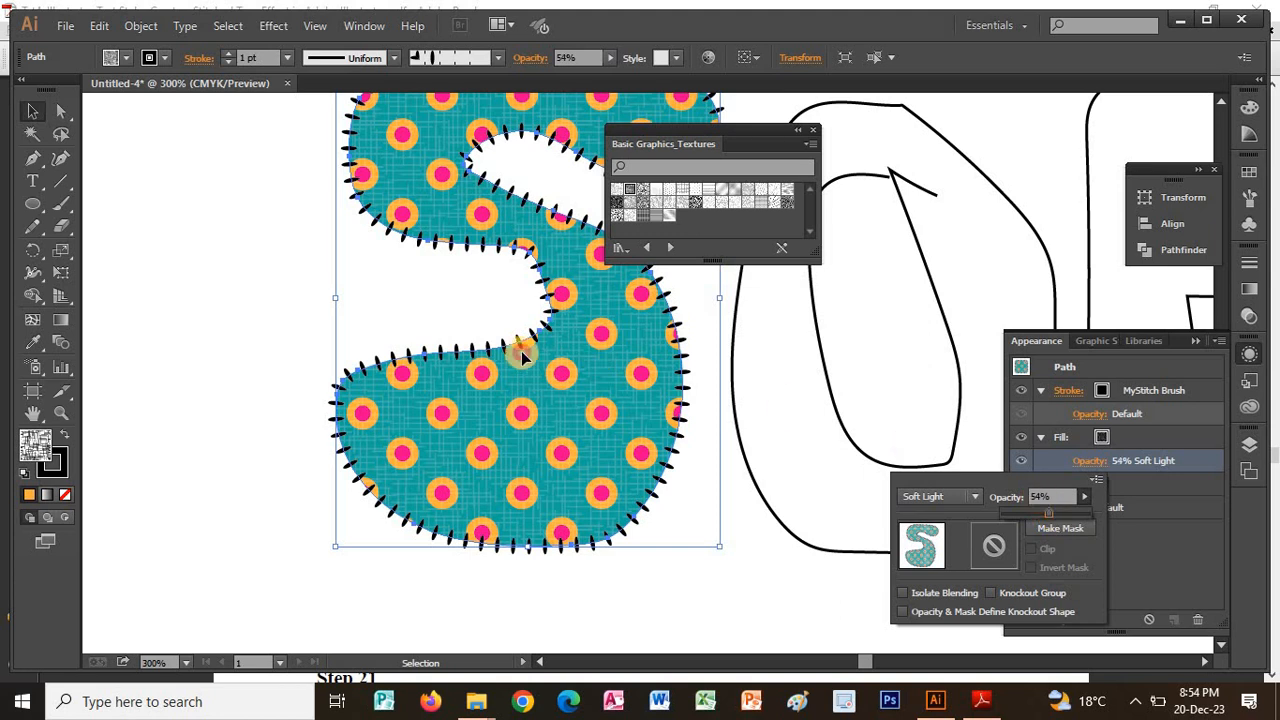
{"action": "left_click", "coordinate": [360, 305]}
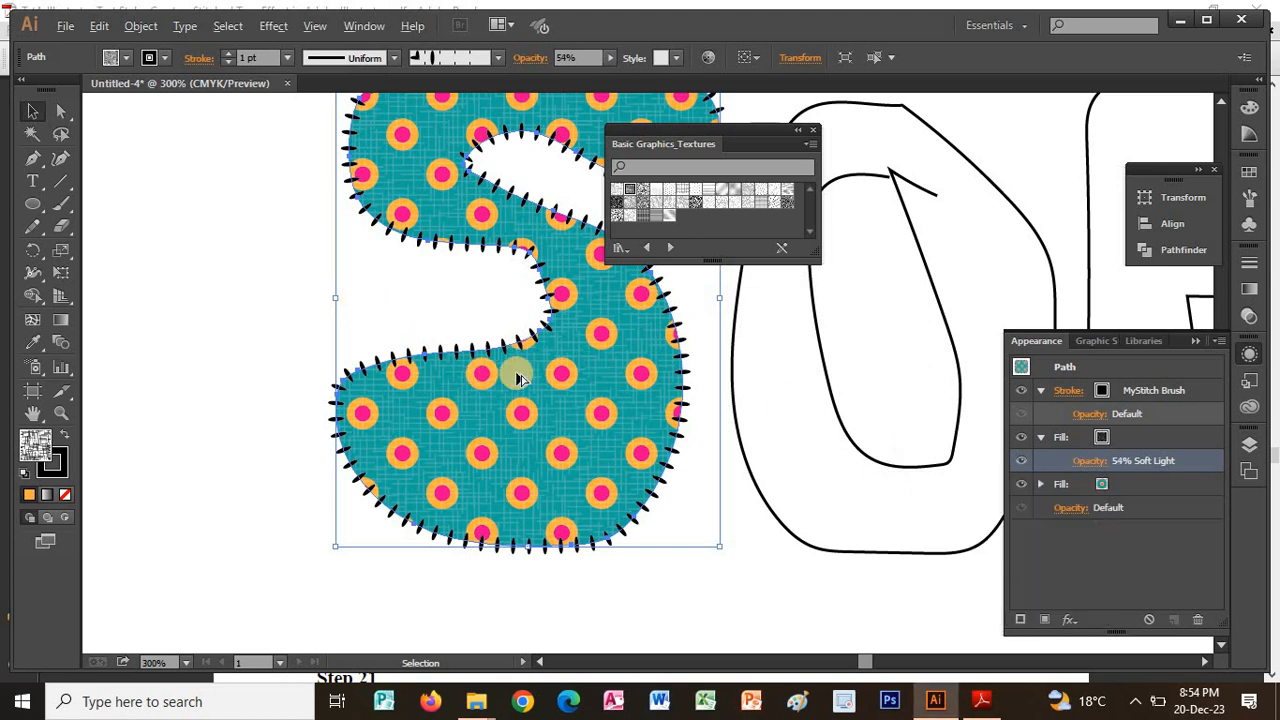
Step: Close the Basic Graphics_Textures library and deselect the letter S to check it beside the other letters
{"action": "scroll", "coordinate": [518, 378], "scroll_direction": "down", "scroll_amount": 1}
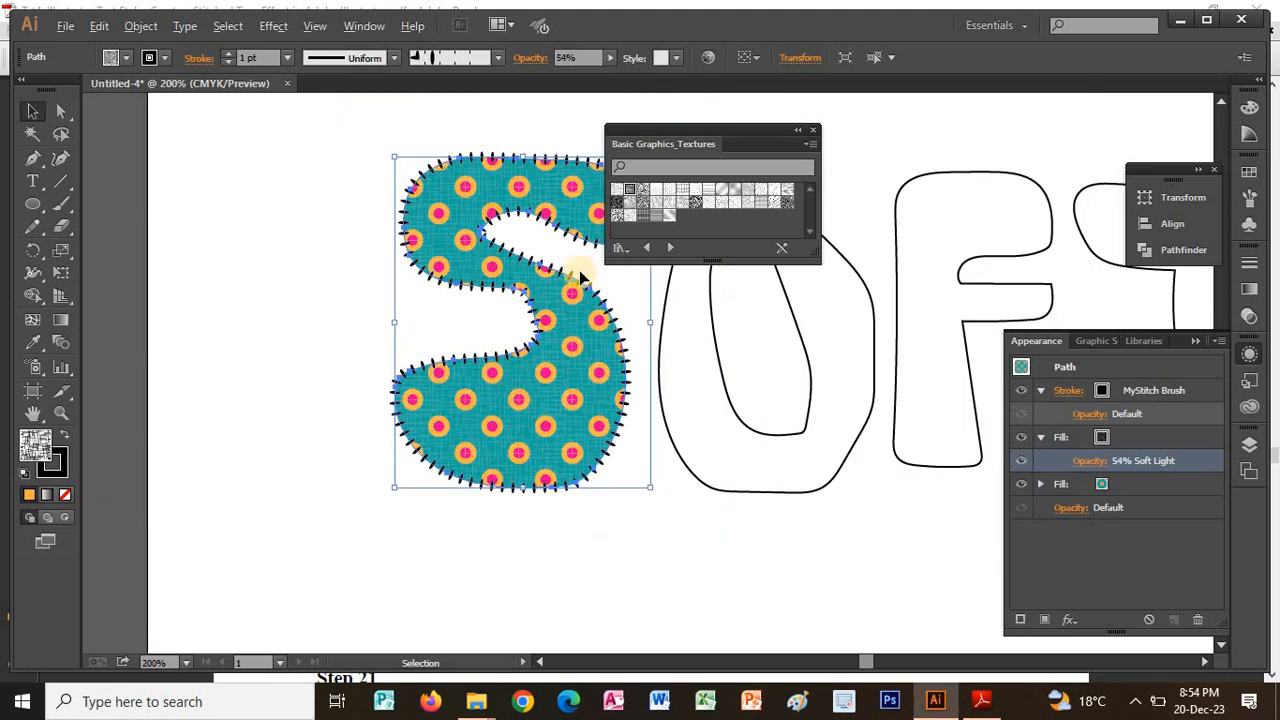
{"action": "left_click", "coordinate": [807, 133]}
{"action": "left_click", "coordinate": [313, 368]}
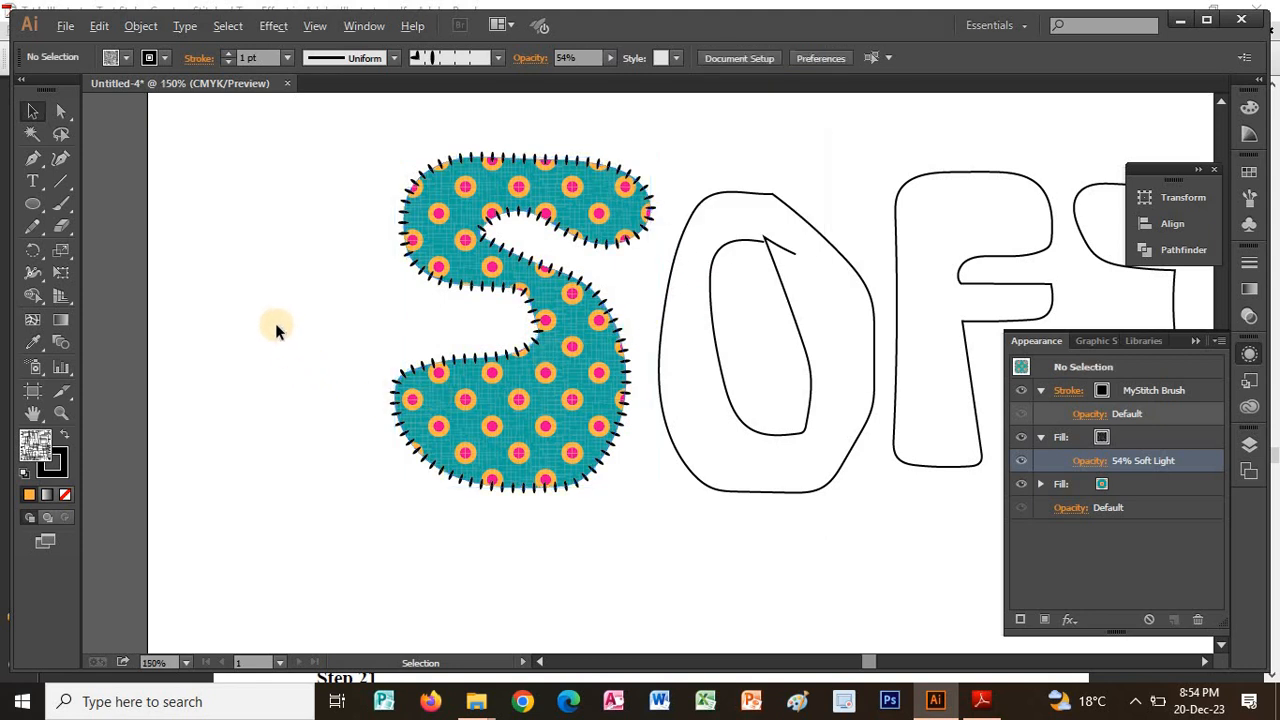
{"action": "scroll", "coordinate": [275, 323], "scroll_direction": "down", "scroll_amount": 1}
{"action": "scroll", "coordinate": [398, 323], "scroll_direction": "up", "scroll_amount": 1}
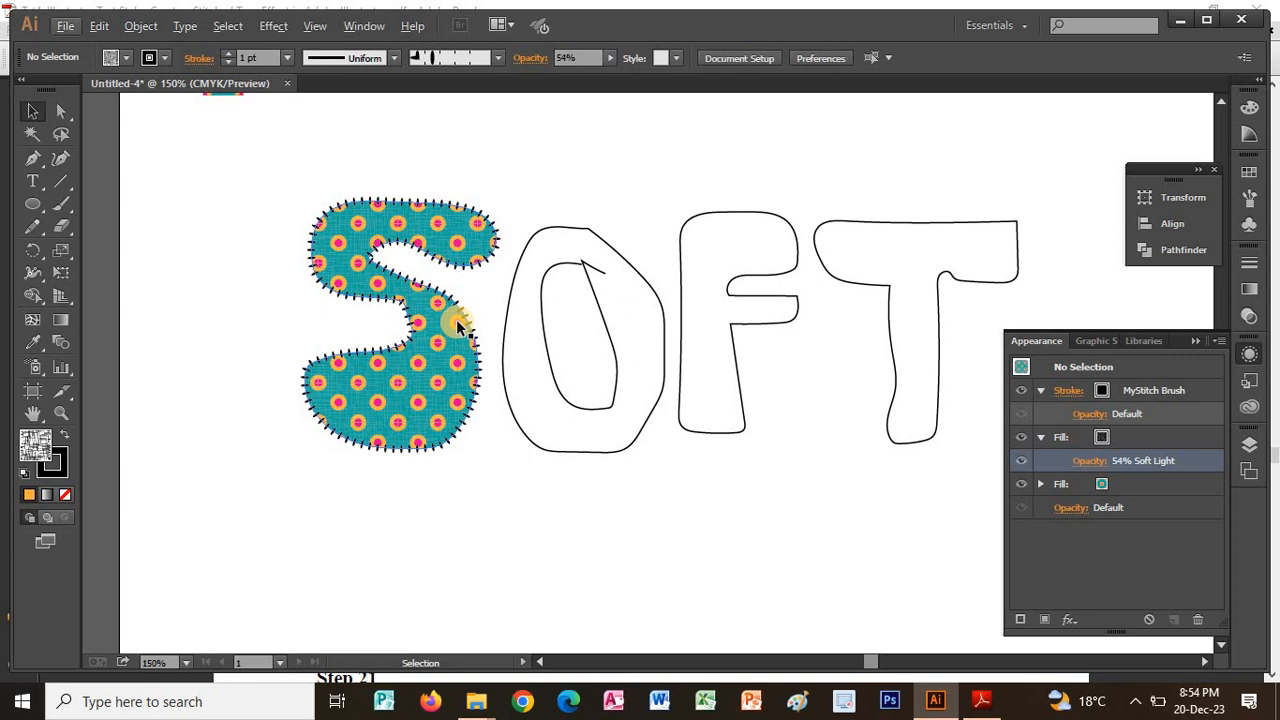
Step: Switch to the Adobe Reader guide and read the drop shadow settings in Step 21 and the graphic style instructions in Step 22
{"action": "key", "text": "alt+Tab"}
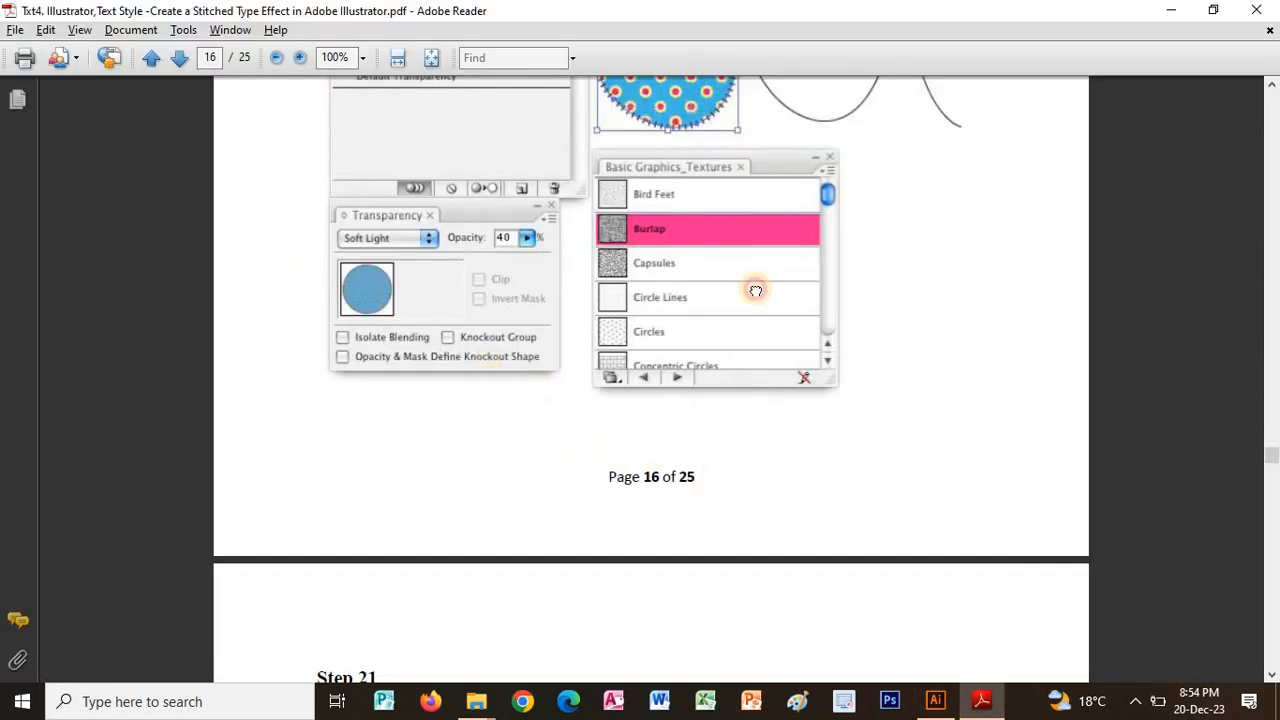
{"action": "scroll", "coordinate": [751, 286], "scroll_direction": "down", "scroll_amount": 10}
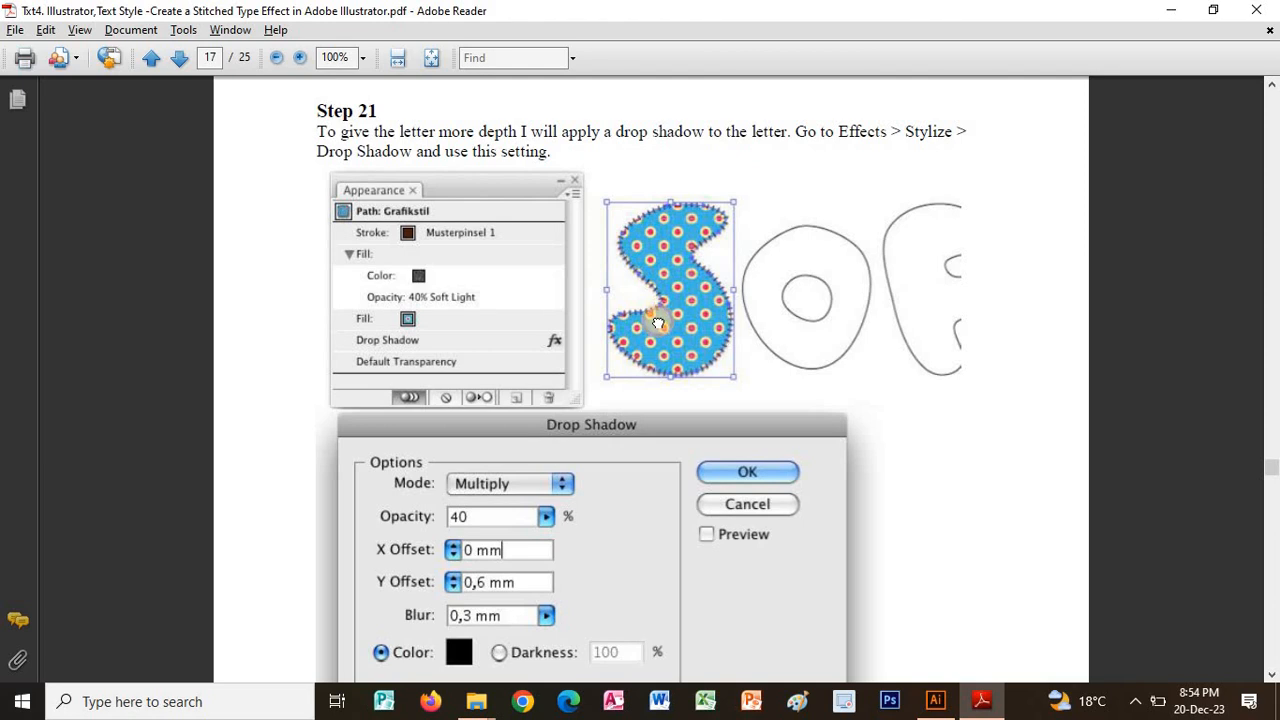
{"action": "left_click_drag", "start_coordinate": [659, 323], "coordinate": [657, 263]}
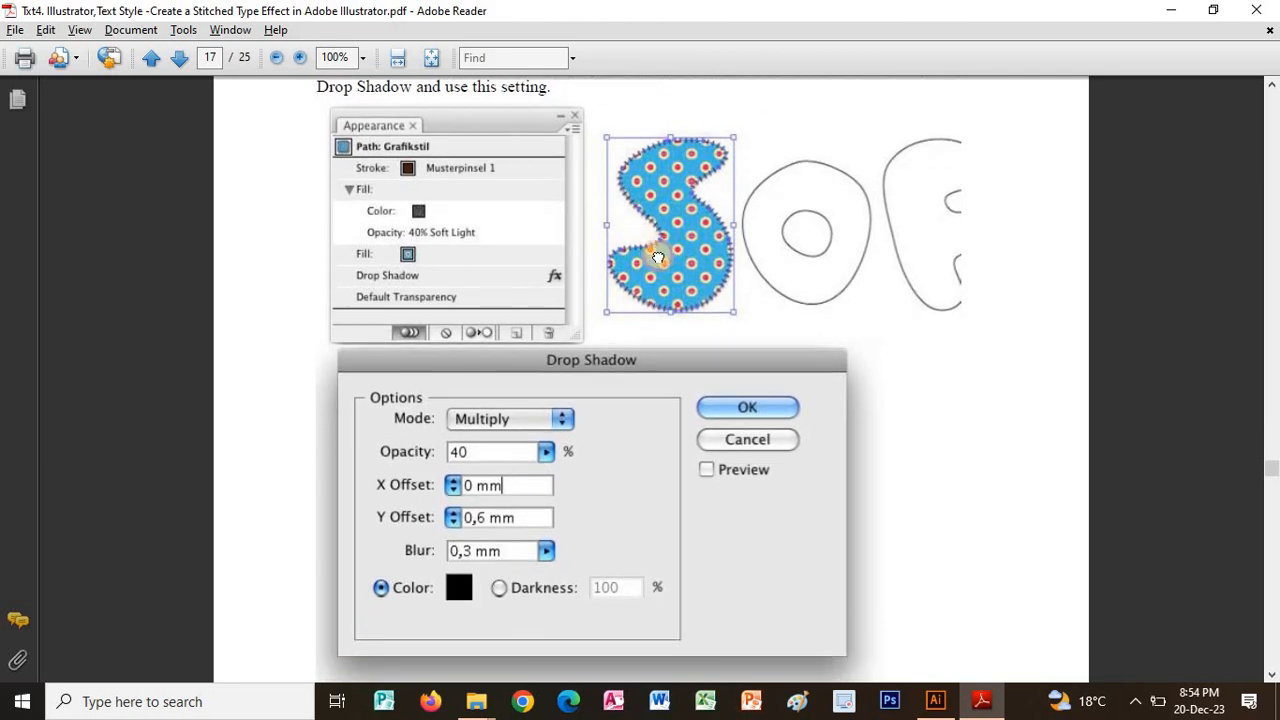
{"action": "scroll", "coordinate": [656, 300], "scroll_direction": "down", "scroll_amount": 2}
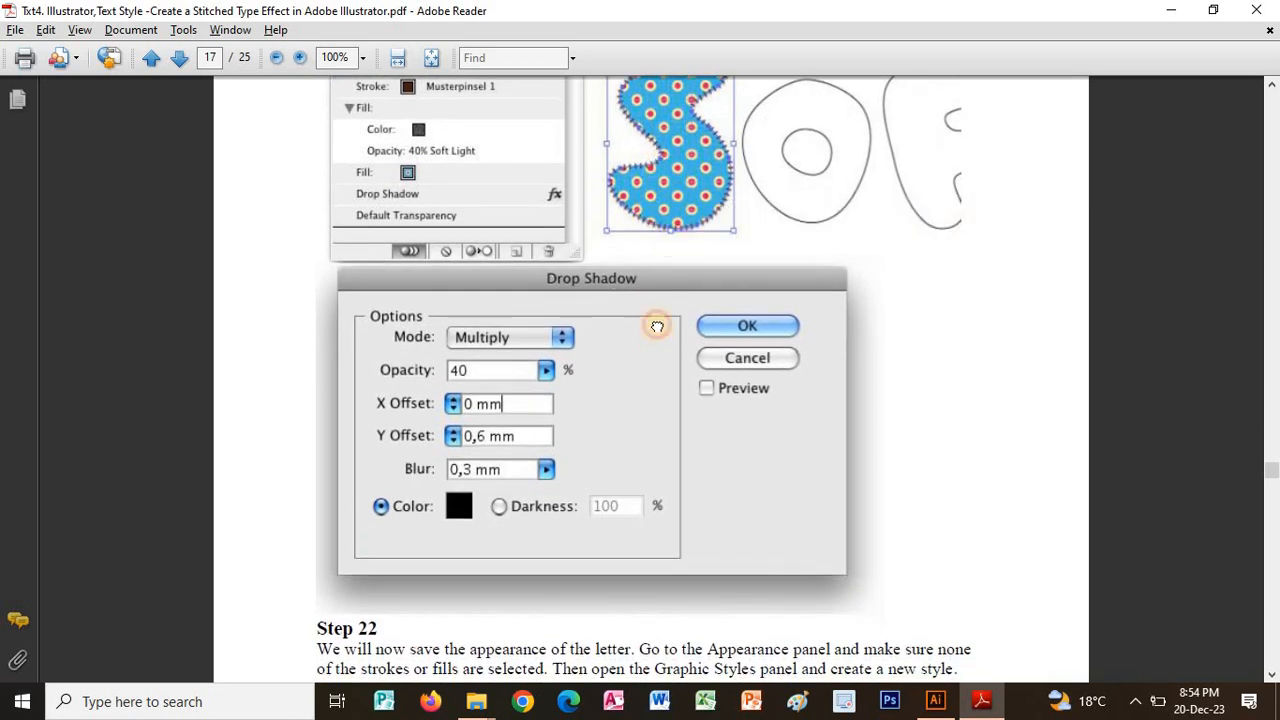
{"action": "scroll", "coordinate": [657, 300], "scroll_direction": "down", "scroll_amount": 3}
{"action": "scroll", "coordinate": [660, 400], "scroll_direction": "down", "scroll_amount": 7}
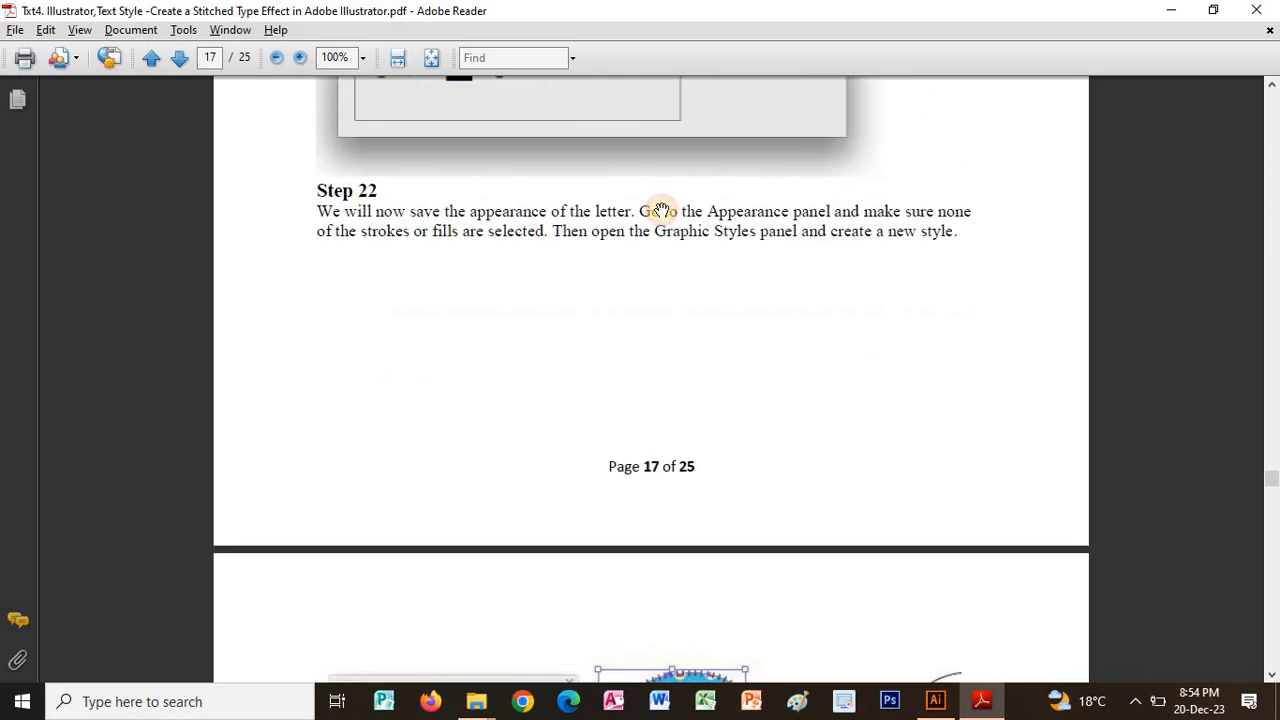
{"action": "scroll", "coordinate": [665, 220], "scroll_direction": "down", "scroll_amount": 11}
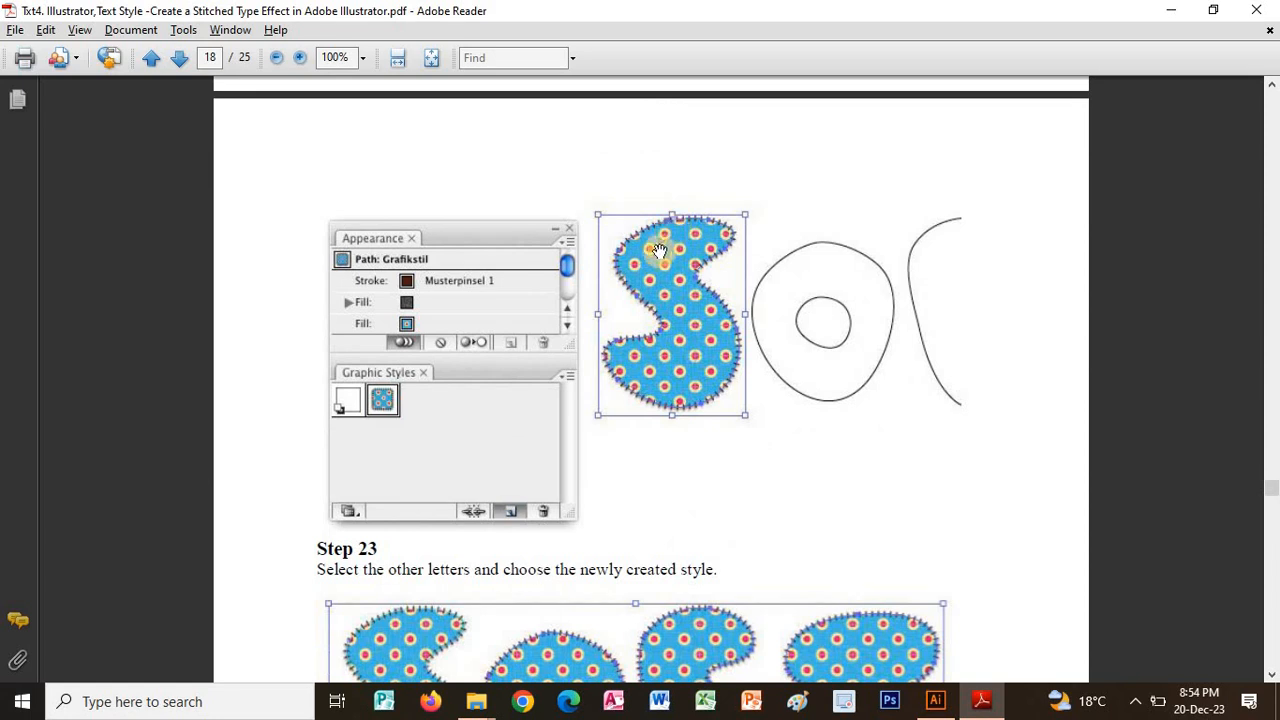
{"action": "scroll", "coordinate": [578, 178], "scroll_direction": "down", "scroll_amount": 3}
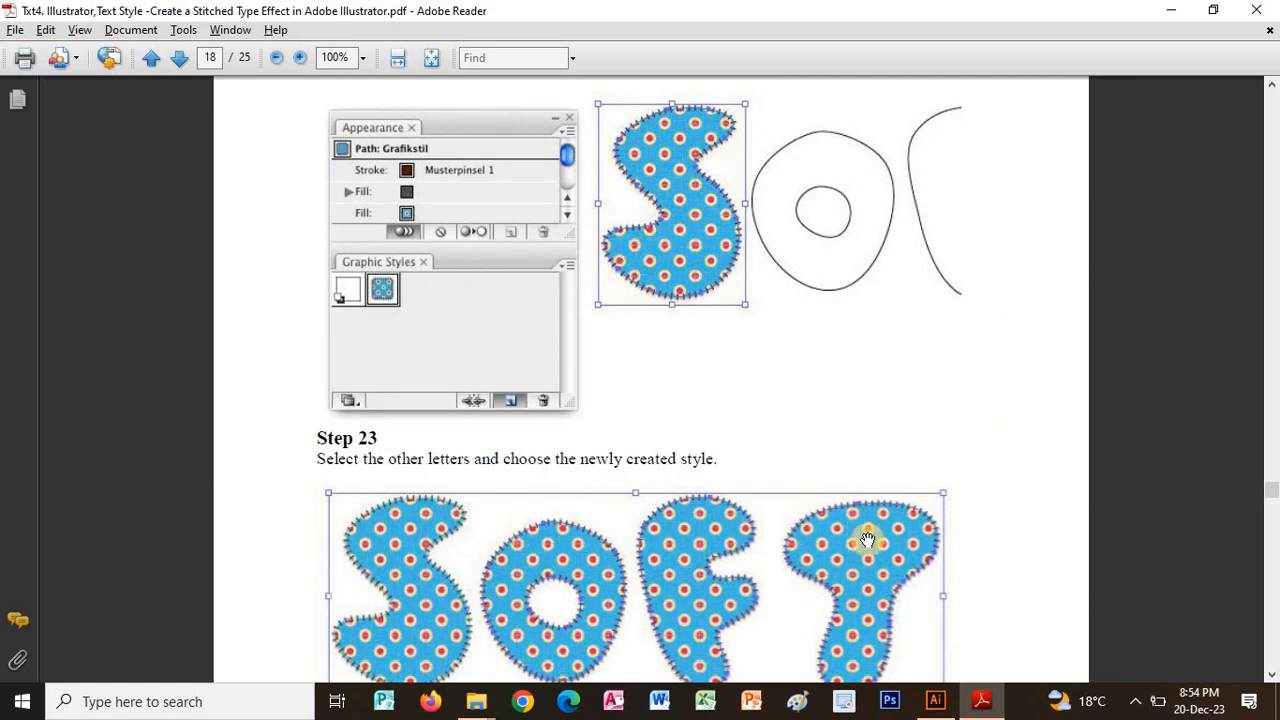
Step: Read guide Steps 23 to 25 on applying the style to the other letters, changing their pattern fills and arranging them
{"action": "scroll", "coordinate": [857, 397], "scroll_direction": "down", "scroll_amount": 4}
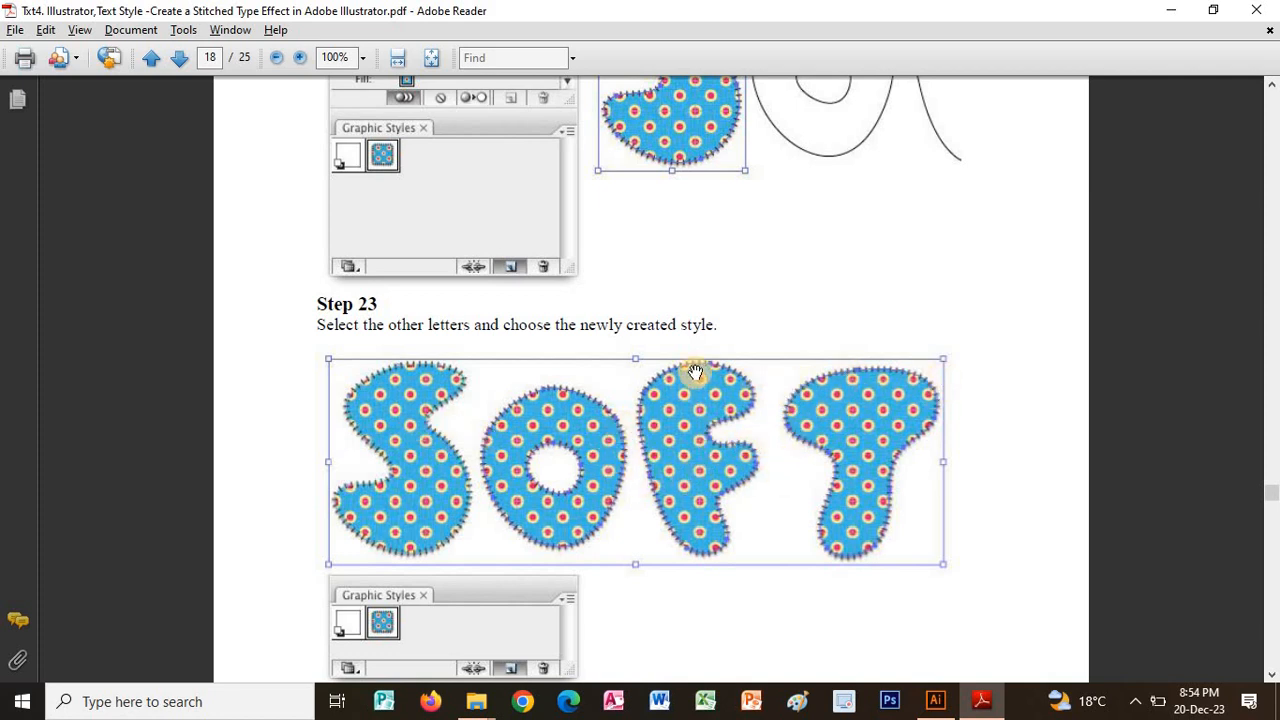
{"action": "scroll", "coordinate": [830, 469], "scroll_direction": "down", "scroll_amount": 10}
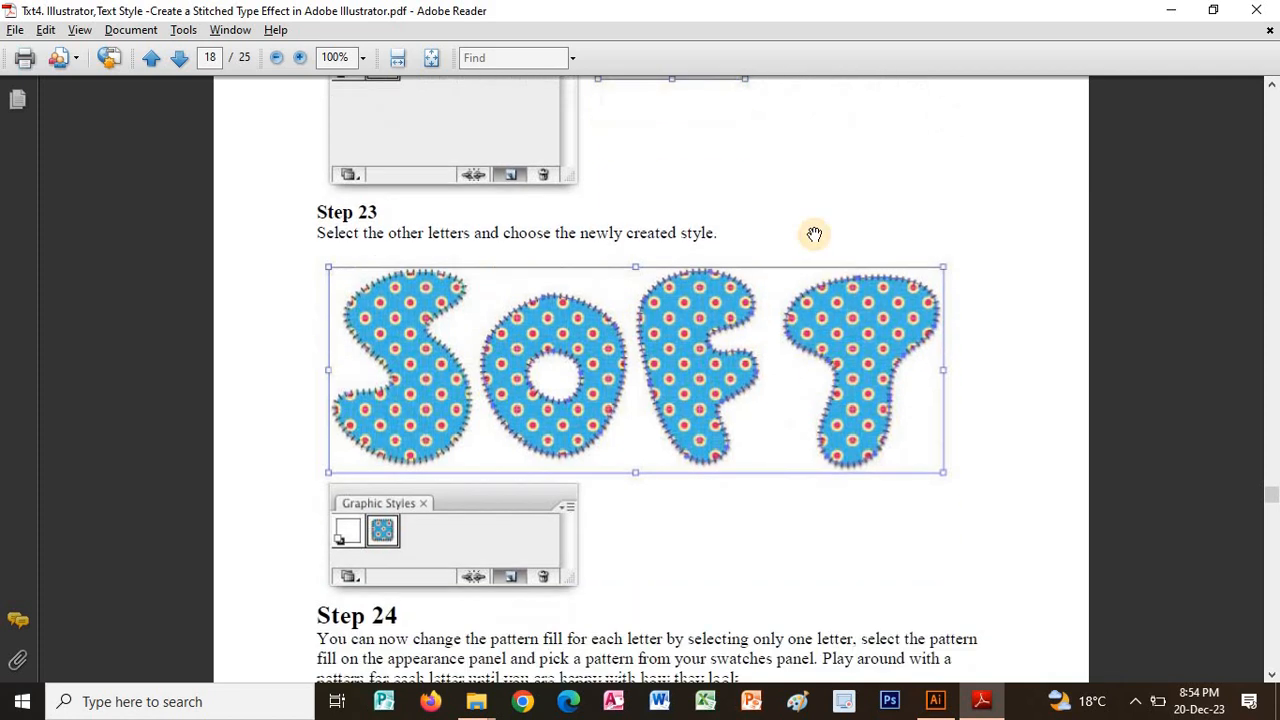
{"action": "scroll", "coordinate": [640, 268], "scroll_direction": "down", "scroll_amount": 10}
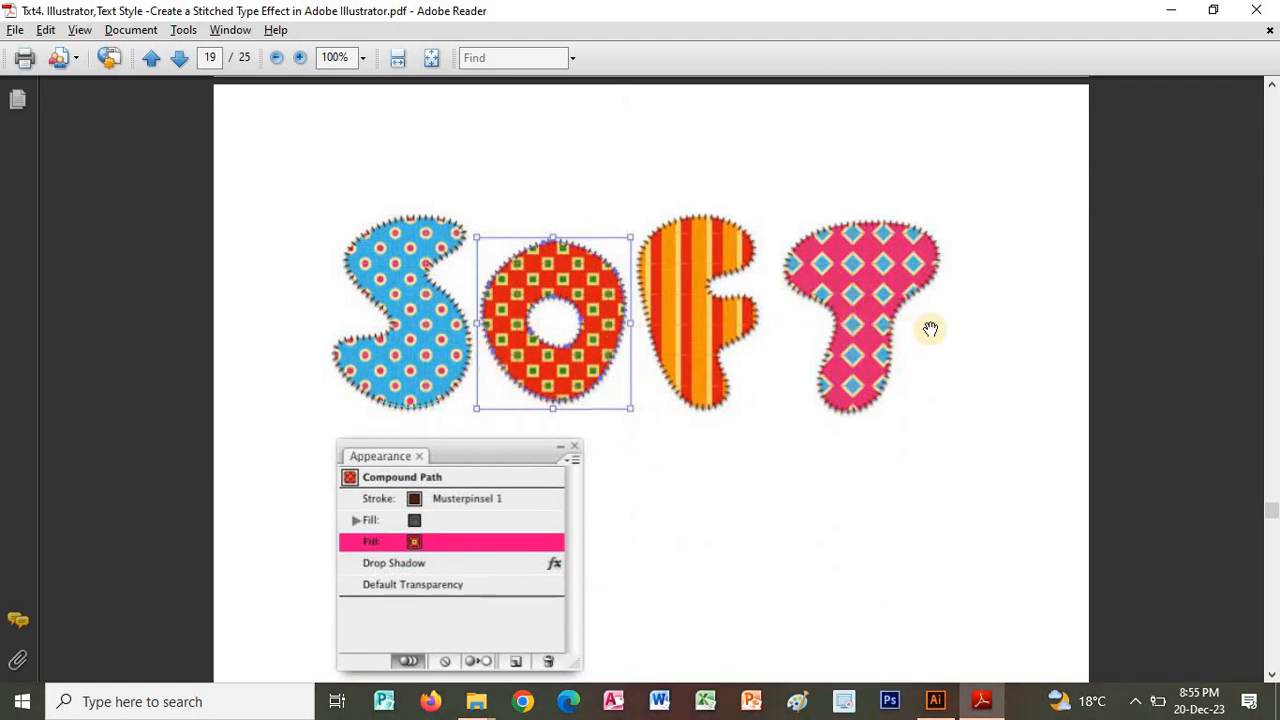
{"action": "scroll", "coordinate": [680, 450], "scroll_direction": "down", "scroll_amount": 3}
{"action": "scroll", "coordinate": [693, 471], "scroll_direction": "down", "scroll_amount": 4}
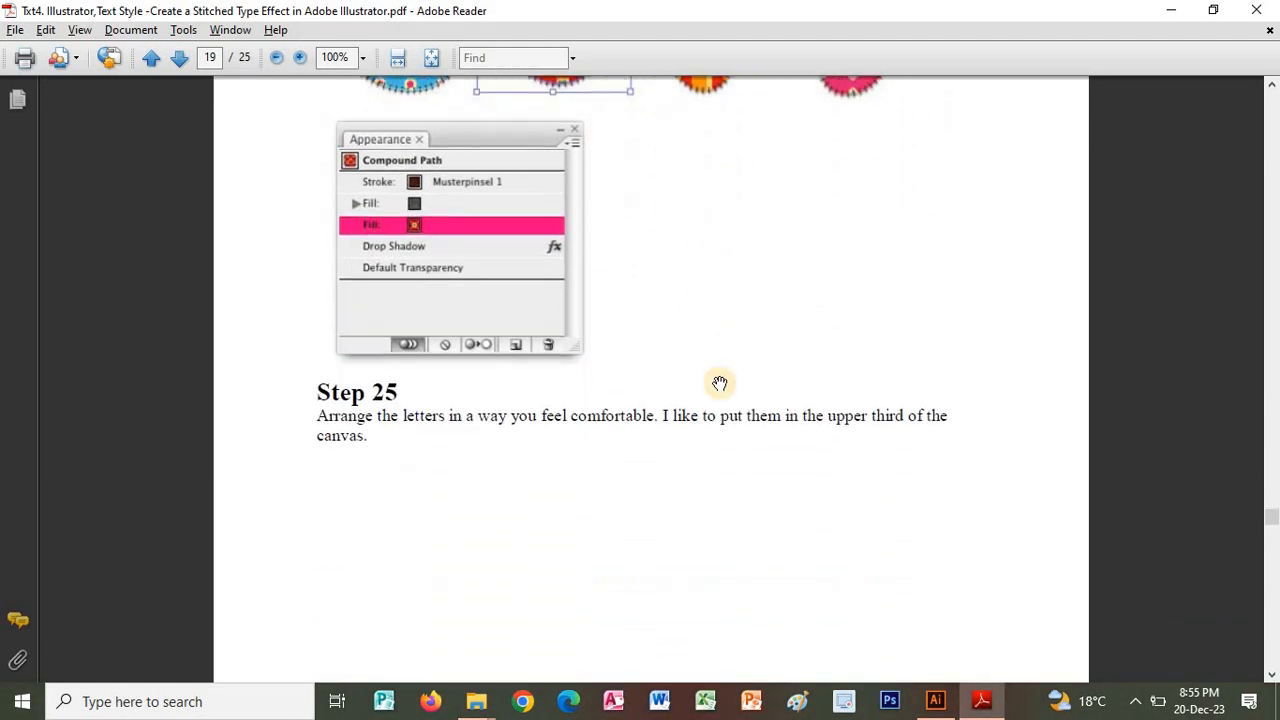
{"action": "scroll", "coordinate": [706, 469], "scroll_direction": "down", "scroll_amount": 4}
{"action": "scroll", "coordinate": [715, 307], "scroll_direction": "down", "scroll_amount": 12}
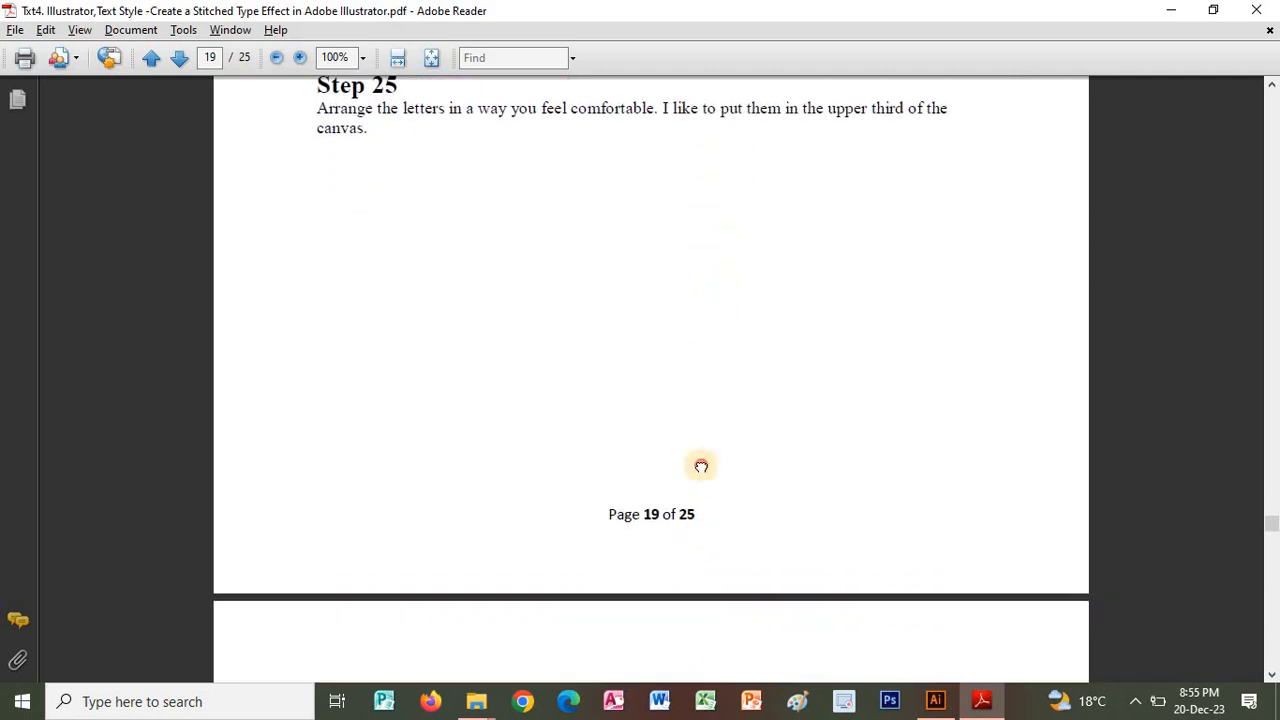
{"action": "scroll", "coordinate": [742, 430], "scroll_direction": "down", "scroll_amount": 3}
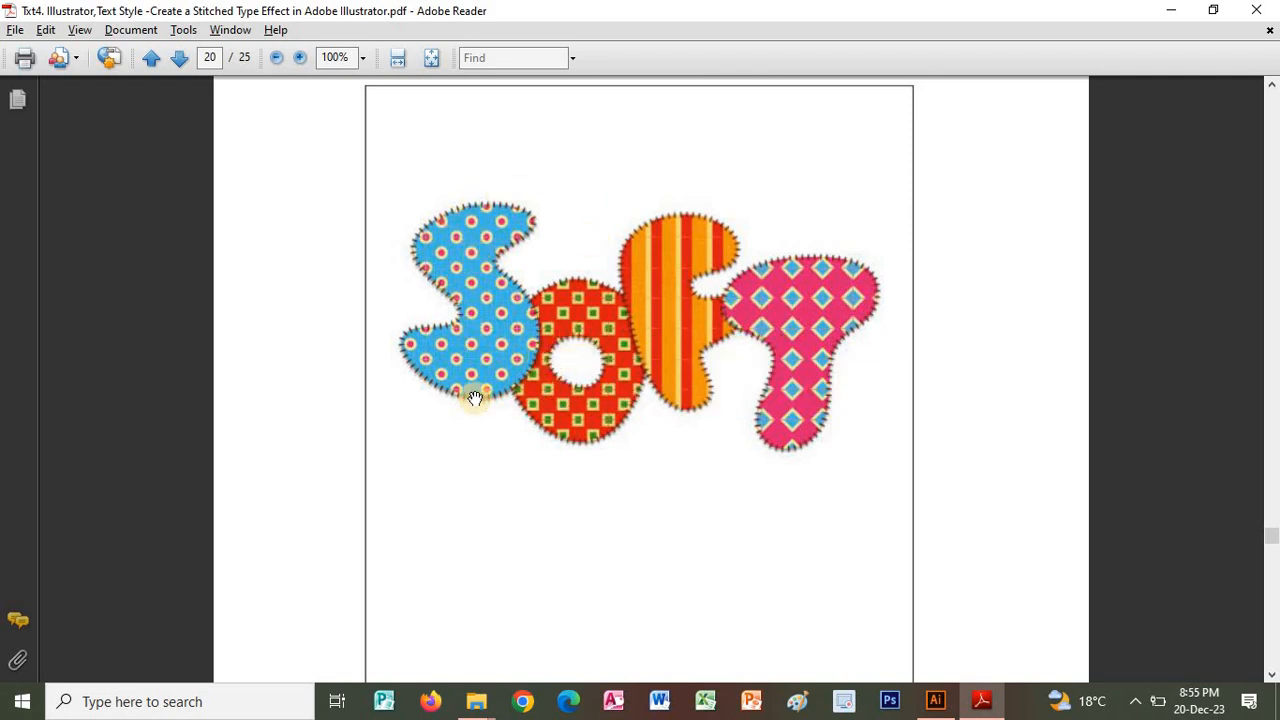
Step: Read the guide's Adding a Background section from Step 26 through to the finished artwork on the last page
{"action": "scroll", "coordinate": [770, 500], "scroll_direction": "down", "scroll_amount": 10}
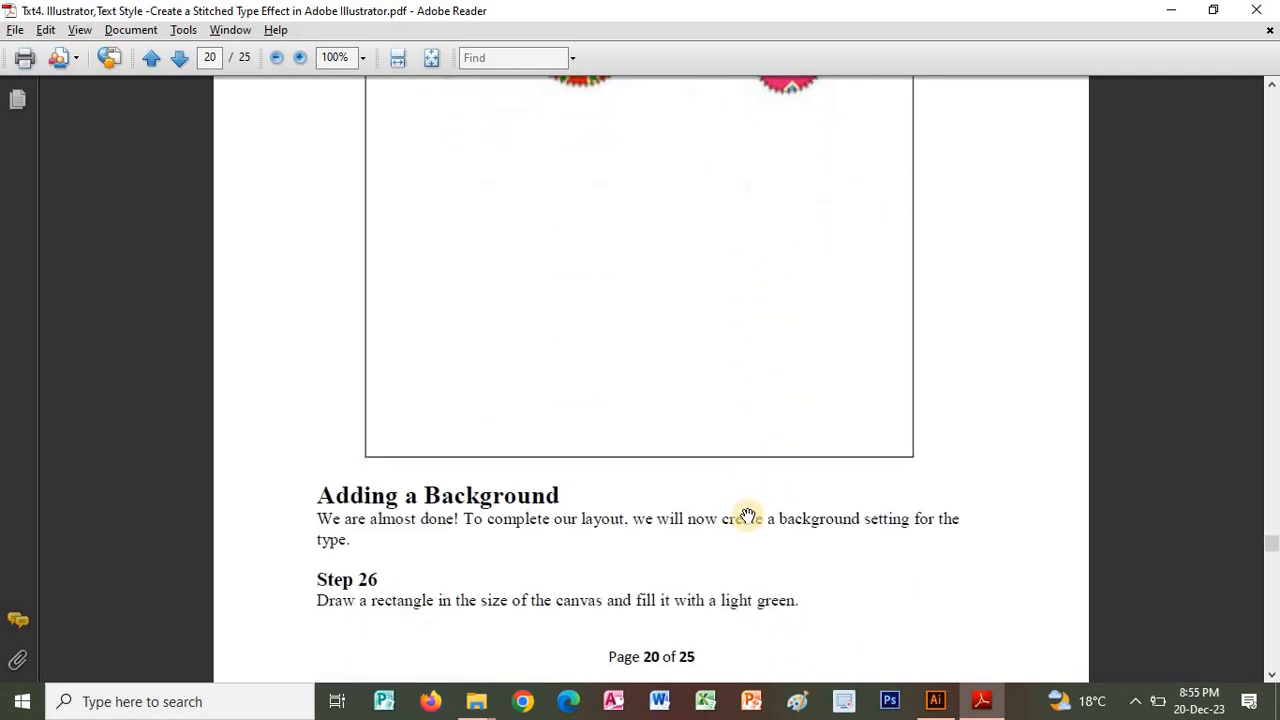
{"action": "scroll", "coordinate": [760, 440], "scroll_direction": "down", "scroll_amount": 10}
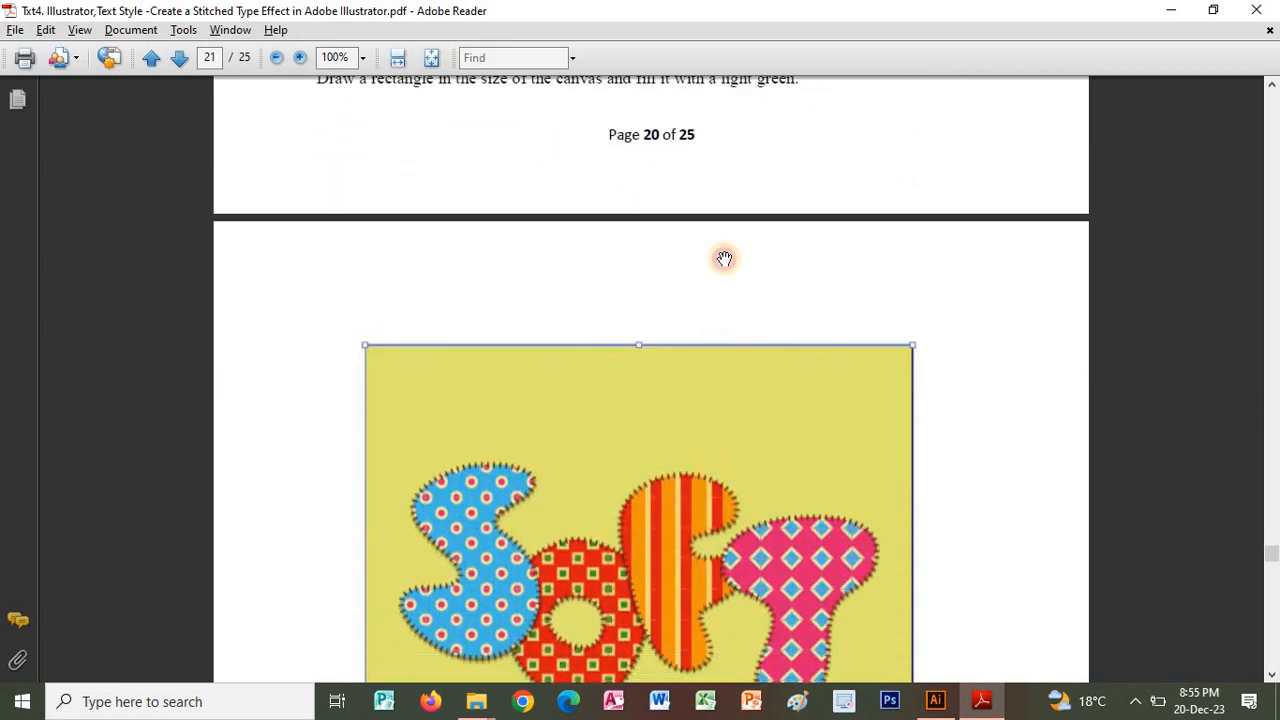
{"action": "scroll", "coordinate": [709, 385], "scroll_direction": "down", "scroll_amount": 8}
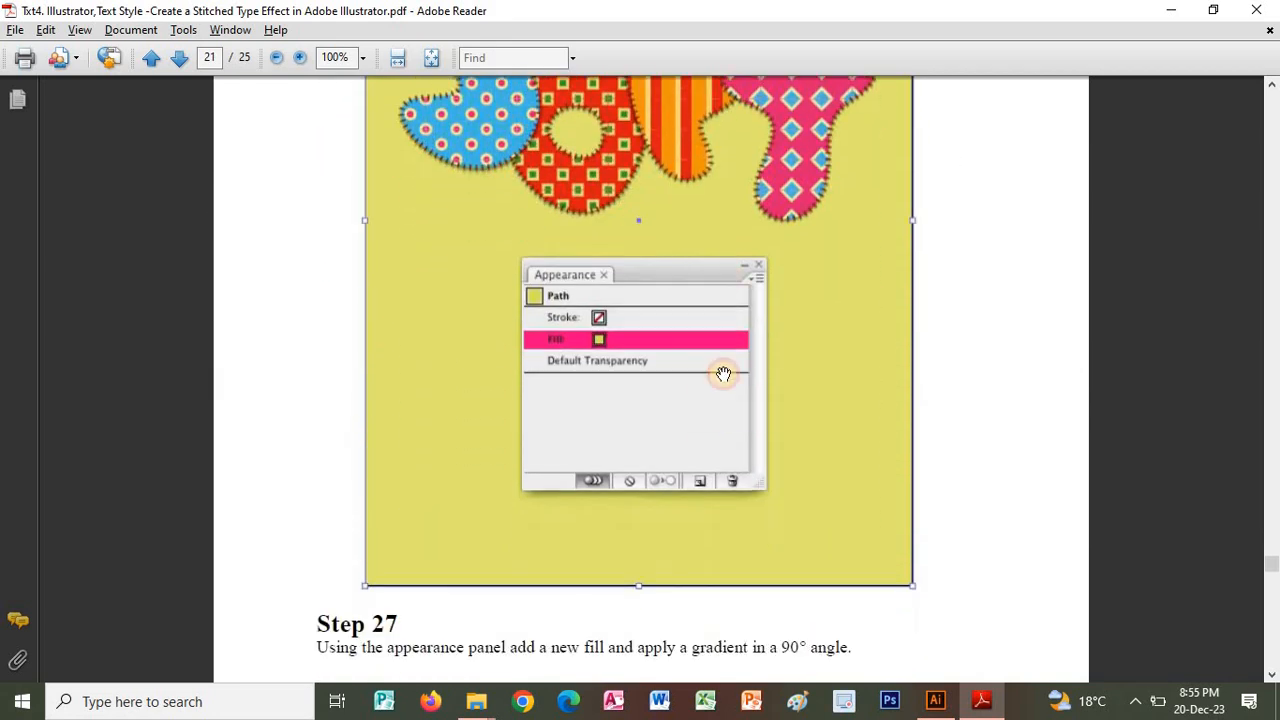
{"action": "scroll", "coordinate": [735, 342], "scroll_direction": "down", "scroll_amount": 12}
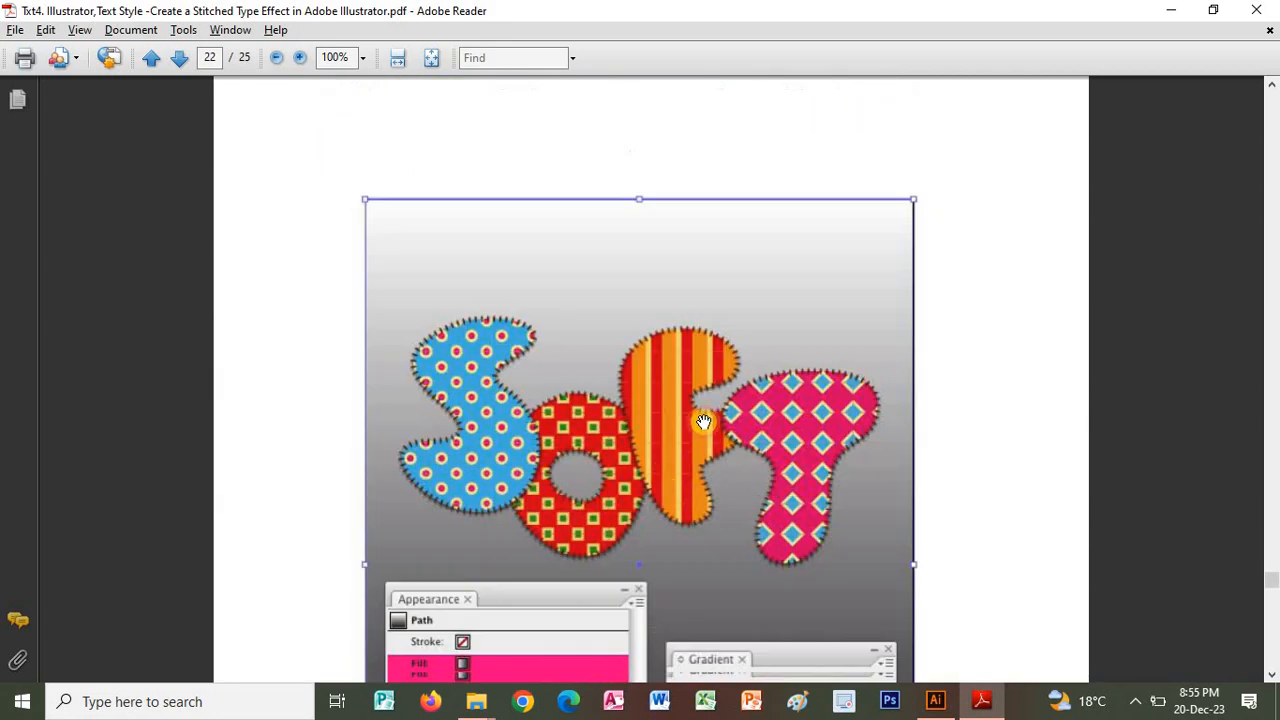
{"action": "scroll", "coordinate": [709, 525], "scroll_direction": "down", "scroll_amount": 3}
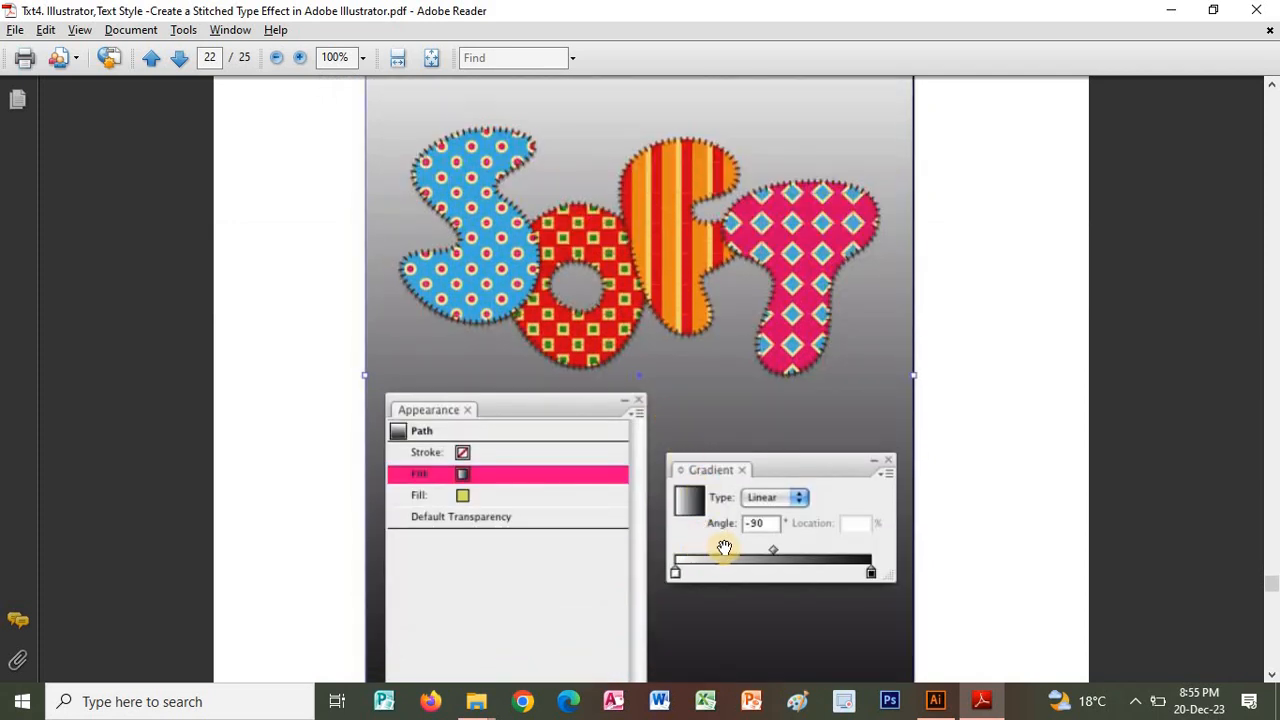
{"action": "scroll", "coordinate": [726, 466], "scroll_direction": "down", "scroll_amount": 15}
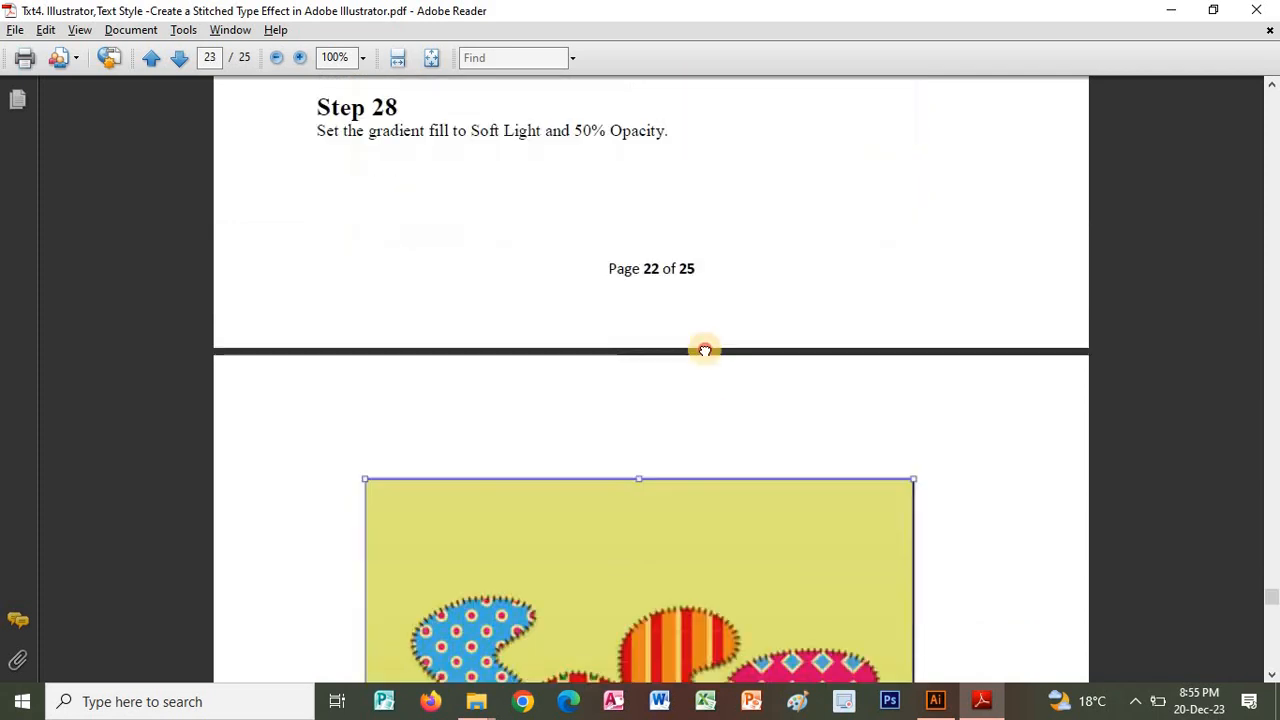
{"action": "scroll", "coordinate": [705, 350], "scroll_direction": "down", "scroll_amount": 12}
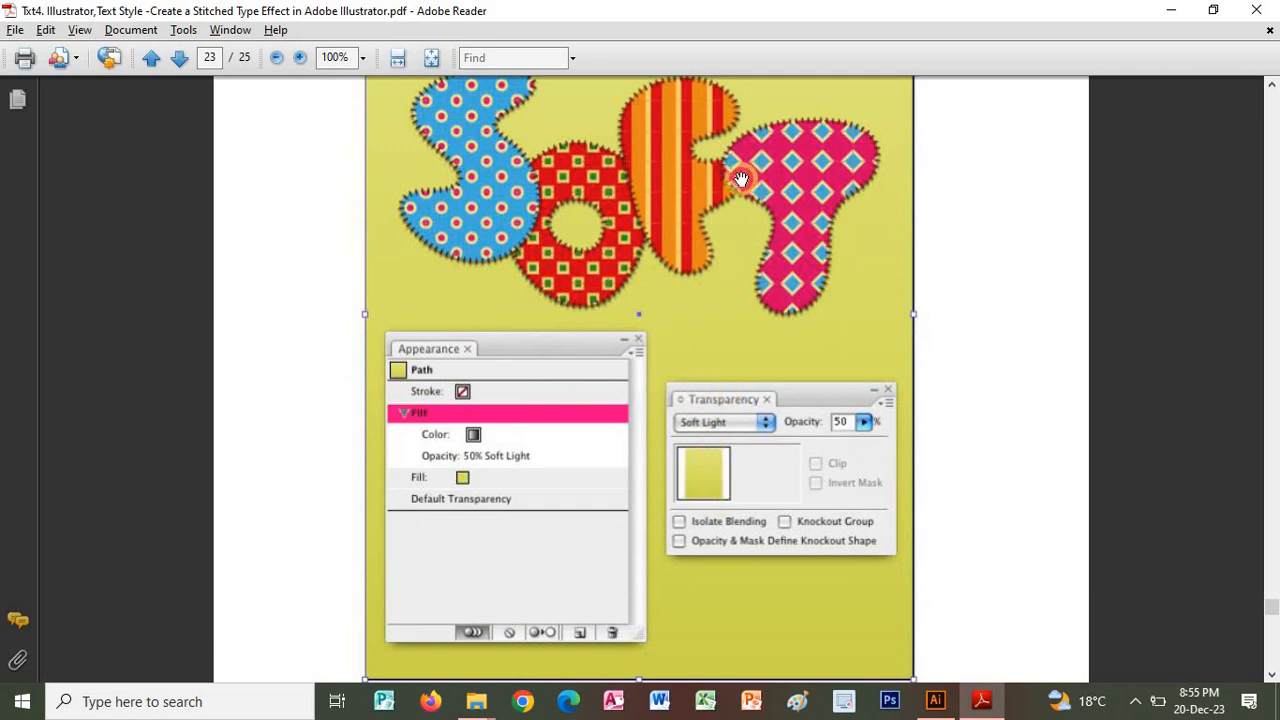
{"action": "scroll", "coordinate": [741, 179], "scroll_direction": "down", "scroll_amount": 20}
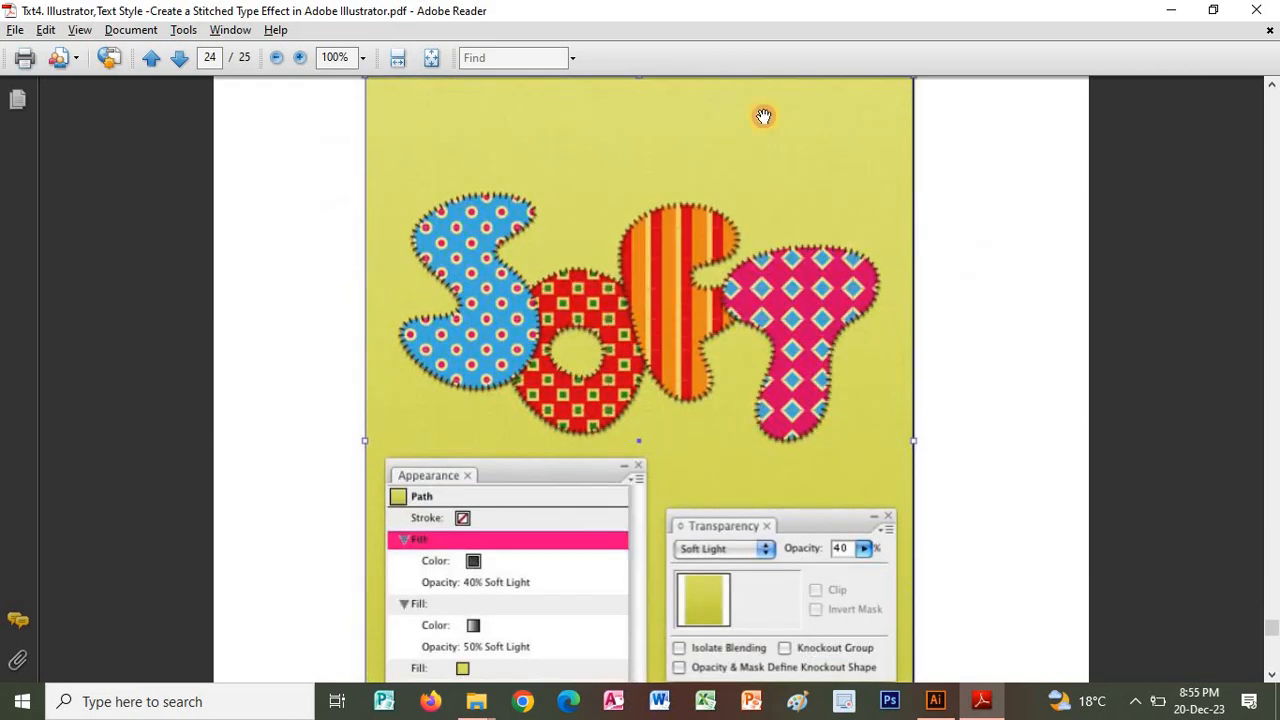
{"action": "scroll", "coordinate": [763, 117], "scroll_direction": "down", "scroll_amount": 20}
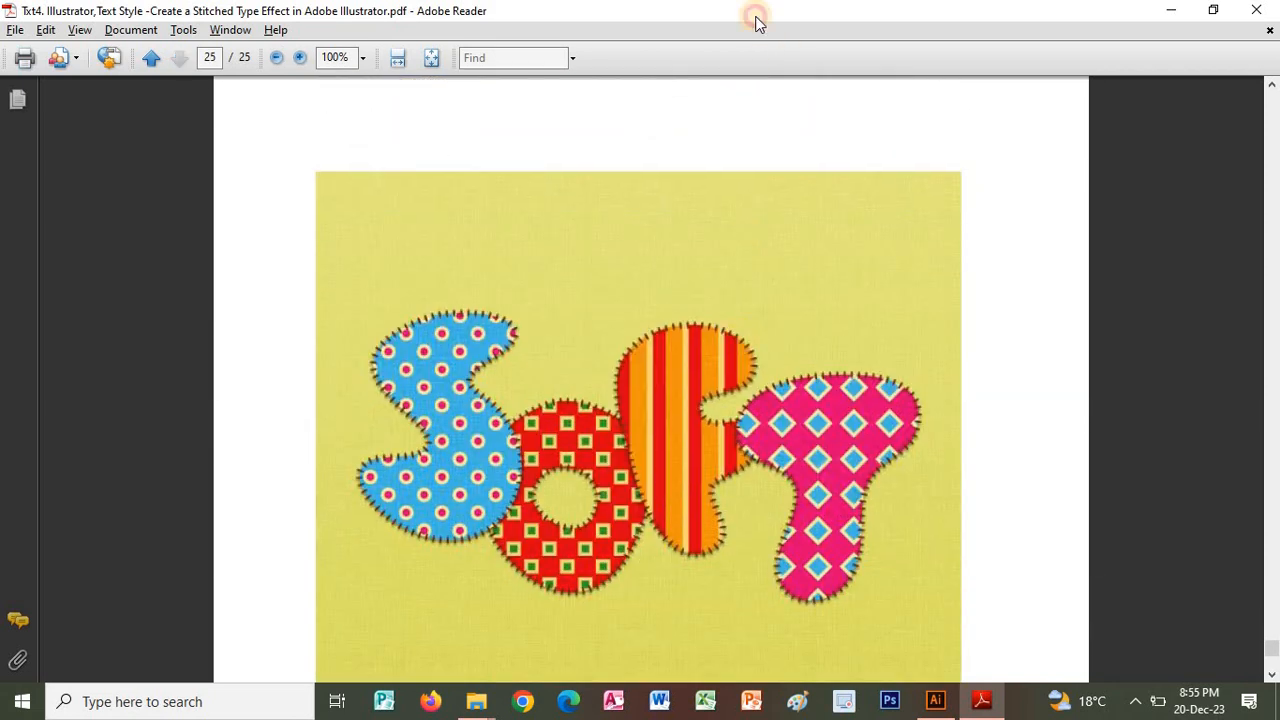
Step: Examine the finished stitched artwork on the guide's last page and look back over the background pages to Step 25
{"action": "scroll", "coordinate": [757, 171], "scroll_direction": "down", "scroll_amount": 8}
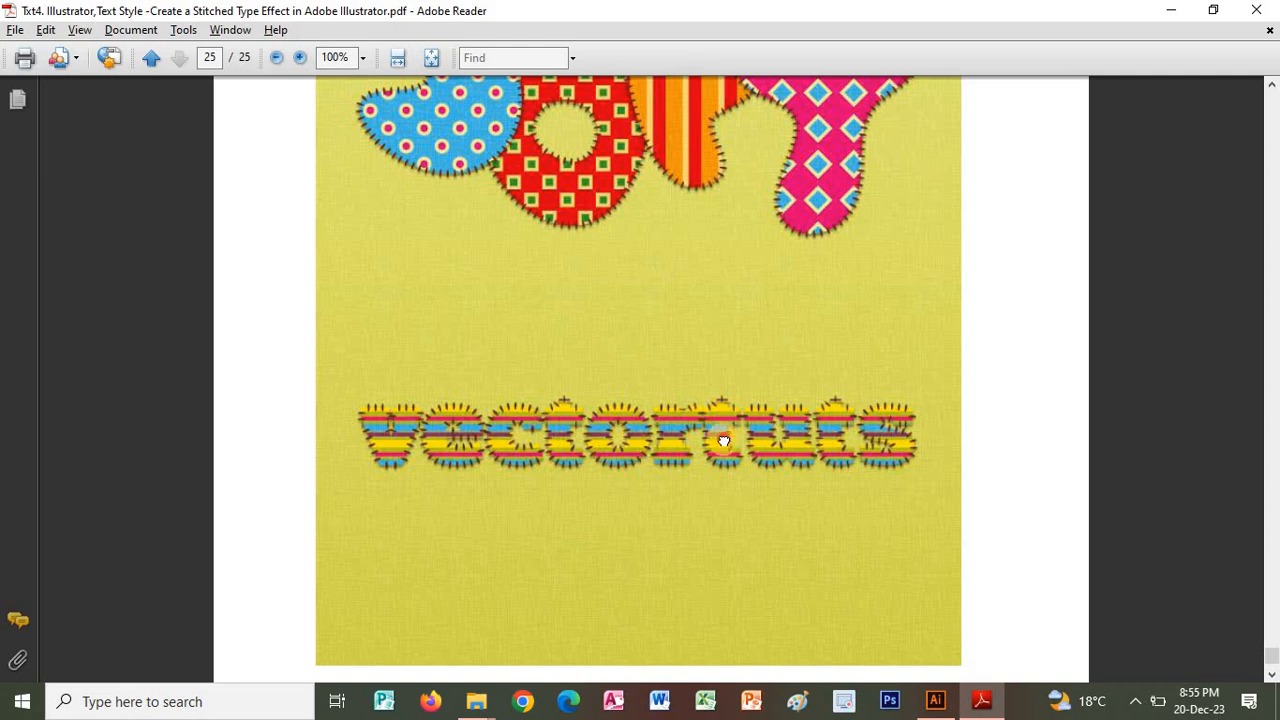
{"action": "scroll", "coordinate": [723, 441], "scroll_direction": "up", "scroll_amount": 3}
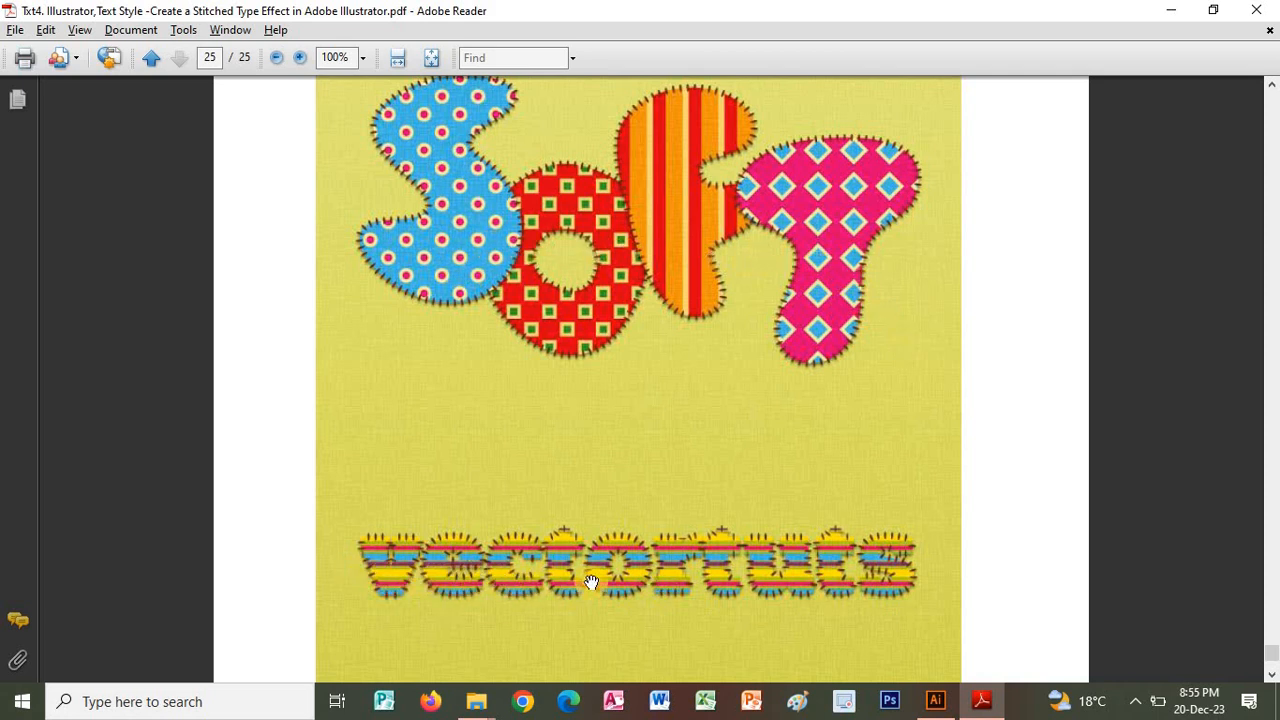
{"action": "scroll", "coordinate": [871, 237], "scroll_direction": "down", "scroll_amount": 3}
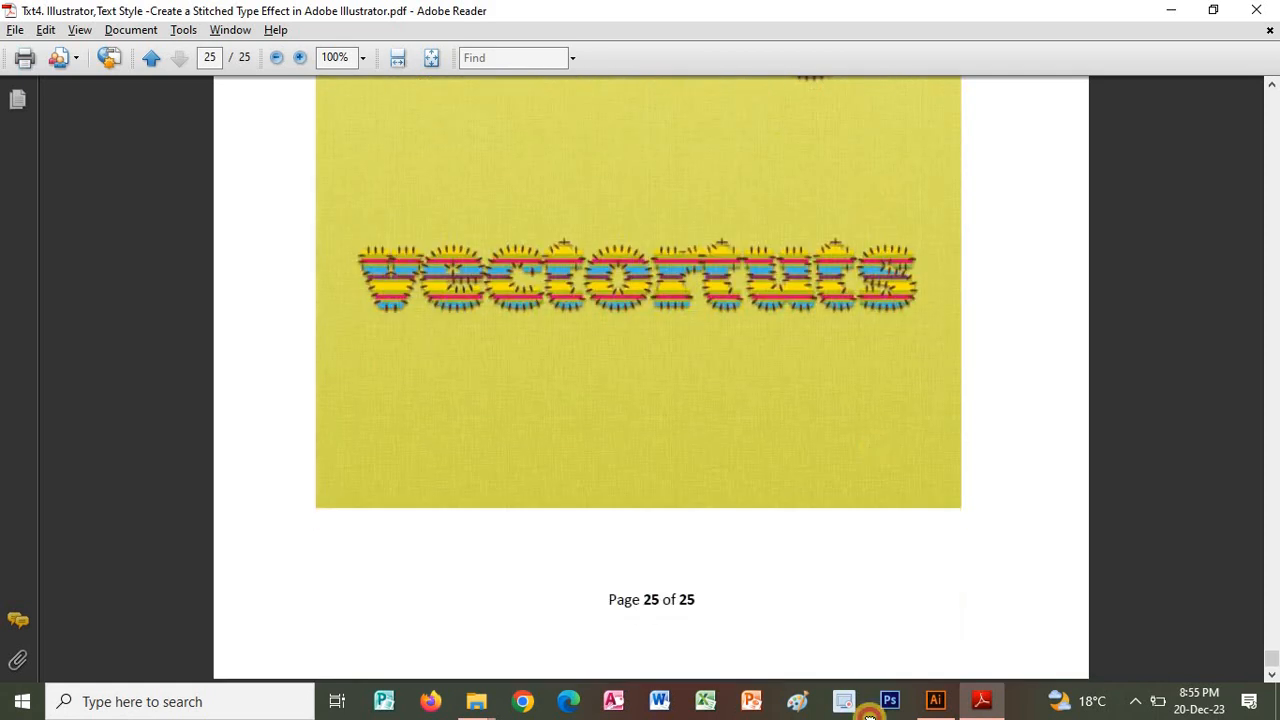
{"action": "scroll", "coordinate": [663, 157], "scroll_direction": "up", "scroll_amount": 7}
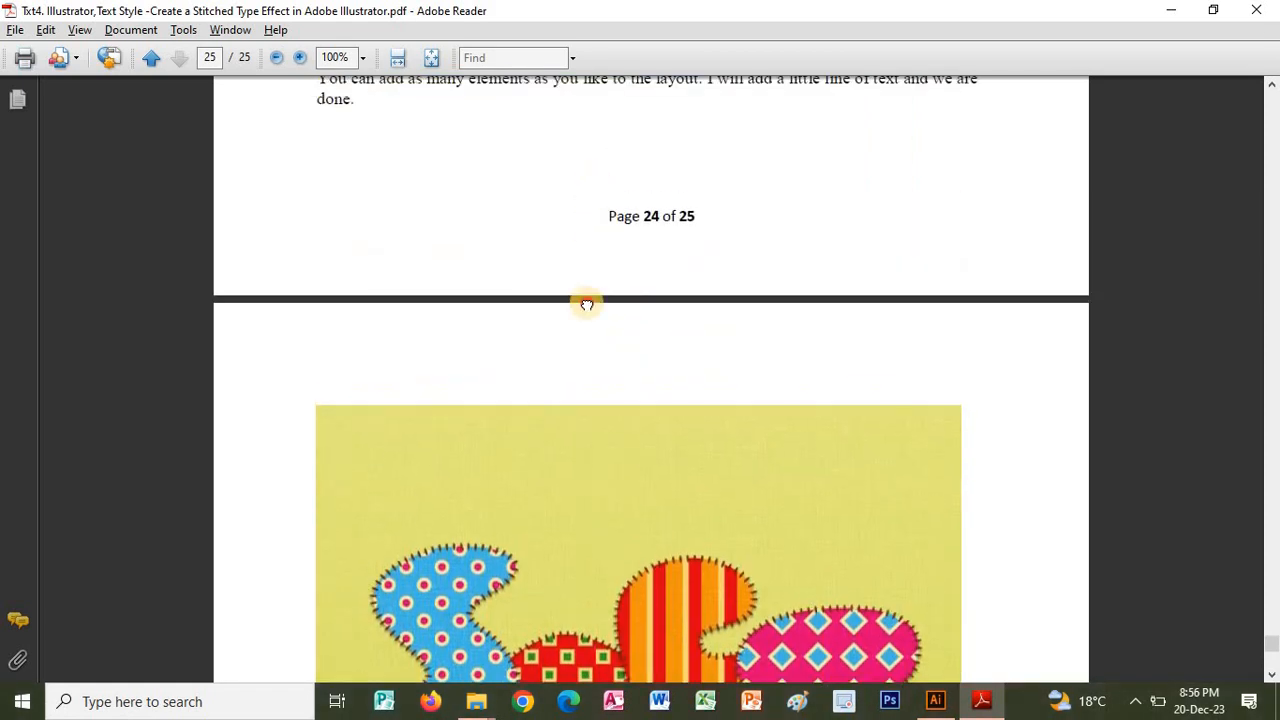
{"action": "scroll", "coordinate": [578, 315], "scroll_direction": "up", "scroll_amount": 5}
{"action": "scroll", "coordinate": [524, 455], "scroll_direction": "up", "scroll_amount": 10}
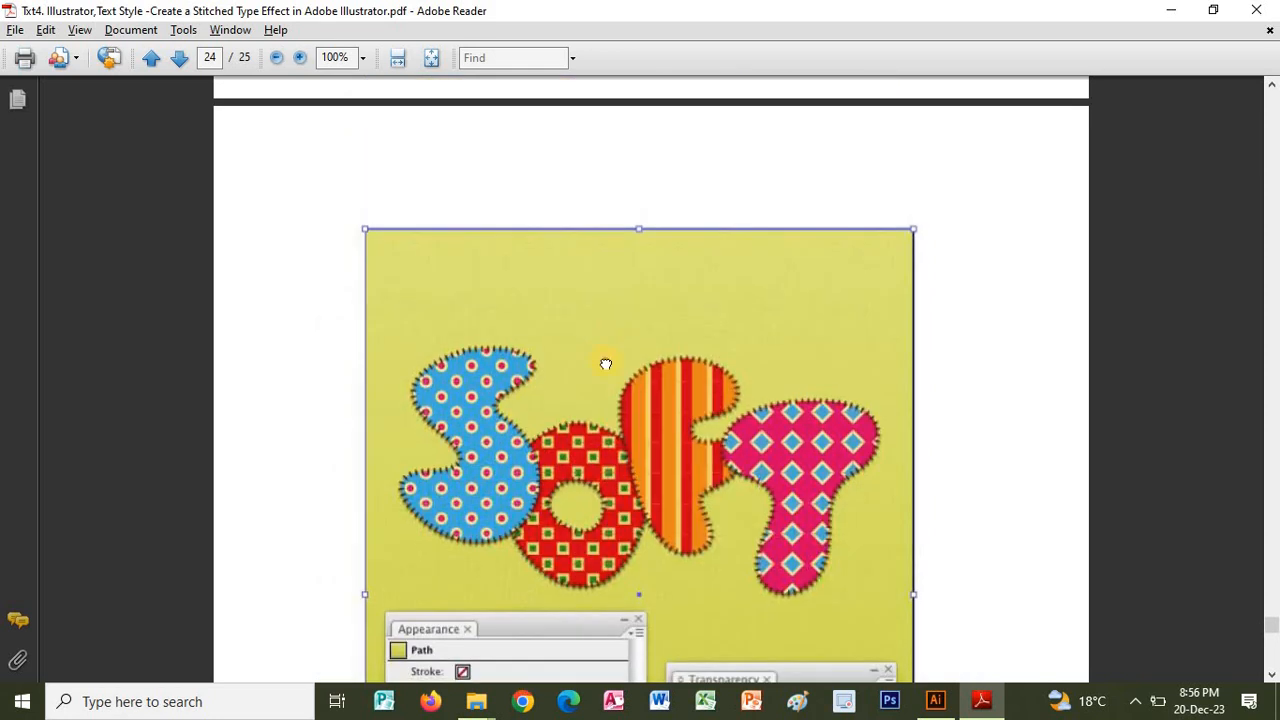
{"action": "scroll", "coordinate": [547, 510], "scroll_direction": "up", "scroll_amount": 10}
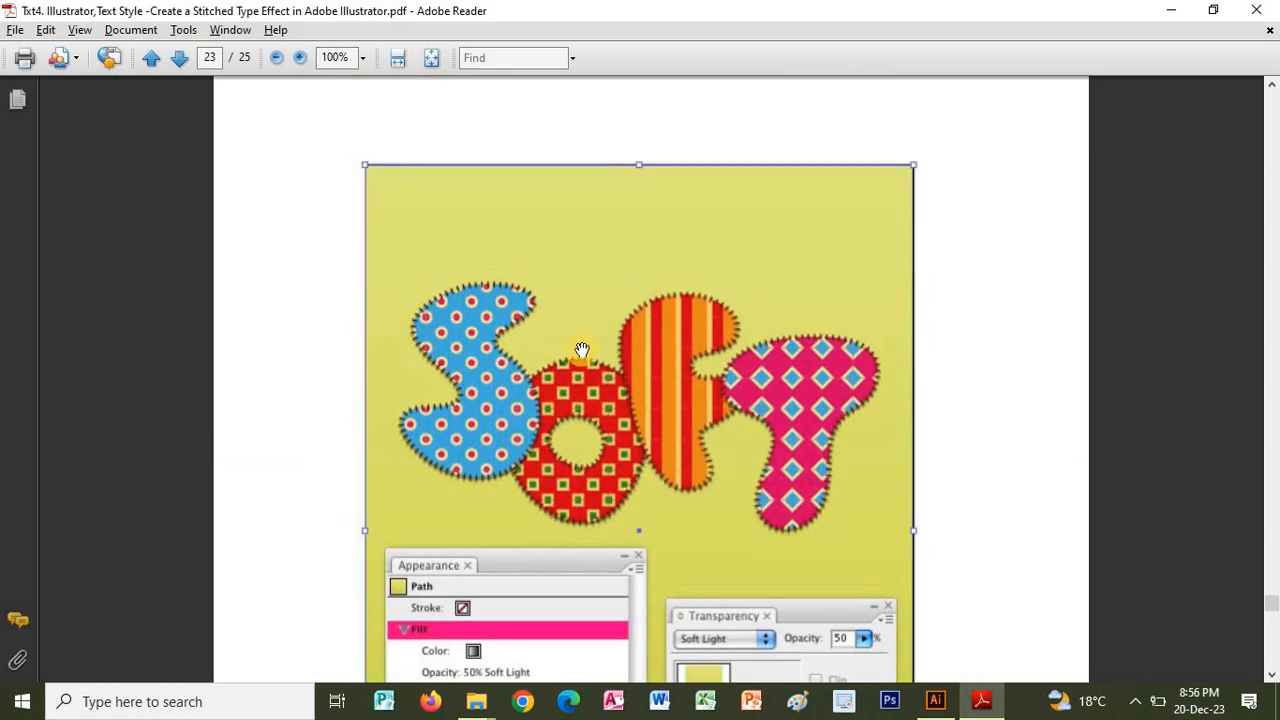
{"action": "scroll", "coordinate": [590, 550], "scroll_direction": "up", "scroll_amount": 10}
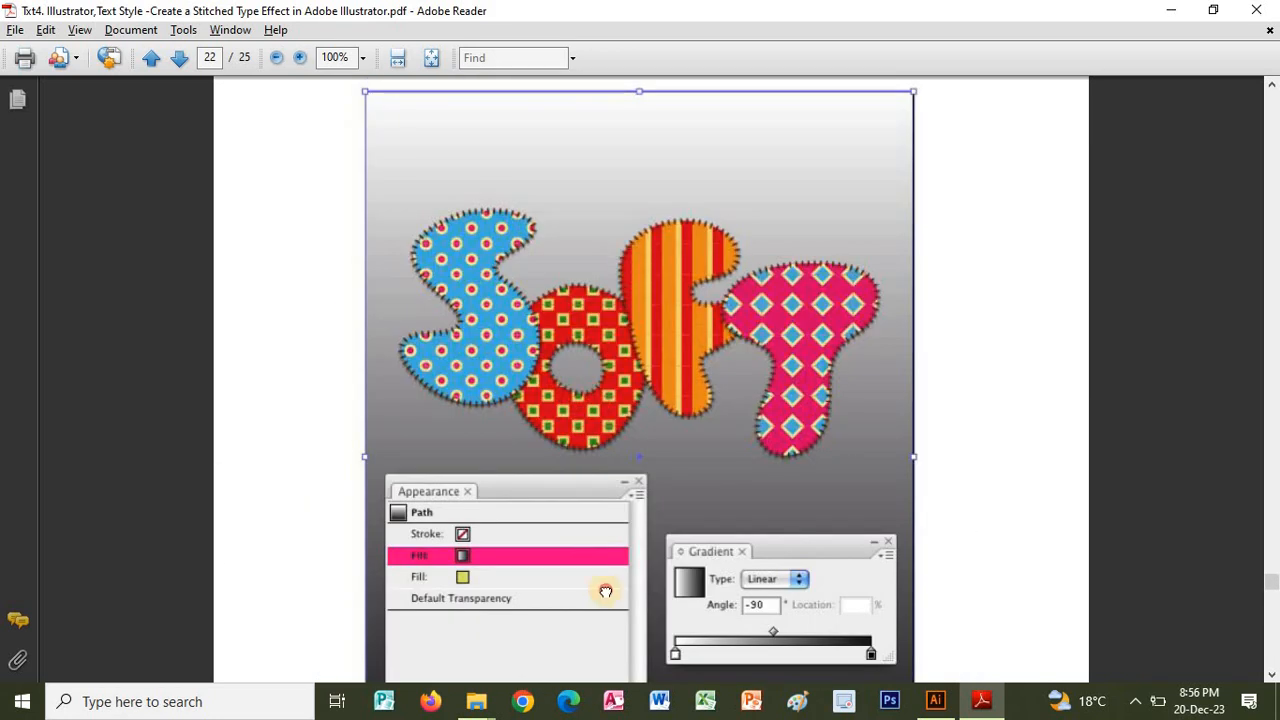
{"action": "scroll", "coordinate": [590, 500], "scroll_direction": "up", "scroll_amount": 10}
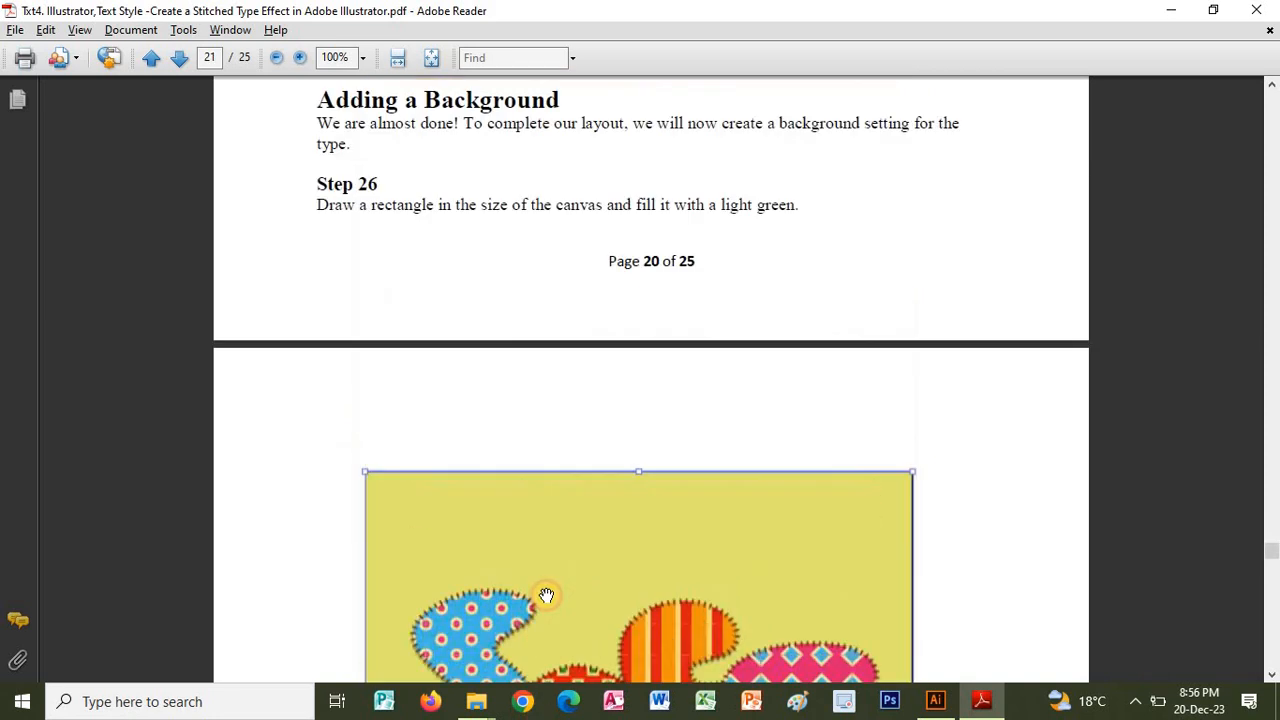
{"action": "scroll", "coordinate": [566, 670], "scroll_direction": "up", "scroll_amount": 10}
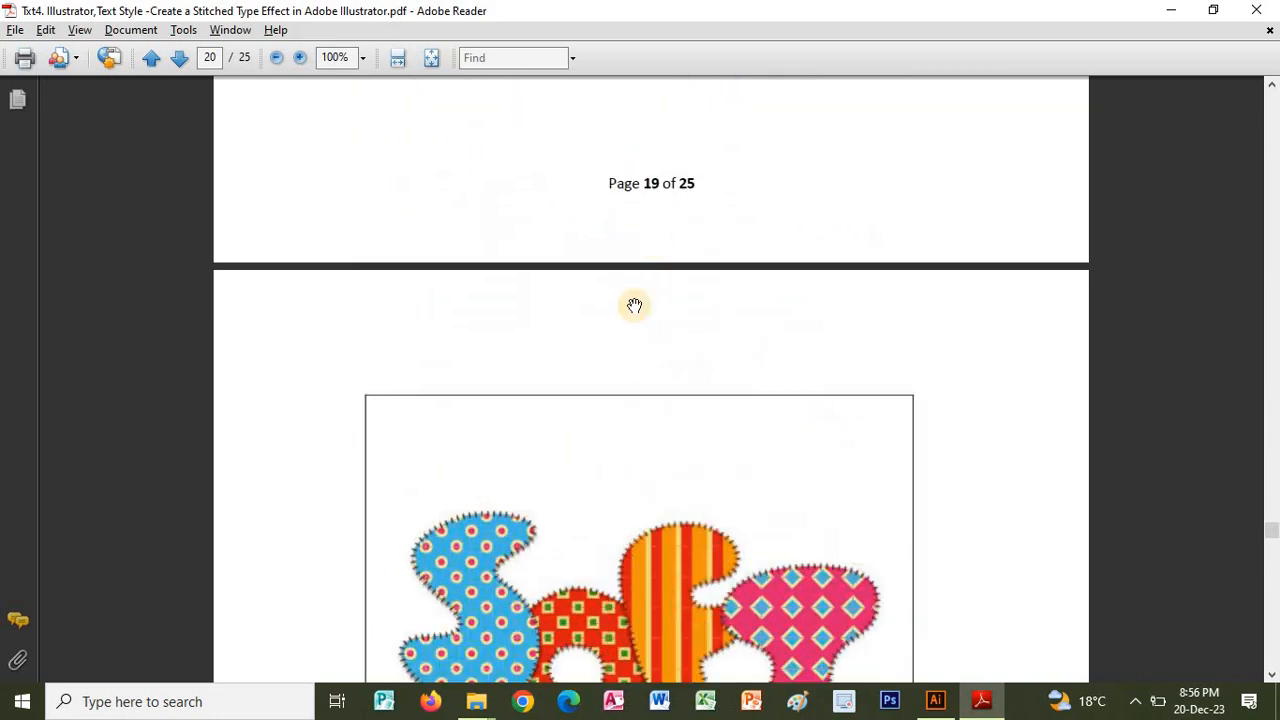
{"action": "scroll", "coordinate": [622, 562], "scroll_direction": "up", "scroll_amount": 3}
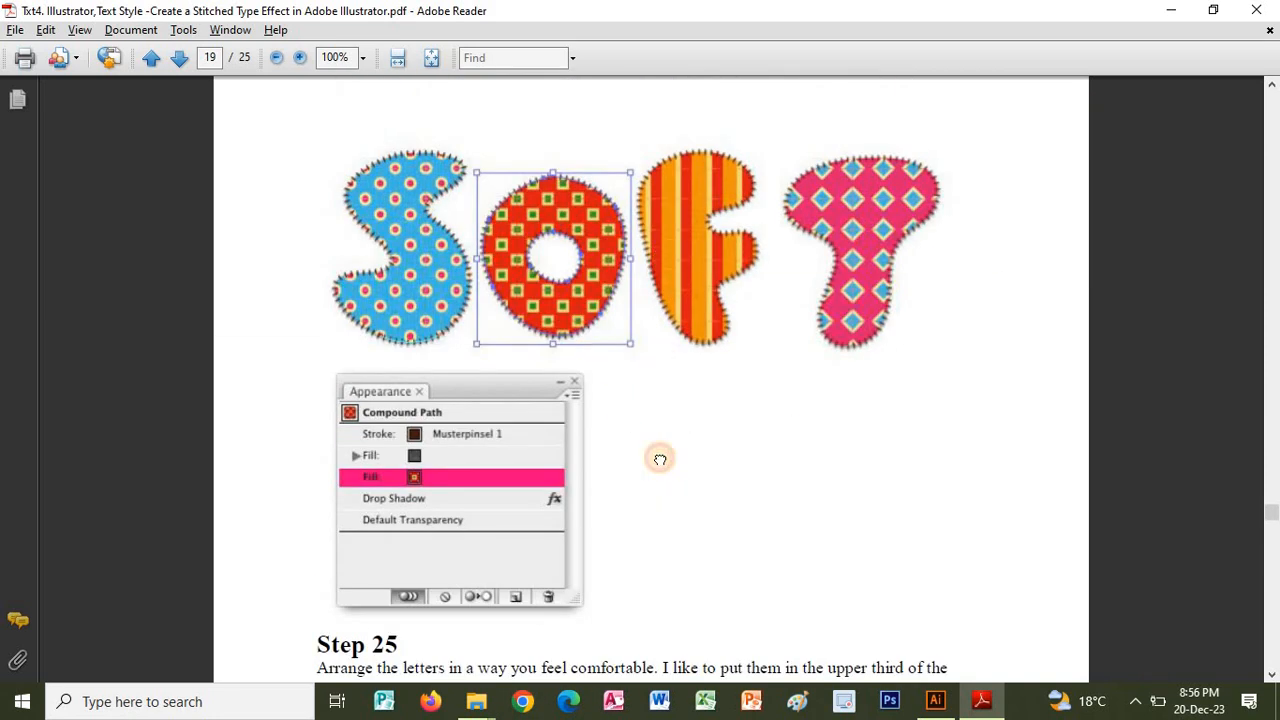
Step: Reread guide Steps 25 and 26 on arranging the letters and drawing a light green rectangle the size of the canvas
{"action": "scroll", "coordinate": [660, 460], "scroll_direction": "up", "scroll_amount": 5}
{"action": "scroll", "coordinate": [660, 569], "scroll_direction": "down", "scroll_amount": 5}
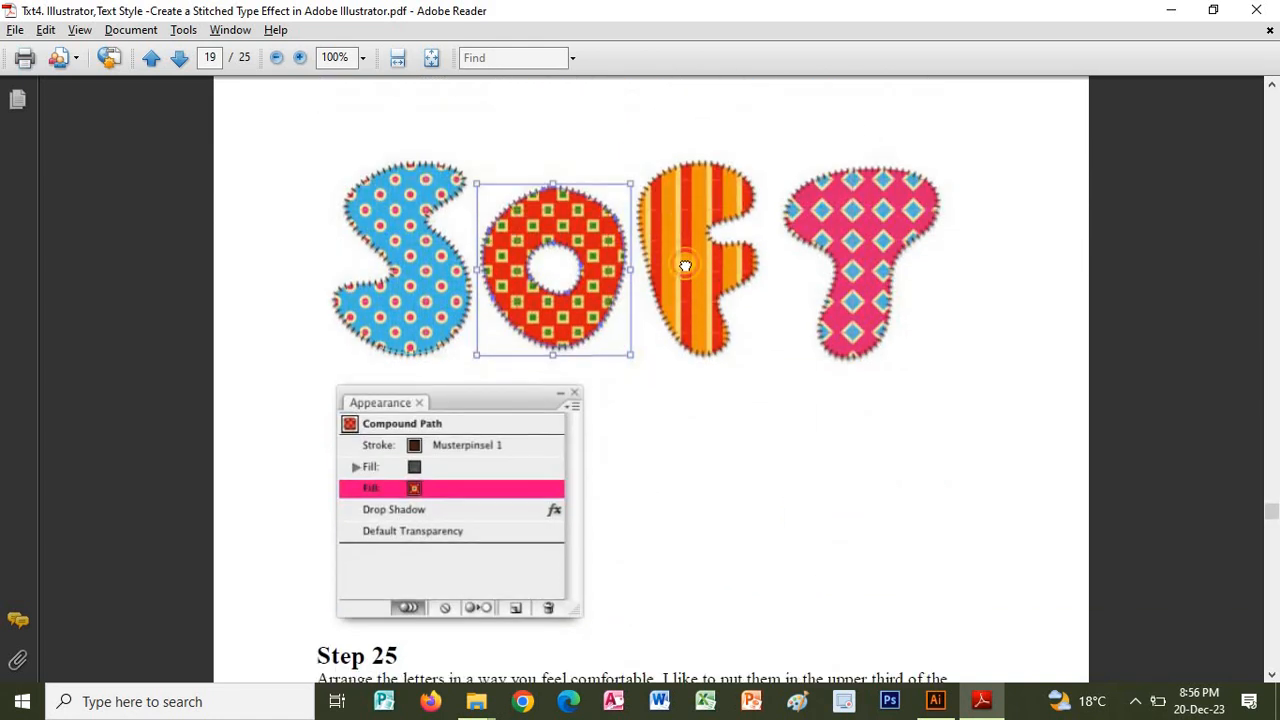
{"action": "scroll", "coordinate": [685, 300], "scroll_direction": "down", "scroll_amount": 6}
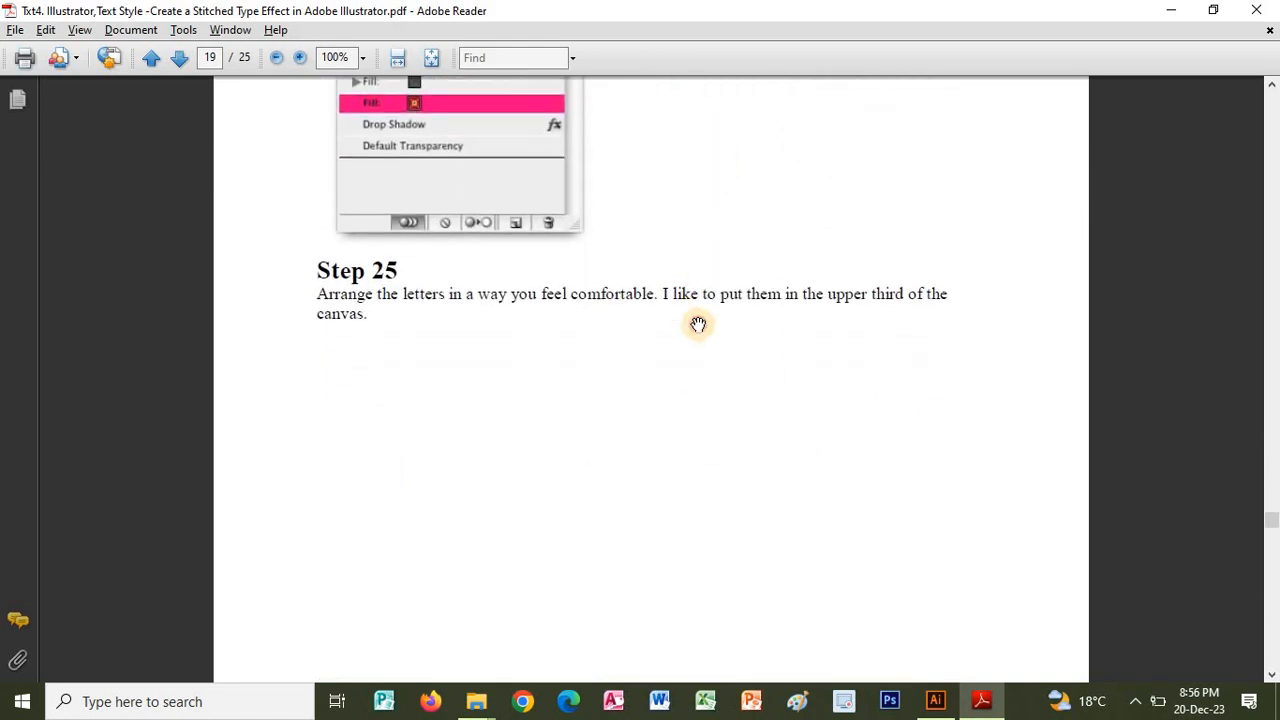
{"action": "left_click_drag", "start_coordinate": [678, 403], "coordinate": [665, 207]}
{"action": "scroll", "coordinate": [665, 207], "scroll_direction": "down", "scroll_amount": 15}
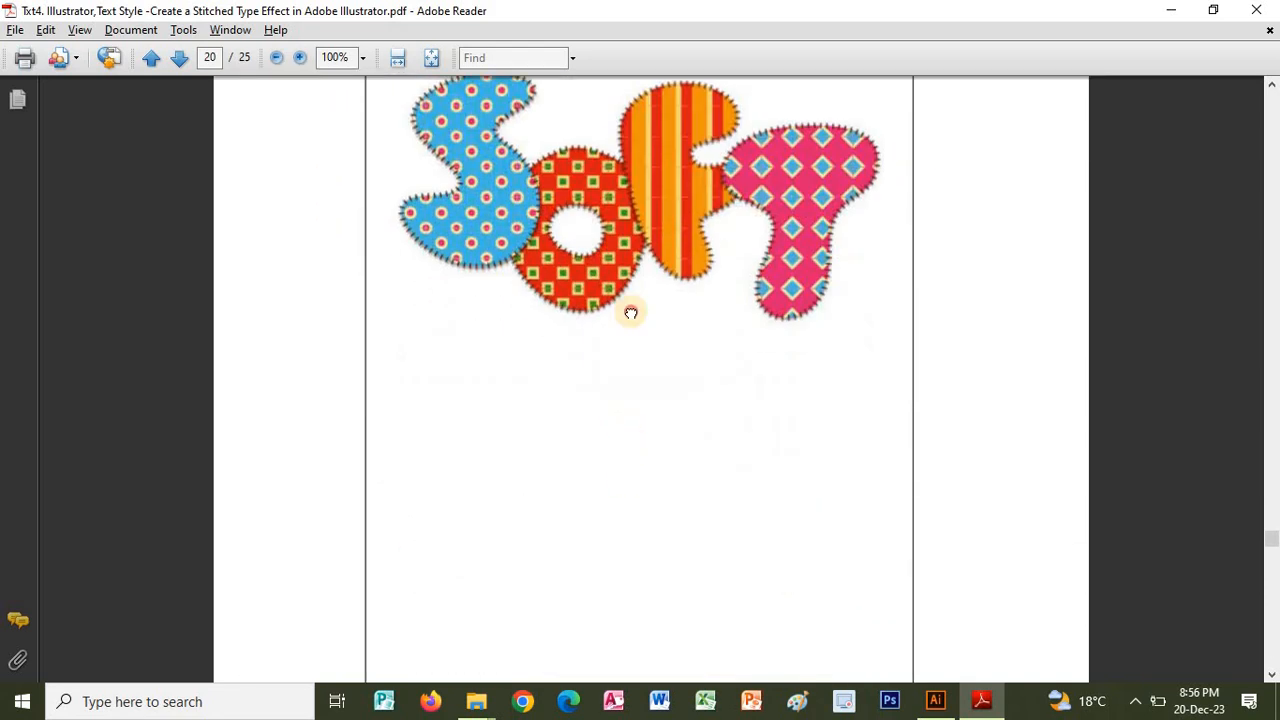
{"action": "left_click_drag", "start_coordinate": [621, 437], "coordinate": [636, 246]}
{"action": "scroll", "coordinate": [627, 425], "scroll_direction": "down", "scroll_amount": 2}
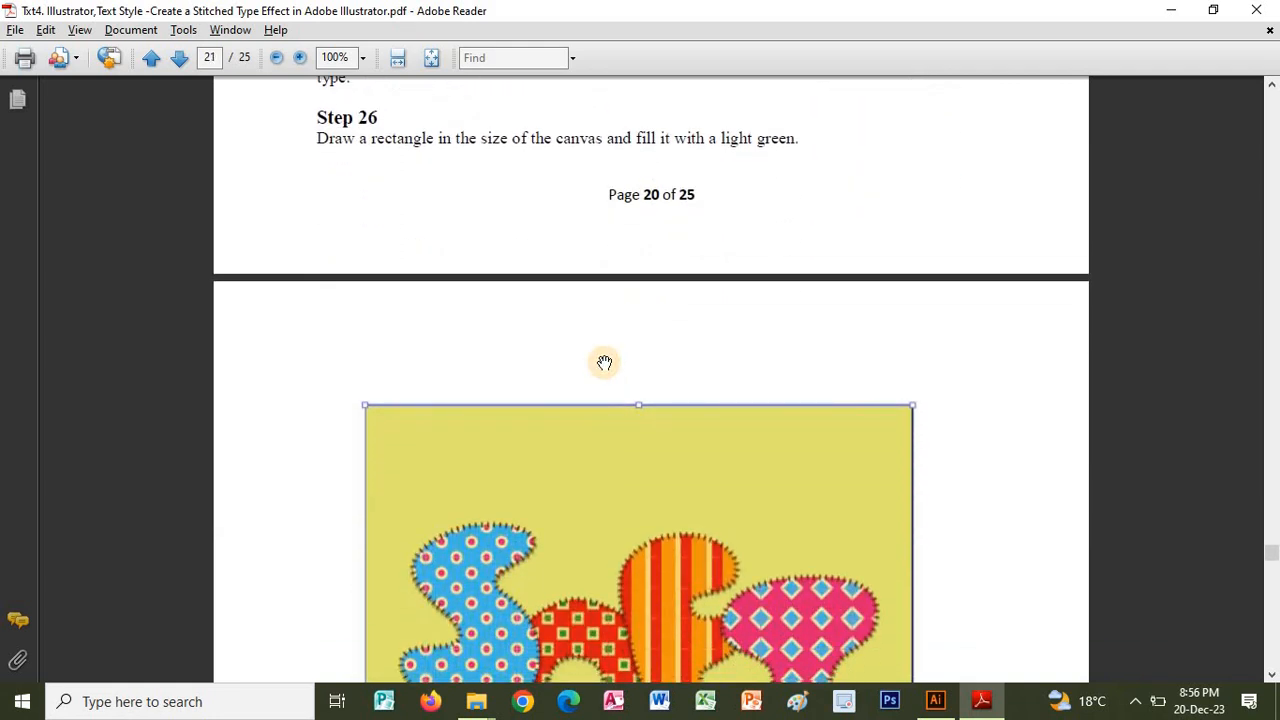
{"action": "scroll", "coordinate": [465, 402], "scroll_direction": "down", "scroll_amount": 3}
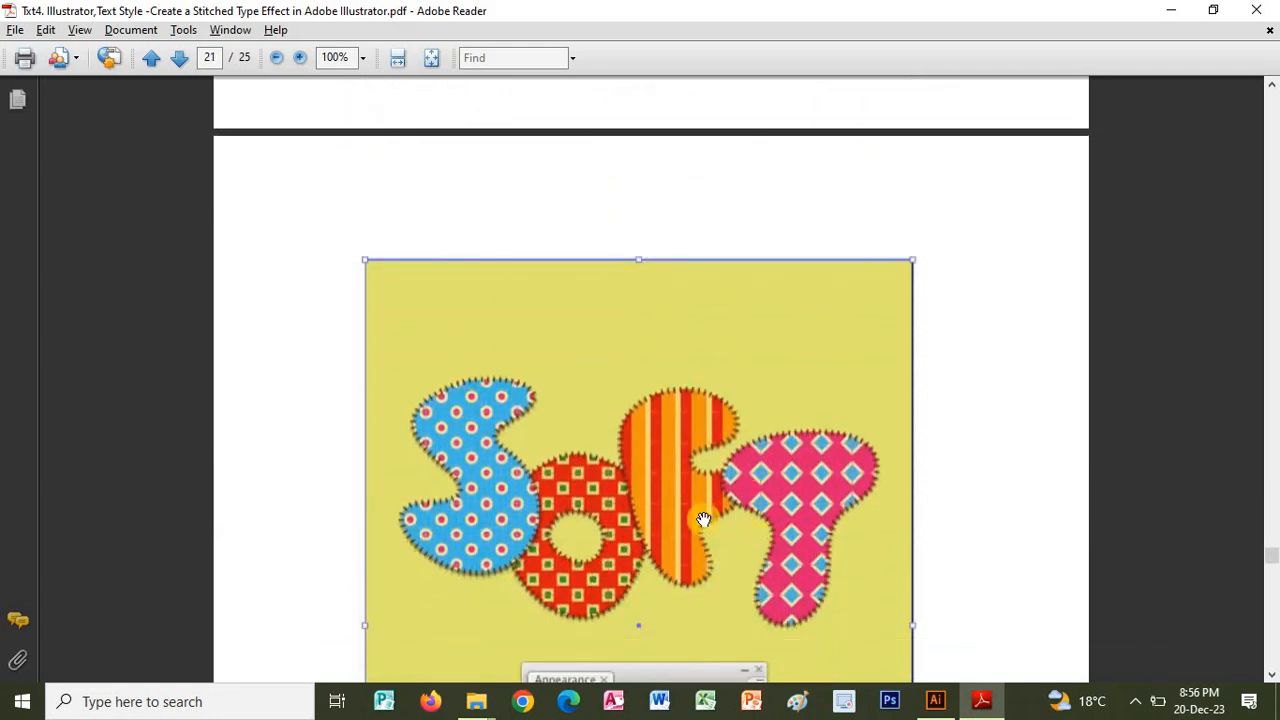
{"action": "scroll", "coordinate": [569, 420], "scroll_direction": "down", "scroll_amount": 3}
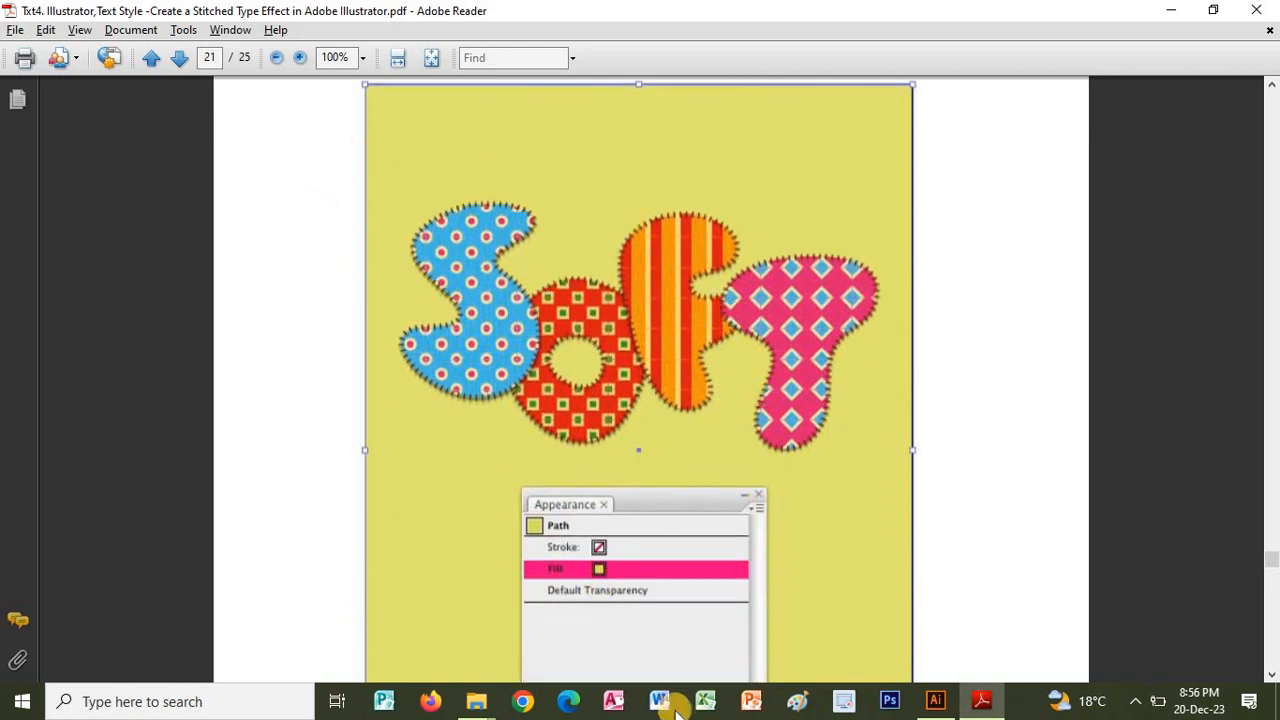
Step: Switch to Illustrator and draw a rectangle about 245 by 108 mm enclosing the letters SOFT
{"action": "key", "text": "alt+Tab"}
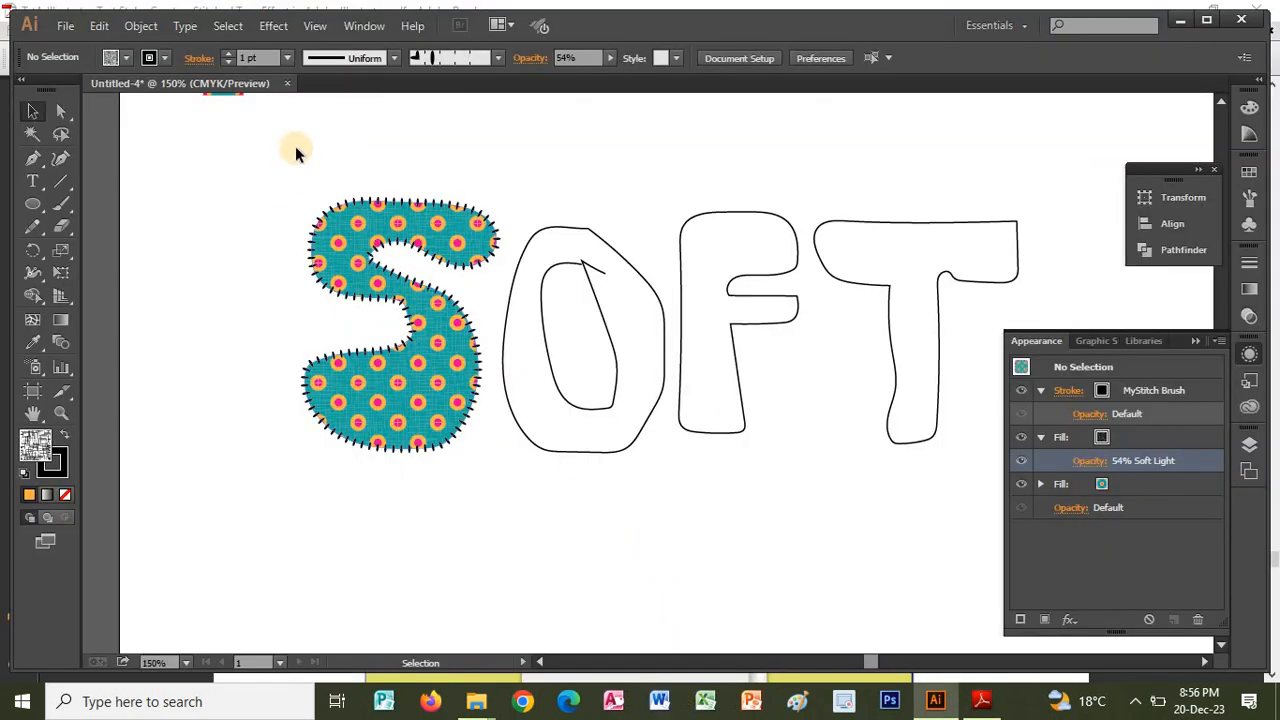
{"action": "left_click_drag", "start_coordinate": [33, 204], "coordinate": [74, 203]}
{"action": "mouse_move", "coordinate": [162, 120]}
{"action": "left_mouse_down"}
{"action": "mouse_move", "coordinate": [791, 409]}
{"action": "mouse_move", "coordinate": [1111, 526]}
{"action": "mouse_move", "coordinate": [1138, 551]}
{"action": "left_mouse_up"}
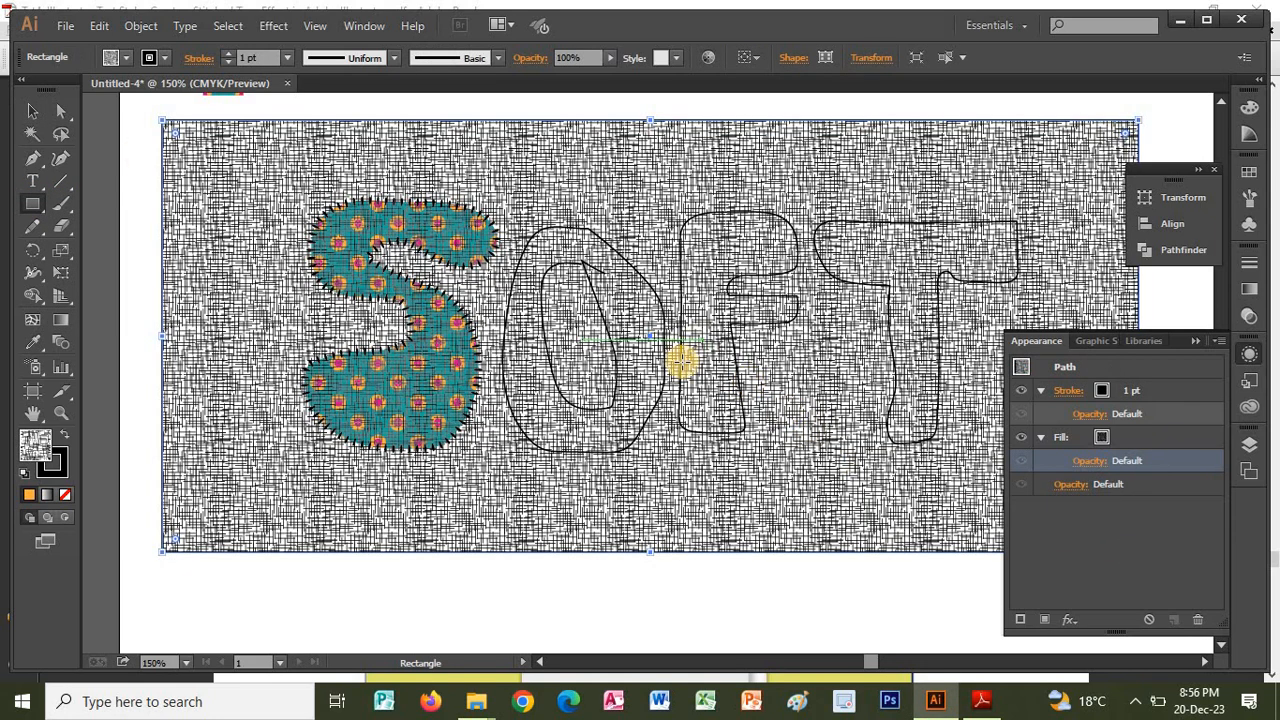
Step: Fill the new rectangle around the letters with solid yellow in place of the Burlap texture
{"action": "left_click", "coordinate": [127, 58]}
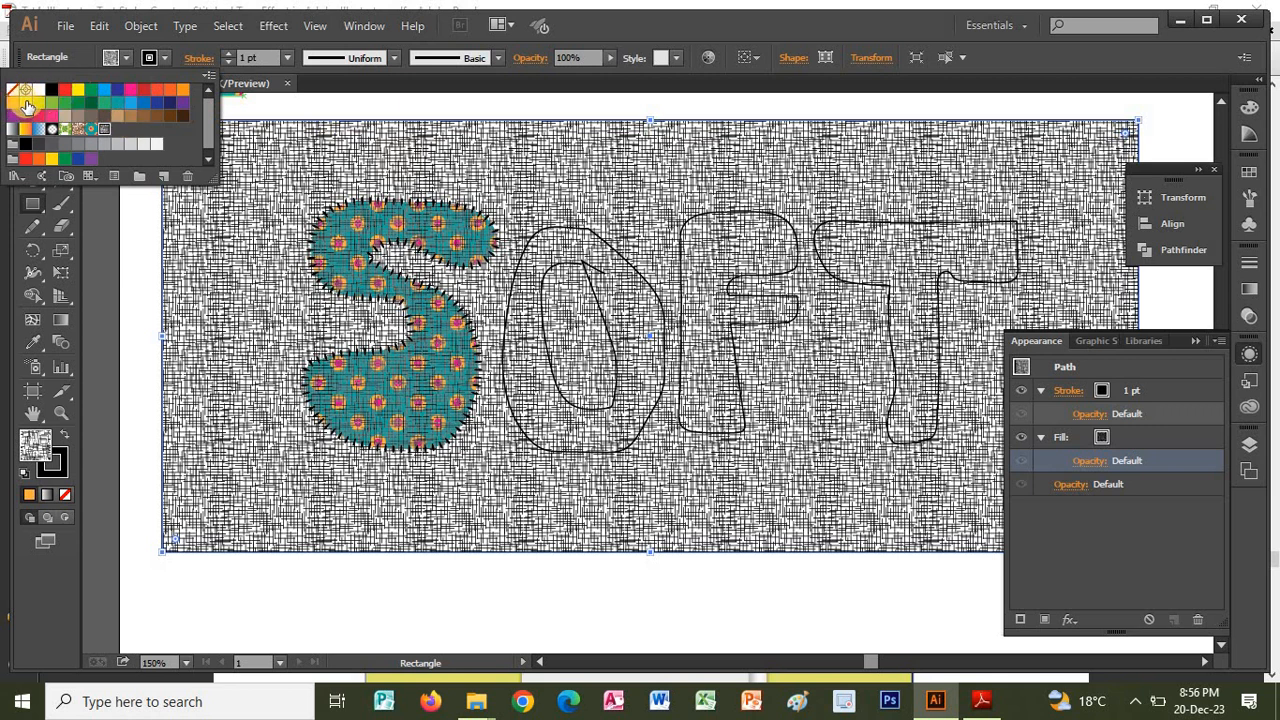
{"action": "left_click", "coordinate": [27, 104]}
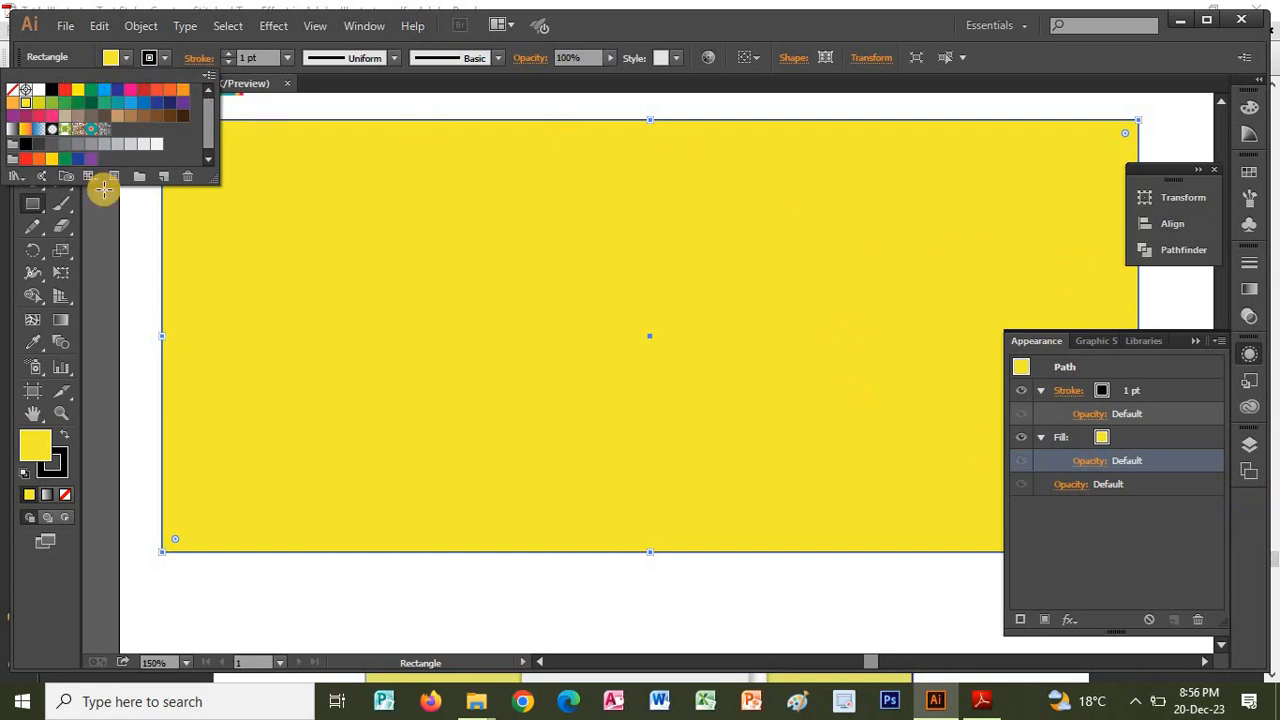
{"action": "left_click", "coordinate": [126, 58]}
{"action": "left_click", "coordinate": [32, 111]}
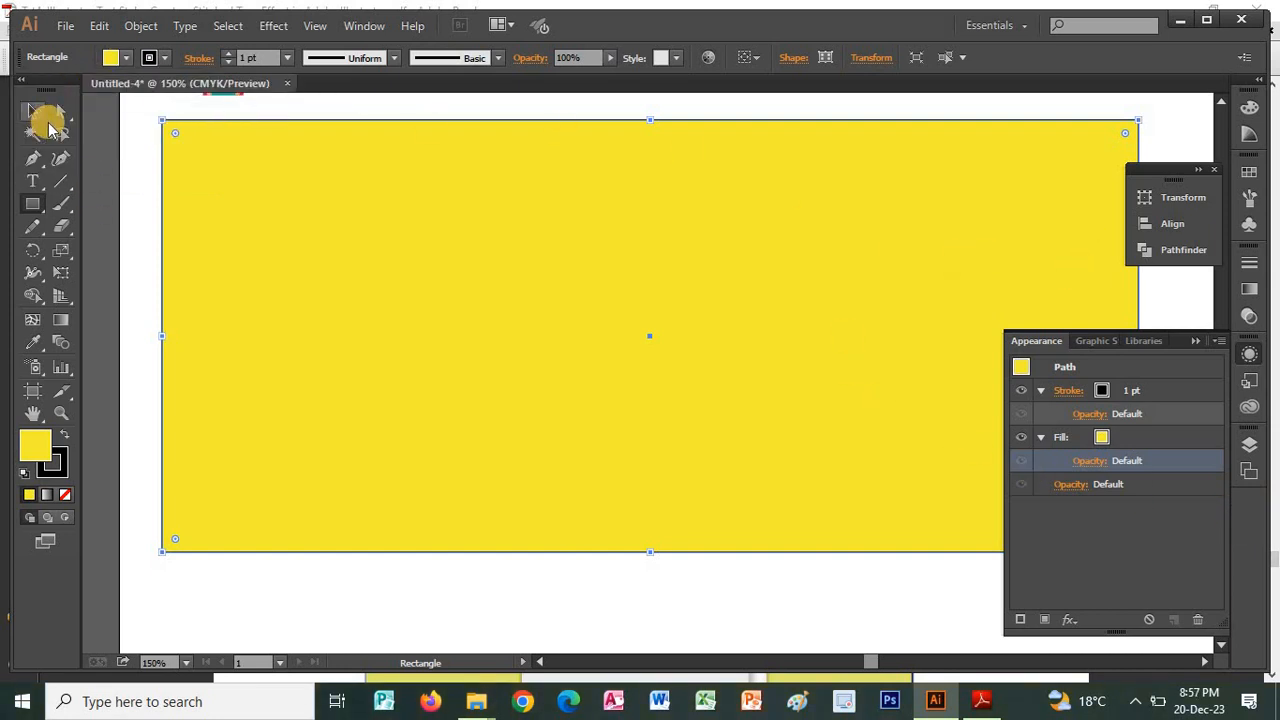
{"action": "right_click", "coordinate": [276, 216]}
{"action": "left_click", "coordinate": [335, 511]}
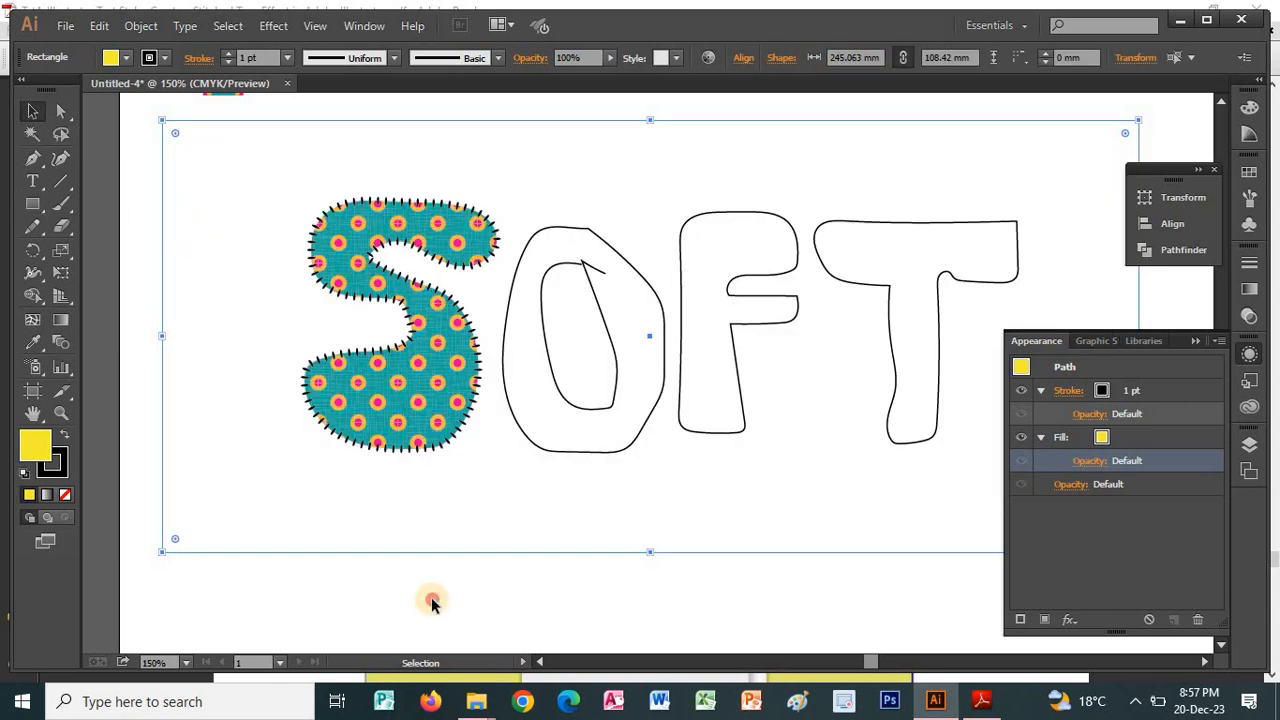
{"action": "left_click", "coordinate": [406, 583]}
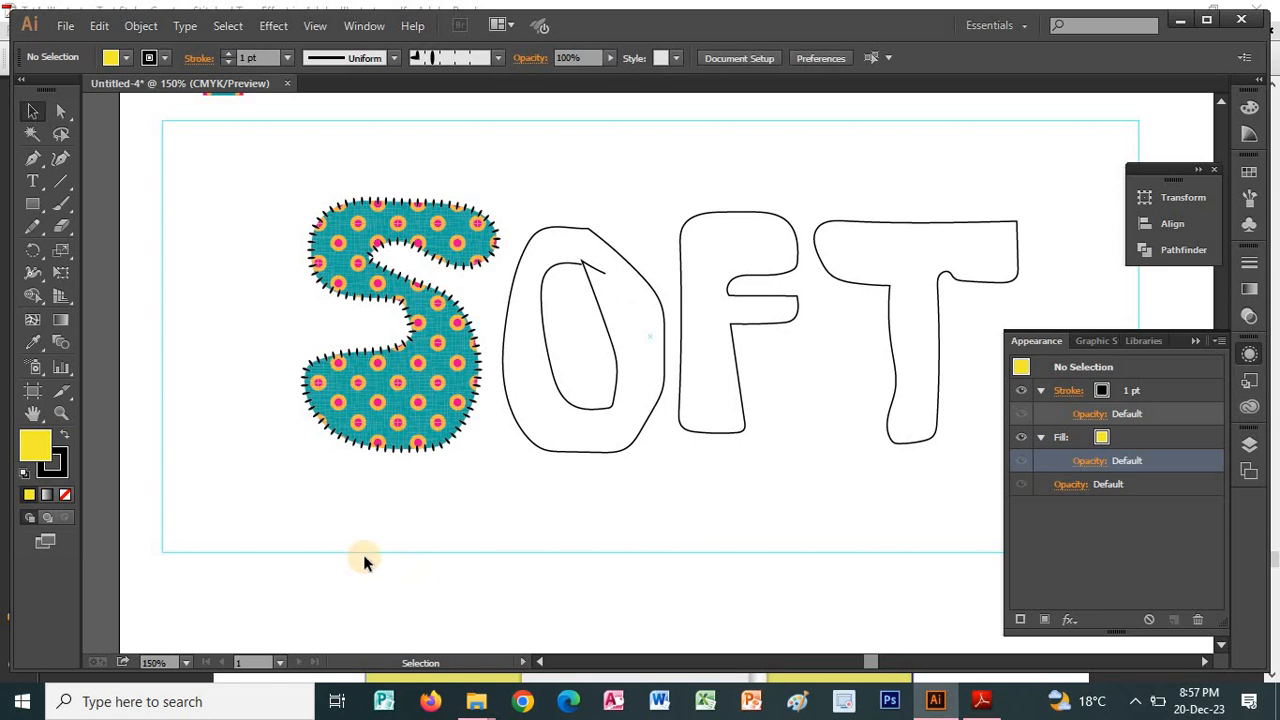
{"action": "left_click", "coordinate": [364, 556]}
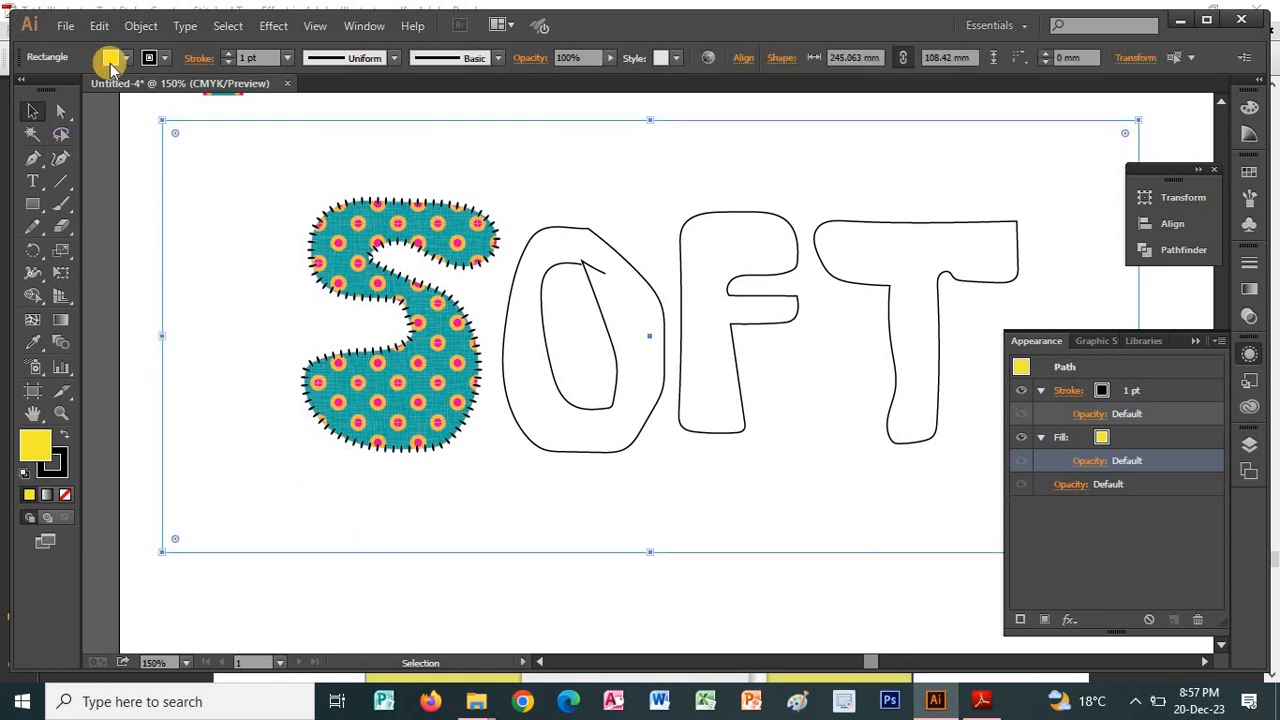
{"action": "left_click", "coordinate": [109, 56]}
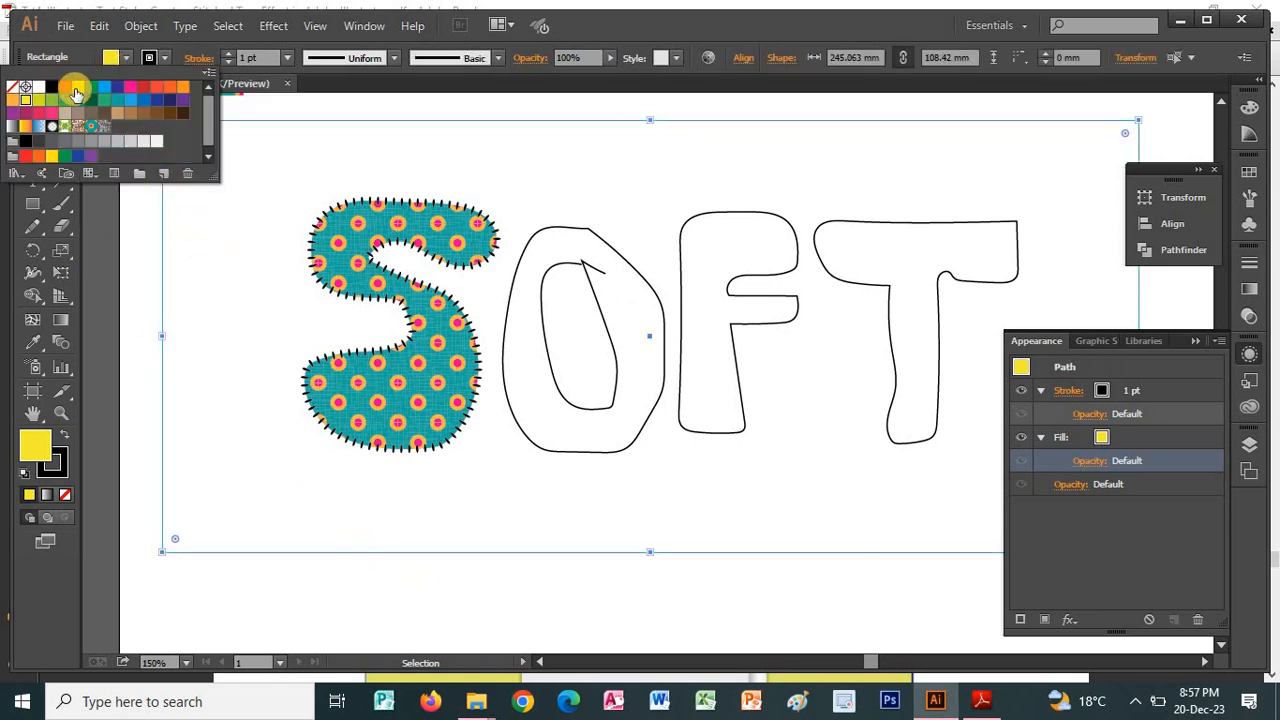
{"action": "left_click", "coordinate": [231, 588]}
{"action": "left_click", "coordinate": [231, 590]}
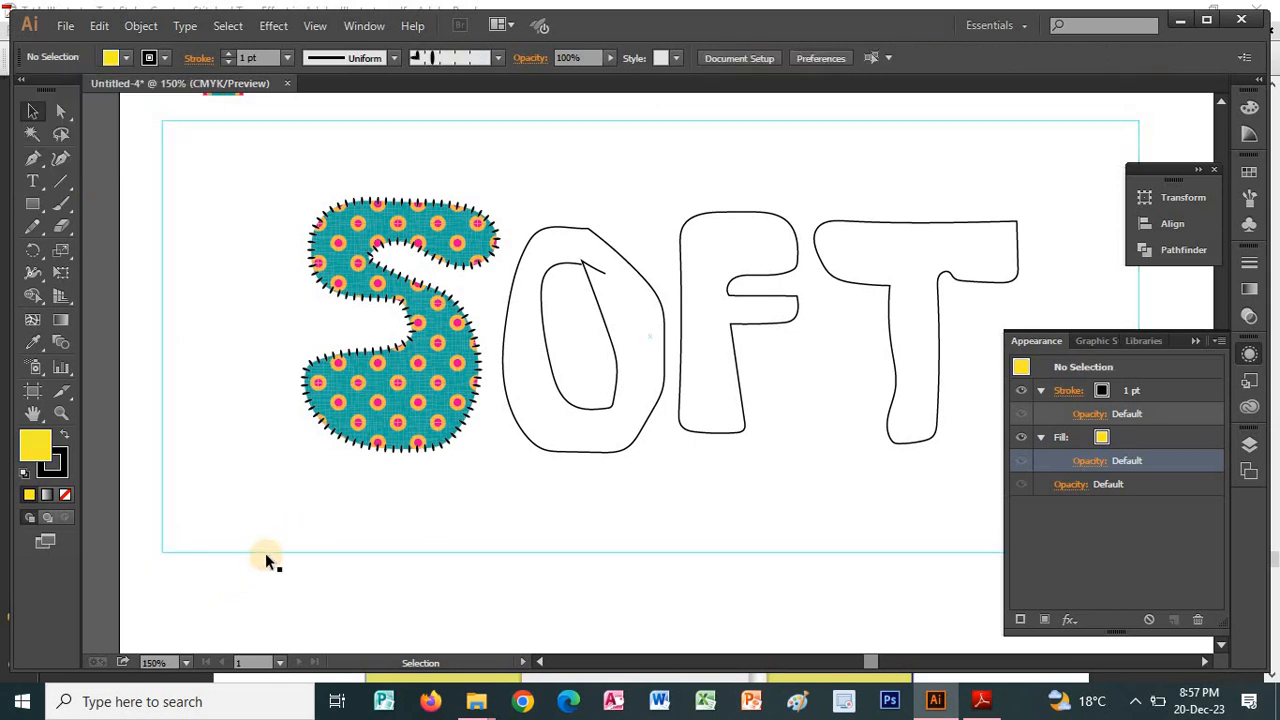
{"action": "left_click", "coordinate": [265, 552]}
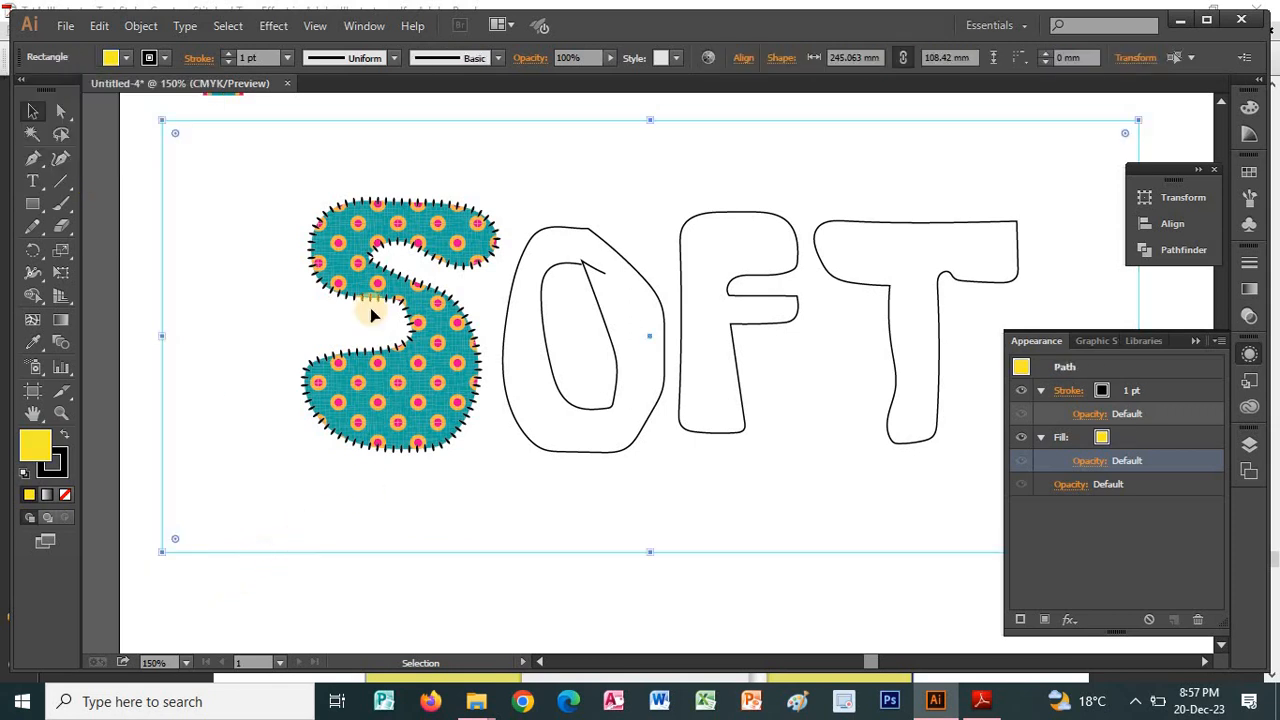
{"action": "left_click", "coordinate": [140, 130]}
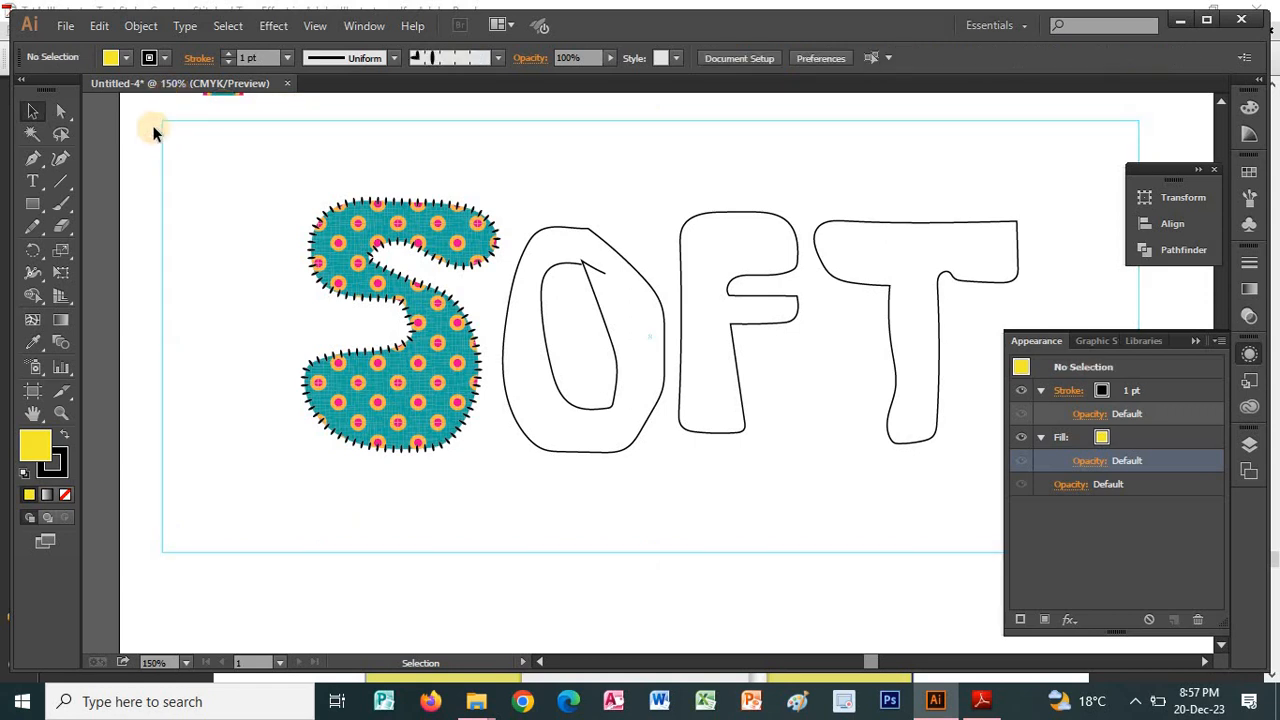
{"action": "left_click", "coordinate": [165, 130]}
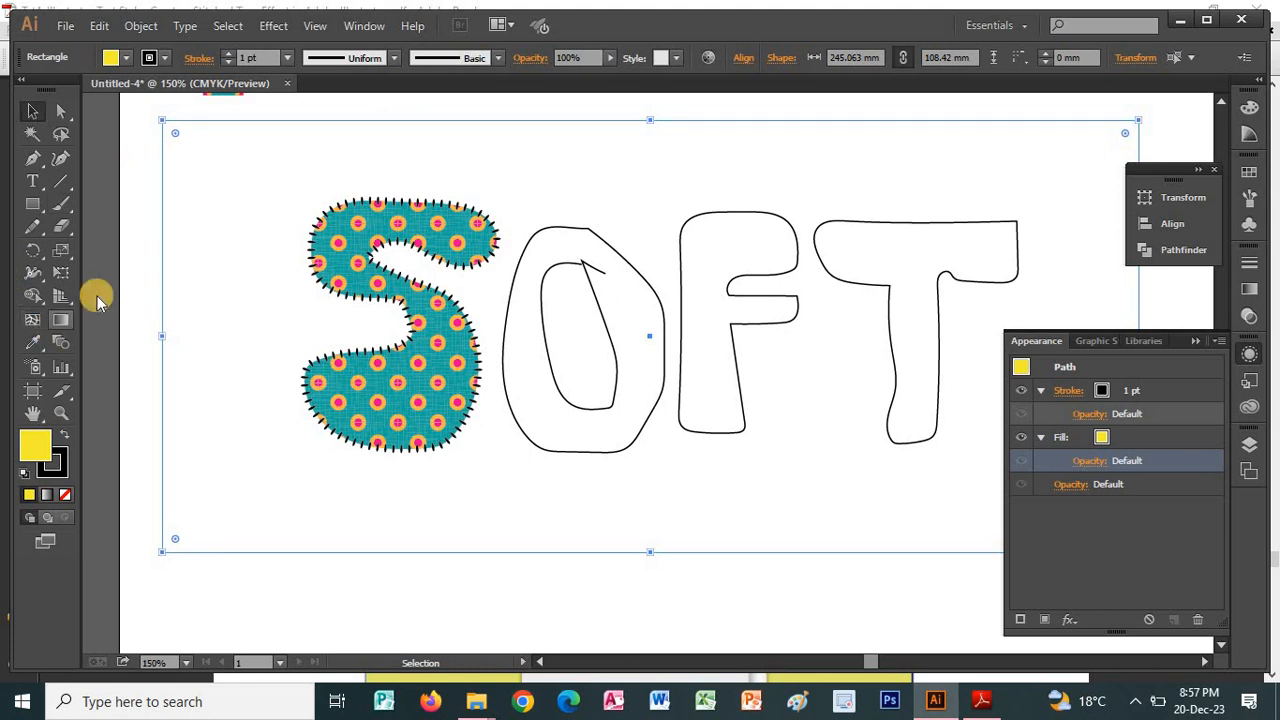
{"action": "left_click", "coordinate": [149, 161]}
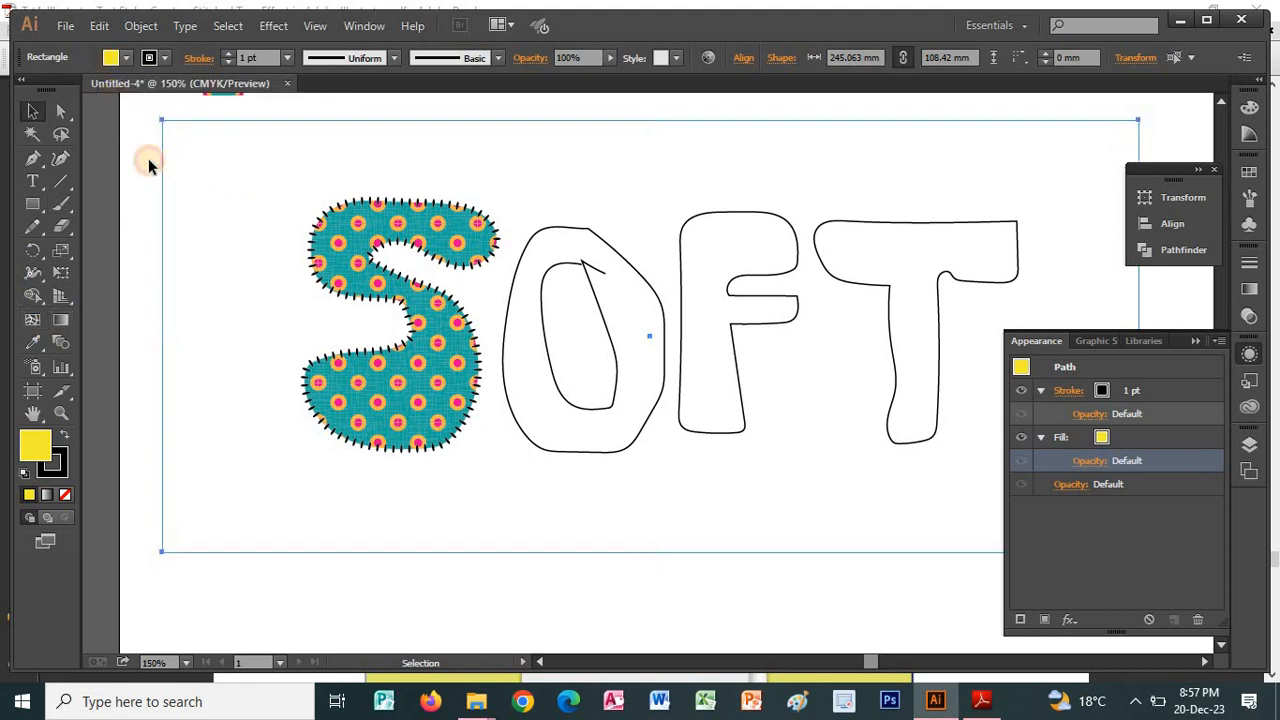
{"action": "left_click", "coordinate": [163, 165]}
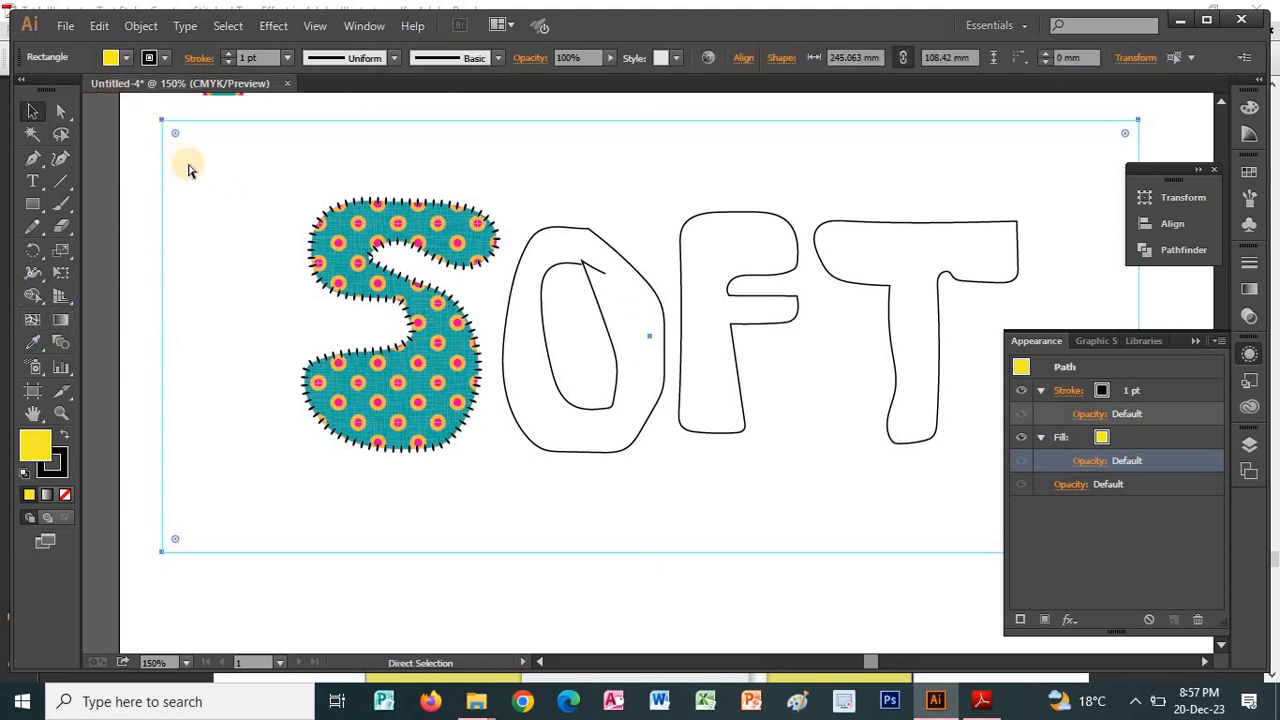
{"action": "key", "text": "ctrl+shift+bracketright"}
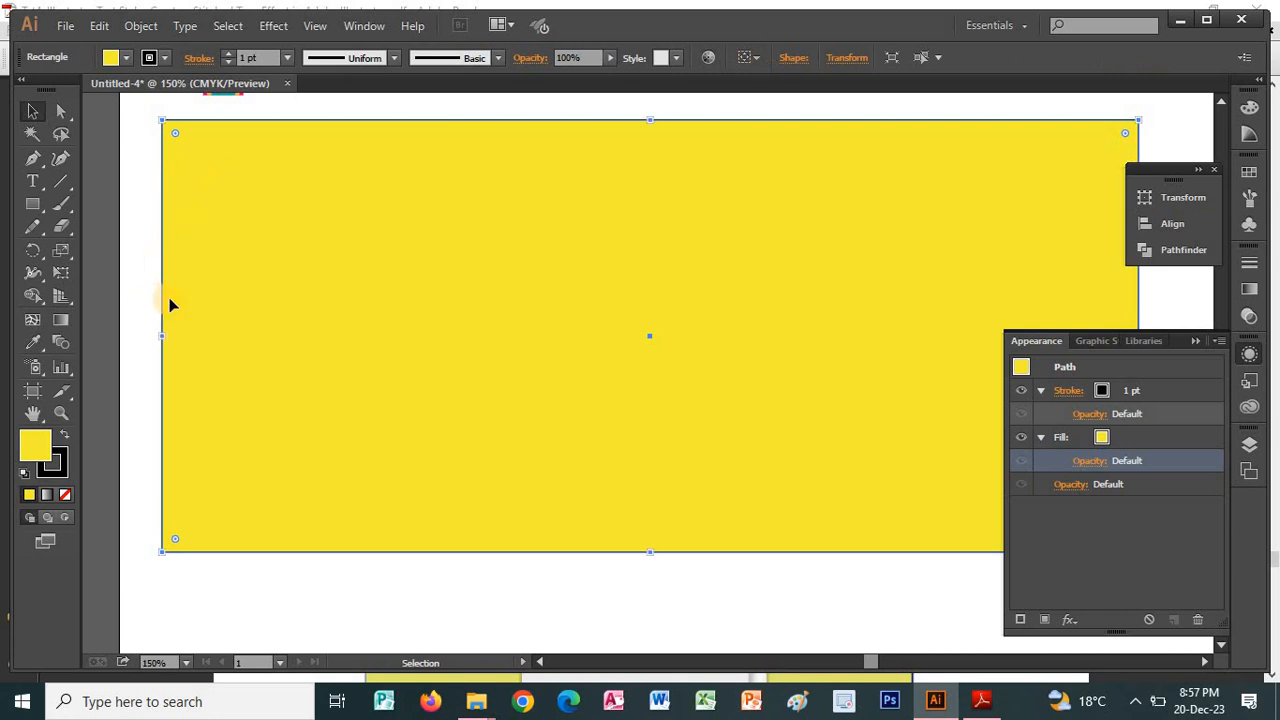
Step: Send the yellow rectangle to the back behind the letters SOFT and deselect it
{"action": "right_click", "coordinate": [164, 294]}
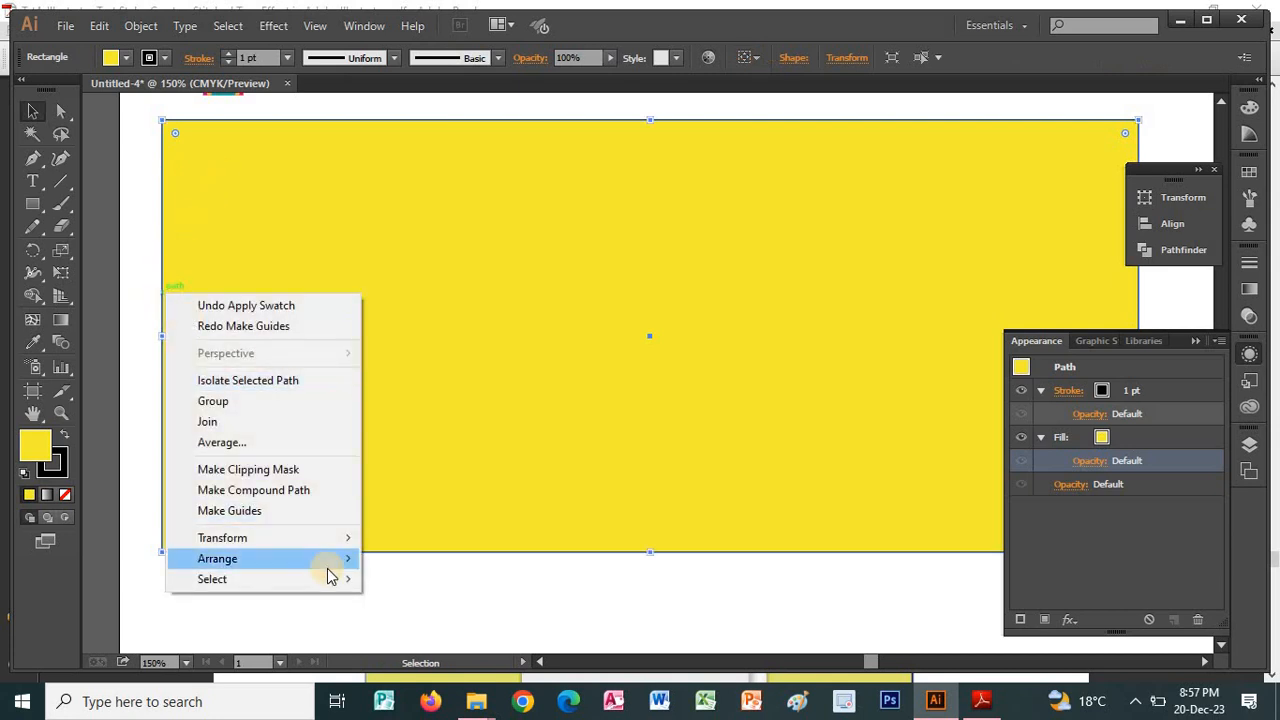
{"action": "mouse_move", "coordinate": [330, 558]}
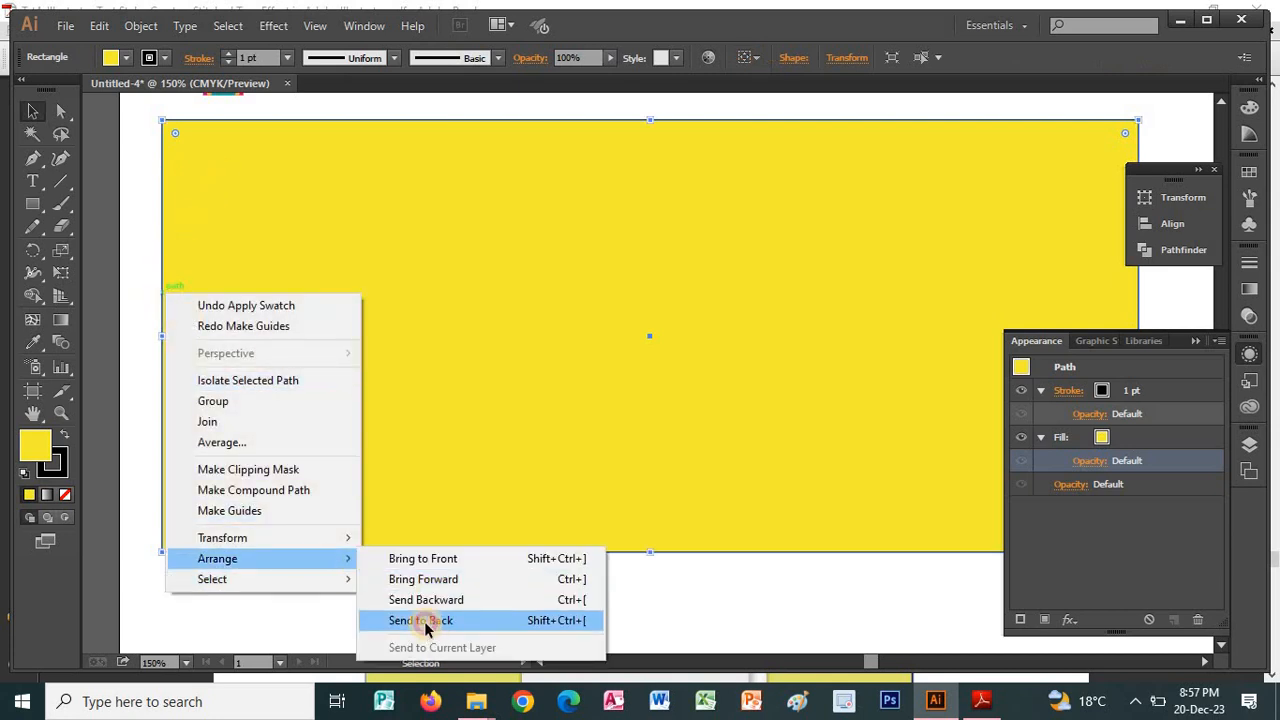
{"action": "left_click", "coordinate": [425, 621]}
{"action": "left_click", "coordinate": [432, 592]}
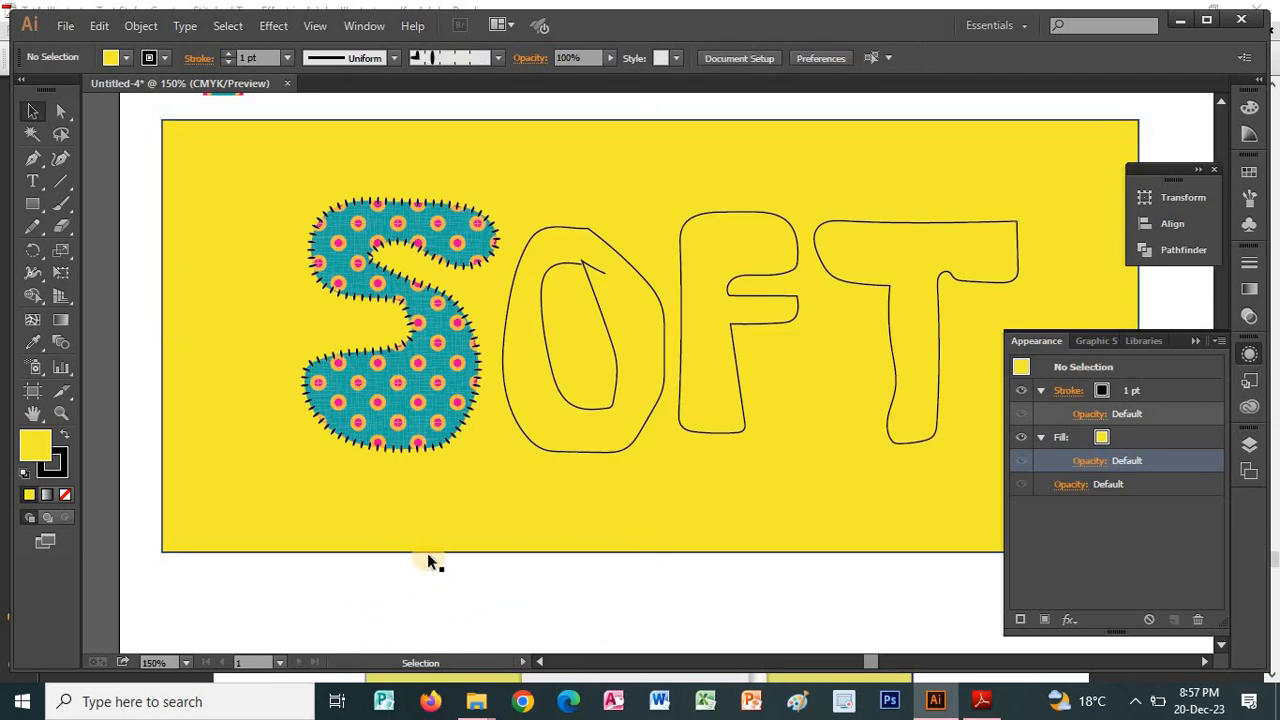
Step: Switch to the PDF guide and go back to Step 21 on giving the letter a drop shadow
{"action": "key", "text": "alt+Tab"}
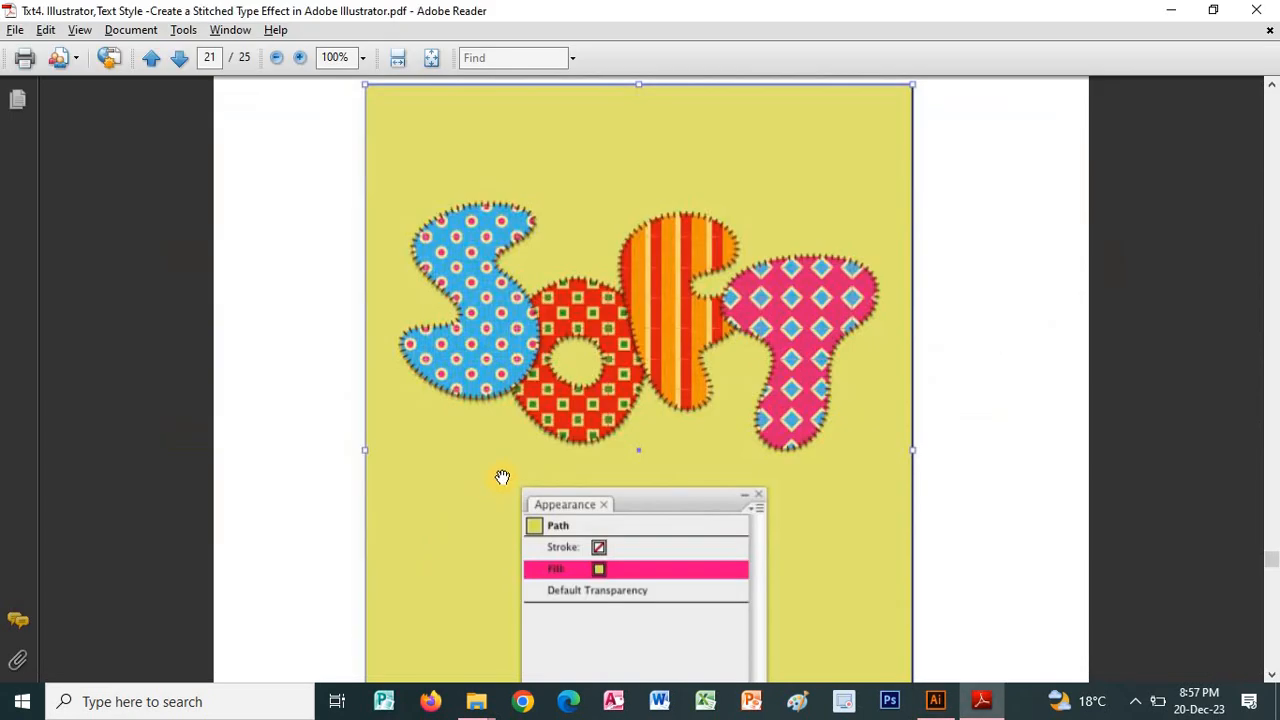
{"action": "scroll", "coordinate": [885, 565], "scroll_direction": "up", "scroll_amount": 3}
{"action": "scroll", "coordinate": [880, 420], "scroll_direction": "down", "scroll_amount": 5}
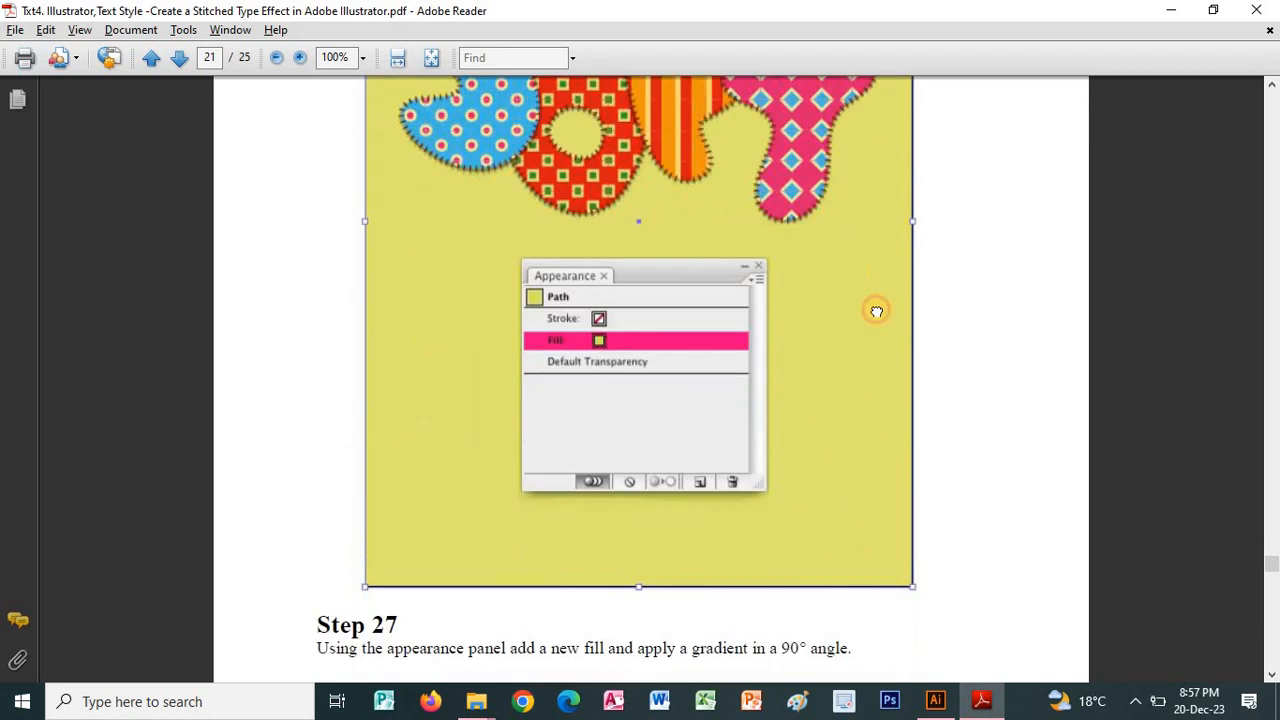
{"action": "scroll", "coordinate": [891, 360], "scroll_direction": "up", "scroll_amount": 14}
{"action": "scroll", "coordinate": [768, 415], "scroll_direction": "up", "scroll_amount": 10}
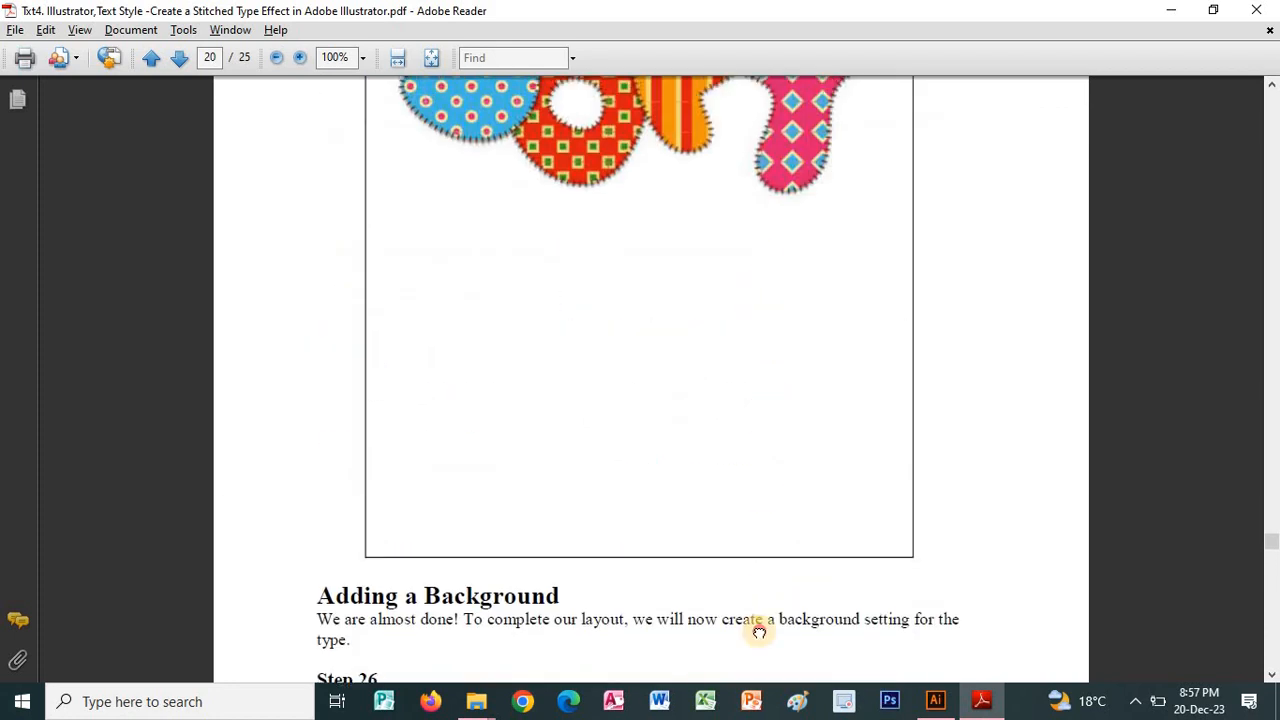
{"action": "scroll", "coordinate": [723, 318], "scroll_direction": "up", "scroll_amount": 10}
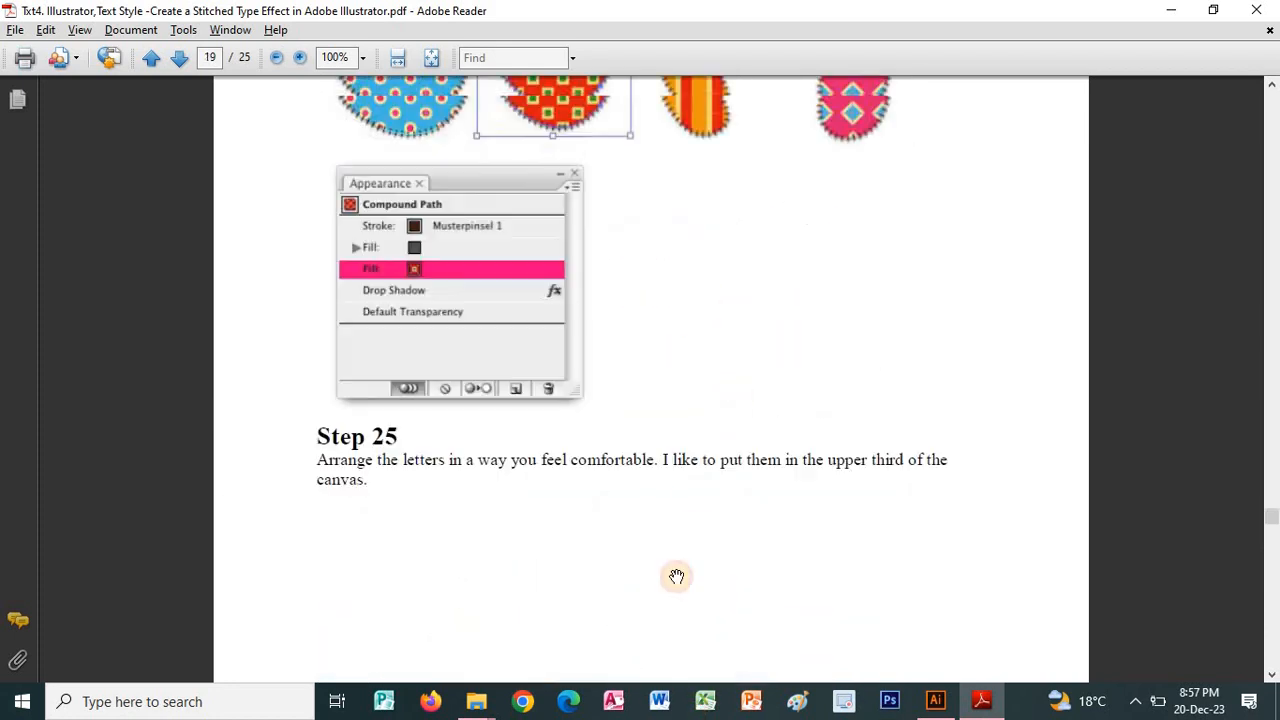
{"action": "scroll", "coordinate": [721, 357], "scroll_direction": "up", "scroll_amount": 10}
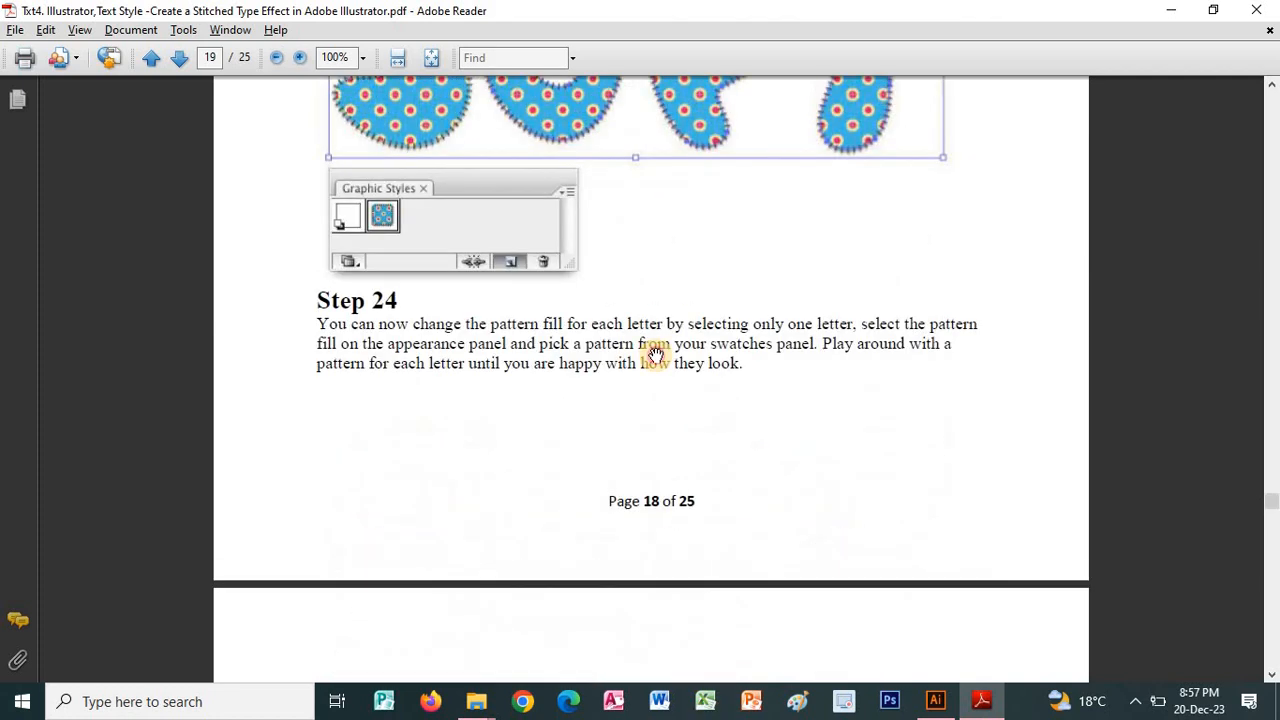
{"action": "scroll", "coordinate": [660, 400], "scroll_direction": "up", "scroll_amount": 10}
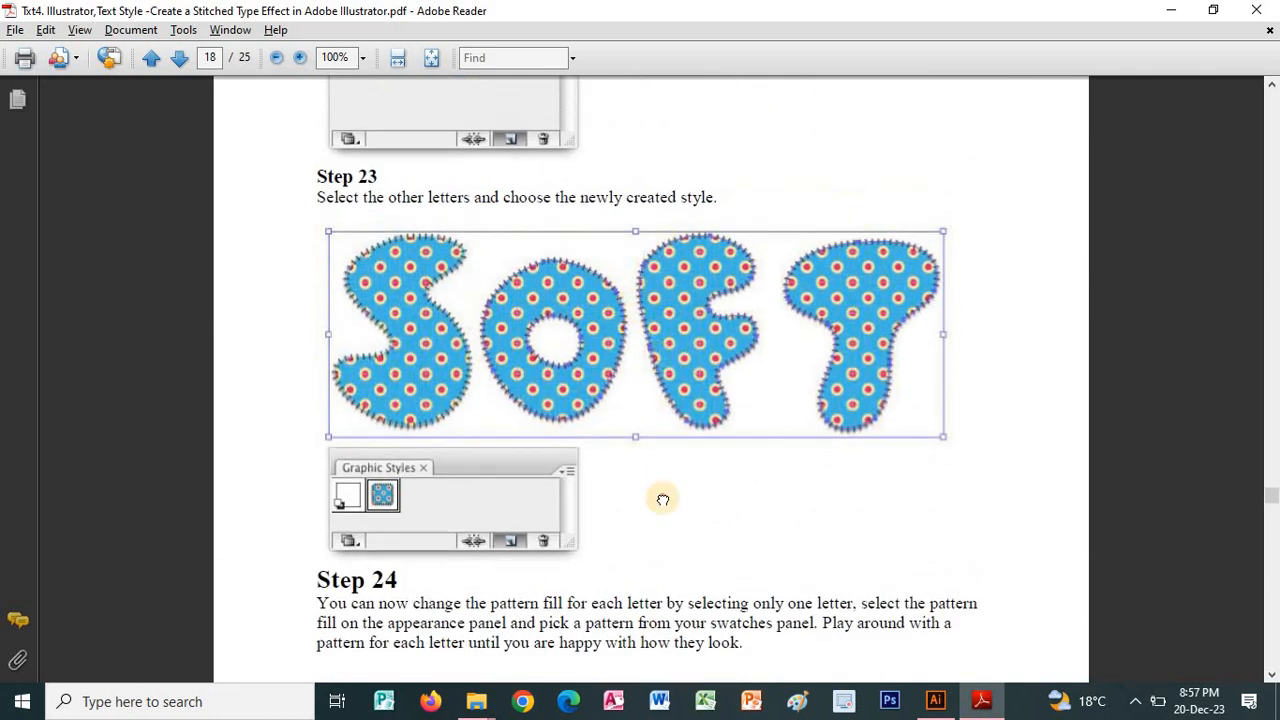
{"action": "scroll", "coordinate": [657, 338], "scroll_direction": "up", "scroll_amount": 10}
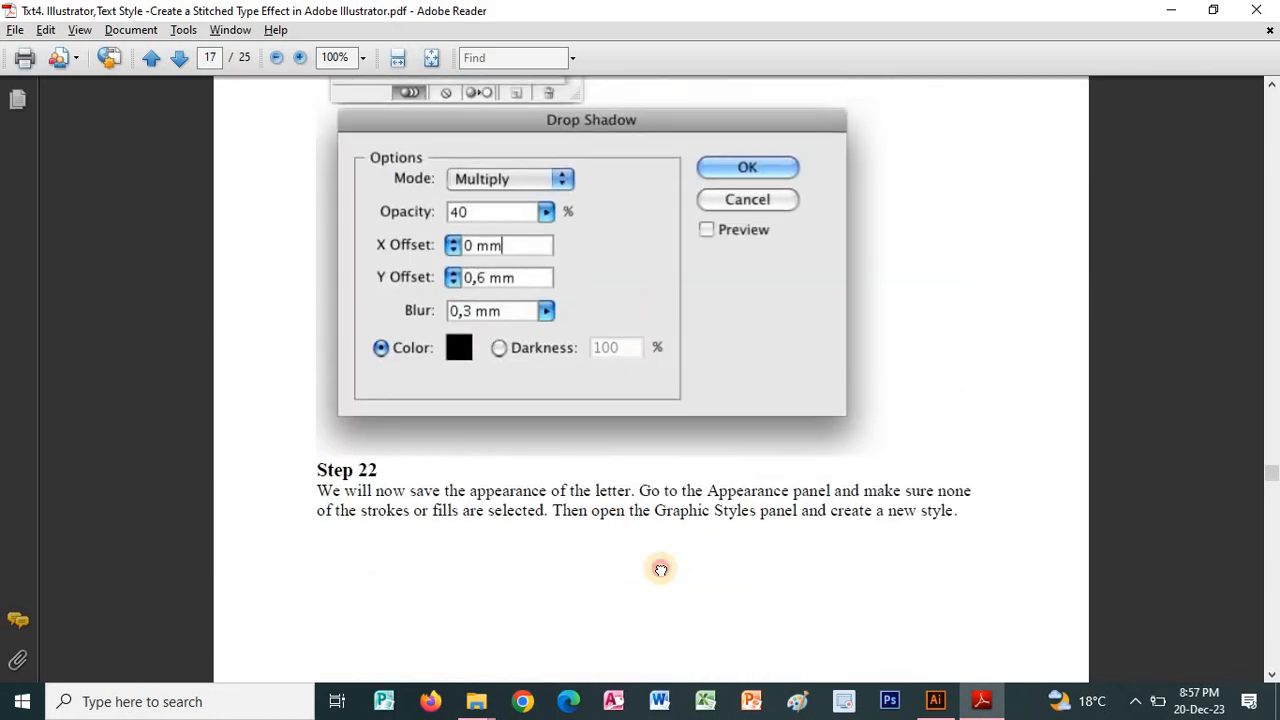
{"action": "scroll", "coordinate": [537, 368], "scroll_direction": "up", "scroll_amount": 3}
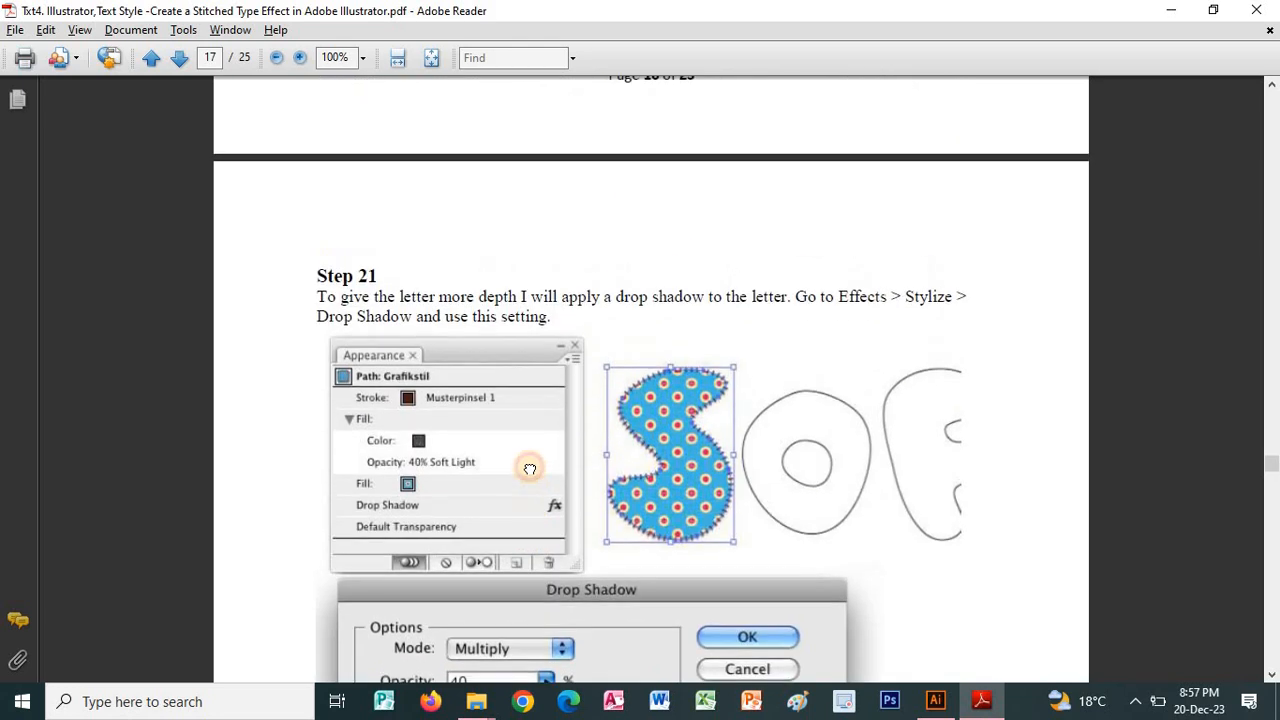
{"action": "scroll", "coordinate": [566, 320], "scroll_direction": "down", "scroll_amount": 1}
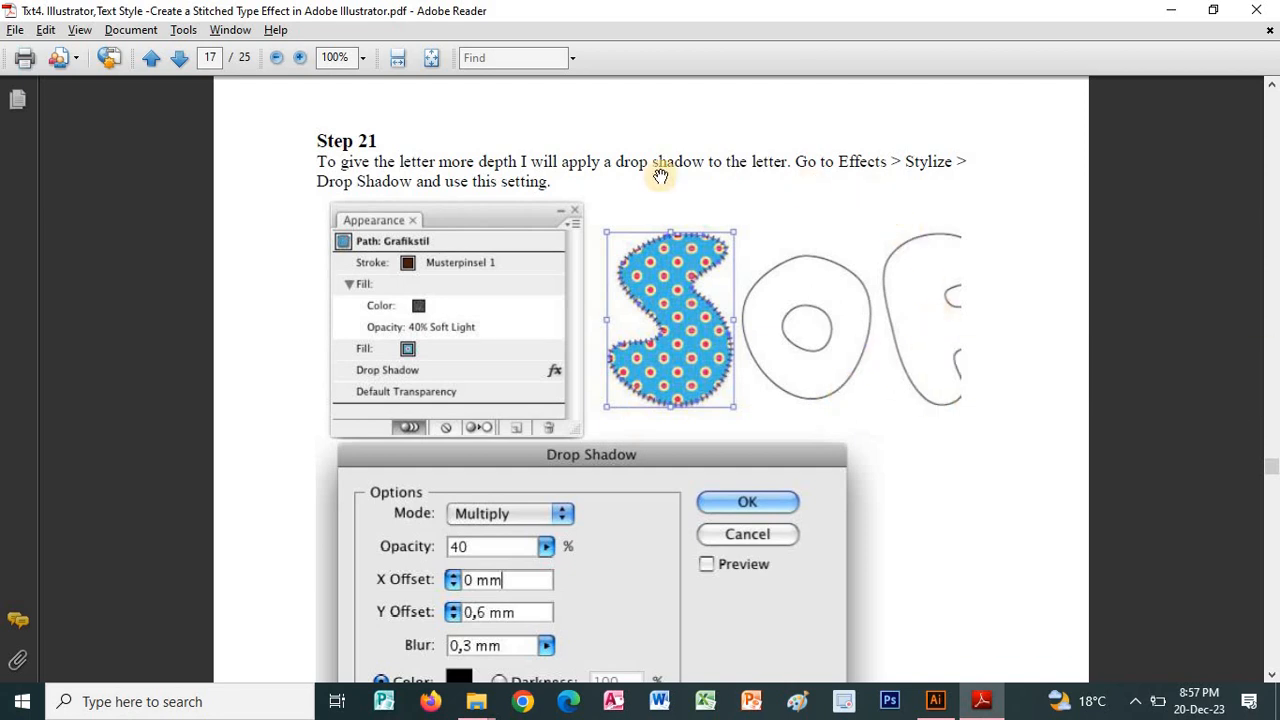
Step: Switch to Illustrator and start a Drop Shadow effect with preview on the patterned letter S
{"action": "key", "text": "alt+Tab"}
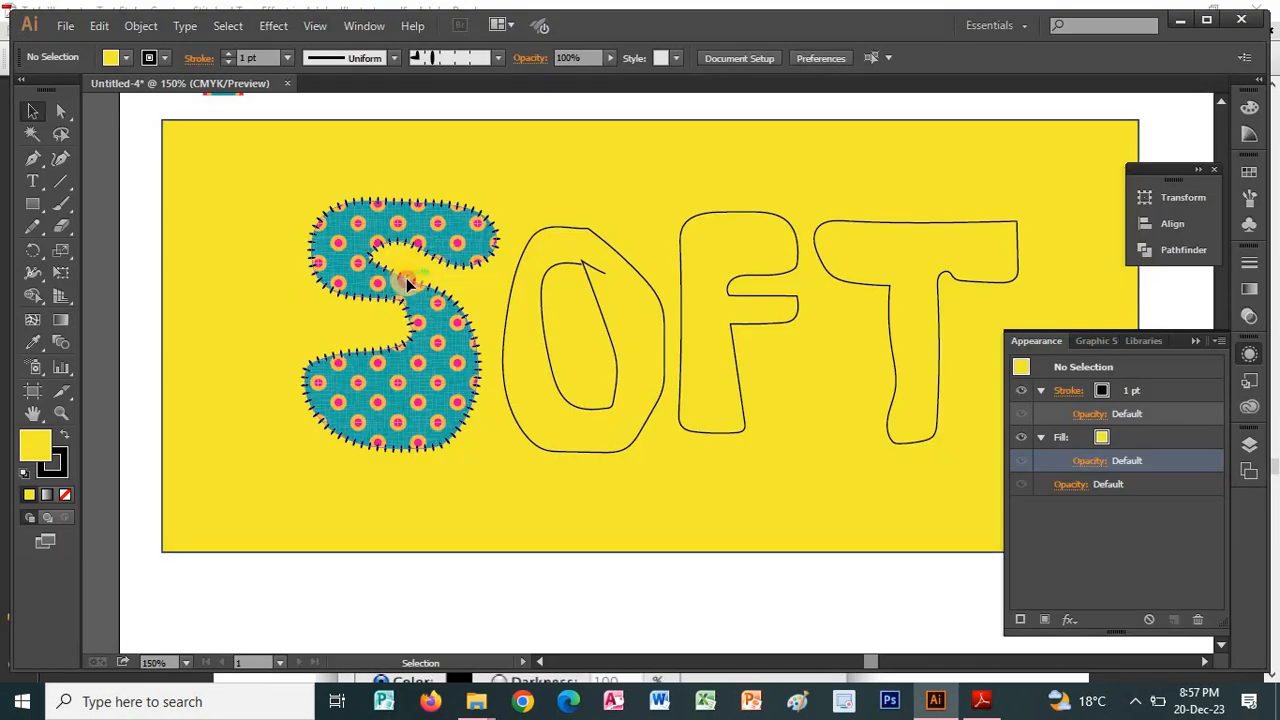
{"action": "left_click", "coordinate": [378, 278]}
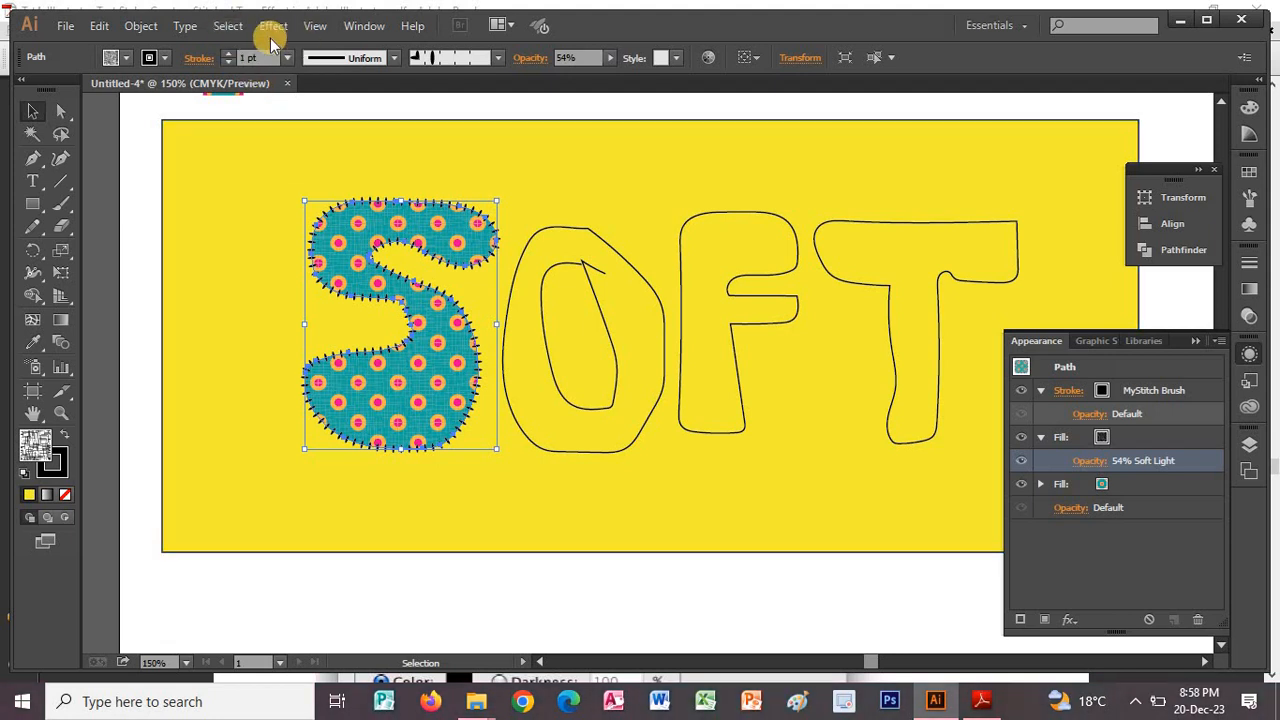
{"action": "left_click", "coordinate": [273, 25]}
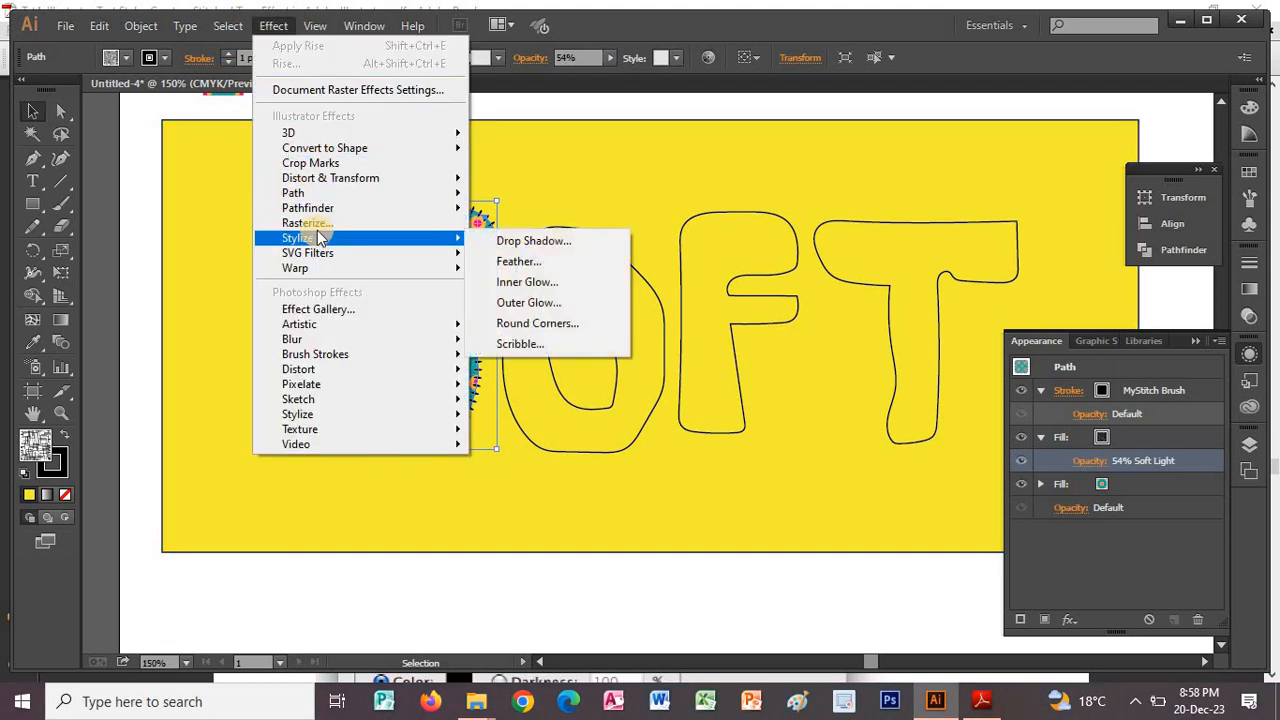
{"action": "mouse_move", "coordinate": [315, 240]}
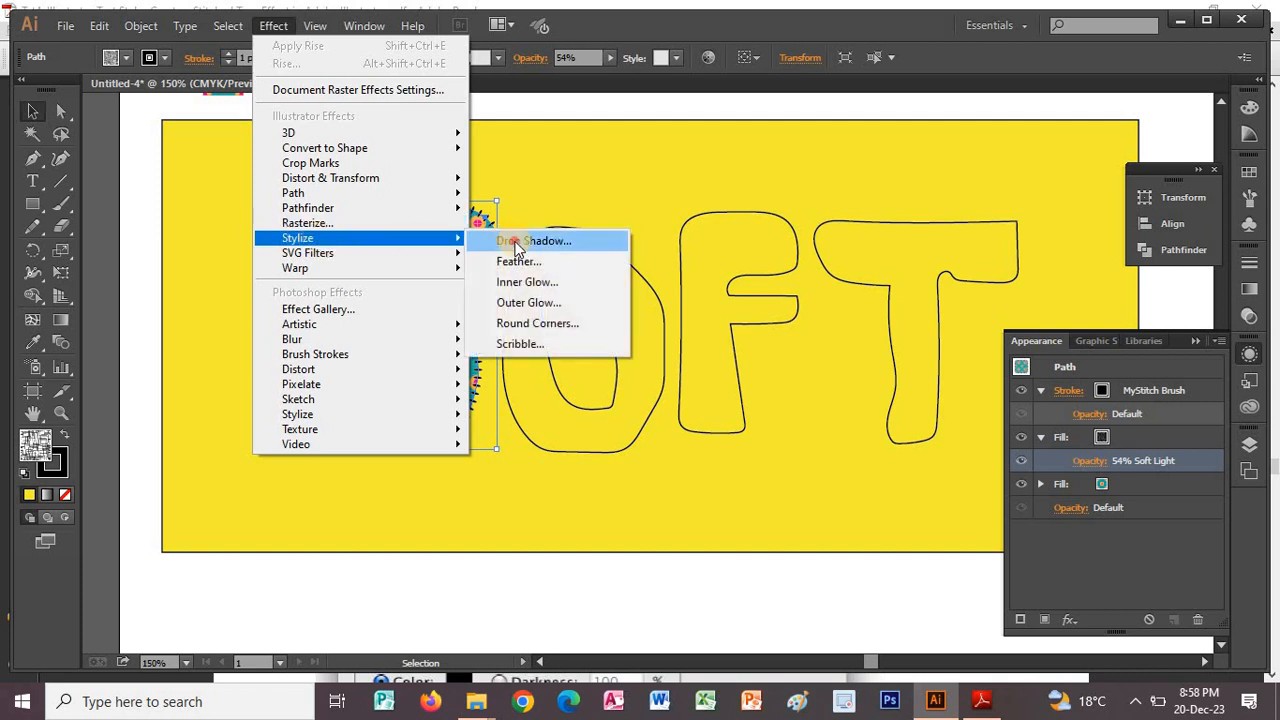
{"action": "left_click", "coordinate": [560, 243]}
{"action": "left_click", "coordinate": [526, 444]}
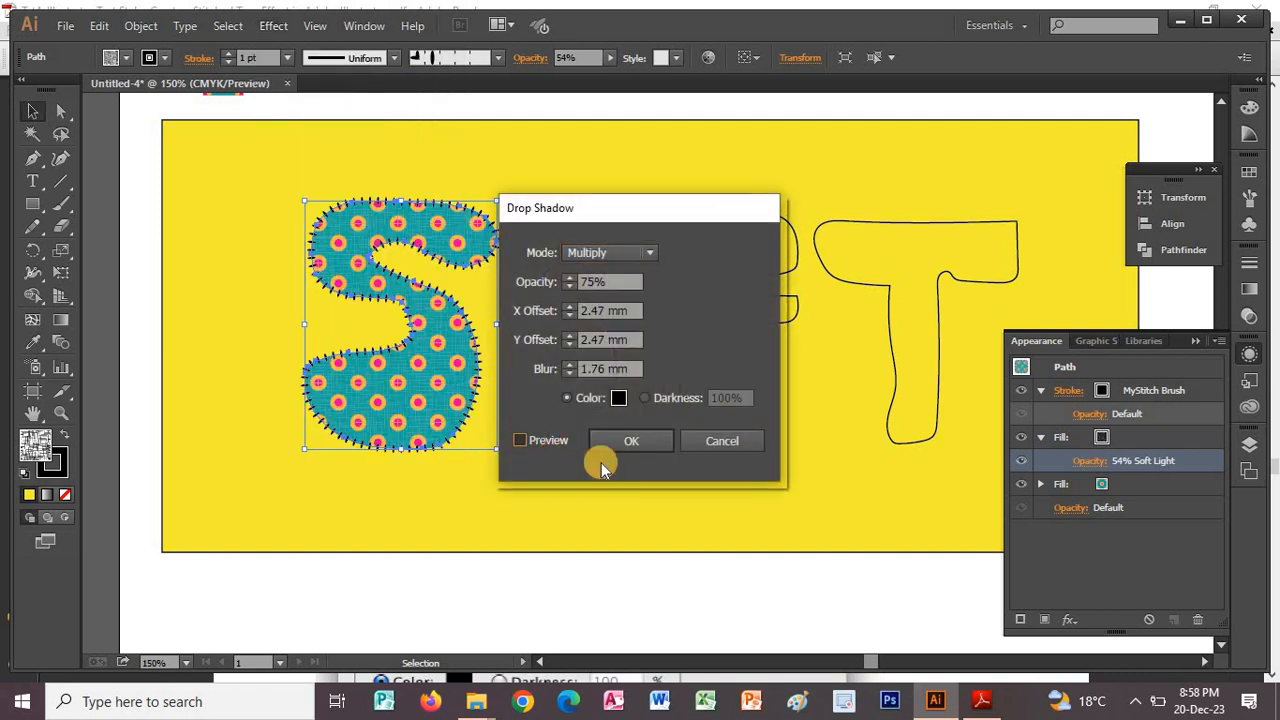
{"action": "left_click", "coordinate": [684, 440]}
Step: Check the shadow settings in guide Step 21, and in Illustrator set the shadow's opacity to 40% and X offset to 0 mm
{"action": "key", "text": "alt+Tab"}
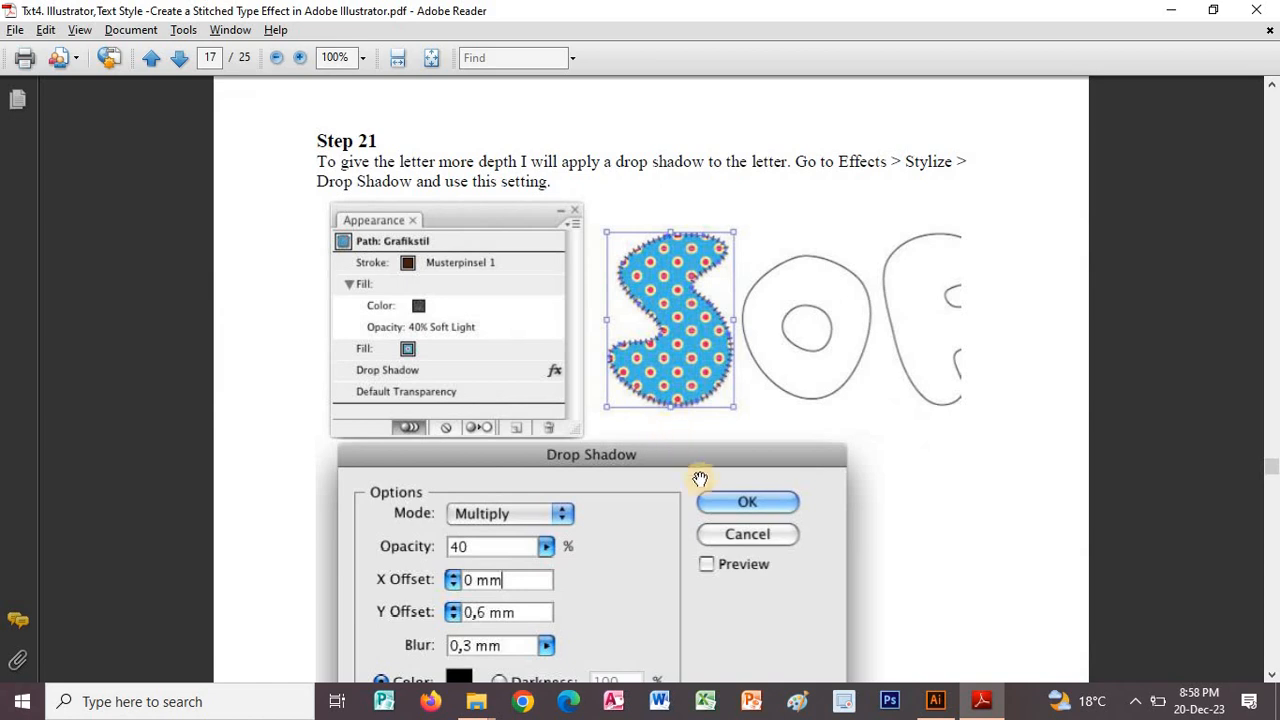
{"action": "scroll", "coordinate": [690, 430], "scroll_direction": "down", "scroll_amount": 3}
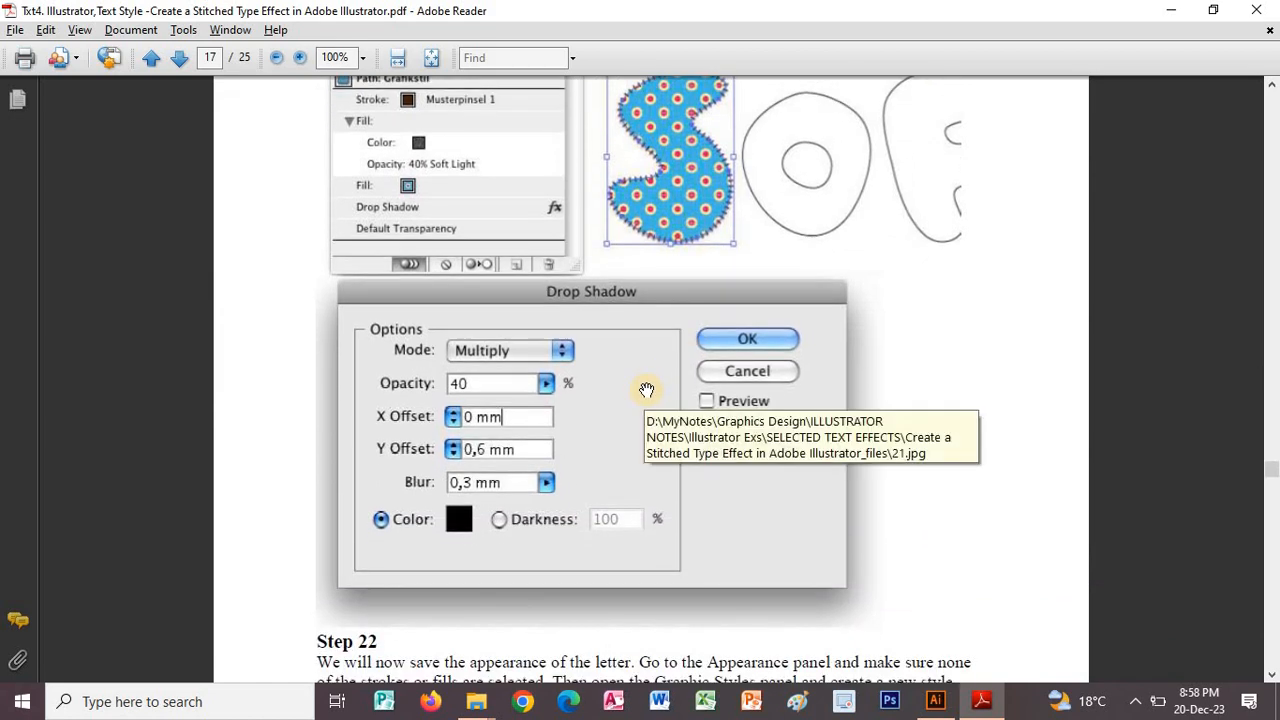
{"action": "key", "text": "alt+Tab"}
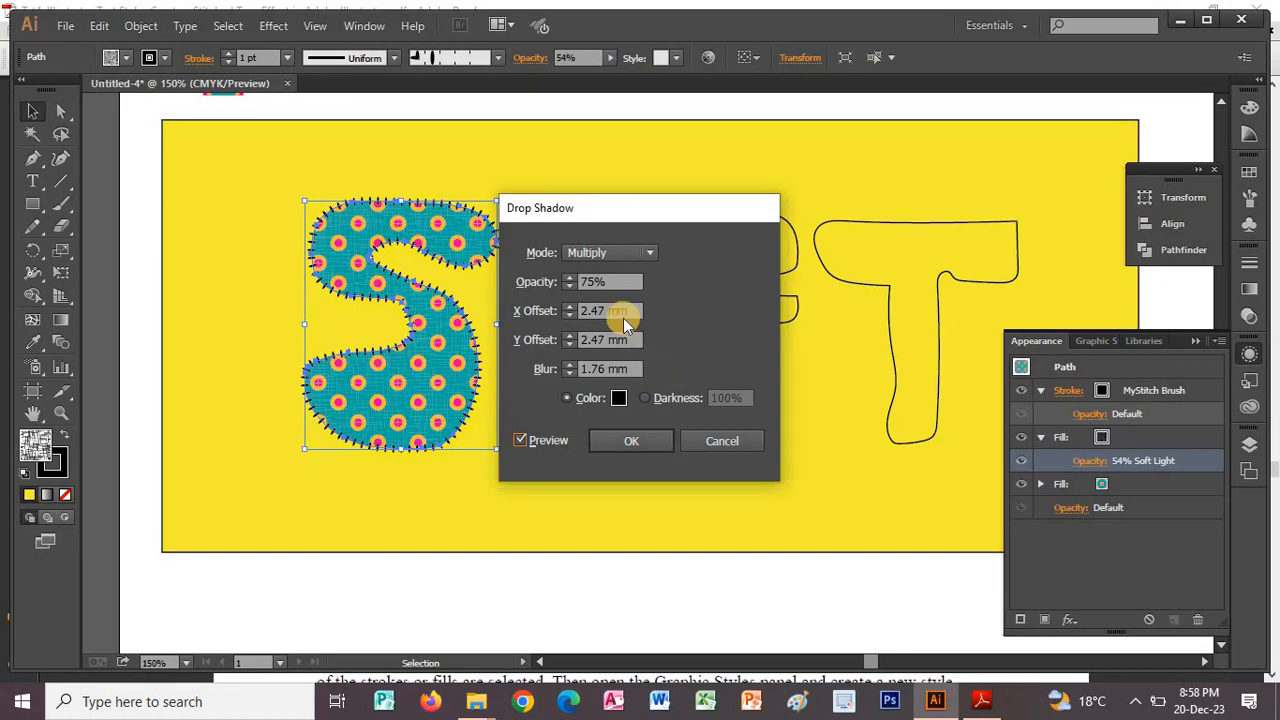
{"action": "double_click", "coordinate": [588, 282]}
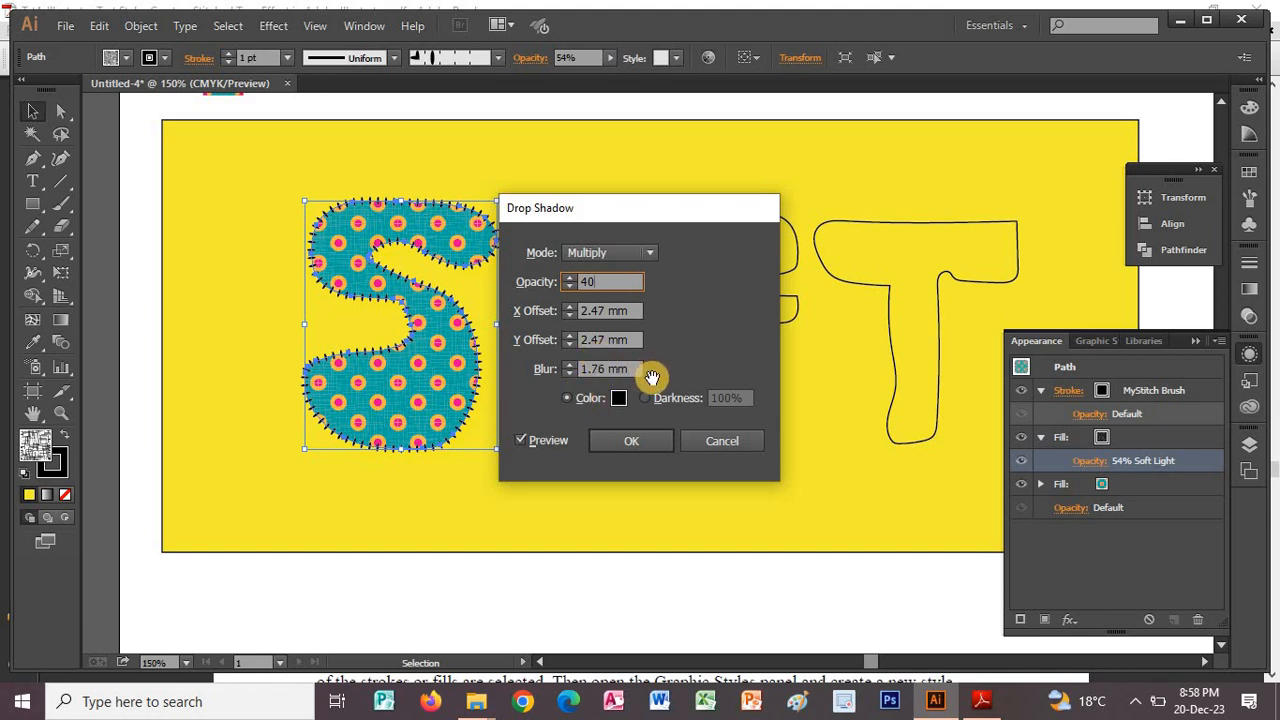
{"action": "key", "text": "alt+Tab"}
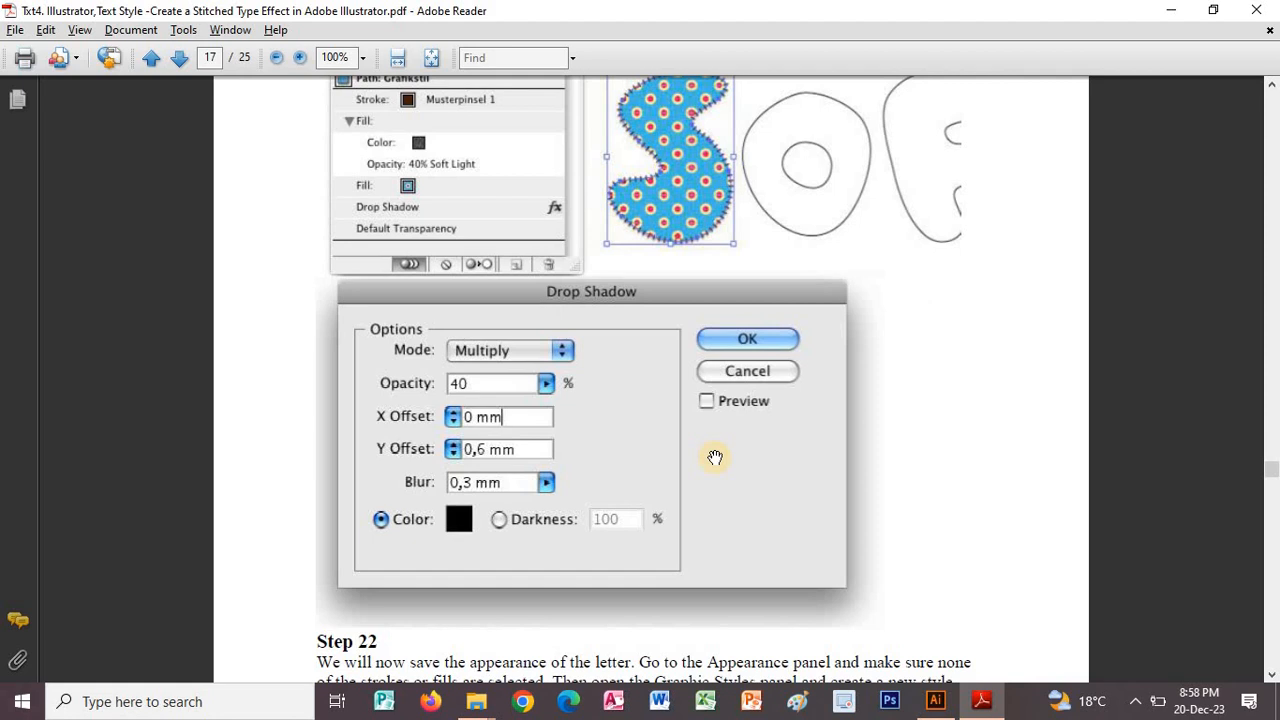
{"action": "key", "text": "alt+Tab"}
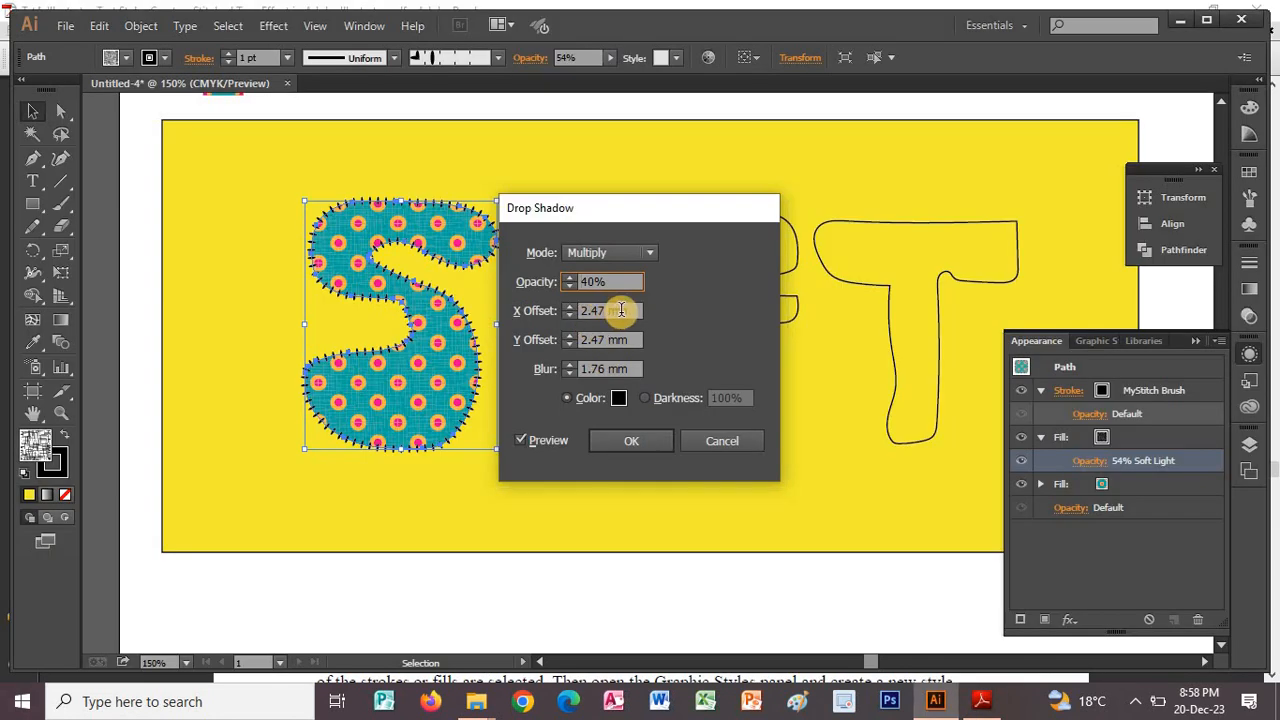
{"action": "left_click", "coordinate": [533, 311]}
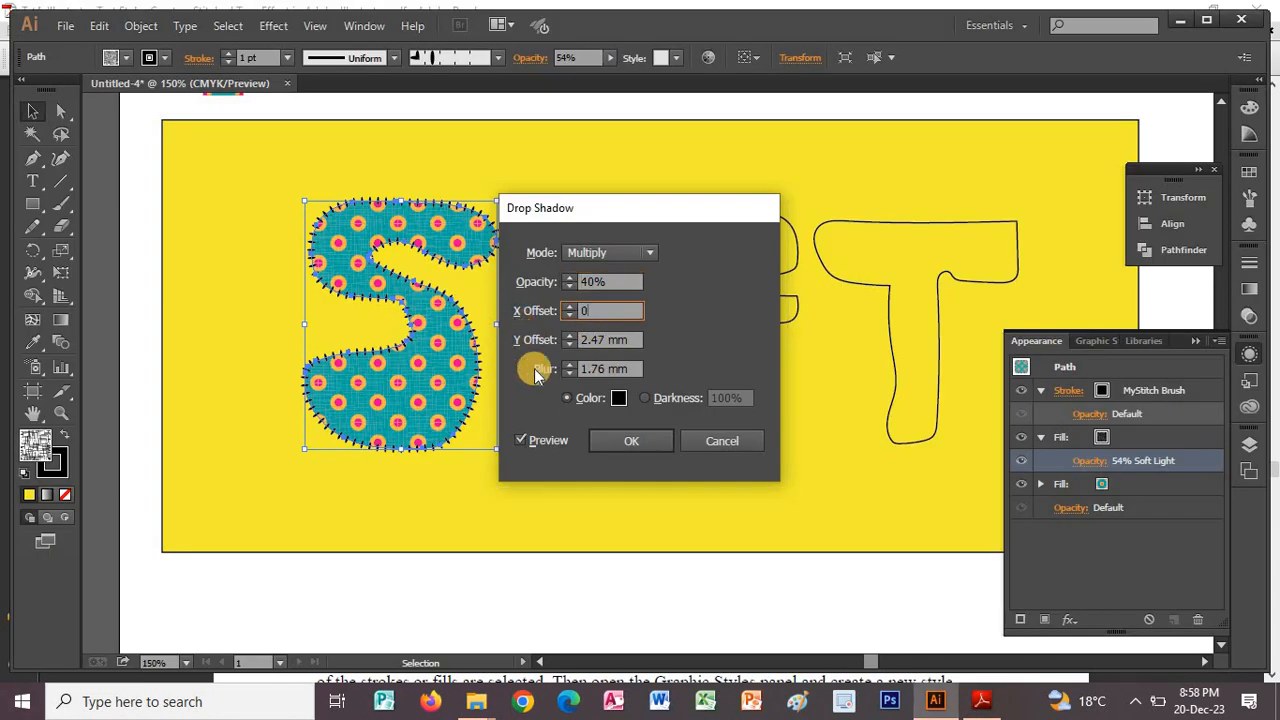
{"action": "type", "text": "0"}
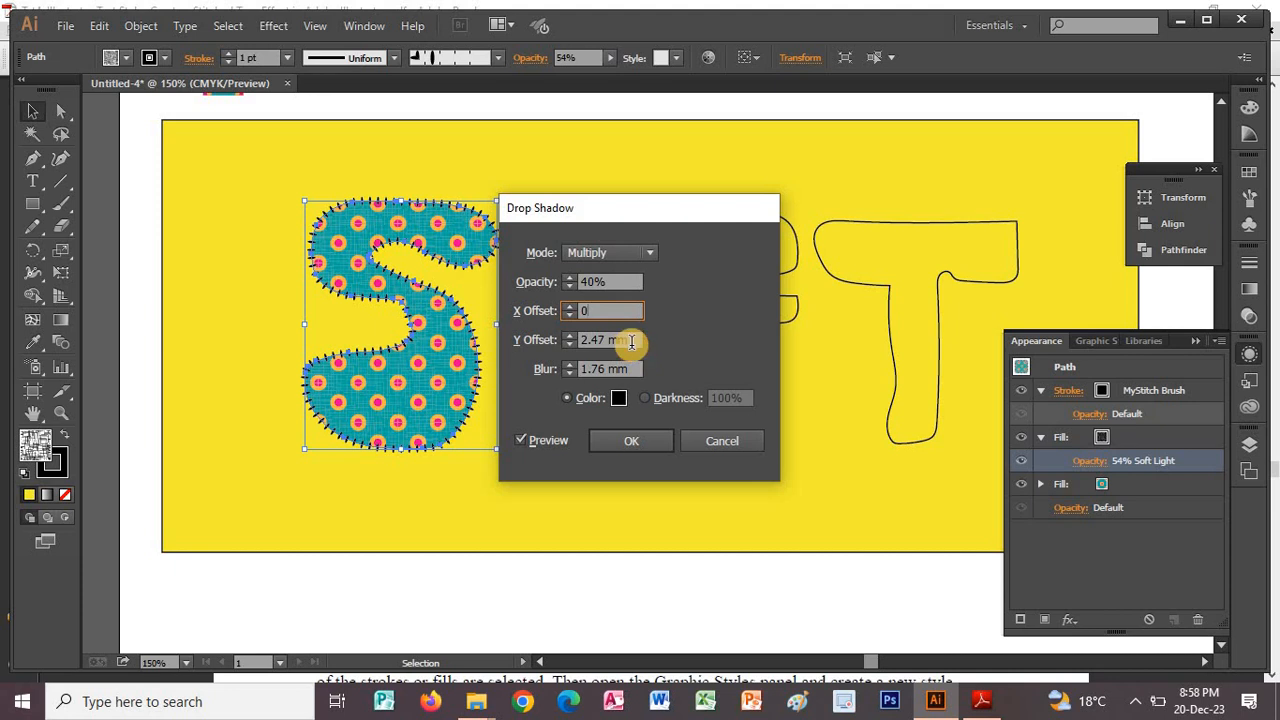
Step: Following the guide, set the shadow's Y offset to 0.6 mm and blur to 0.3 mm, and apply it to the letter S
{"action": "left_click", "coordinate": [545, 340]}
{"action": "key", "text": "alt+Tab"}
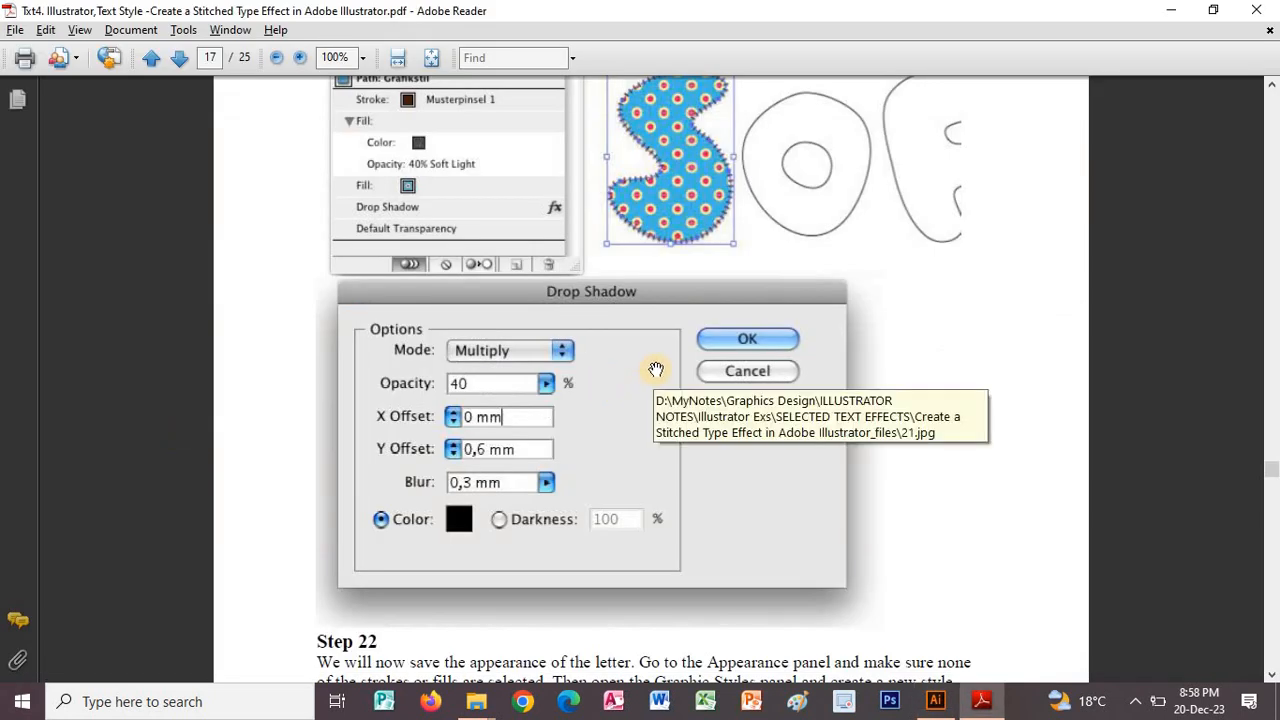
{"action": "key", "text": "alt+Tab"}
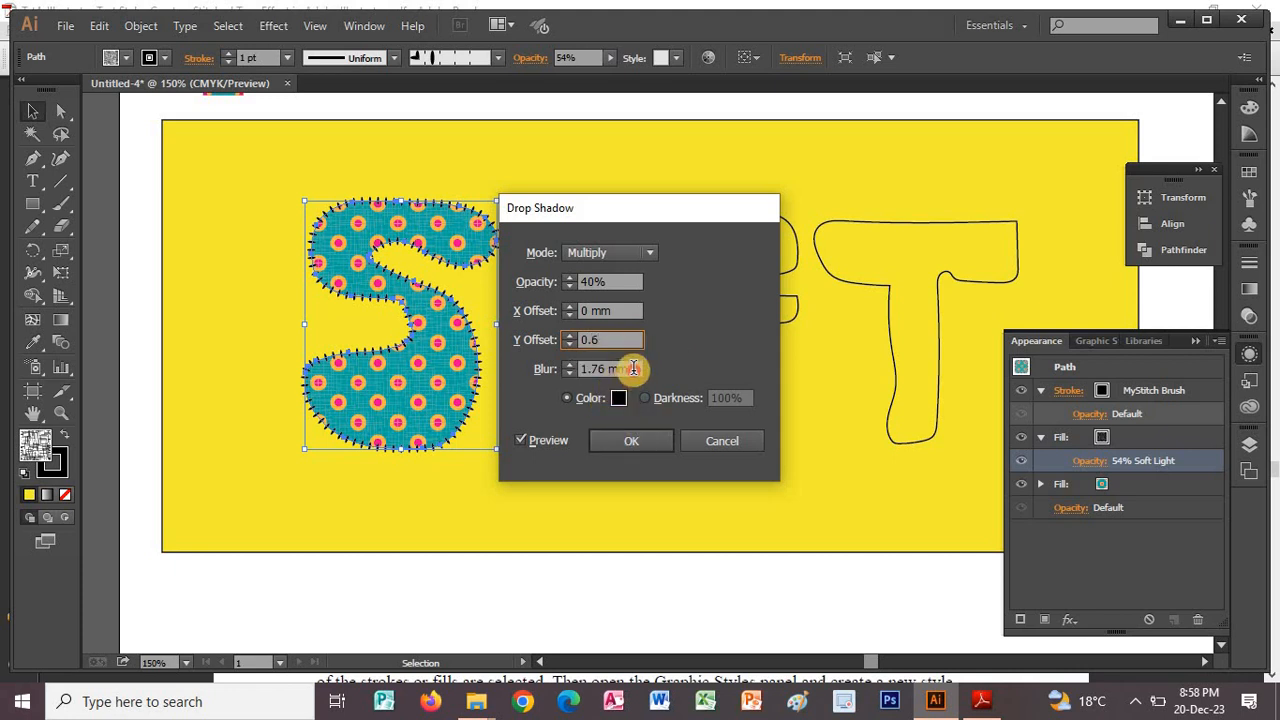
{"action": "key", "text": "Tab"}
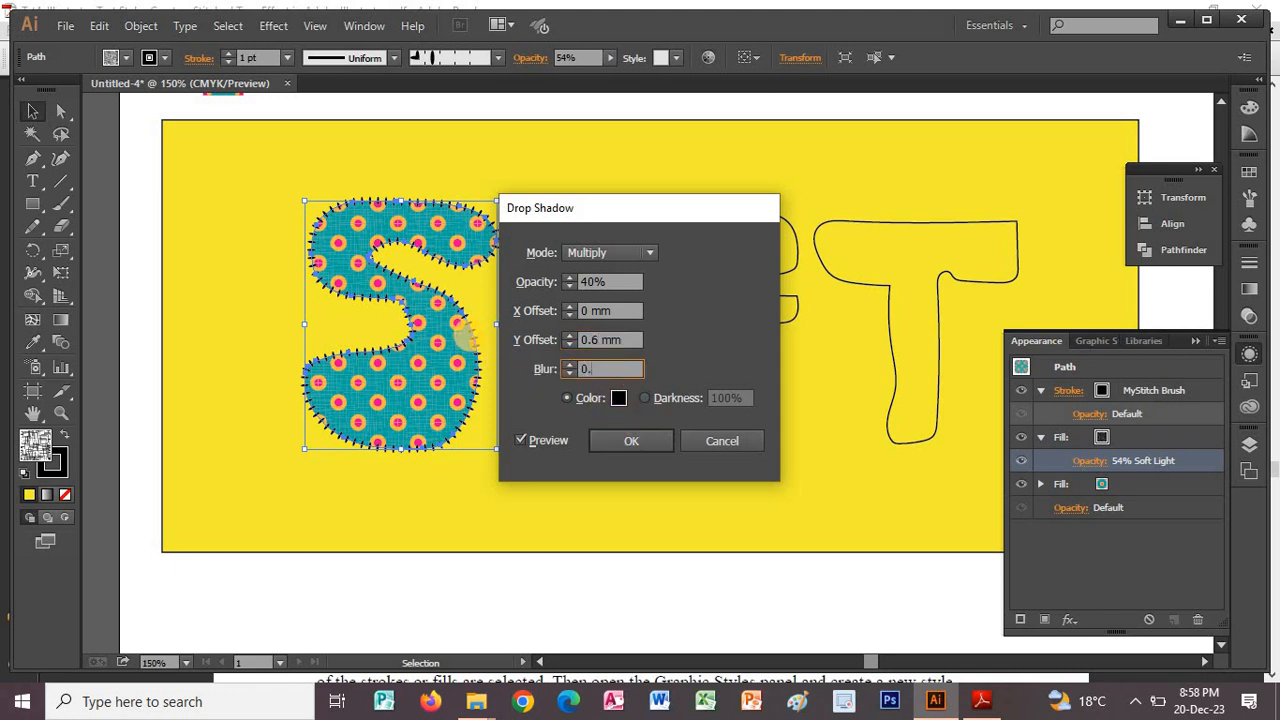
{"action": "type", "text": "0.3"}
{"action": "left_click", "coordinate": [522, 442]}
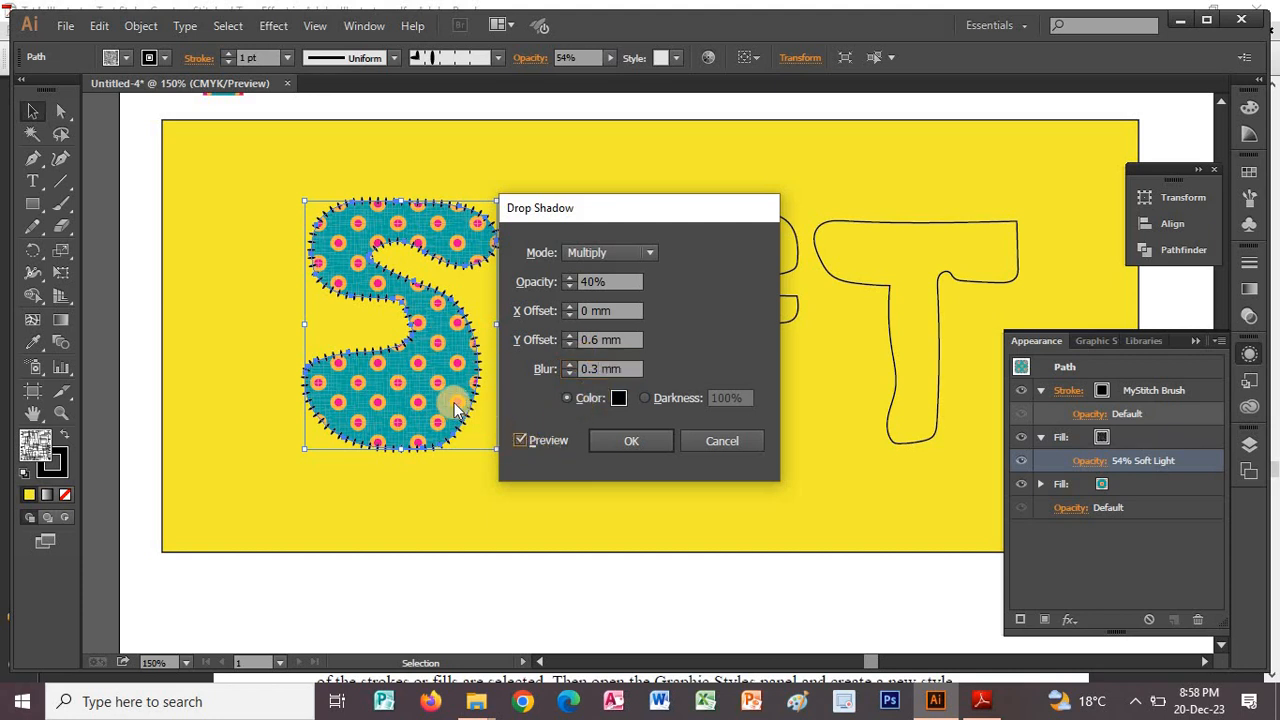
{"action": "left_click", "coordinate": [622, 442]}
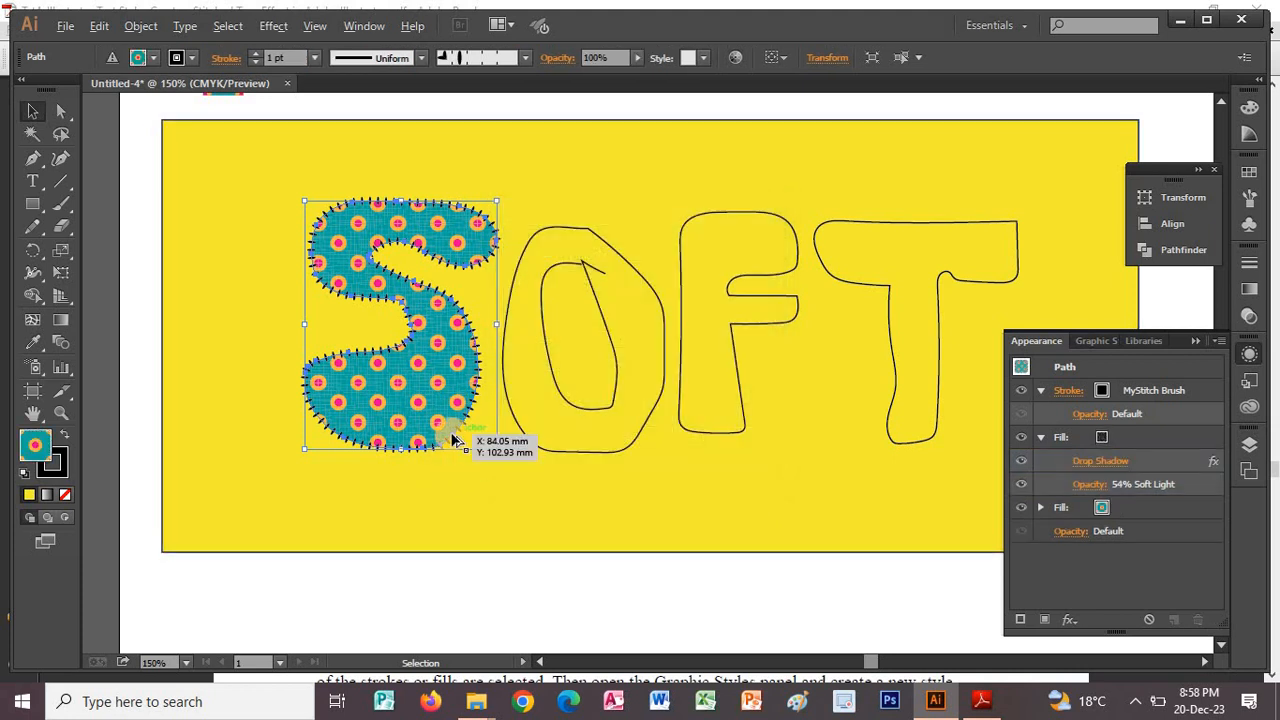
Step: Inspect the lower edge of the letter S up close for the drop shadow, keeping the letter selected
{"action": "scroll", "coordinate": [453, 438], "scroll_direction": "up", "scroll_amount": 4}
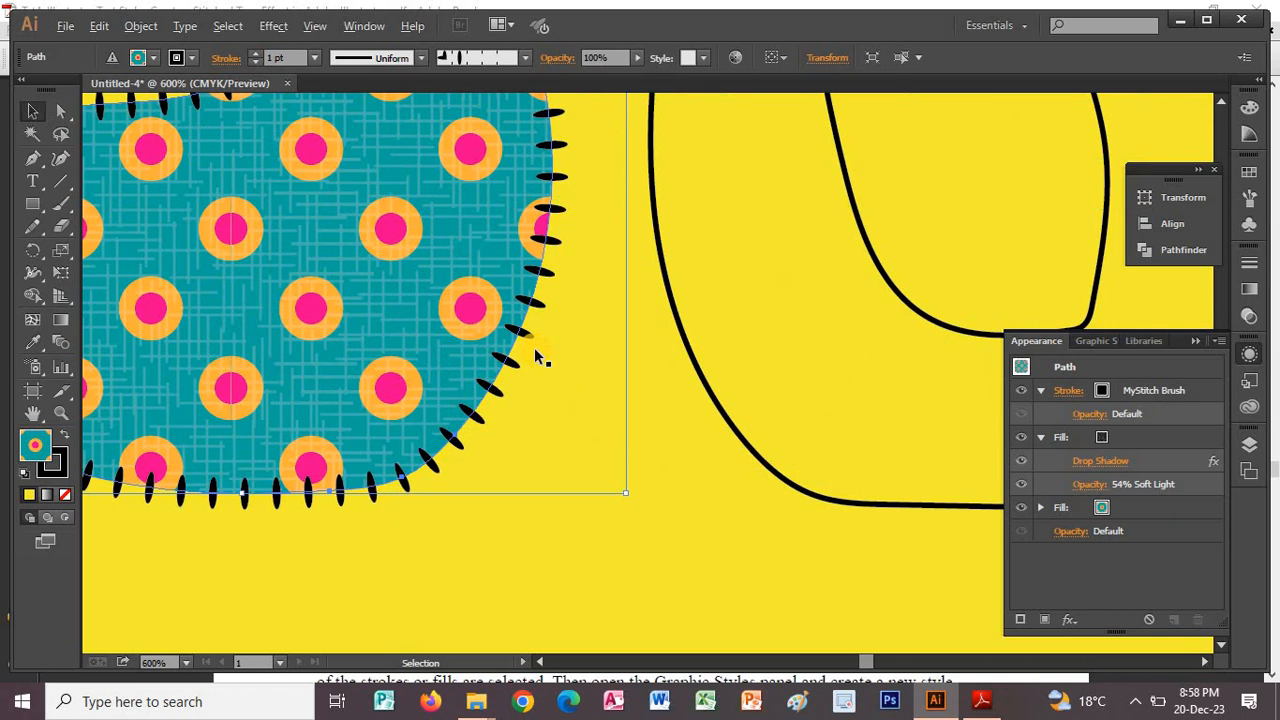
{"action": "scroll", "coordinate": [537, 357], "scroll_direction": "up", "scroll_amount": 1}
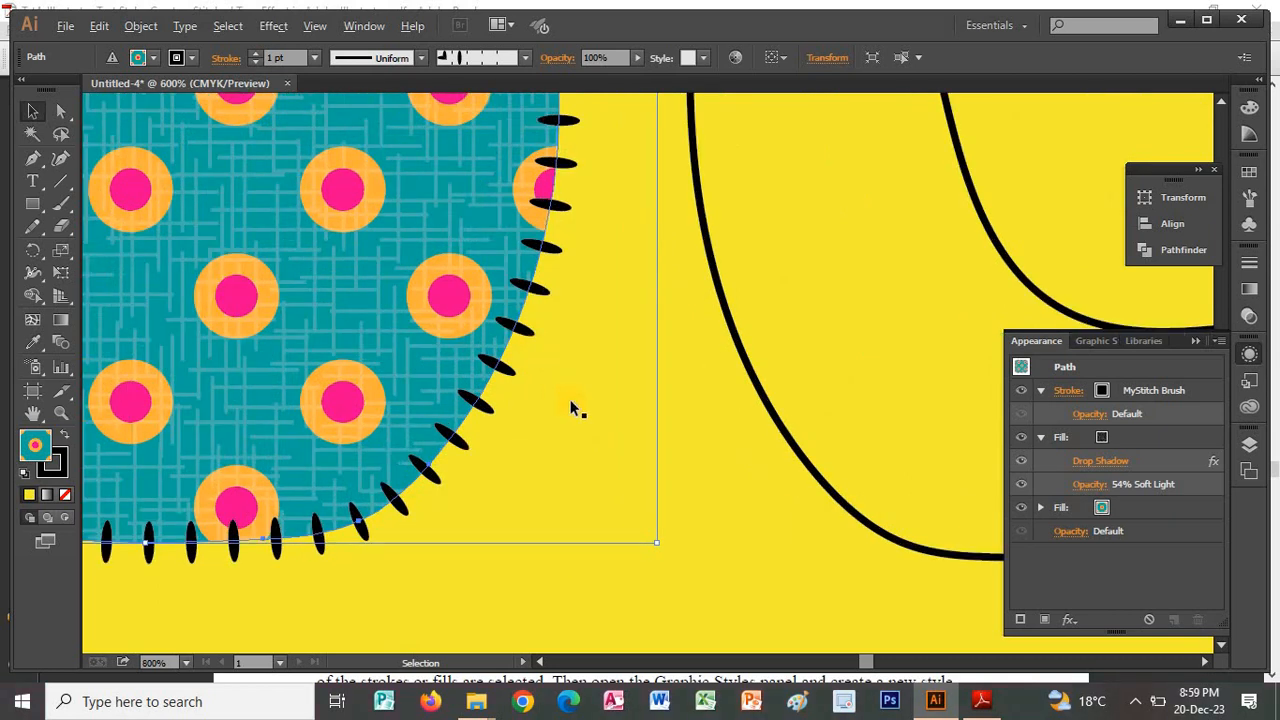
{"action": "scroll", "coordinate": [571, 405], "scroll_direction": "down", "scroll_amount": 1}
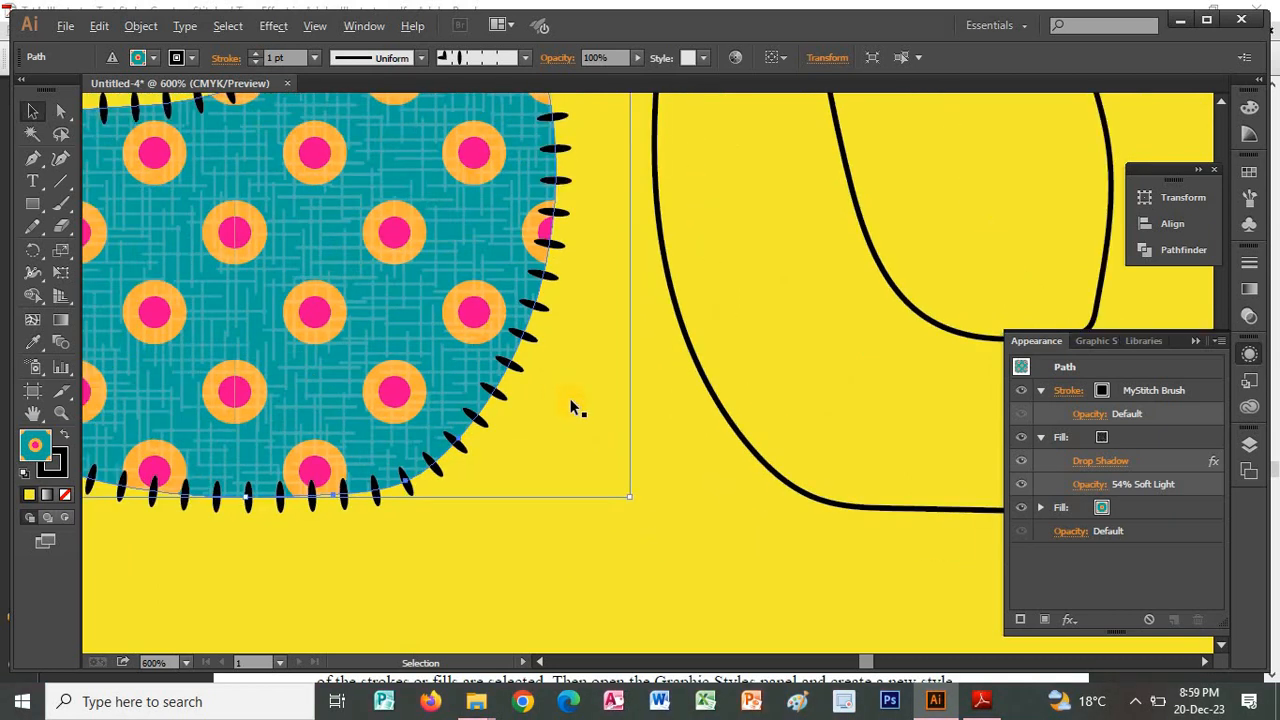
{"action": "scroll", "coordinate": [570, 405], "scroll_direction": "down", "scroll_amount": 6}
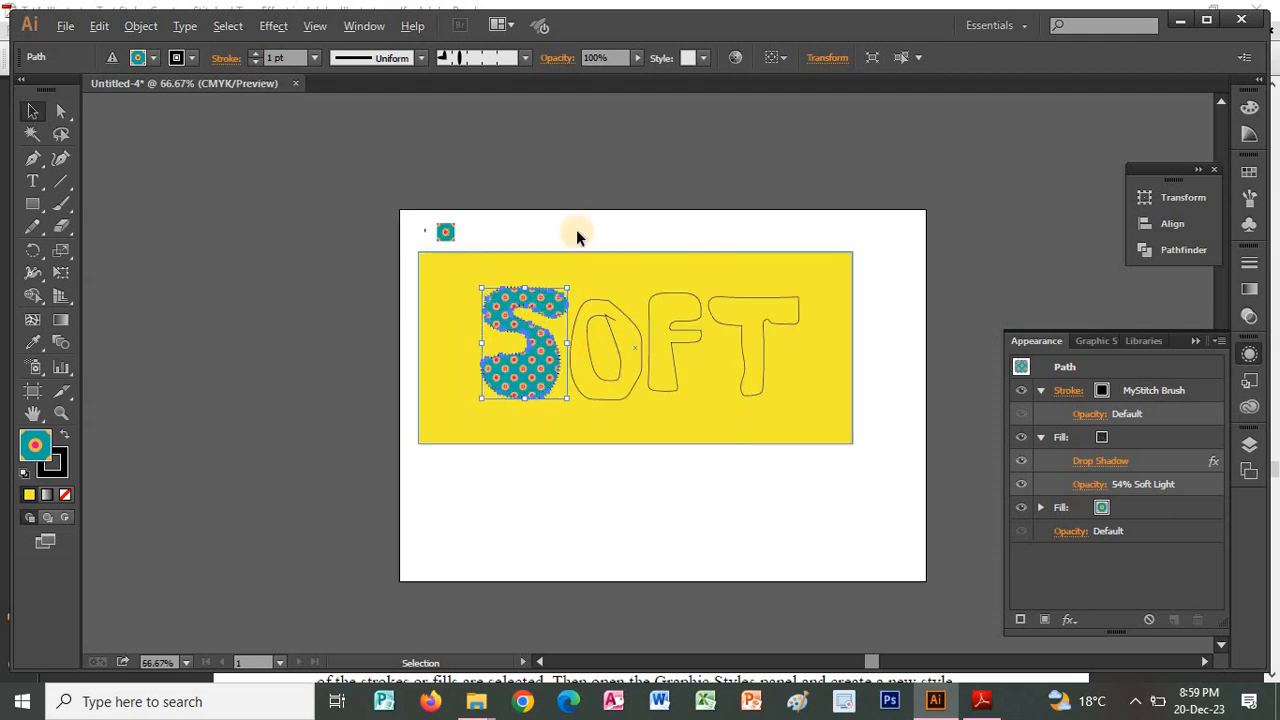
{"action": "left_click", "coordinate": [574, 200]}
{"action": "left_click", "coordinate": [555, 295]}
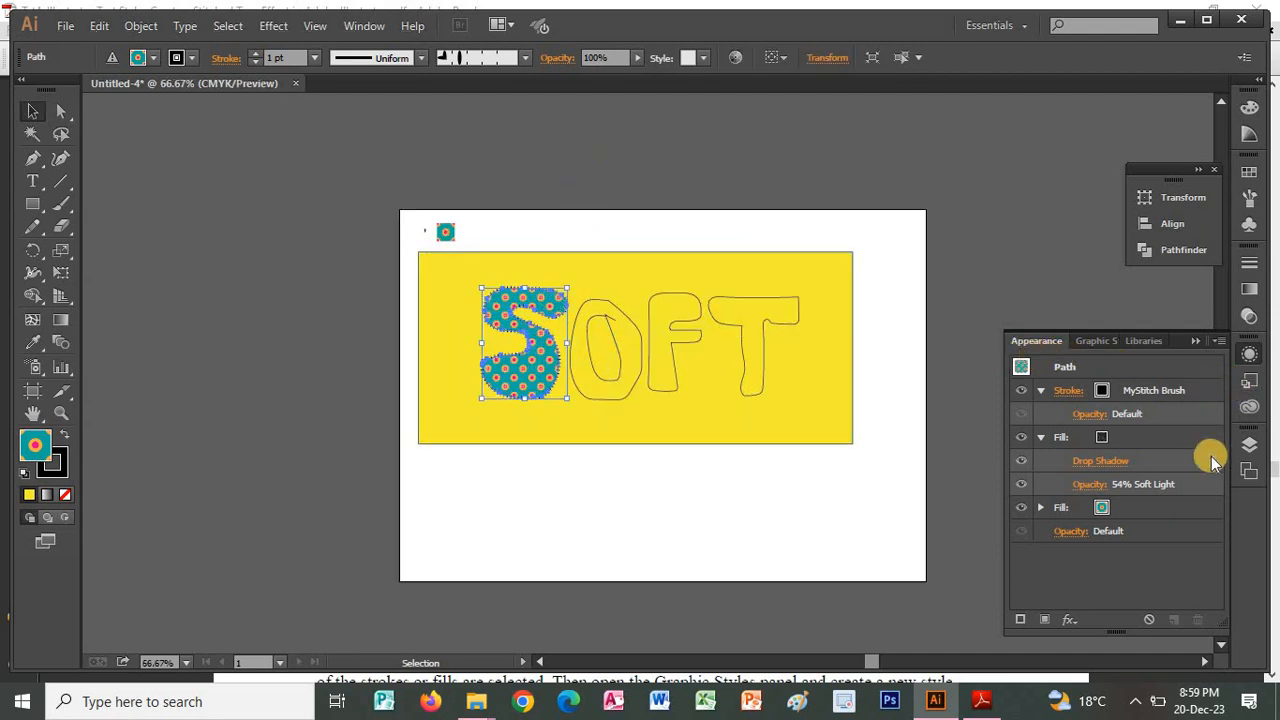
Step: Review the letter S's Drop Shadow settings without changing them, and delete the effect from its fill, leaving nothing selected
{"action": "double_click", "coordinate": [1131, 463]}
{"action": "left_click", "coordinate": [710, 443]}
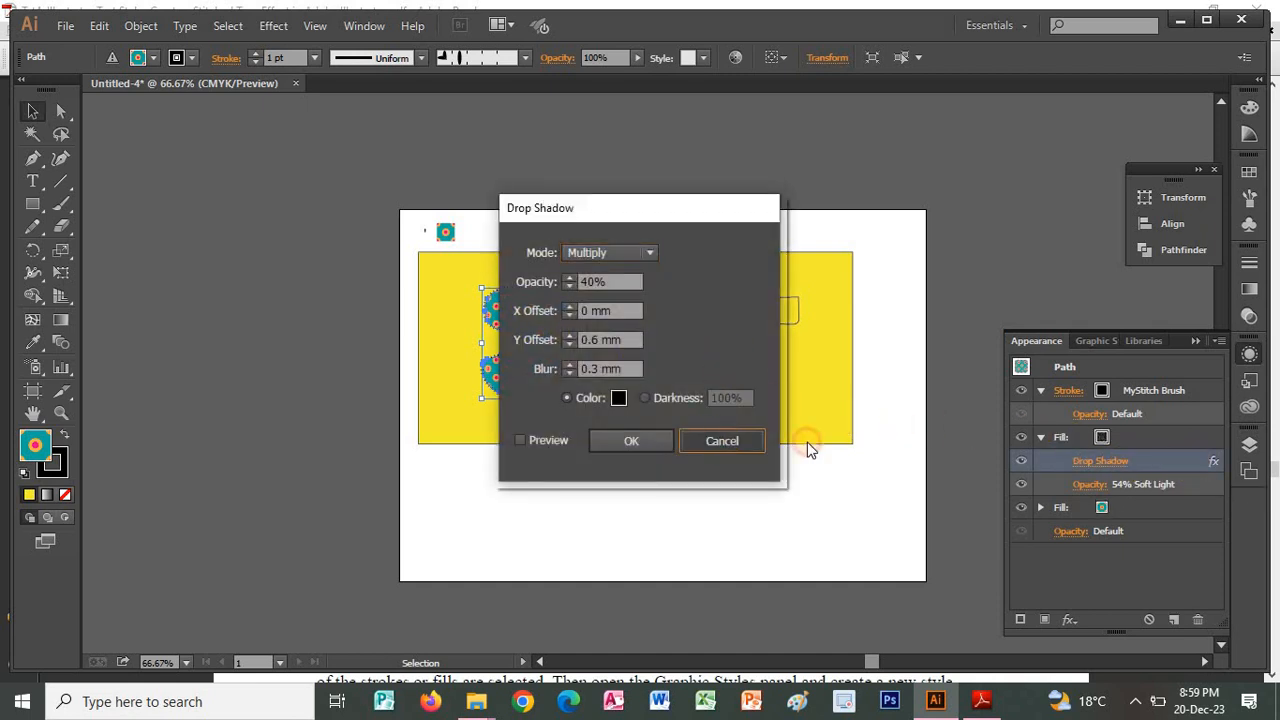
{"action": "left_click", "coordinate": [1196, 617]}
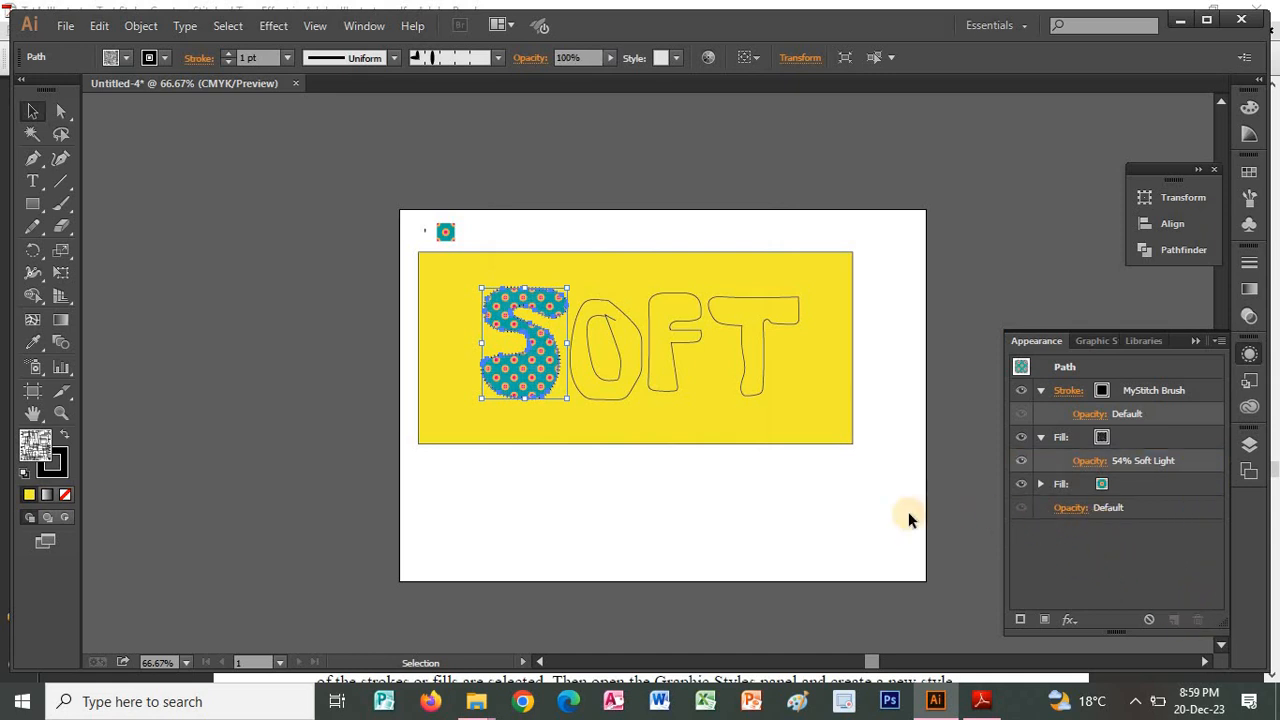
{"action": "left_click", "coordinate": [972, 468]}
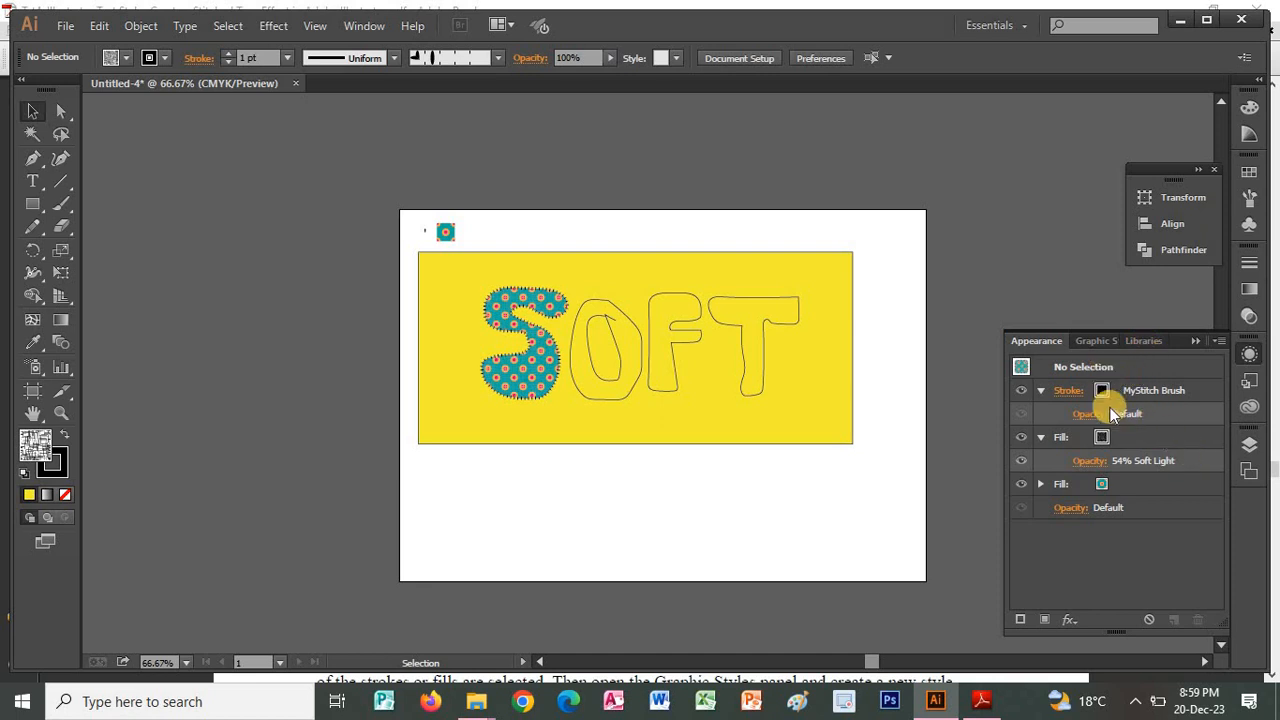
Step: Try to apply a Multiply Drop Shadow with 40% opacity while nothing is selected on the artboard
{"action": "left_click", "coordinate": [1208, 390]}
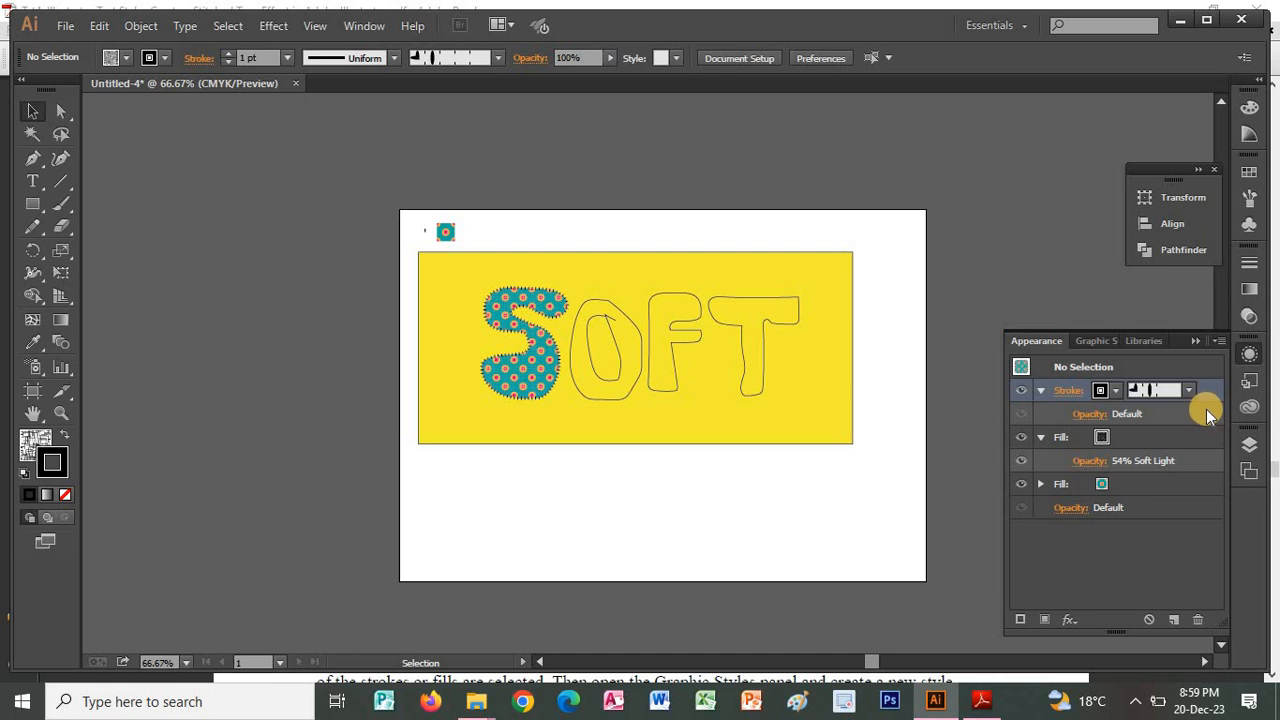
{"action": "left_click", "coordinate": [1131, 560]}
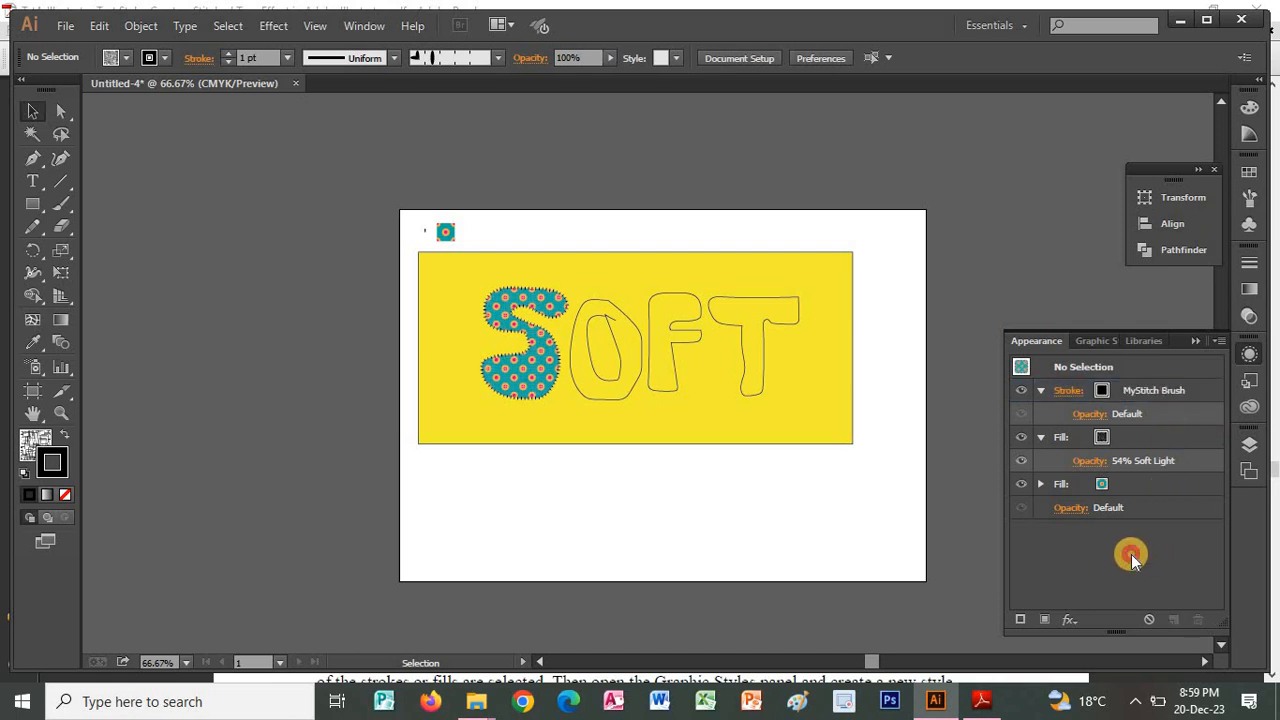
{"action": "left_click", "coordinate": [1071, 619]}
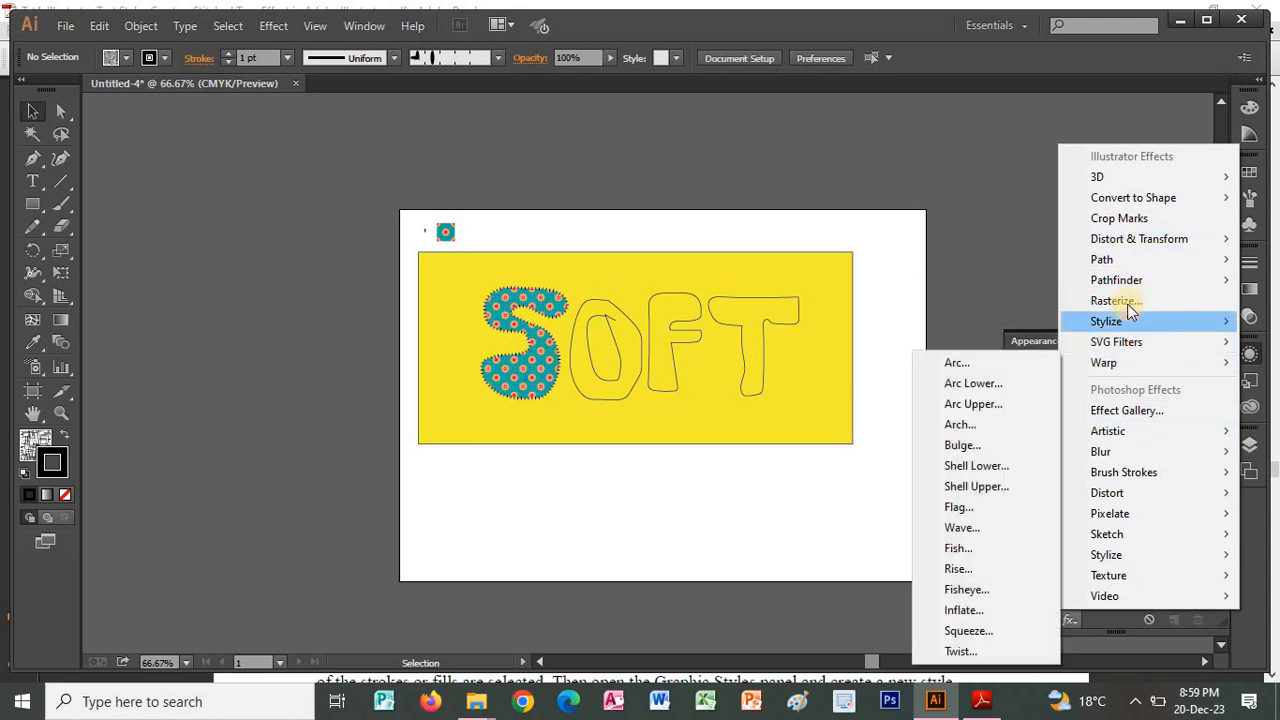
{"action": "mouse_move", "coordinate": [1116, 322]}
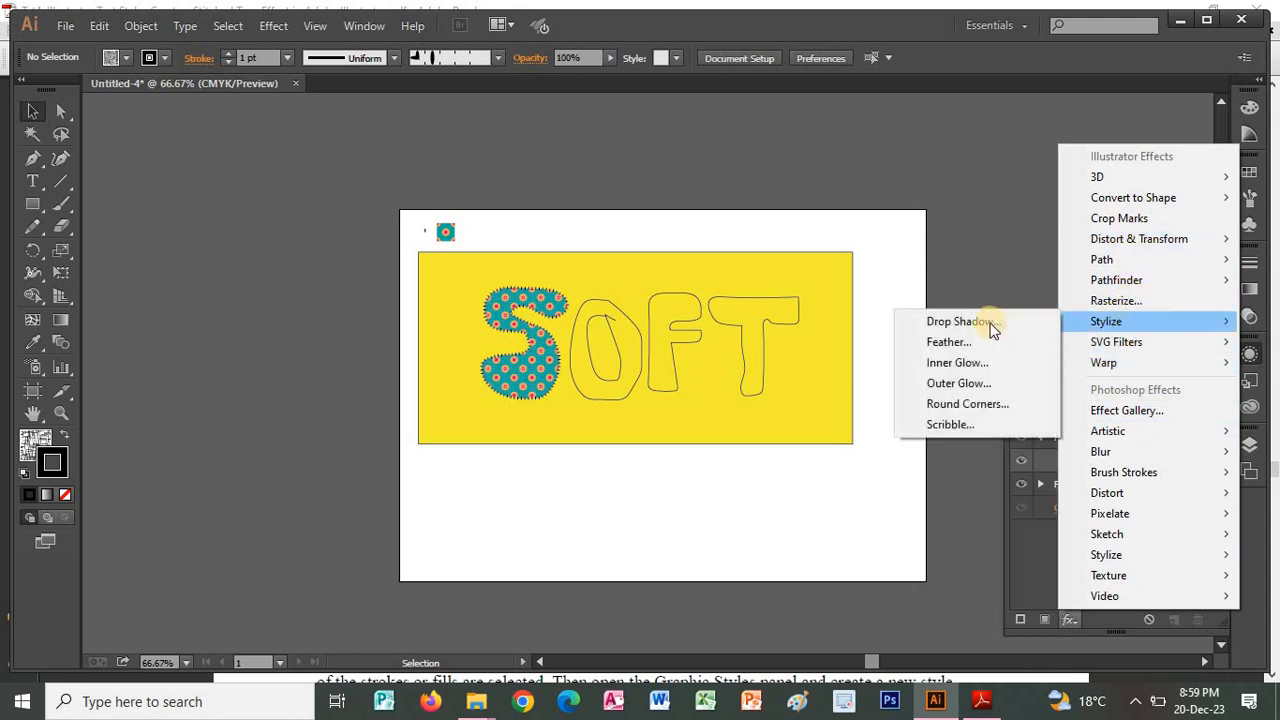
{"action": "left_click", "coordinate": [963, 328]}
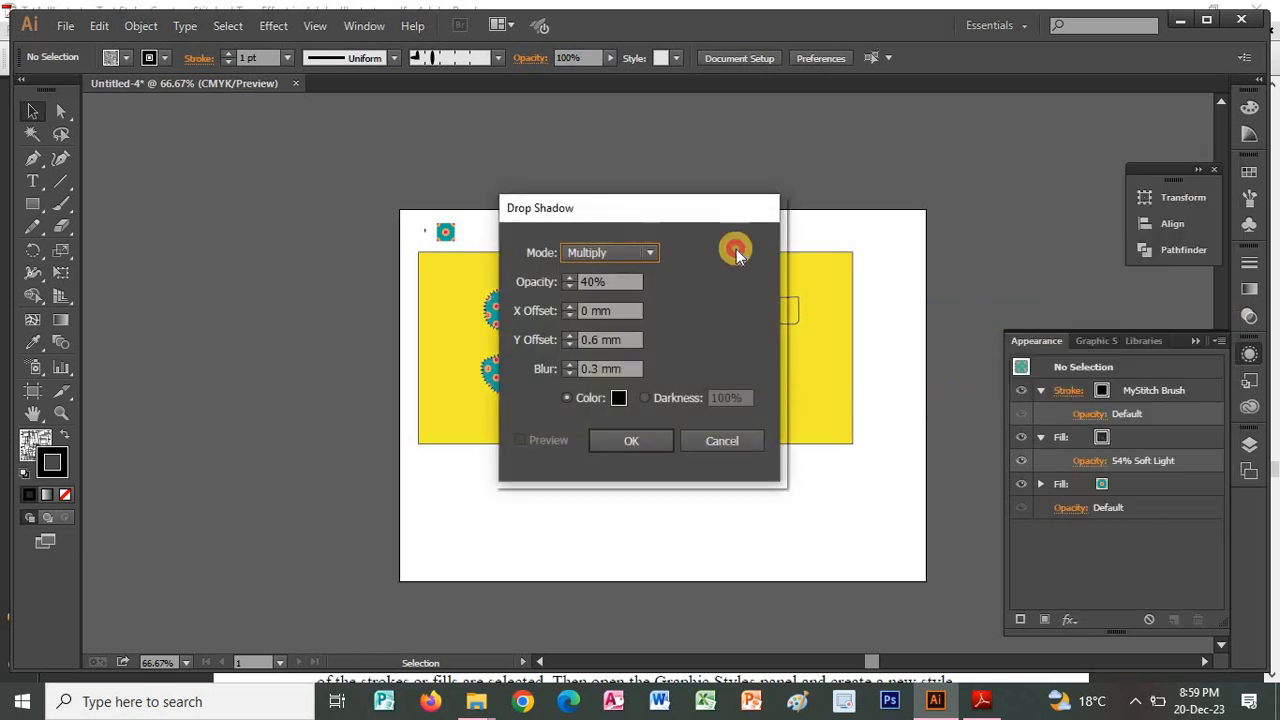
{"action": "left_click_drag", "start_coordinate": [736, 249], "coordinate": [855, 152]}
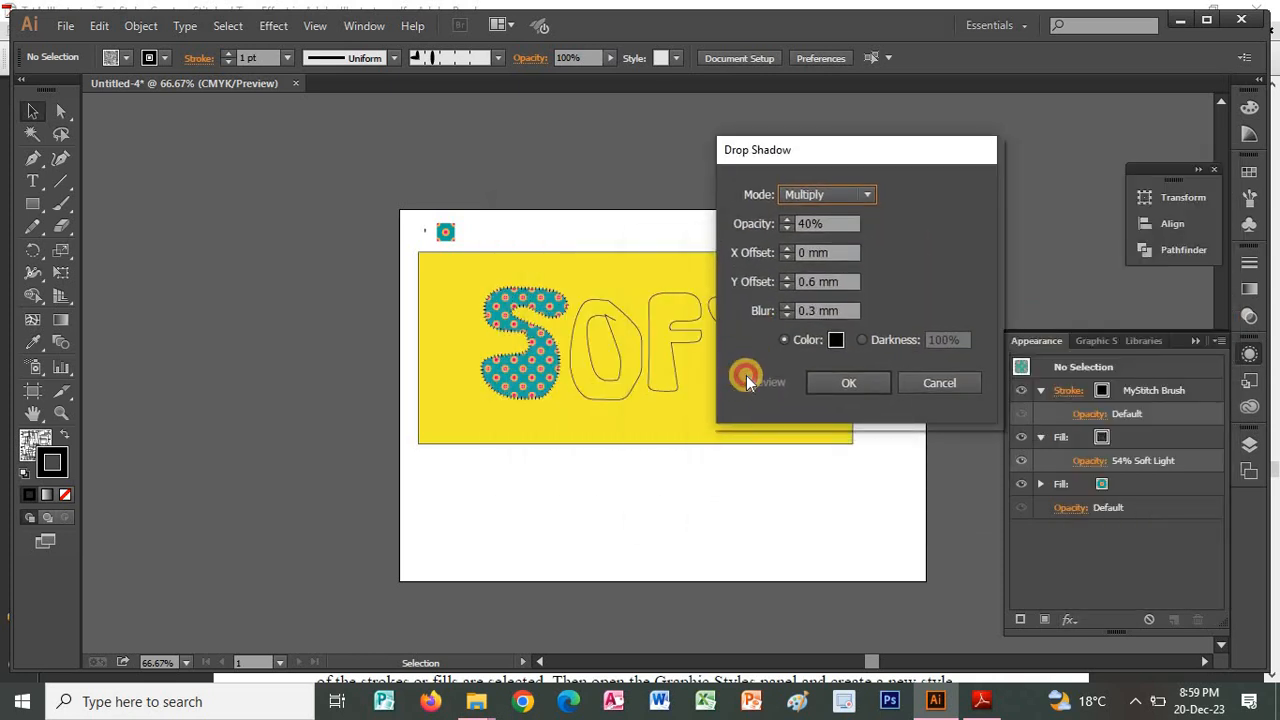
{"action": "left_click", "coordinate": [746, 375]}
{"action": "left_click", "coordinate": [841, 222]}
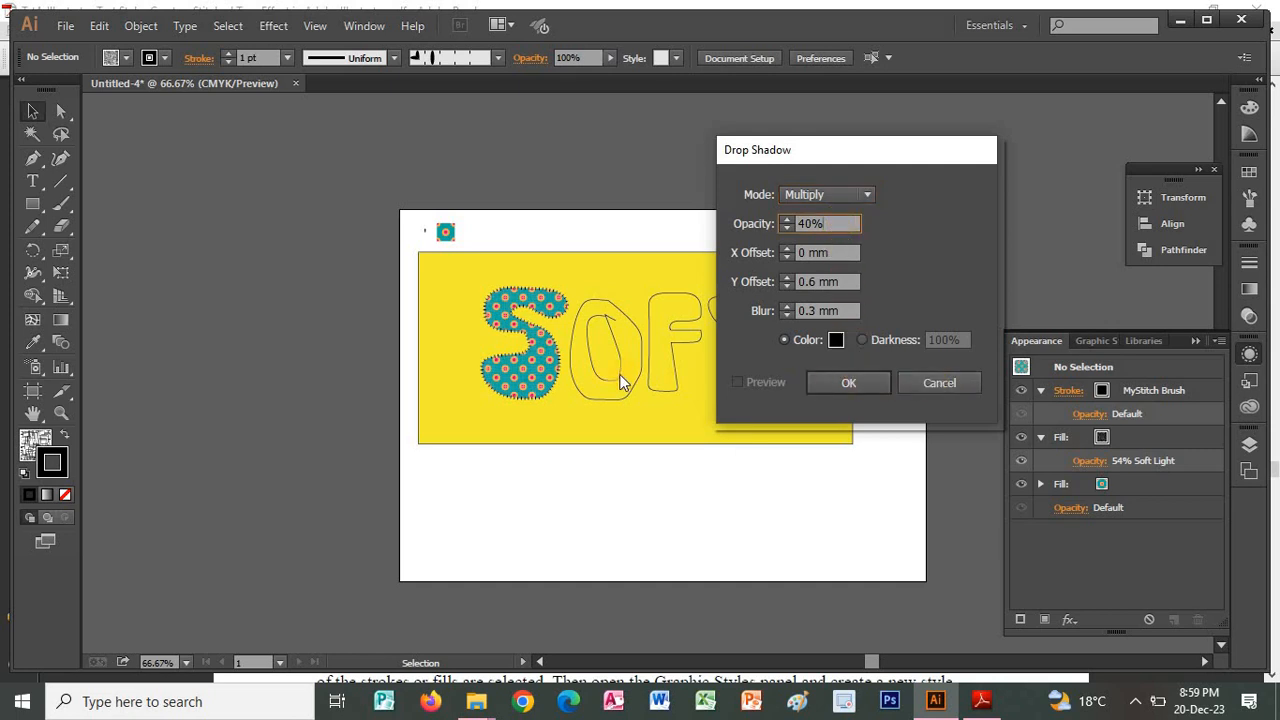
{"action": "left_click", "coordinate": [875, 386]}
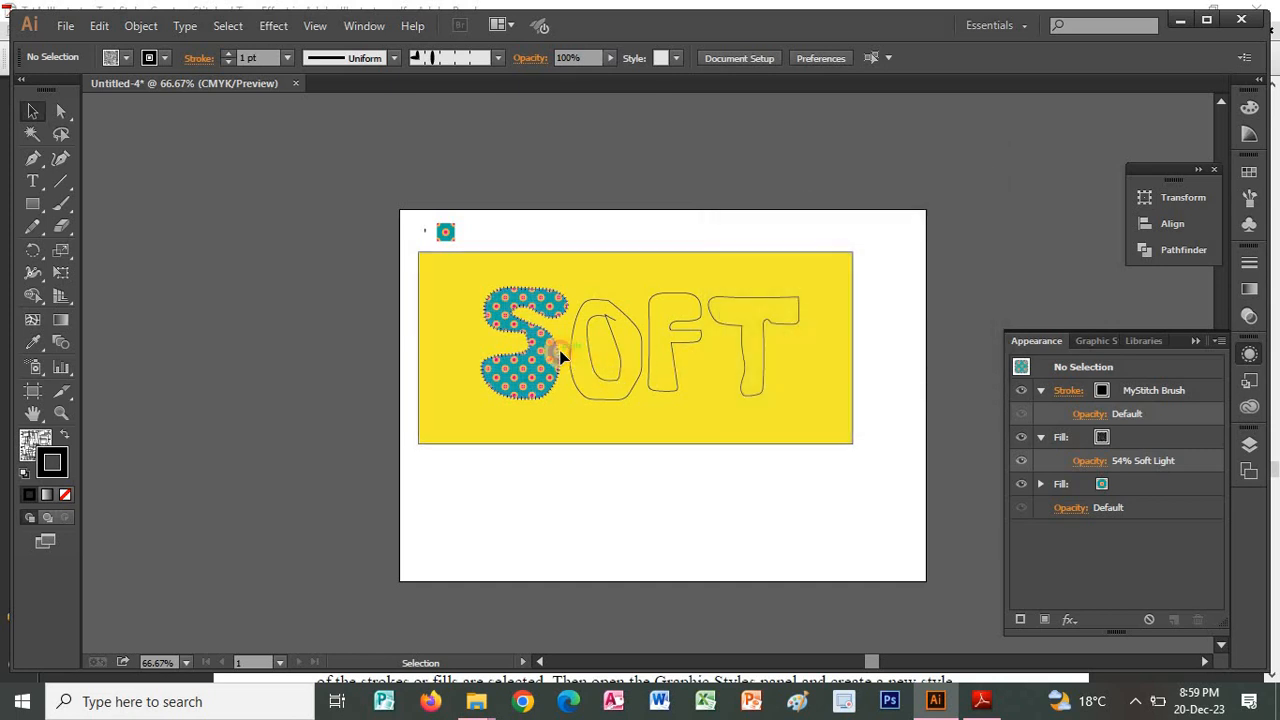
Step: Select the letter S and start a Drop Shadow effect for the whole letter, with the preview turned on
{"action": "left_click", "coordinate": [560, 354]}
{"action": "left_click", "coordinate": [1098, 412]}
{"action": "left_click", "coordinate": [1145, 482]}
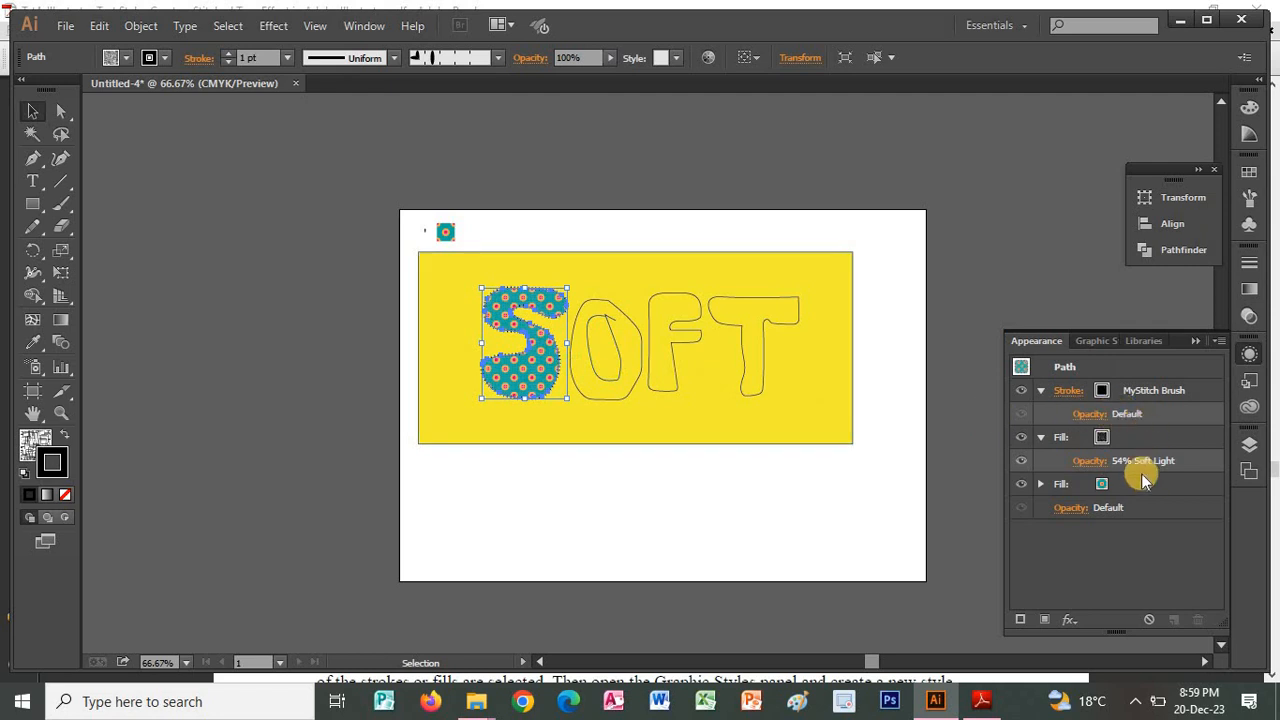
{"action": "left_click", "coordinate": [1069, 619]}
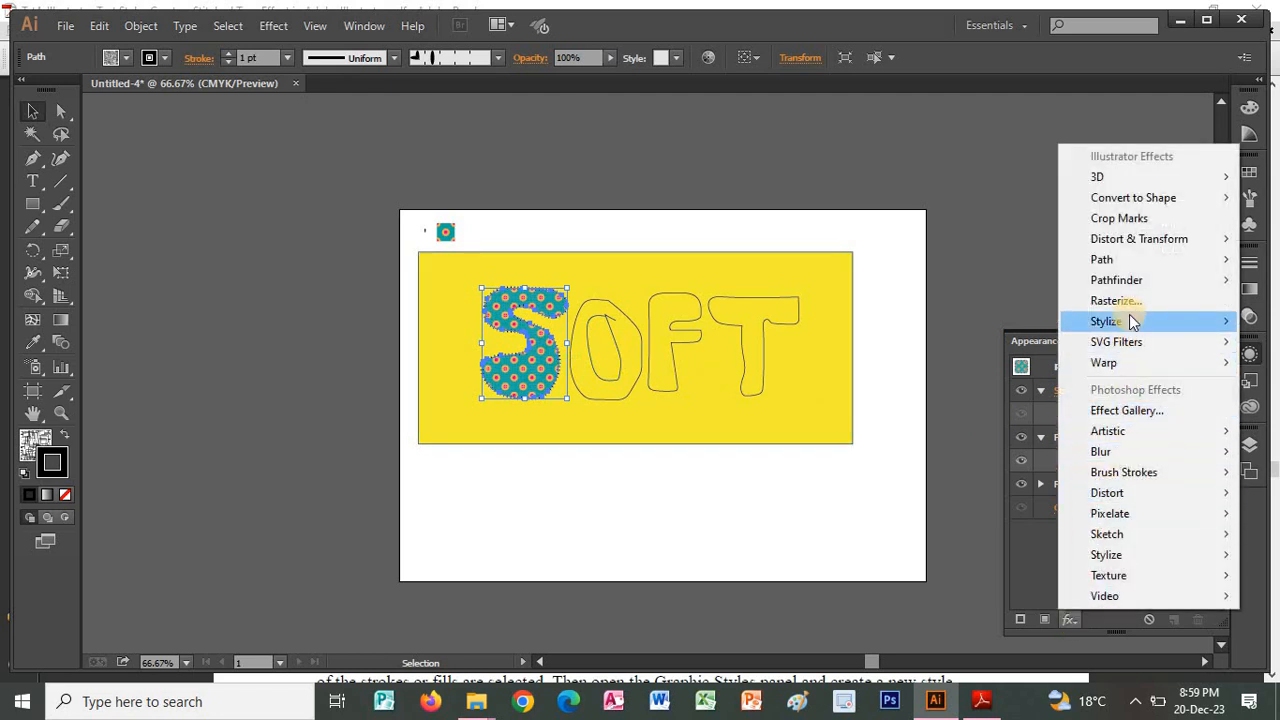
{"action": "mouse_move", "coordinate": [1108, 321]}
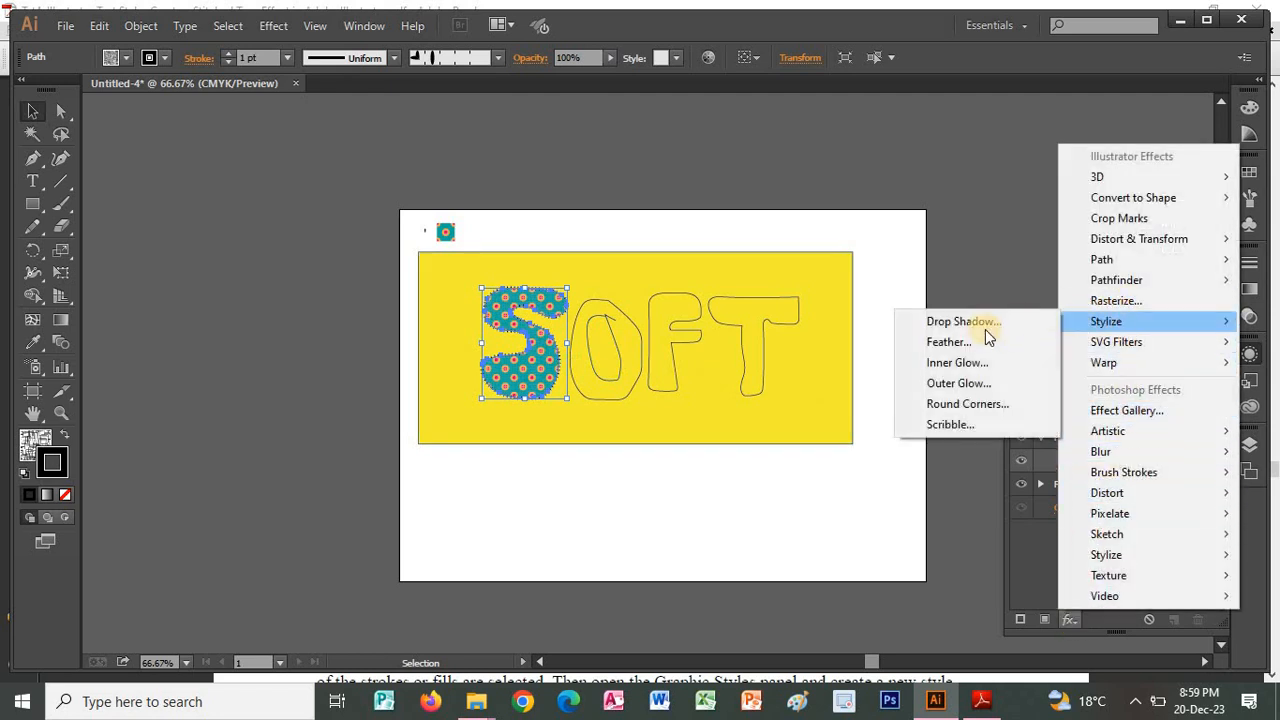
{"action": "left_click", "coordinate": [958, 322]}
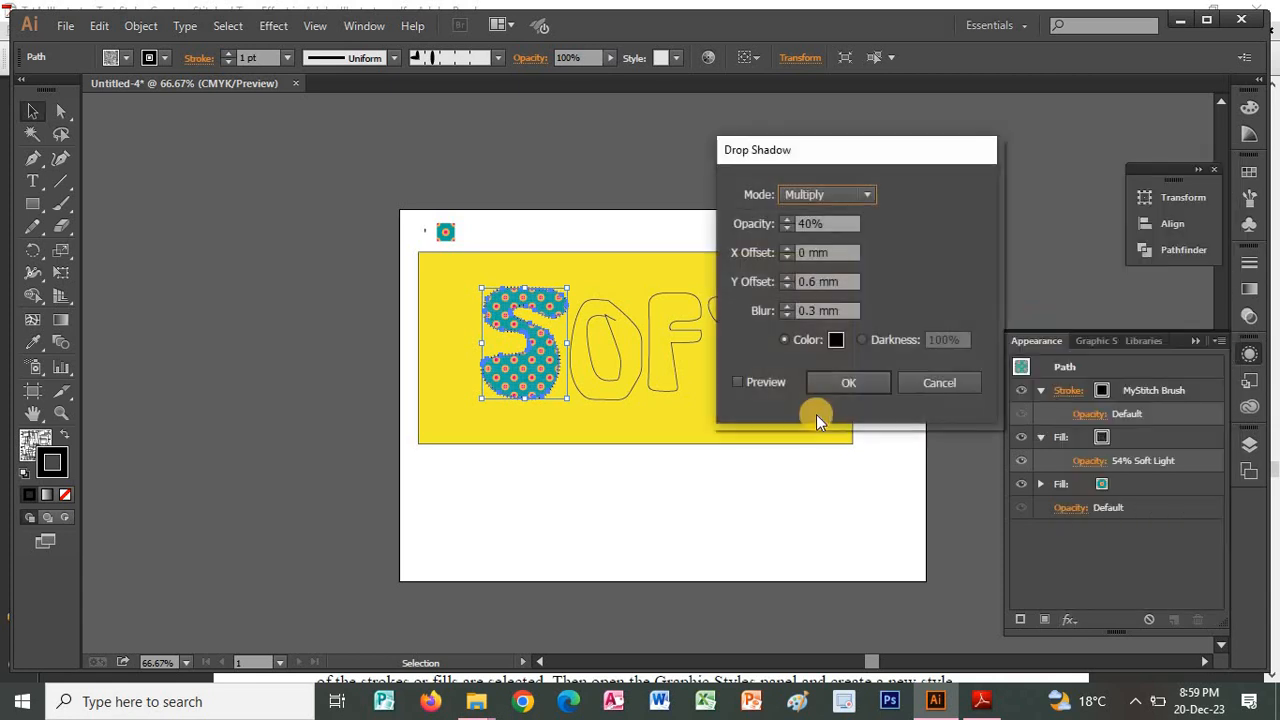
{"action": "left_click", "coordinate": [739, 383]}
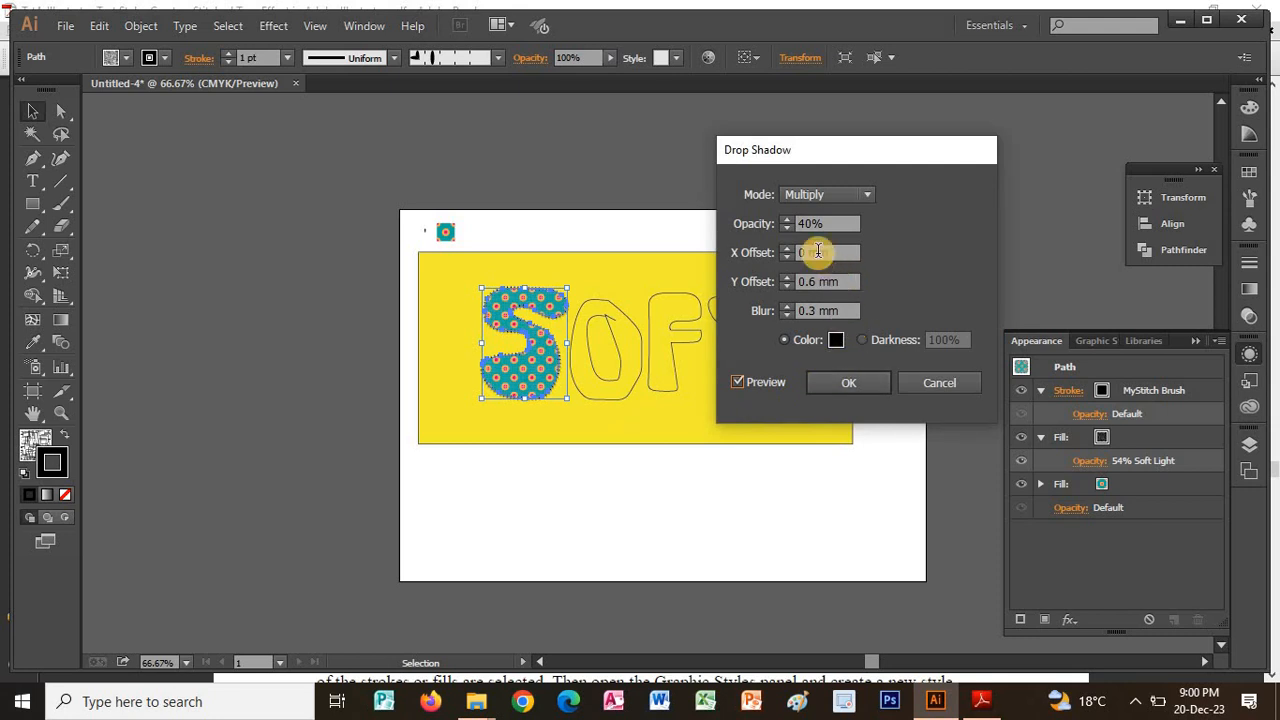
Step: Set the shadow's opacity to 75% and apply the effect to the letter S
{"action": "left_click", "coordinate": [788, 222]}
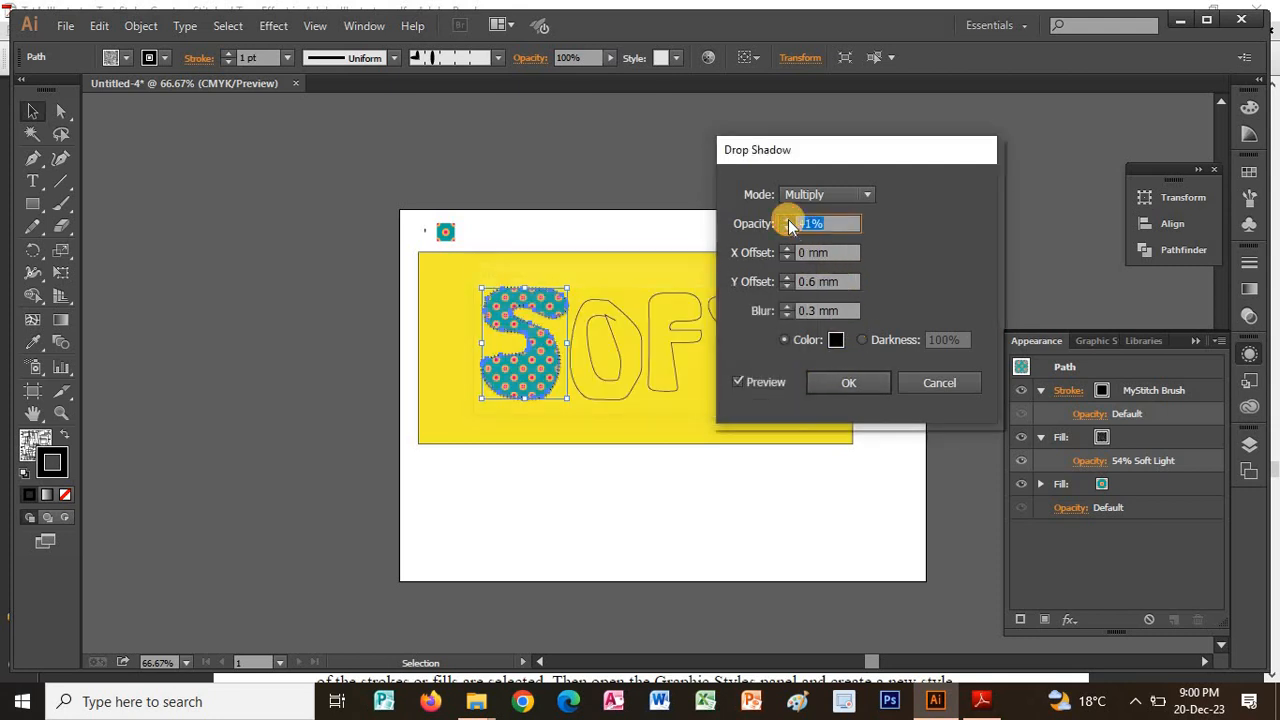
{"action": "left_click", "coordinate": [788, 222]}
{"action": "left_click", "coordinate": [788, 222]}
{"action": "left_click_drag", "start_coordinate": [790, 224], "coordinate": [742, 224]}
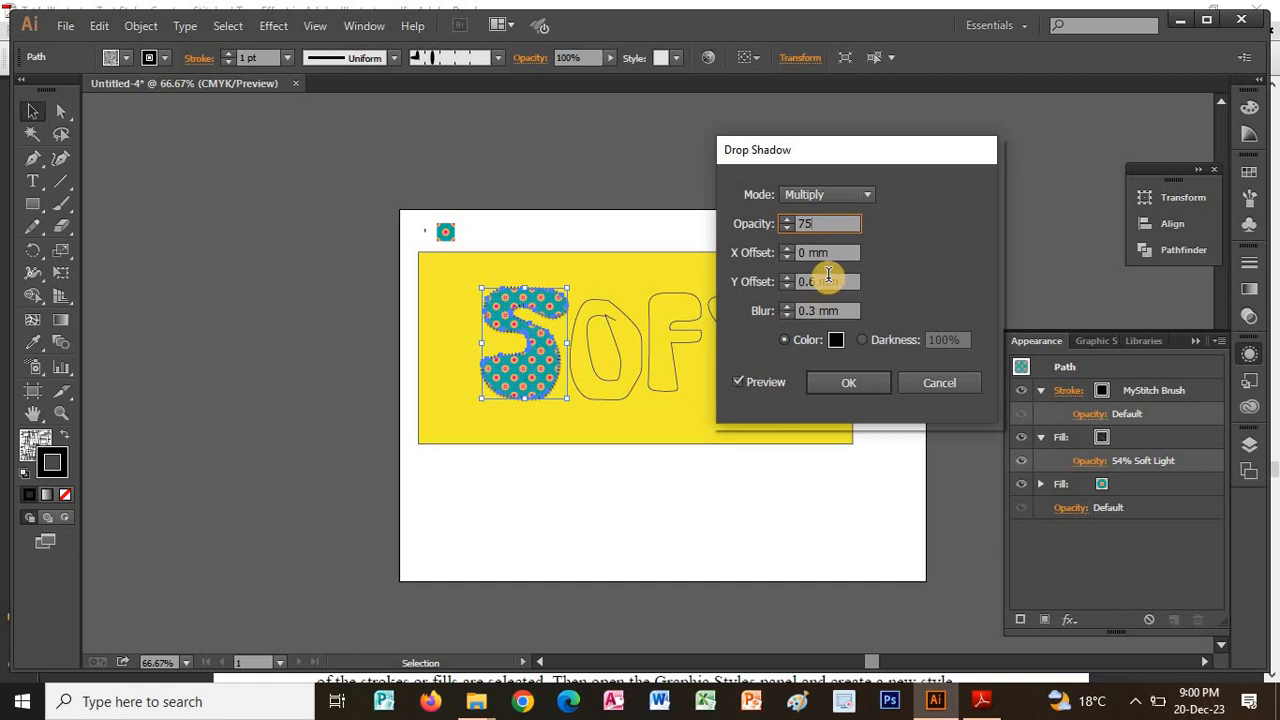
{"action": "left_click", "coordinate": [830, 254]}
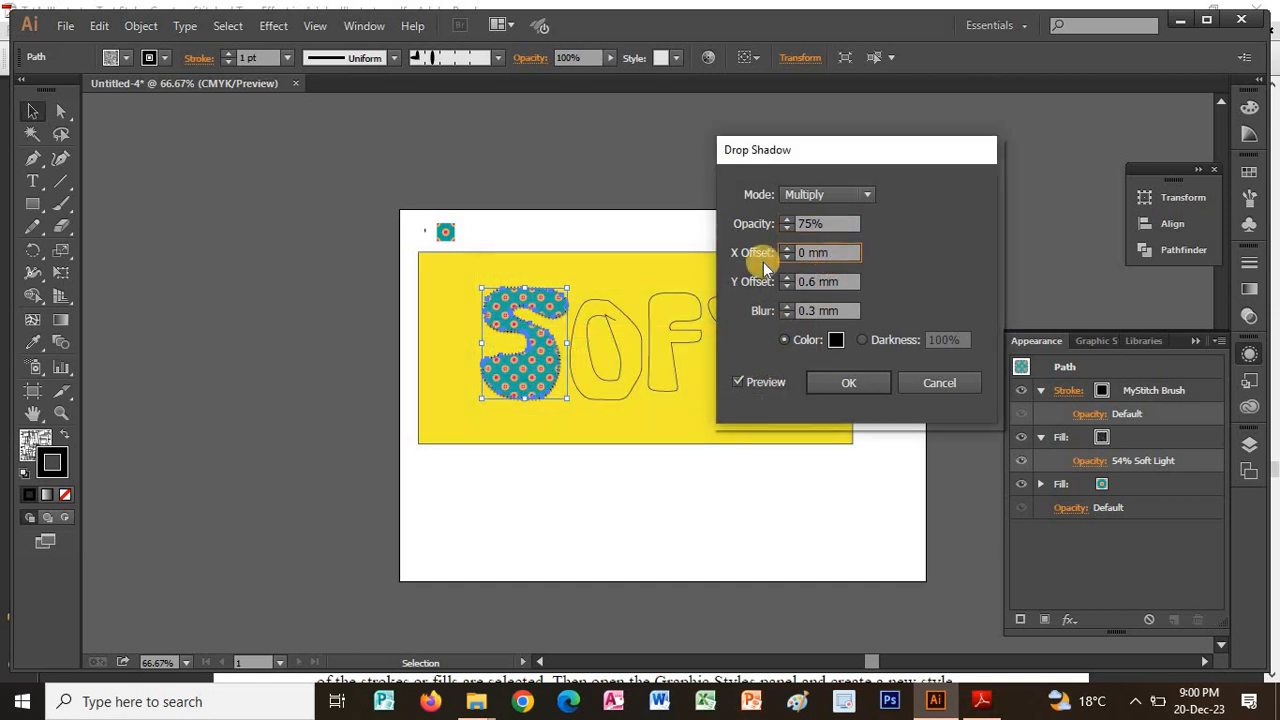
{"action": "left_click", "coordinate": [822, 385]}
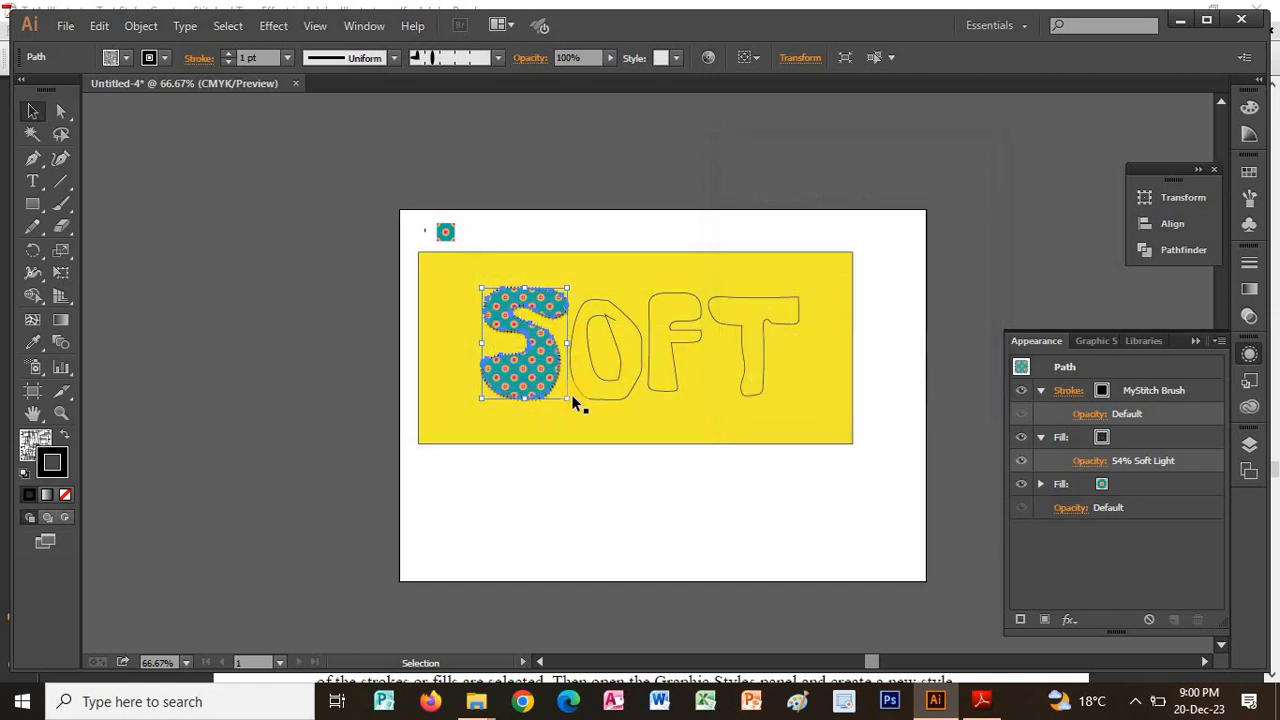
Step: Edit the letter S's existing drop shadow, setting its opacity to 100% and turning on the preview
{"action": "scroll", "coordinate": [571, 396], "scroll_direction": "up", "scroll_amount": 2}
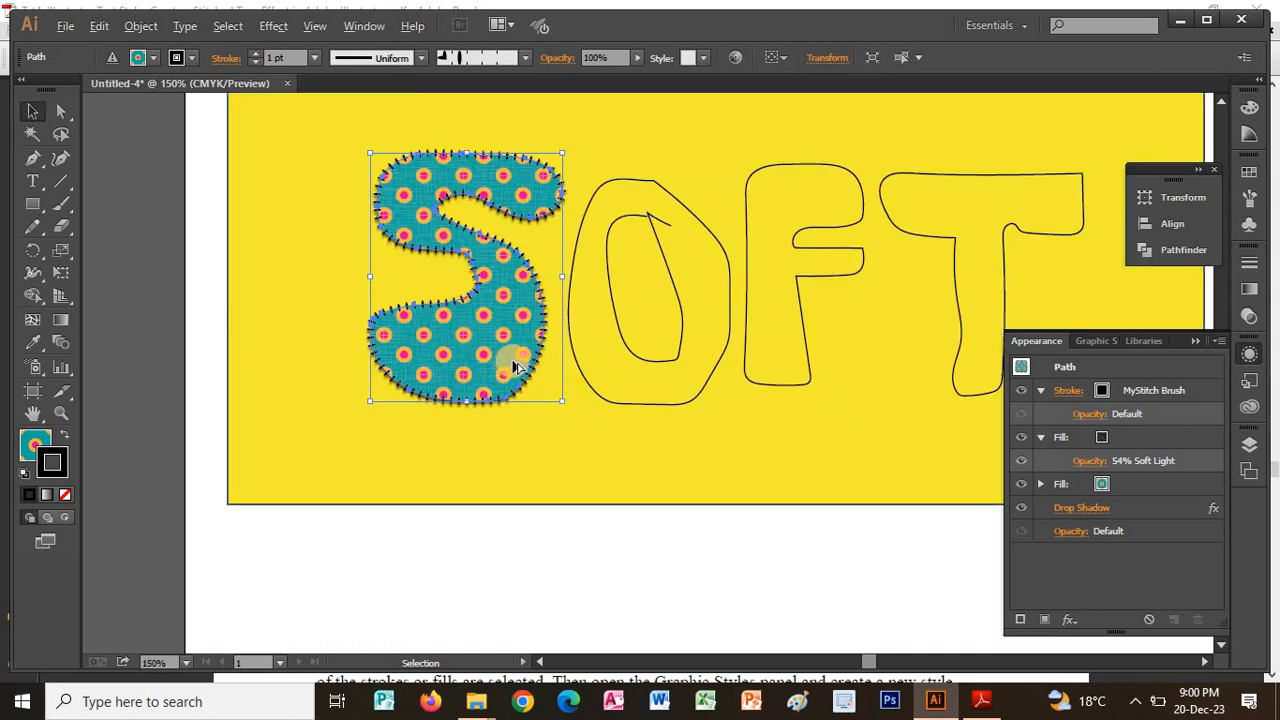
{"action": "scroll", "coordinate": [524, 392], "scroll_direction": "up", "scroll_amount": 2}
{"action": "scroll", "coordinate": [524, 388], "scroll_direction": "up", "scroll_amount": 1}
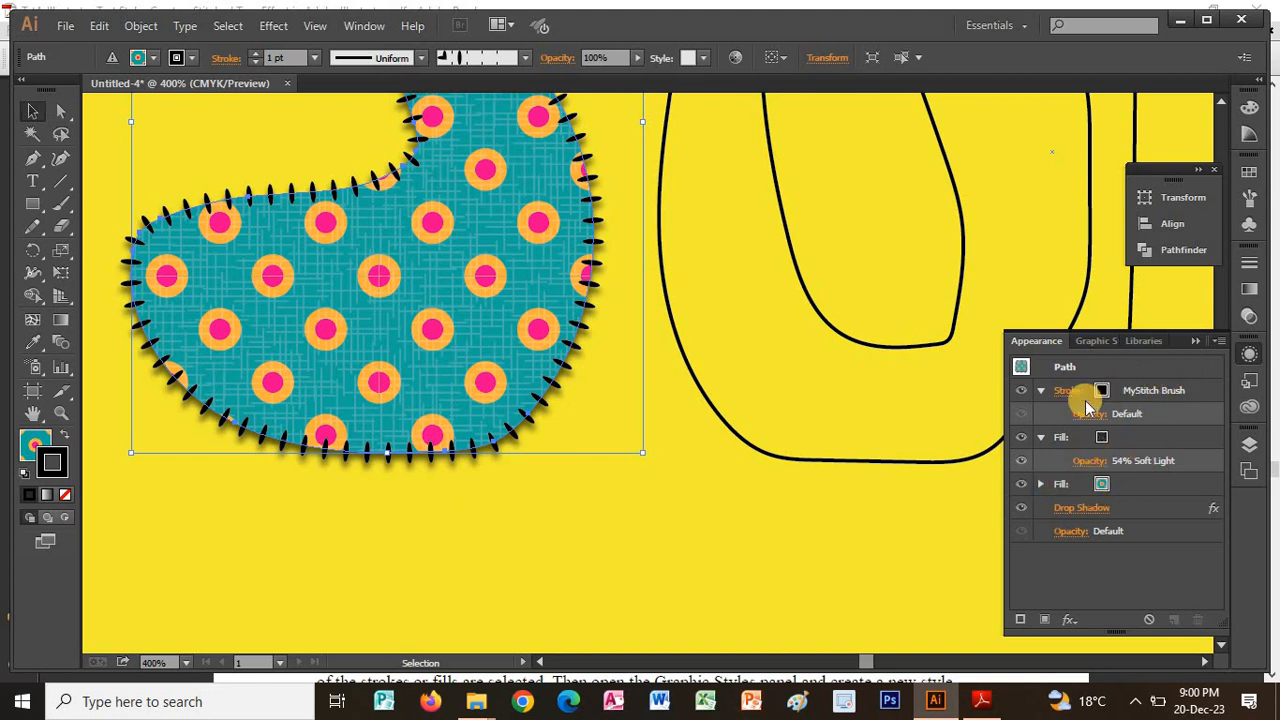
{"action": "left_click", "coordinate": [1100, 511]}
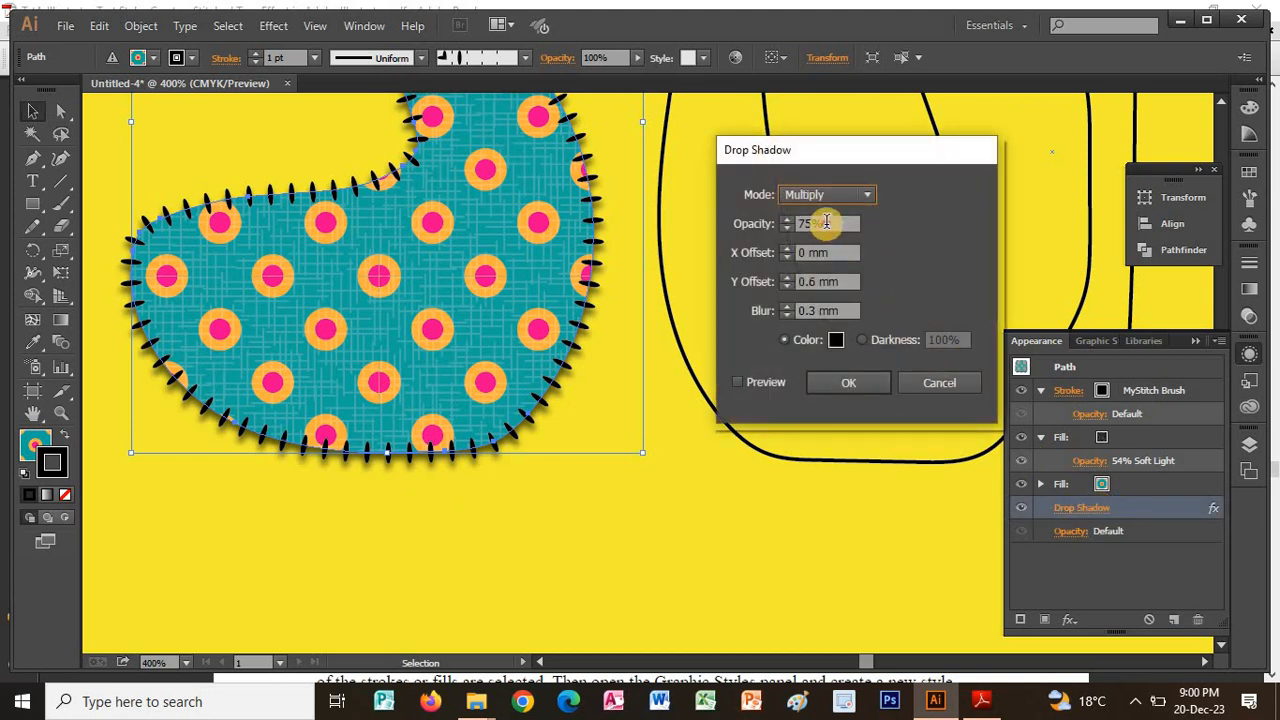
{"action": "type", "text": "100"}
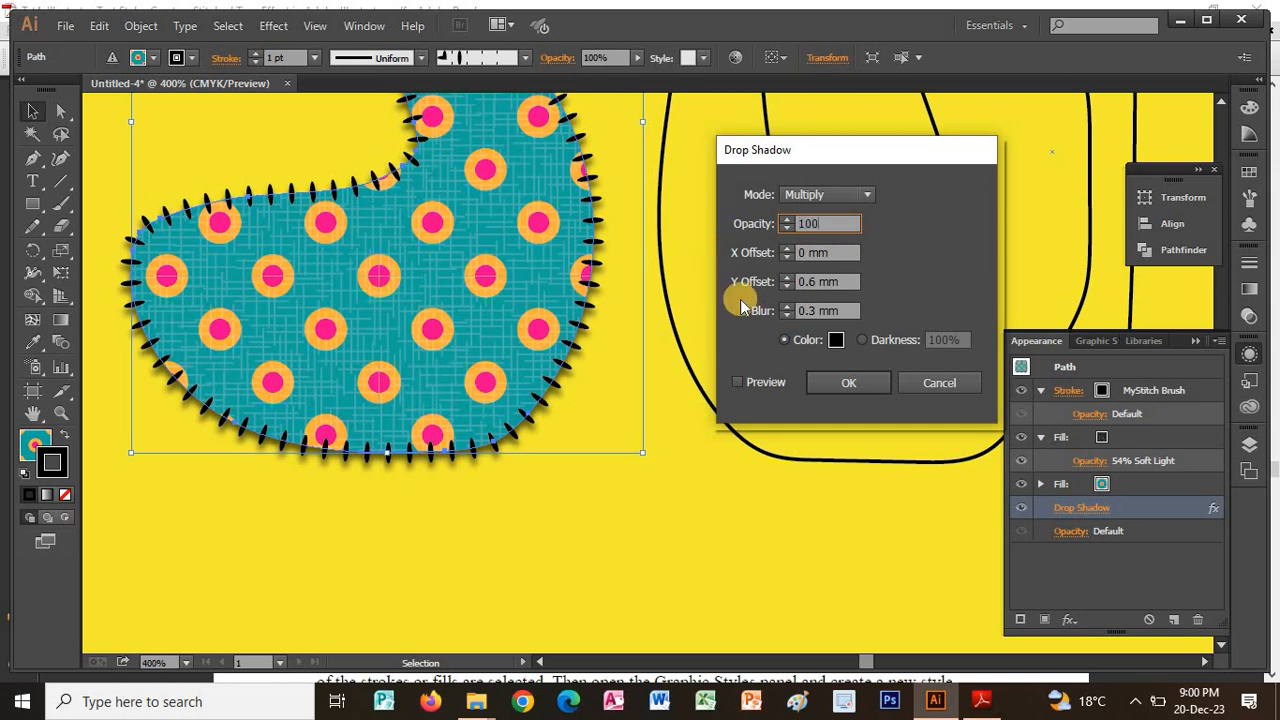
{"action": "left_click", "coordinate": [843, 250]}
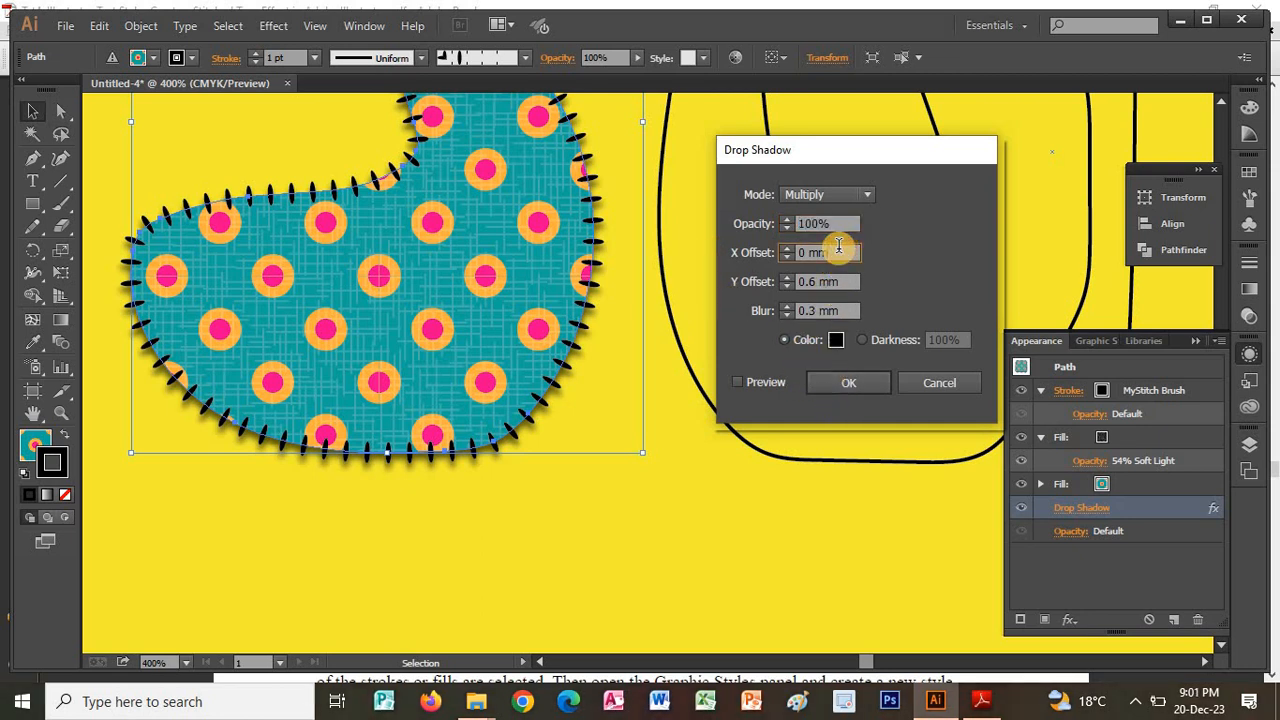
{"action": "left_click", "coordinate": [737, 389]}
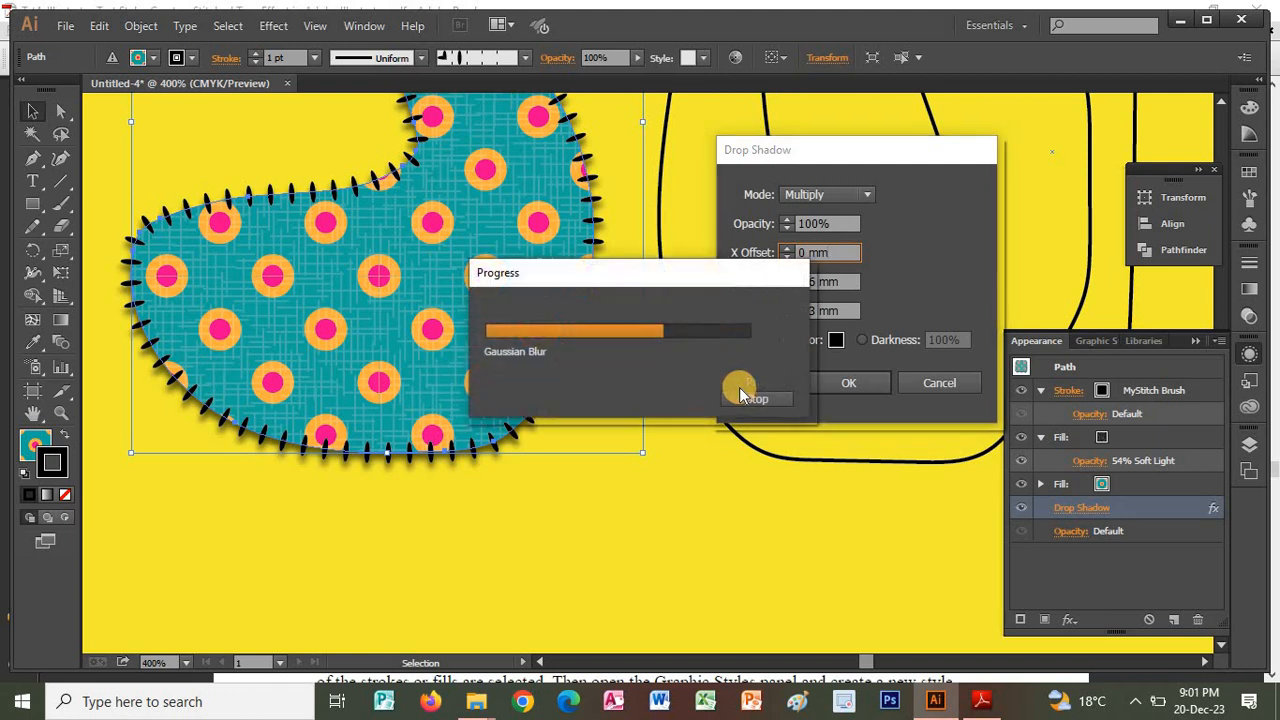
Step: Try larger X offsets for the letter S's shadow, raising the value to 5 mm and reducing it to 2 mm
{"action": "left_click", "coordinate": [834, 253]}
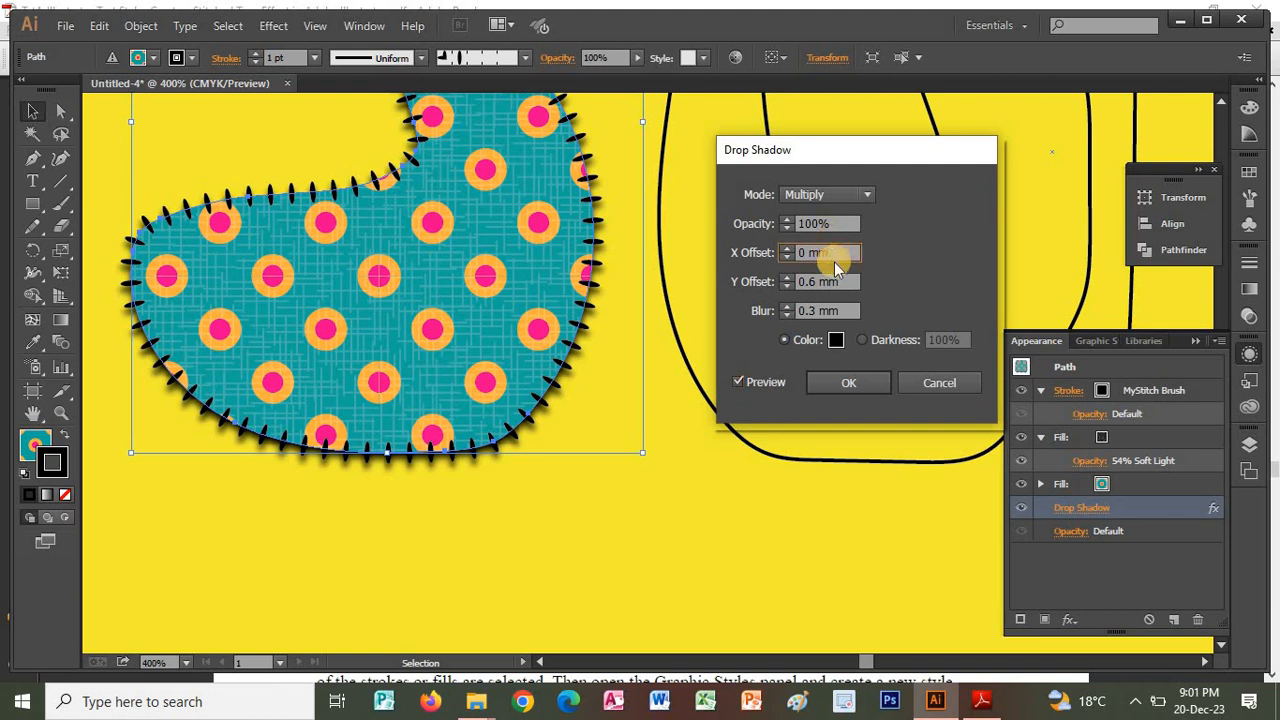
{"action": "key", "text": "Up"}
{"action": "key", "text": "Up"}
{"action": "key", "text": "Up"}
{"action": "key", "text": "Up"}
{"action": "key", "text": "Up"}
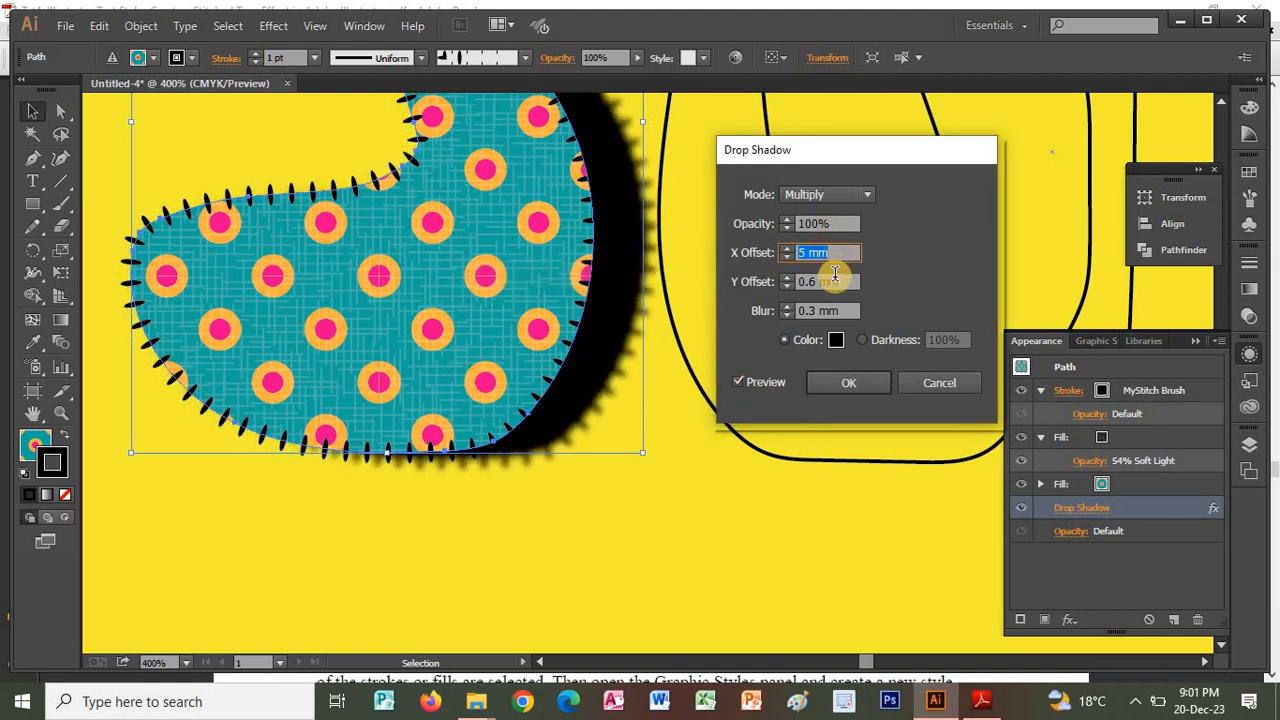
{"action": "key", "text": "Down"}
{"action": "key", "text": "Down"}
{"action": "key", "text": "Down"}
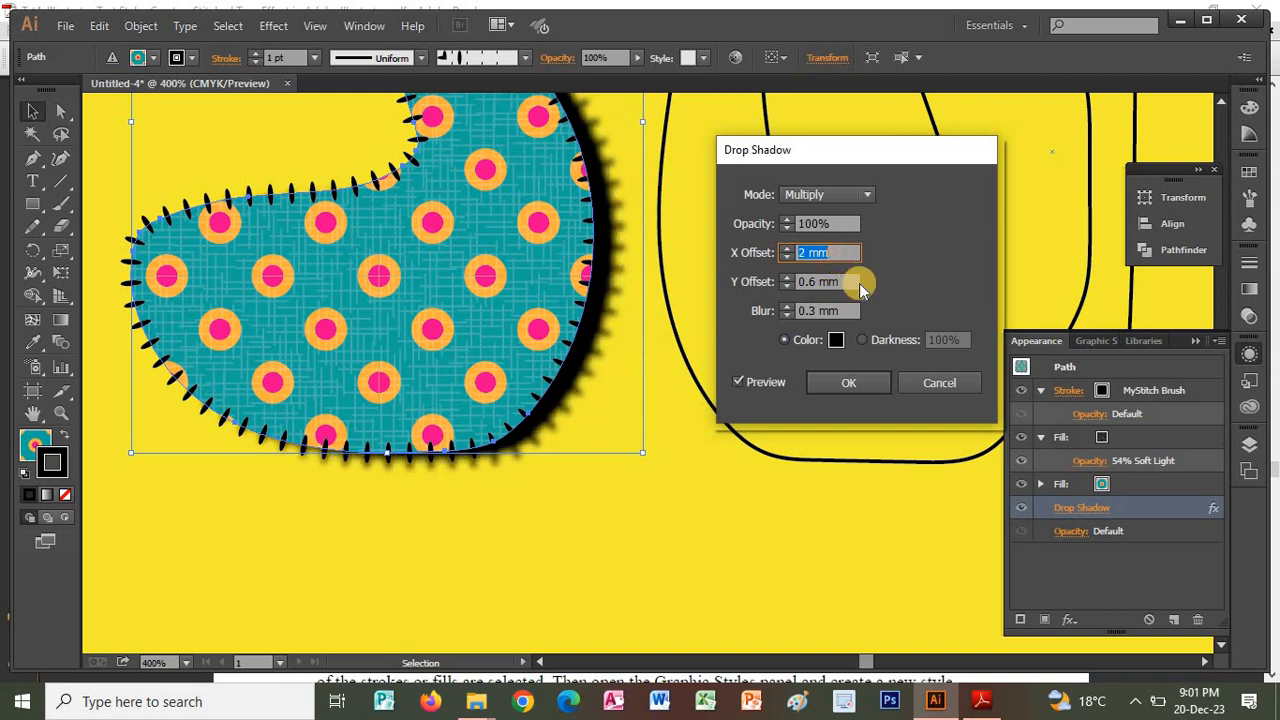
Step: Check the Drop Shadow values in the PDF guide, and return the shadow's X offset to 0 mm in Illustrator
{"action": "key", "text": "alt+Tab"}
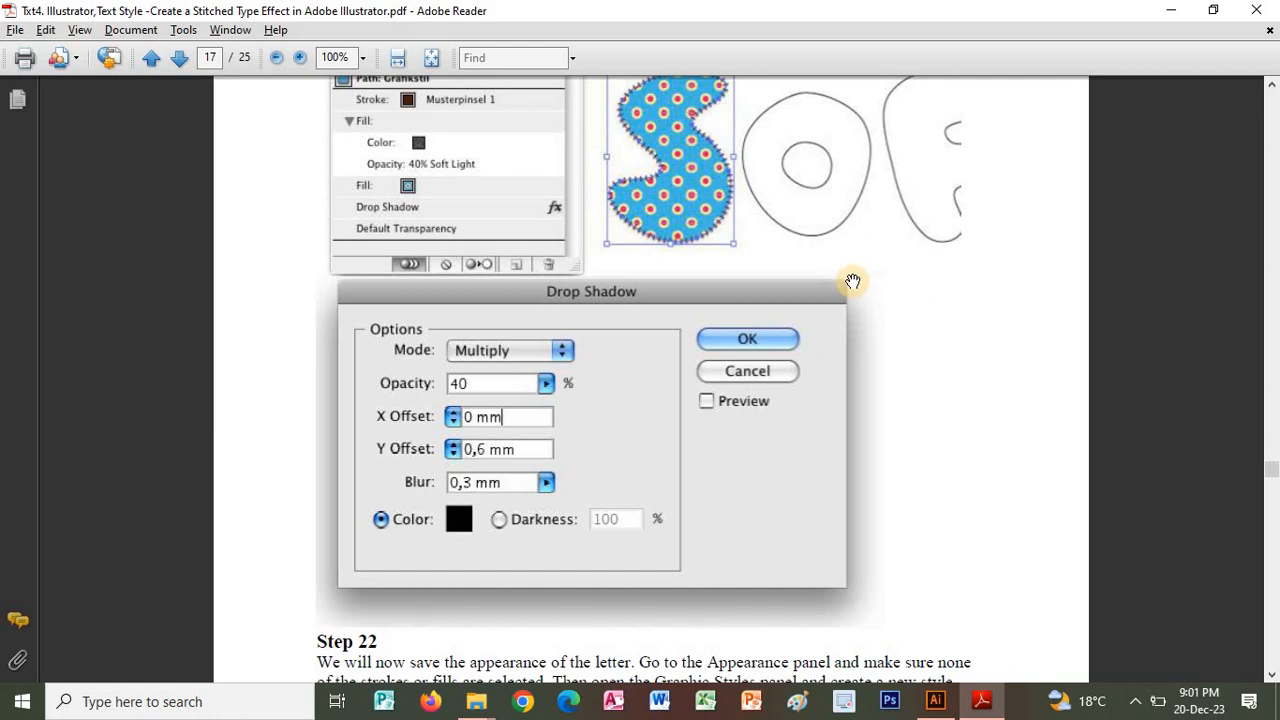
{"action": "key", "text": "alt+Tab"}
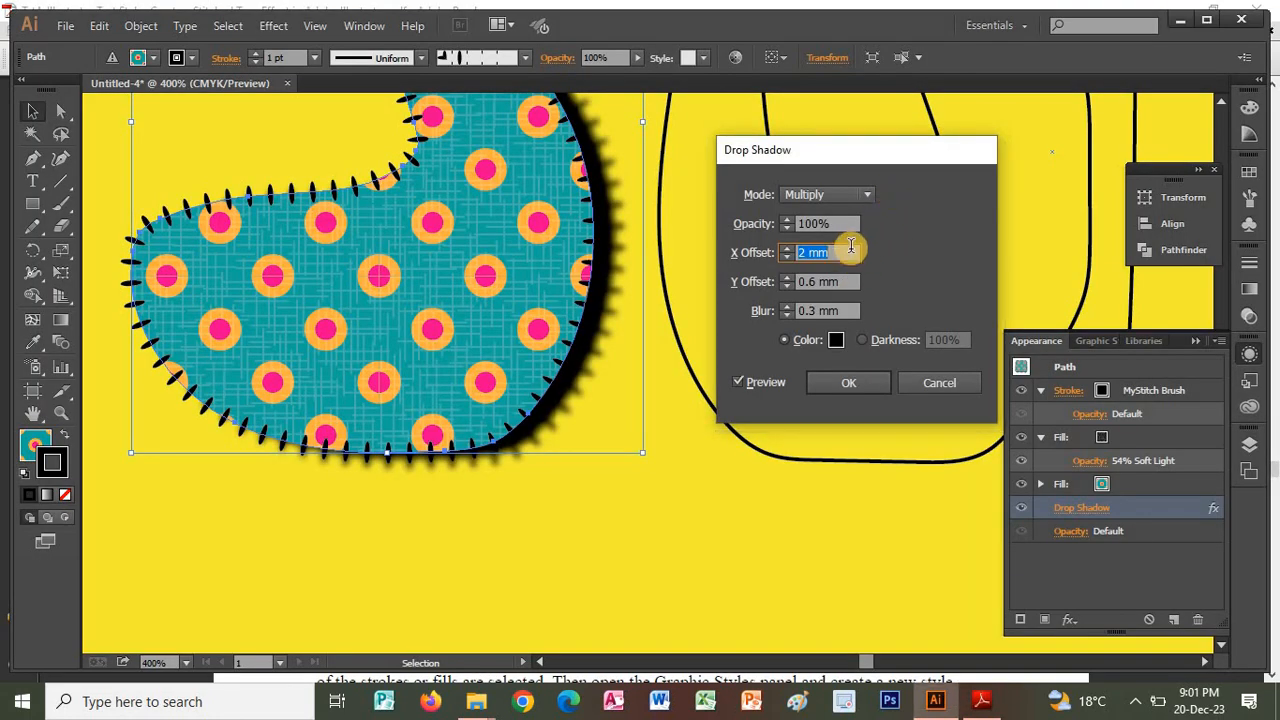
{"action": "type", "text": "0"}
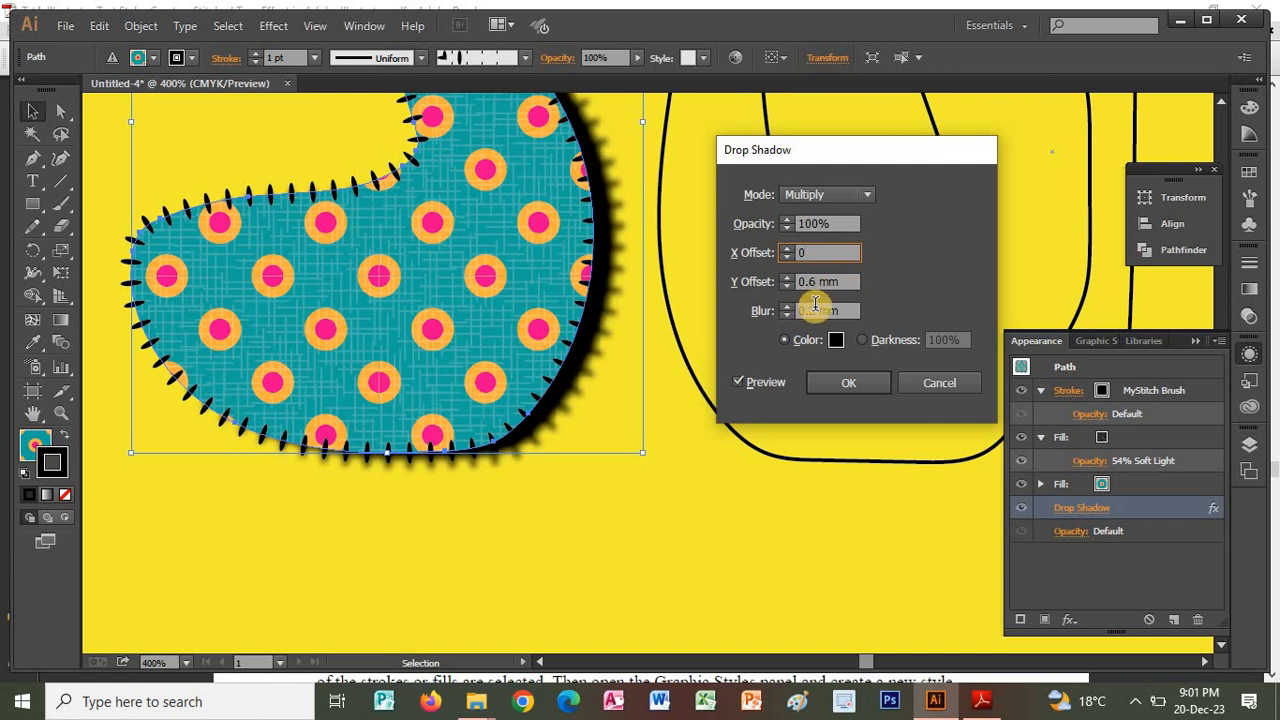
{"action": "left_click", "coordinate": [809, 312]}
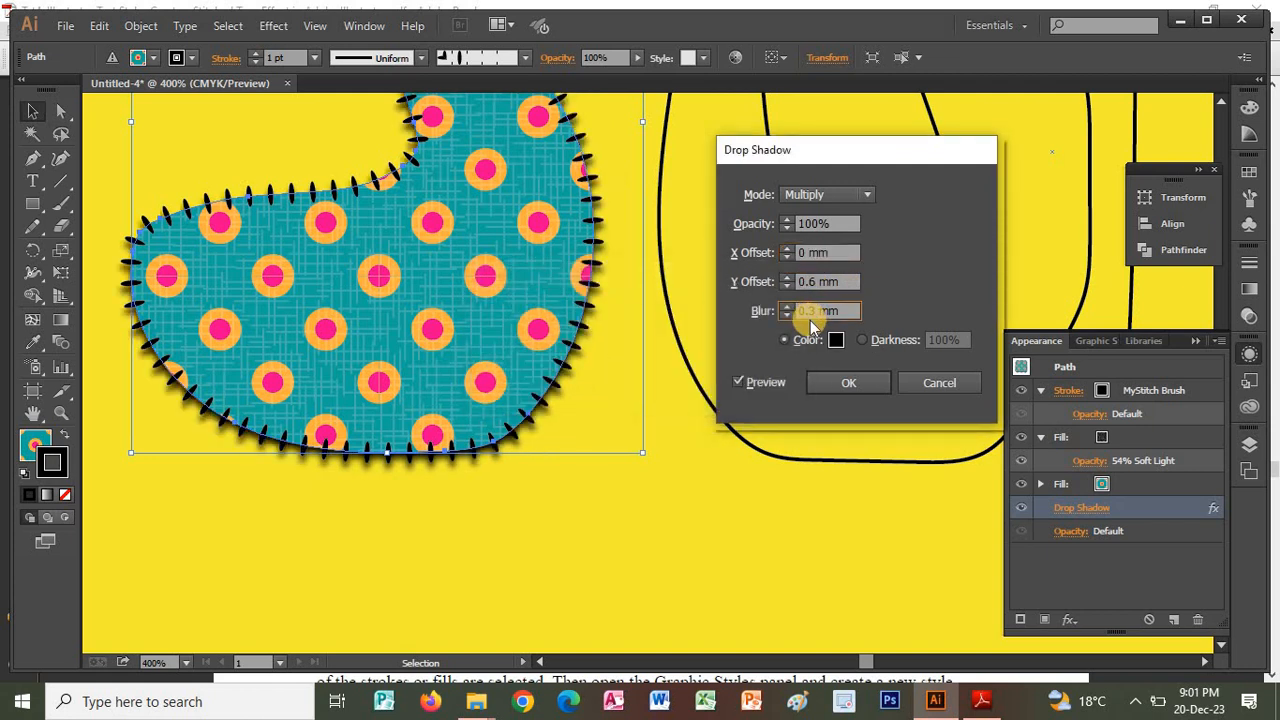
{"action": "left_click", "coordinate": [823, 281]}
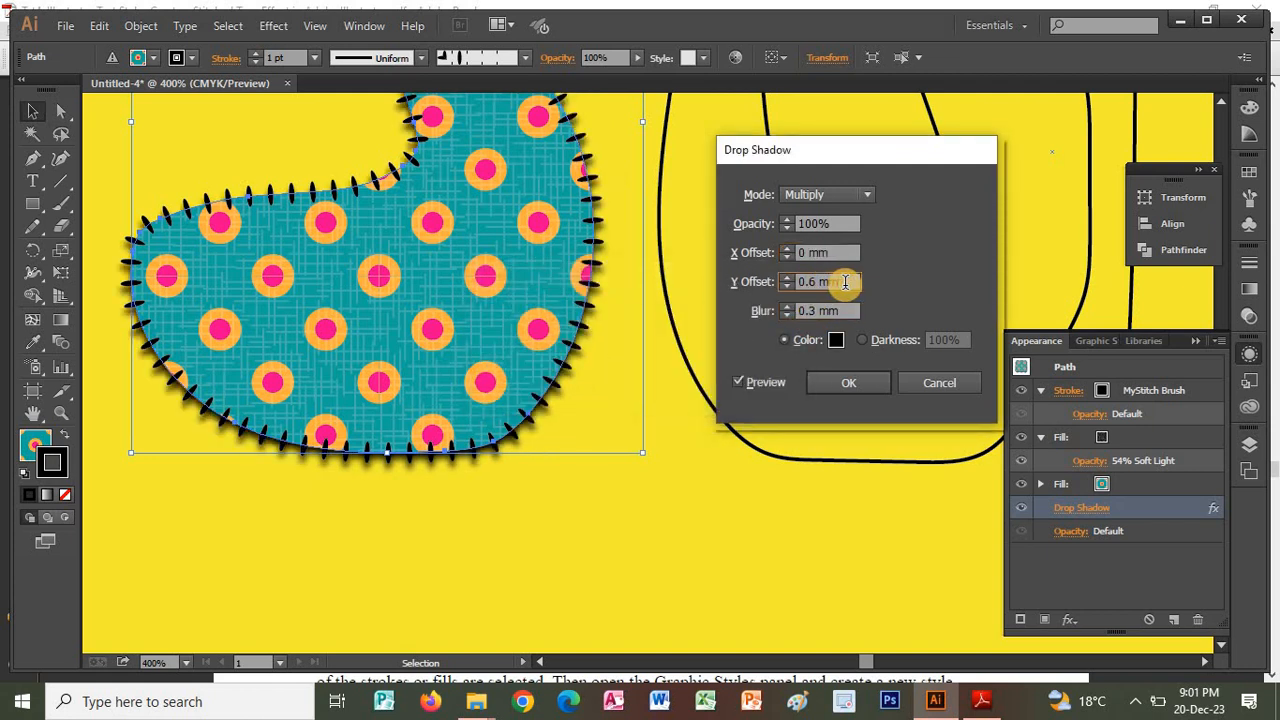
Step: Set the letter S's shadow to an X offset of 1 mm and a Y offset of 0 mm
{"action": "left_click", "coordinate": [844, 253]}
{"action": "key", "text": "Up"}
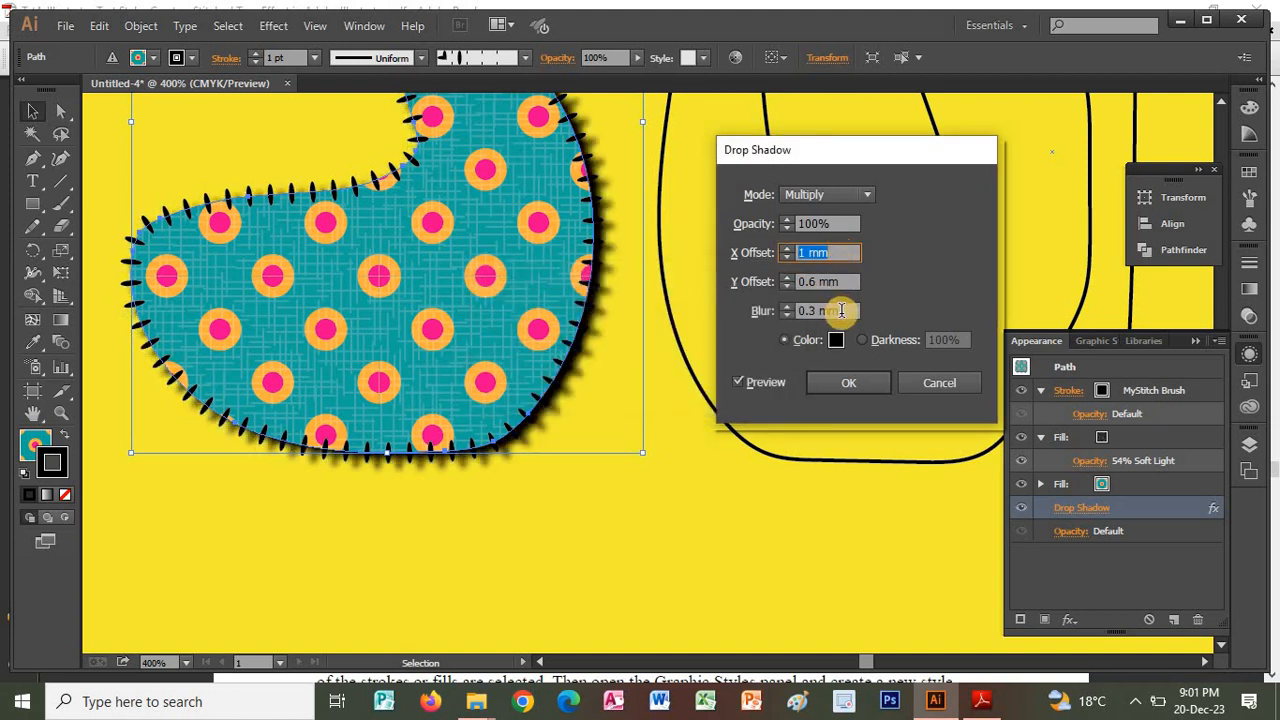
{"action": "left_click", "coordinate": [845, 287]}
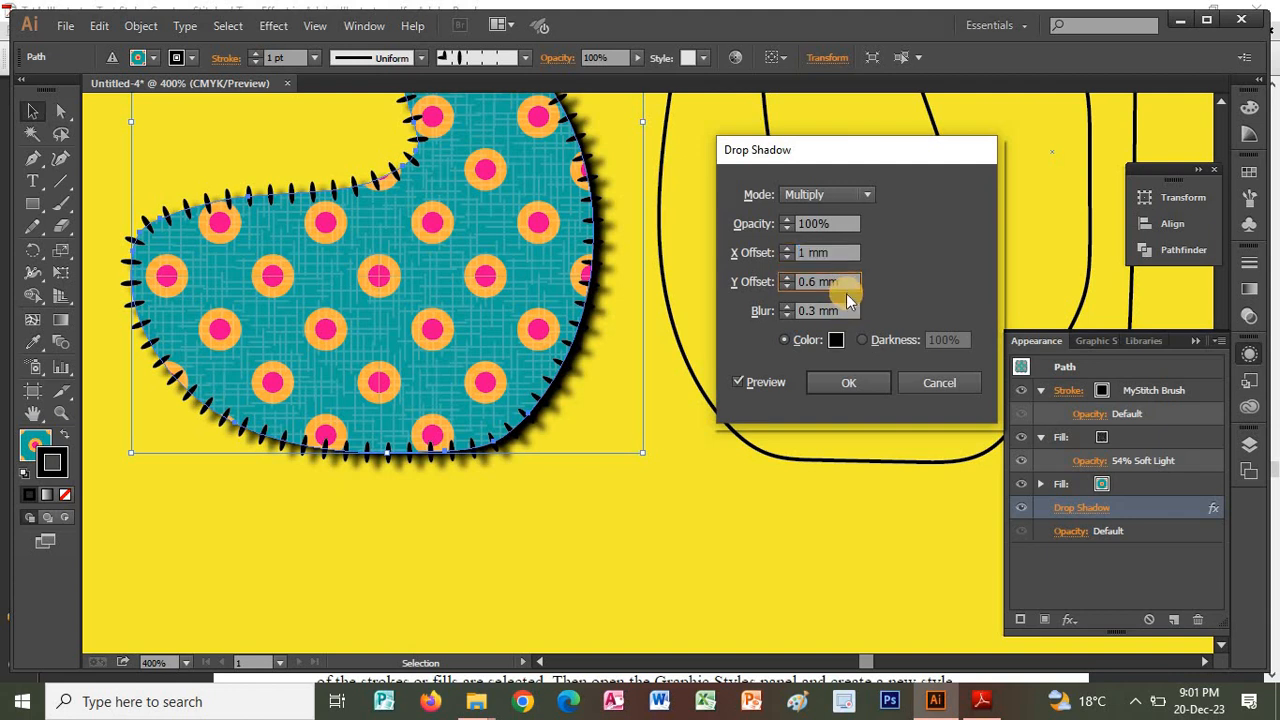
{"action": "type", "text": "0"}
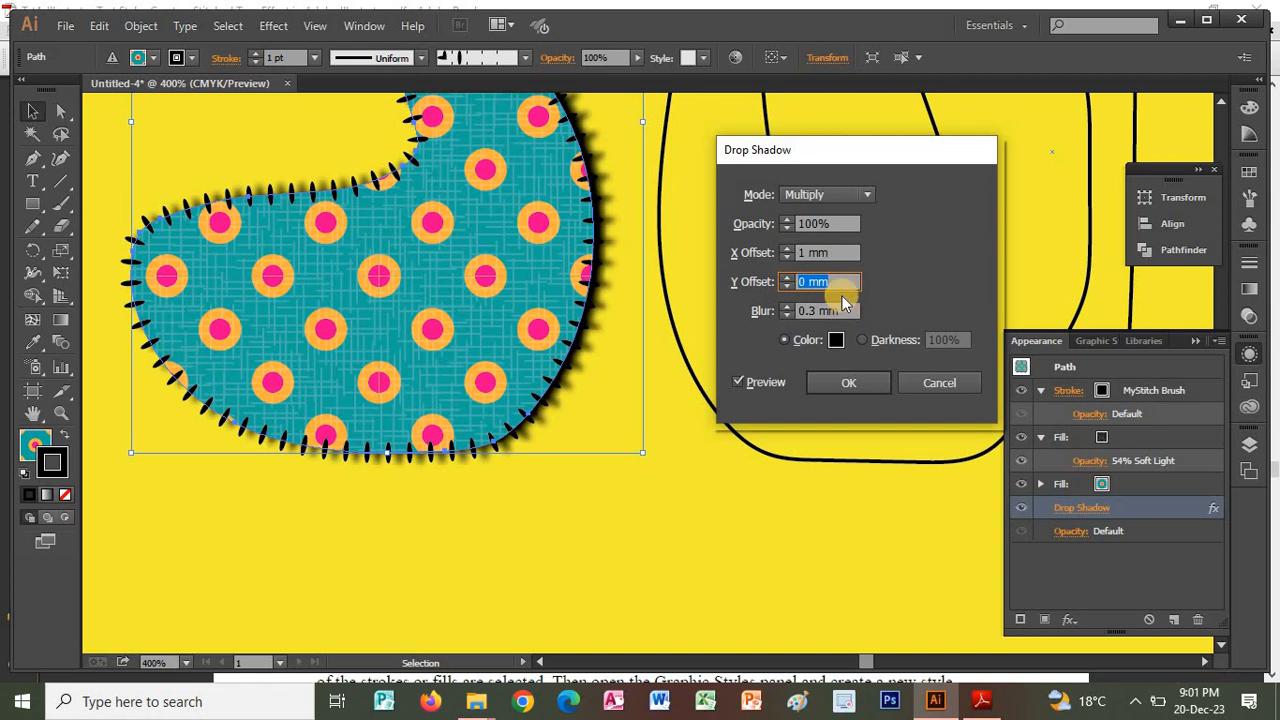
Step: Try a Y offset of -2 mm for the letter S's shadow, and set it to 2 mm instead
{"action": "left_click", "coordinate": [838, 285]}
{"action": "key", "text": "Down"}
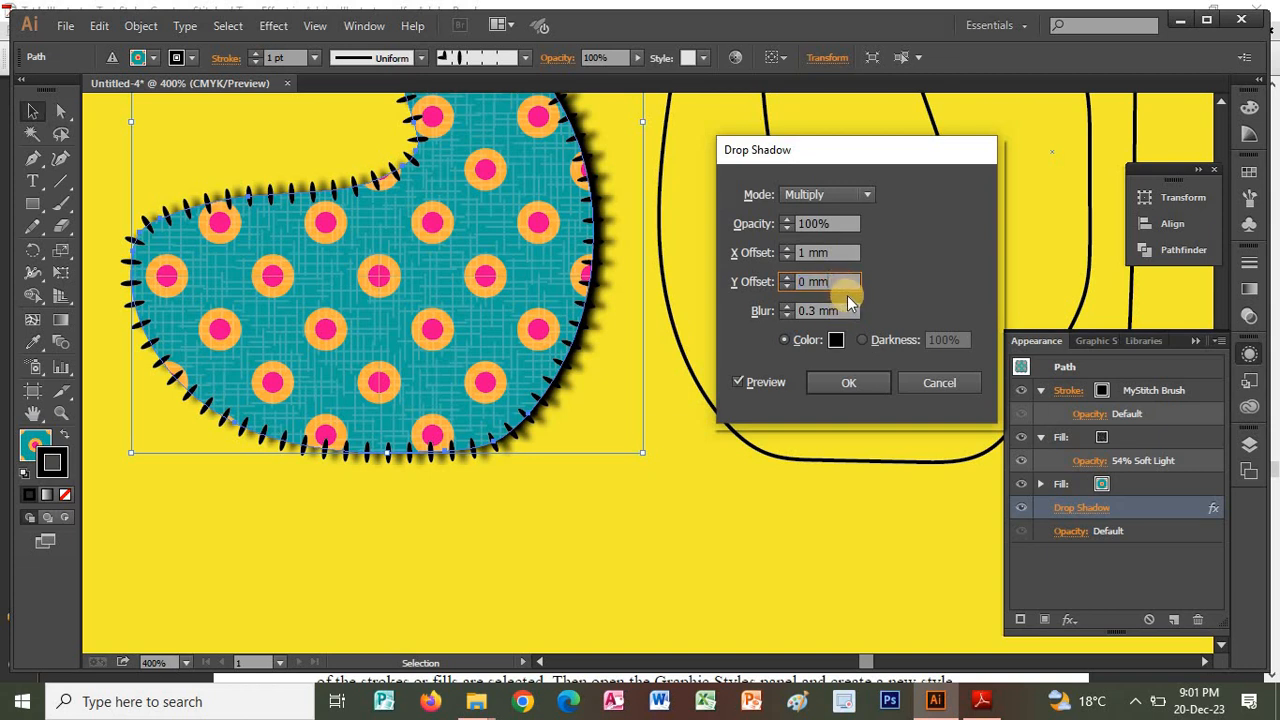
{"action": "key", "text": "Down"}
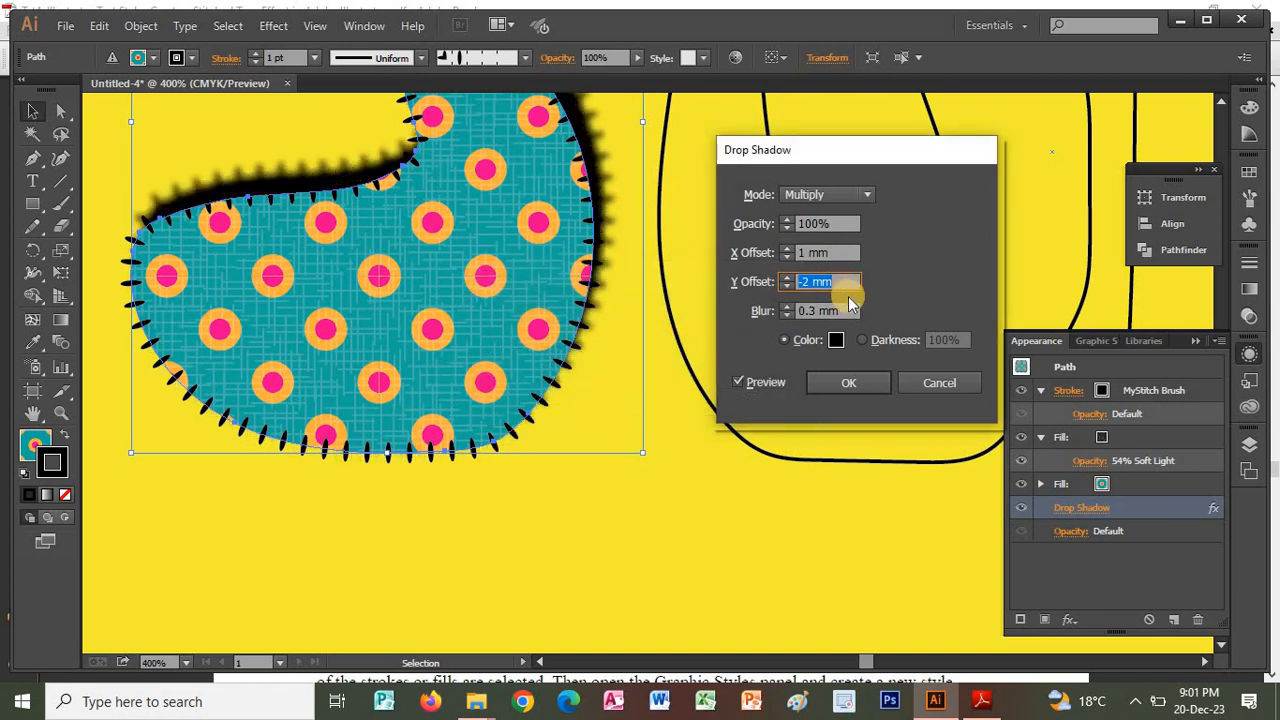
{"action": "left_click", "coordinate": [838, 283]}
{"action": "key", "text": "Up"}
{"action": "key", "text": "Up"}
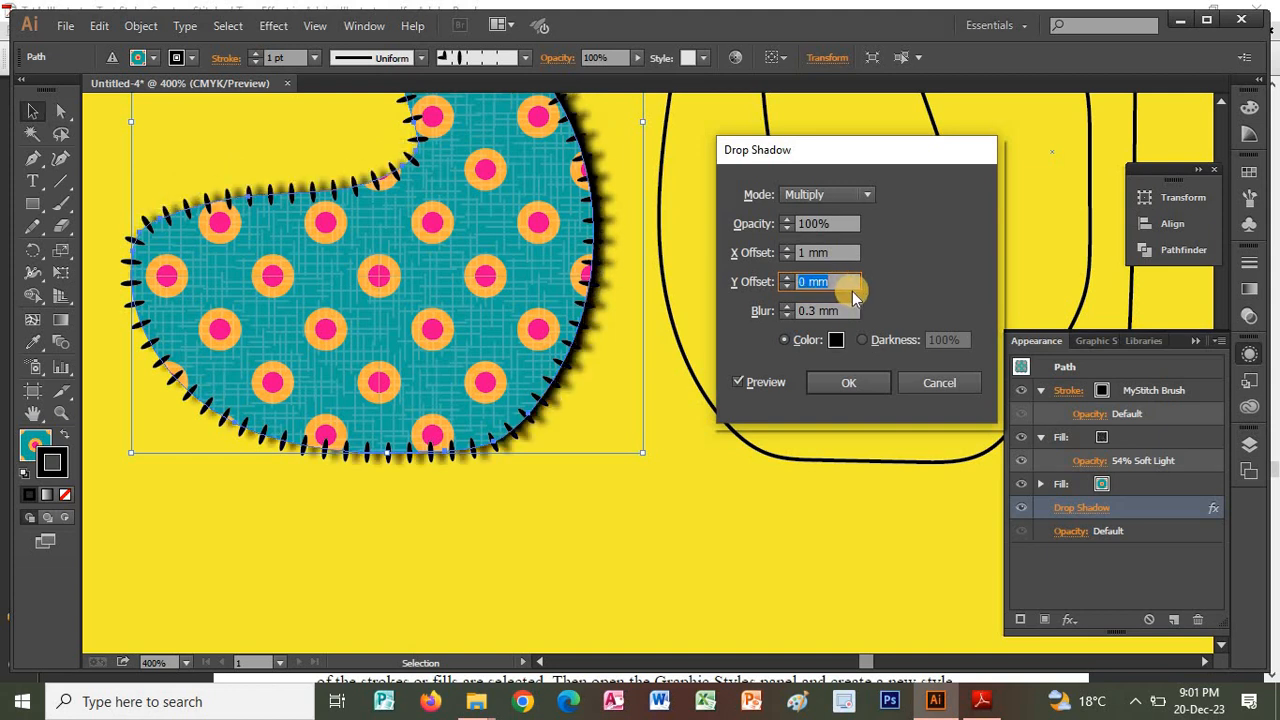
{"action": "key", "text": "Up"}
{"action": "key", "text": "Up"}
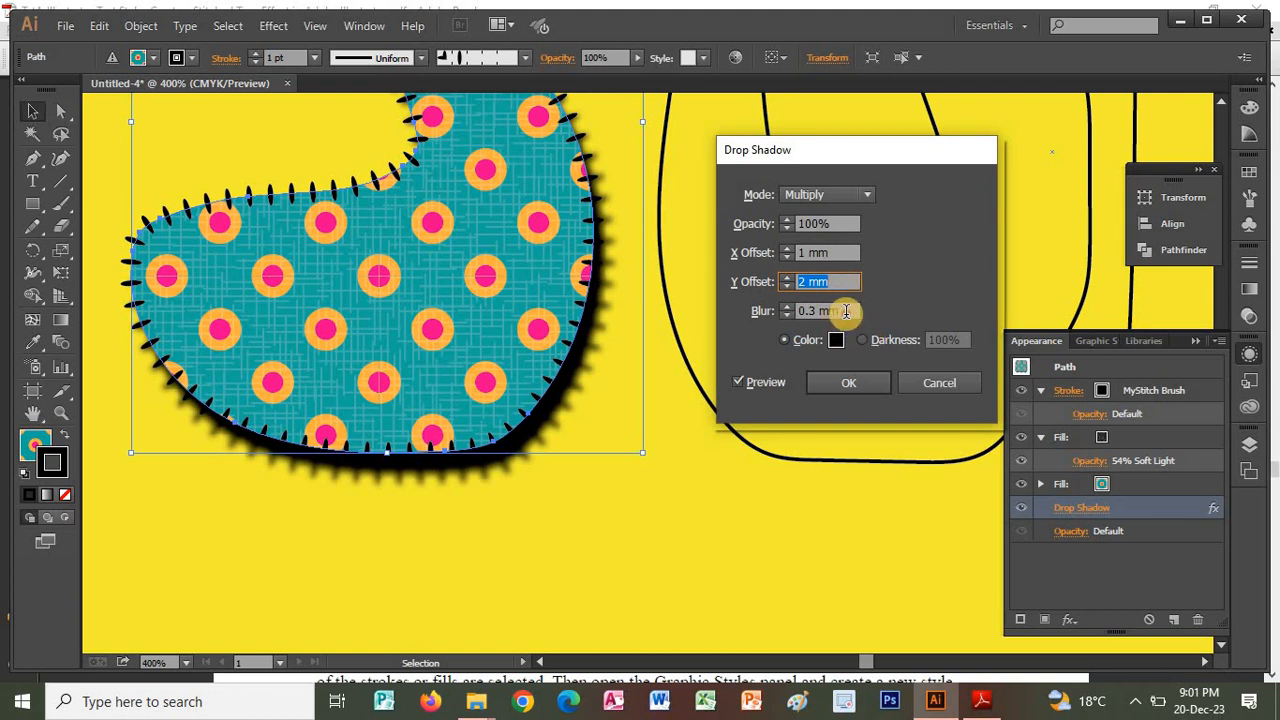
Step: Increase the shadow's blur to soften its edge and apply the edited drop shadow to the letter S
{"action": "left_click", "coordinate": [846, 311]}
{"action": "key", "text": "Up"}
{"action": "key", "text": "Up"}
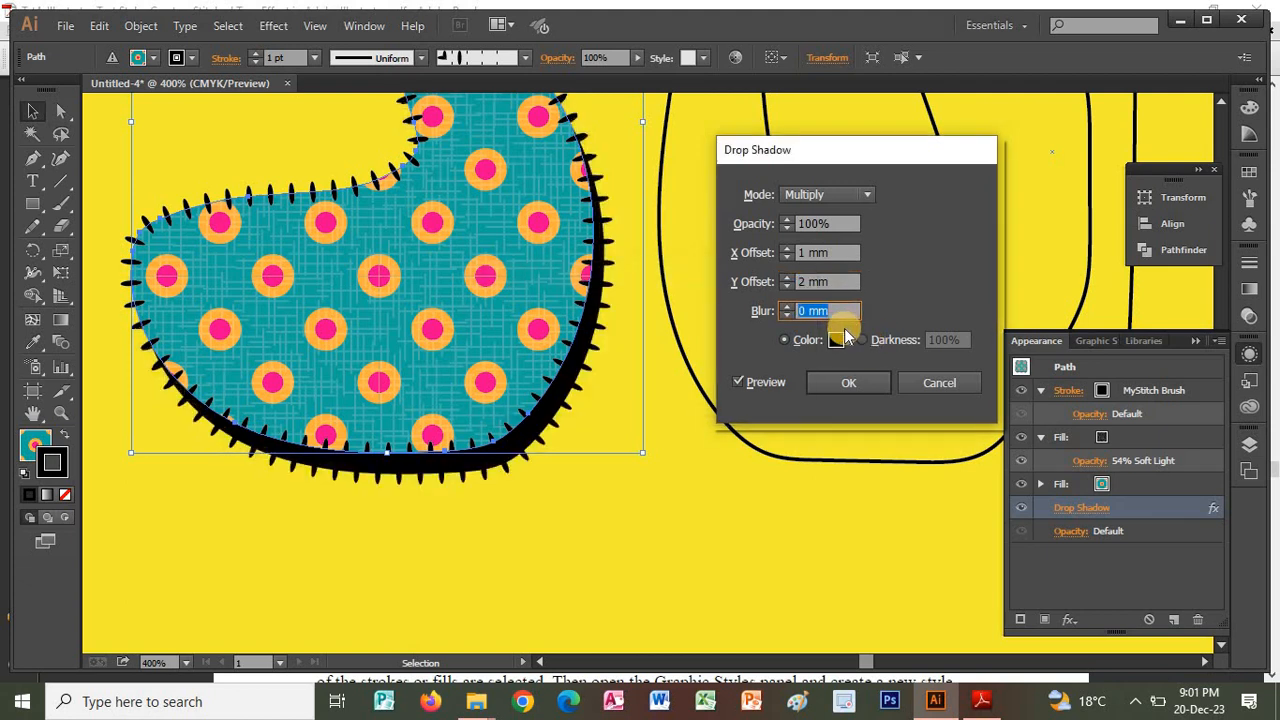
{"action": "left_click", "coordinate": [852, 381]}
{"action": "scroll", "coordinate": [752, 452], "scroll_direction": "up", "scroll_amount": 1}
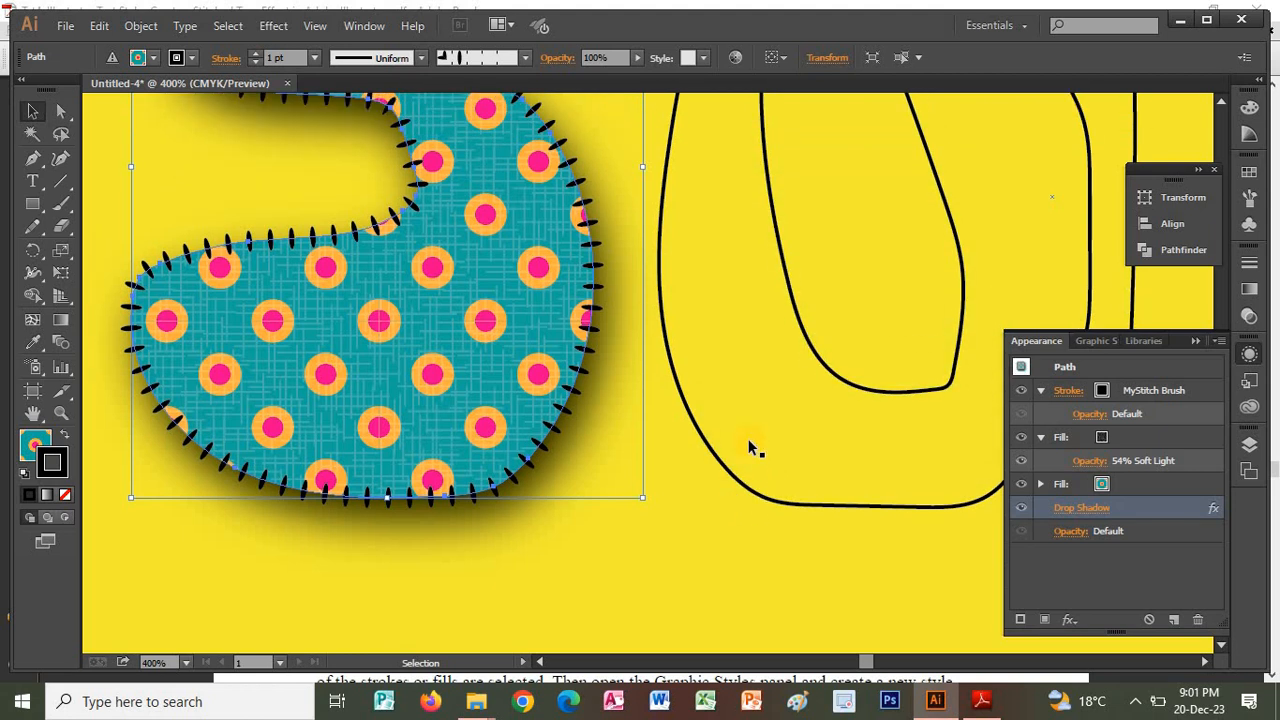
{"action": "scroll", "coordinate": [752, 452], "scroll_direction": "down", "scroll_amount": 2}
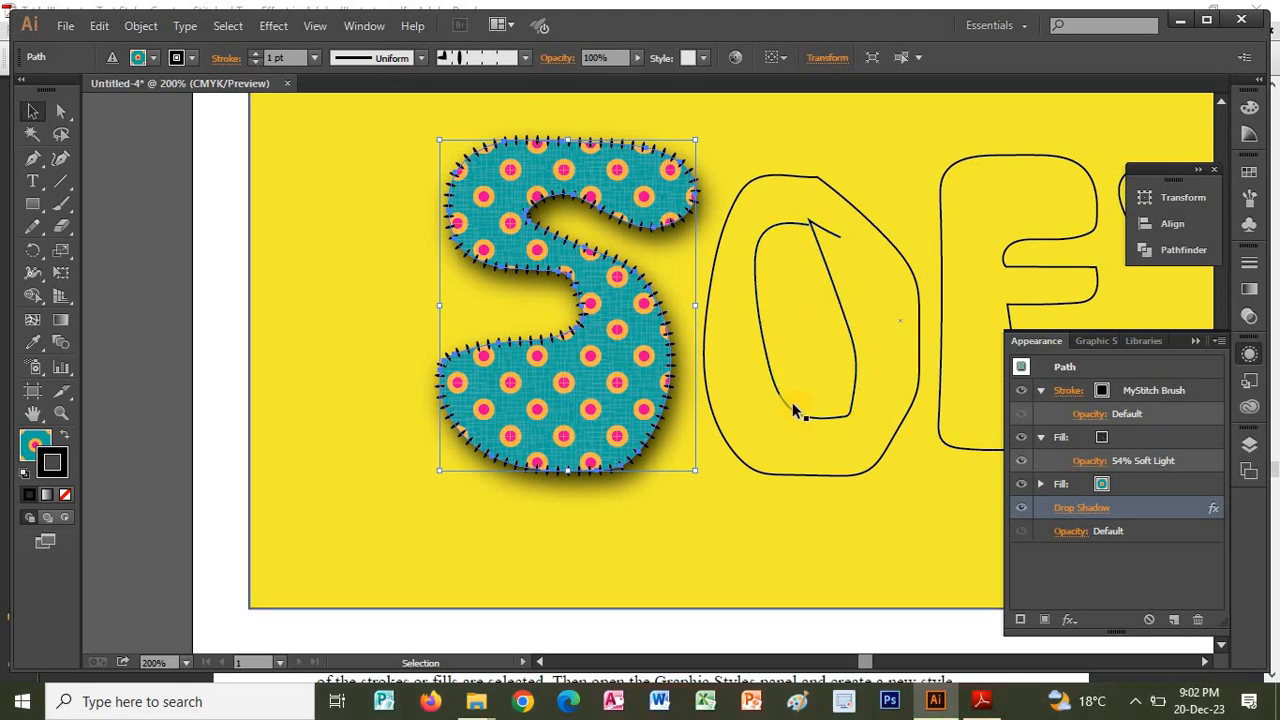
{"action": "scroll", "coordinate": [530, 380], "scroll_direction": "down", "scroll_amount": 1}
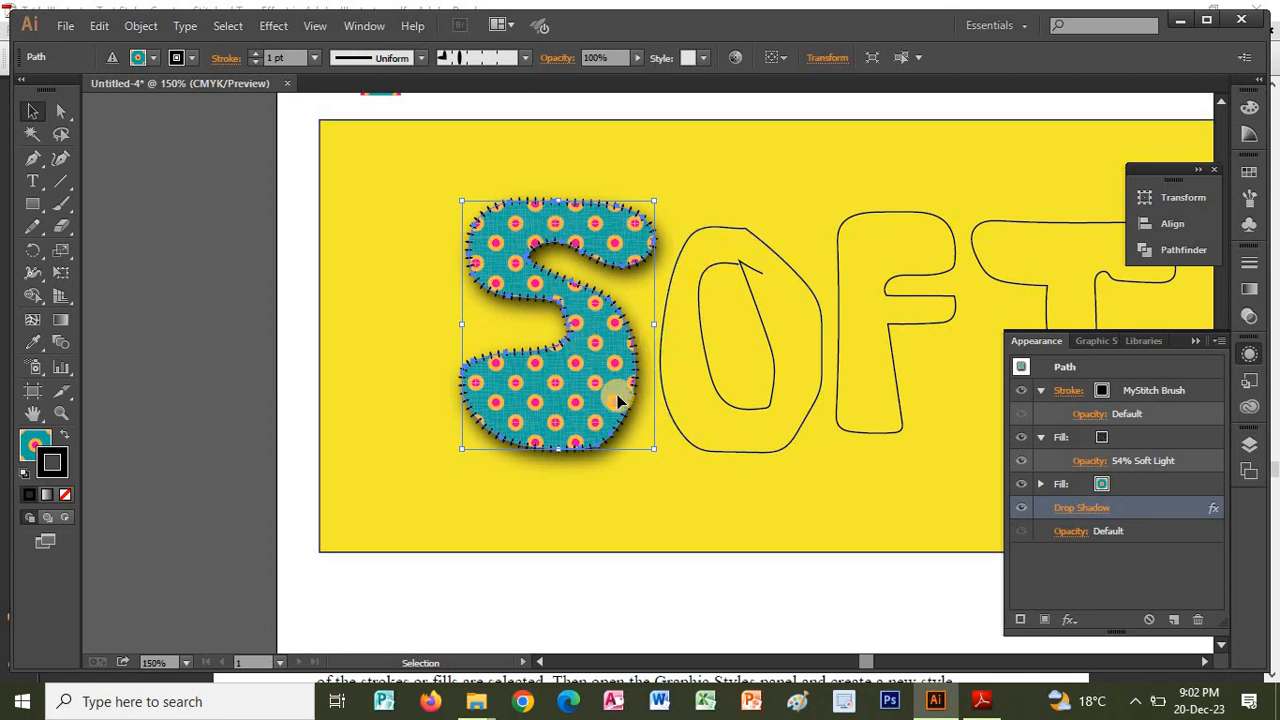
Step: Switch to the PDF guide and read the steps on saving a graphic style, changing each letter's pattern fill and arranging the letters
{"action": "key", "text": "alt+Tab"}
{"action": "scroll", "coordinate": [903, 577], "scroll_direction": "down", "scroll_amount": 10}
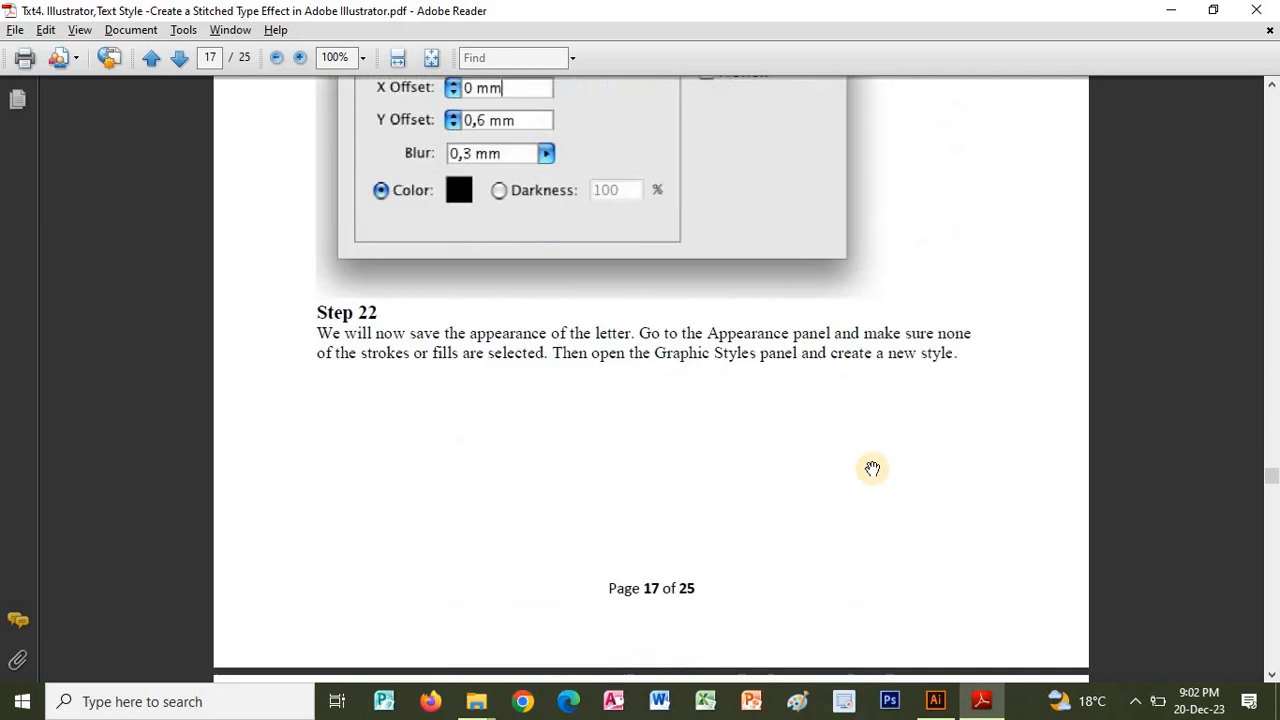
{"action": "scroll", "coordinate": [830, 310], "scroll_direction": "down", "scroll_amount": 10}
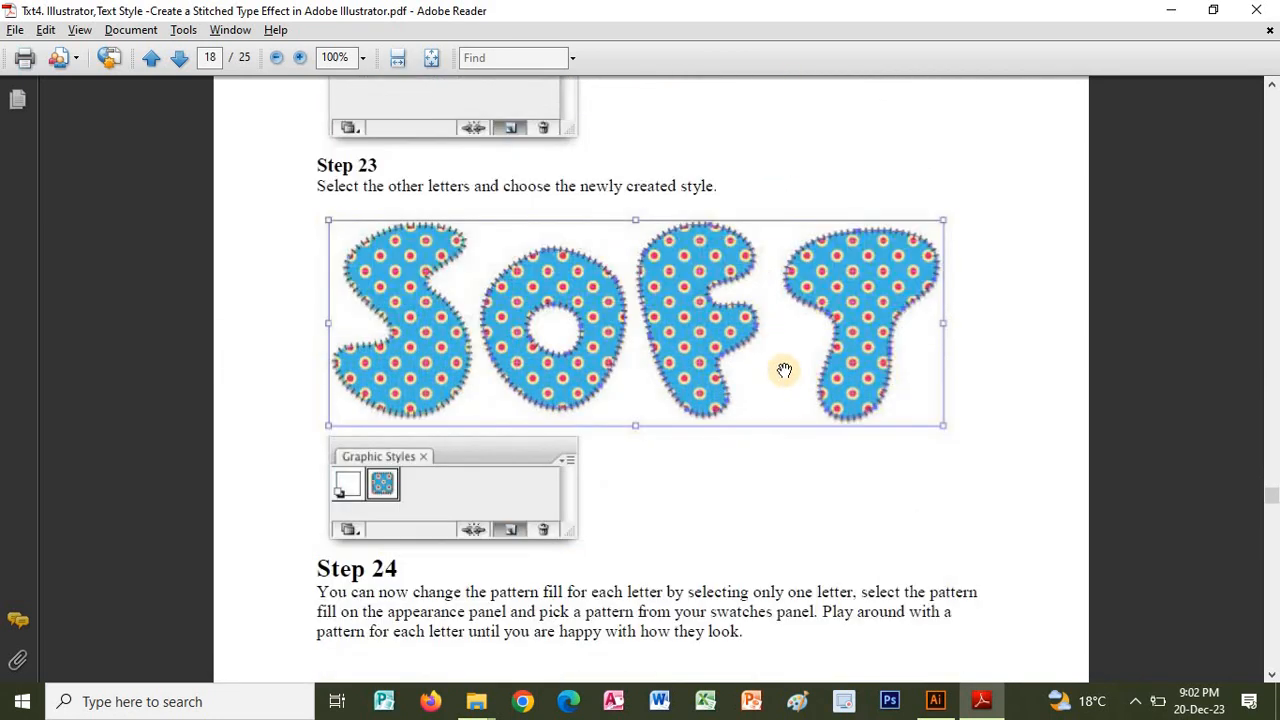
{"action": "scroll", "coordinate": [760, 200], "scroll_direction": "down", "scroll_amount": 10}
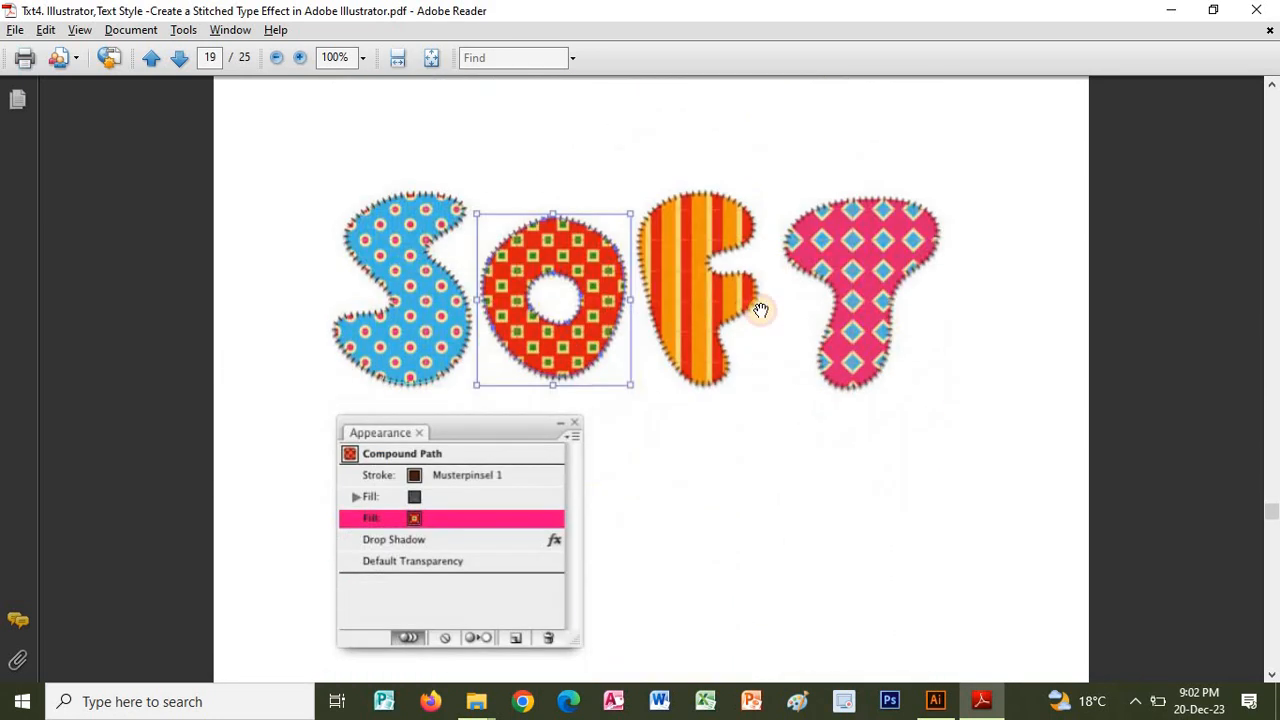
{"action": "scroll", "coordinate": [777, 574], "scroll_direction": "down", "scroll_amount": 1}
{"action": "scroll", "coordinate": [757, 534], "scroll_direction": "up", "scroll_amount": 6}
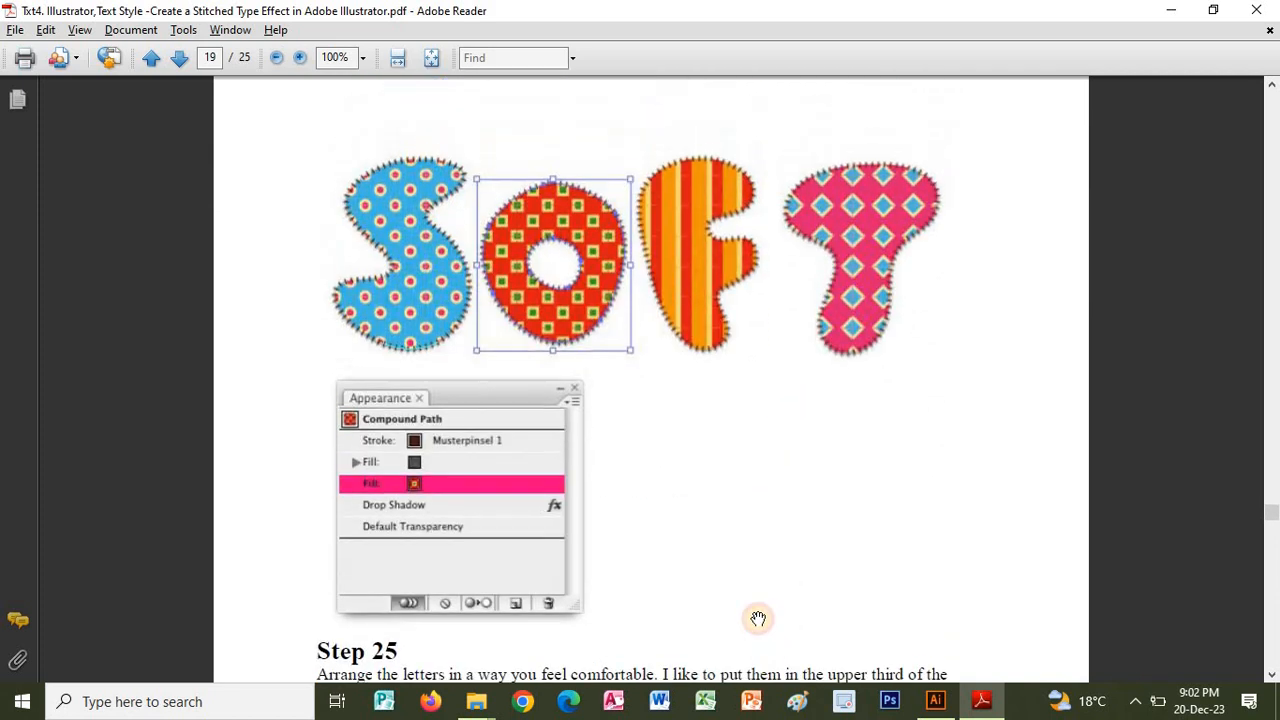
{"action": "left_click_drag", "start_coordinate": [751, 557], "coordinate": [761, 252]}
{"action": "scroll", "coordinate": [785, 230], "scroll_direction": "down", "scroll_amount": 10}
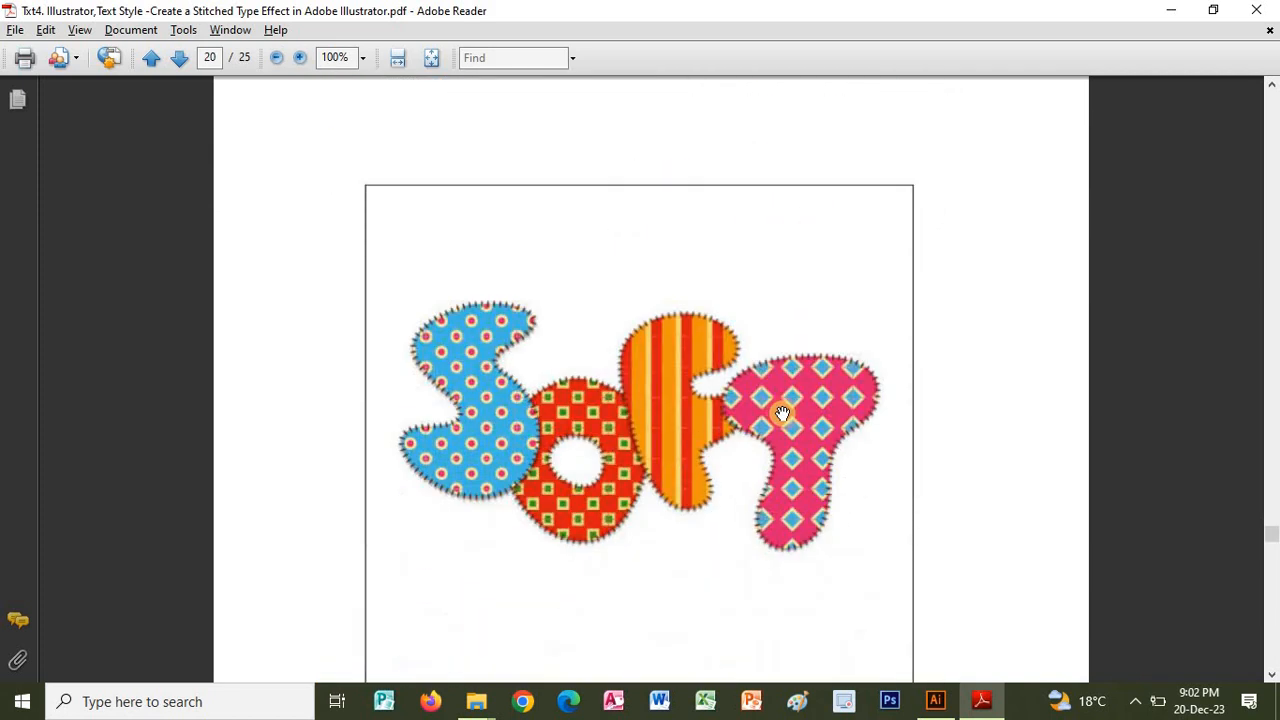
{"action": "left_click_drag", "start_coordinate": [729, 451], "coordinate": [748, 375]}
{"action": "scroll", "coordinate": [880, 423], "scroll_direction": "down", "scroll_amount": 5}
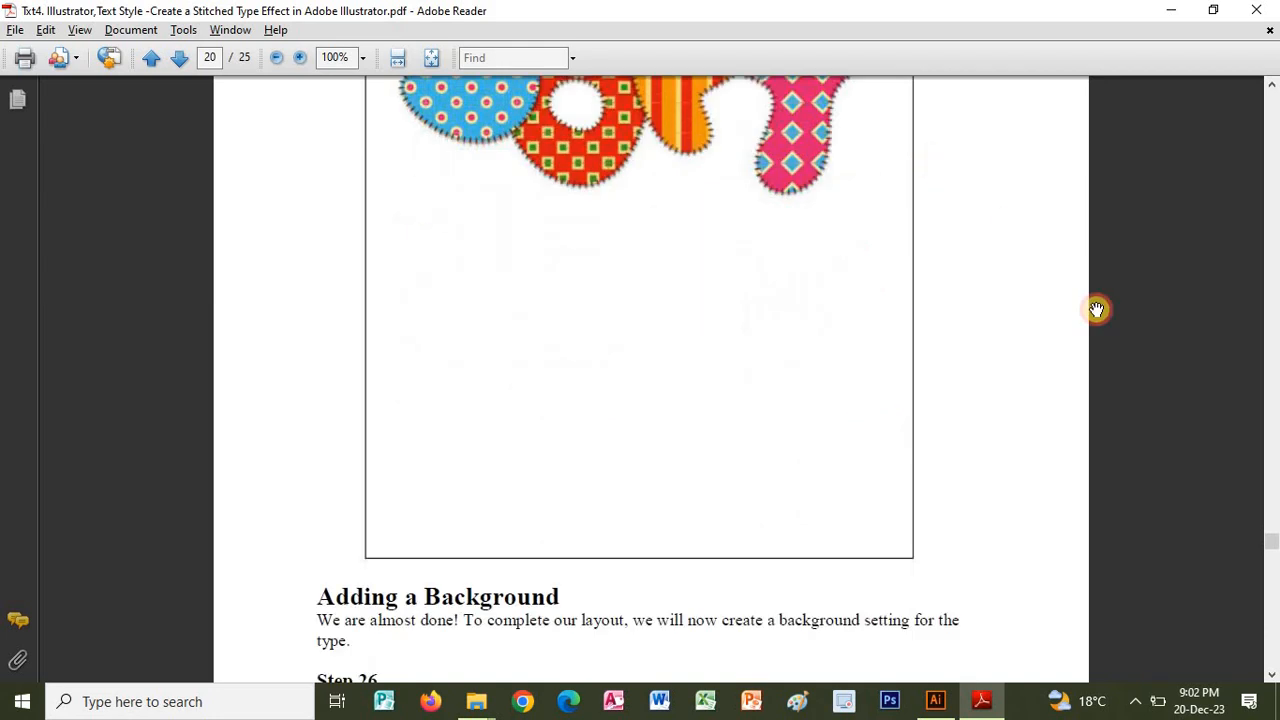
Step: Examine the finished SOFT artwork on the last page of the PDF guide
{"action": "left_click_drag", "start_coordinate": [1272, 540], "coordinate": [1272, 660]}
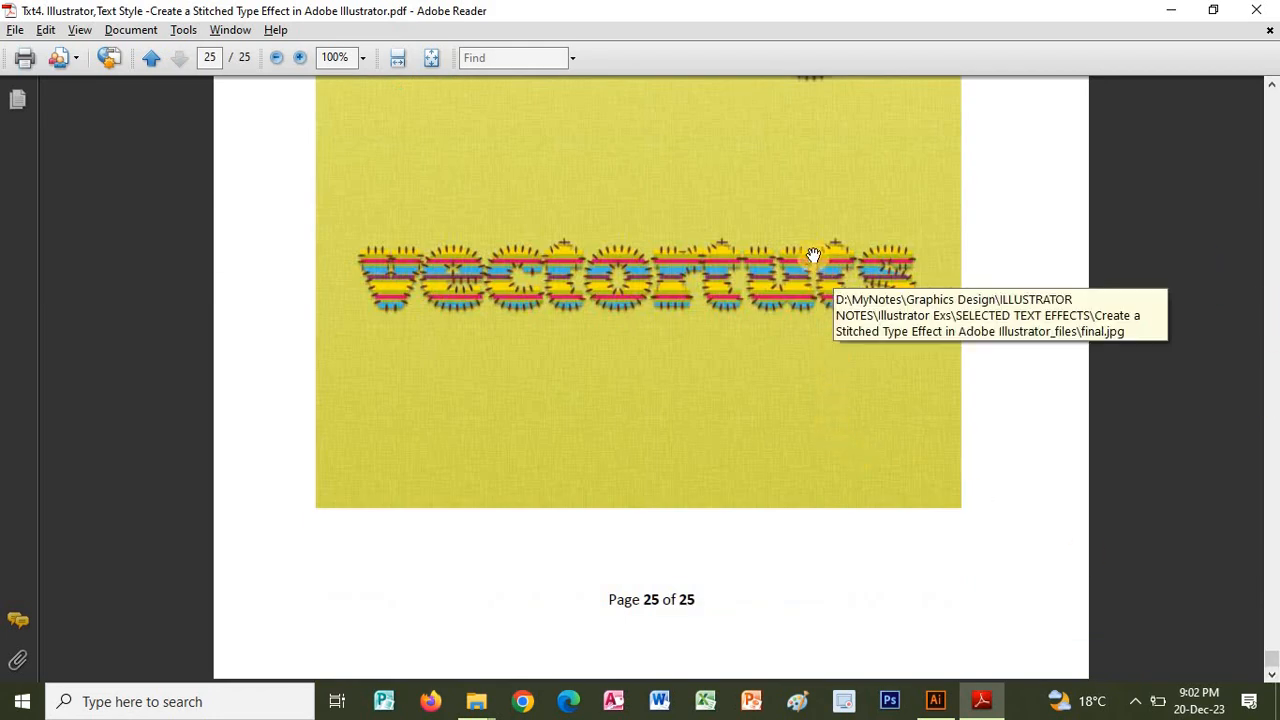
{"action": "scroll", "coordinate": [817, 440], "scroll_direction": "up", "scroll_amount": 4}
{"action": "scroll", "coordinate": [817, 360], "scroll_direction": "up", "scroll_amount": 2}
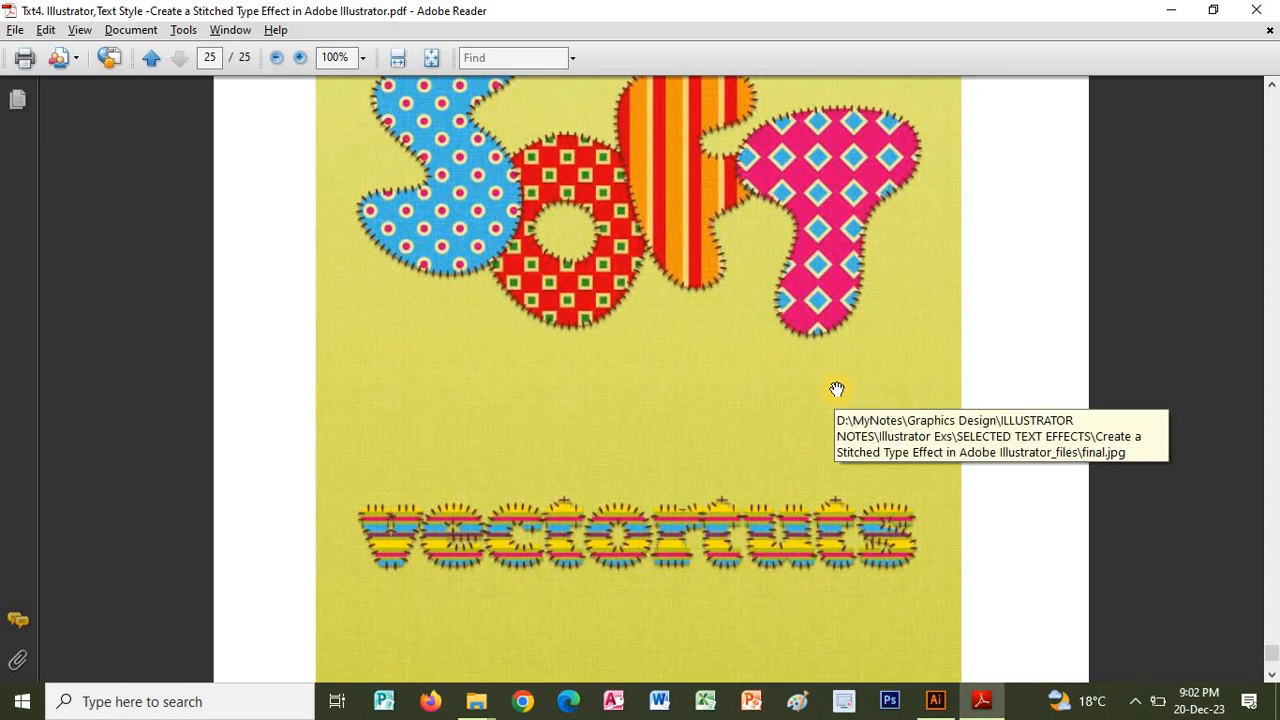
{"action": "scroll", "coordinate": [803, 463], "scroll_direction": "up", "scroll_amount": 2}
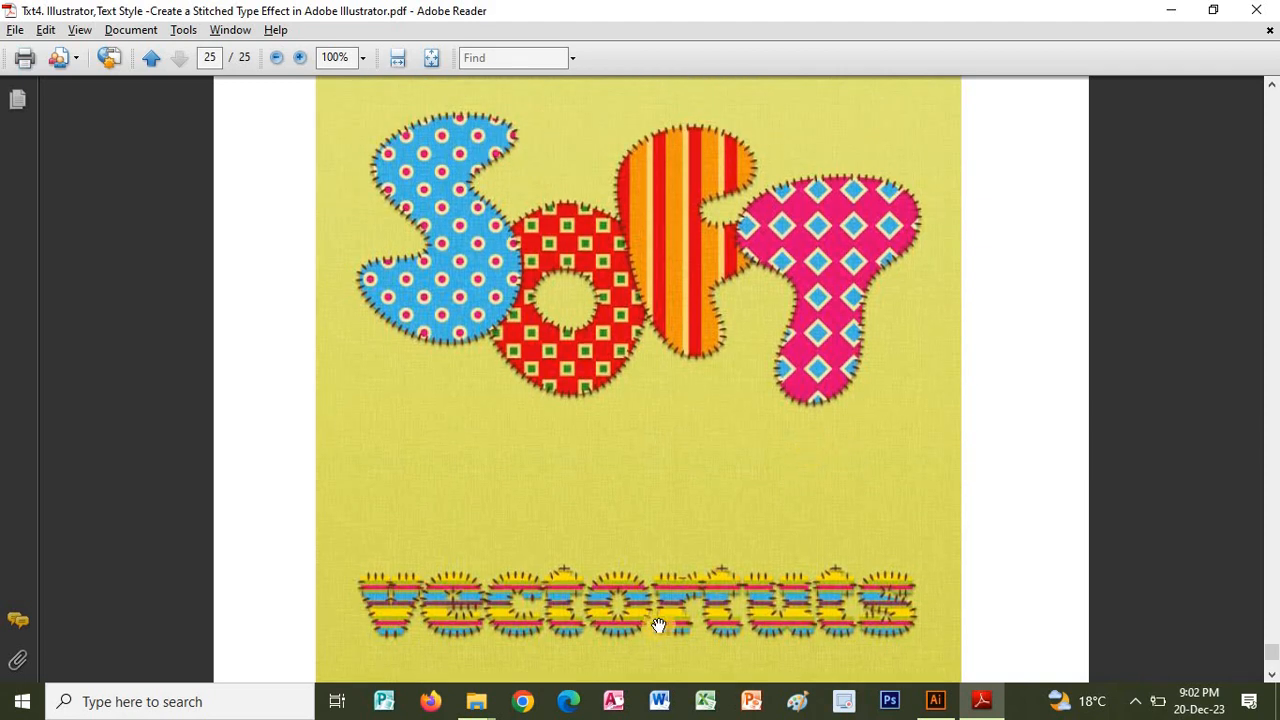